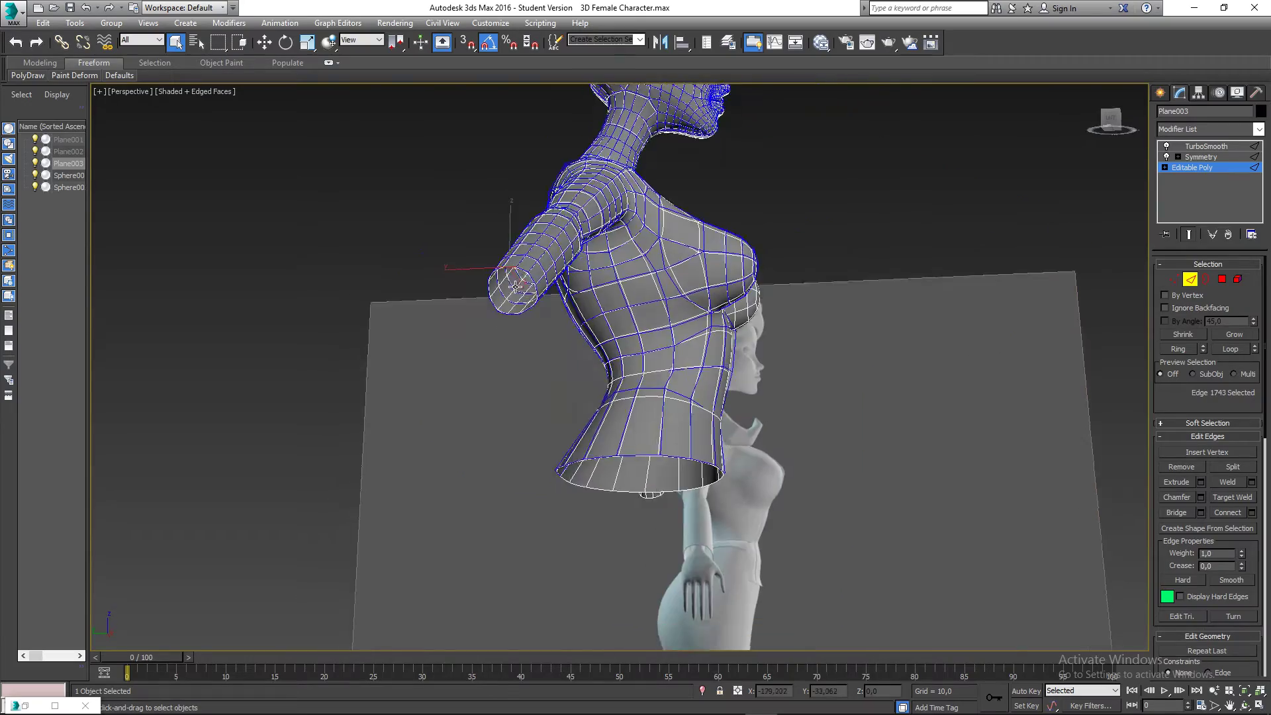
Select the border edge loop of the arm's open wrist to check its edge count, and clear the selection
scroll(506, 268, up, 3)
scroll(507, 268, down, 4)
scroll(506, 268, up, 3)
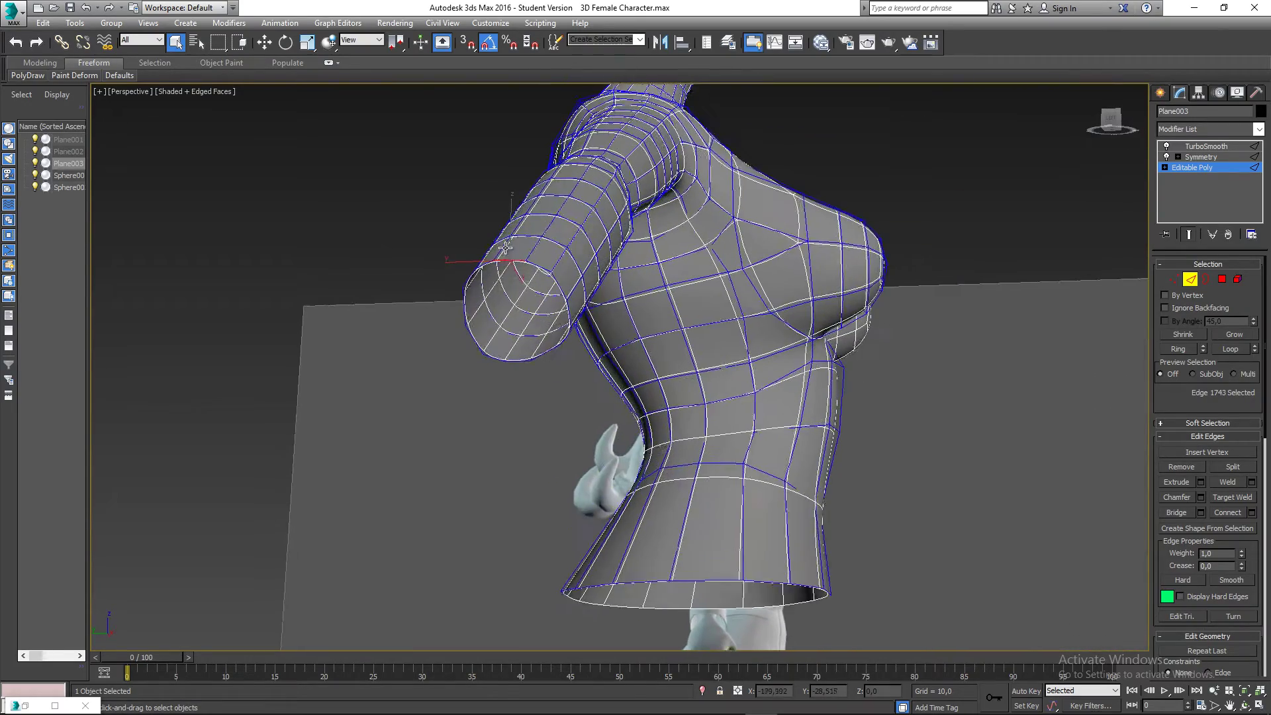
click(504, 250)
scroll(503, 249, up, 2)
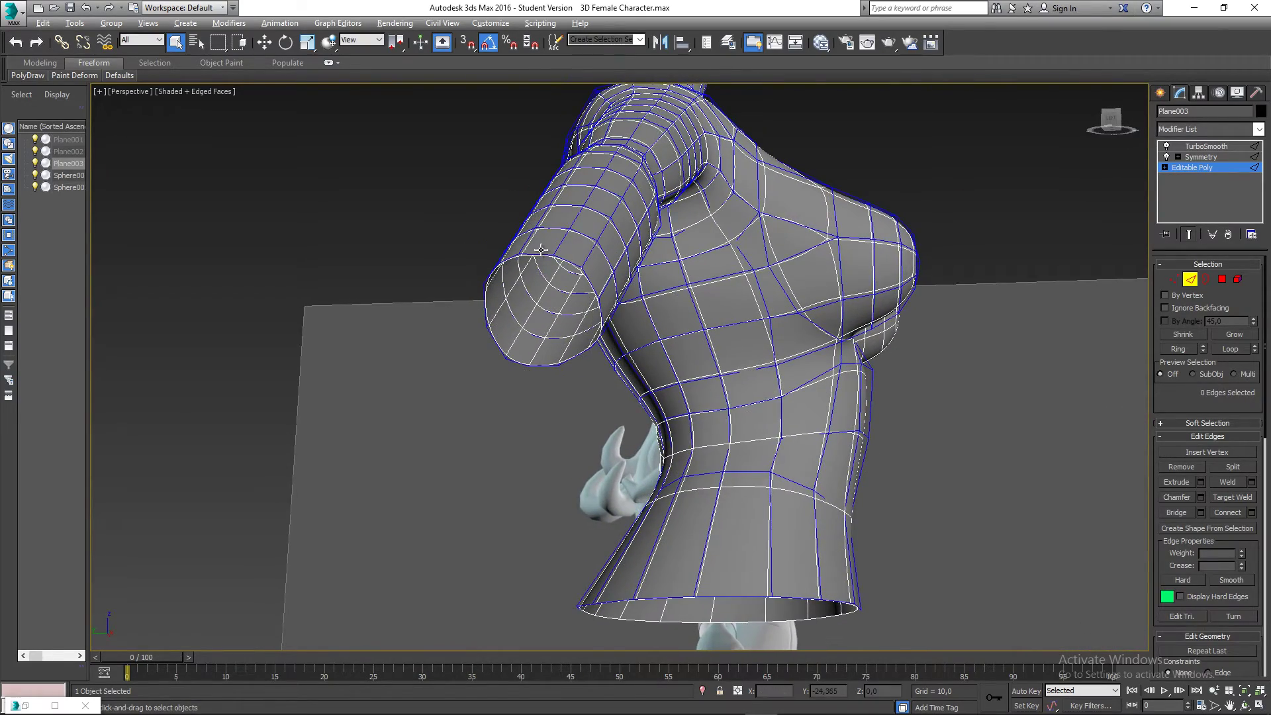
scroll(541, 249, up, 2)
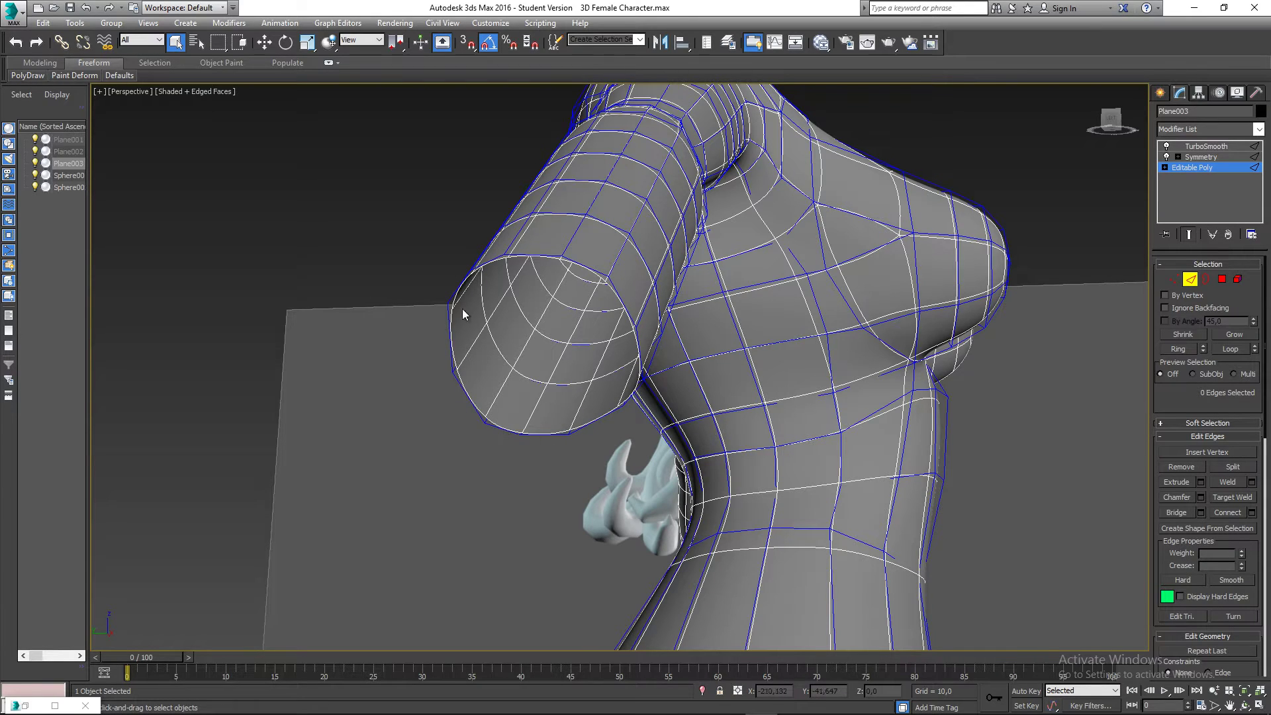
double_click(492, 258)
click(450, 249)
double_click(486, 261)
middle_drag(547, 331, 507, 335)
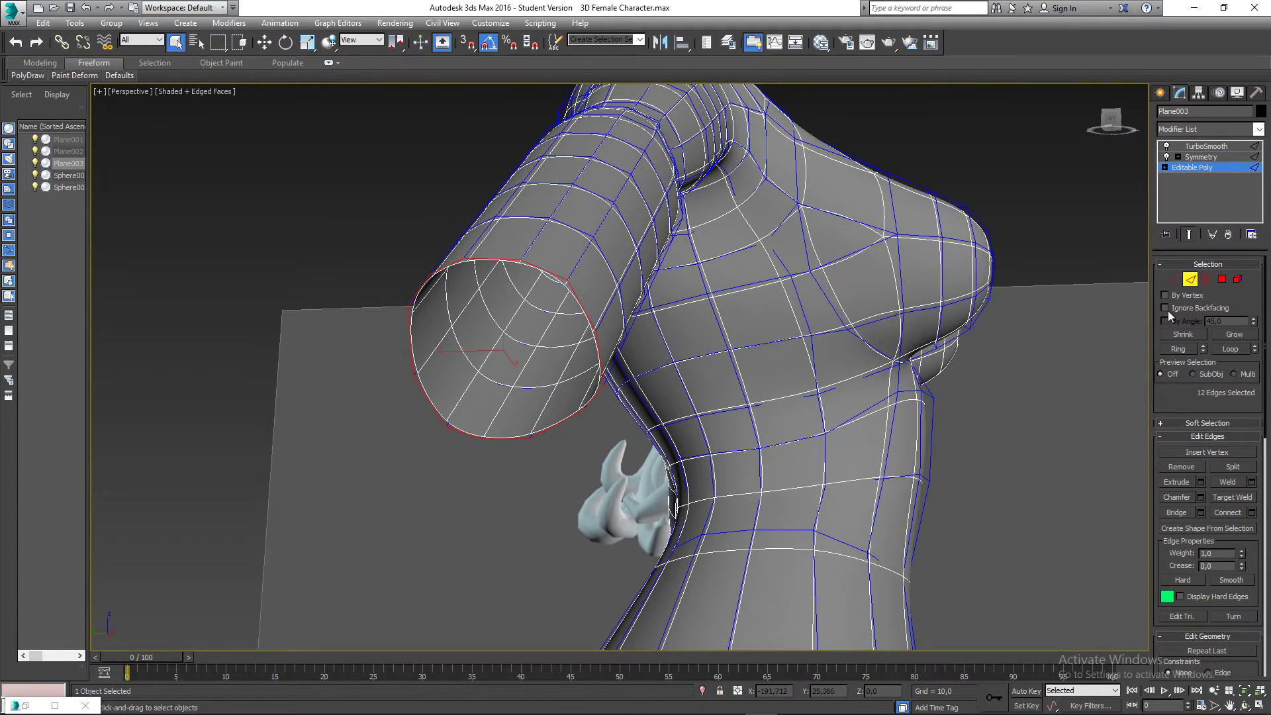
click(477, 226)
double_click(477, 260)
mouse_move(565, 351)
middle_down()
mouse_move(578, 337)
mouse_move(562, 363)
mouse_move(523, 352)
mouse_move(562, 364)
middle_up()
scroll(566, 376, down, 5)
click(564, 411)
scroll(557, 334, up, 5)
double_click(554, 303)
scroll(568, 331, down, 5)
click(461, 337)
scroll(552, 359, down, 5)
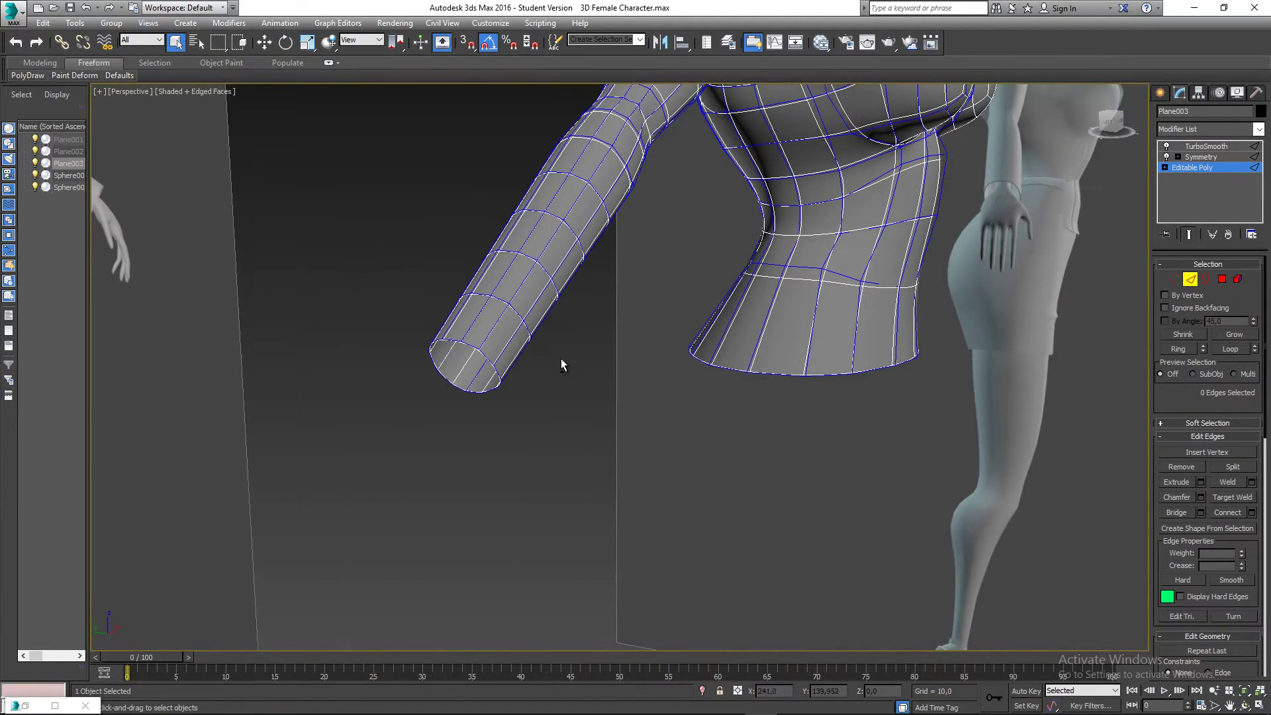
scroll(503, 361, up, 5)
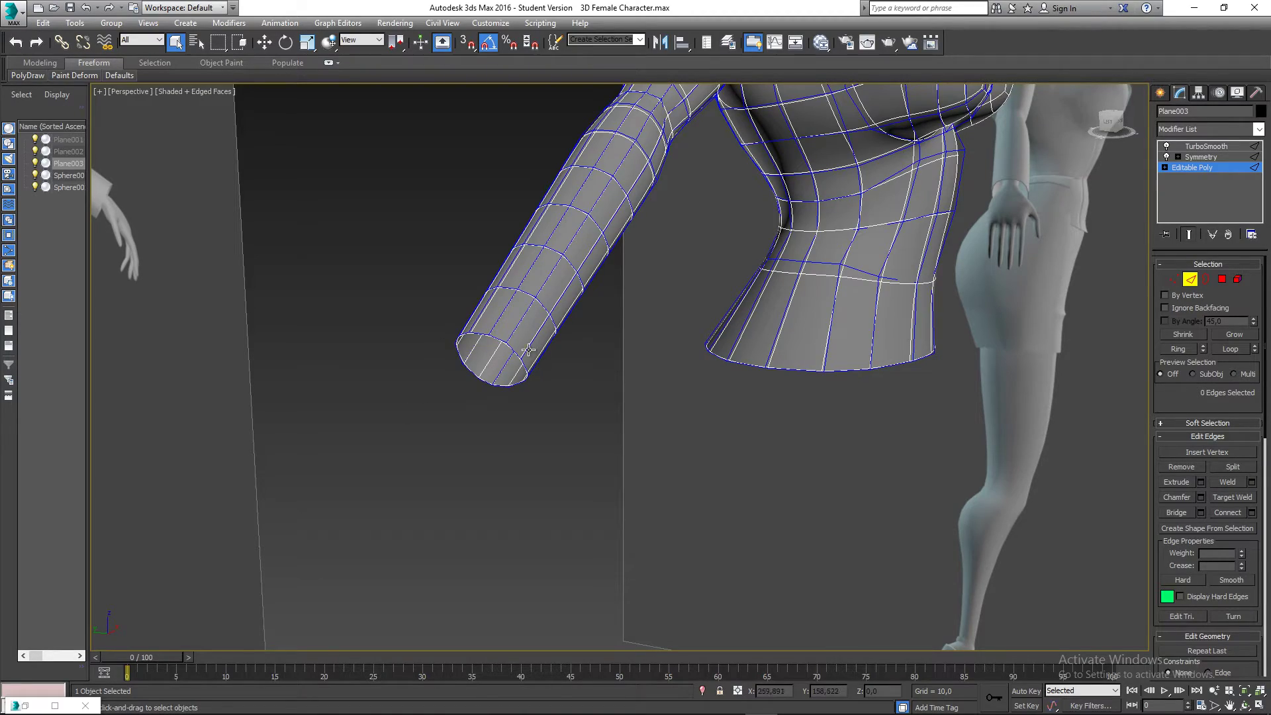
Create a box about 3.9 long, 5.3 wide and 0.8 high just beyond the wrist in the Top view
middle_drag(609, 268, 583, 387)
middle_drag(650, 274, 679, 236)
middle_drag(564, 289, 586, 320)
key(t)
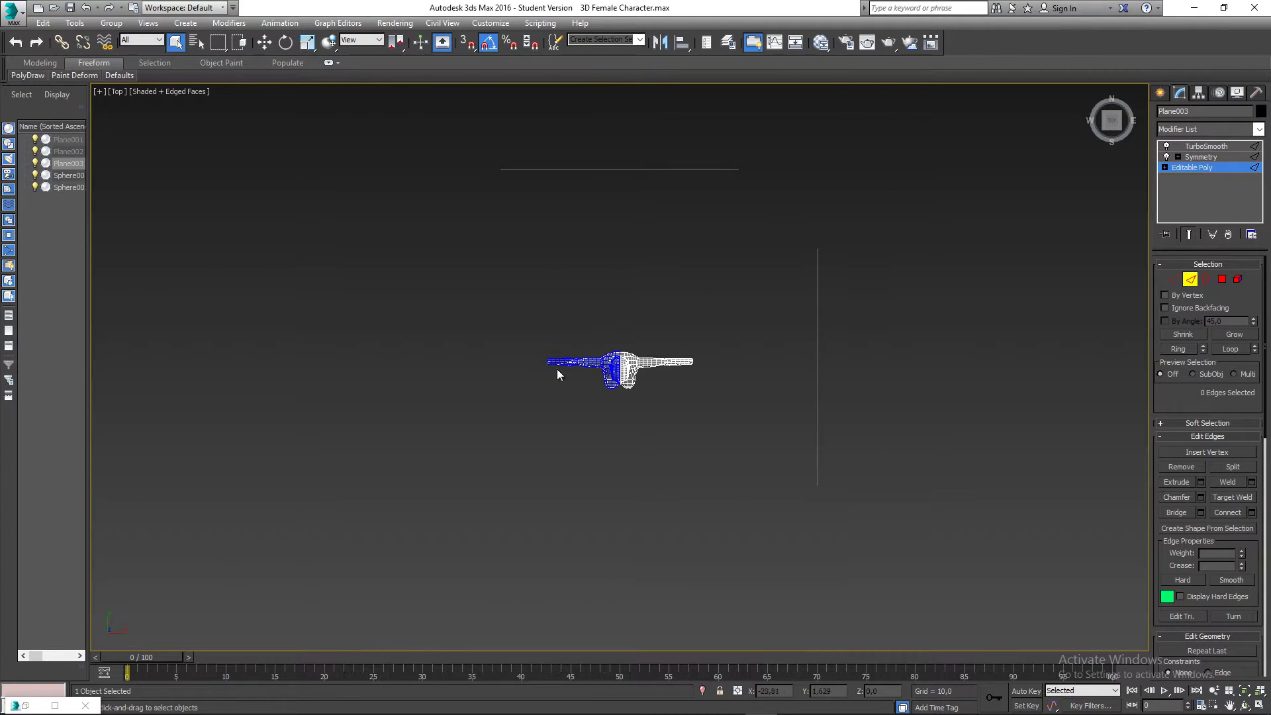
middle_drag(557, 368, 644, 312)
scroll(648, 292, up, 8)
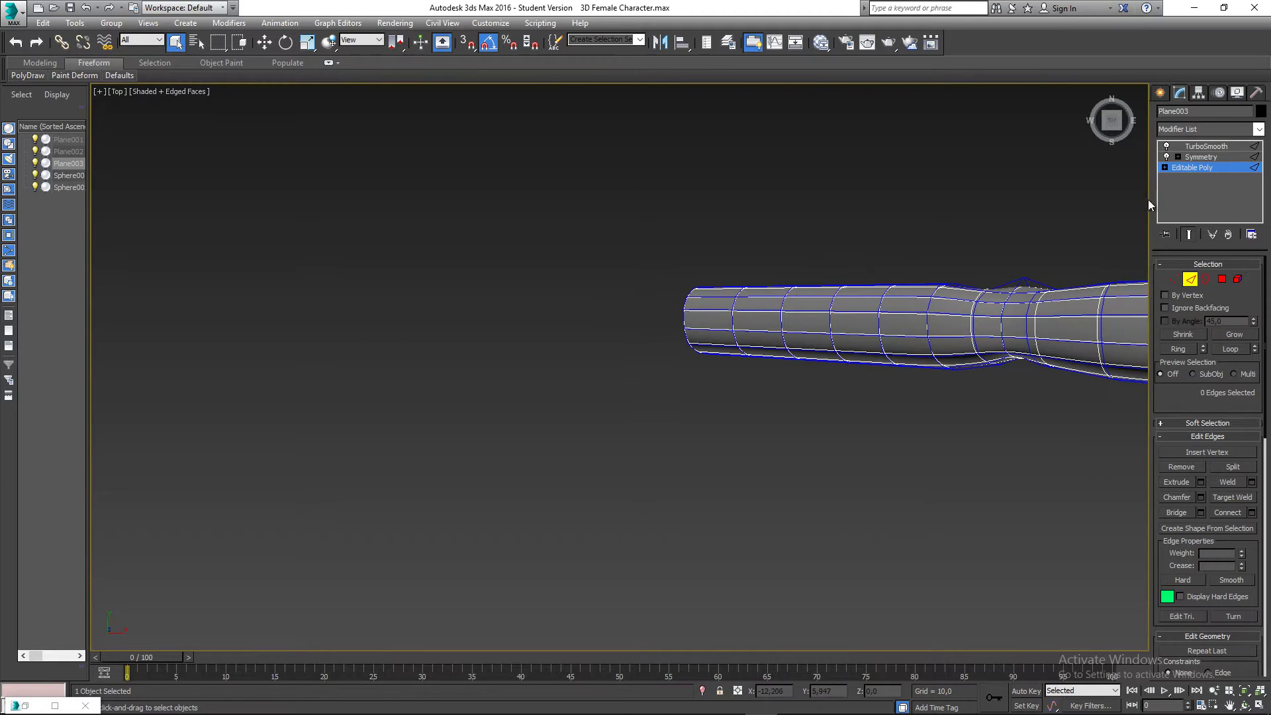
click(1141, 273)
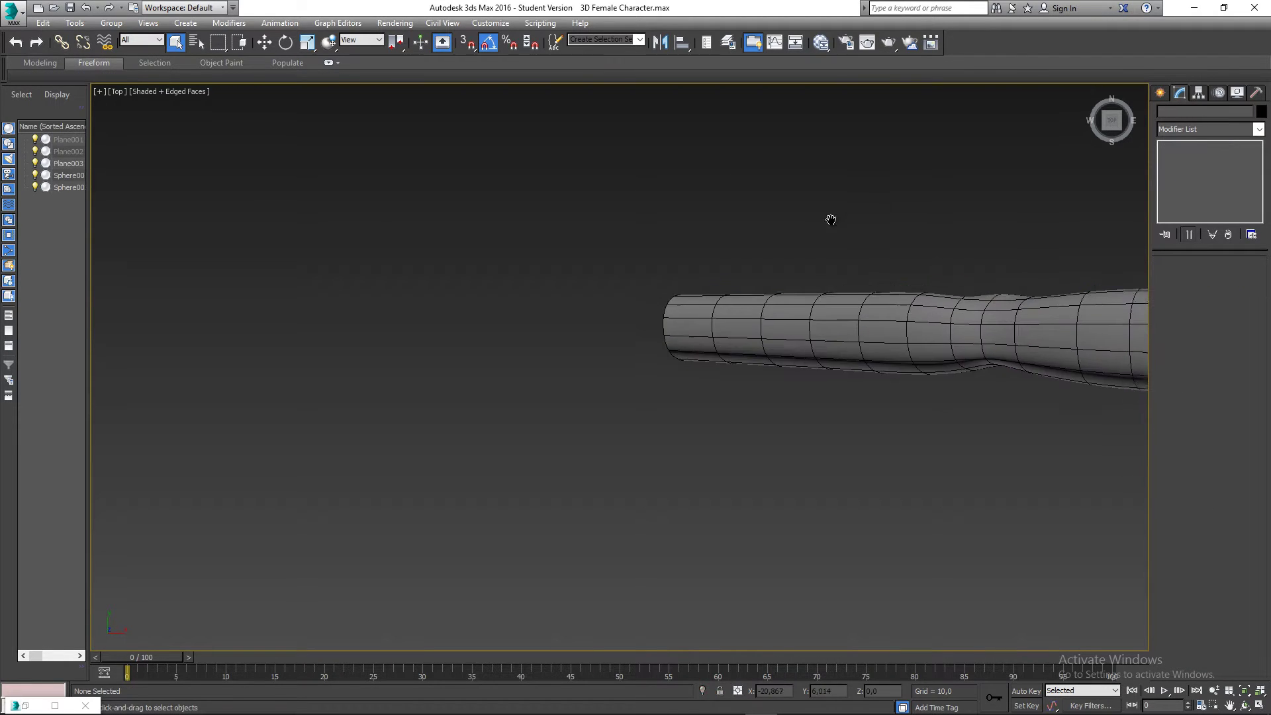
click(1160, 93)
click(1182, 176)
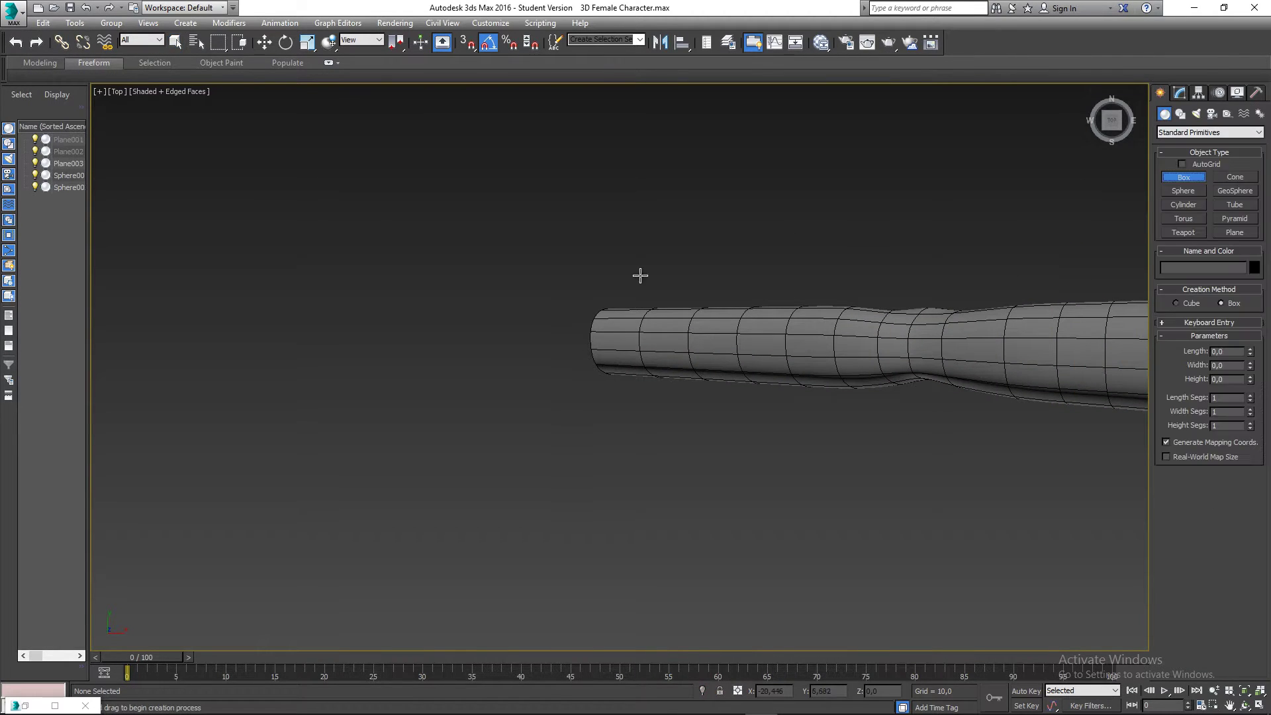
drag(472, 284, 631, 402)
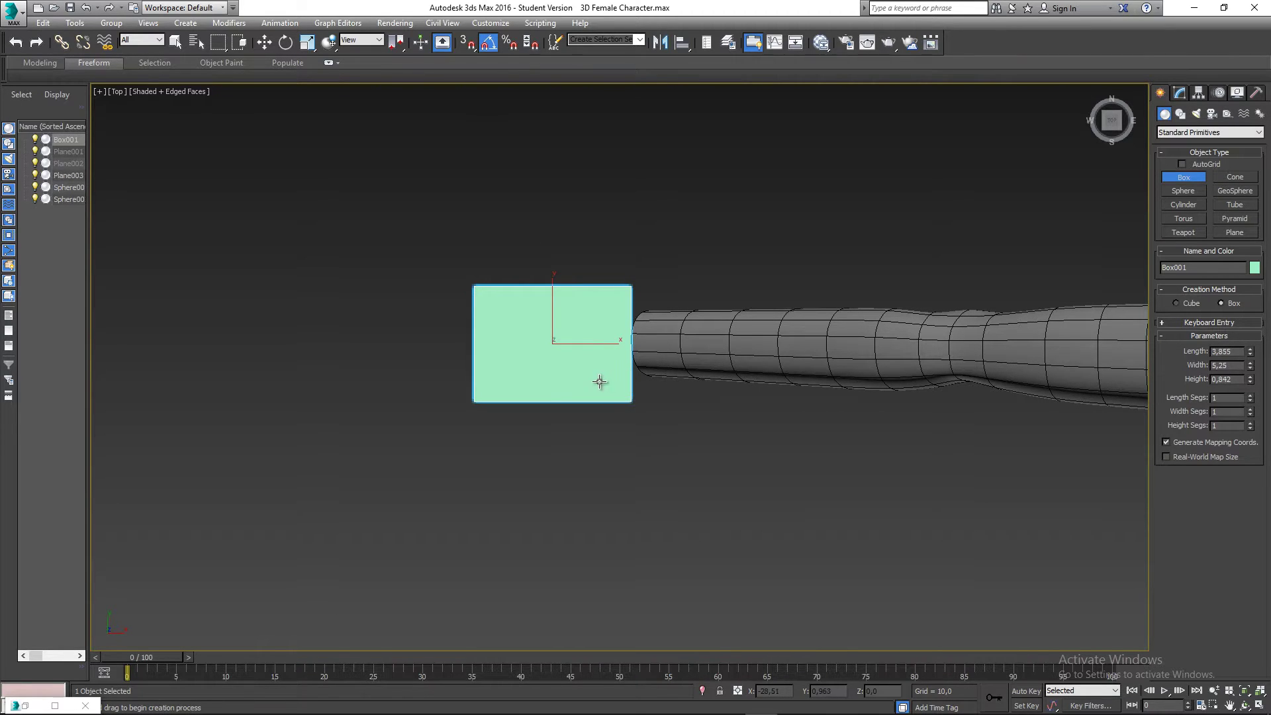
Raise the box vertically to about Z 55, near the height of the open wrist
key(p)
alt+middle_drag(577, 379, 618, 278)
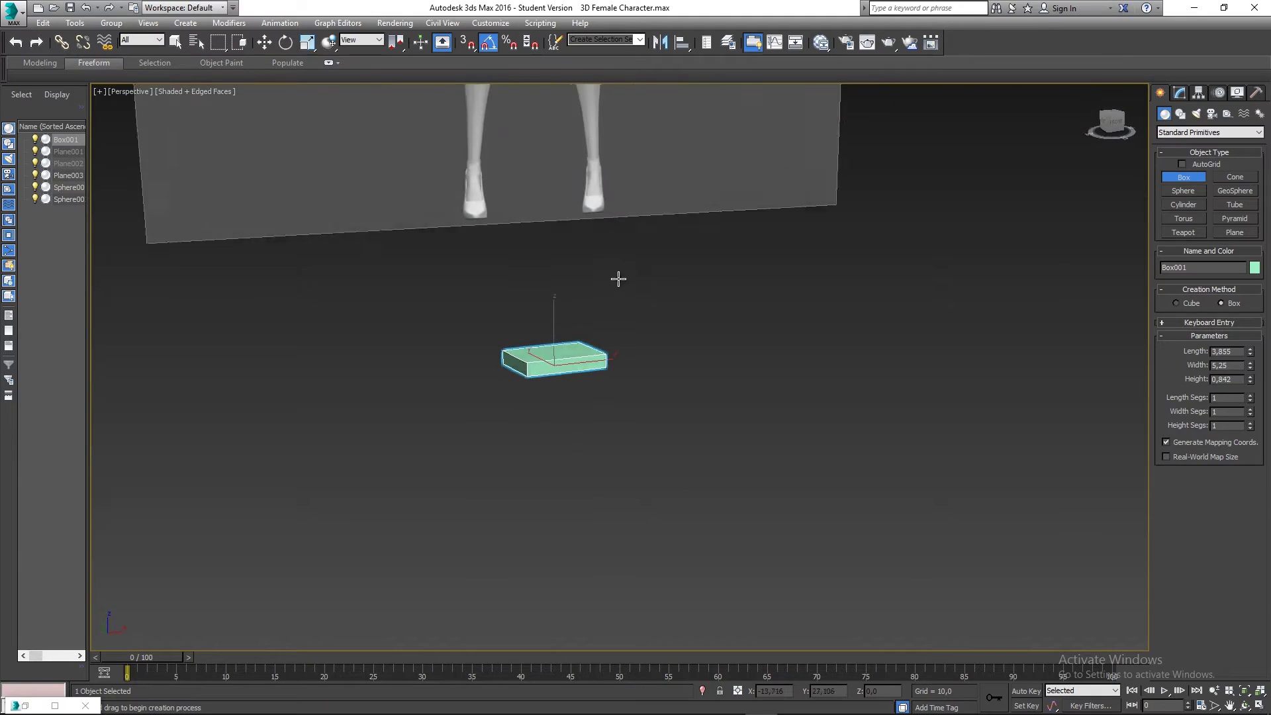
right_click(587, 332)
middle_drag(557, 352, 555, 367)
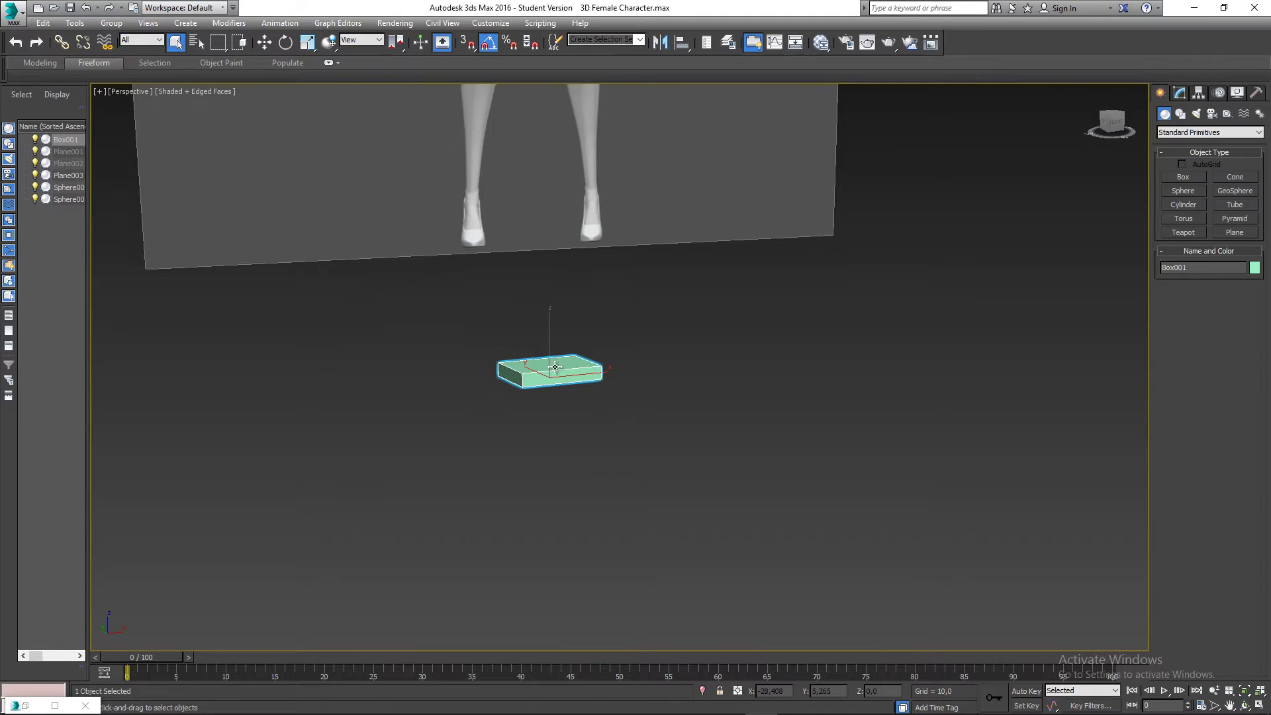
key(w)
scroll(556, 360, down, 6)
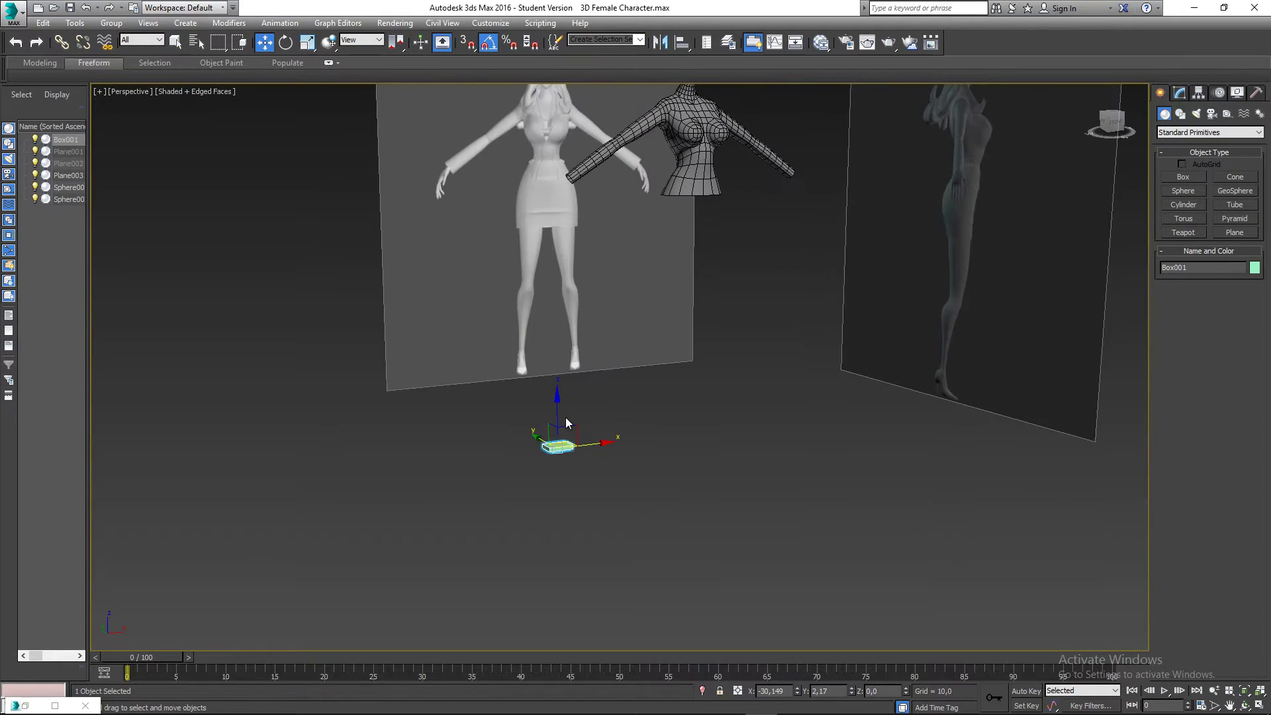
drag(553, 404, 556, 131)
scroll(566, 163, up, 5)
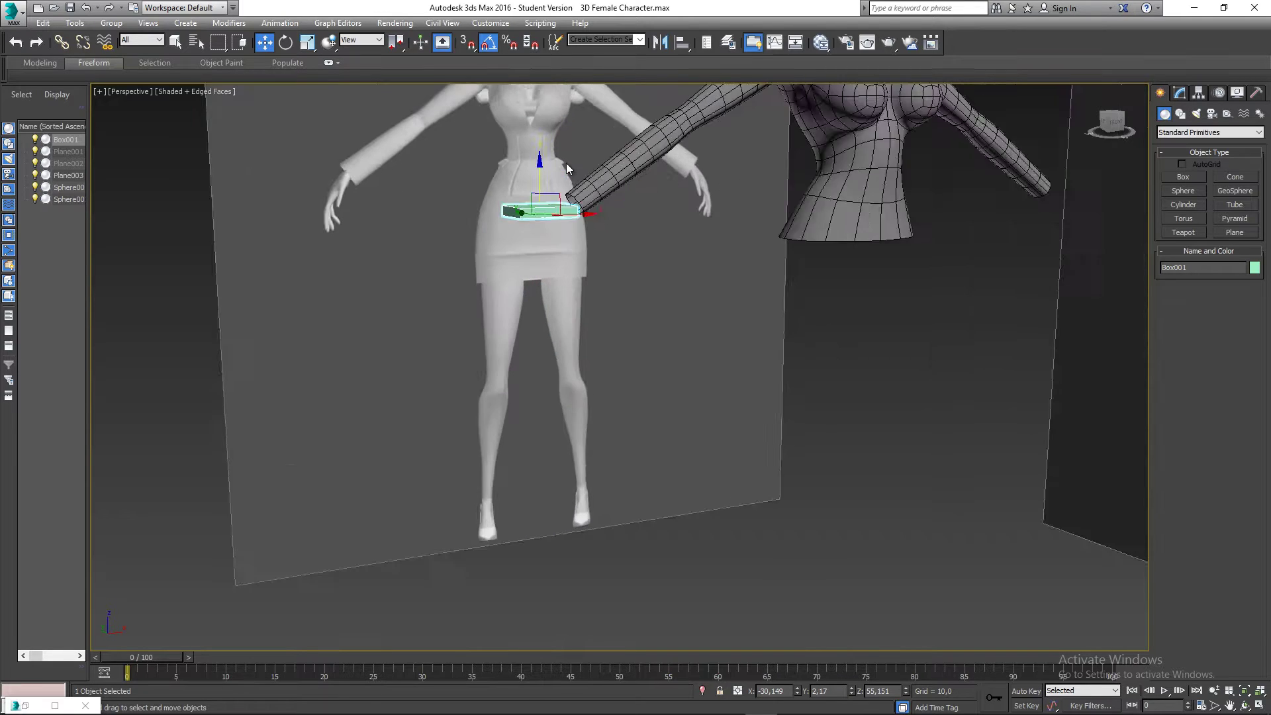
Check the box's placement against the wrist opening in the Left and Perspective views
key(l)
scroll(583, 188, up, 8)
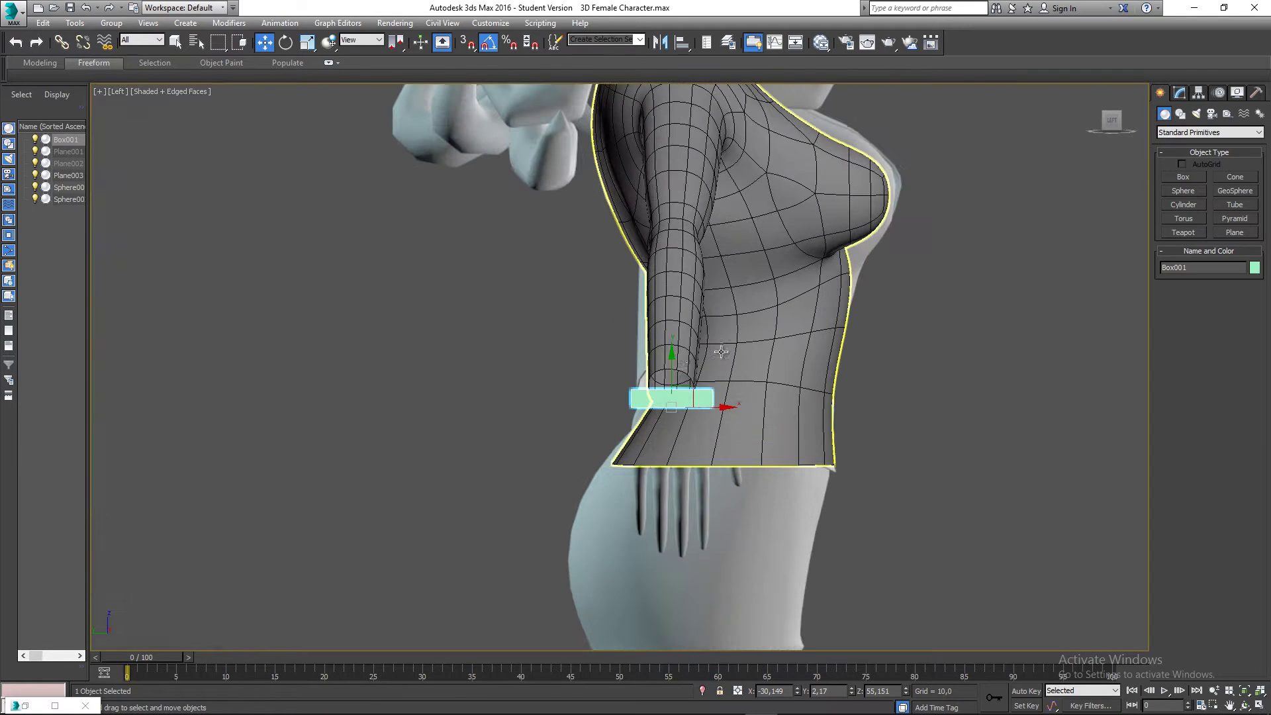
key(p)
middle_drag(675, 360, 603, 326)
scroll(659, 357, down, 3)
scroll(601, 328, up, 6)
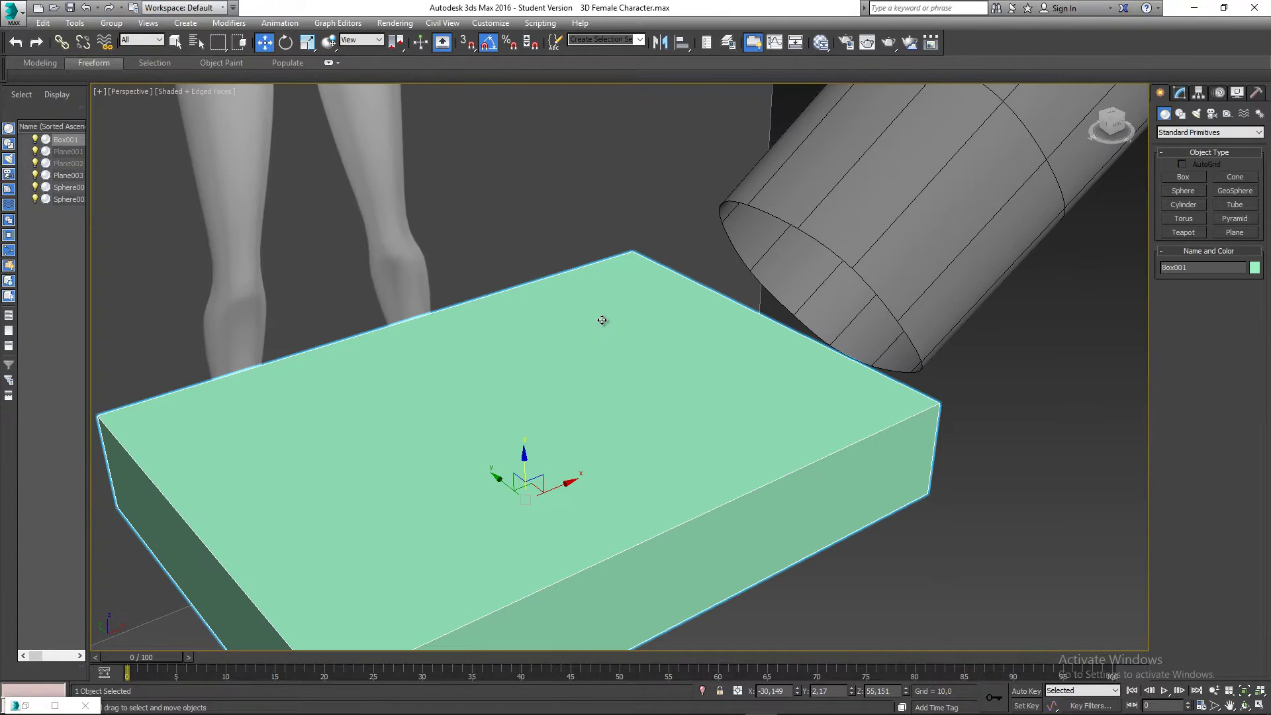
scroll(673, 346, down, 4)
middle_drag(675, 377, 596, 394)
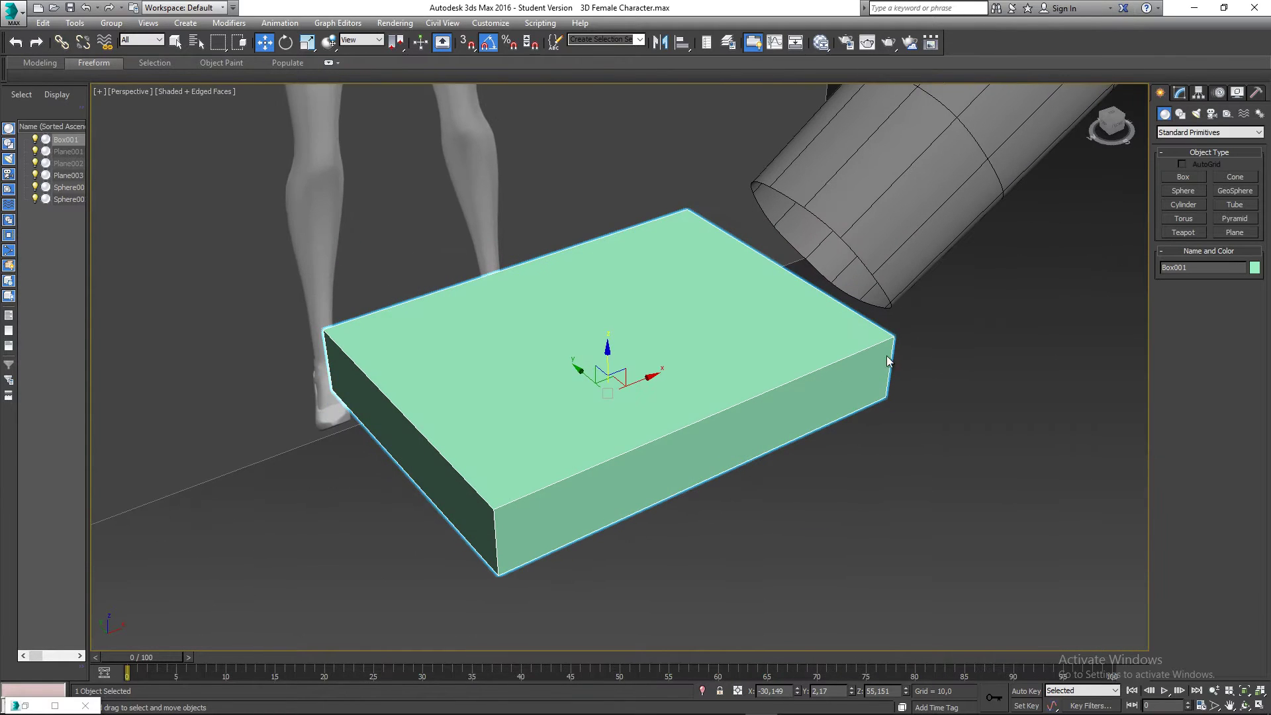
Set the box's length to 4, width to 4 and height to 1
click(1177, 93)
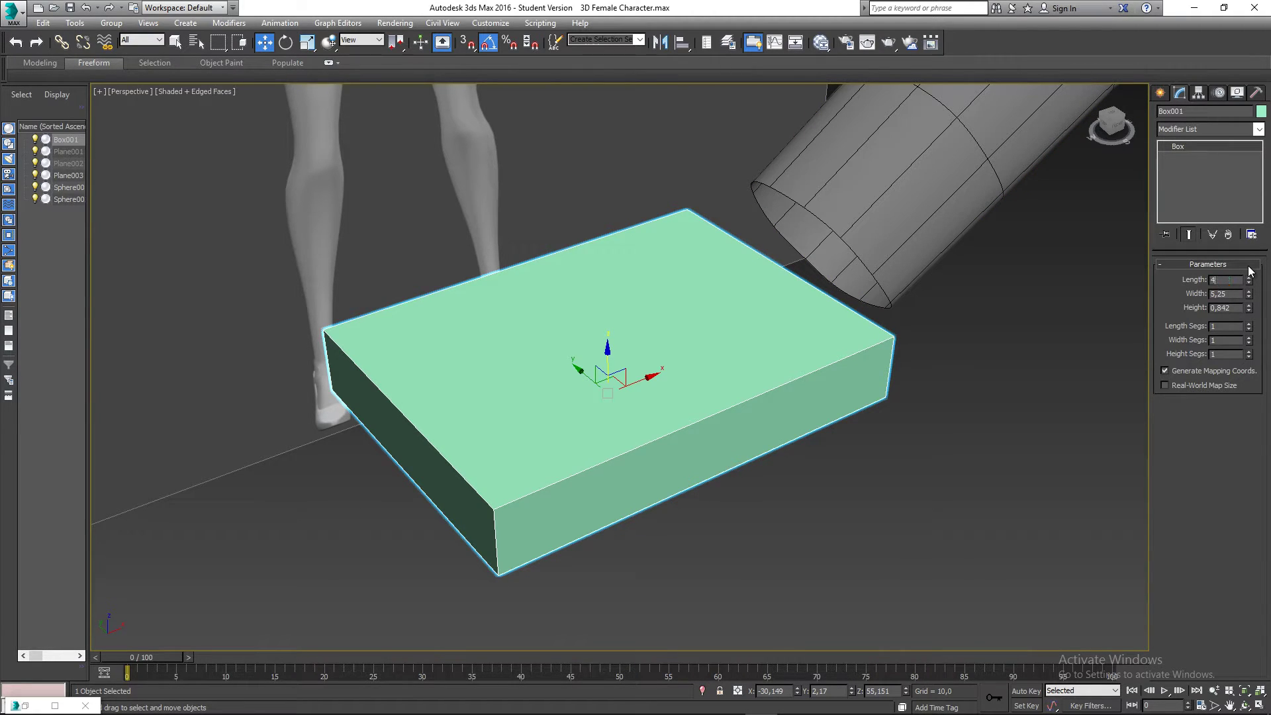
key(Return)
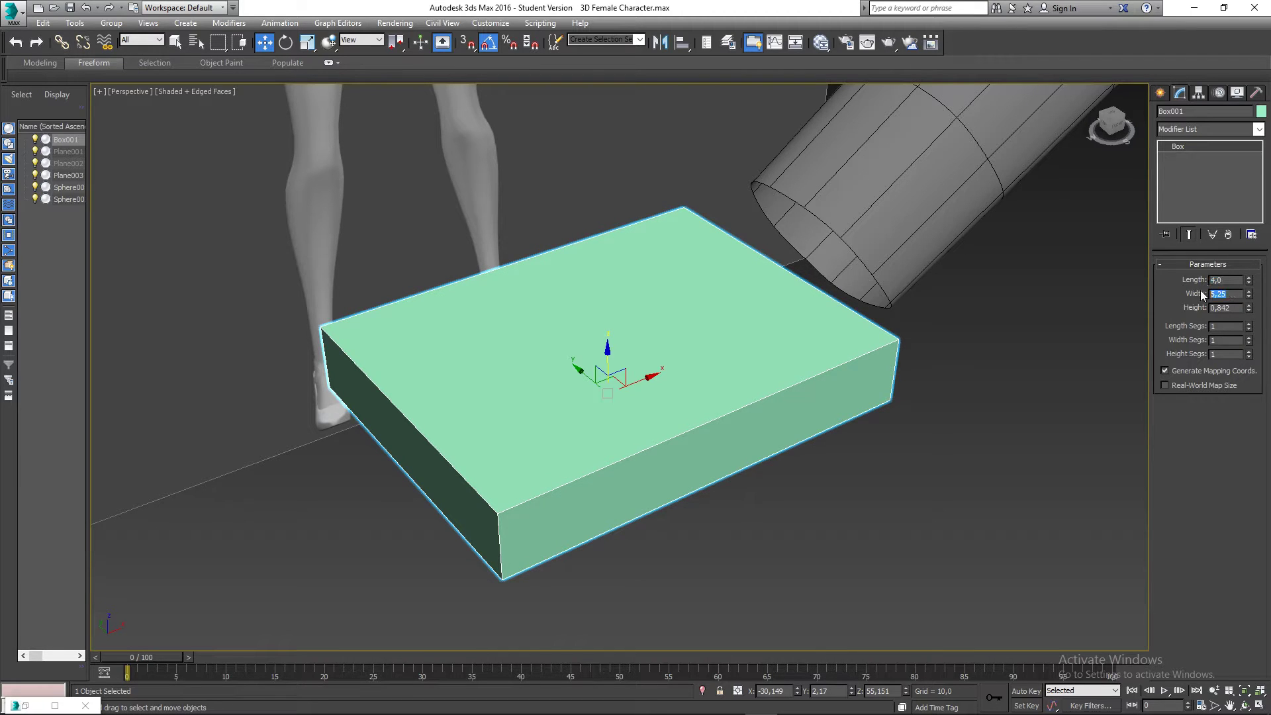
drag(1248, 299, 1249, 300)
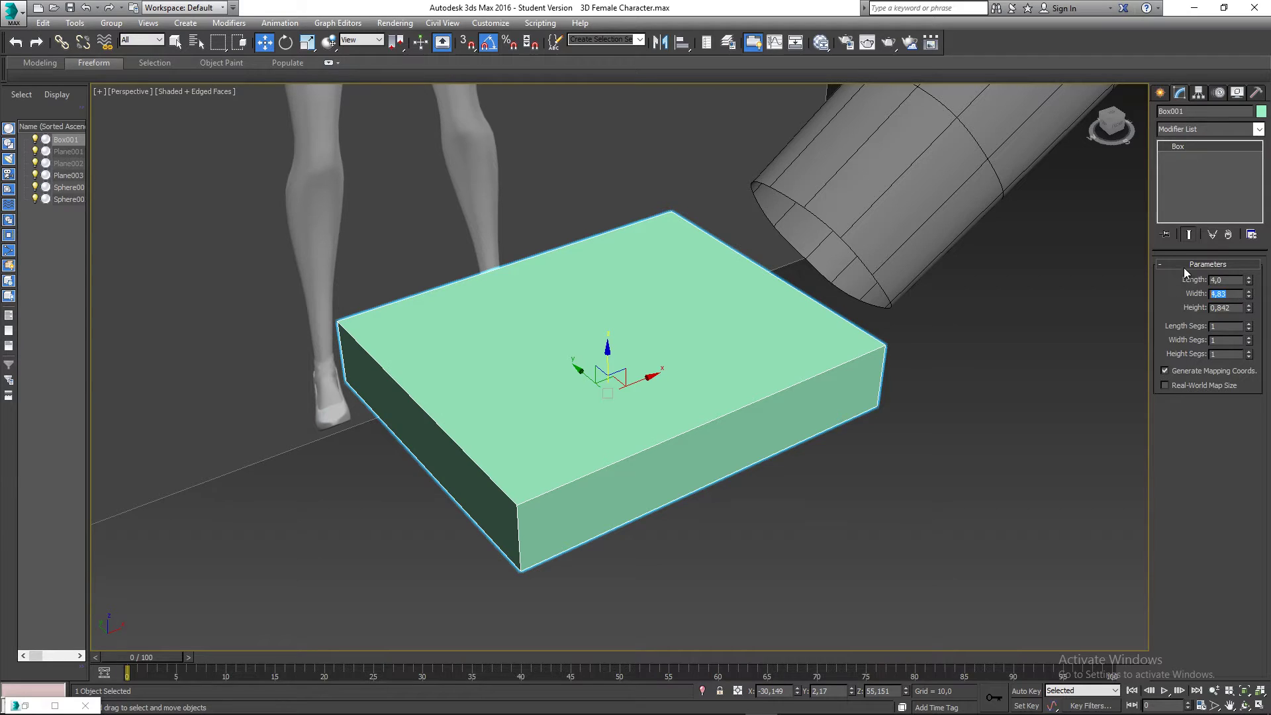
text(4)
key(Return)
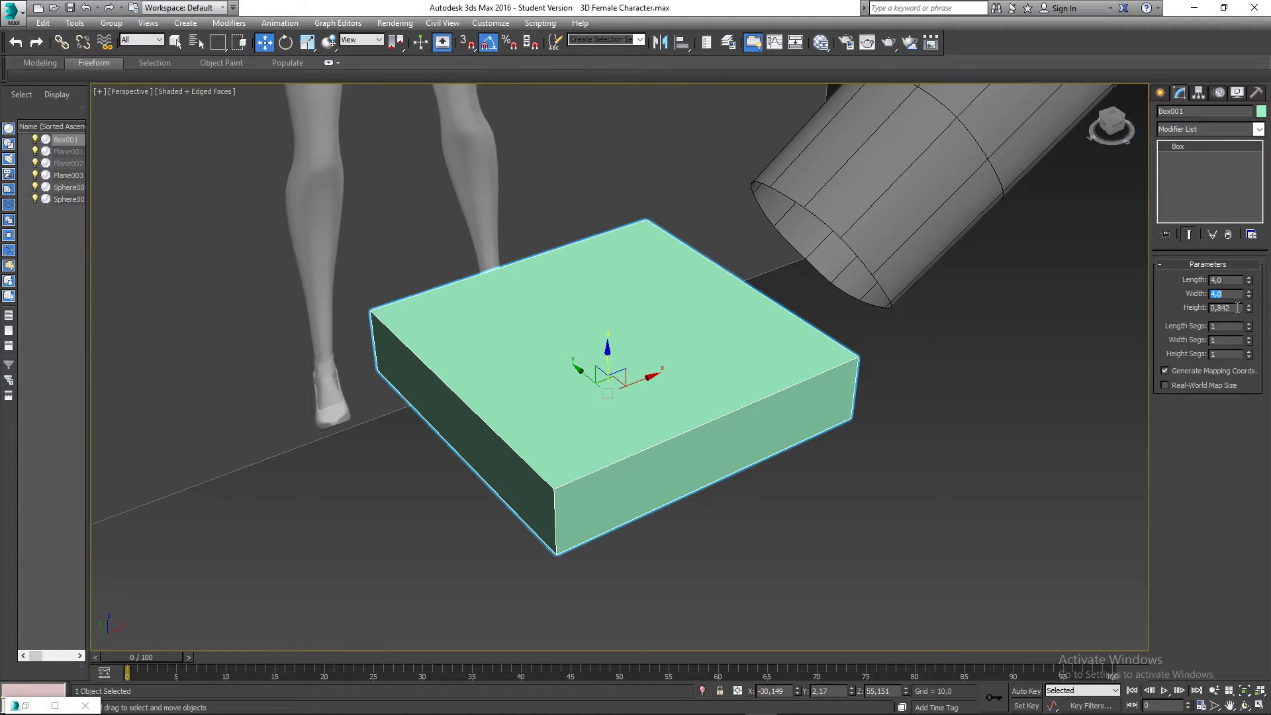
text(1)
key(Return)
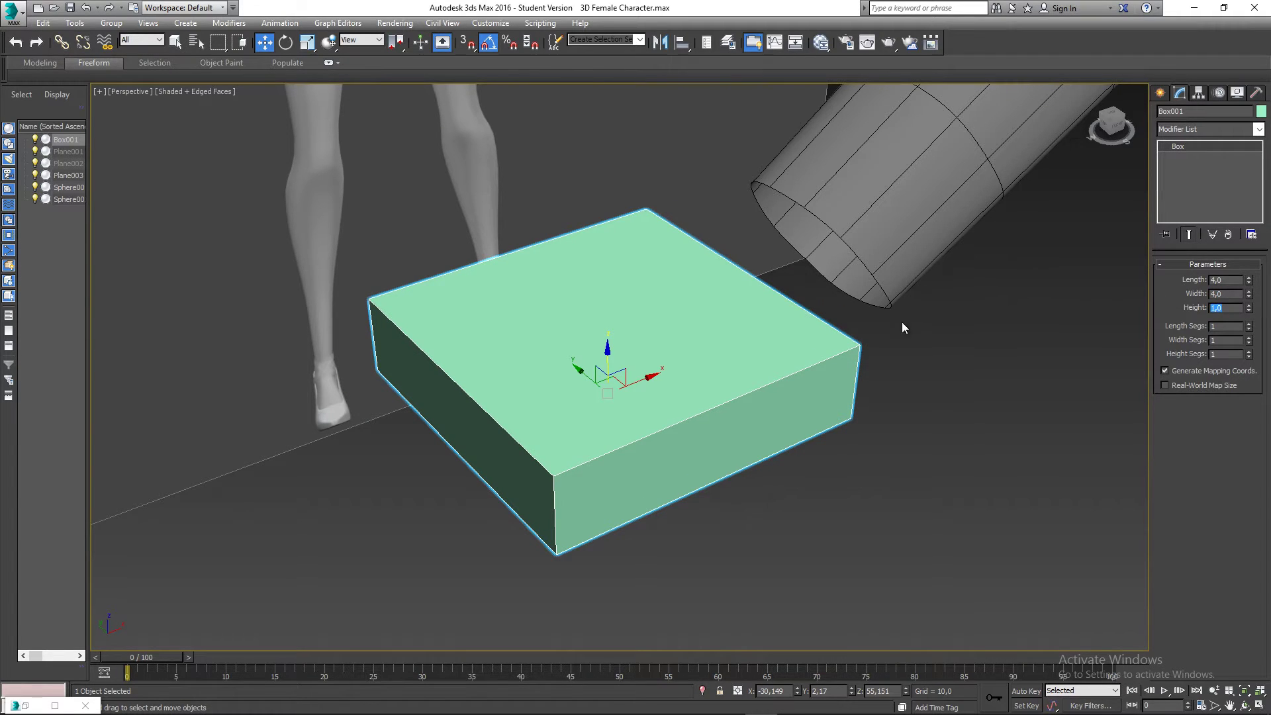
Divide the box into 4 length segments and 2 height segments
alt+middle_drag(901, 321, 847, 338)
alt+middle_drag(1008, 344, 1003, 361)
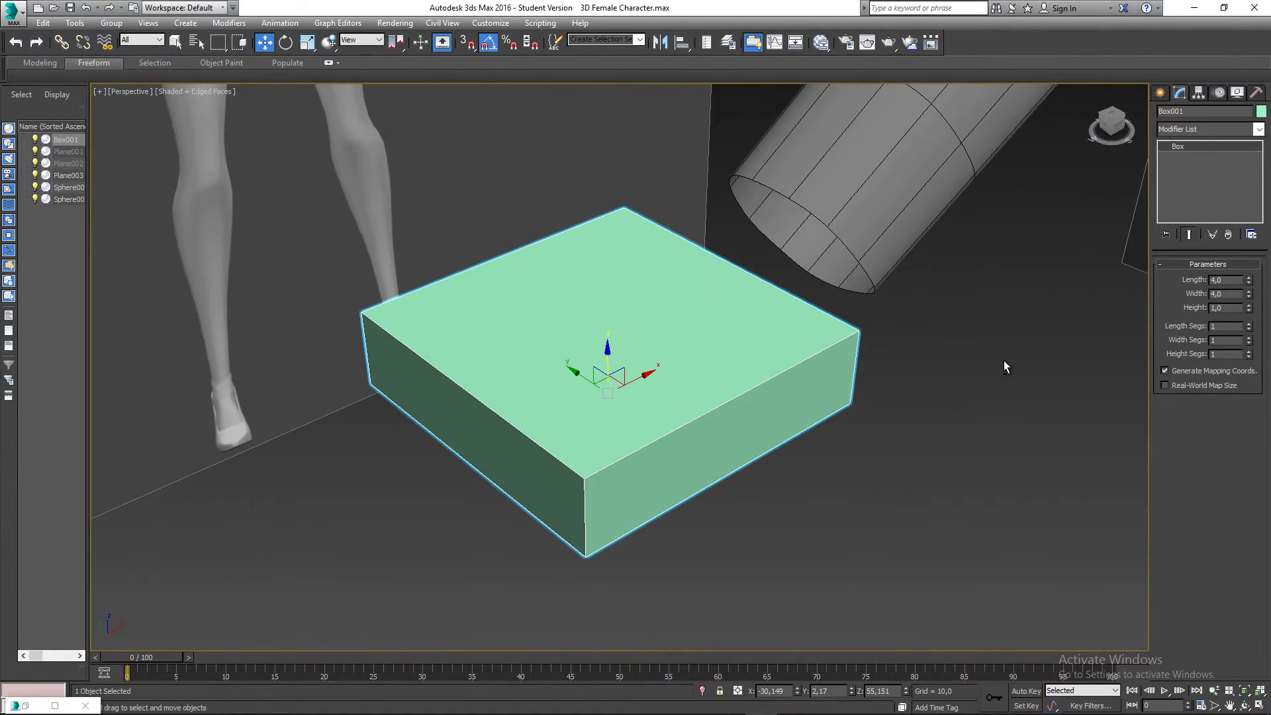
click(1248, 324)
click(1248, 324)
click(1248, 323)
alt+middle_drag(1046, 331, 772, 307)
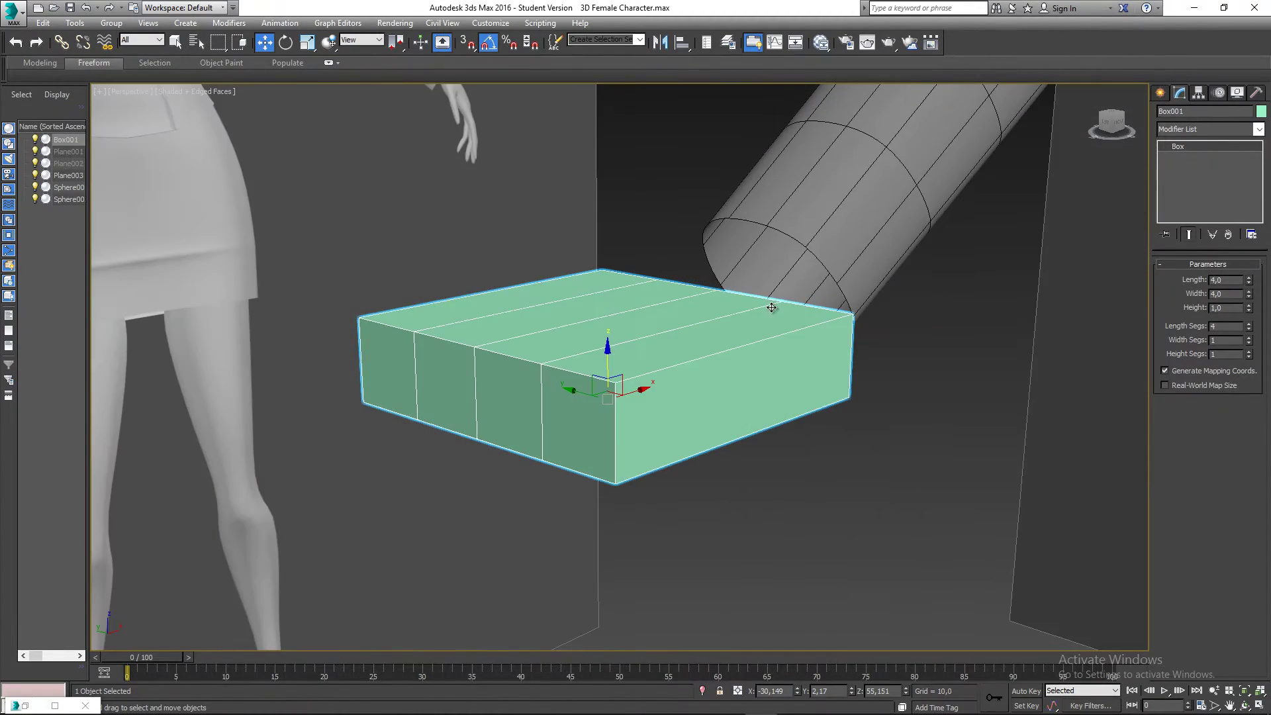
click(1249, 351)
Examine the box's segment layout from several angles beside the open wrist
alt+middle_drag(858, 392, 607, 368)
scroll(610, 368, up, 3)
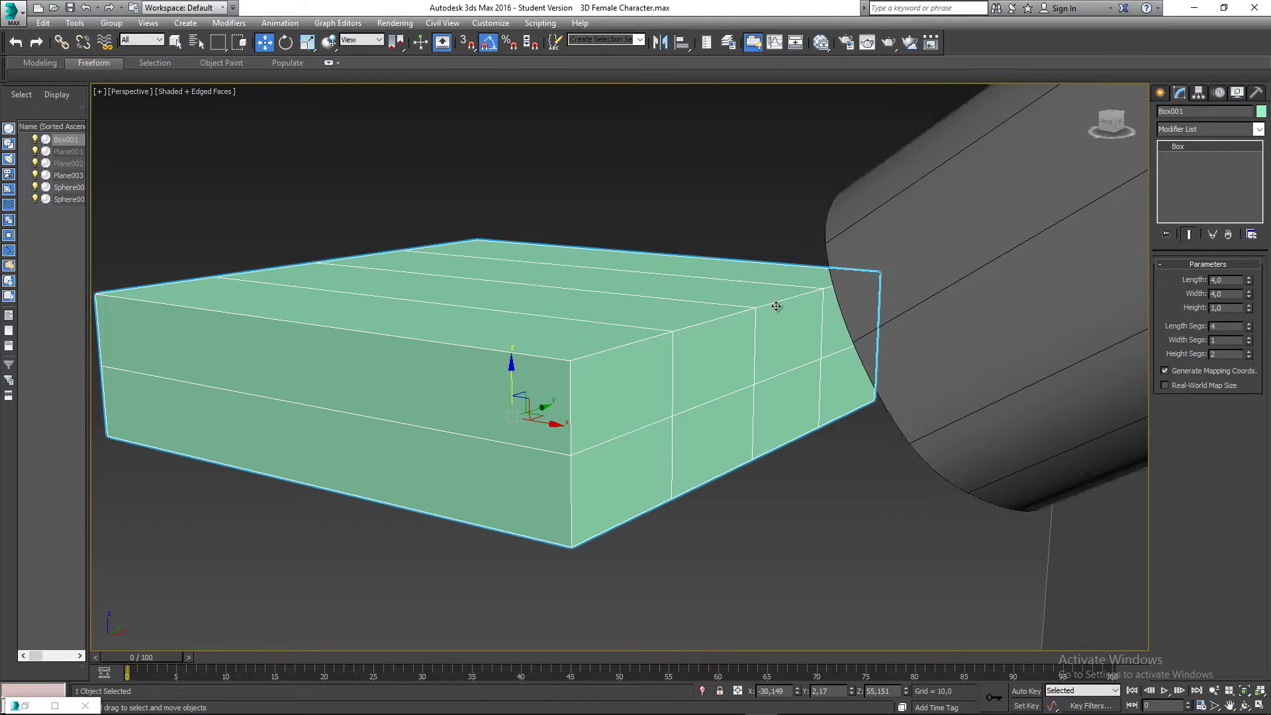
scroll(633, 384, down, 5)
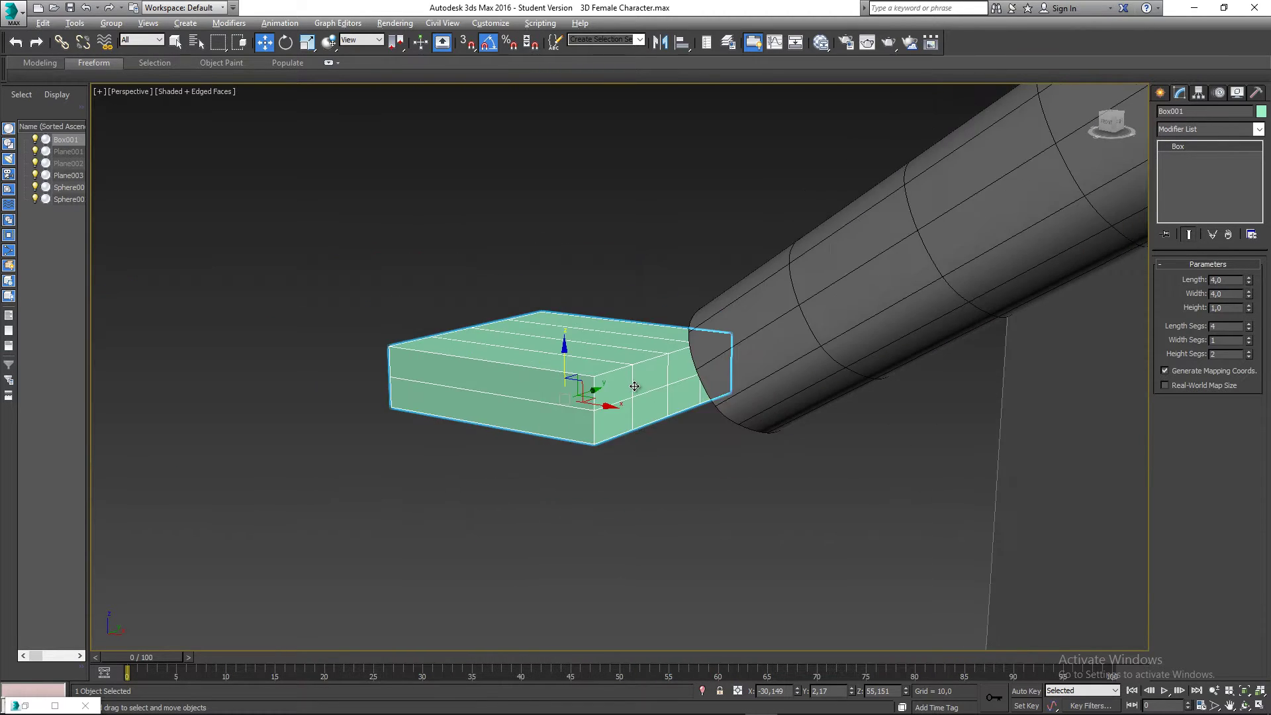
scroll(638, 382, up, 1)
alt+middle_drag(637, 382, 726, 394)
alt+middle_drag(767, 353, 711, 447)
click(746, 411)
click(593, 380)
alt+middle_drag(593, 380, 647, 389)
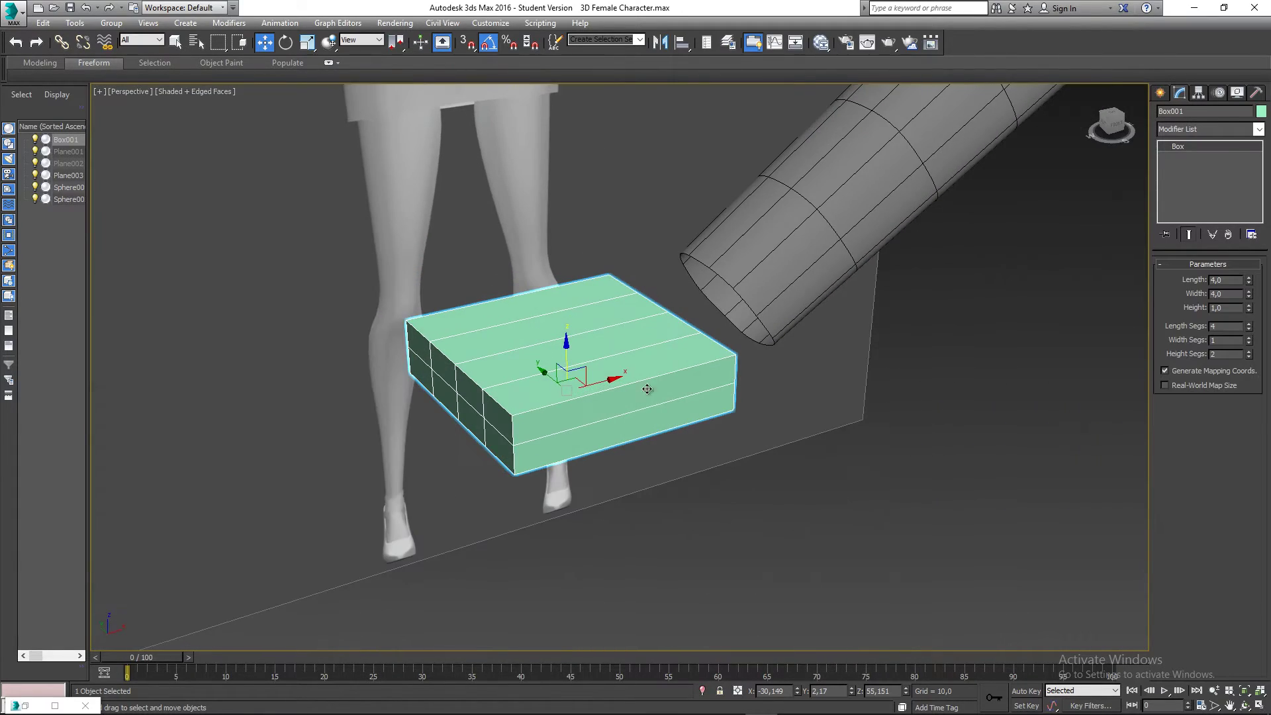
Set the box's object color to black and assign it the PreViz material
click(1261, 111)
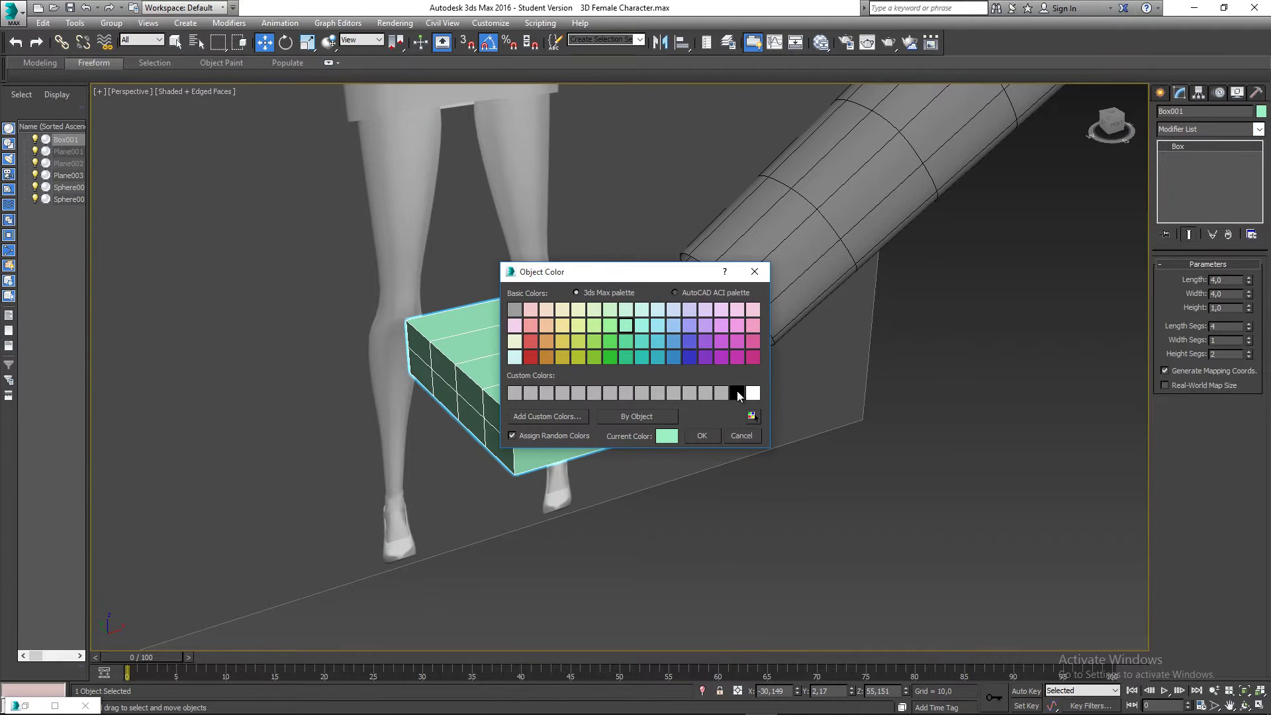
click(737, 393)
click(702, 436)
key(m)
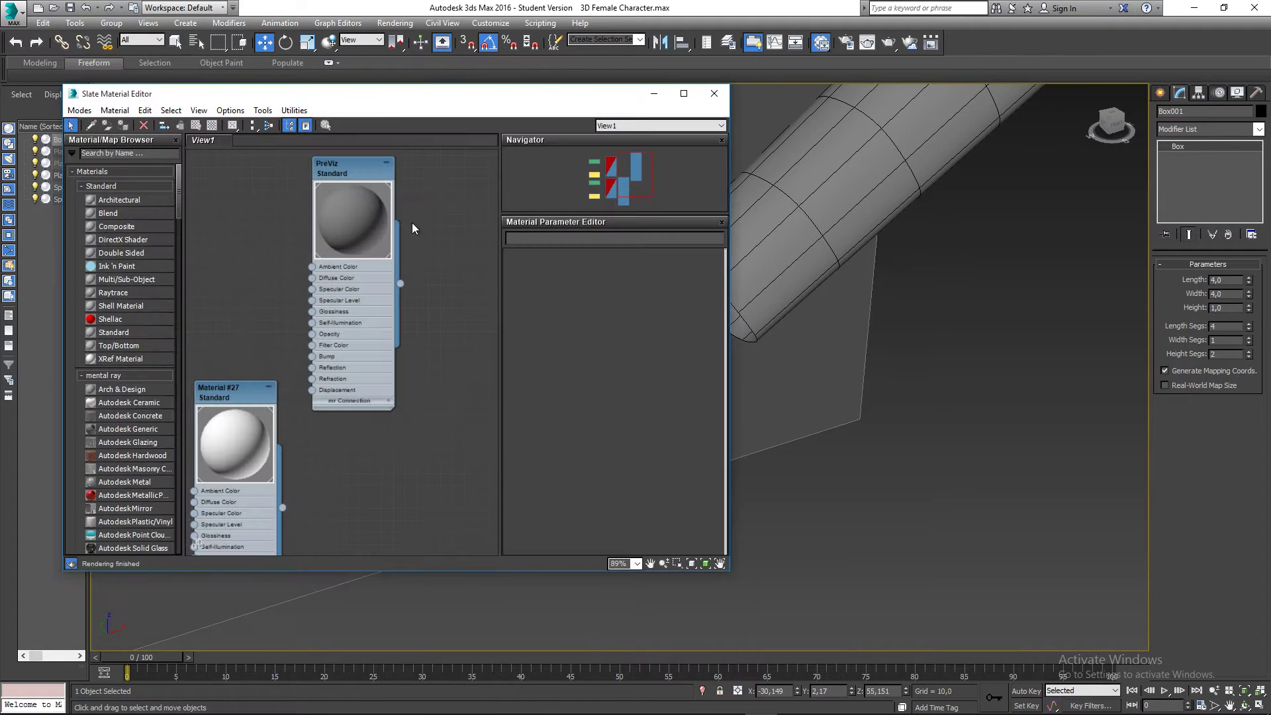
click(347, 177)
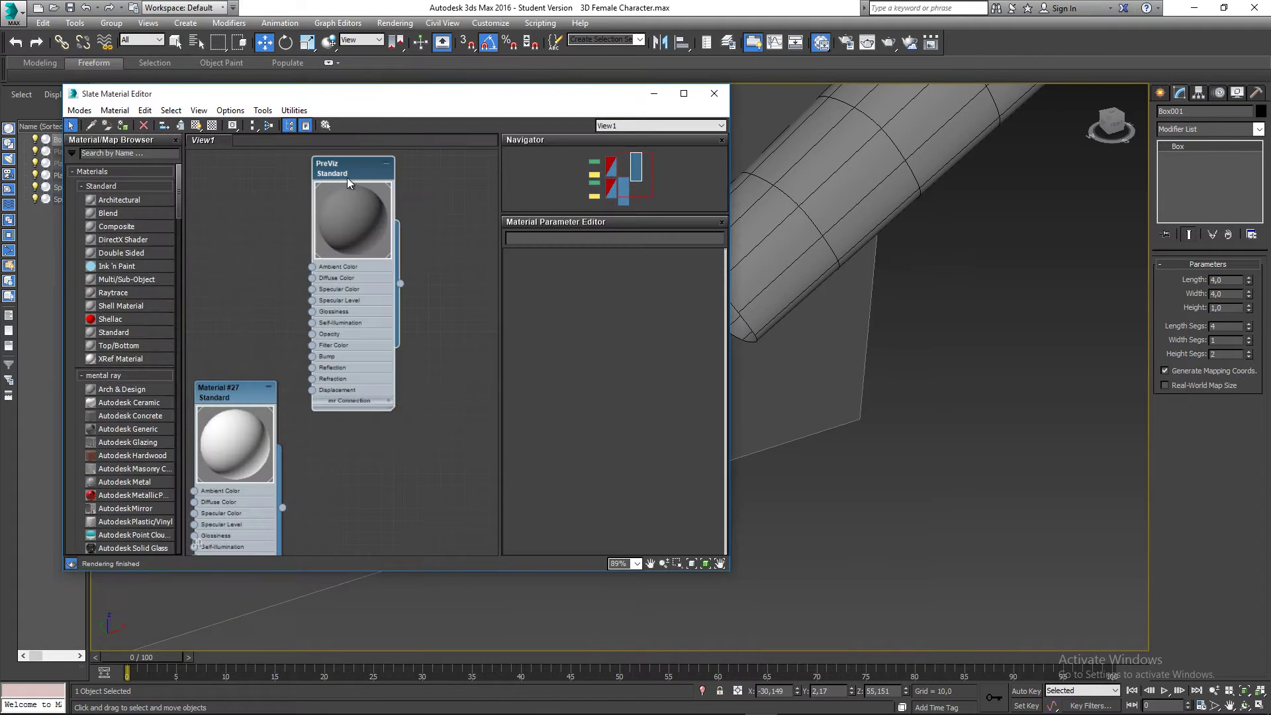
click(654, 94)
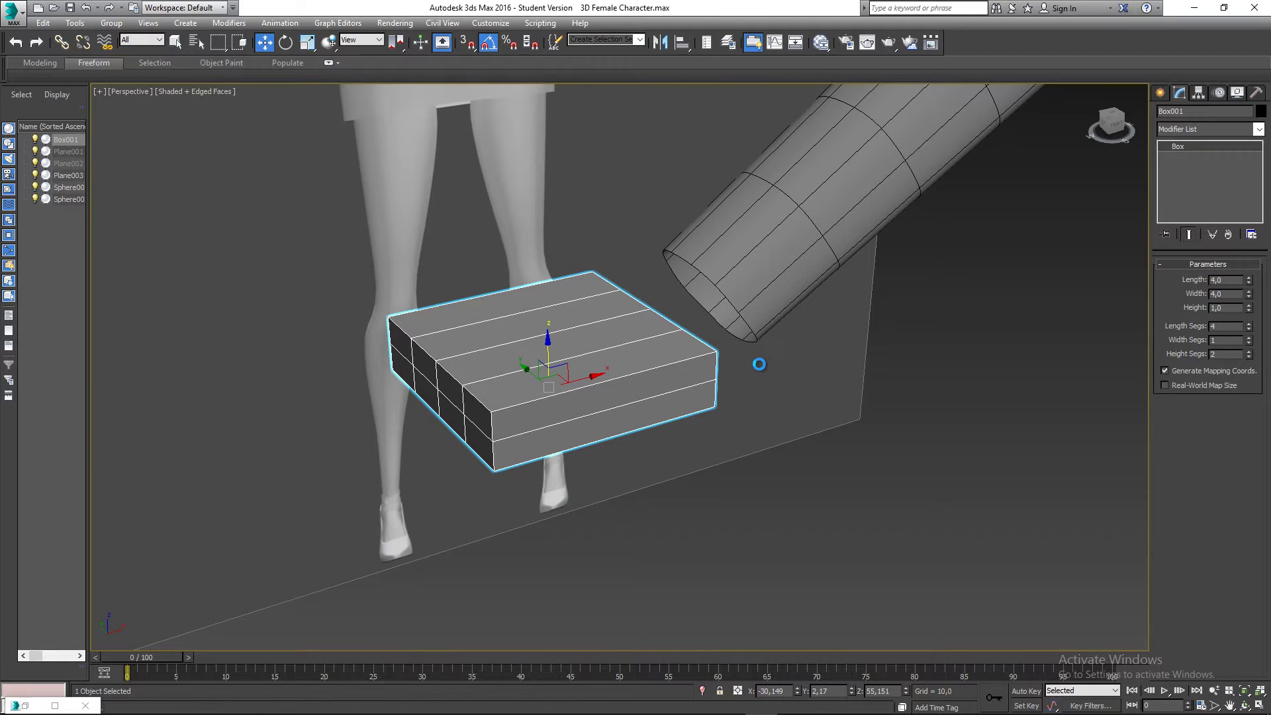
Inspect the shaded box against the forearm, leaving the box selected
middle_drag(724, 332, 695, 327)
click(718, 349)
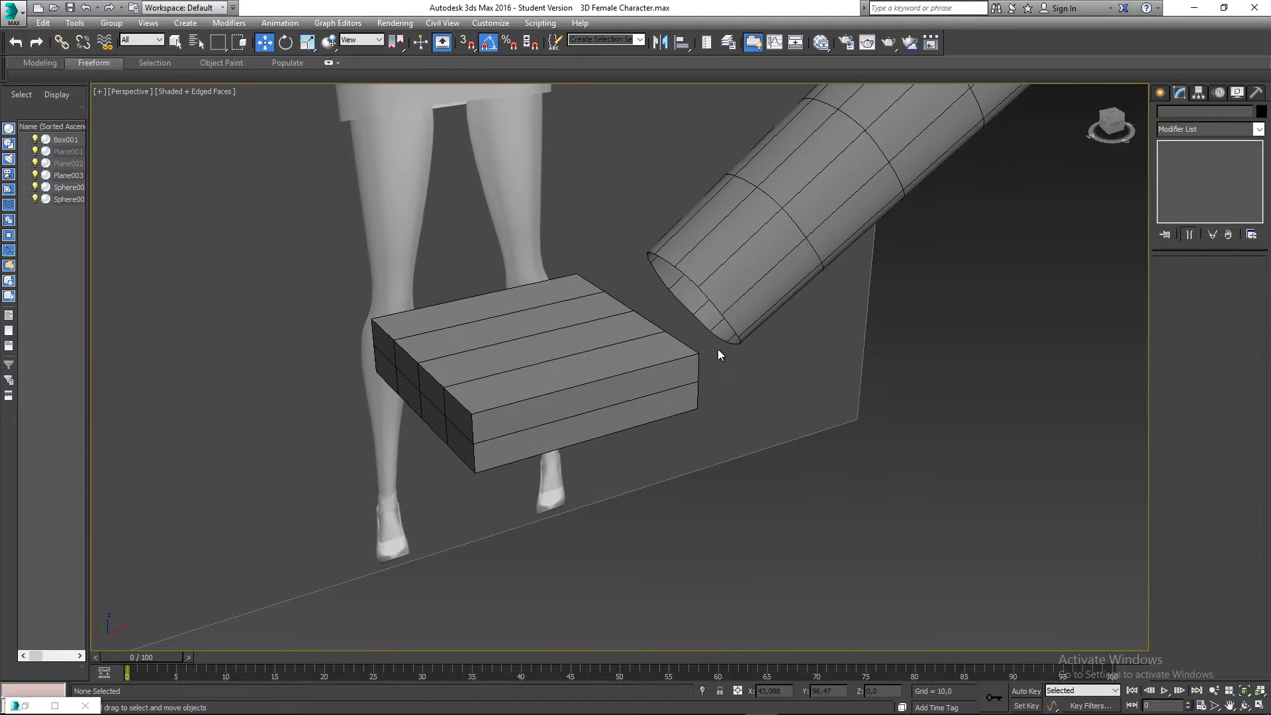
scroll(718, 349, down, 4)
click(662, 405)
middle_drag(696, 371, 768, 311)
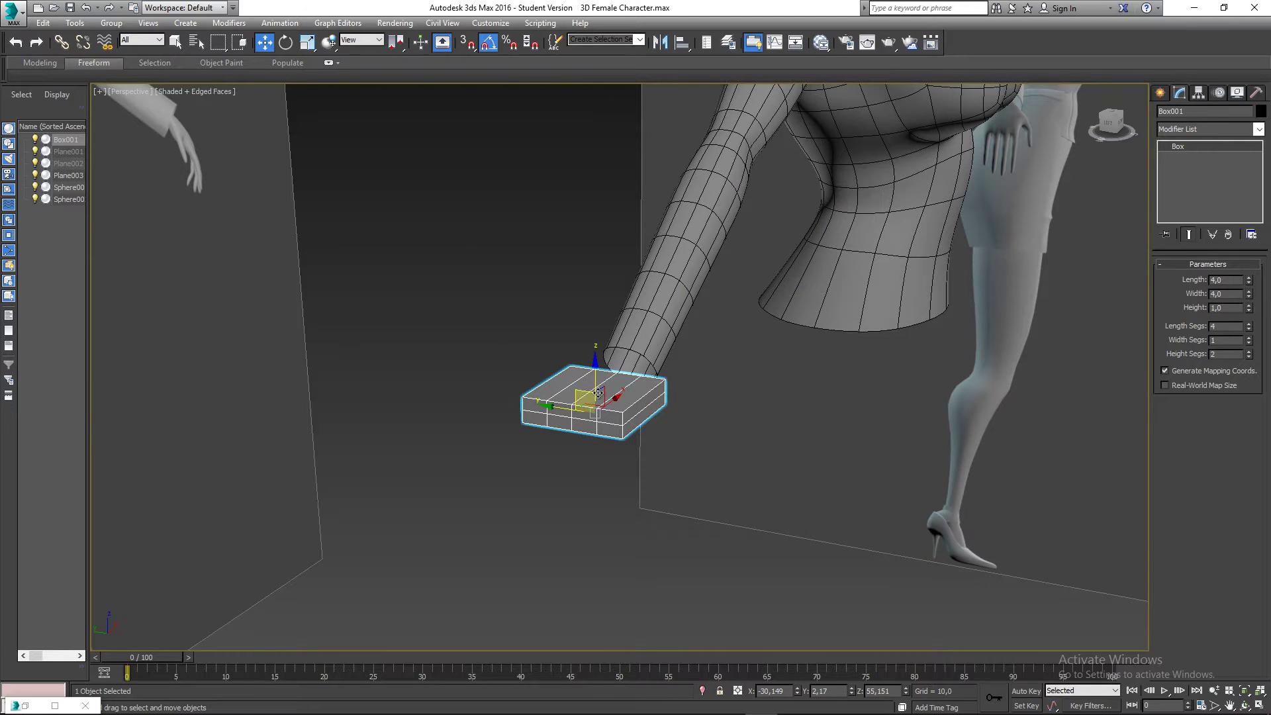
alt+middle_drag(716, 394, 690, 400)
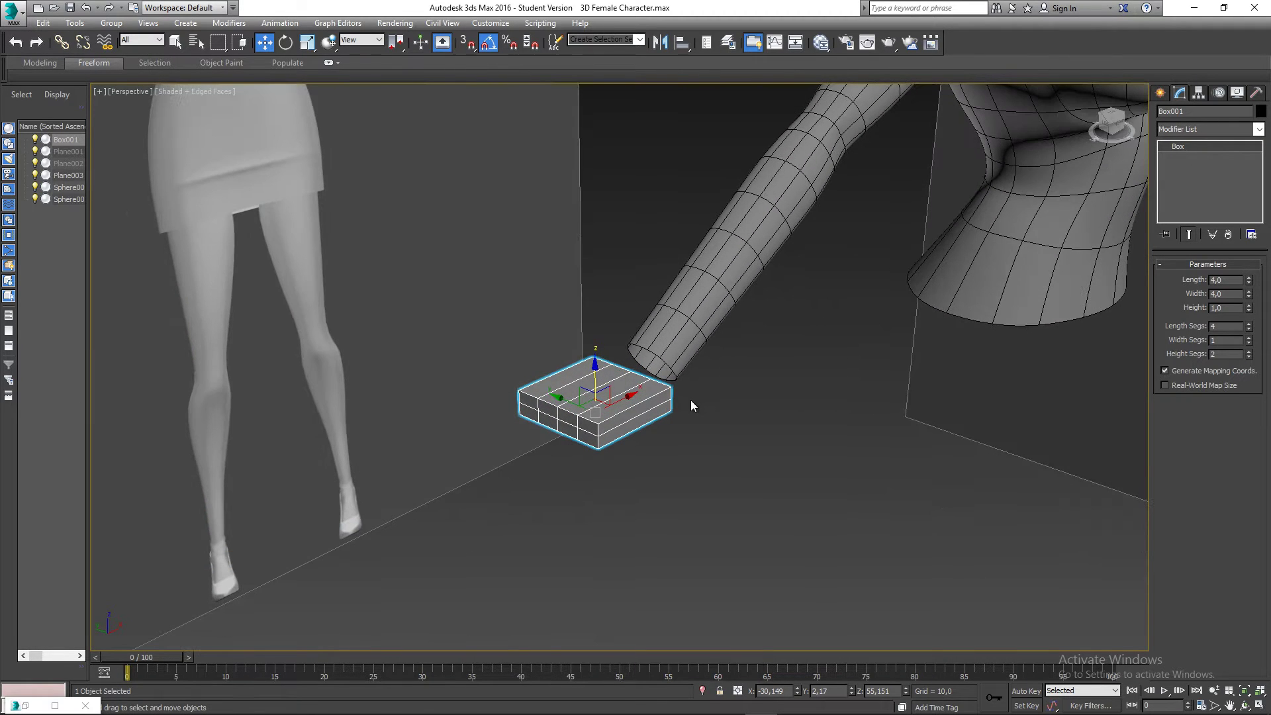
Convert the segmented box to an Editable Poly
right_click(584, 378)
mouse_move(641, 514)
click(750, 524)
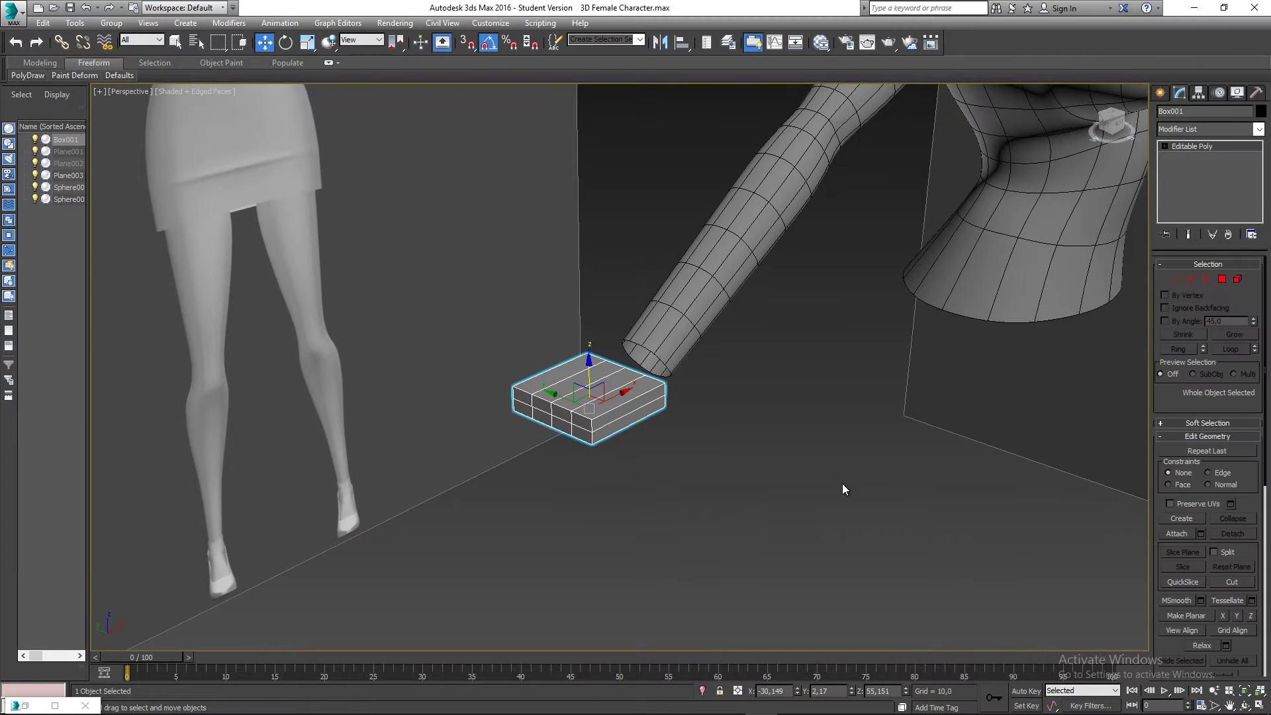
Select the 15 vertices on the box's wrist-side end and scale them narrower along the Y axis
click(1174, 279)
alt+middle_drag(761, 331, 628, 331)
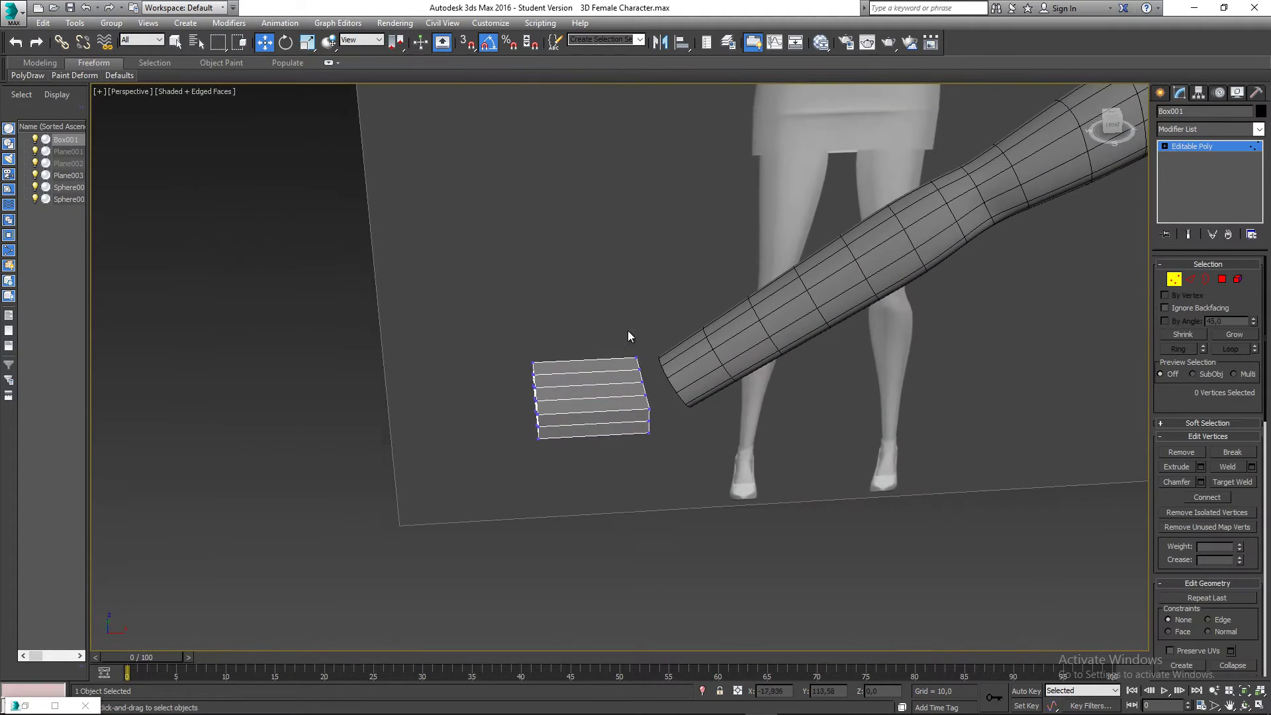
drag(671, 485, 672, 486)
middle_drag(662, 456, 663, 479)
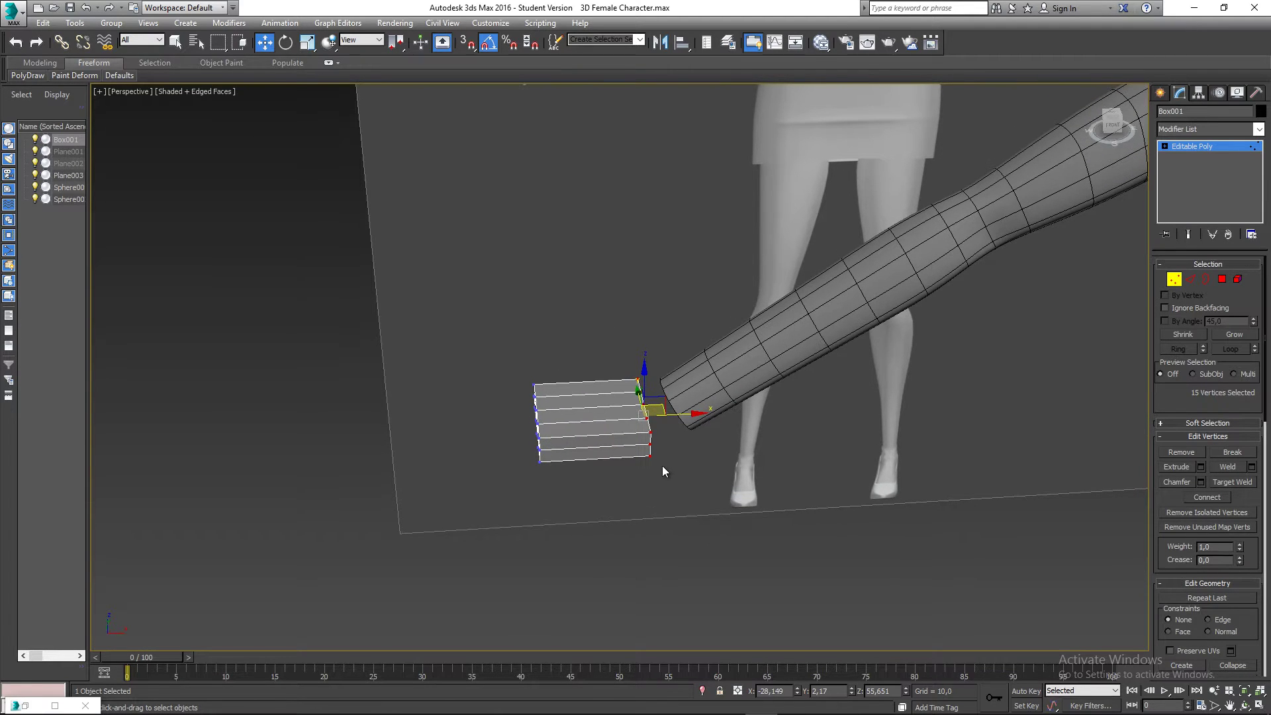
key(r)
alt+middle_drag(635, 427, 695, 424)
drag(665, 404, 626, 404)
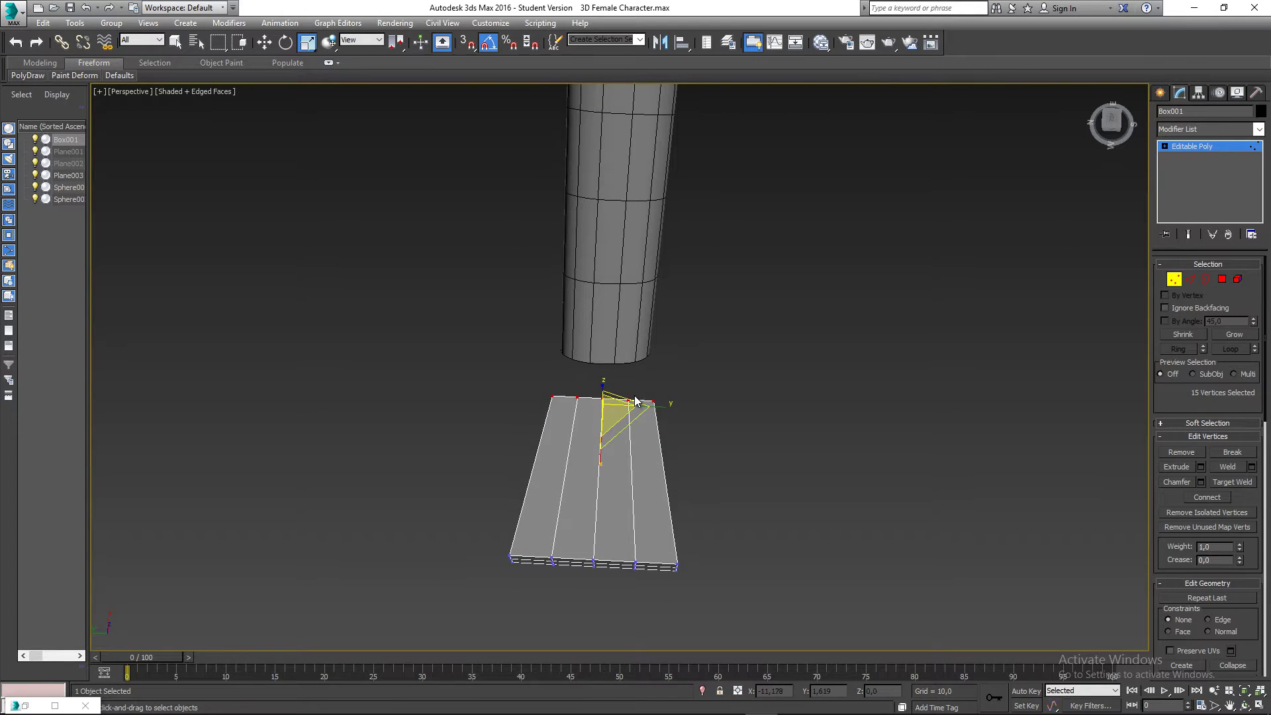
Compare the tapered end with the forearm from the left and top views, and scale it slightly narrower along Y
key(l)
middle_drag(646, 376, 625, 400)
scroll(625, 400, up, 3)
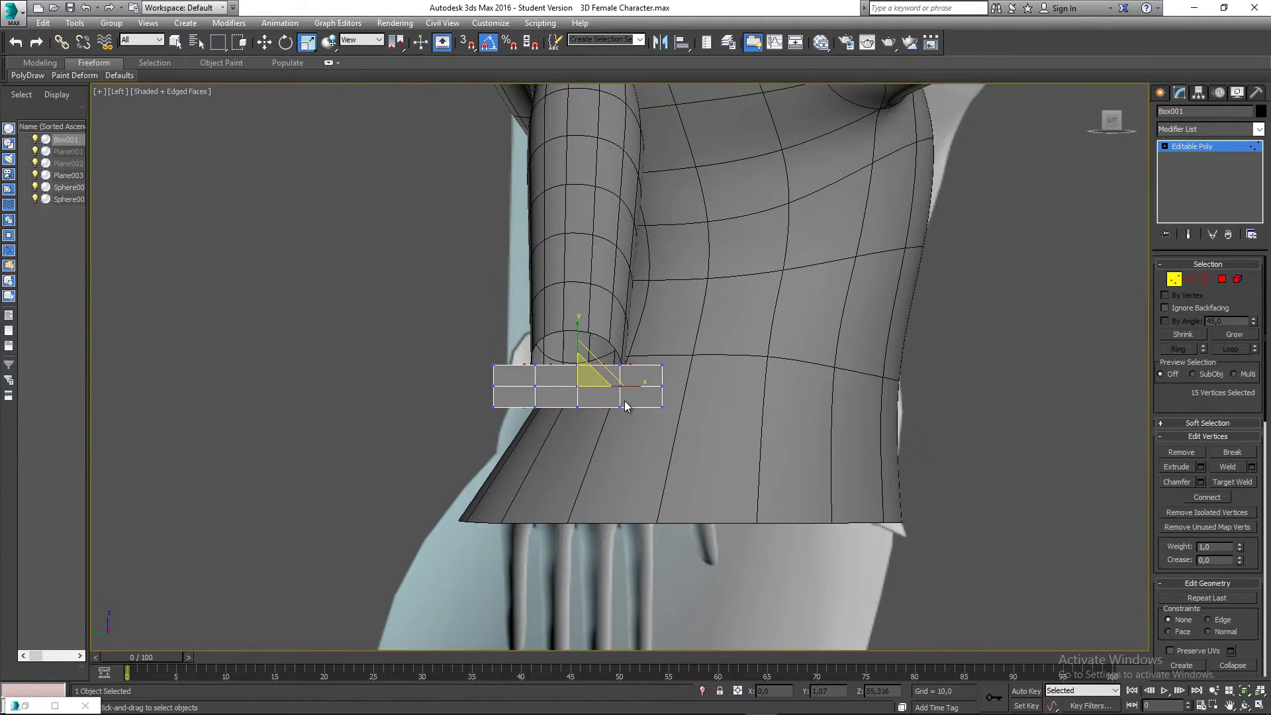
key(t)
scroll(626, 366, up, 3)
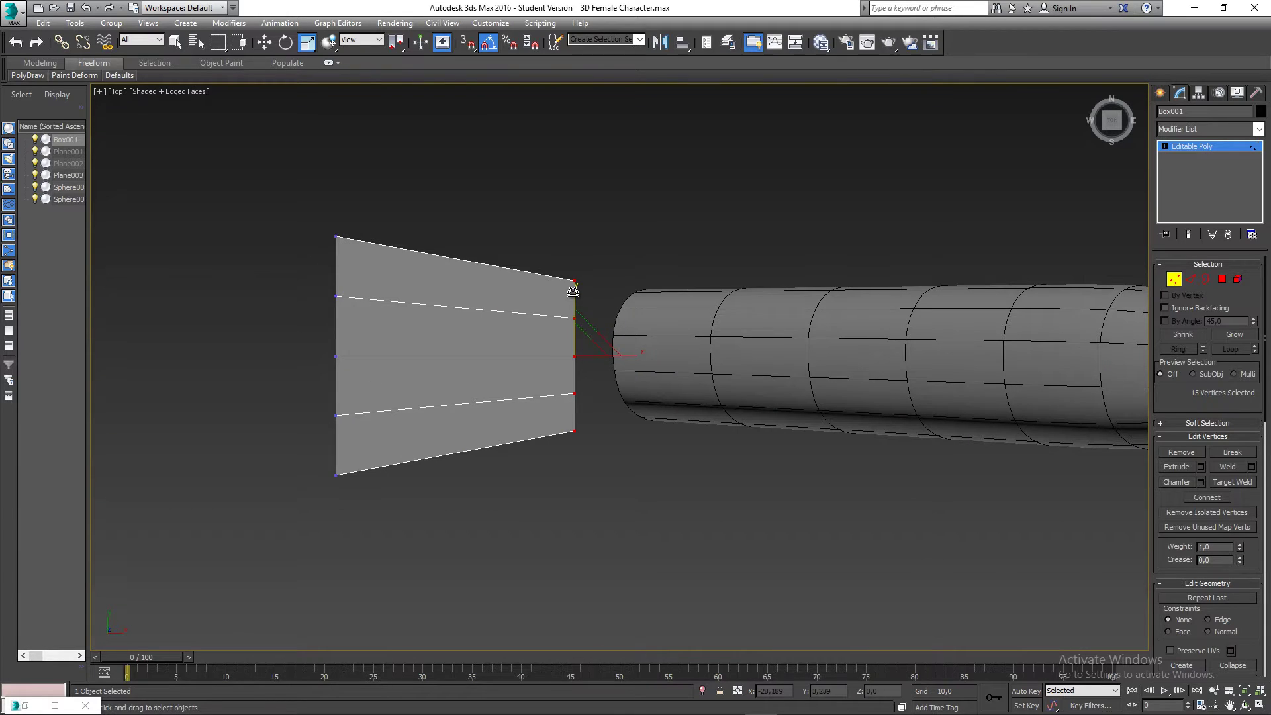
drag(575, 290, 574, 300)
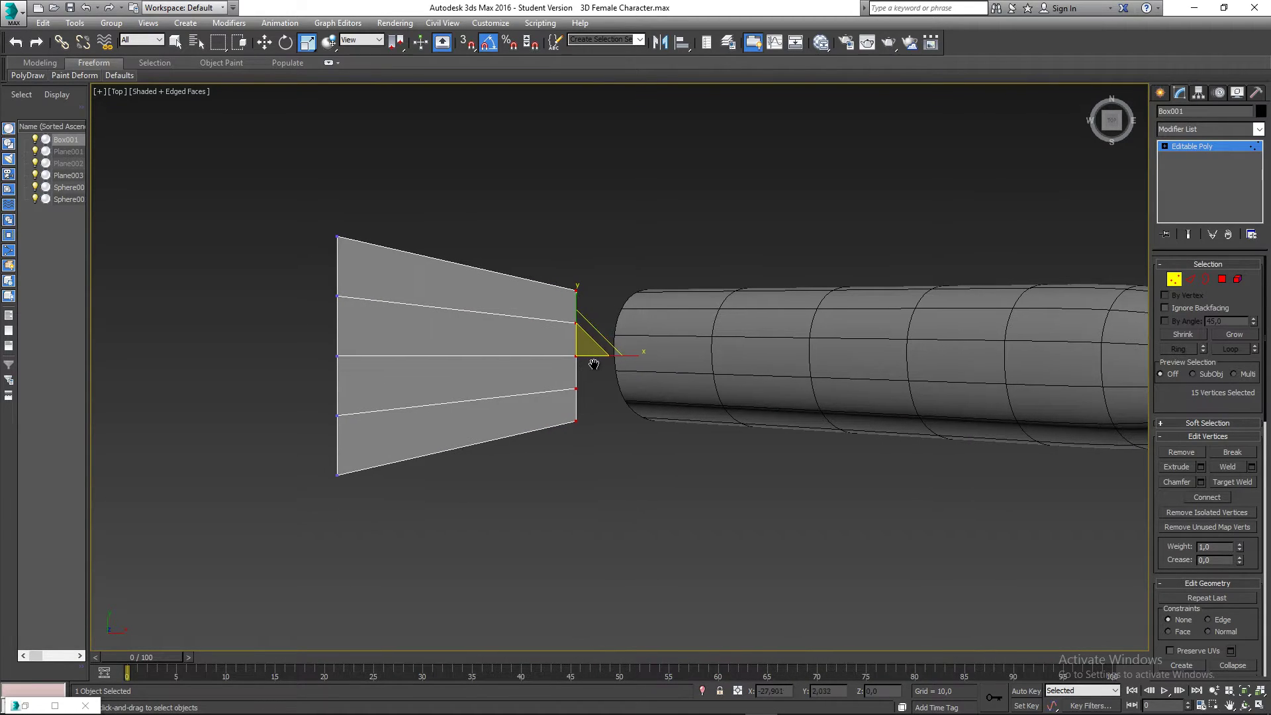
middle_drag(593, 360, 599, 349)
Examine the tapered box against the wrist opening from several angles, with its vertices deselected
key(p)
key(z)
scroll(615, 359, up, 5)
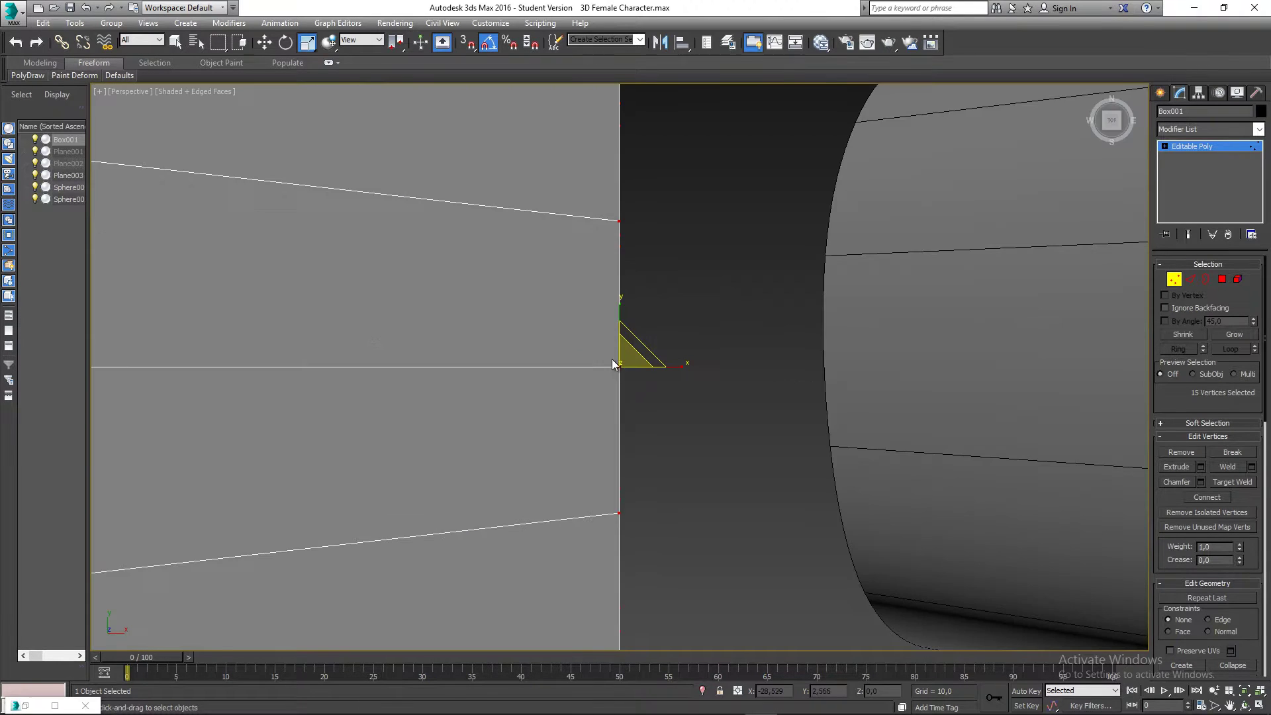
scroll(612, 359, down, 3)
scroll(619, 337, up, 3)
scroll(621, 322, up, 3)
scroll(621, 331, down, 2)
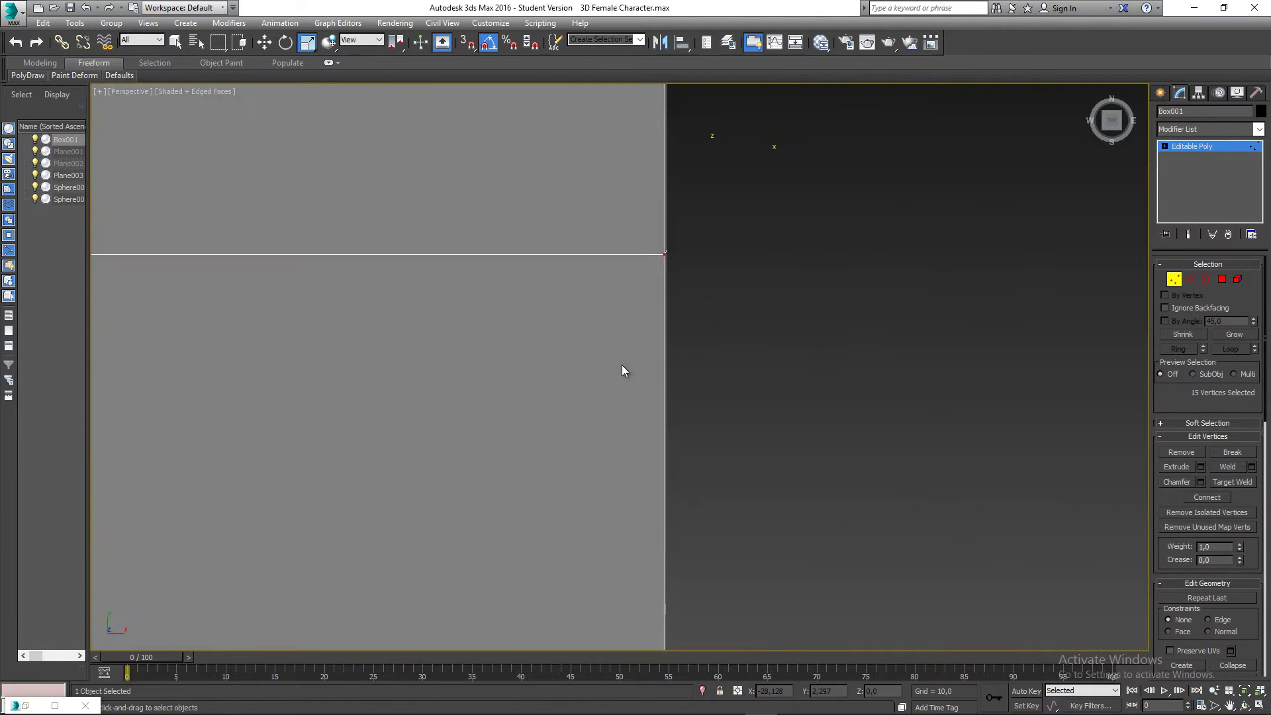
scroll(629, 419, down, 5)
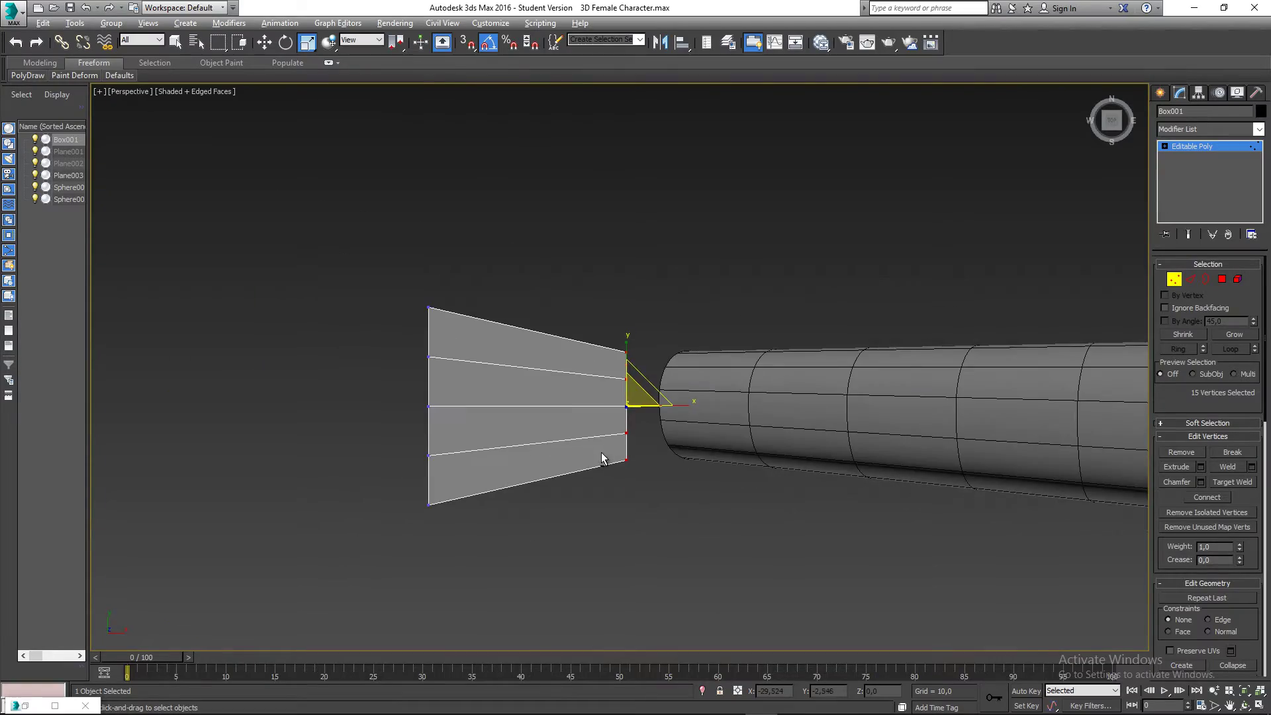
alt+middle_drag(604, 457, 684, 391)
scroll(535, 400, up, 3)
click(558, 392)
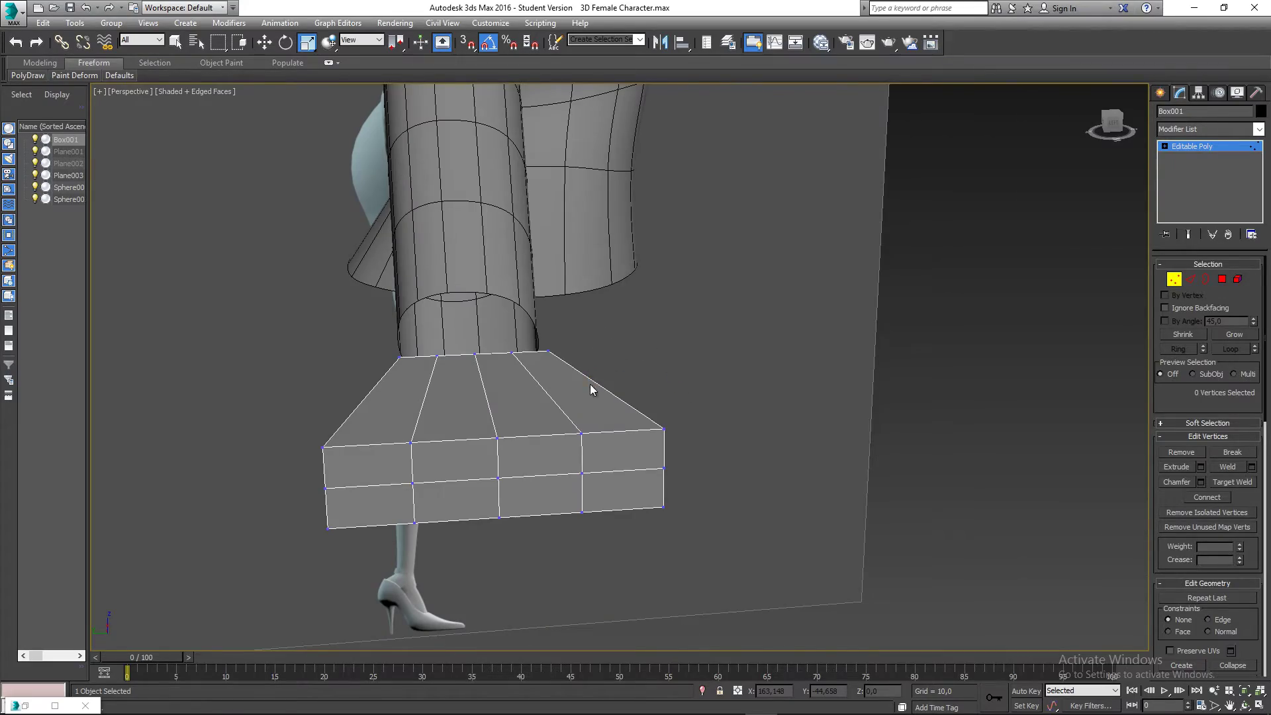
alt+middle_drag(590, 386, 648, 361)
scroll(471, 427, down, 5)
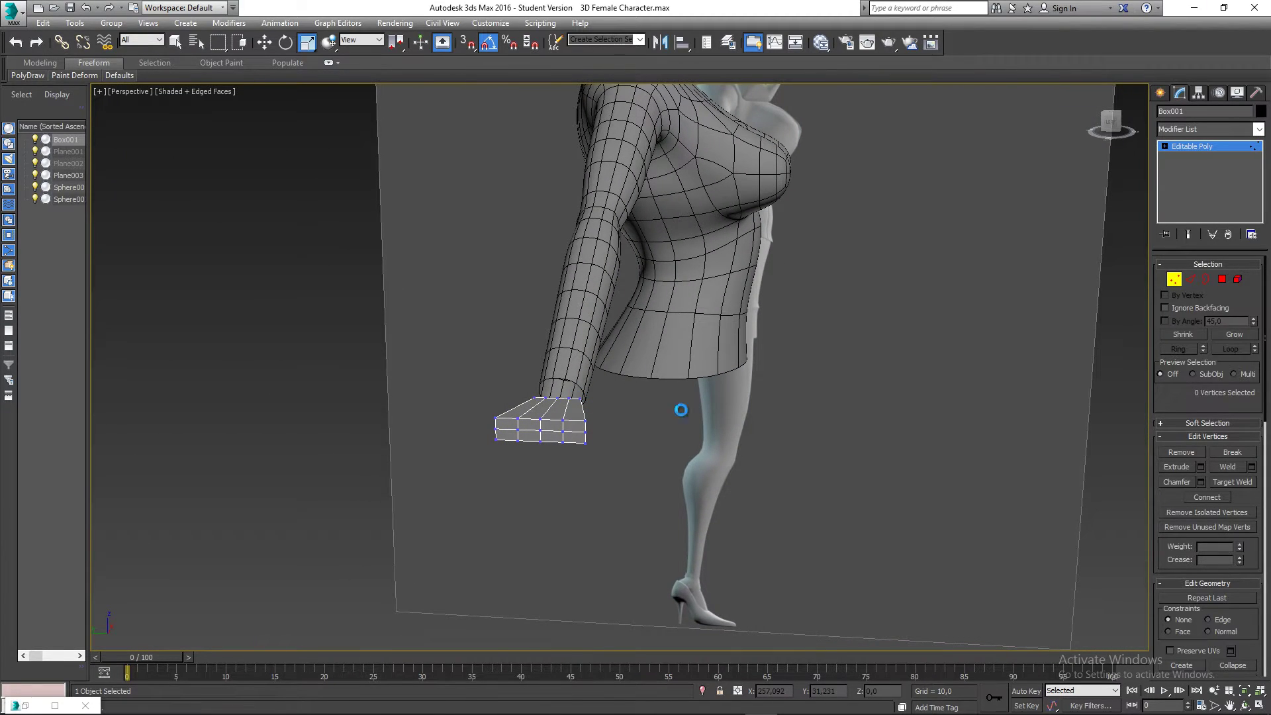
Select all eight polygons on the box's wide finger-side end
click(1221, 279)
scroll(581, 444, up, 6)
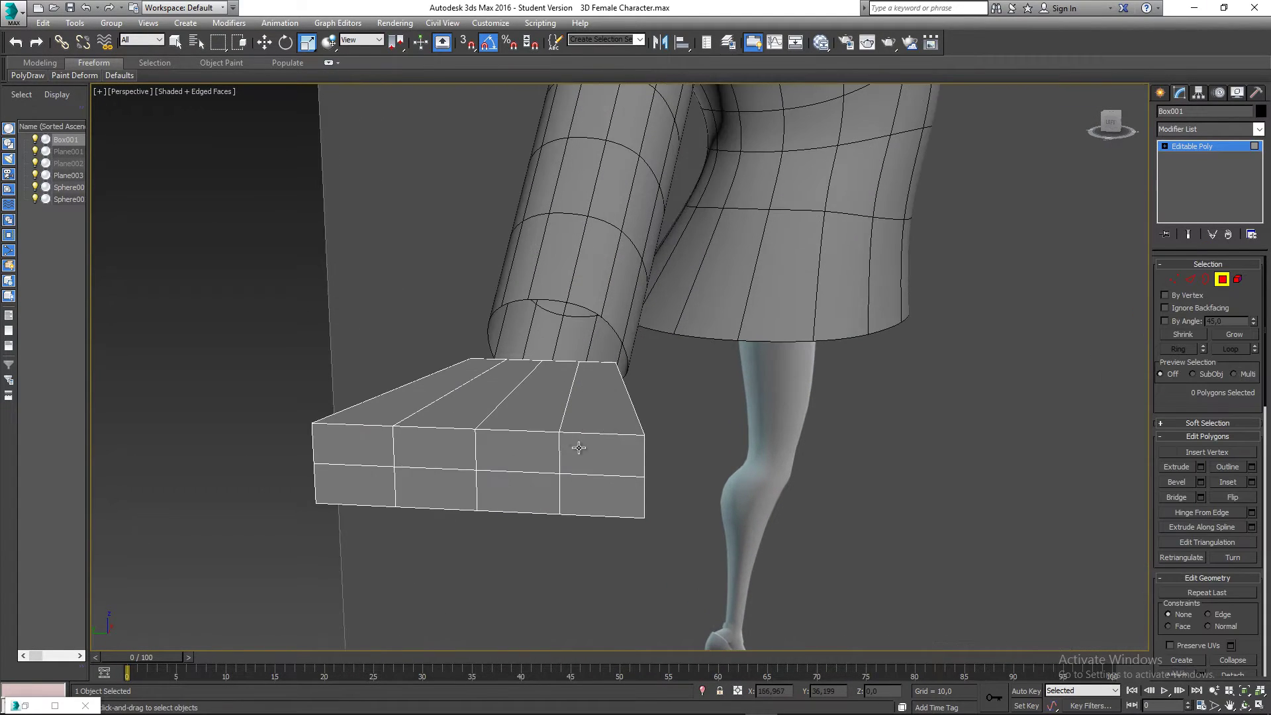
click(580, 451)
ctrl+click(585, 497)
alt+middle_drag(585, 497, 523, 484)
ctrl+click(517, 460)
ctrl+click(519, 494)
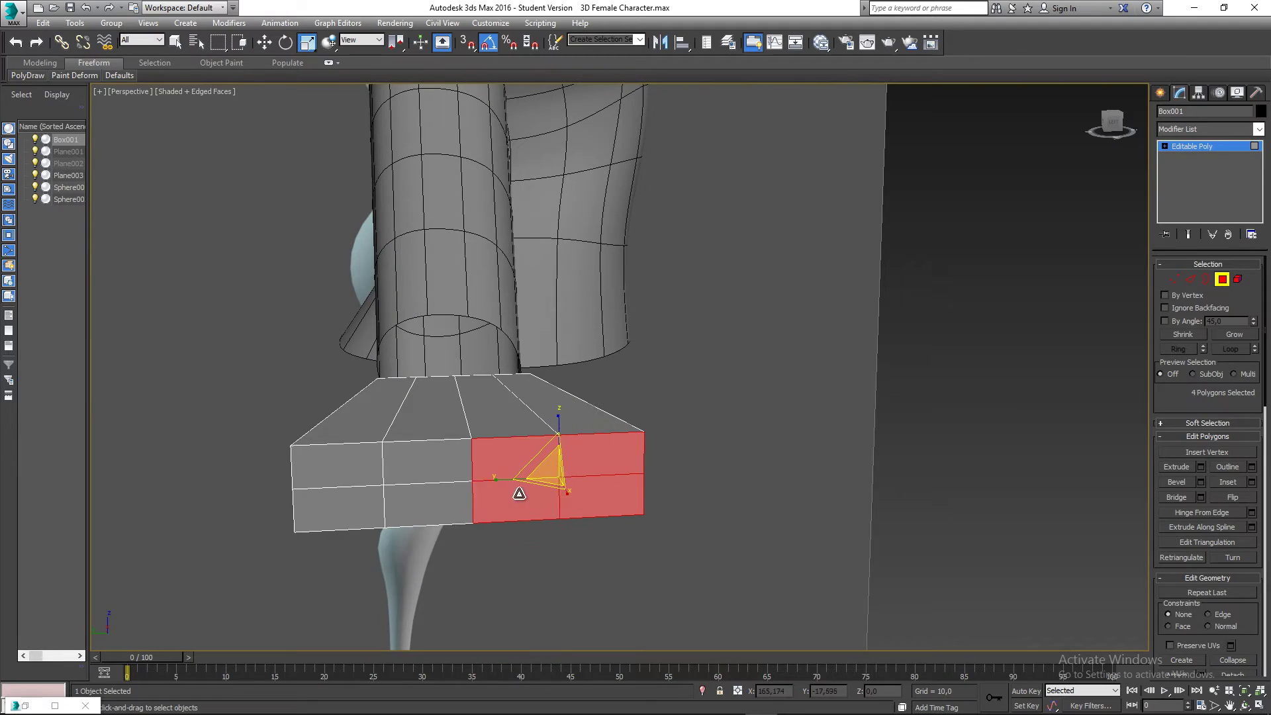
key(w)
ctrl+click(438, 468)
ctrl+click(397, 490)
ctrl+click(354, 462)
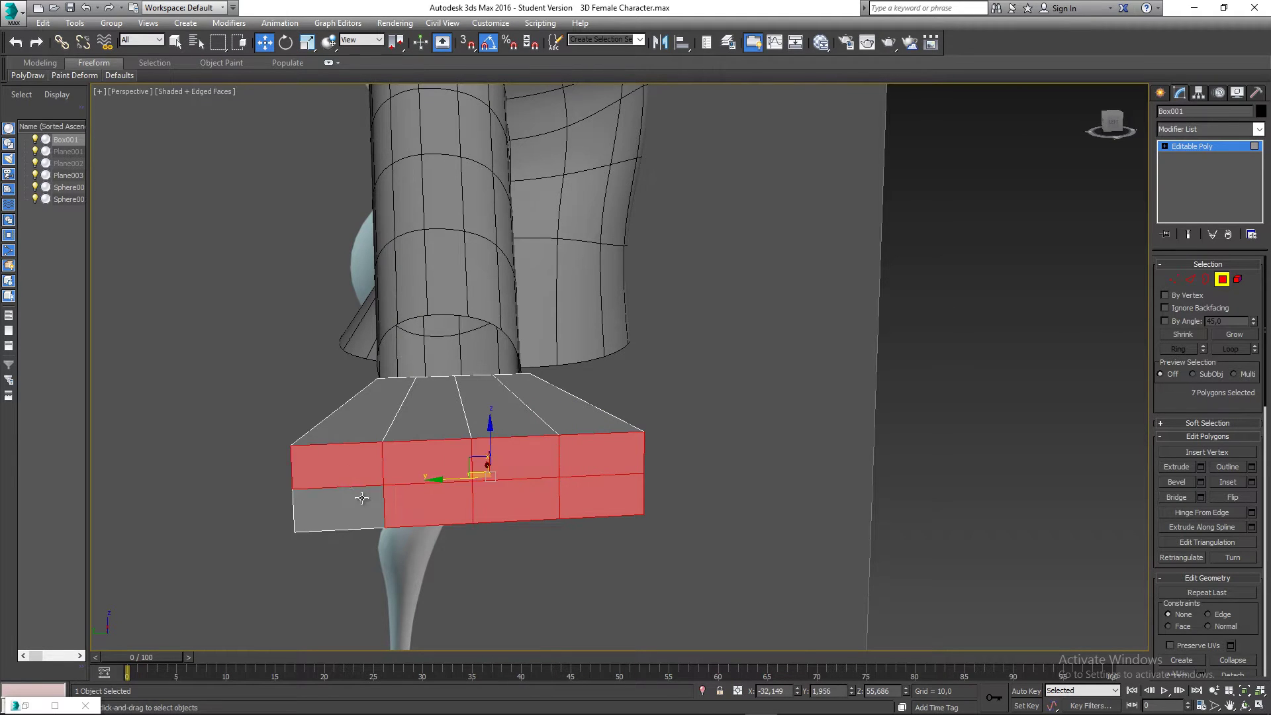
ctrl+click(364, 499)
key(q)
alt+middle_drag(417, 494, 547, 463)
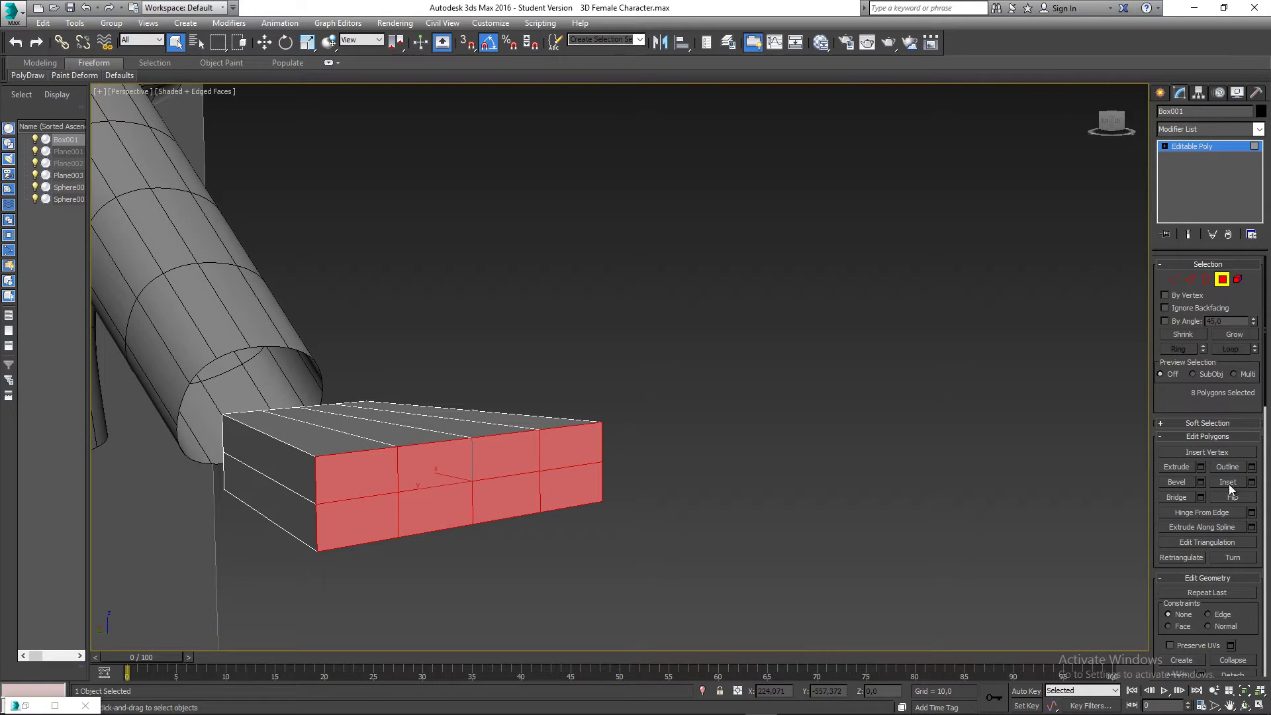
click(1252, 482)
alt+middle_drag(829, 444, 590, 465)
drag(631, 394, 632, 405)
click(665, 412)
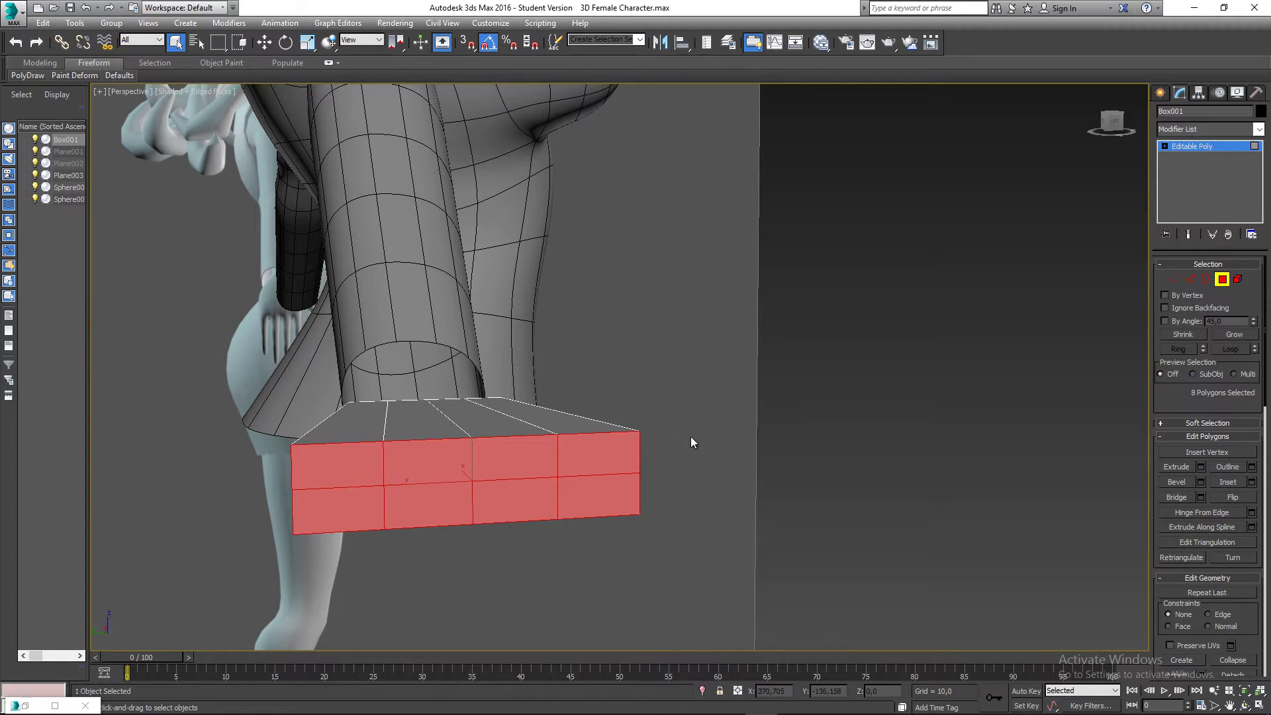
click(690, 436)
Select the pair of stacked end polygons nearest the character's front and preview an inset of 0.2 on them
click(612, 440)
ctrl+click(609, 495)
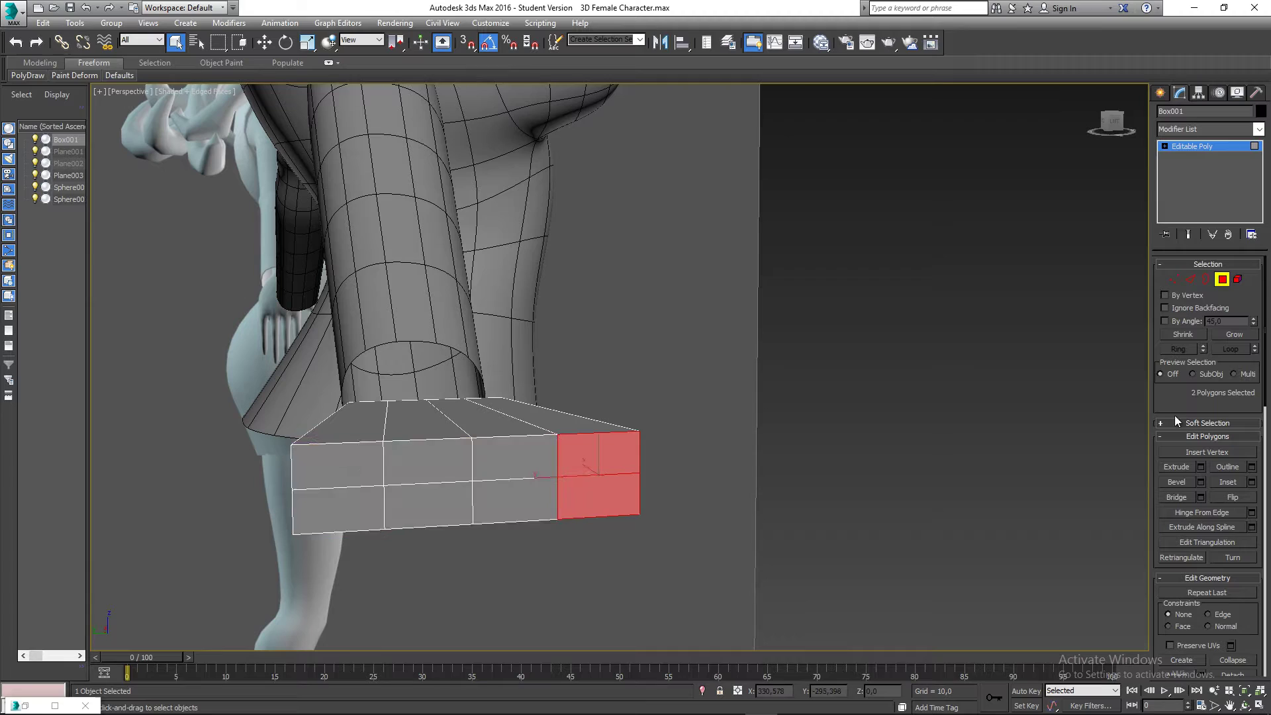
click(1251, 484)
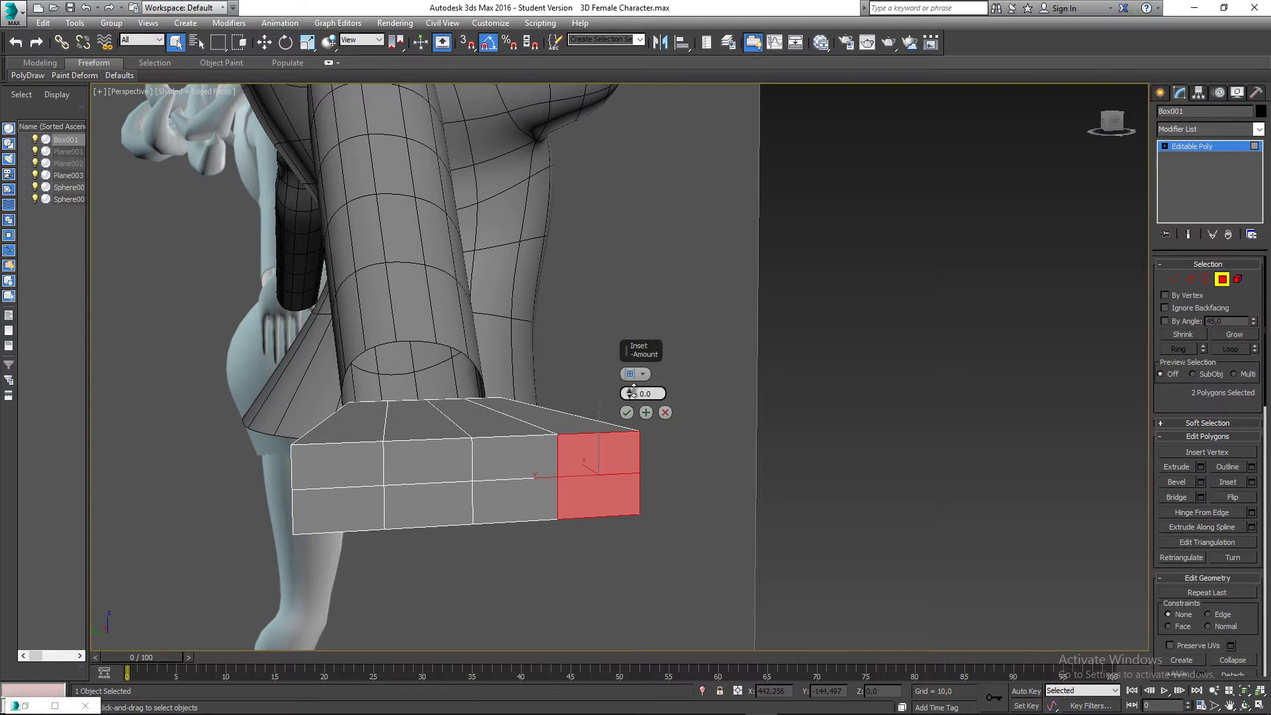
drag(633, 391, 630, 397)
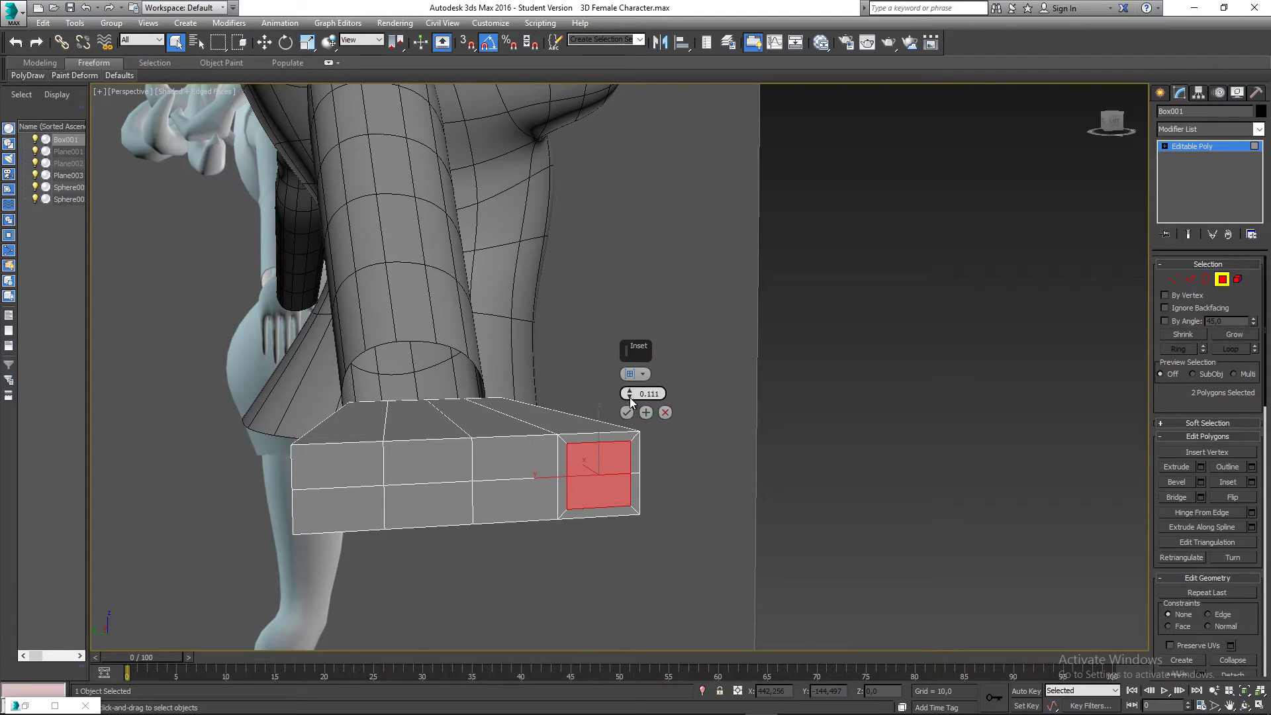
alt+middle_drag(568, 482, 517, 482)
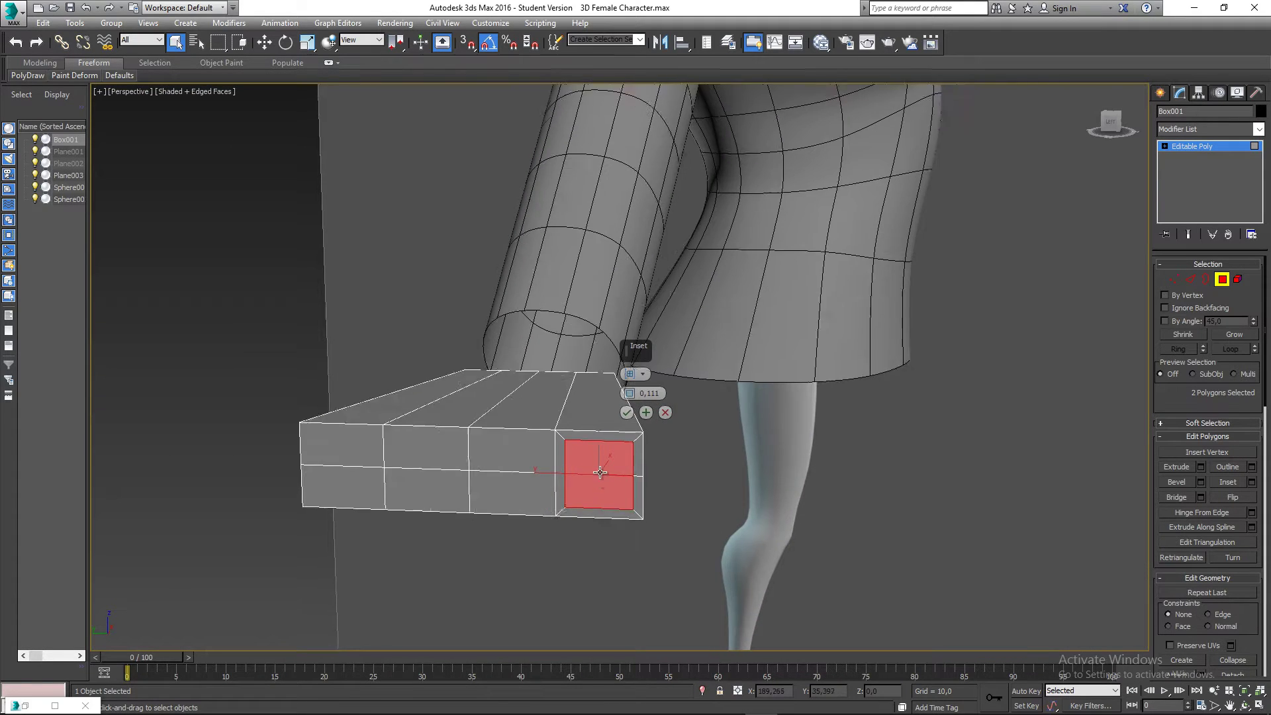
scroll(601, 459, up, 2)
scroll(600, 459, up, 1)
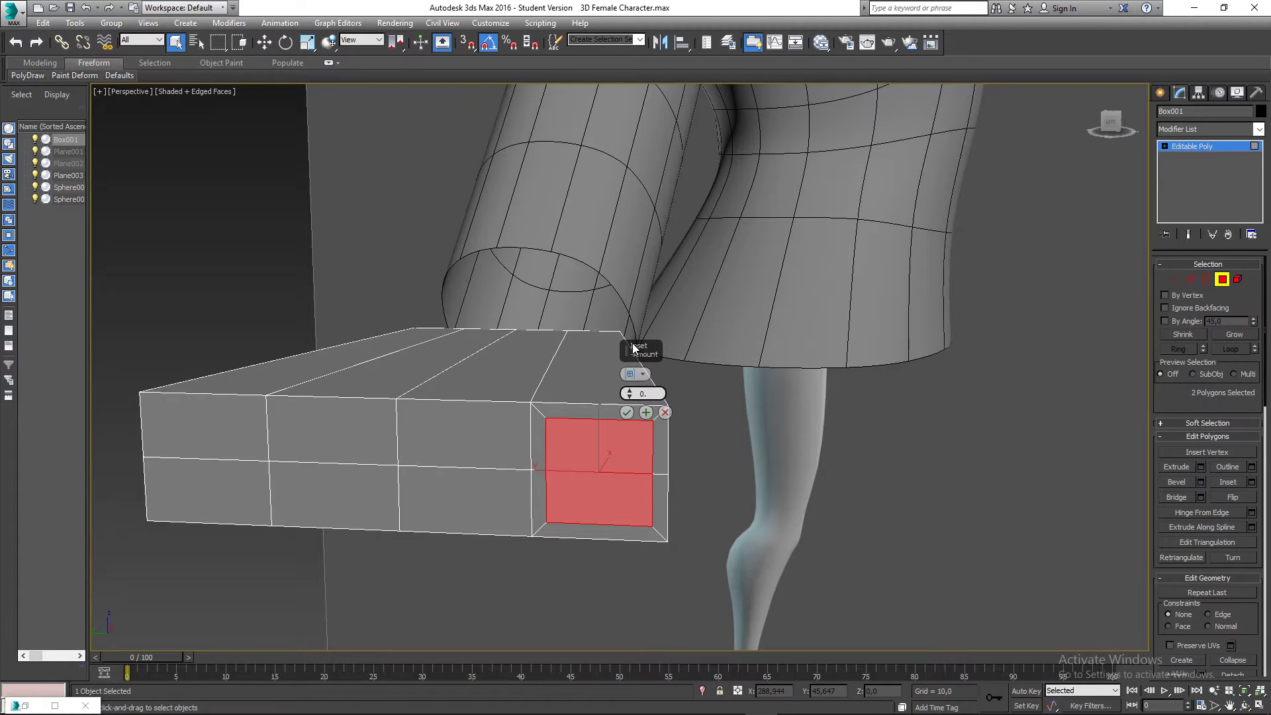
text(2)
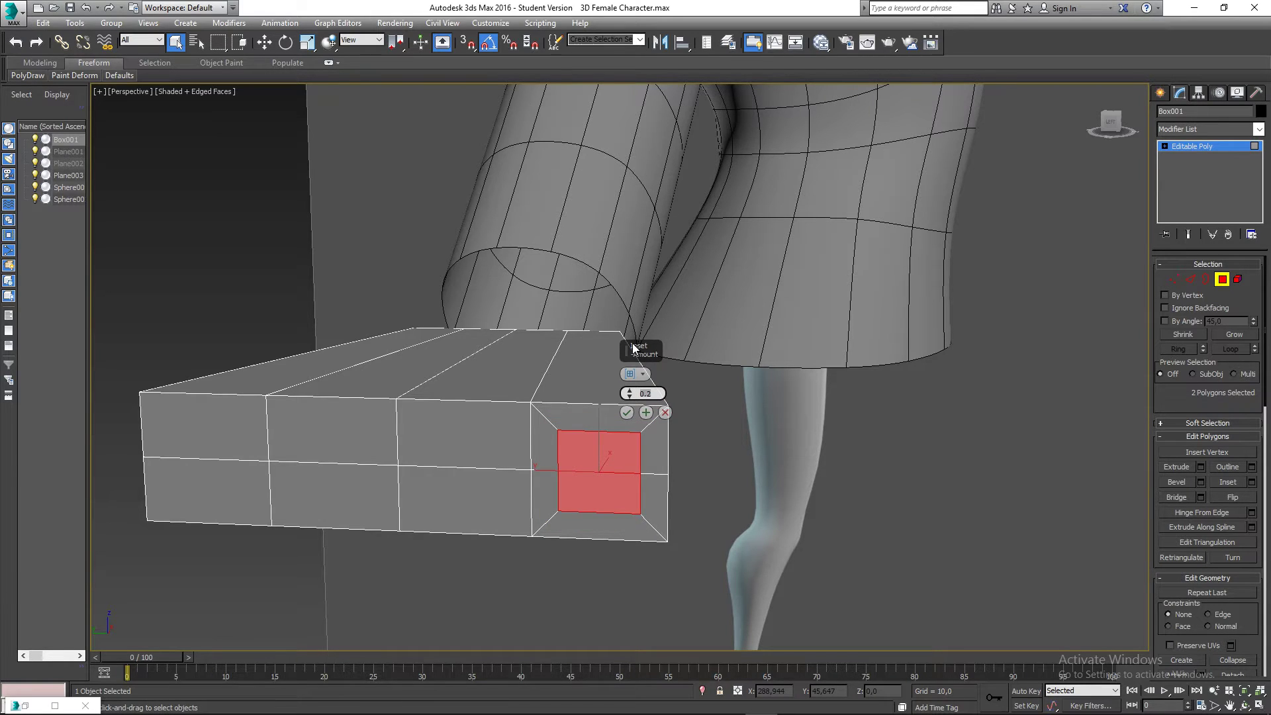
Set the inset amount to 0.1 and apply it to the selected pair of polygons
click(629, 398)
click(629, 397)
drag(629, 397, 629, 417)
alt+middle_drag(567, 440, 473, 484)
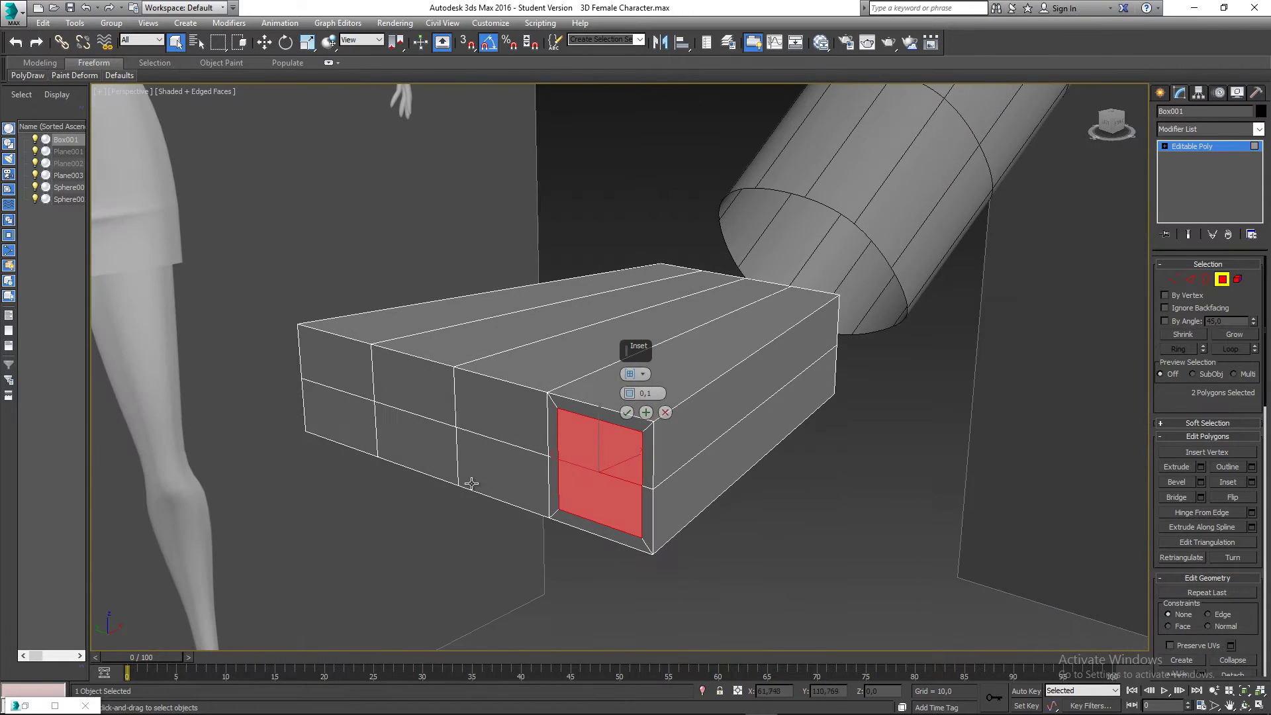
click(646, 413)
alt+middle_drag(594, 442, 514, 437)
click(627, 413)
Inset the second pair of stacked polygons on the finger-side end by the same amount
click(514, 437)
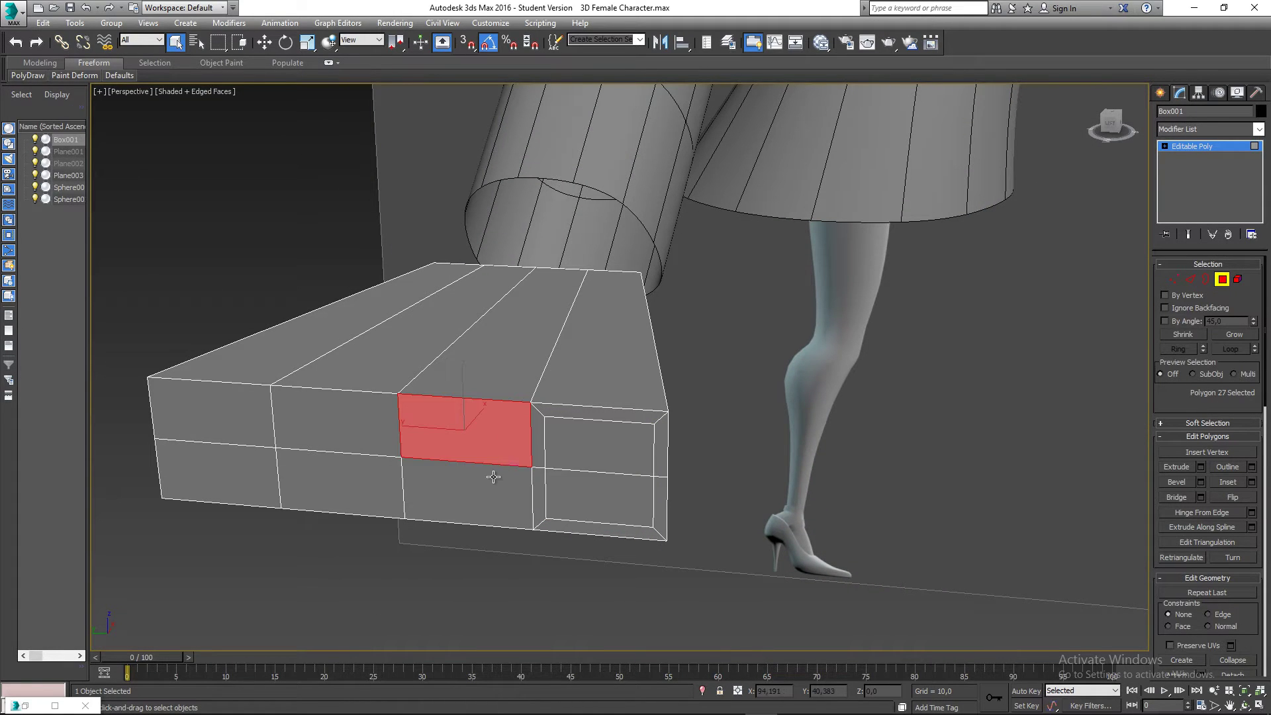
ctrl+click(493, 476)
alt+middle_drag(464, 496, 485, 495)
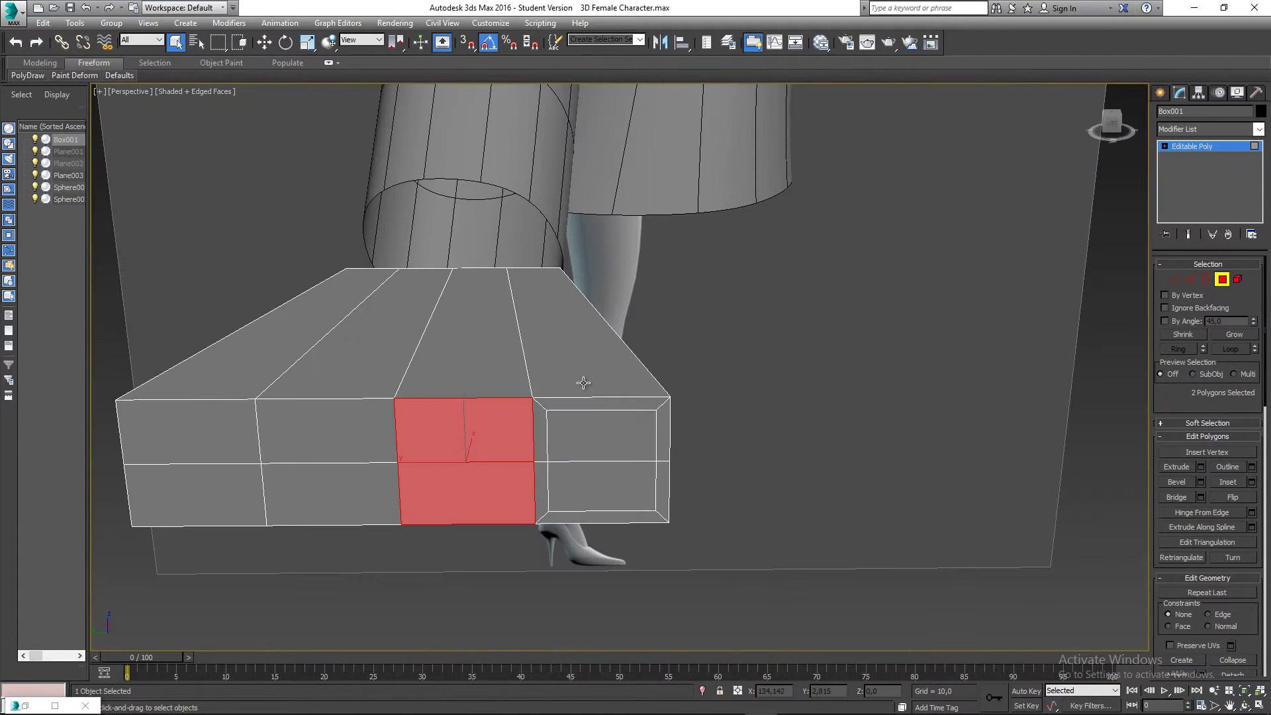
alt+middle_drag(584, 383, 674, 405)
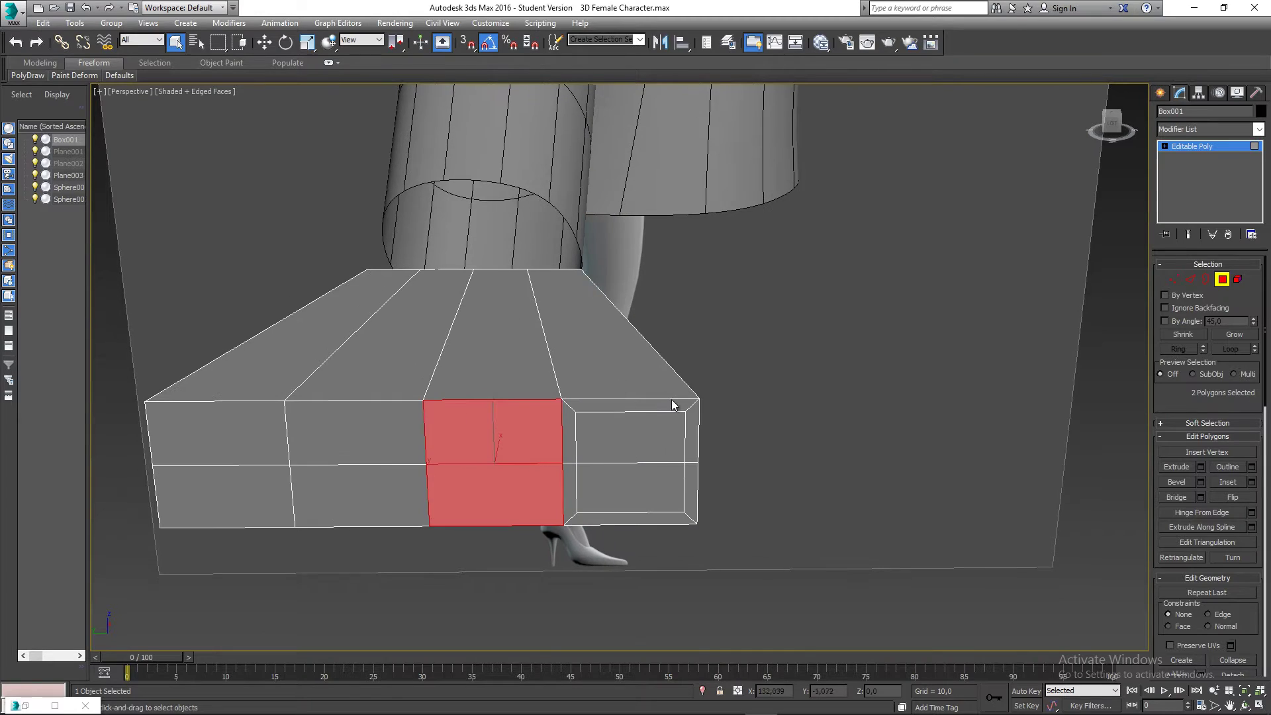
click(1228, 482)
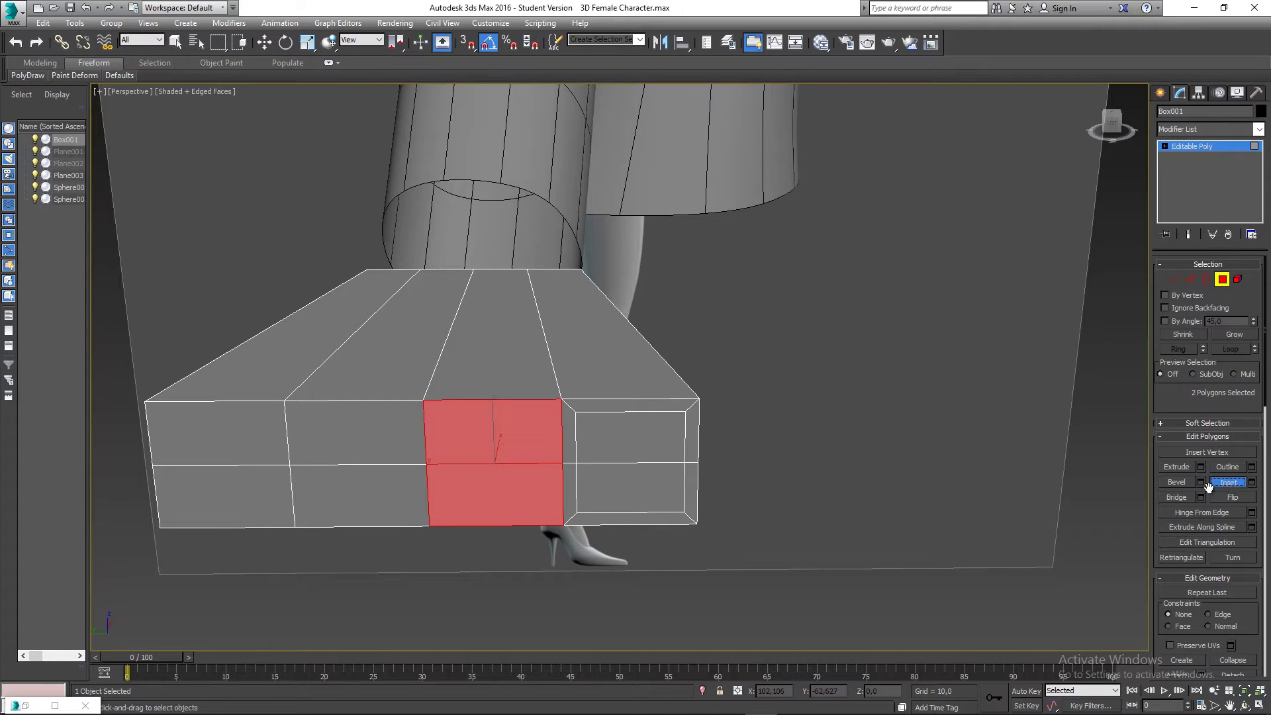
click(556, 451)
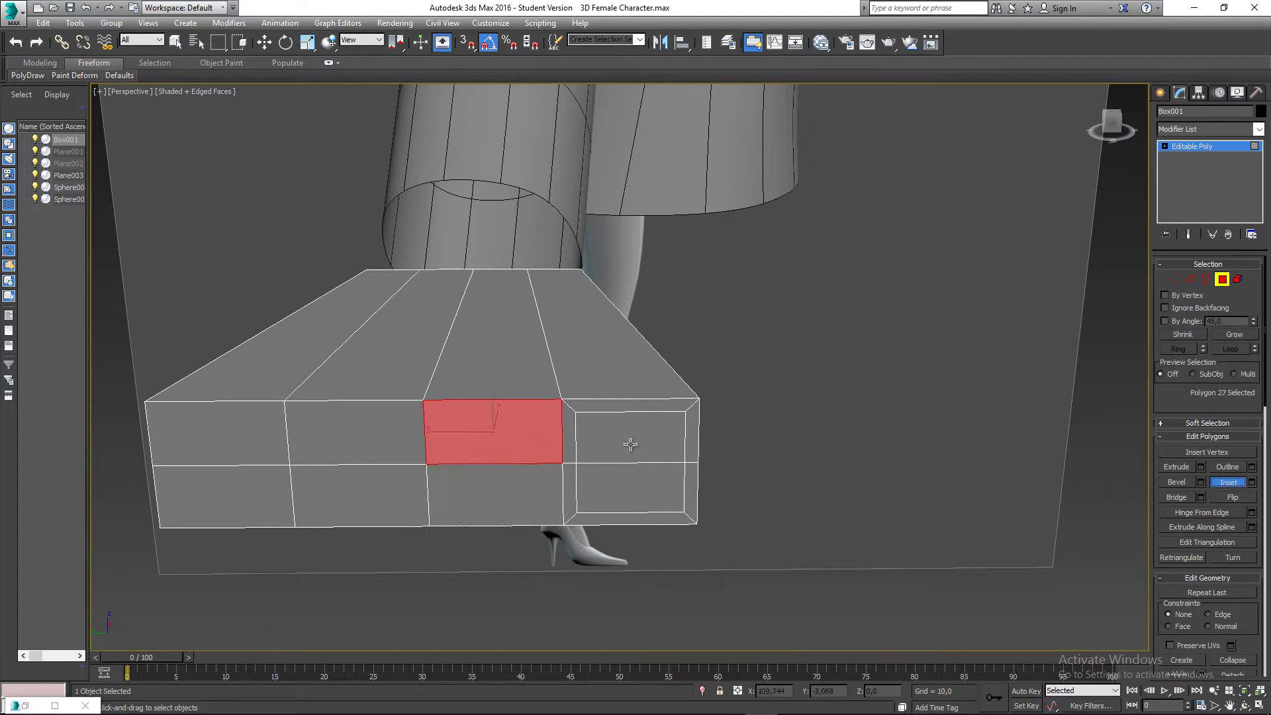
right_click(544, 447)
ctrl+click(534, 480)
alt+middle_drag(534, 480, 629, 462)
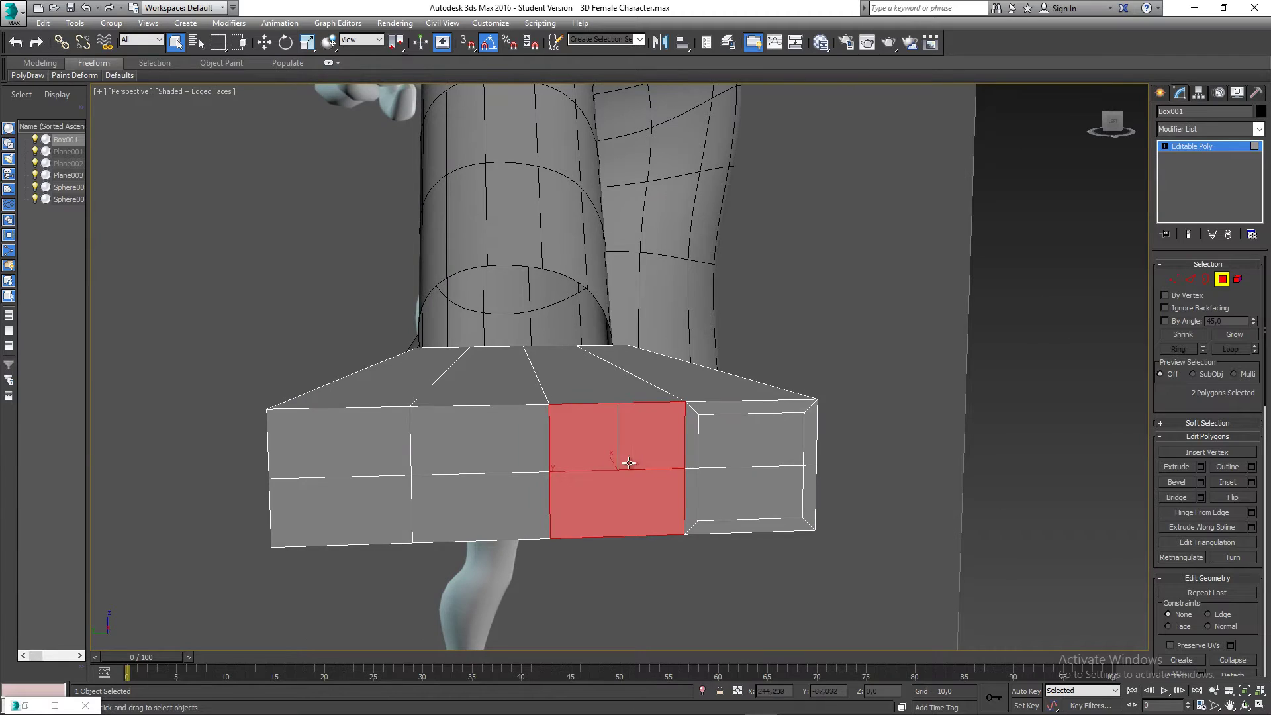
click(1251, 482)
click(614, 411)
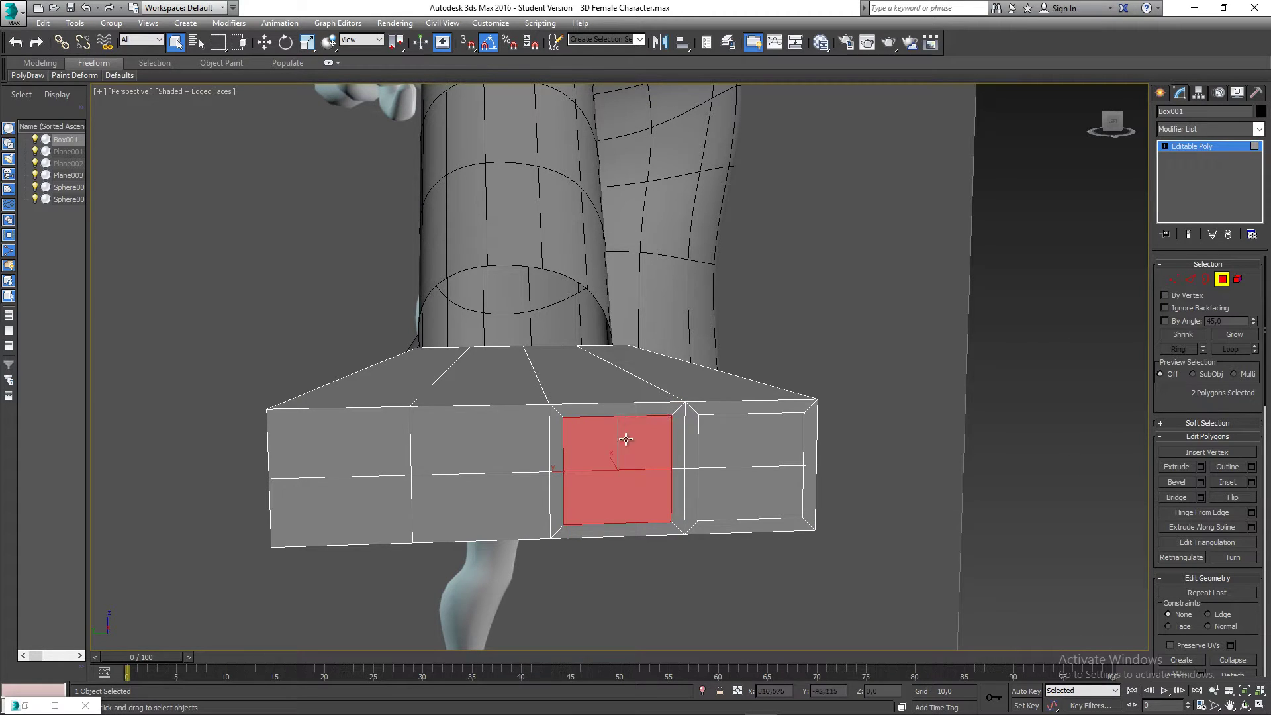
Inset the third pair of stacked polygons on the finger-side end by the same amount
click(477, 440)
ctrl+click(476, 503)
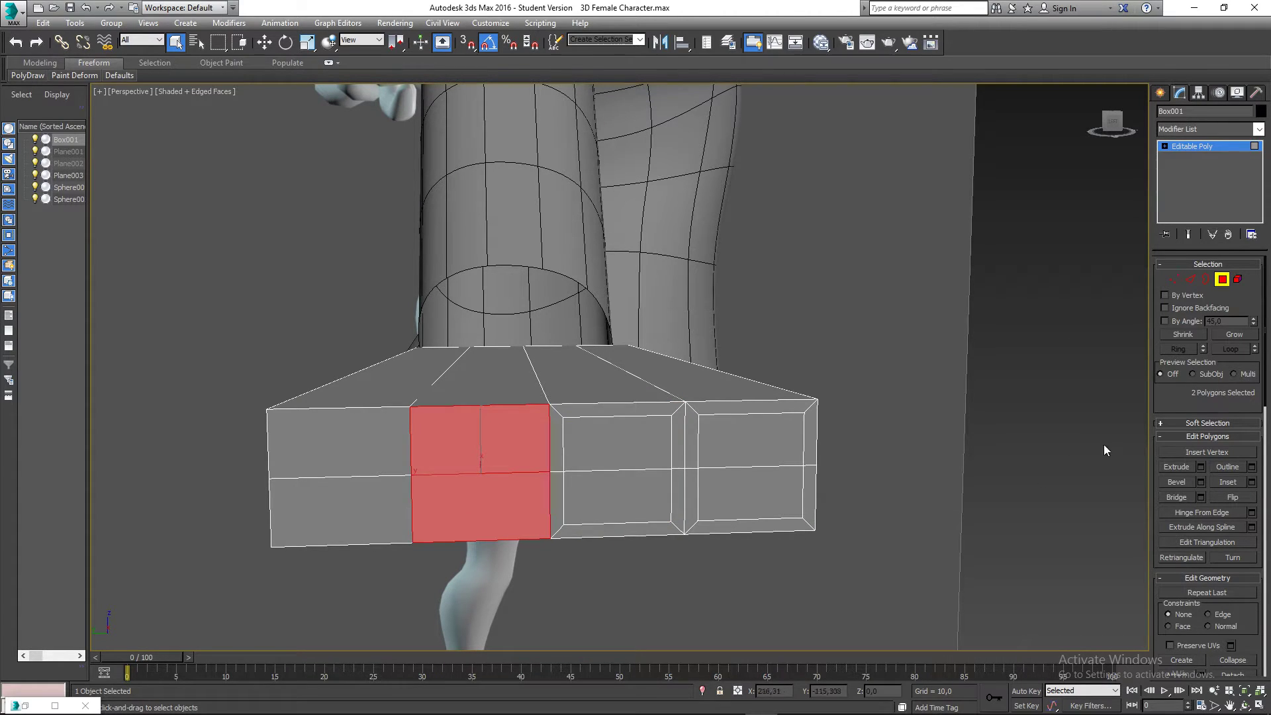
click(1251, 482)
click(629, 412)
Inset the fourth pair of end polygons by the same amount, and select all eight inset polygons with the Move tool active
alt+middle_drag(629, 412, 441, 445)
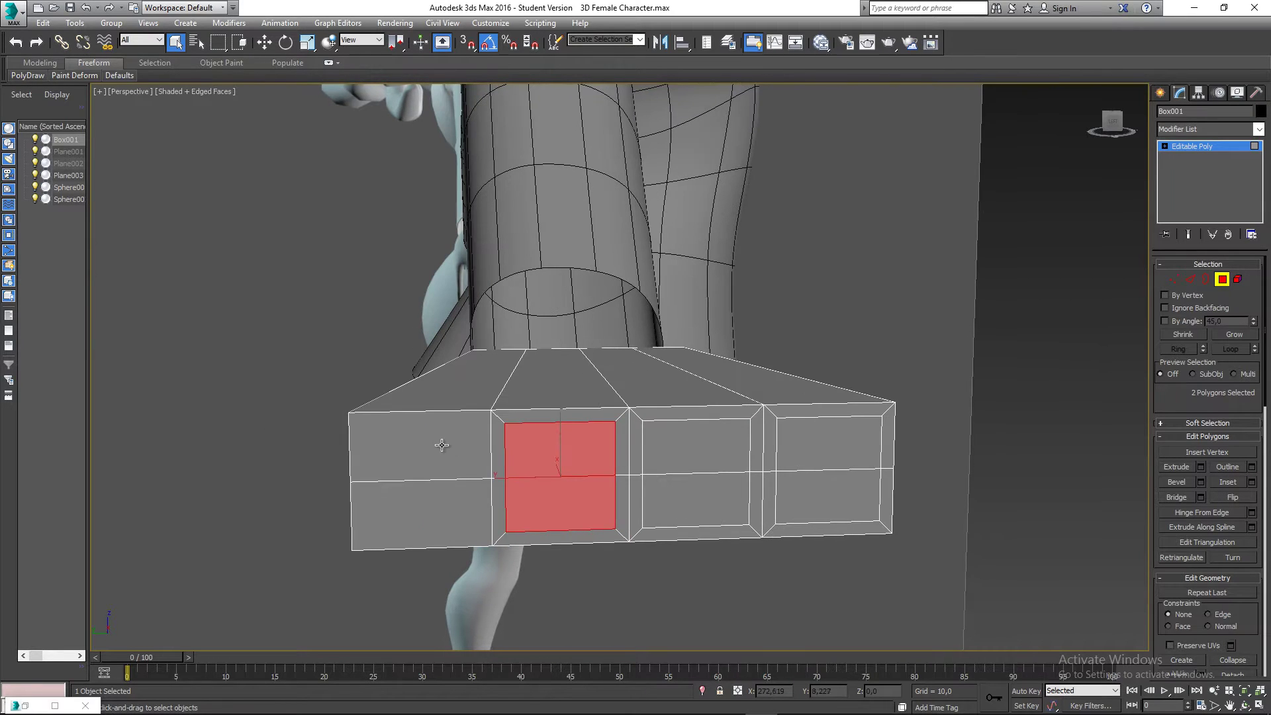
click(442, 445)
ctrl+click(454, 494)
click(1251, 483)
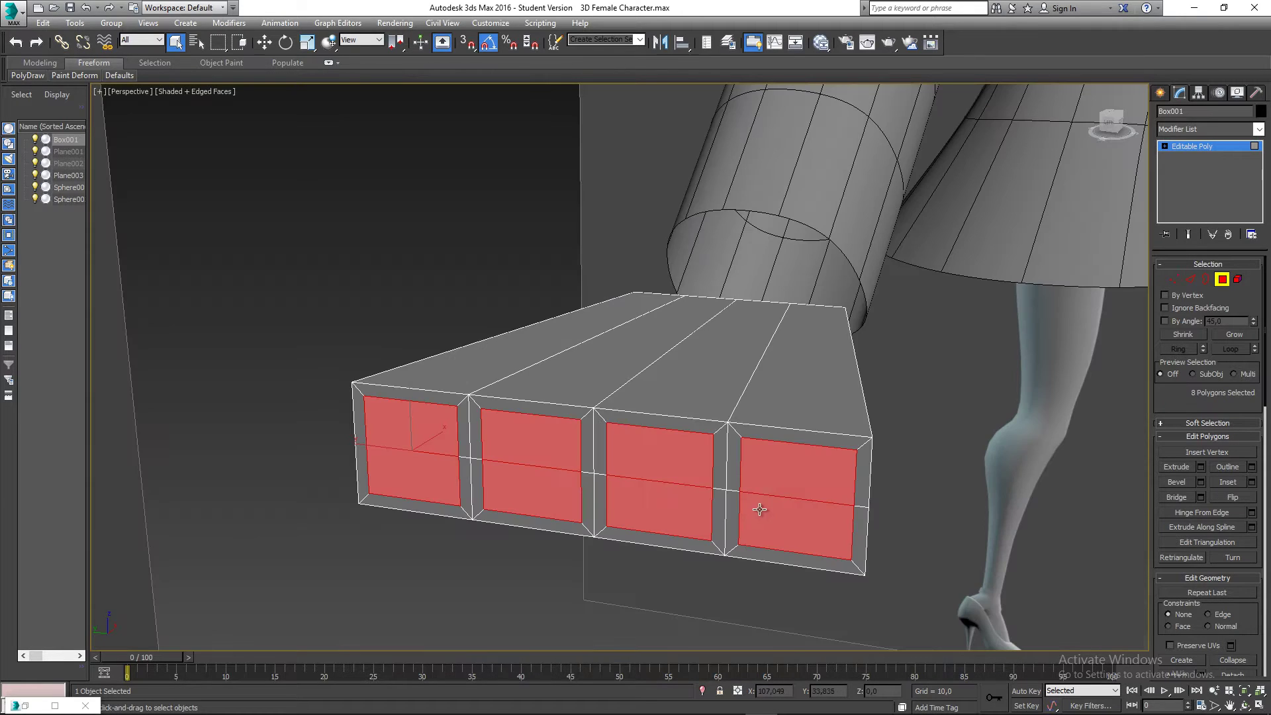
key(w)
alt+middle_drag(676, 440, 542, 344)
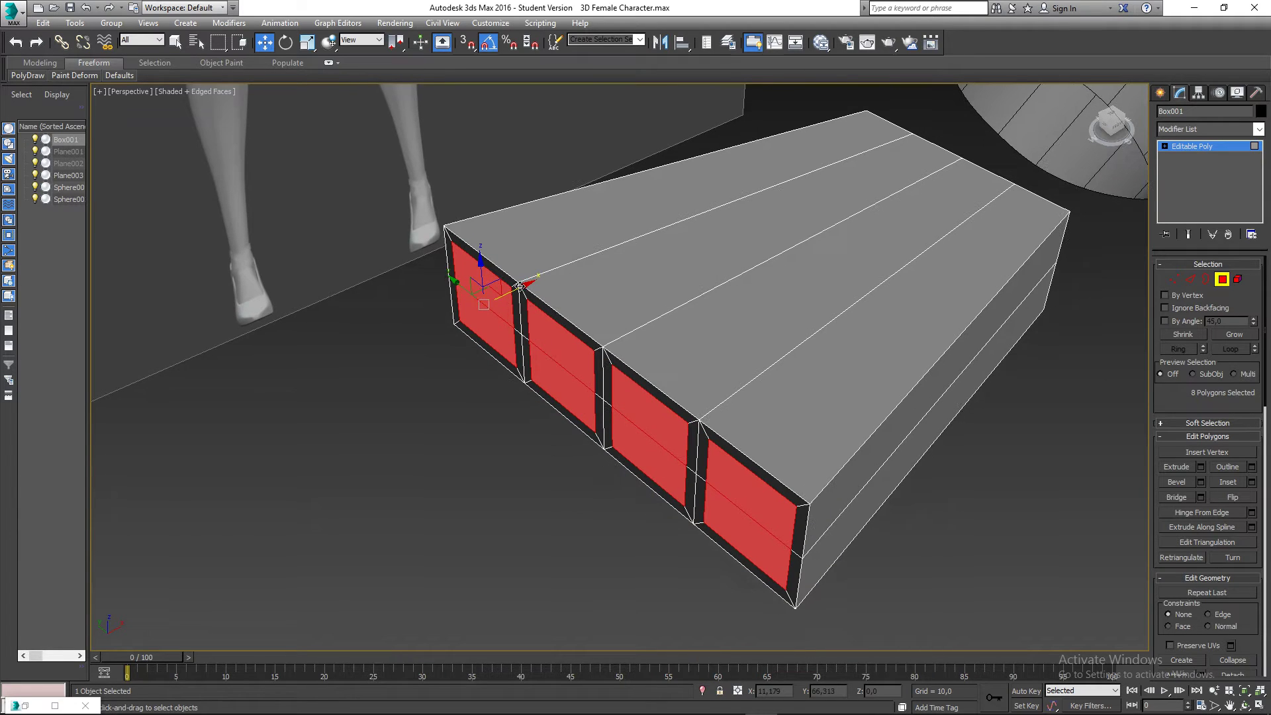
Move the eight selected inset polygons slightly outward along X from the palm's finger-side end, keeping them selected
alt+middle_drag(520, 286, 564, 398)
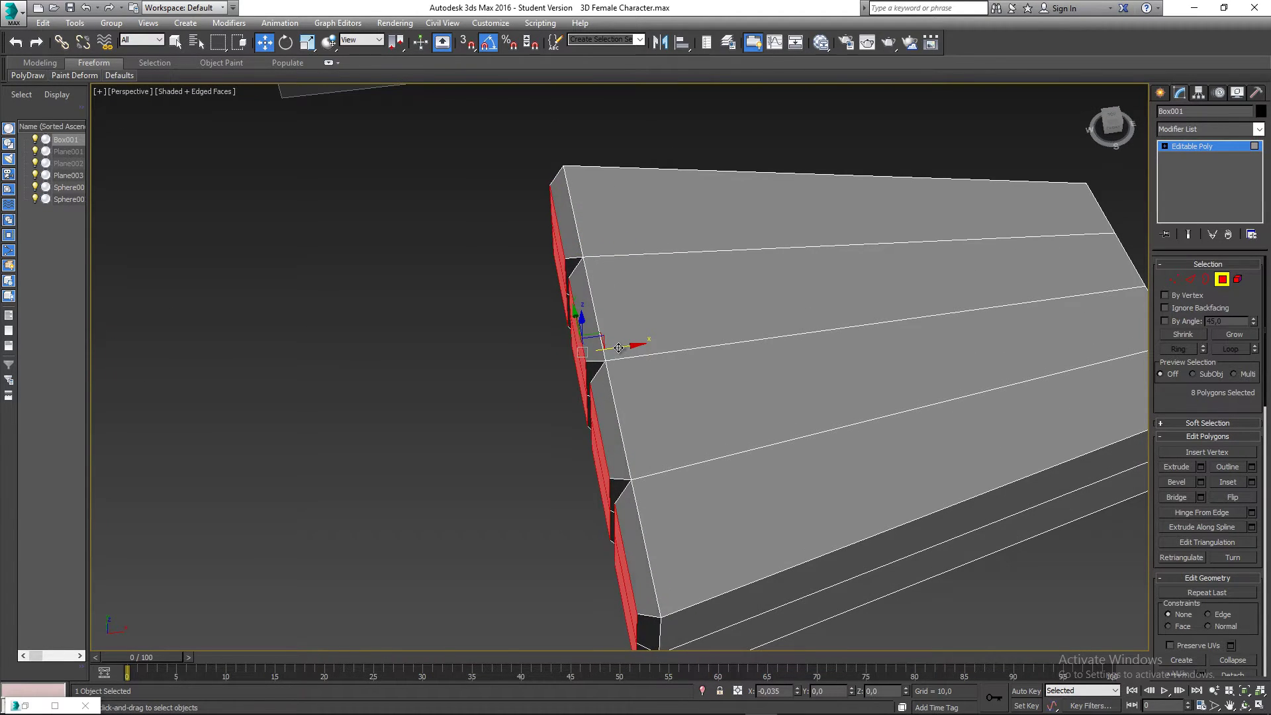
scroll(656, 410, down, 3)
alt+middle_drag(656, 410, 603, 413)
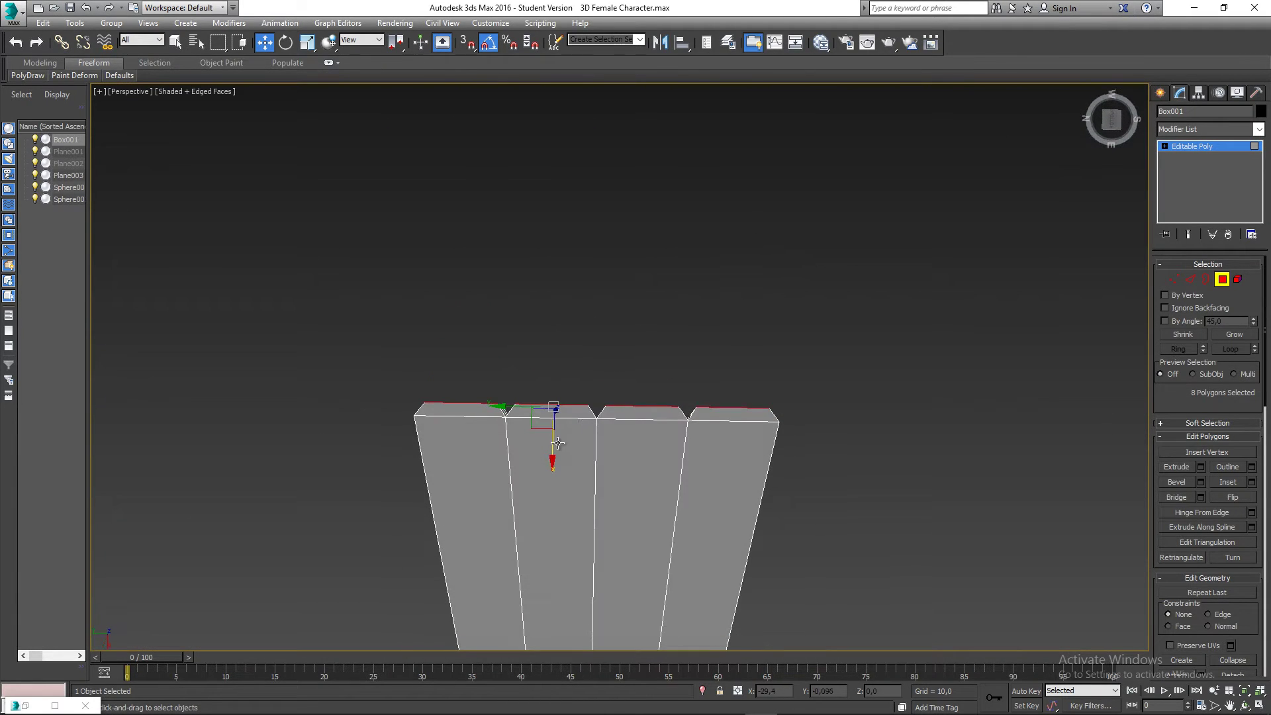
drag(556, 446, 555, 441)
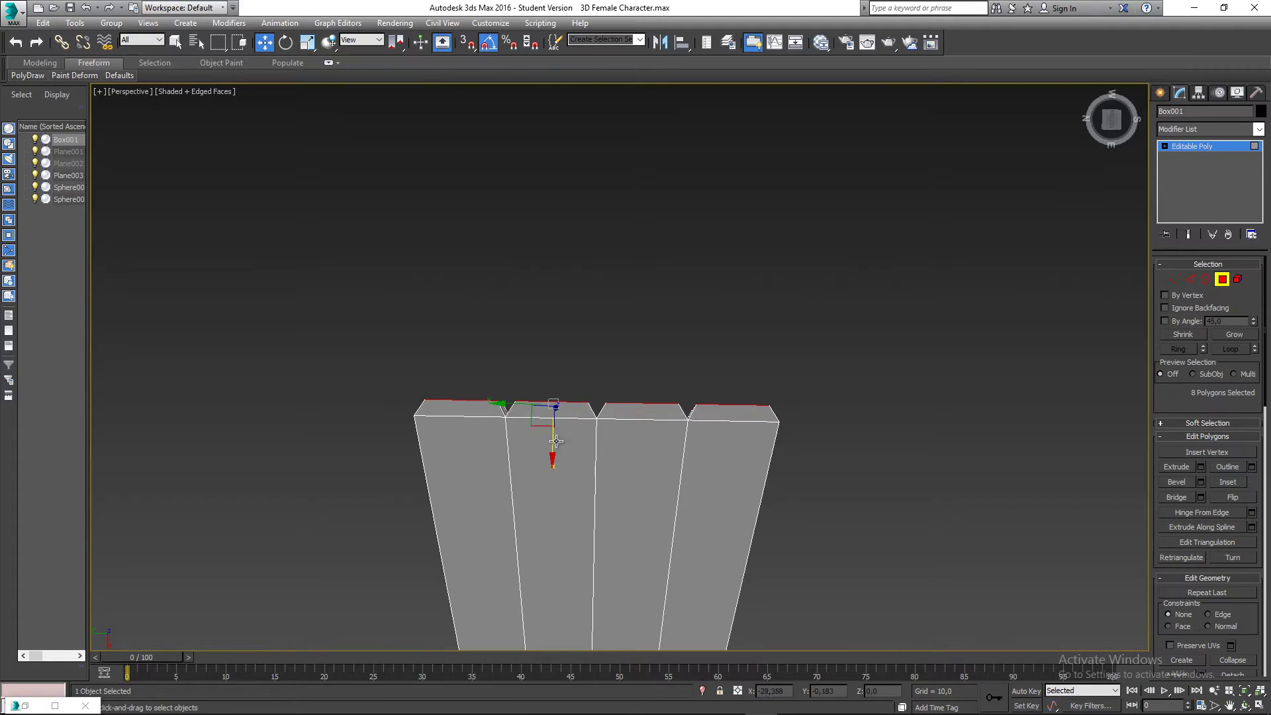
alt+middle_drag(555, 441, 495, 510)
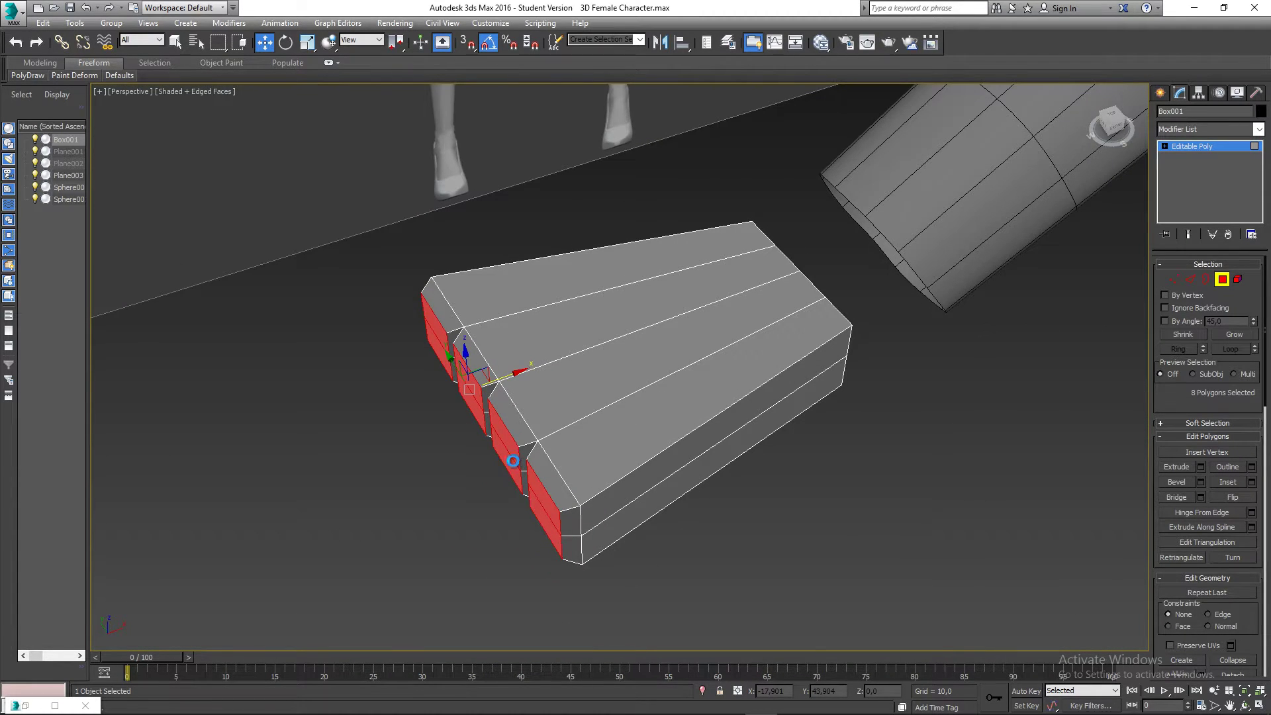
alt+middle_drag(514, 458, 675, 392)
click(464, 450)
key(ctrl+z)
key(q)
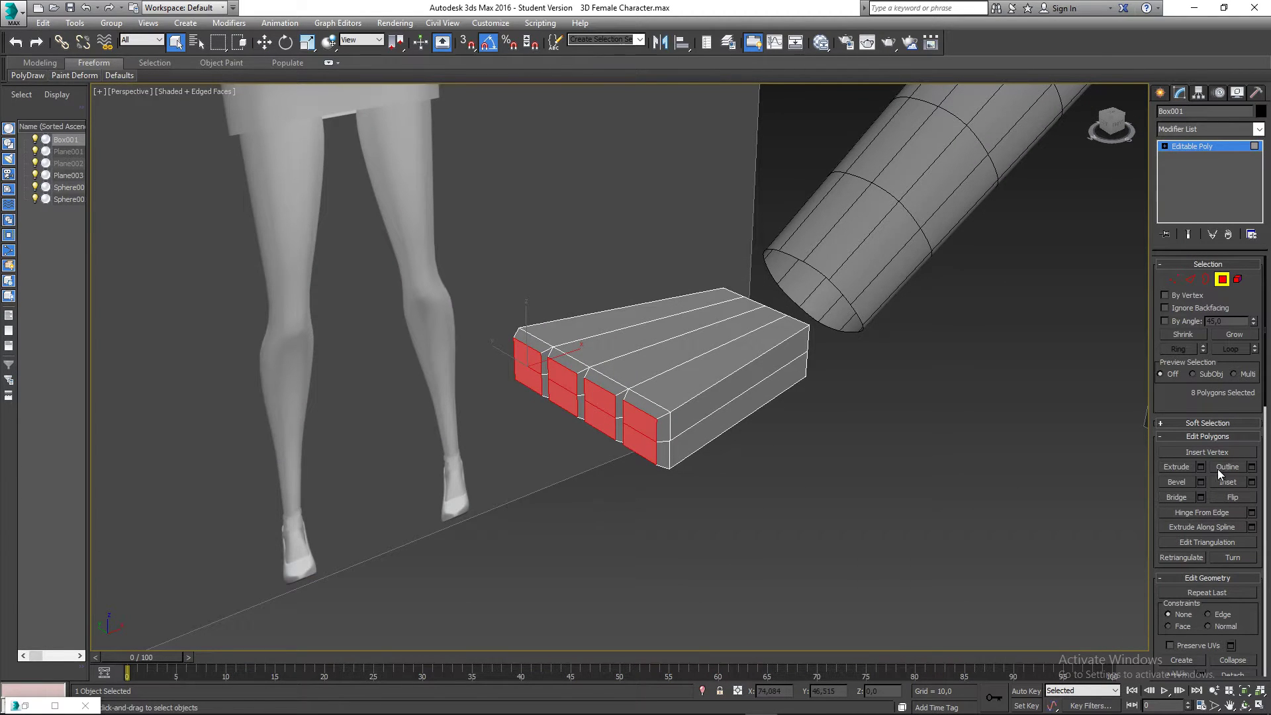
Extrude the eight selected polygons by 1.3 to form the first segment of all four fingers
click(1201, 467)
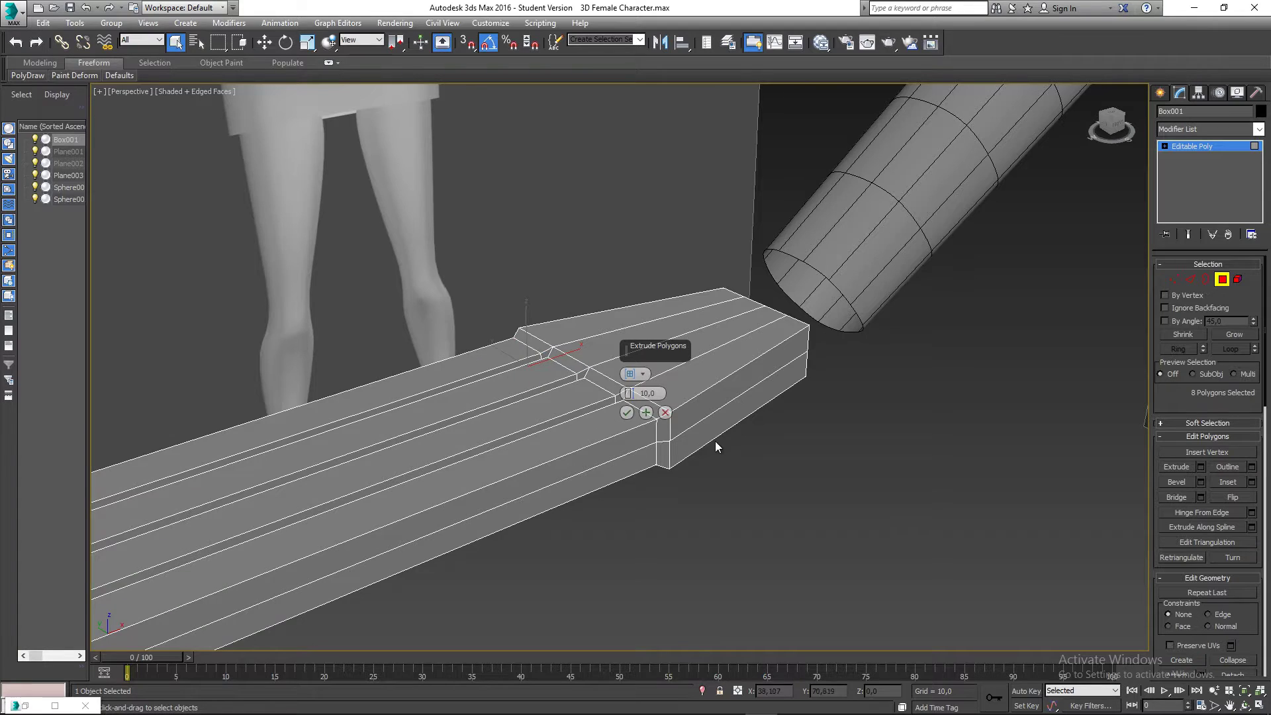
middle_drag(716, 442, 703, 470)
scroll(798, 418, down, 3)
scroll(724, 403, up, 1)
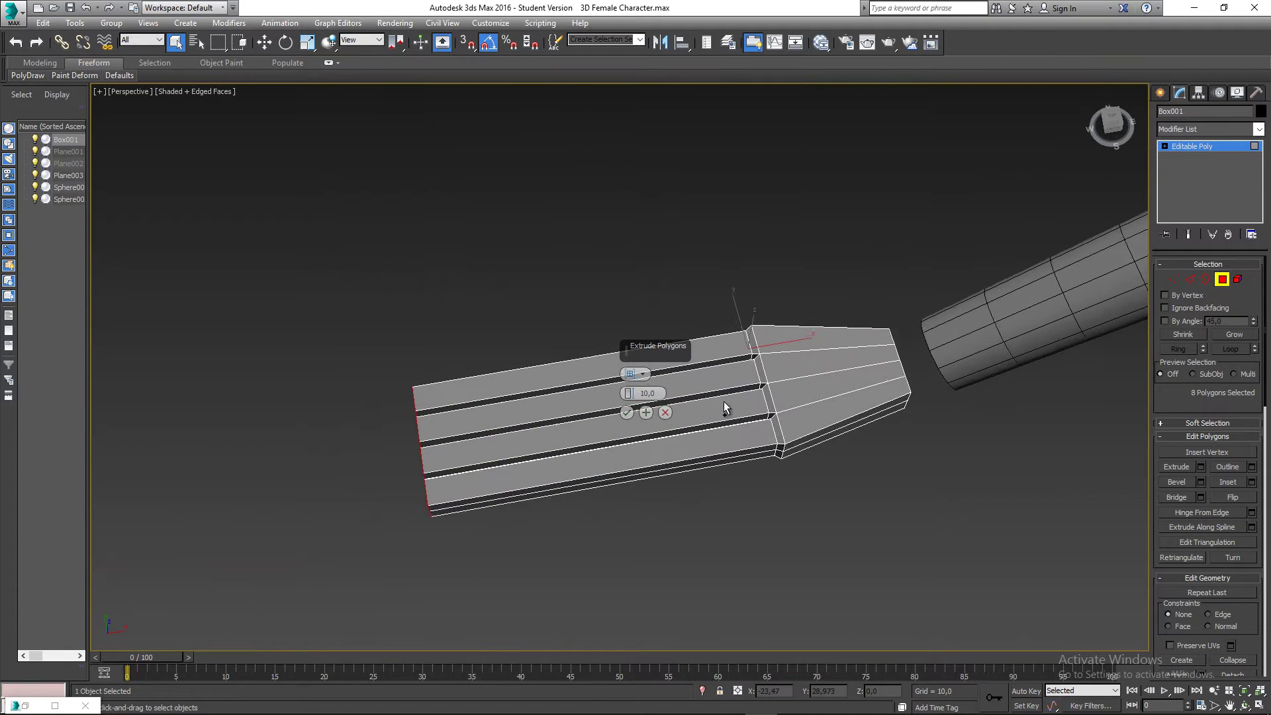
scroll(725, 408, up, 1)
drag(629, 393, 629, 454)
key(t)
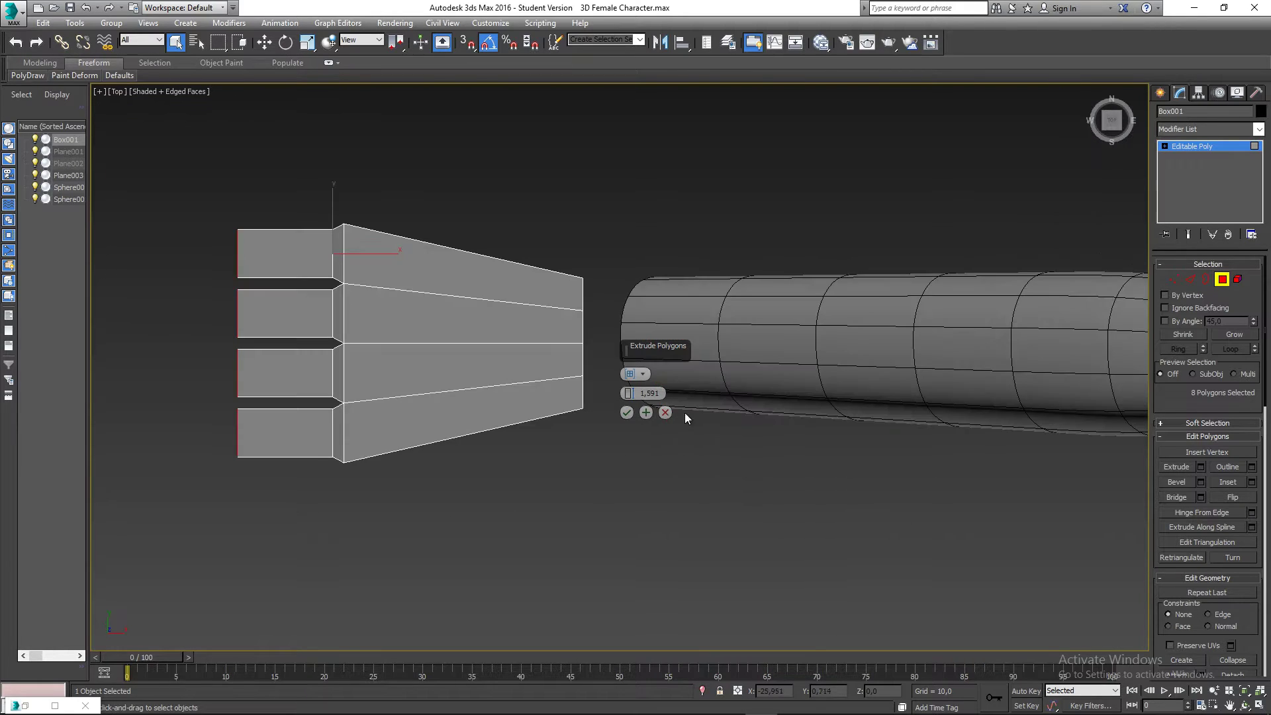
middle_drag(426, 360, 594, 342)
scroll(479, 332, up, 2)
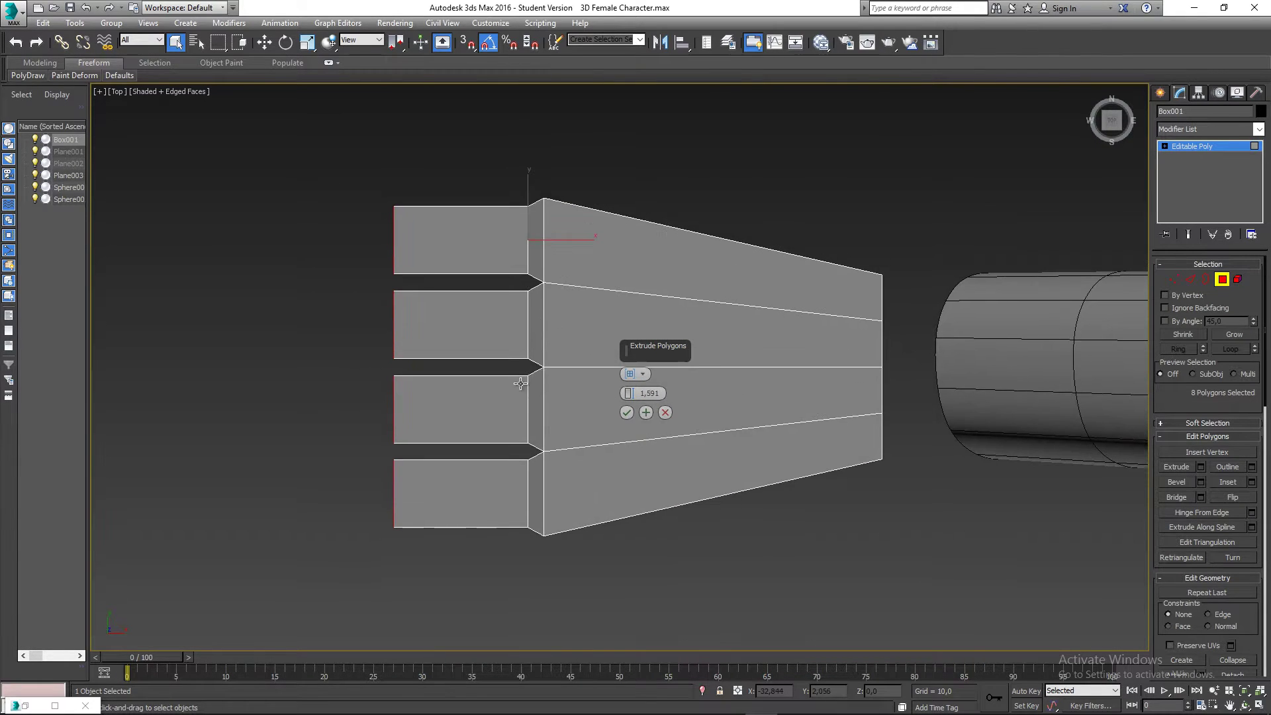
drag(630, 396, 631, 412)
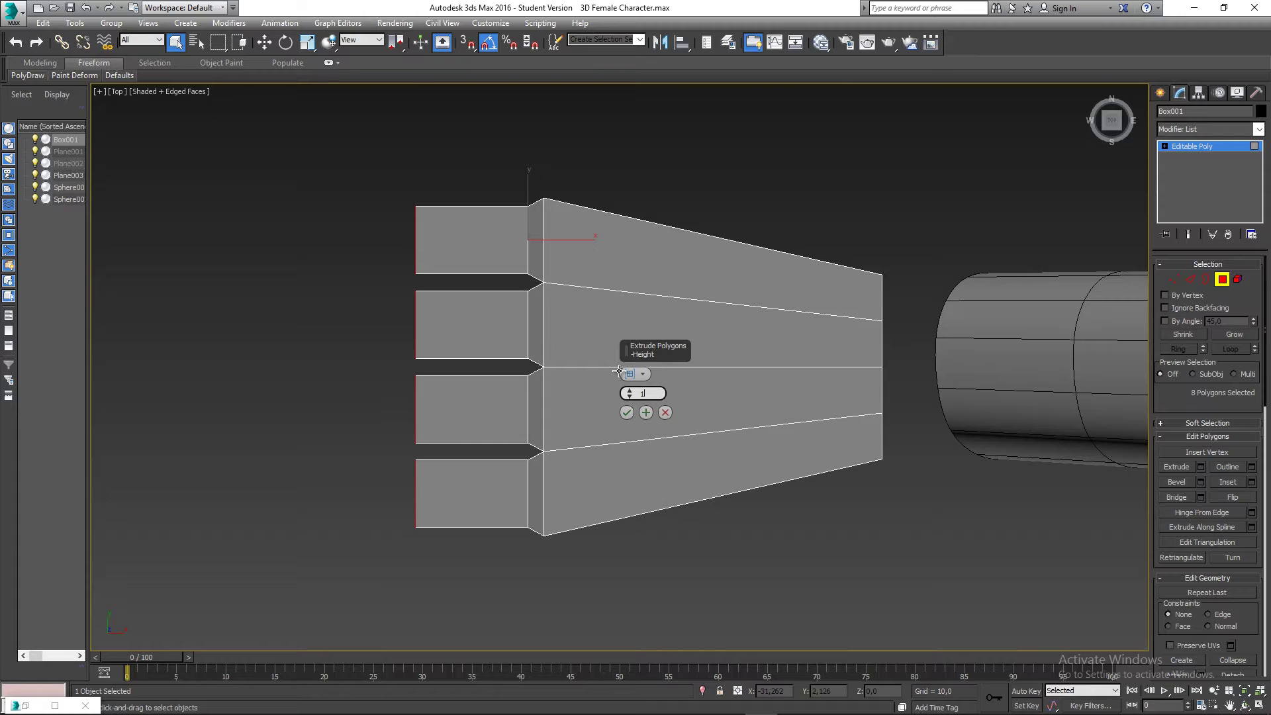
text(3)
key(Return)
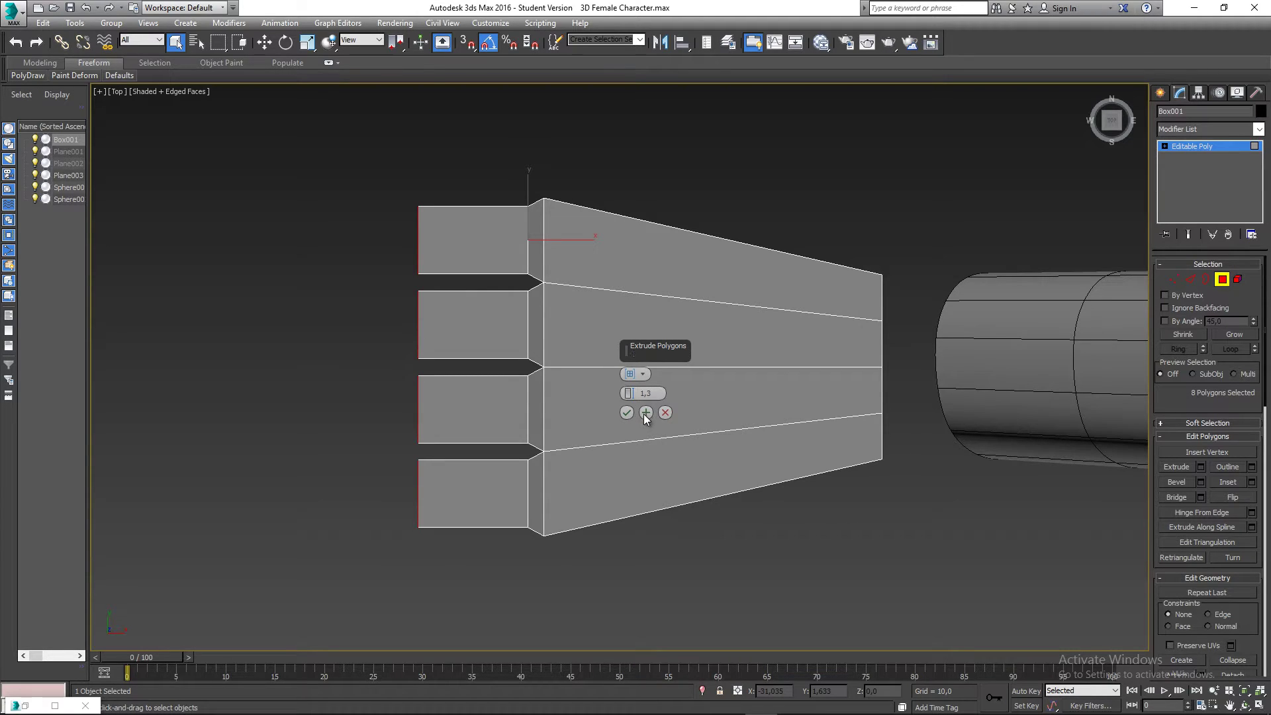
click(645, 414)
Extrude the finger ends again by 1.2 to form the second finger segments
middle_drag(432, 392, 560, 369)
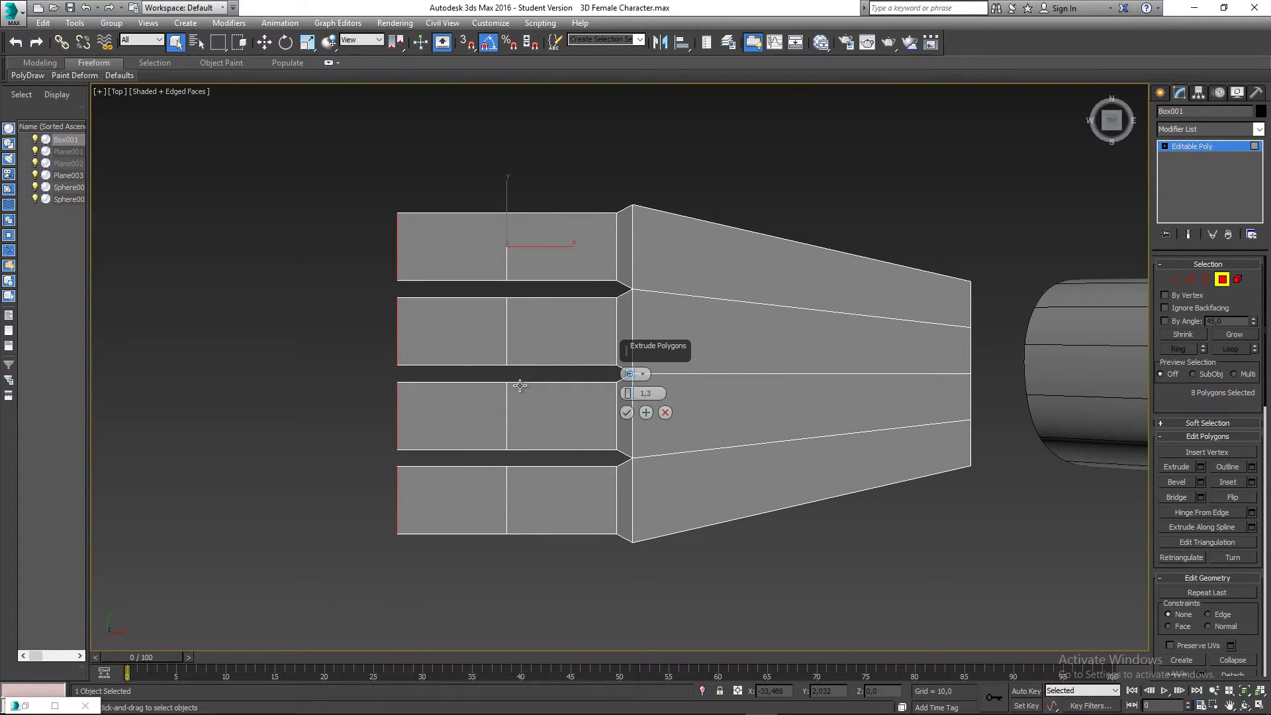
middle_drag(534, 371, 489, 395)
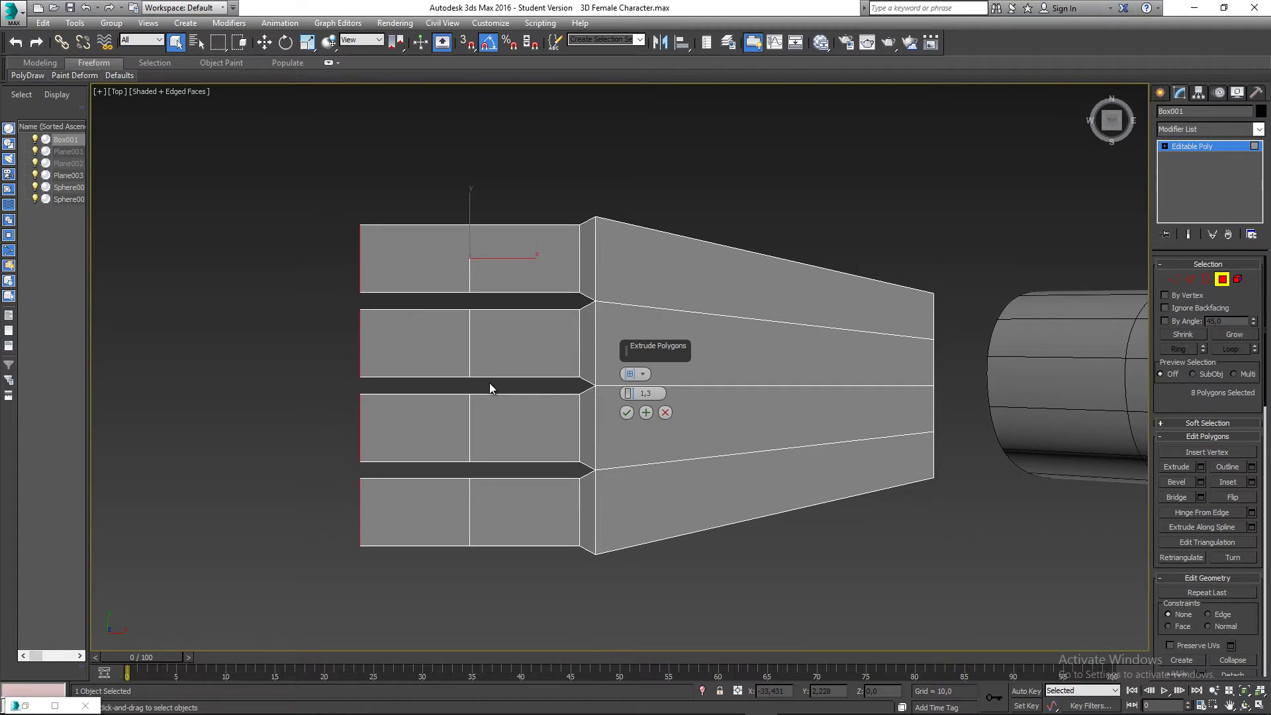
middle_drag(491, 384, 482, 394)
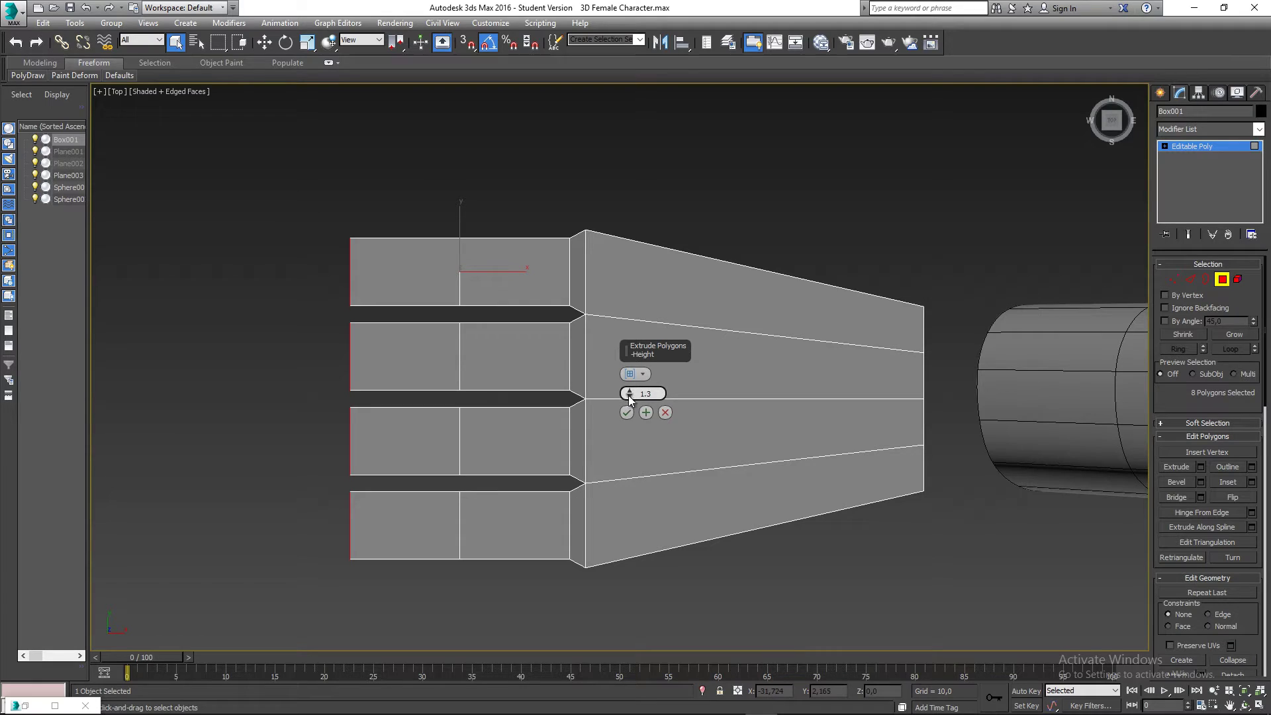
drag(627, 397, 633, 399)
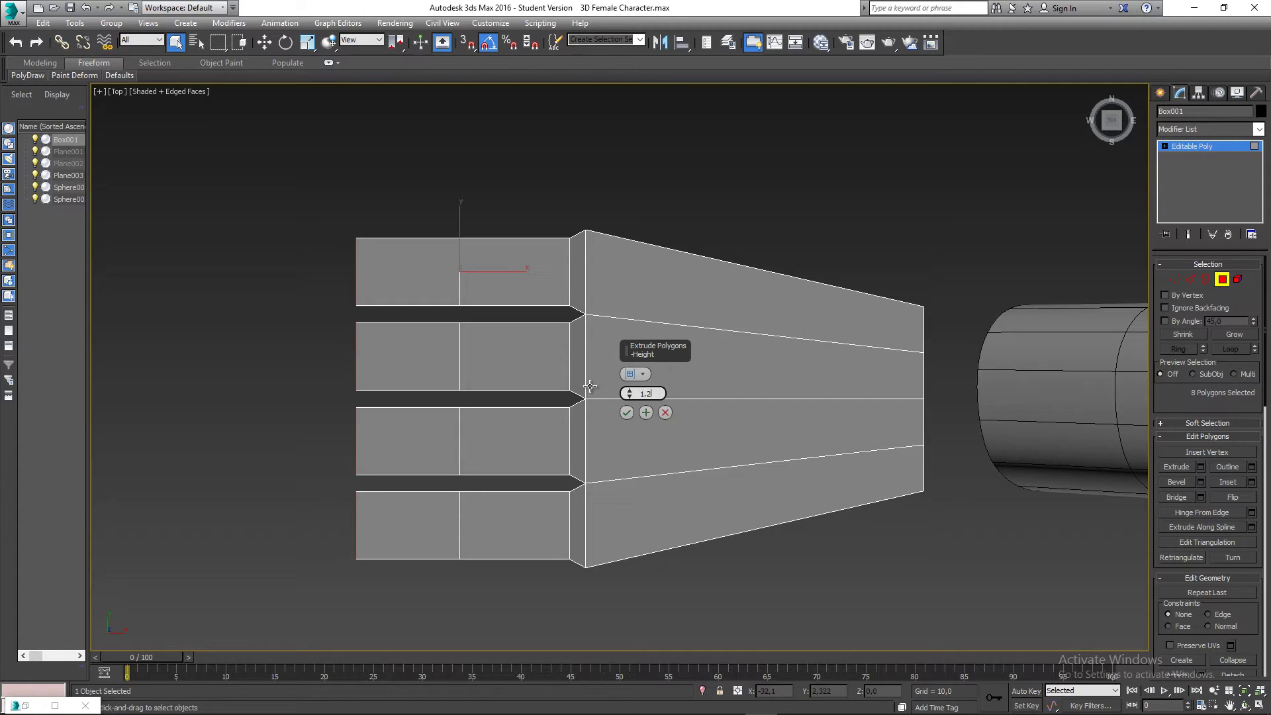
key(Return)
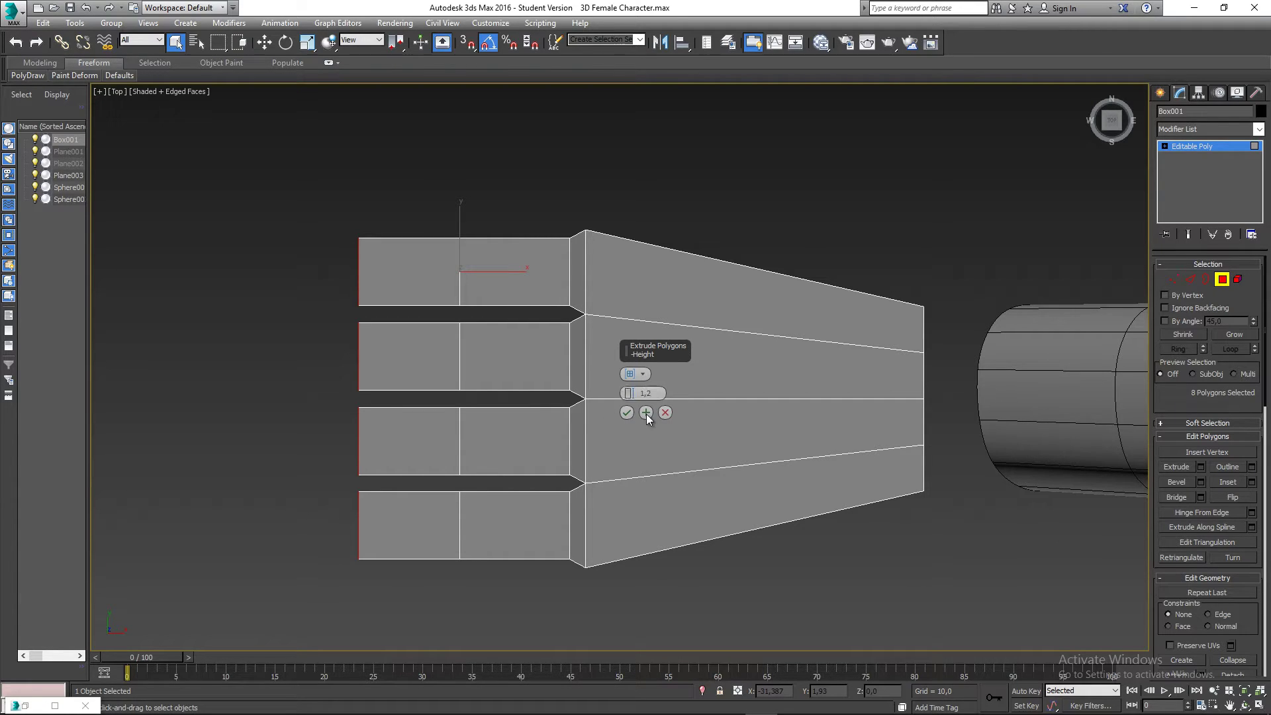
click(646, 412)
Extrude the finger ends a third time, slightly shorter than the second segments, and finish the extrusion
middle_drag(453, 408, 469, 410)
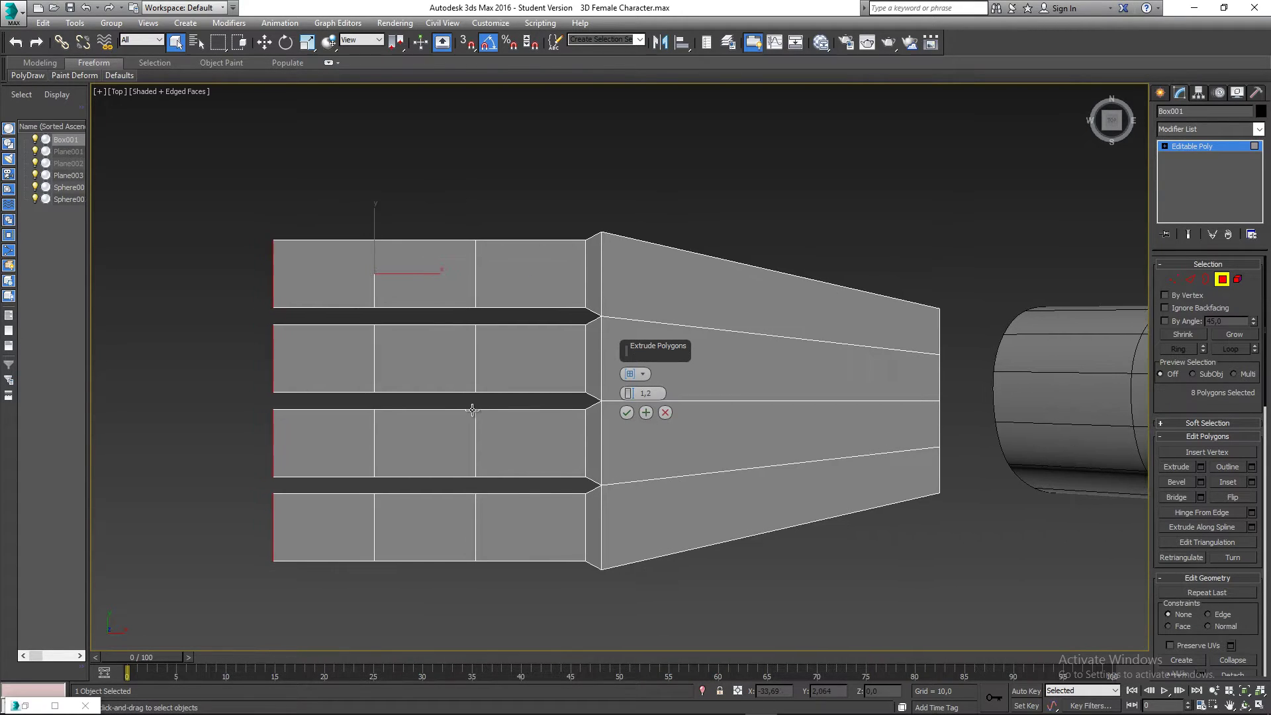
drag(629, 396, 629, 398)
click(626, 413)
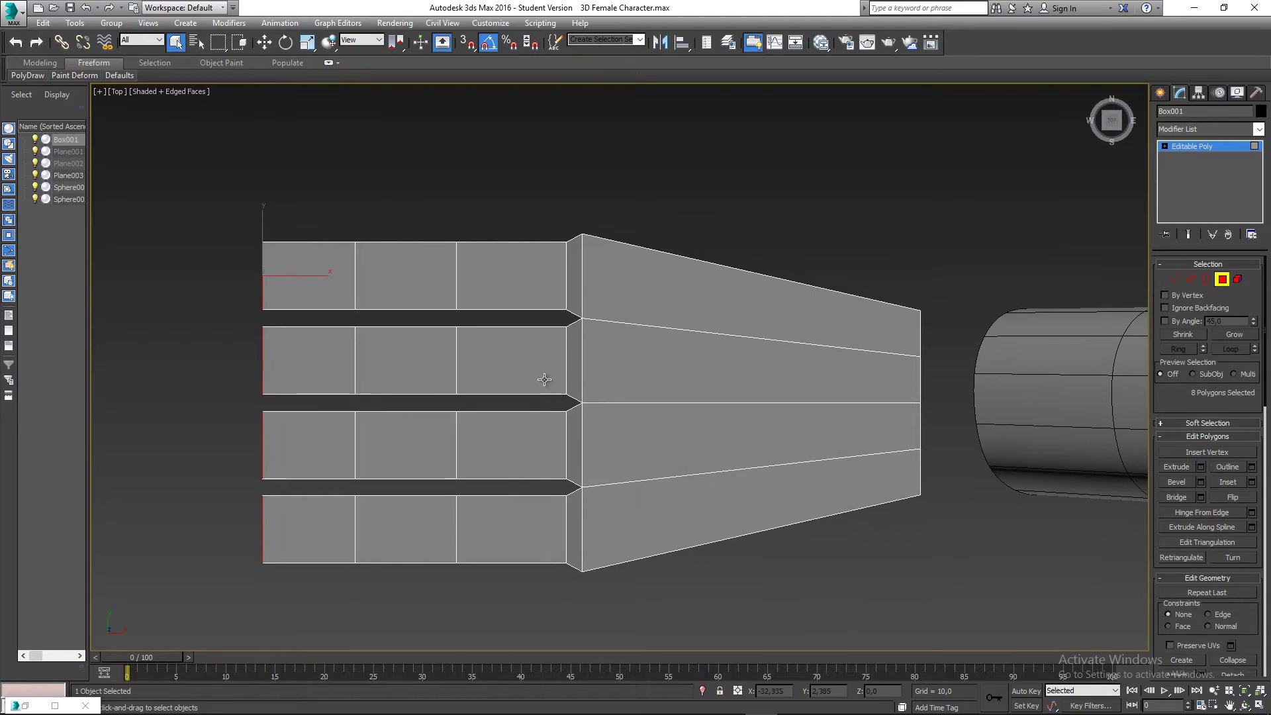
Deselect the fingertip polygons and examine the hand's shape and proportions beside the arm in the perspective view
key(p)
key(z)
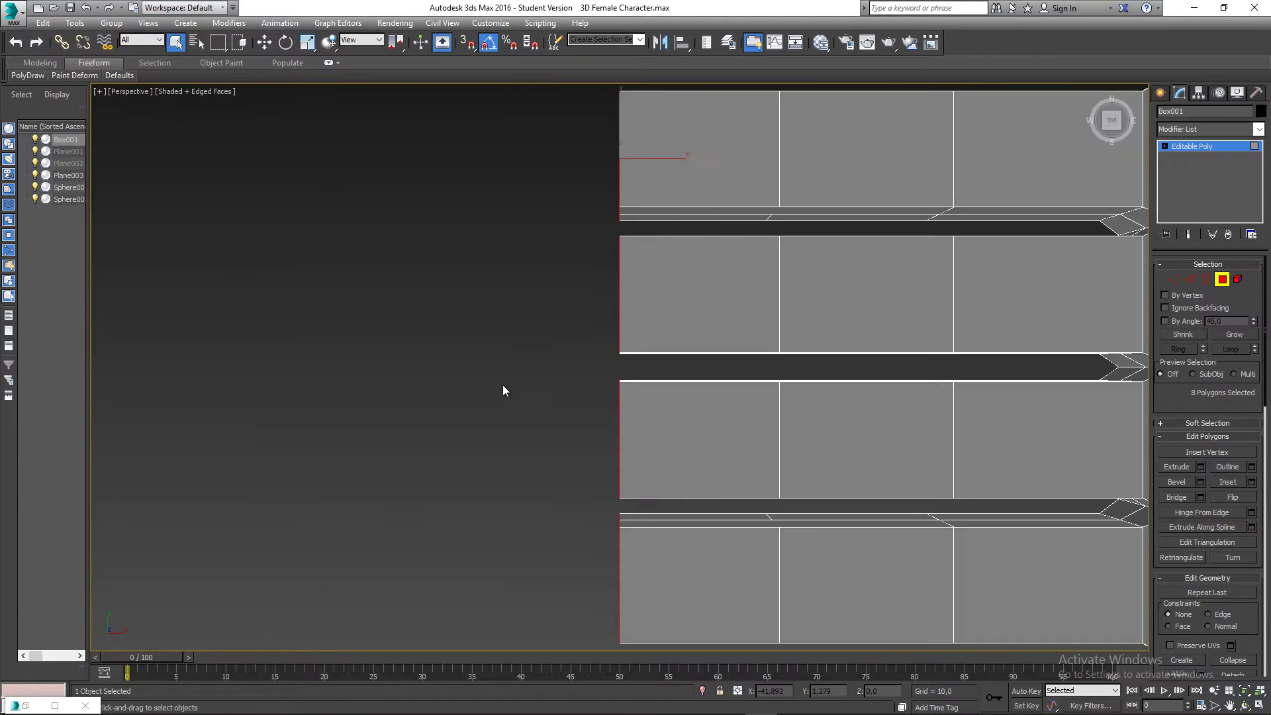
scroll(567, 393, down, 4)
scroll(696, 363, up, 2)
middle_drag(615, 395, 698, 431)
scroll(652, 379, down, 4)
scroll(626, 435, up, 2)
click(536, 405)
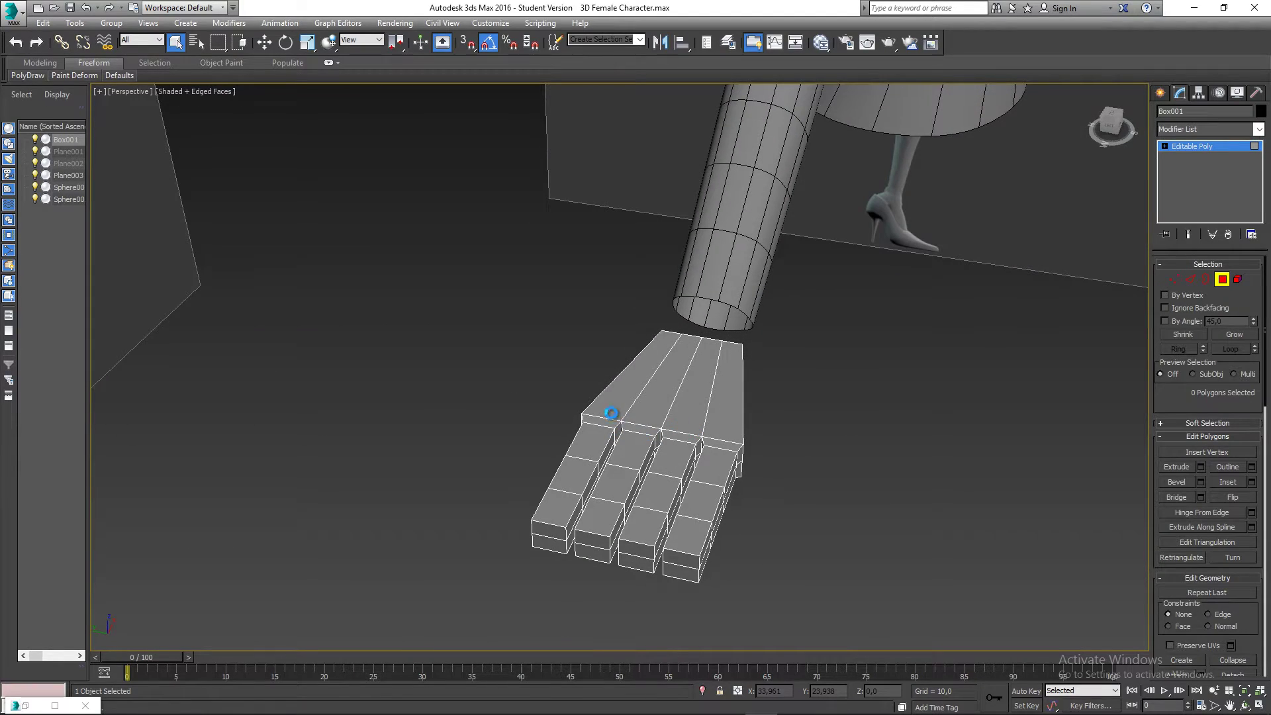
alt+middle_drag(612, 415, 490, 321)
scroll(643, 370, down, 3)
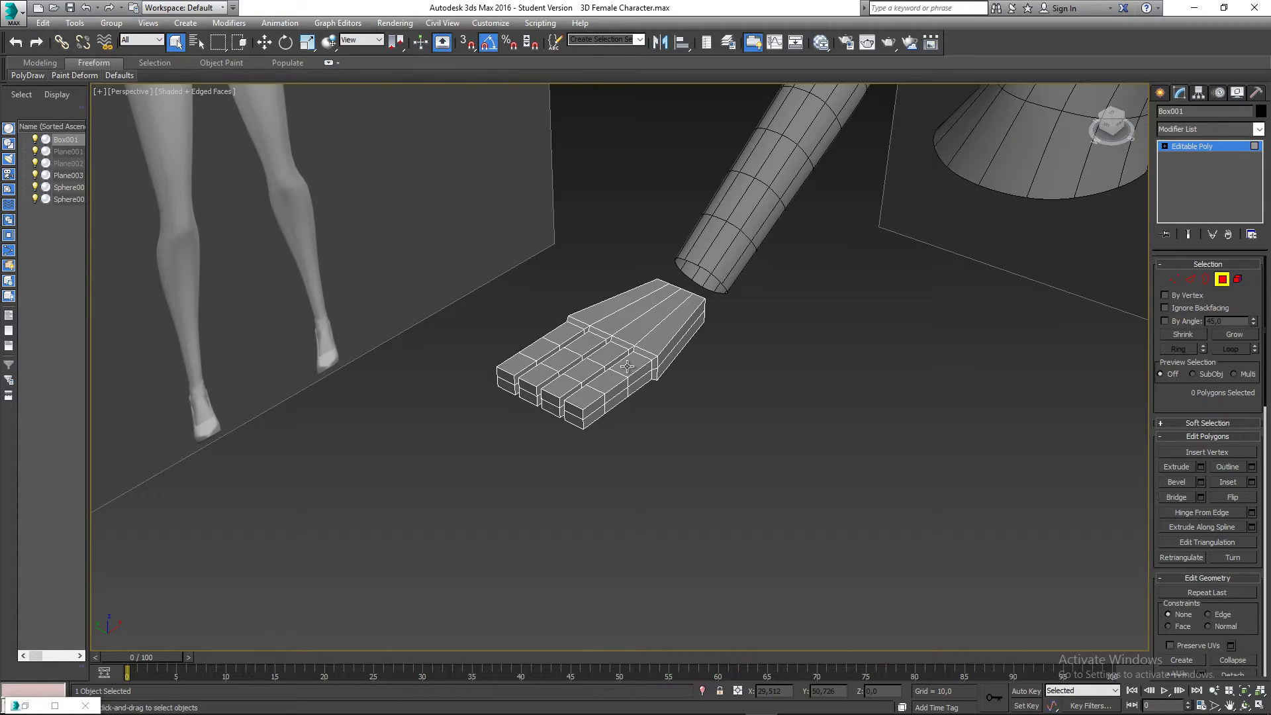
alt+middle_drag(627, 366, 652, 364)
scroll(698, 474, down, 2)
middle_drag(652, 364, 610, 383)
scroll(698, 474, up, 2)
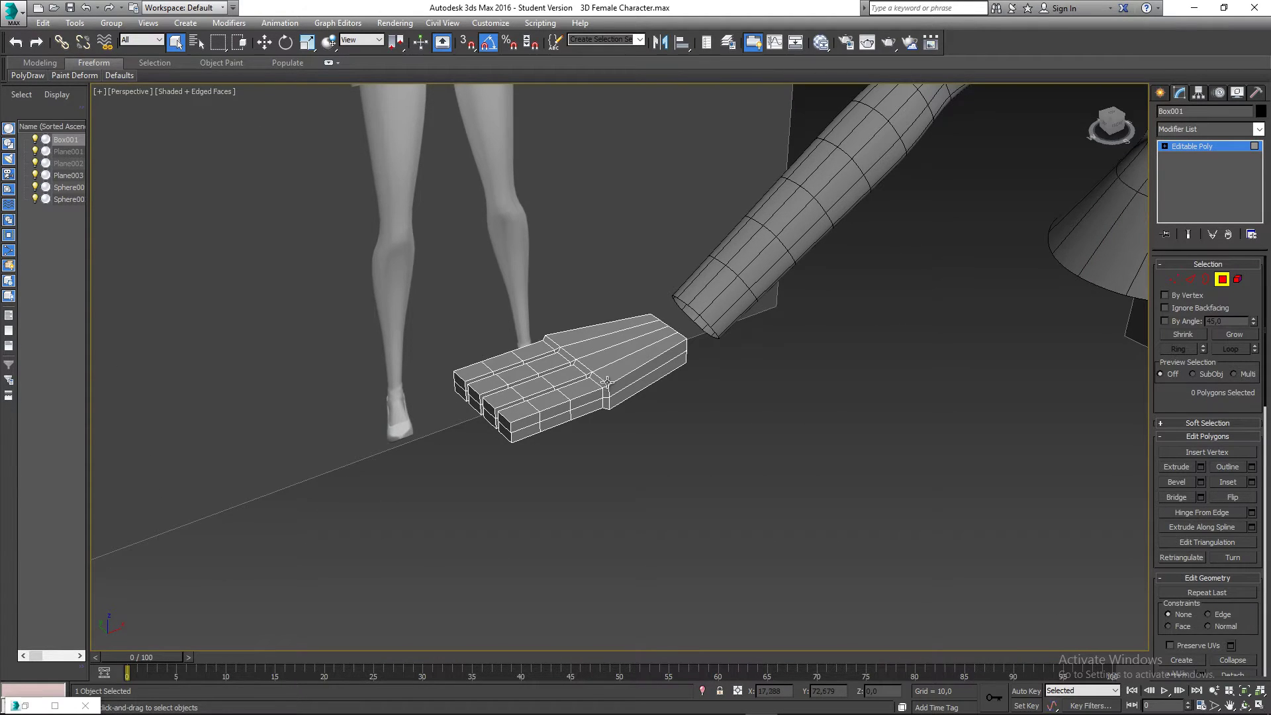
Select the two joint edge loops around each of the four fingers and check the selection in wireframe
click(1222, 279)
scroll(520, 382, up, 5)
alt+middle_drag(521, 382, 586, 388)
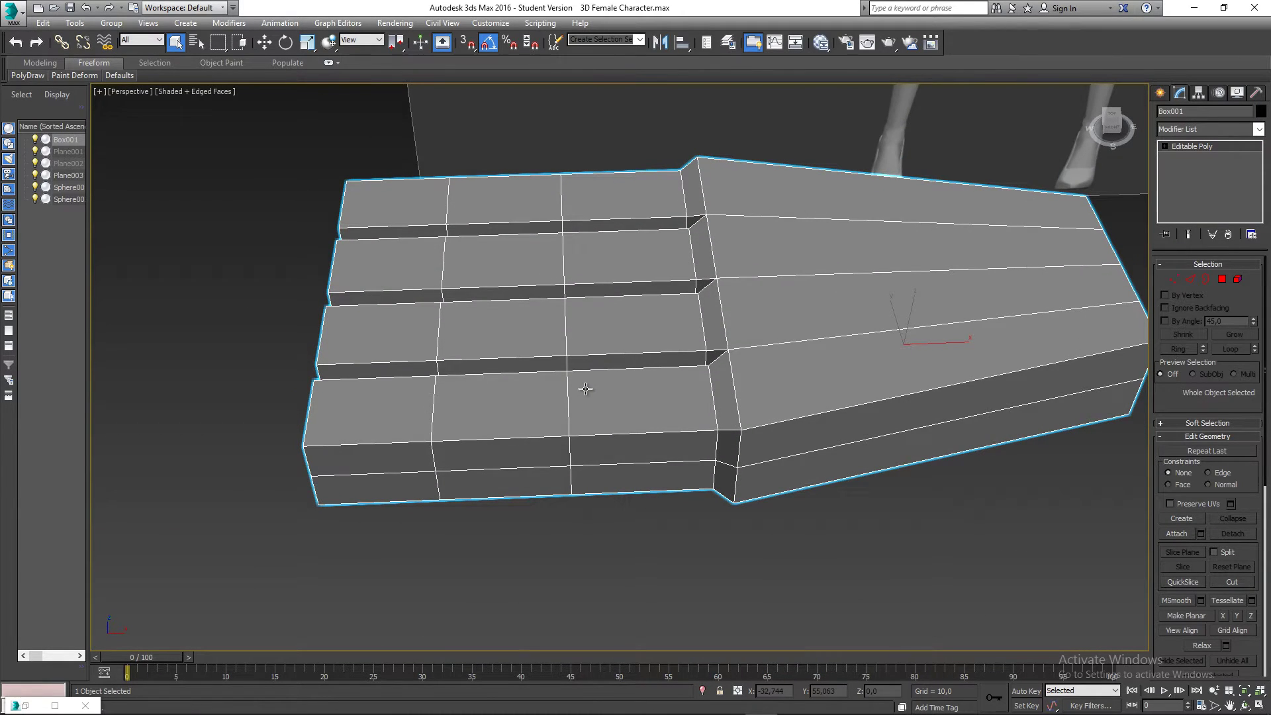
click(1191, 278)
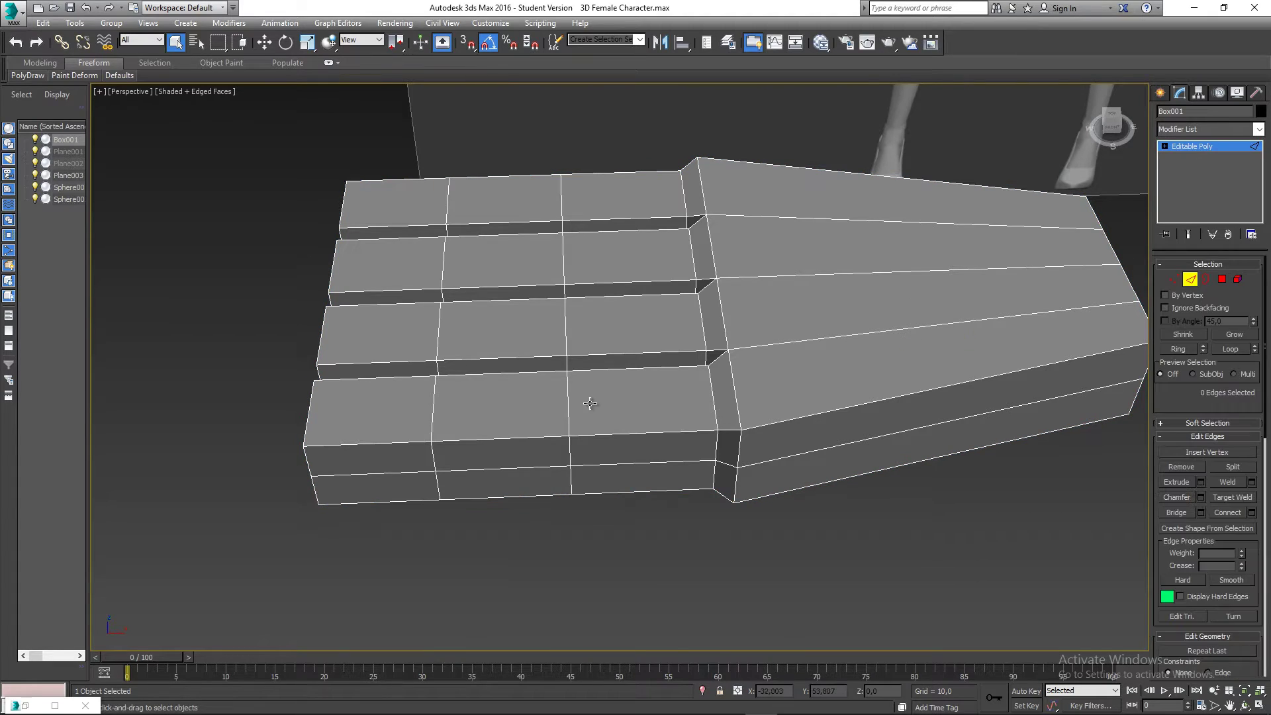
ctrl+double_click(436, 405)
ctrl+double_click(439, 338)
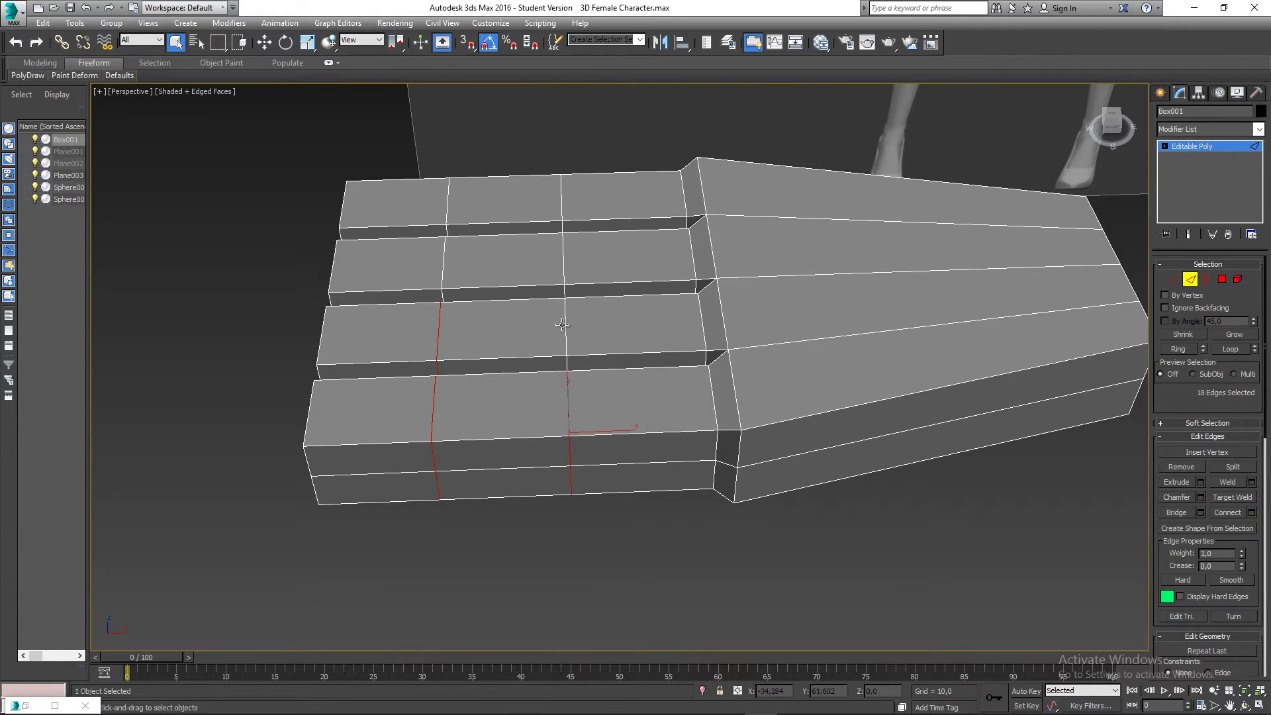
ctrl+double_click(566, 326)
ctrl+double_click(563, 261)
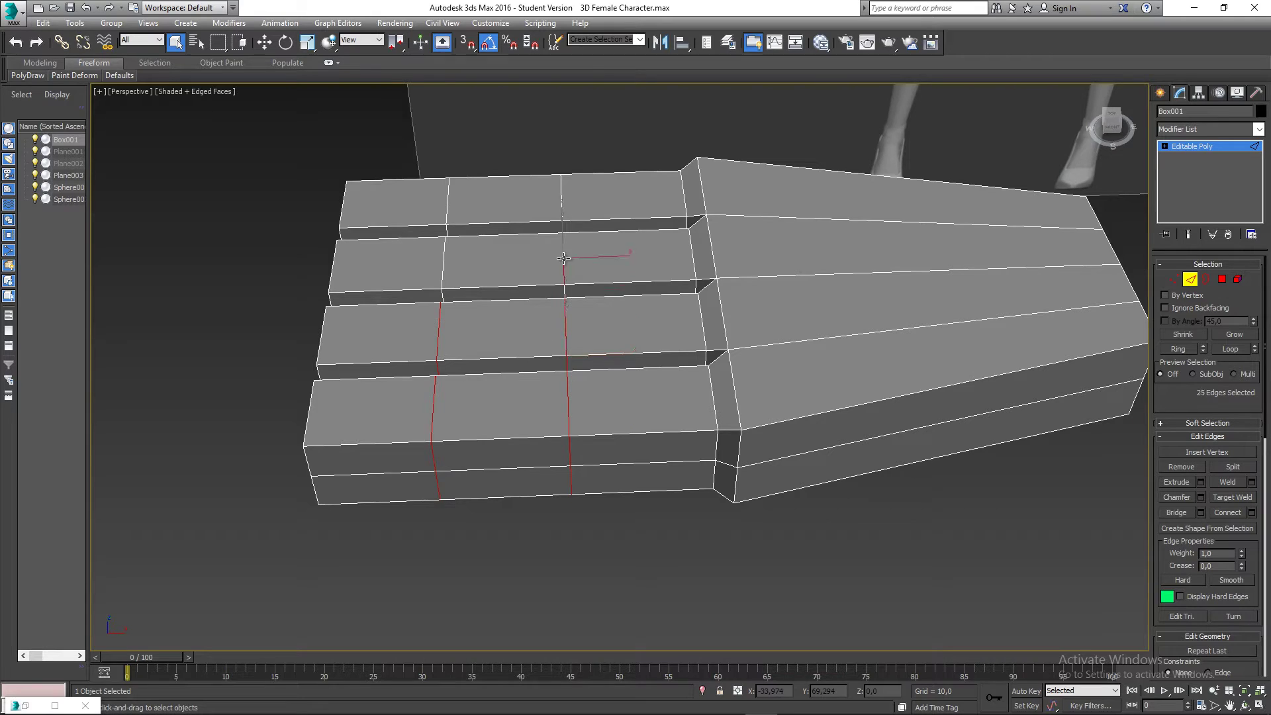
ctrl+double_click(445, 262)
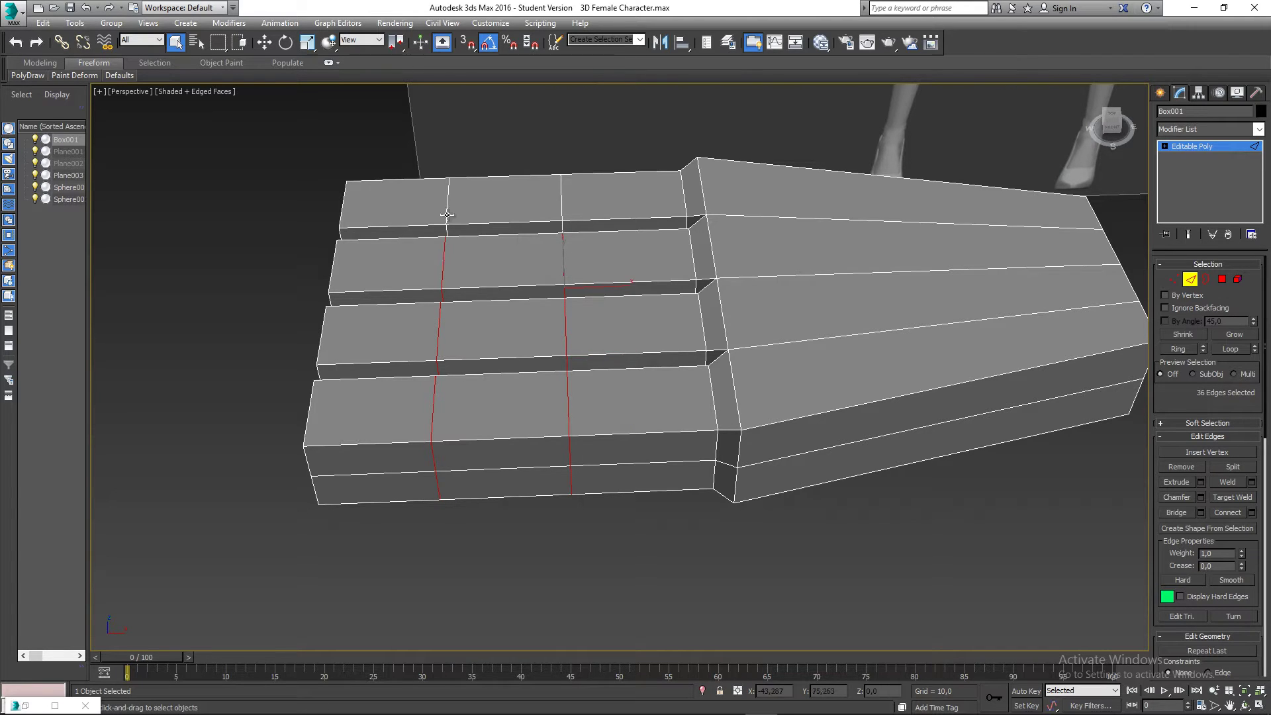
ctrl+double_click(562, 197)
alt+middle_drag(544, 274, 647, 257)
key(F3)
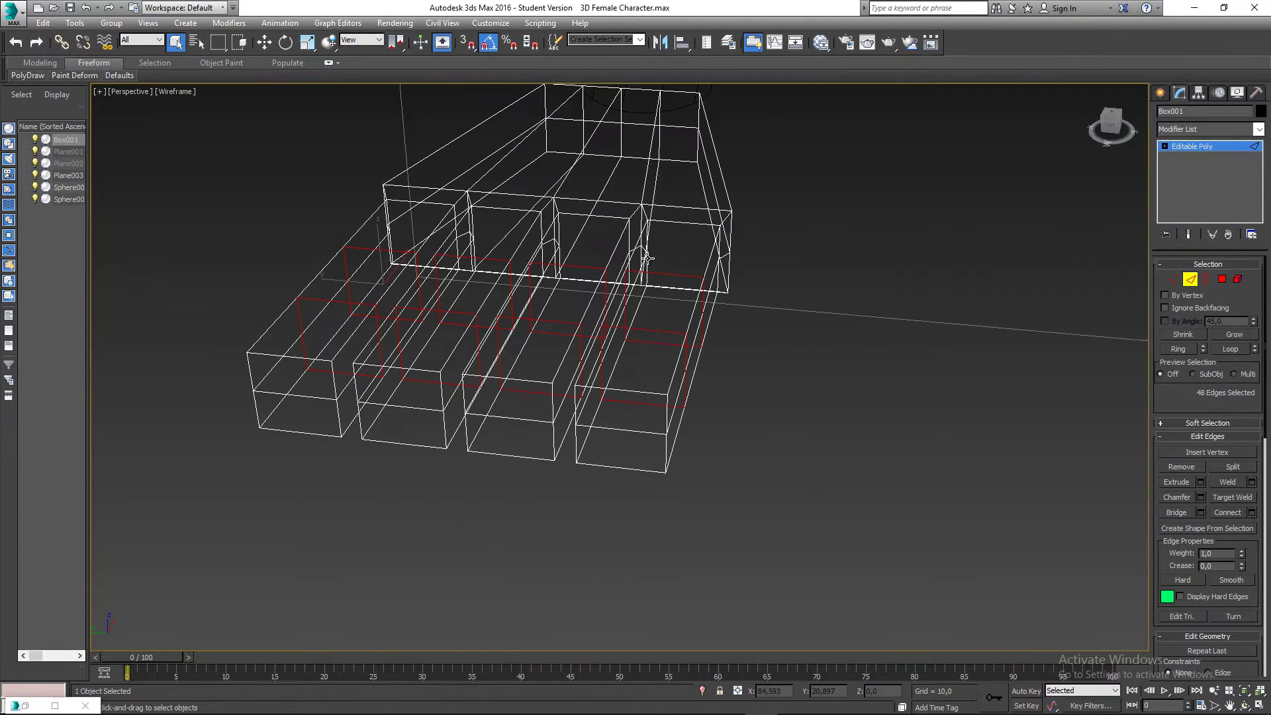
mouse_move(659, 331)
alt+middle_down()
mouse_move(678, 406)
mouse_move(593, 363)
mouse_move(605, 332)
mouse_move(652, 332)
mouse_move(619, 327)
mouse_move(518, 394)
alt+middle_up()
key(F3)
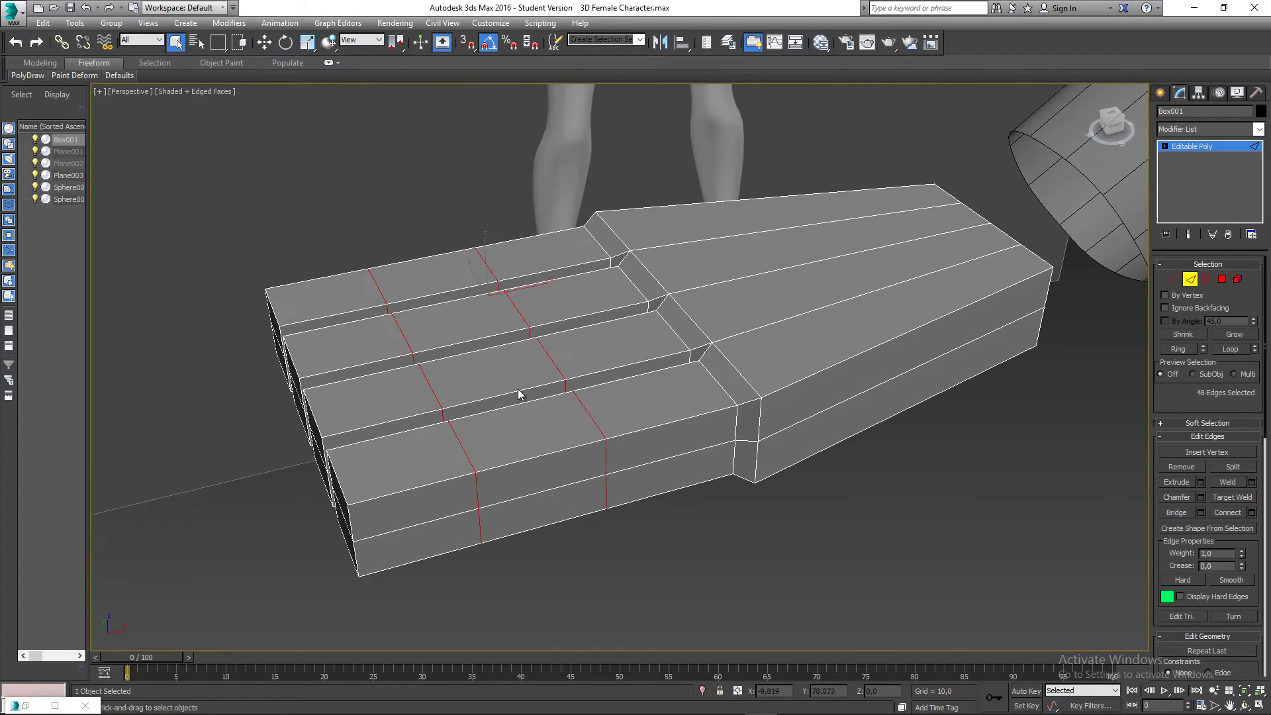
Chamfer the selected finger joint edge loops by 0.1 with one connecting segment
drag(1197, 396, 1196, 390)
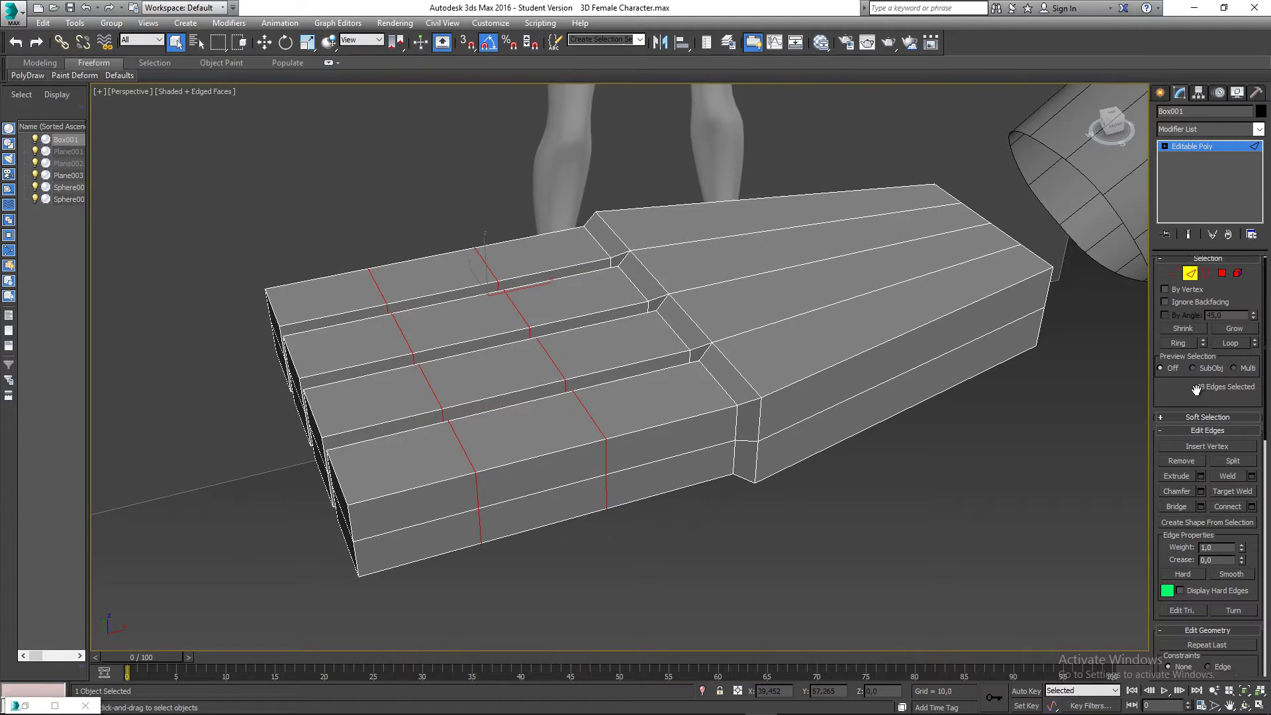
click(1201, 490)
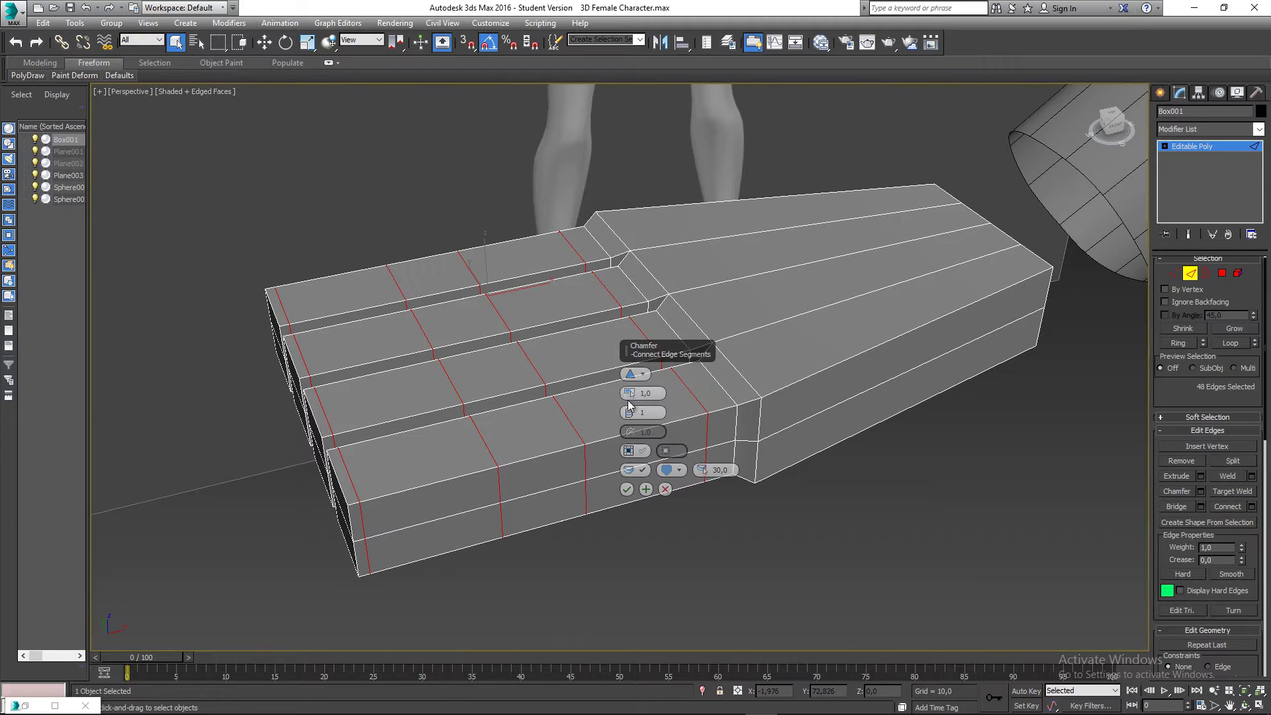
drag(629, 398, 629, 411)
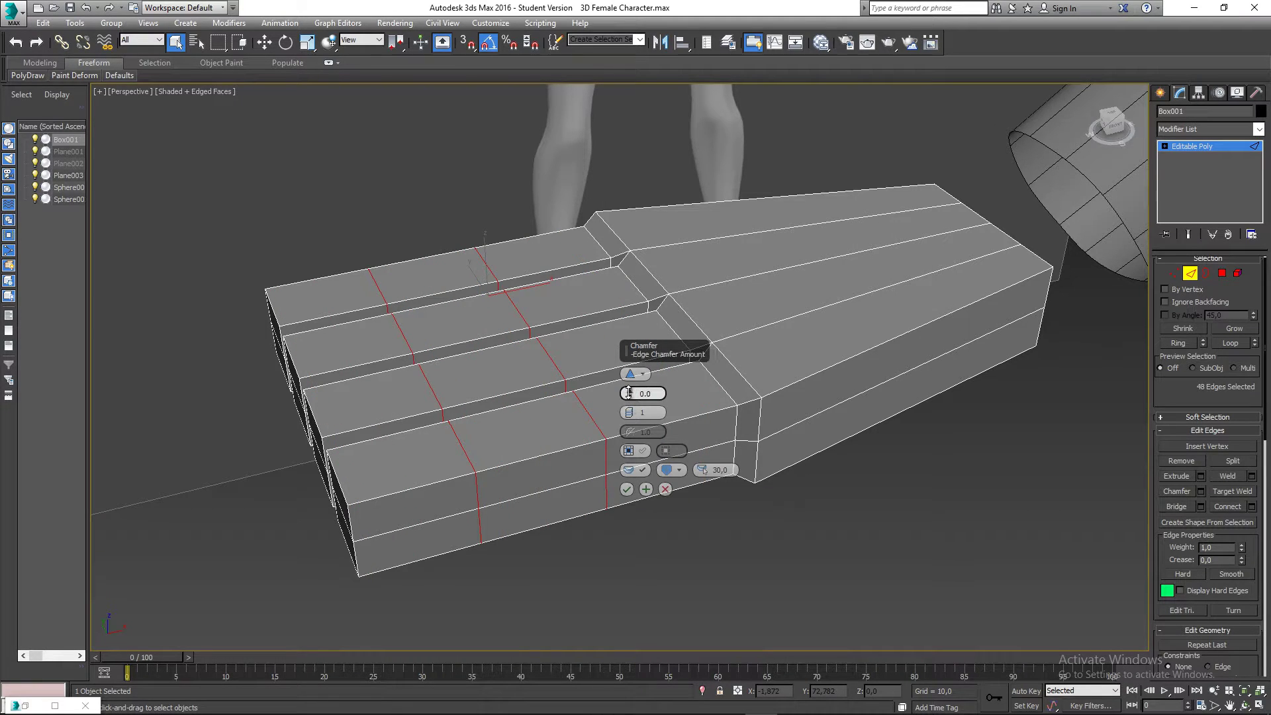
click(630, 396)
click(629, 396)
click(629, 396)
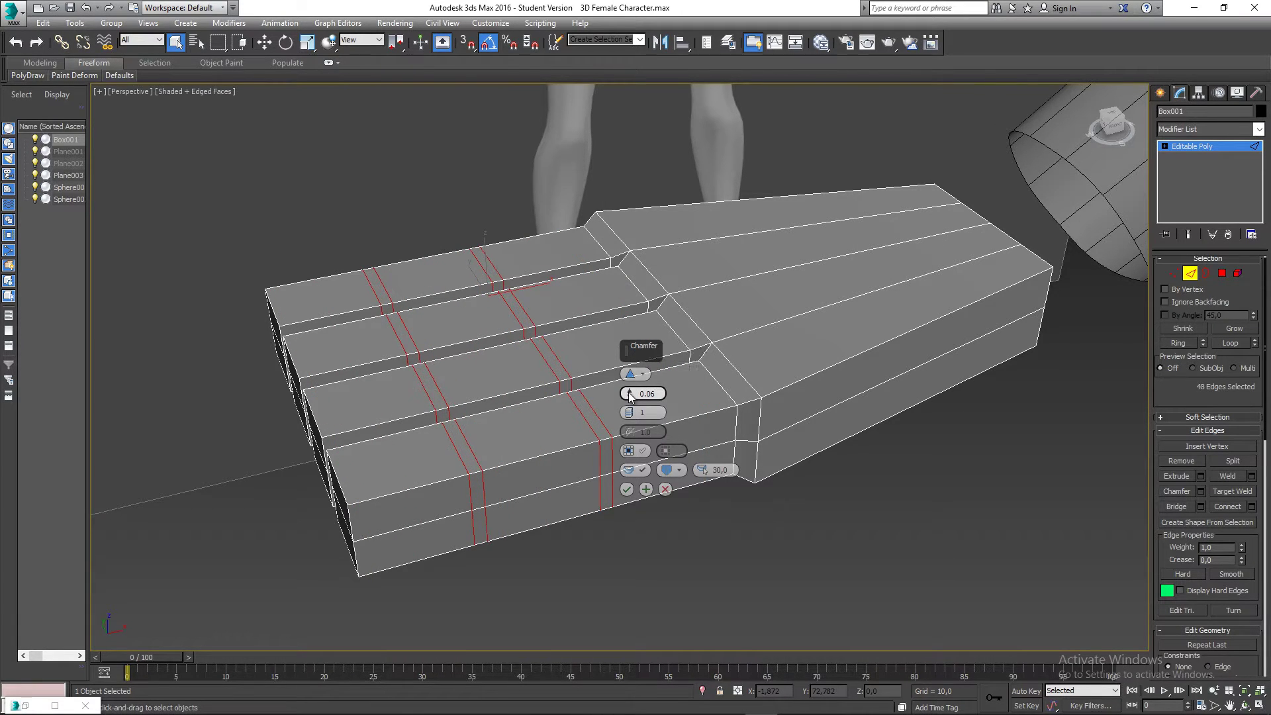
click(630, 396)
click(629, 396)
click(630, 396)
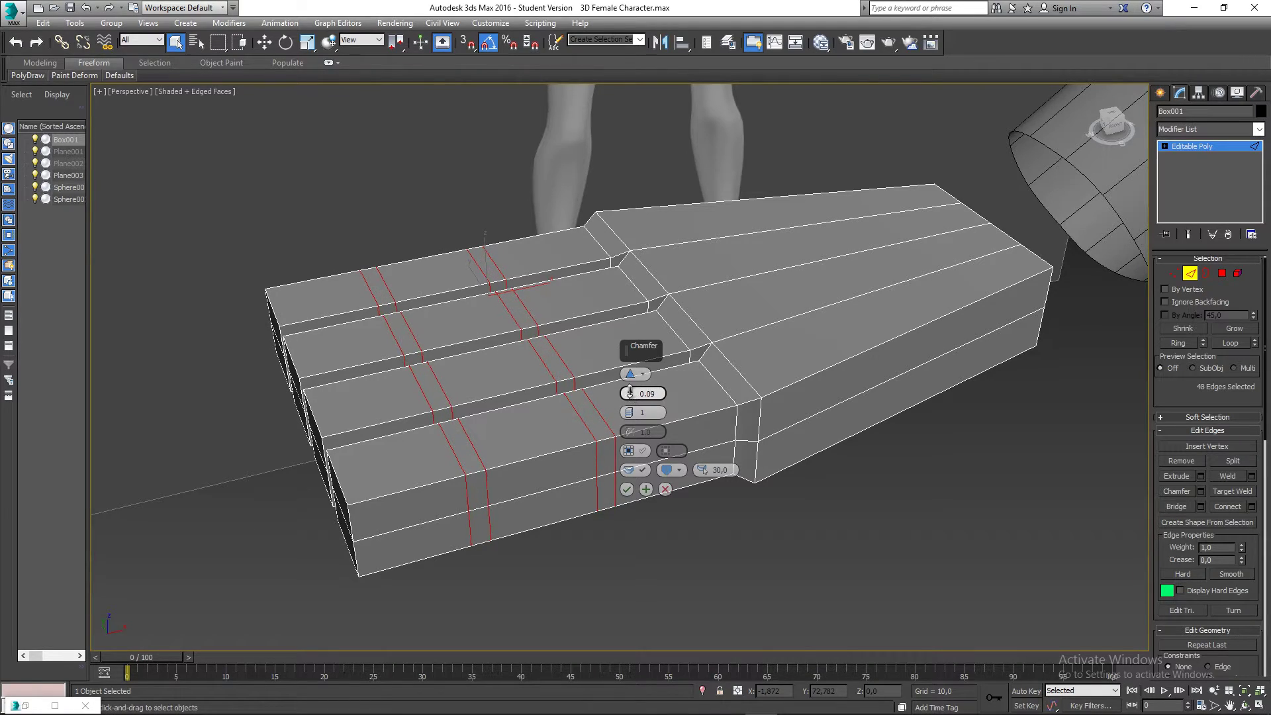
click(630, 396)
alt+middle_drag(566, 400, 442, 267)
alt+middle_drag(463, 326, 506, 312)
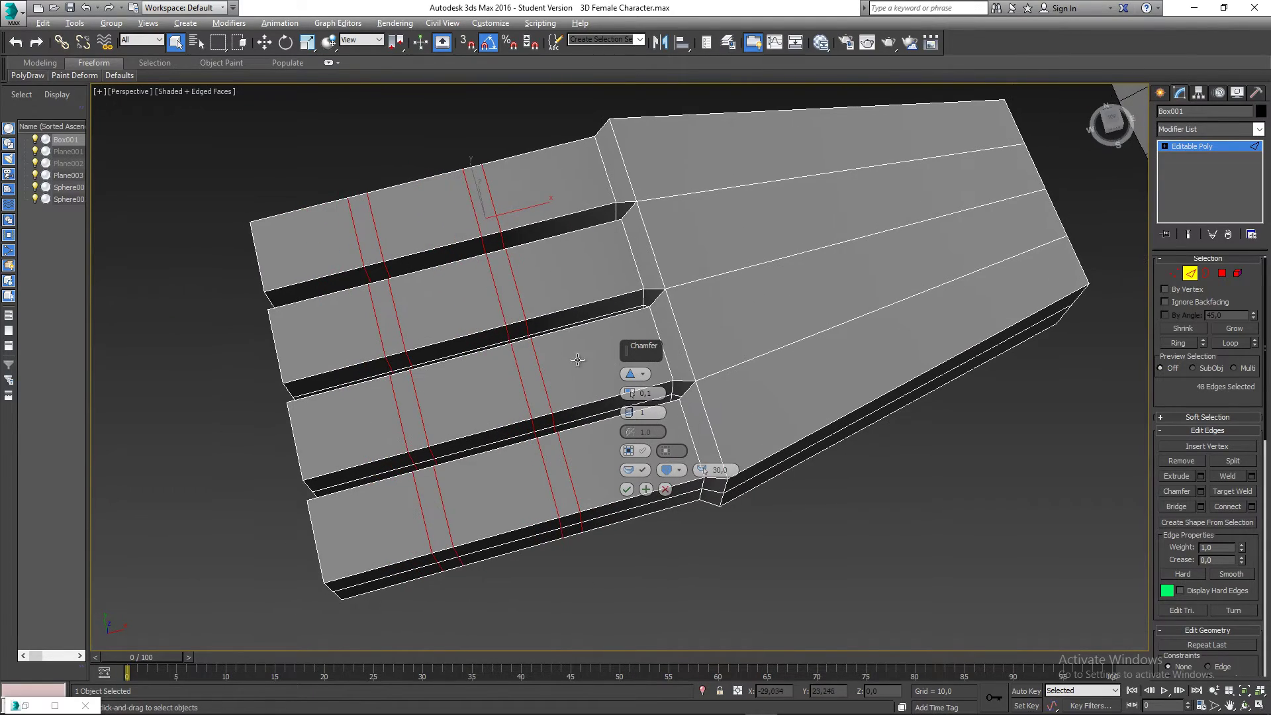
alt+middle_drag(578, 361, 578, 302)
alt+middle_drag(505, 359, 602, 440)
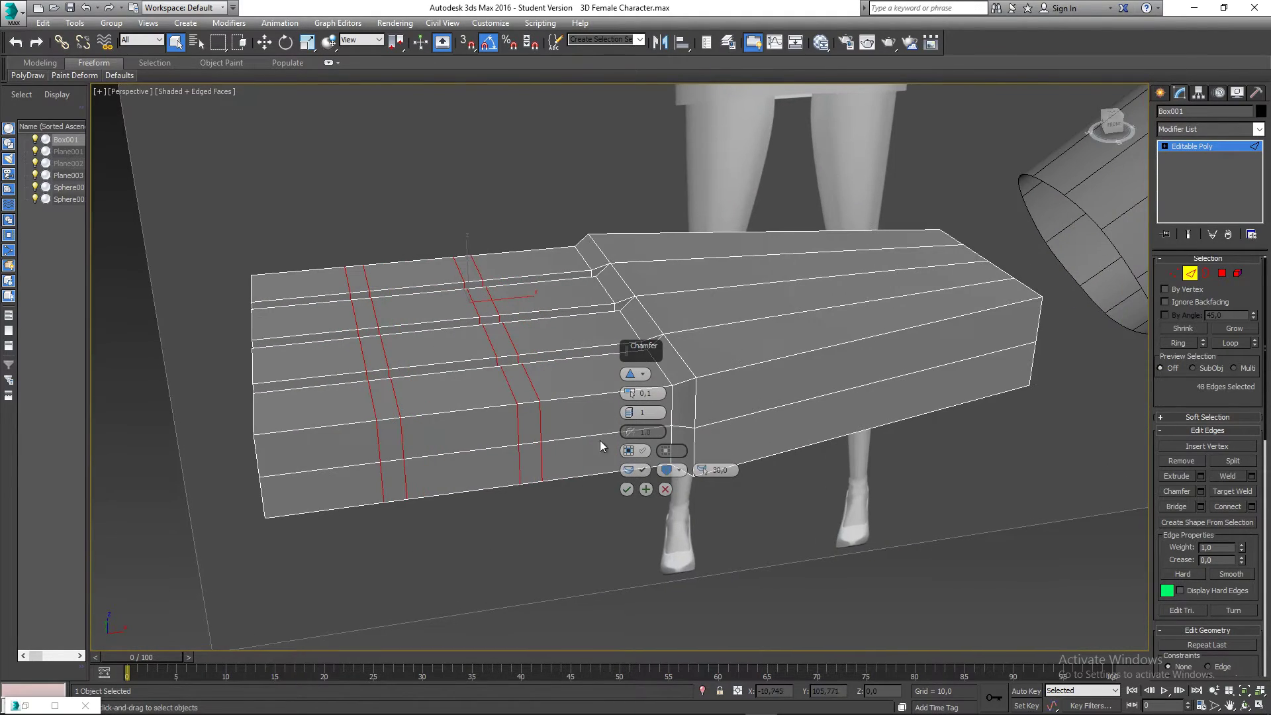
click(626, 489)
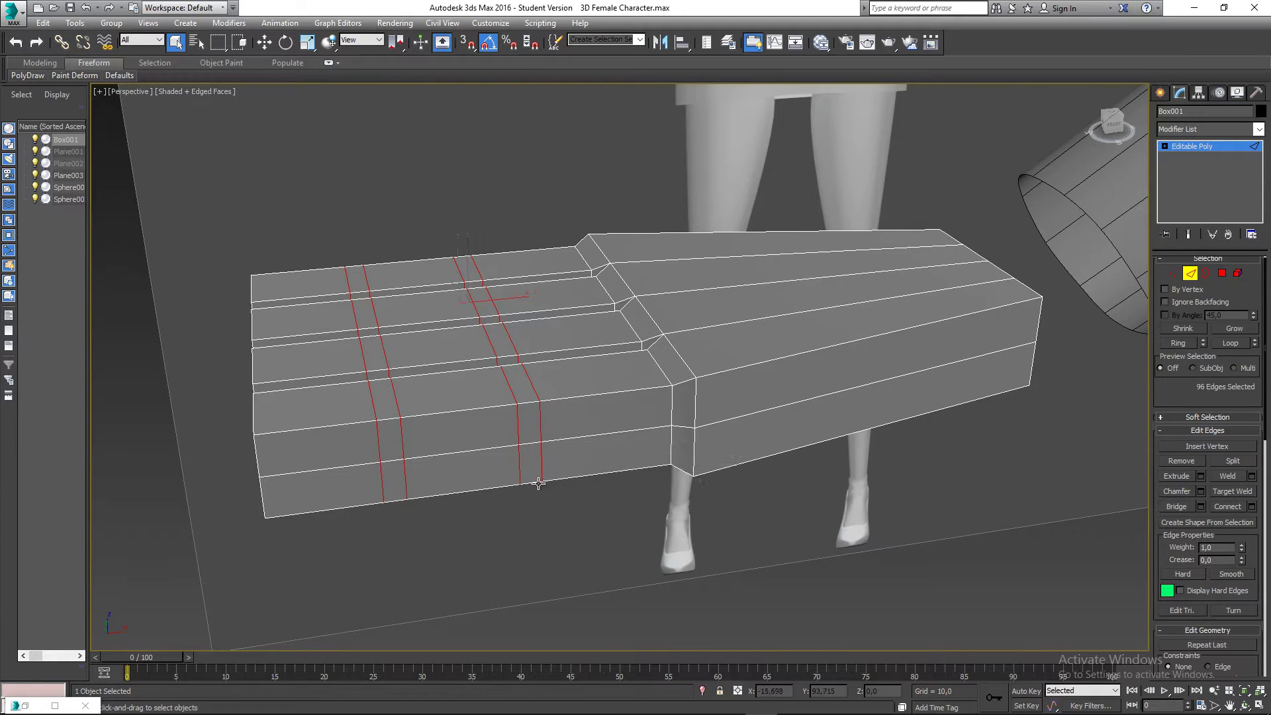
Select the rings of short edges across the chamfered joint nearest the palm on all four fingers
alt+middle_drag(539, 484, 521, 499)
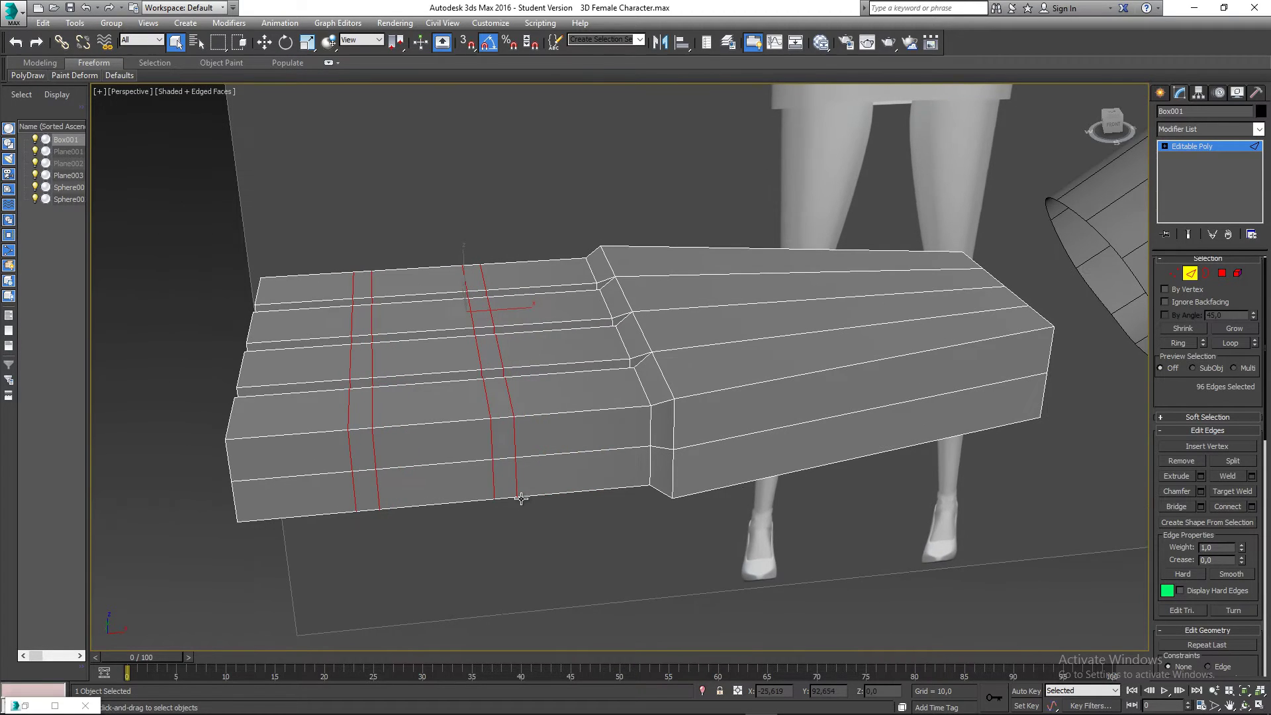
click(507, 418)
shift+click(507, 458)
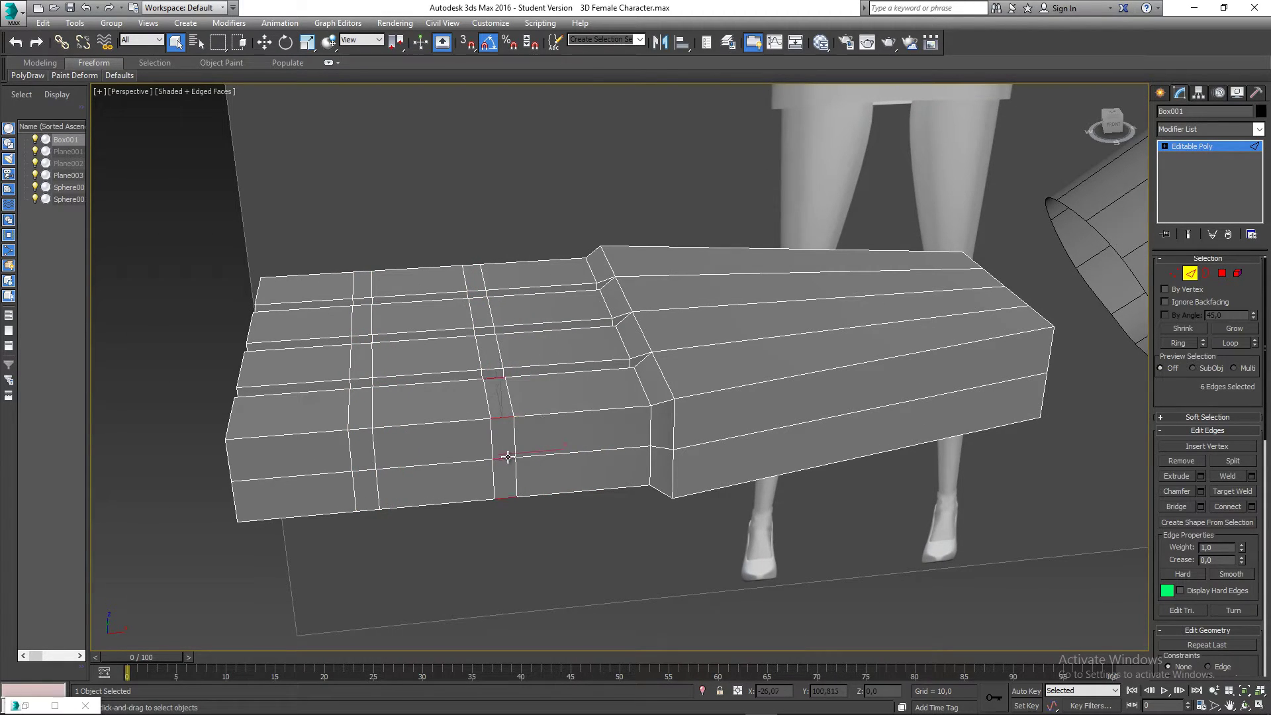
alt+middle_drag(506, 418, 504, 467)
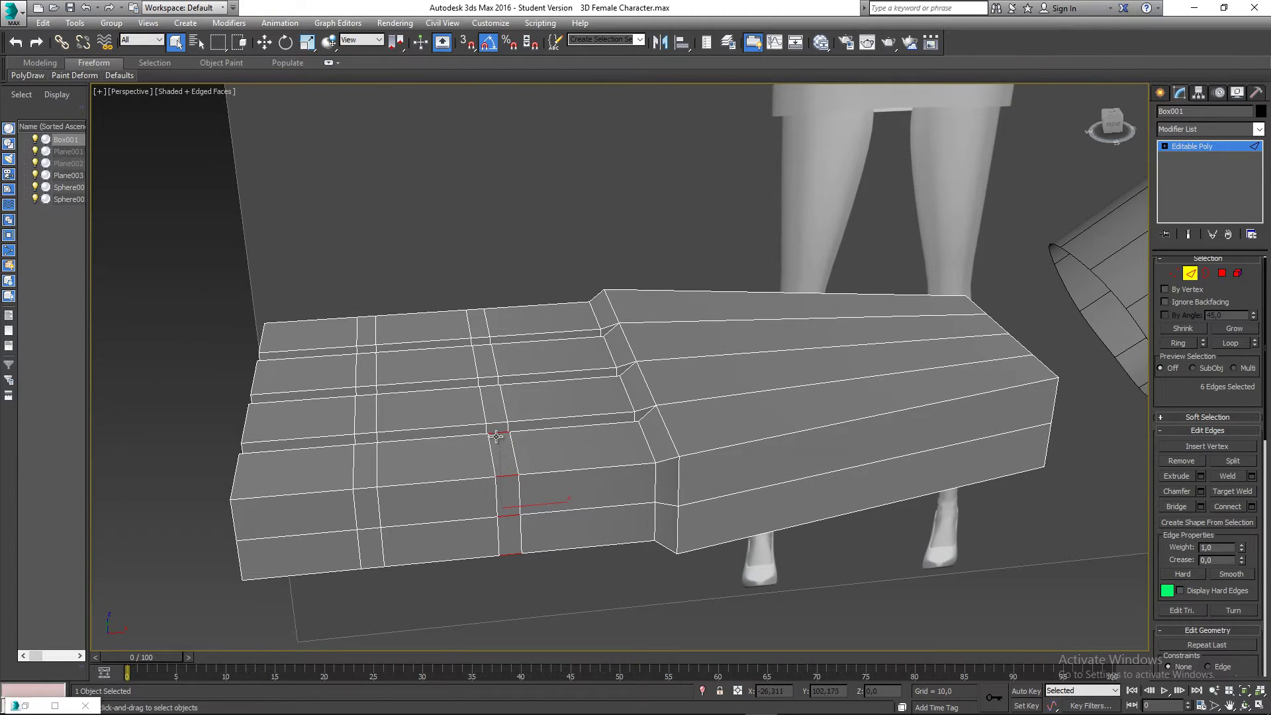
scroll(496, 437, up, 2)
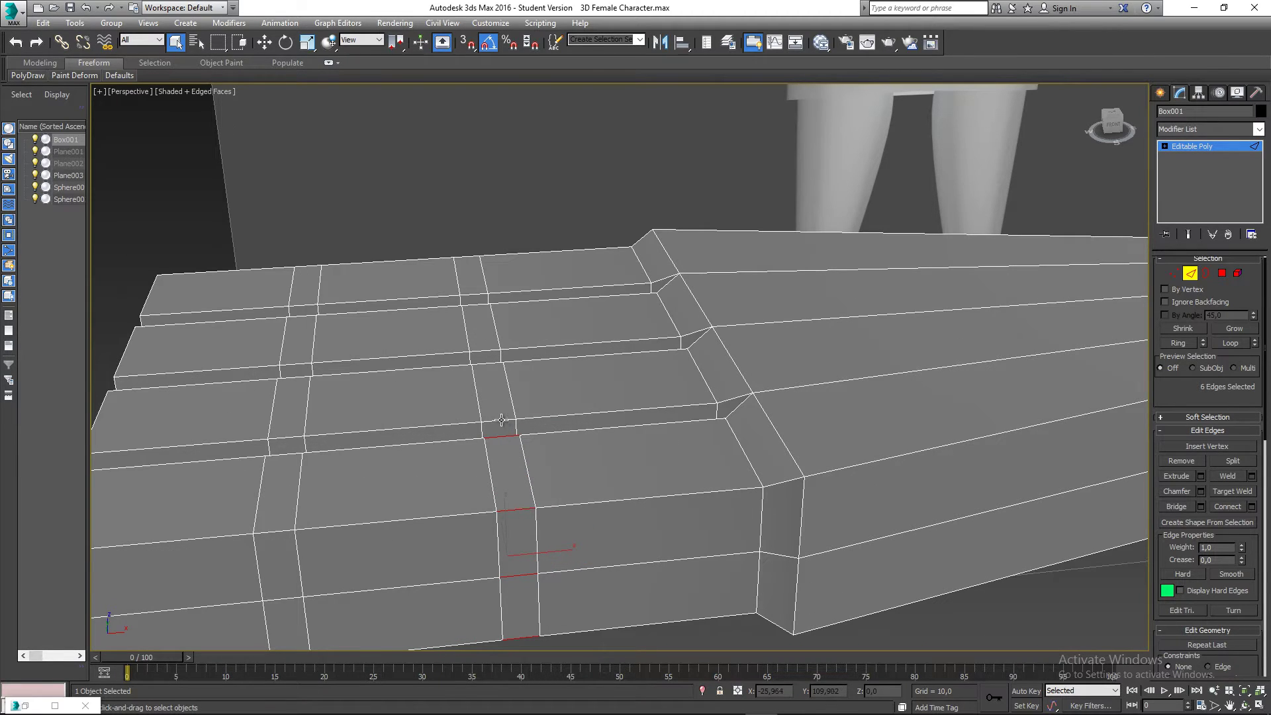
ctrl+click(501, 420)
shift+click(486, 364)
middle_drag(486, 364, 496, 390)
ctrl+click(496, 381)
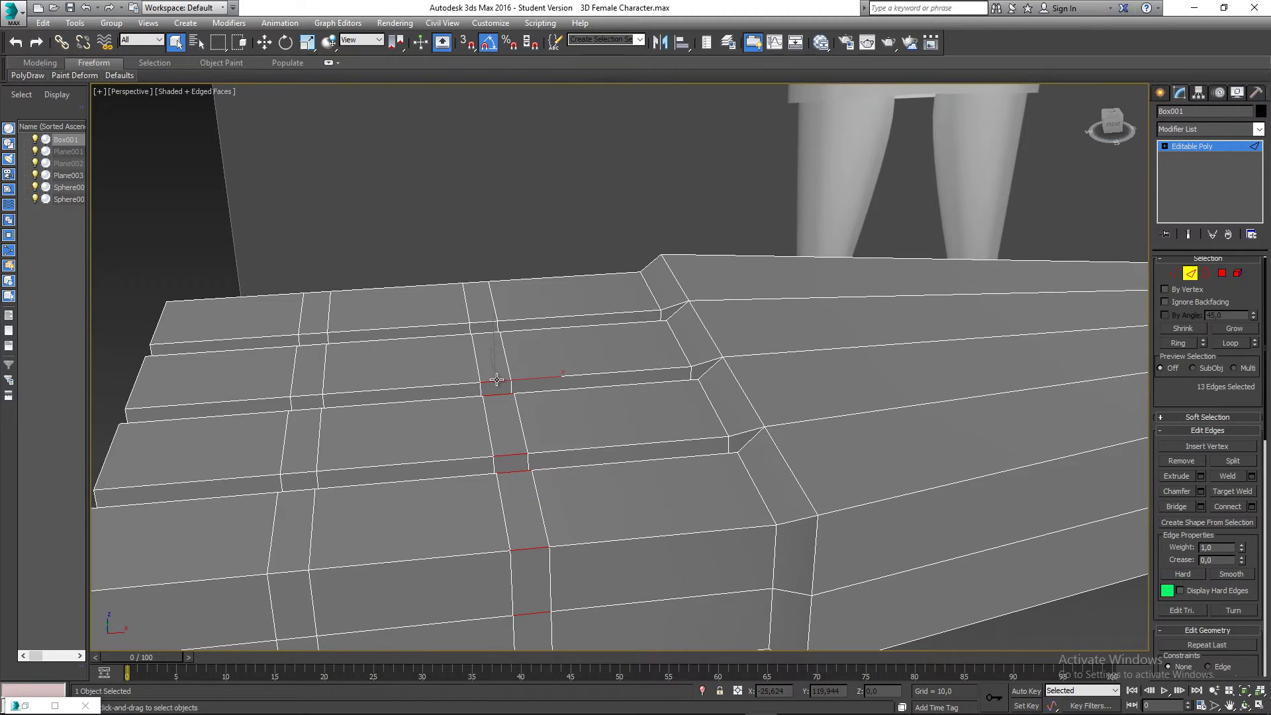
ctrl+click(485, 324)
shift+click(476, 283)
Add the rings of short edges across the chamfered joint nearest the fingertips on all four fingers to the selection
middle_drag(475, 331, 498, 331)
ctrl+click(451, 324)
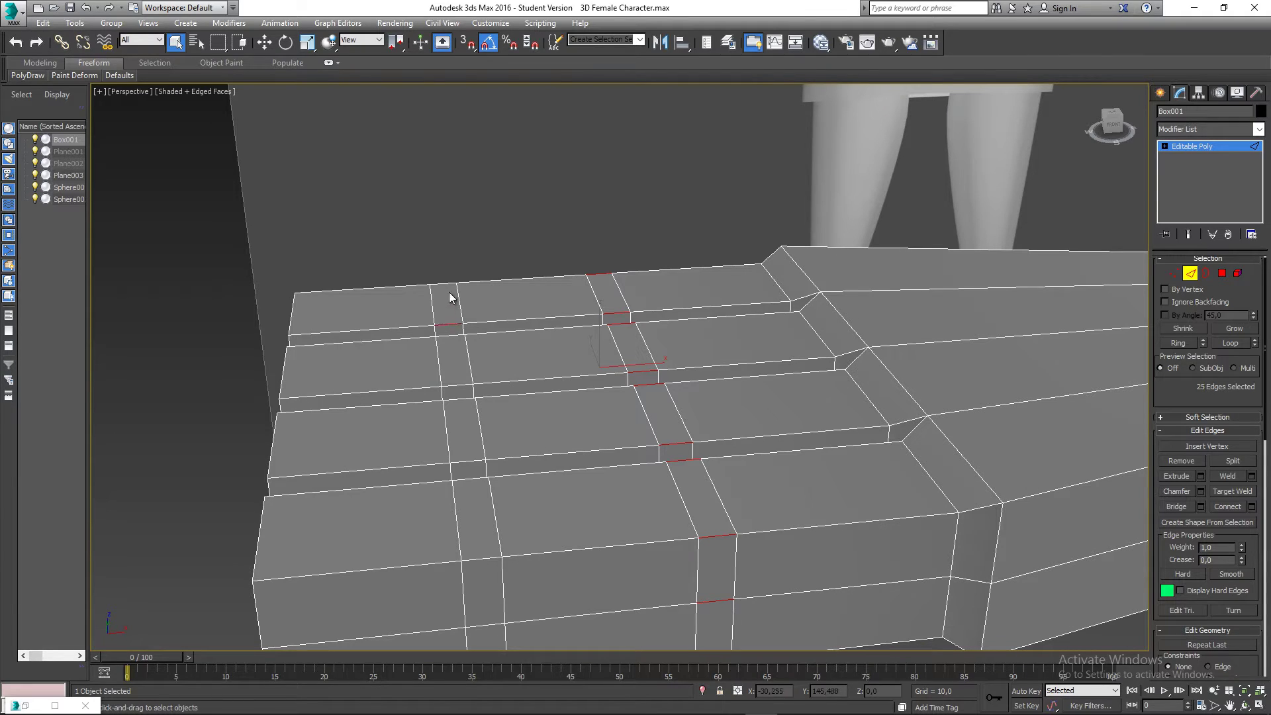
shift+click(445, 283)
middle_drag(461, 388, 460, 378)
key(F3)
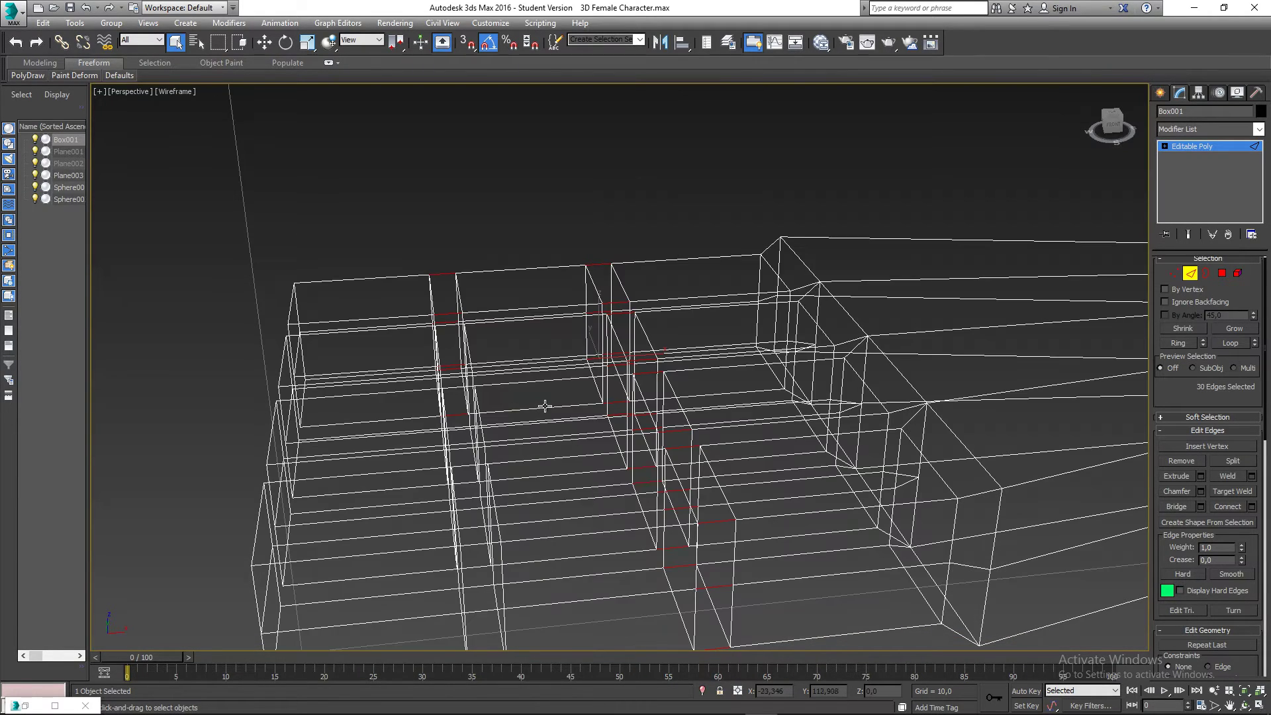
middle_drag(548, 406, 520, 411)
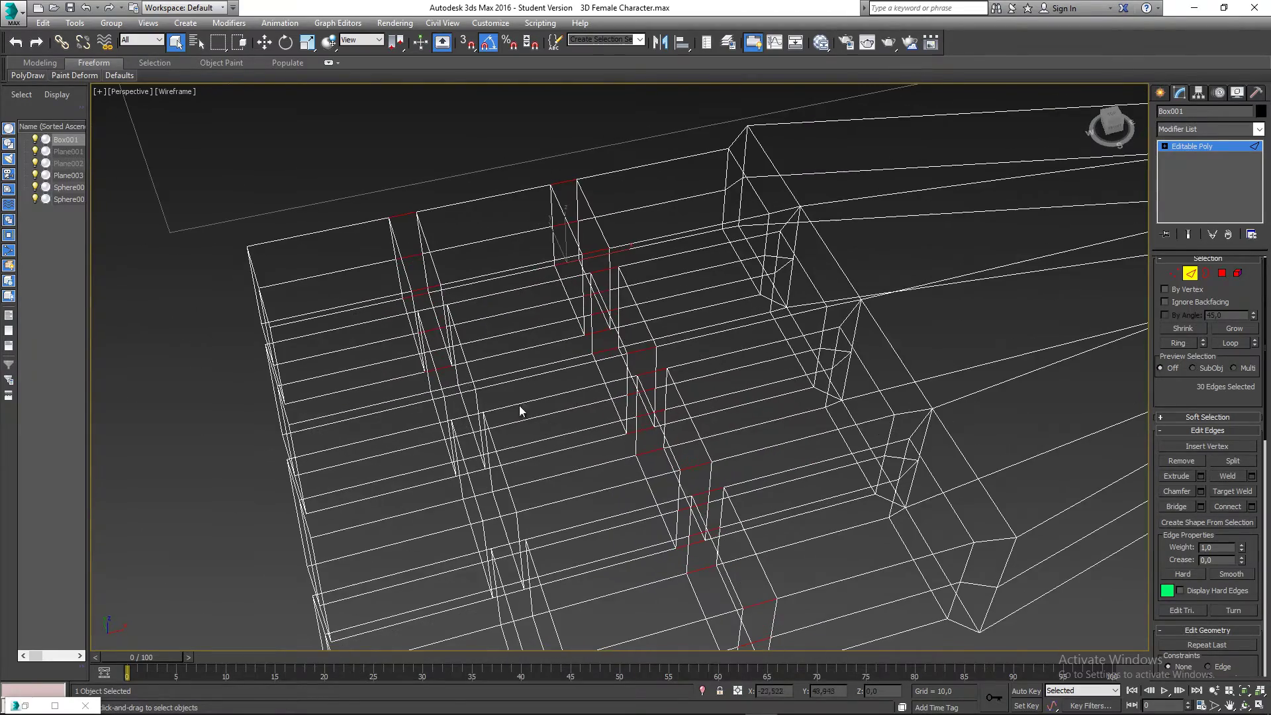
key(F3)
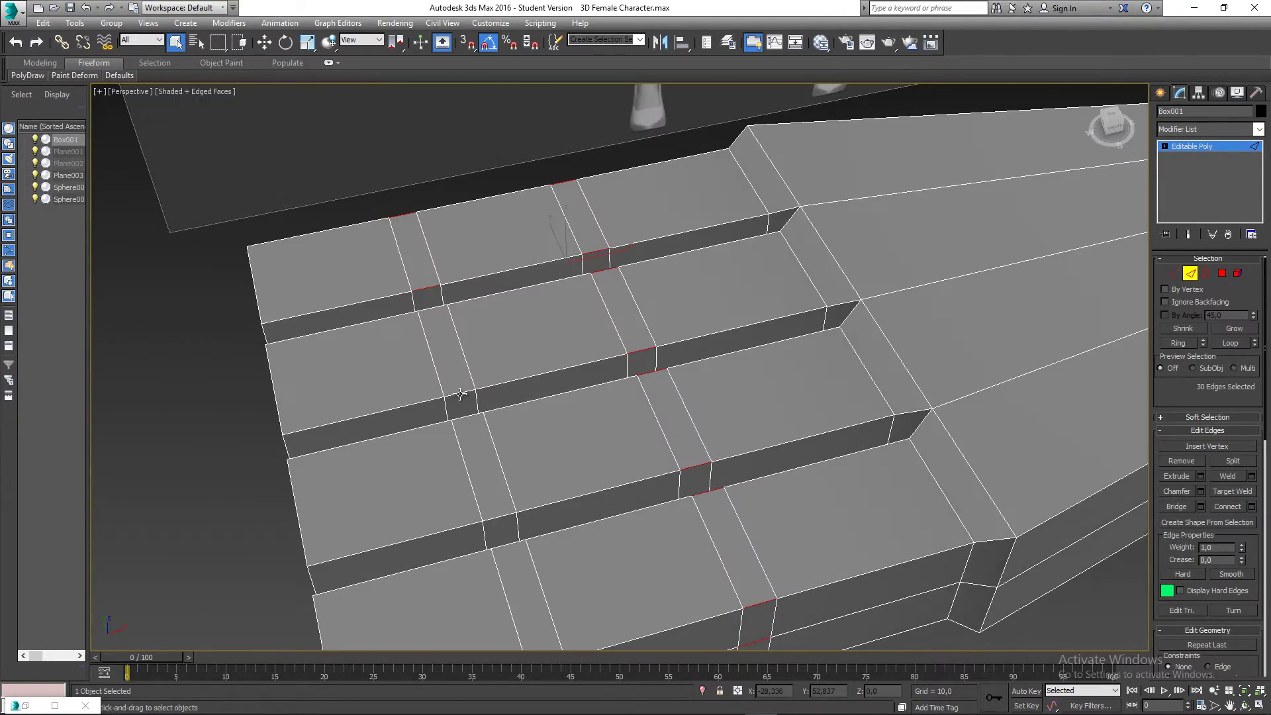
ctrl+click(460, 393)
alt+middle_drag(433, 309, 504, 397)
ctrl+click(511, 409)
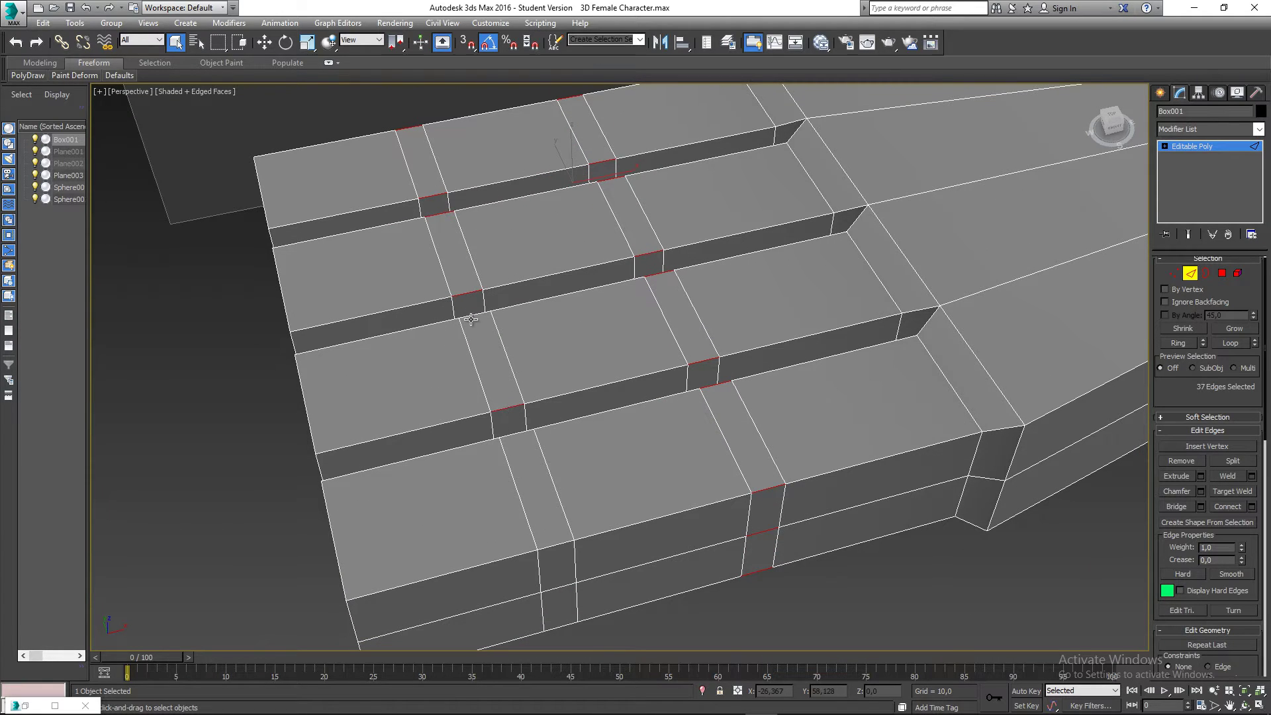
ctrl+click(471, 316)
ctrl+click(514, 431)
ctrl+click(558, 544)
Check the ring selection in wireframe, connect the edges with one segment, pinch 0 and slide 0, and clear the selection
alt+middle_drag(585, 548, 584, 525)
key(F3)
alt+middle_drag(634, 490, 837, 444)
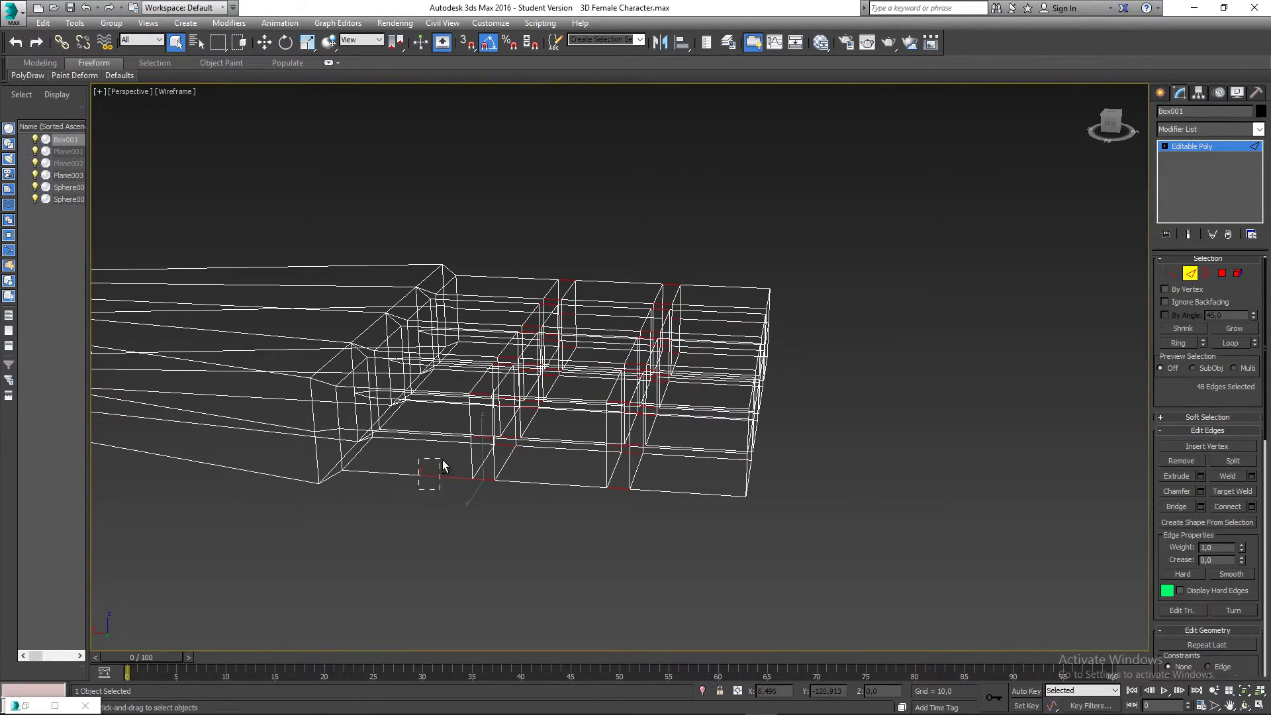
mouse_move(470, 496)
alt+middle_down()
mouse_move(590, 521)
mouse_move(394, 520)
alt+middle_up()
key(F3)
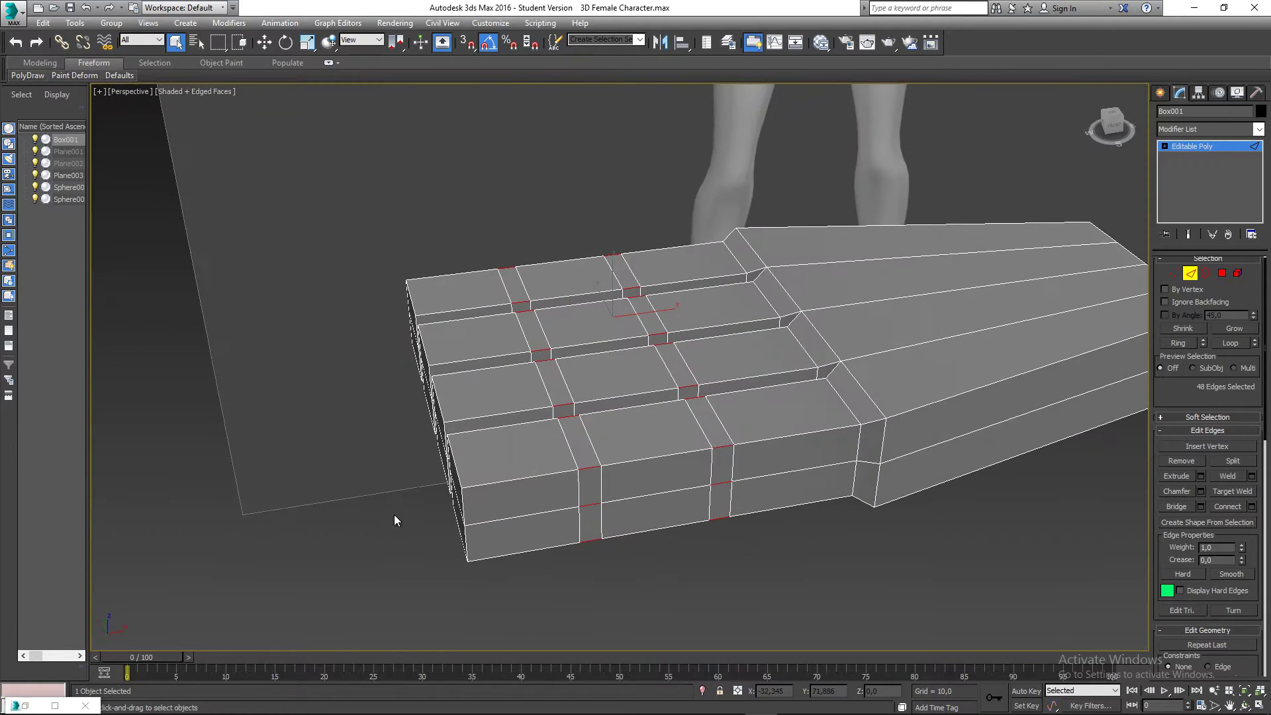
click(1251, 507)
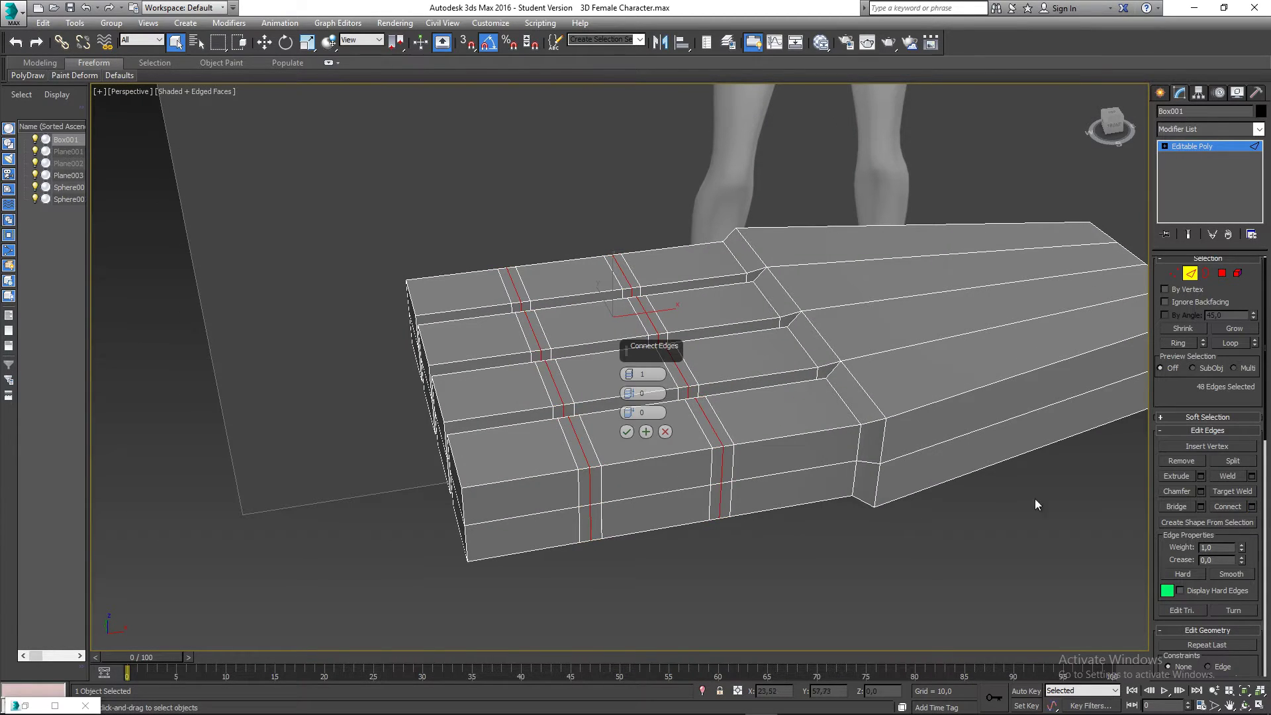
alt+middle_drag(867, 483, 695, 501)
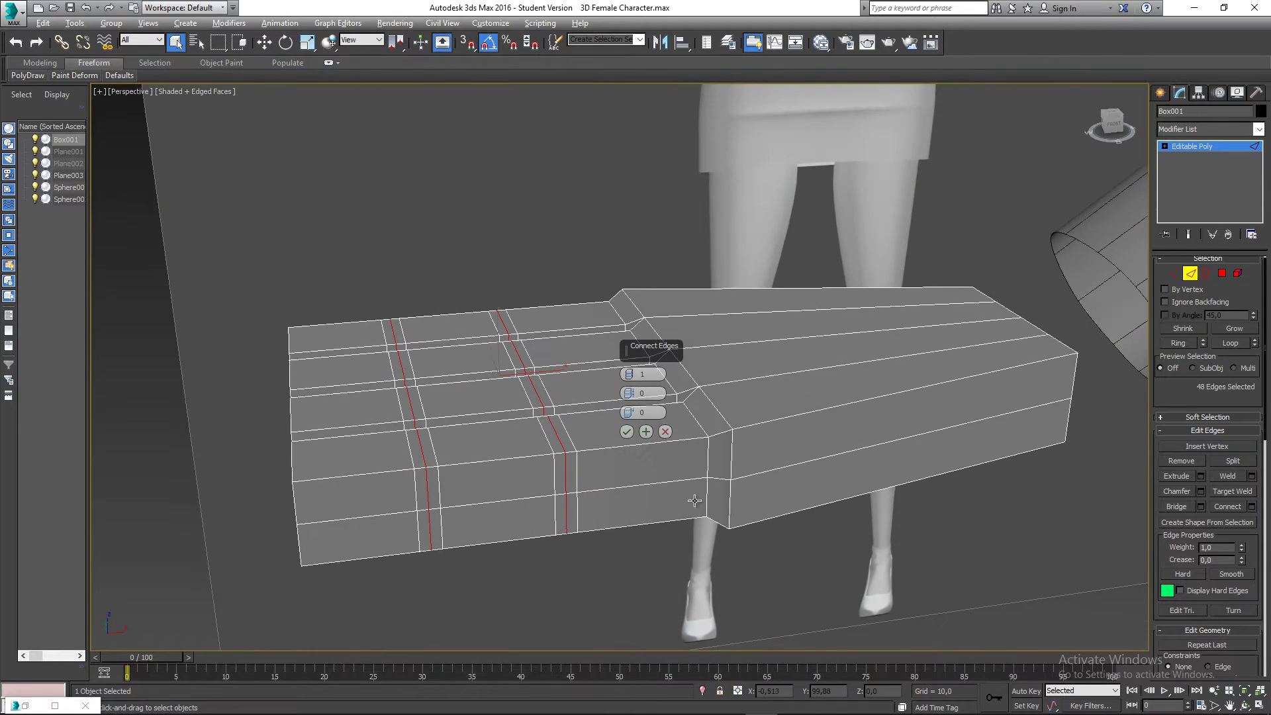
click(627, 431)
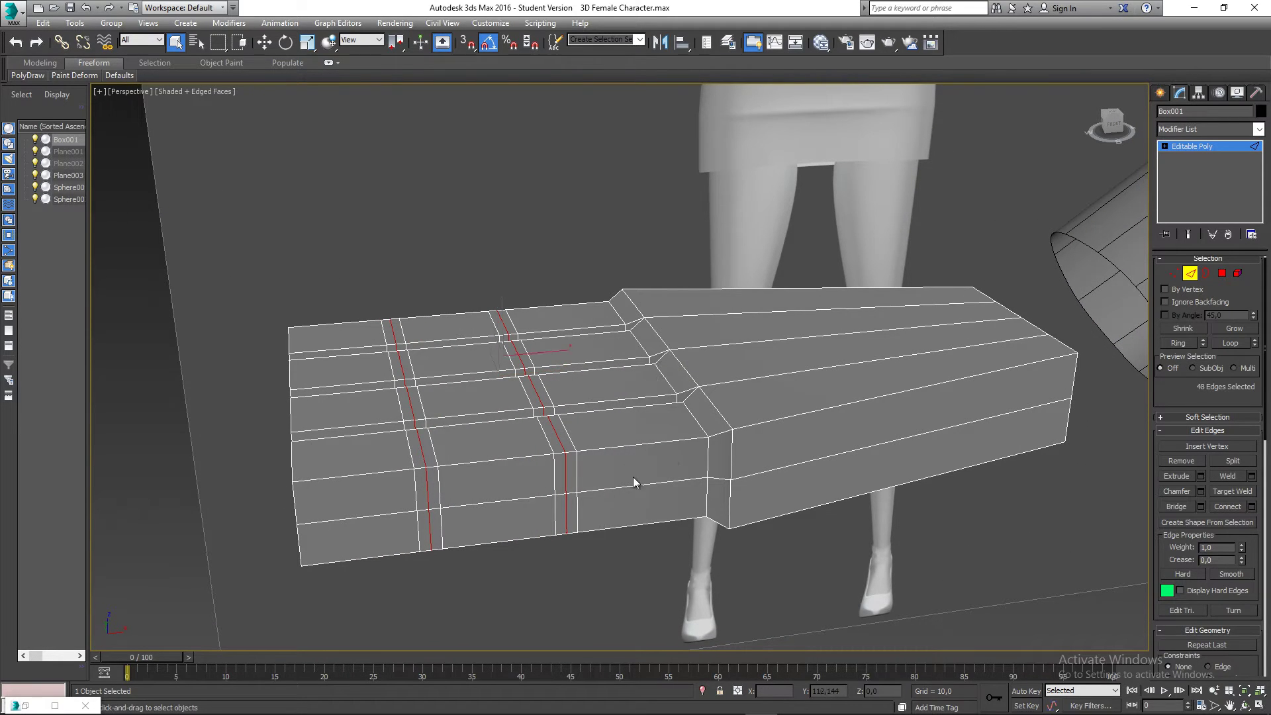
click(614, 542)
middle_drag(614, 542, 646, 514)
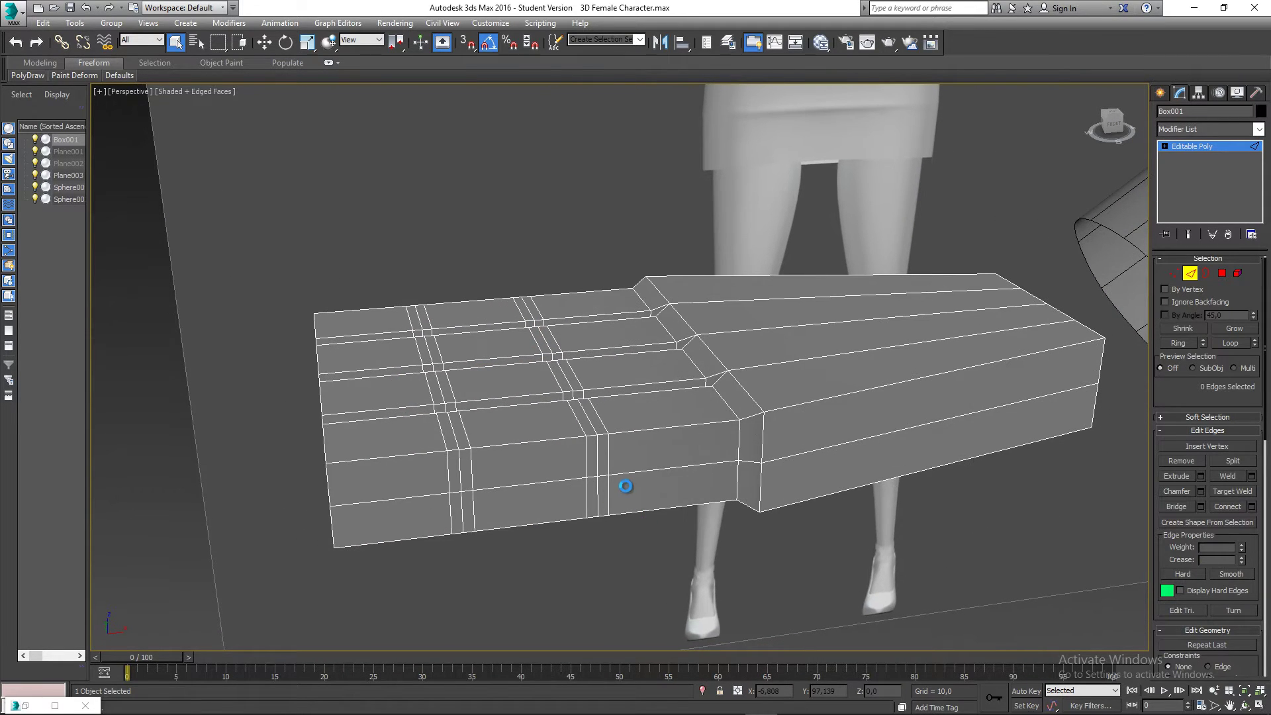
Switch the hand mesh to vertex editing and show it in the top view
alt+middle_drag(616, 459, 568, 447)
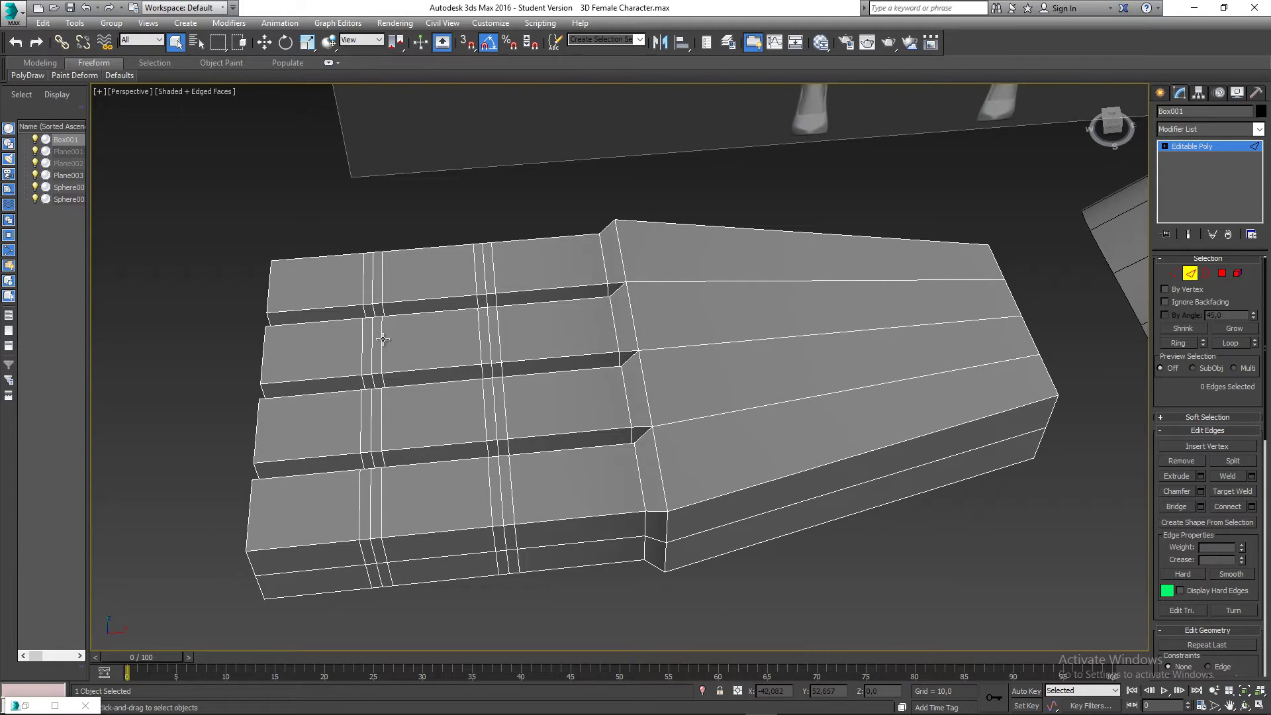
click(1174, 273)
middle_drag(503, 358, 611, 229)
key(t)
Examine the lengths, spacing and joint loops of the four fingers from above
scroll(584, 256, down, 2)
scroll(589, 299, up, 2)
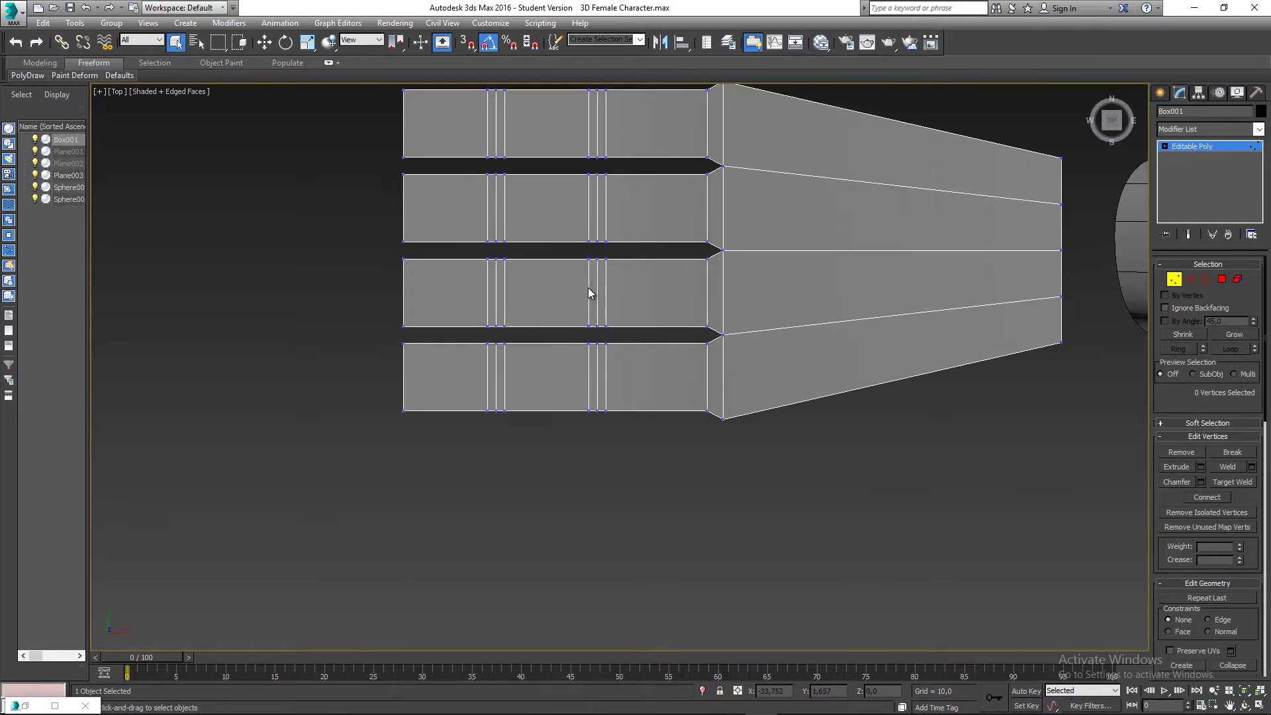
middle_drag(591, 293, 587, 327)
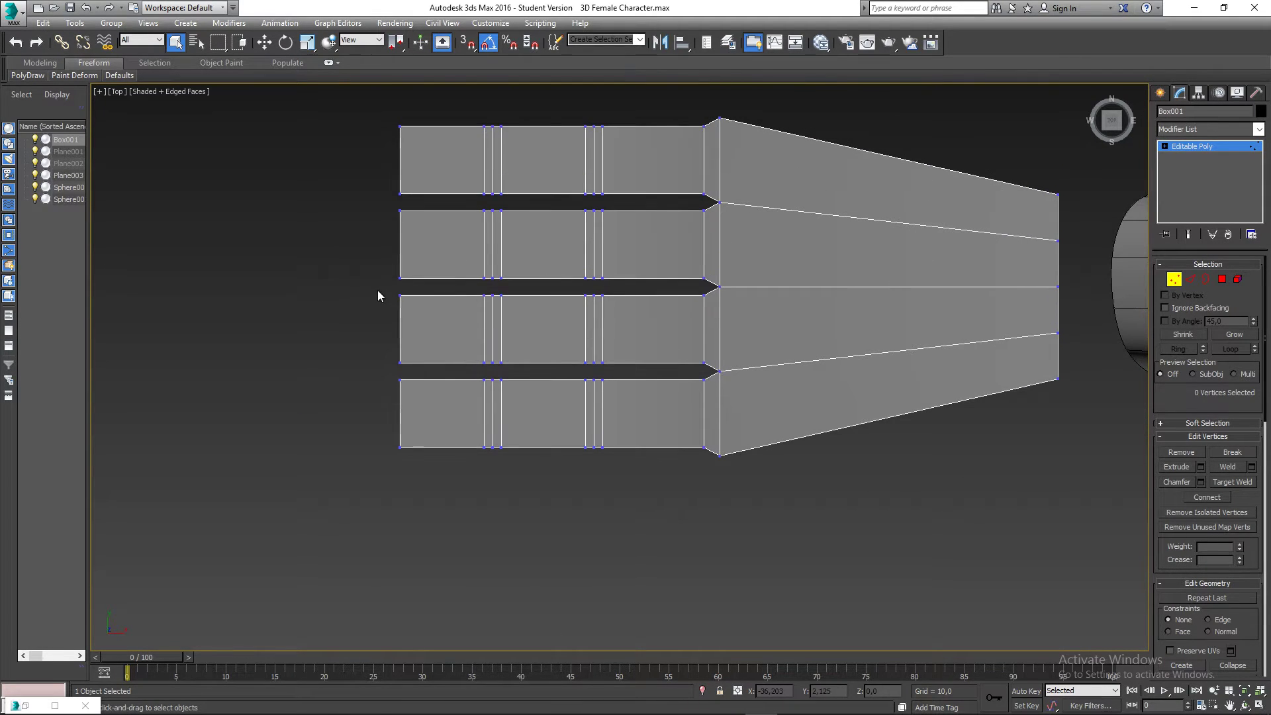
middle_drag(449, 385, 407, 420)
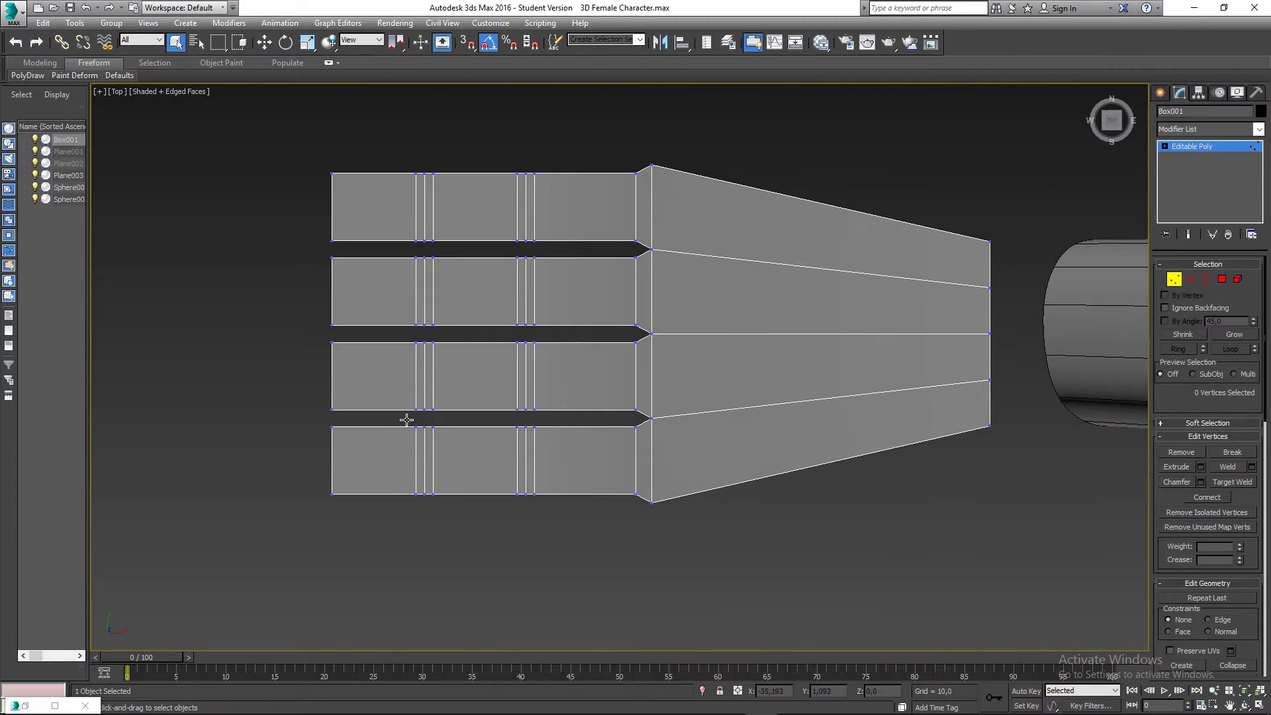
drag(376, 521, 376, 520)
click(383, 140)
middle_drag(423, 172, 435, 178)
middle_drag(337, 389, 369, 372)
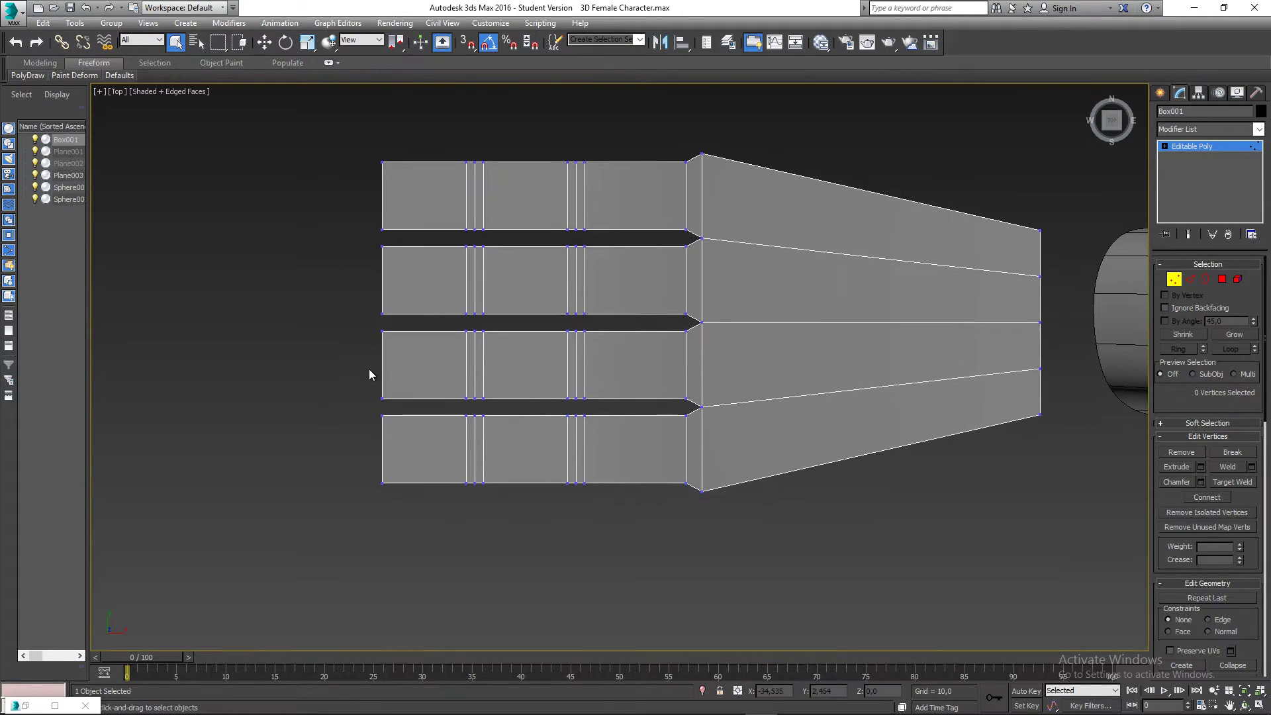
middle_drag(465, 366, 467, 338)
middle_drag(578, 370, 645, 314)
Return to the perspective view and examine the hand's size and position against the arm and the reference image
key(p)
scroll(590, 366, down, 5)
scroll(482, 344, up, 3)
middle_drag(482, 344, 408, 282)
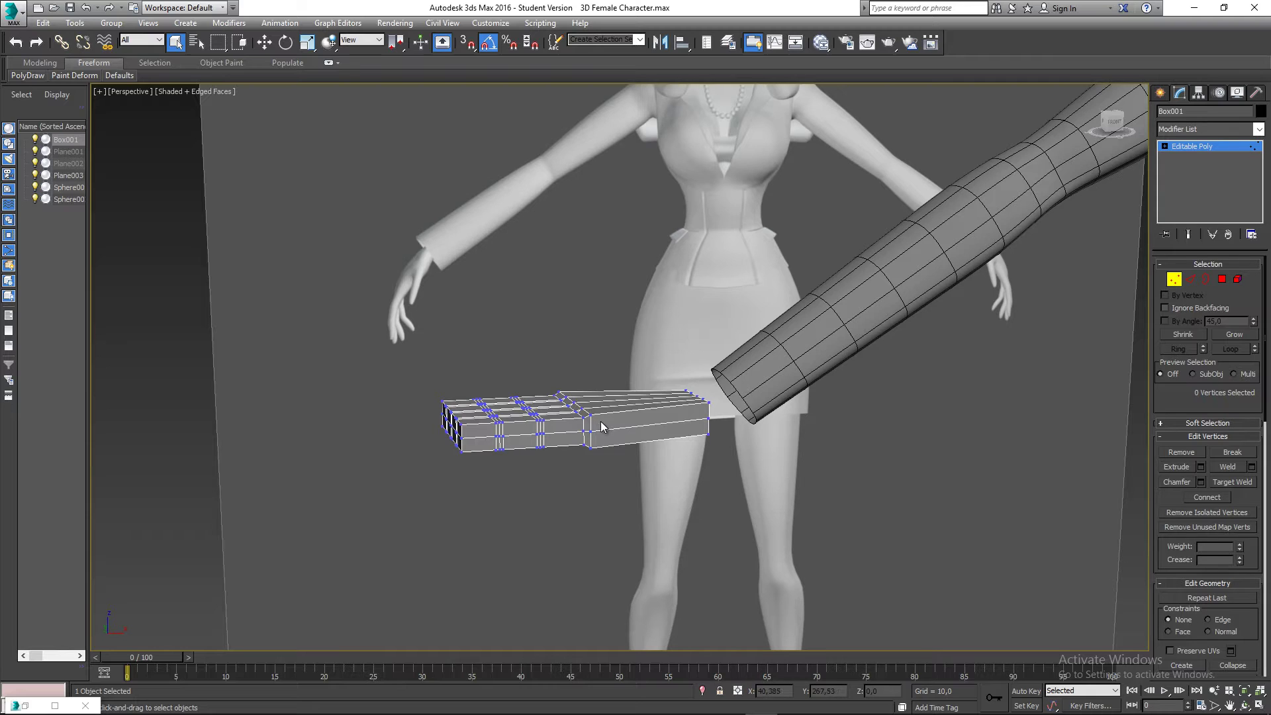
alt+middle_drag(518, 435, 477, 457)
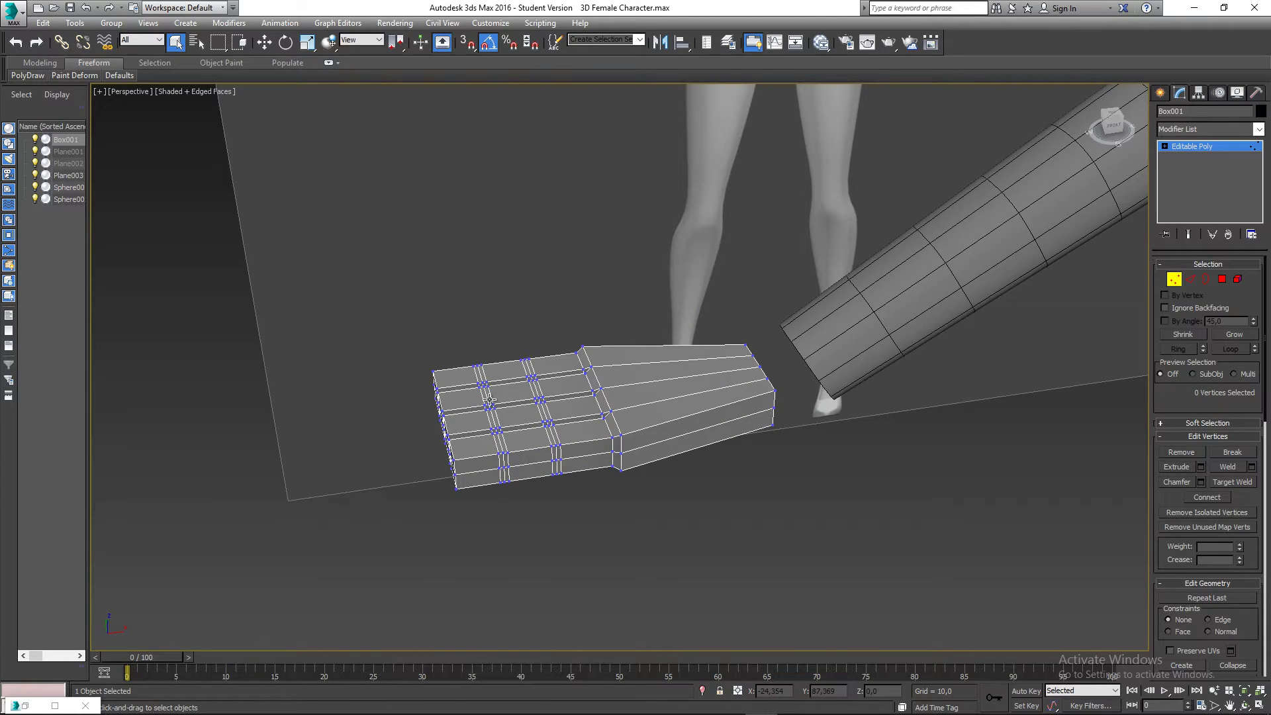
scroll(481, 379, down, 3)
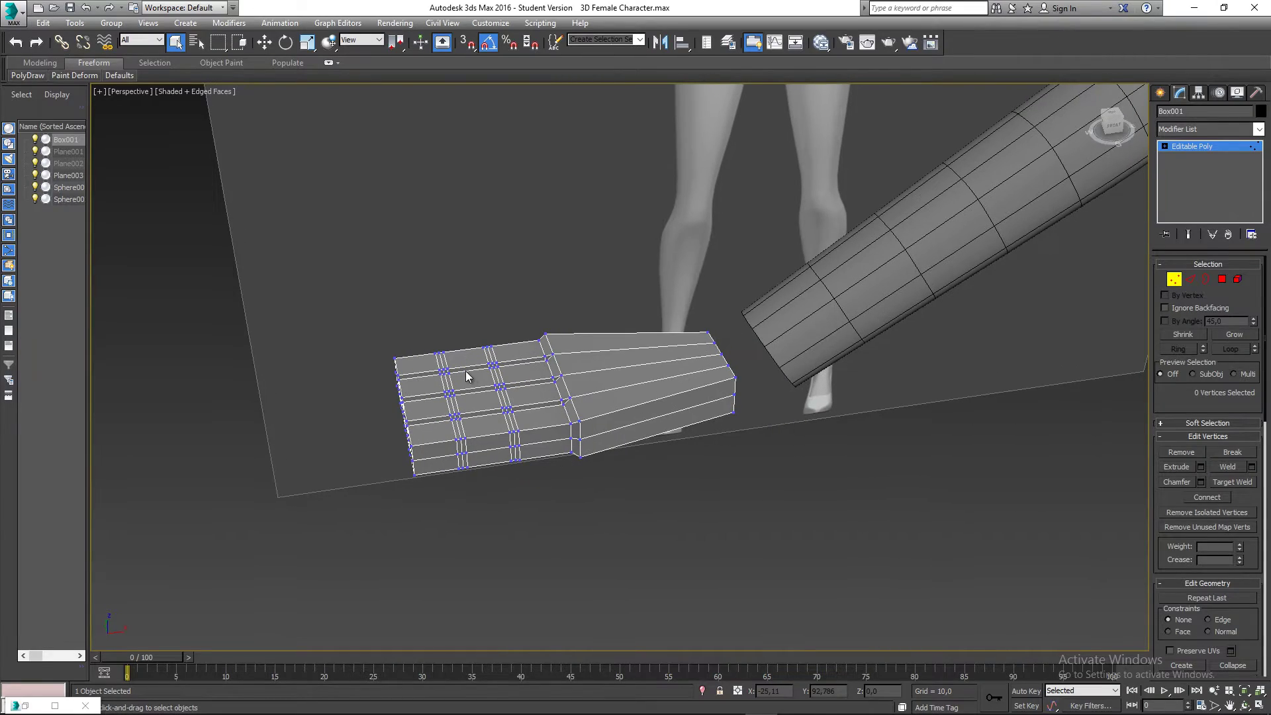
scroll(535, 384, down, 5)
scroll(535, 384, up, 5)
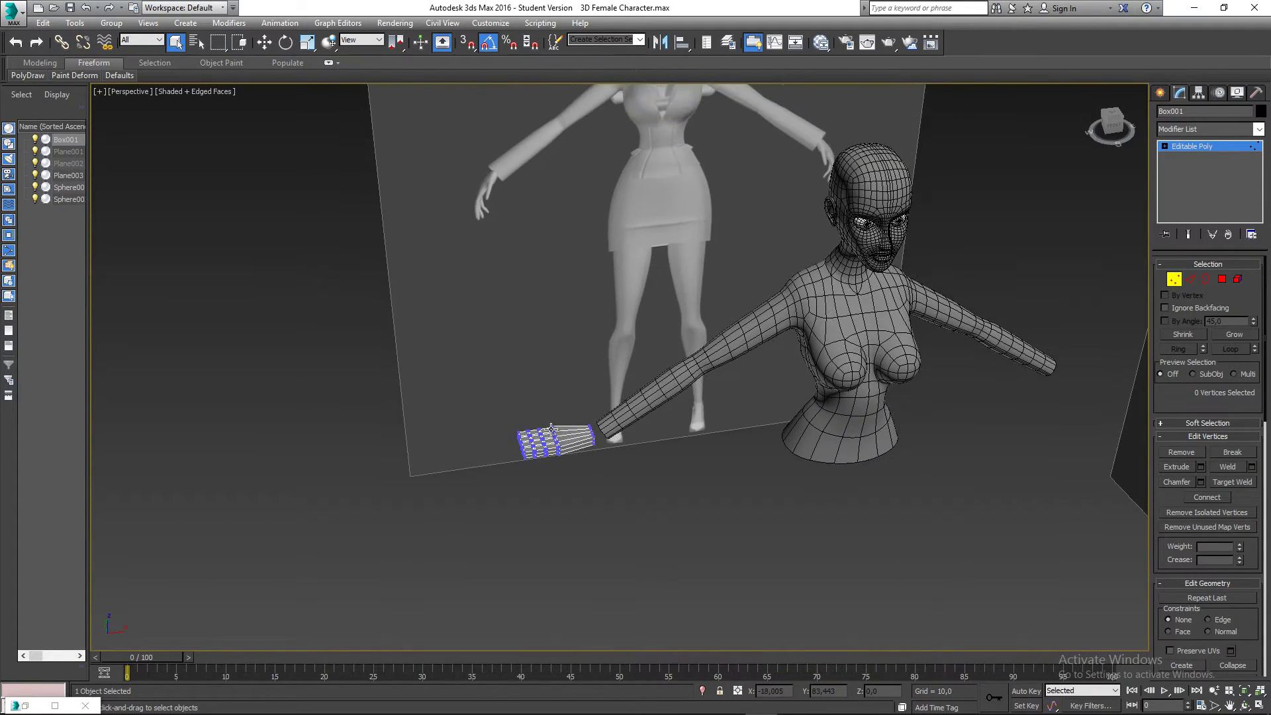
scroll(596, 438, up, 3)
alt+middle_drag(594, 434, 568, 432)
middle_drag(848, 315, 761, 331)
alt+middle_drag(761, 331, 880, 349)
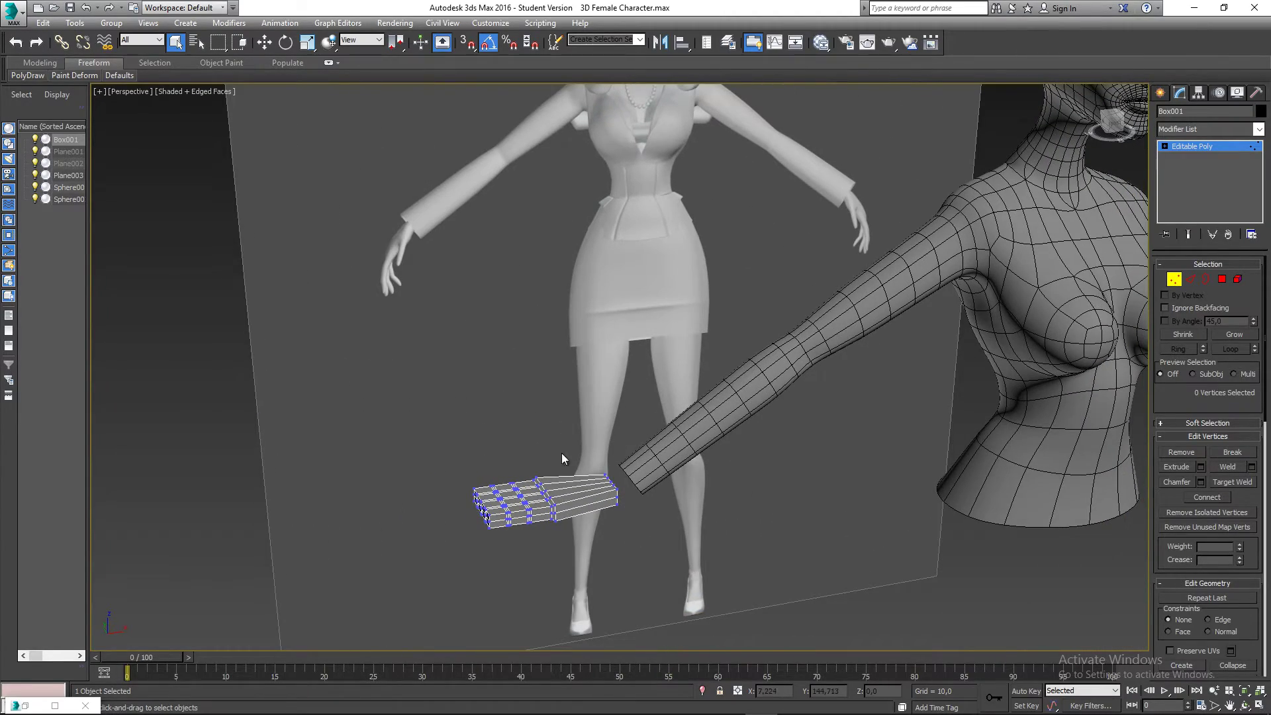
alt+middle_drag(573, 446, 521, 434)
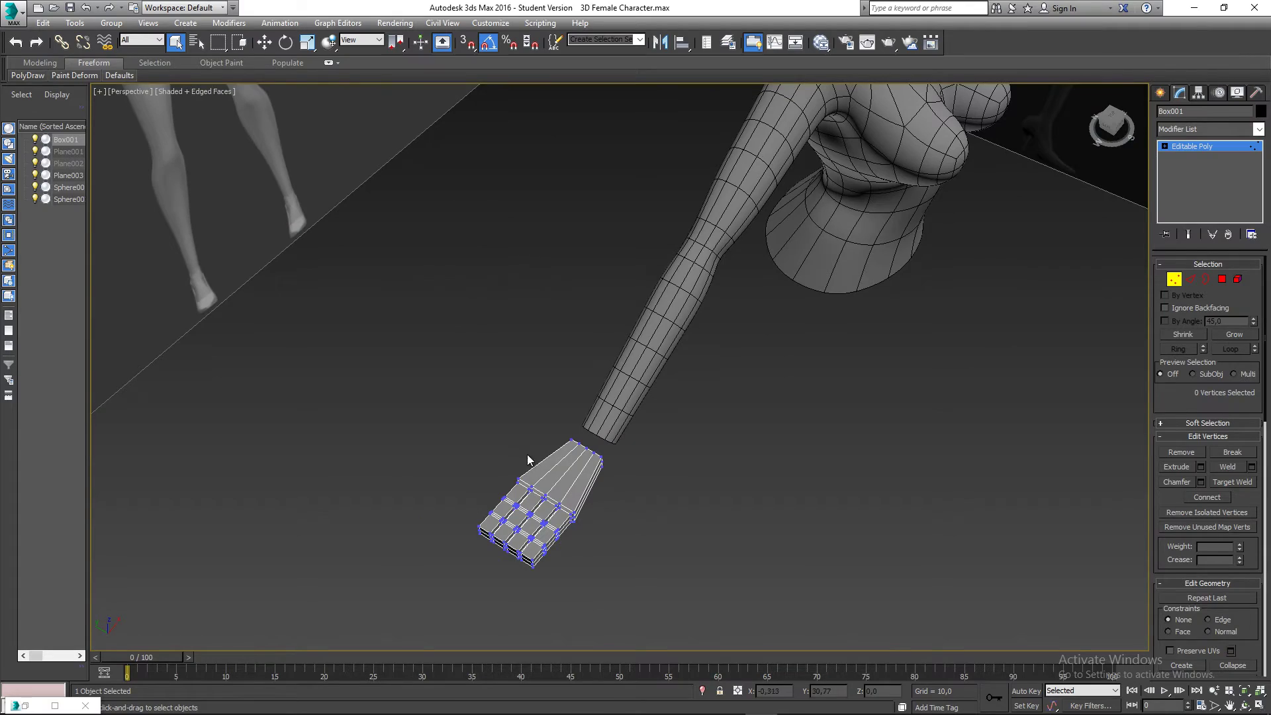
In the top view, shorten the index finger, lowest of the four, by shifting its vertices beyond the base about 0.3 units towards the palm
alt+middle_drag(624, 478, 459, 255)
alt+middle_drag(533, 391, 427, 263)
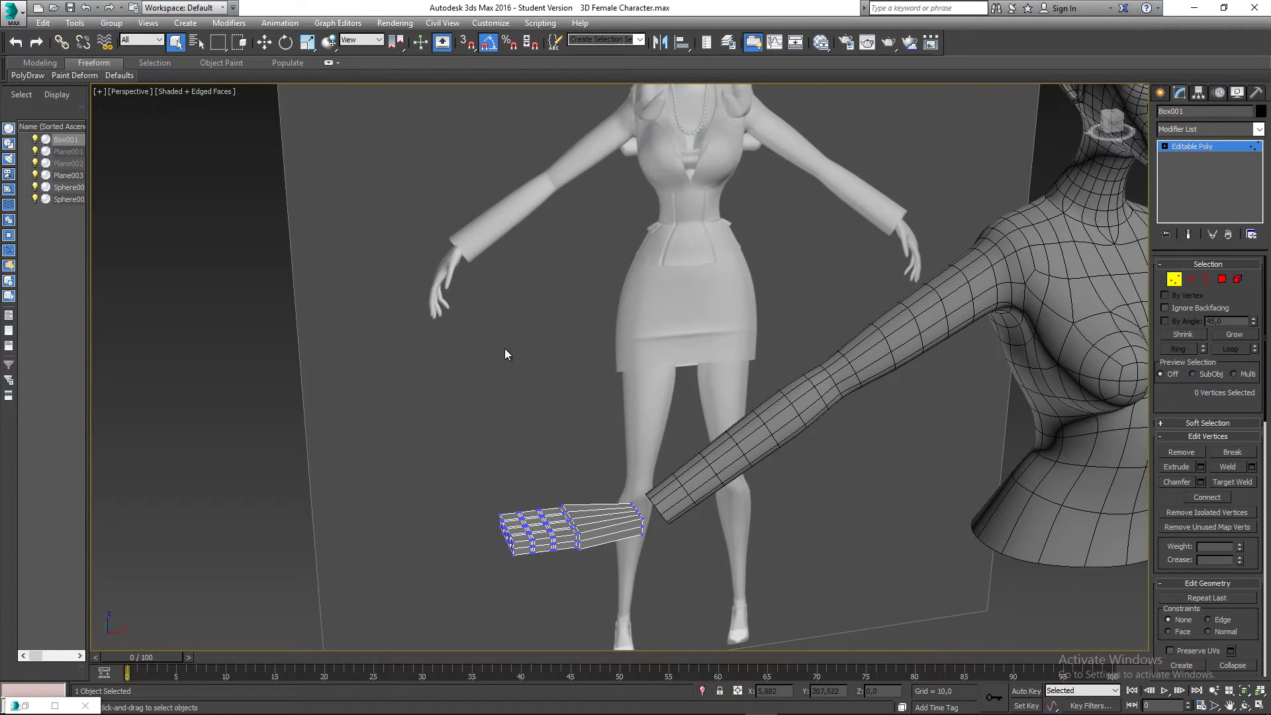
middle_drag(643, 496, 596, 440)
scroll(509, 453, up, 4)
scroll(508, 452, down, 2)
key(t)
scroll(462, 415, up, 3)
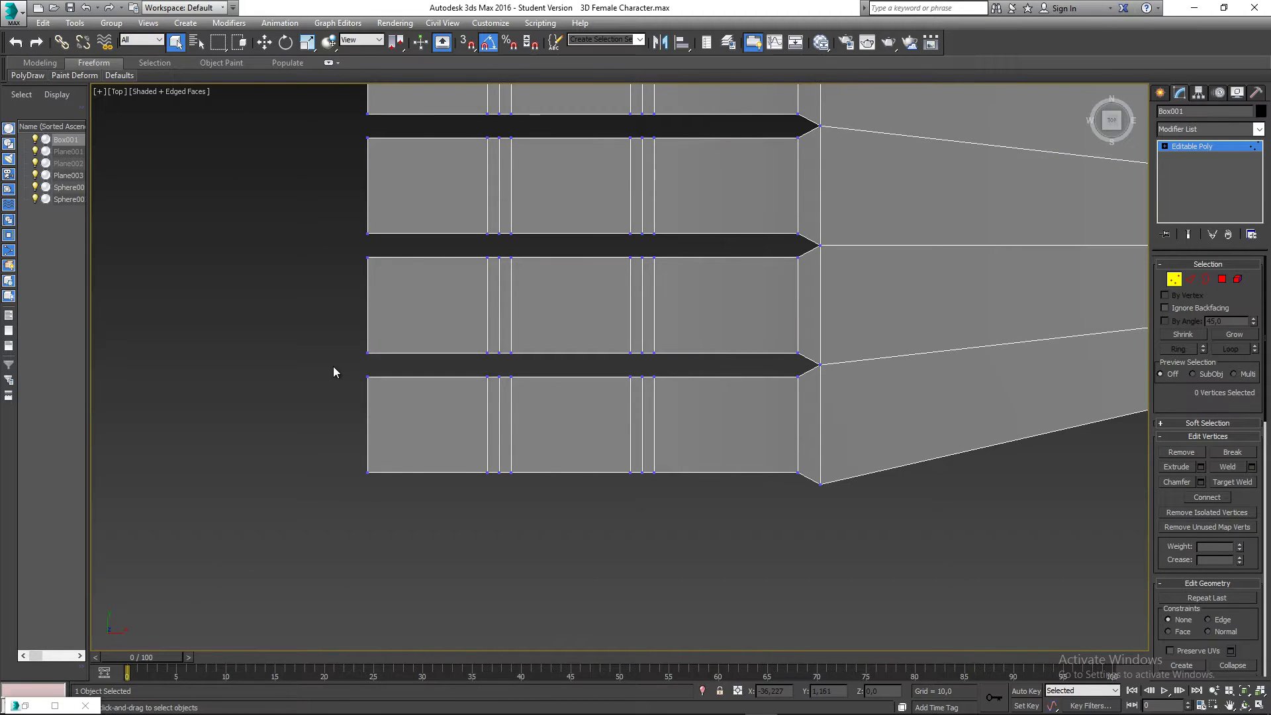
drag(712, 495, 717, 510)
drag(594, 452, 724, 496)
middle_drag(556, 466, 542, 459)
key(w)
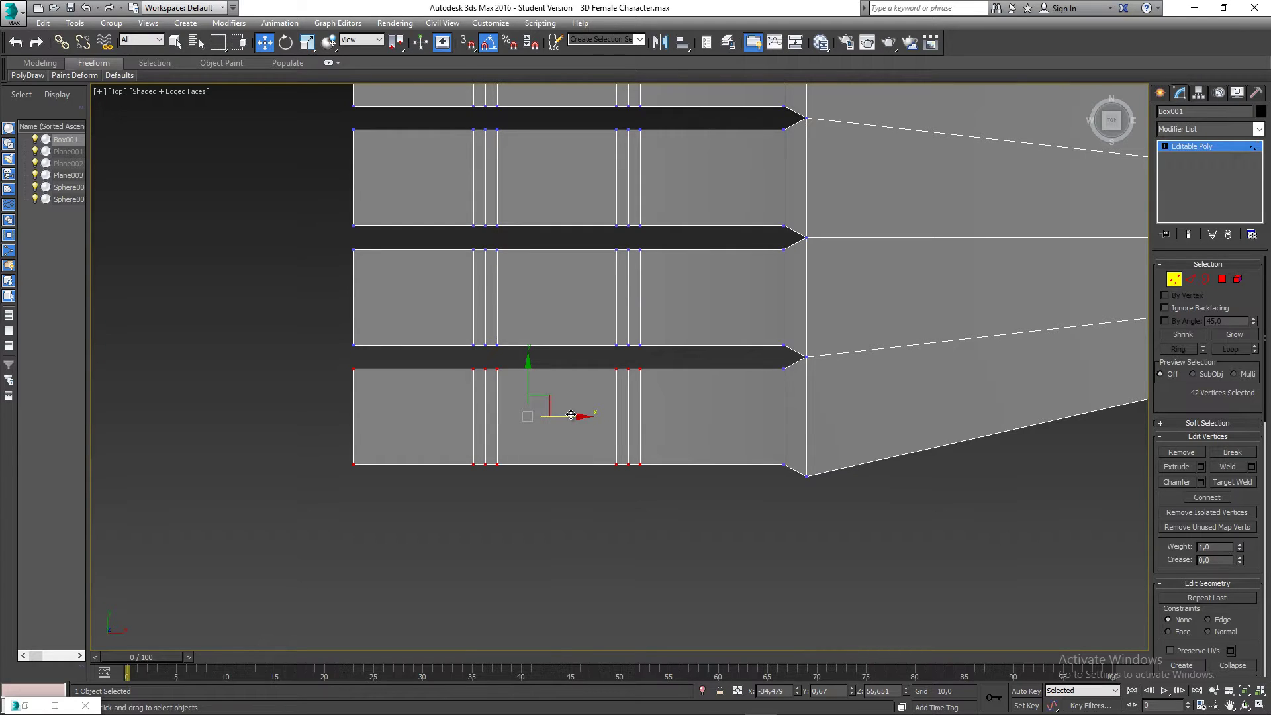
drag(572, 415, 606, 417)
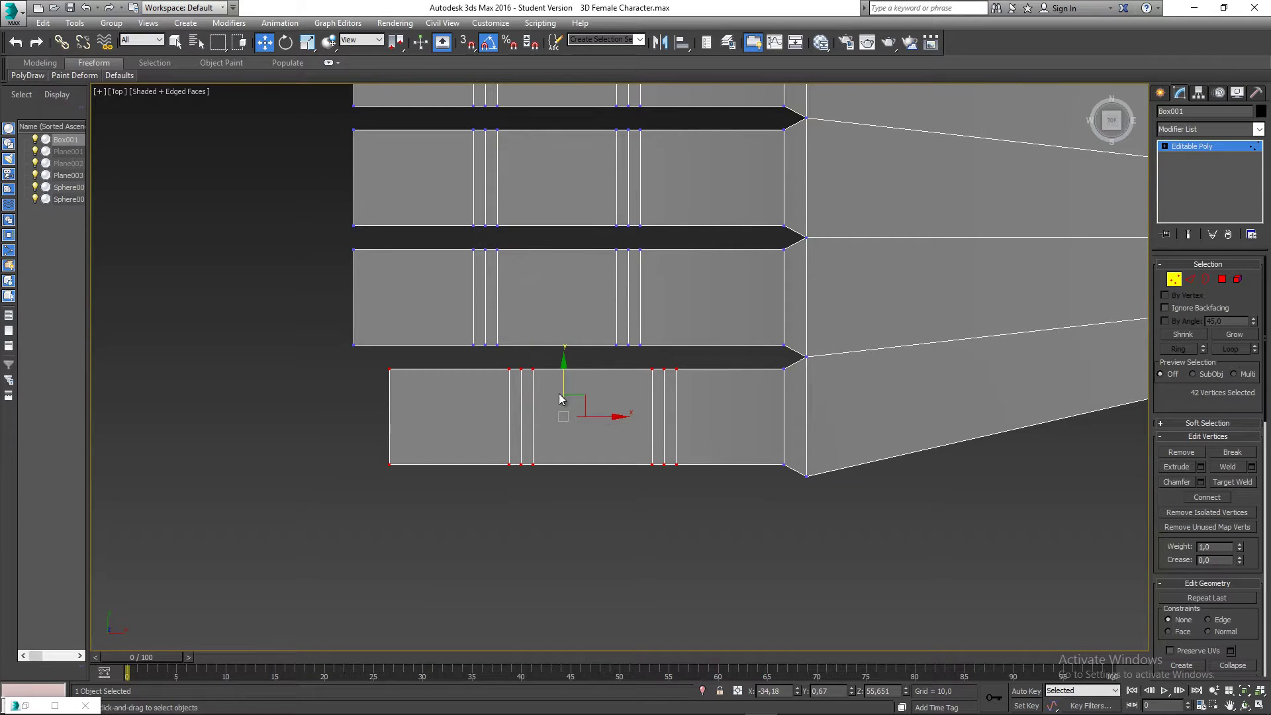
Shorten the ring finger, second from the uppermost, by moving its tip and joint vertices about 0.23 units towards the palm
middle_drag(559, 399, 554, 424)
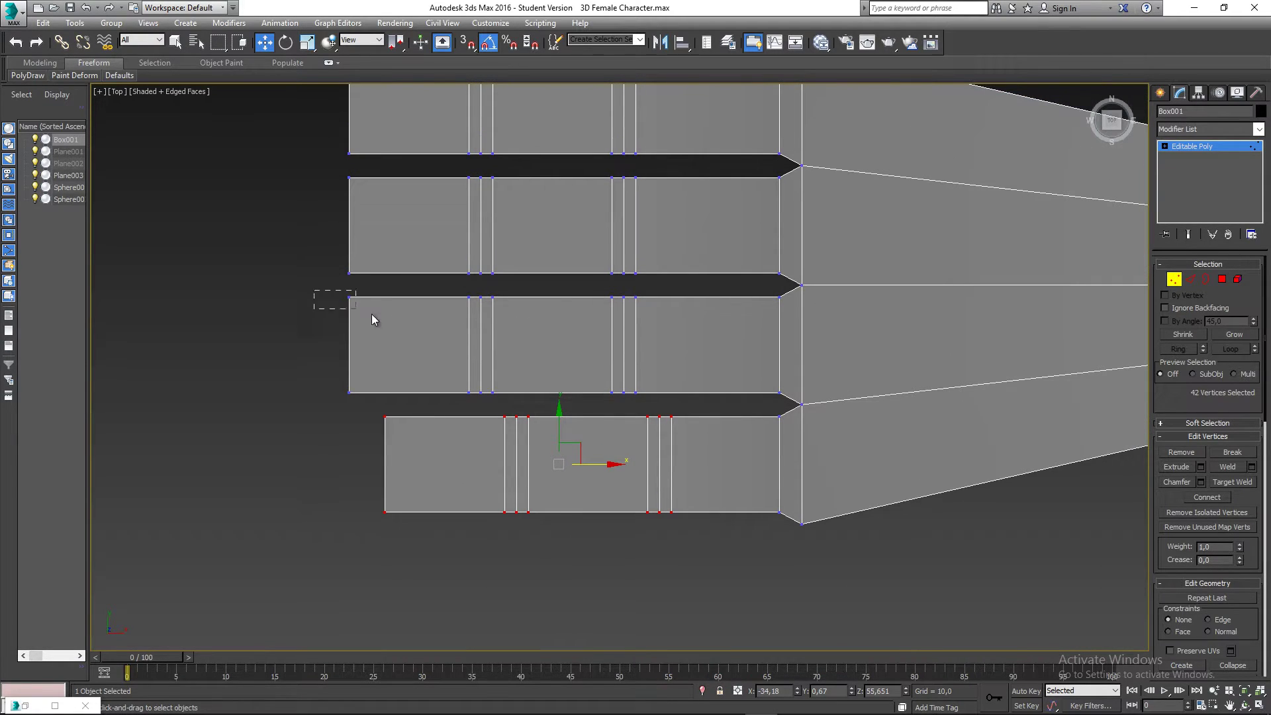
drag(652, 360, 707, 402)
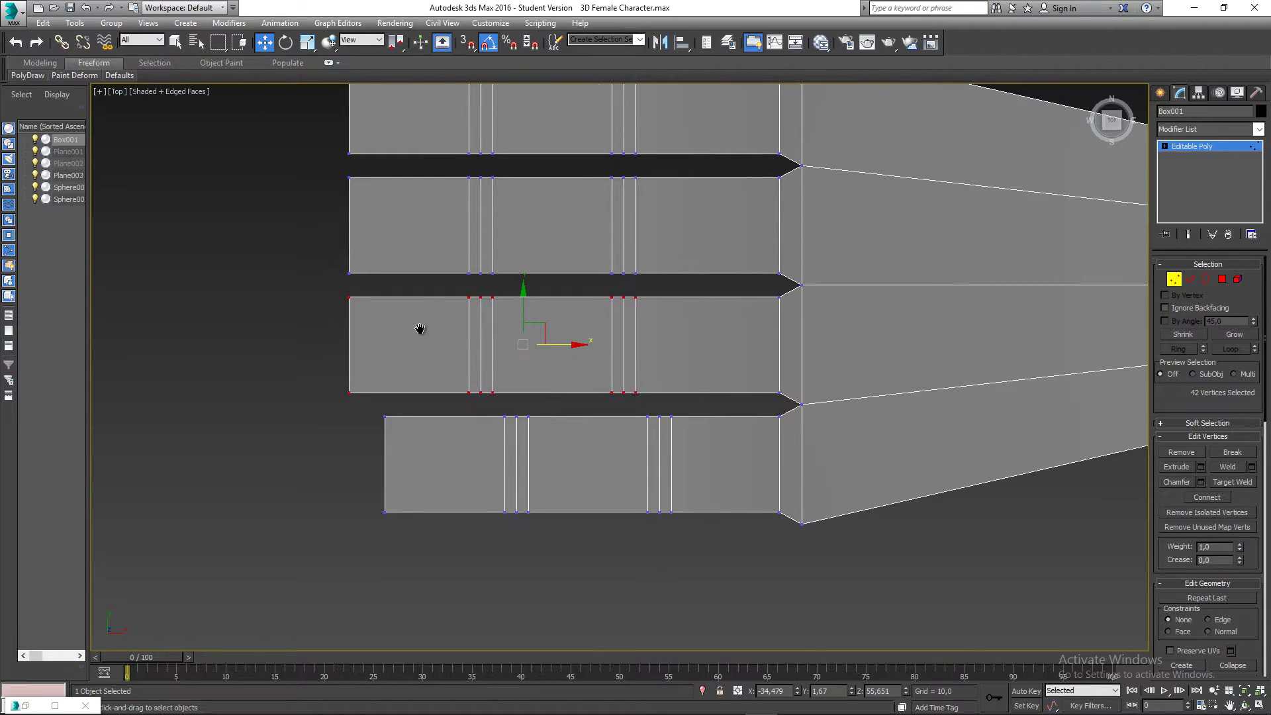
middle_drag(420, 329, 410, 381)
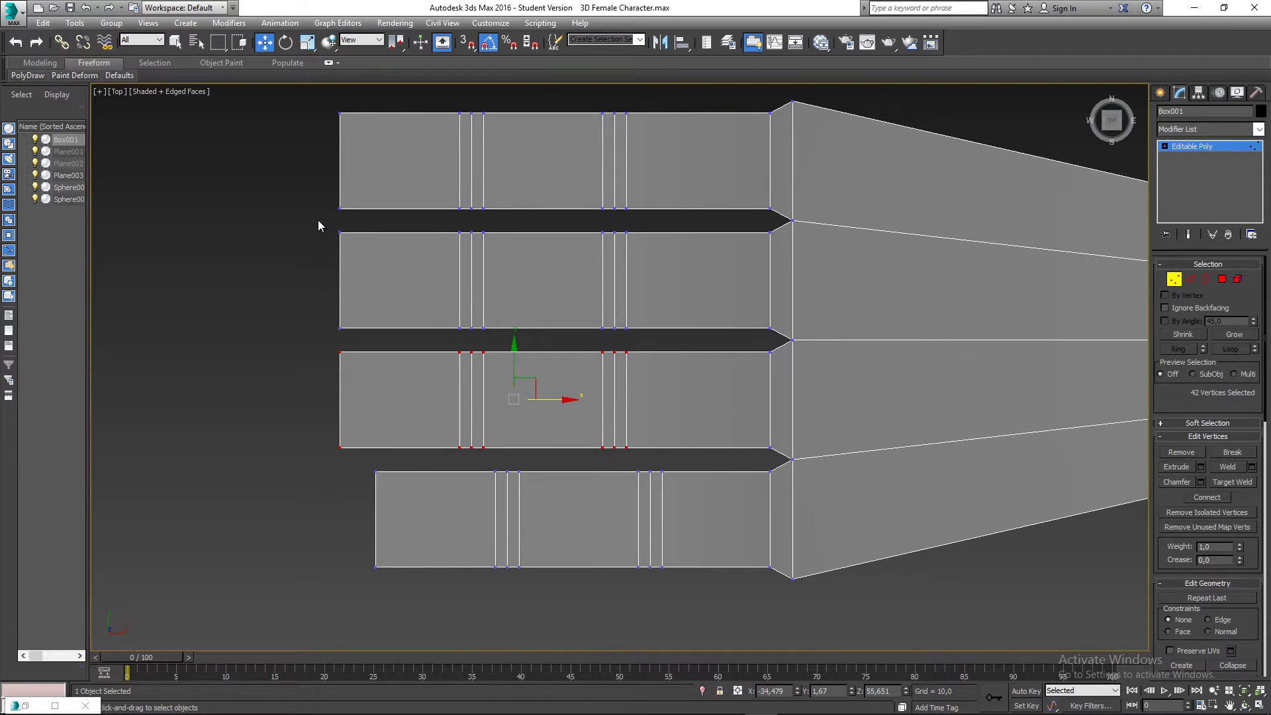
drag(605, 307, 662, 337)
drag(540, 283, 567, 293)
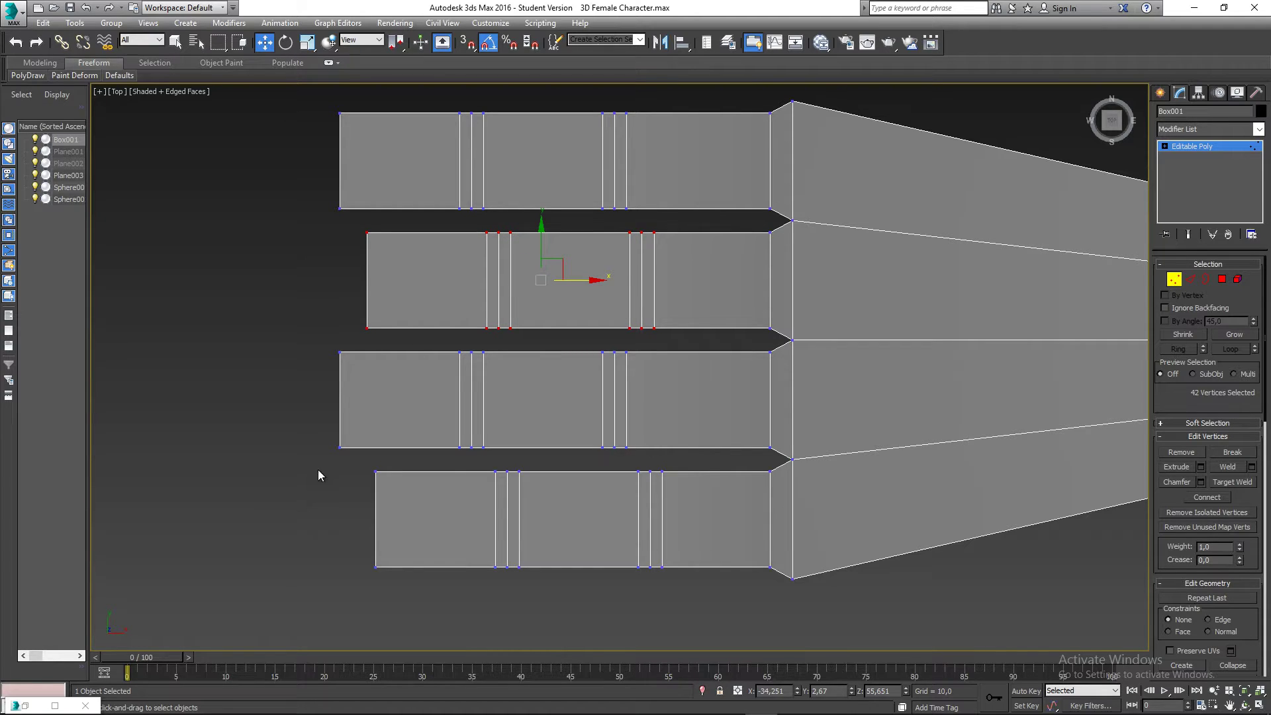
Lengthen the middle finger by moving its tip and joint vertices about 0.05 units away from the palm
drag(444, 498, 474, 507)
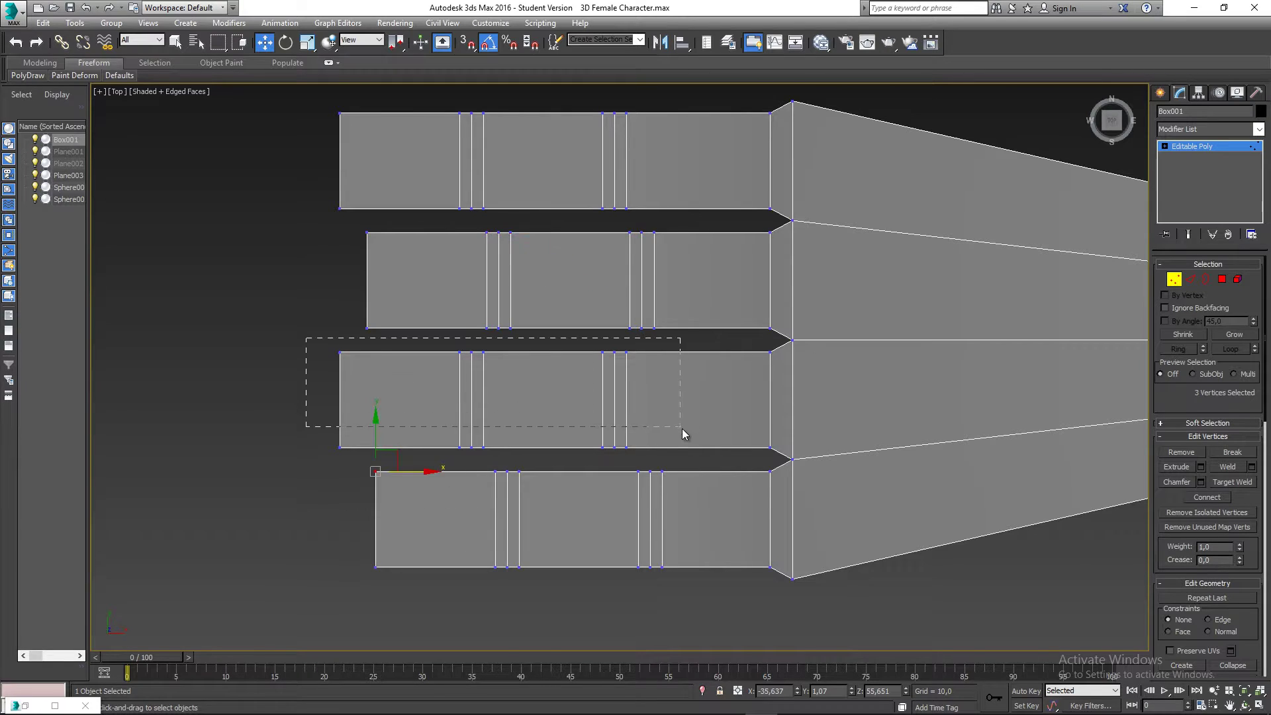
drag(684, 434, 681, 463)
drag(564, 400, 558, 399)
middle_drag(346, 274, 346, 296)
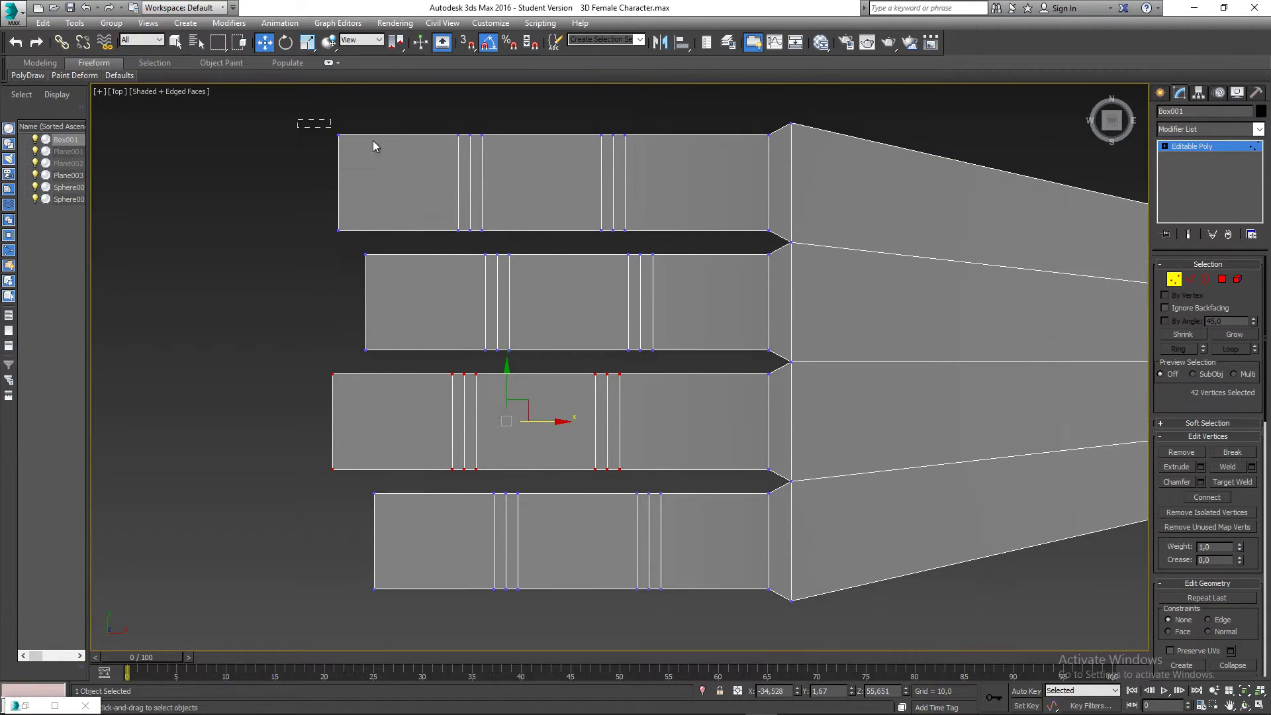
Shorten the uppermost little finger towards the palm, and shift its outer and inner joint loops back towards the tip to rebalance the segments
drag(659, 249, 659, 249)
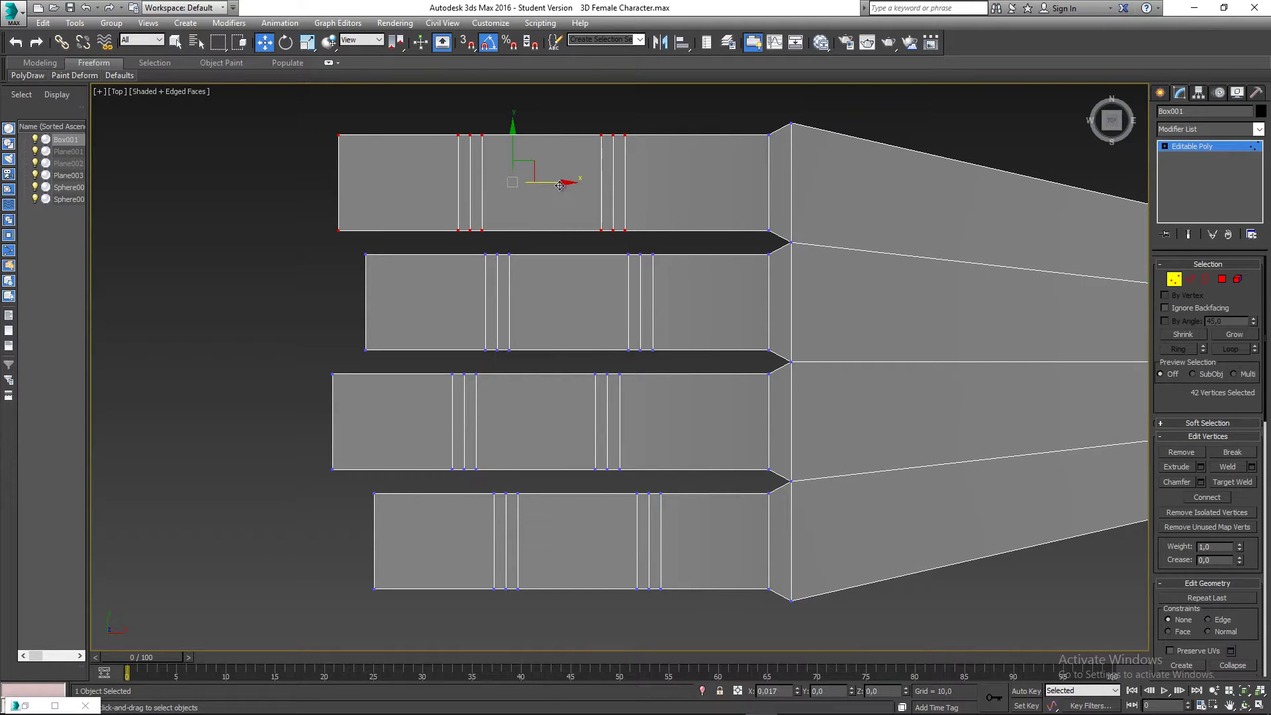
drag(558, 192, 600, 229)
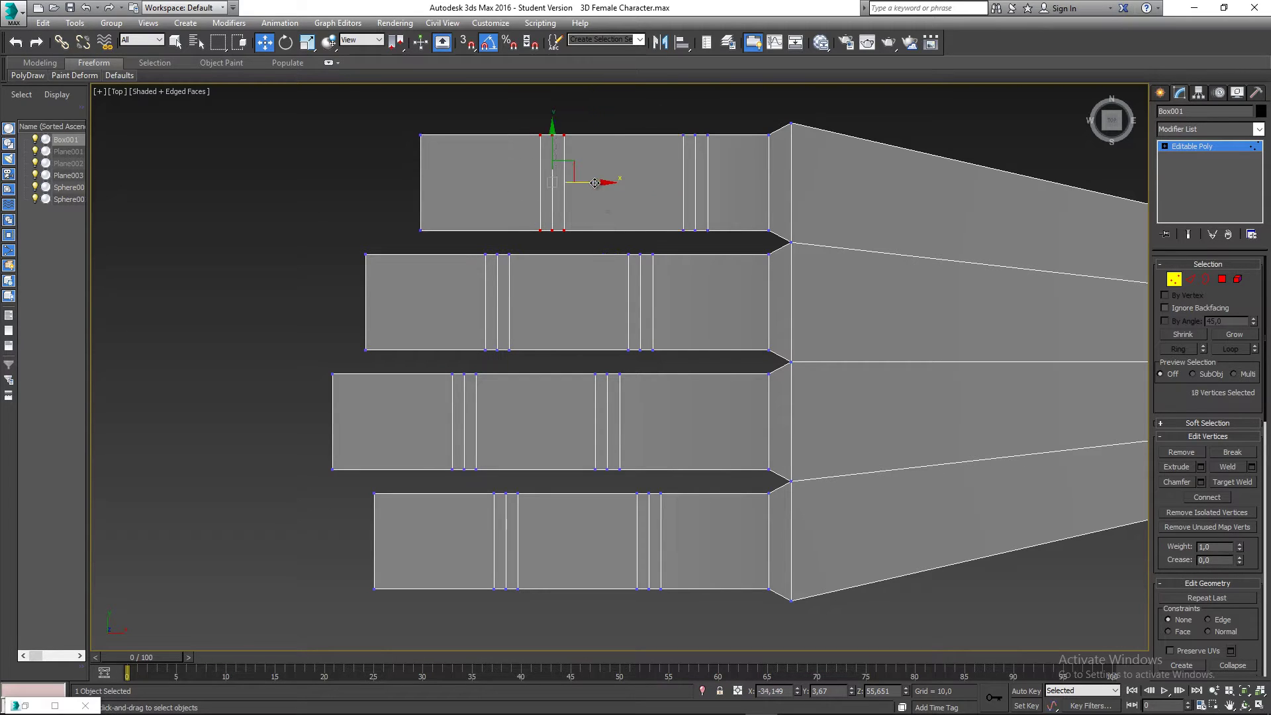
drag(594, 182, 573, 183)
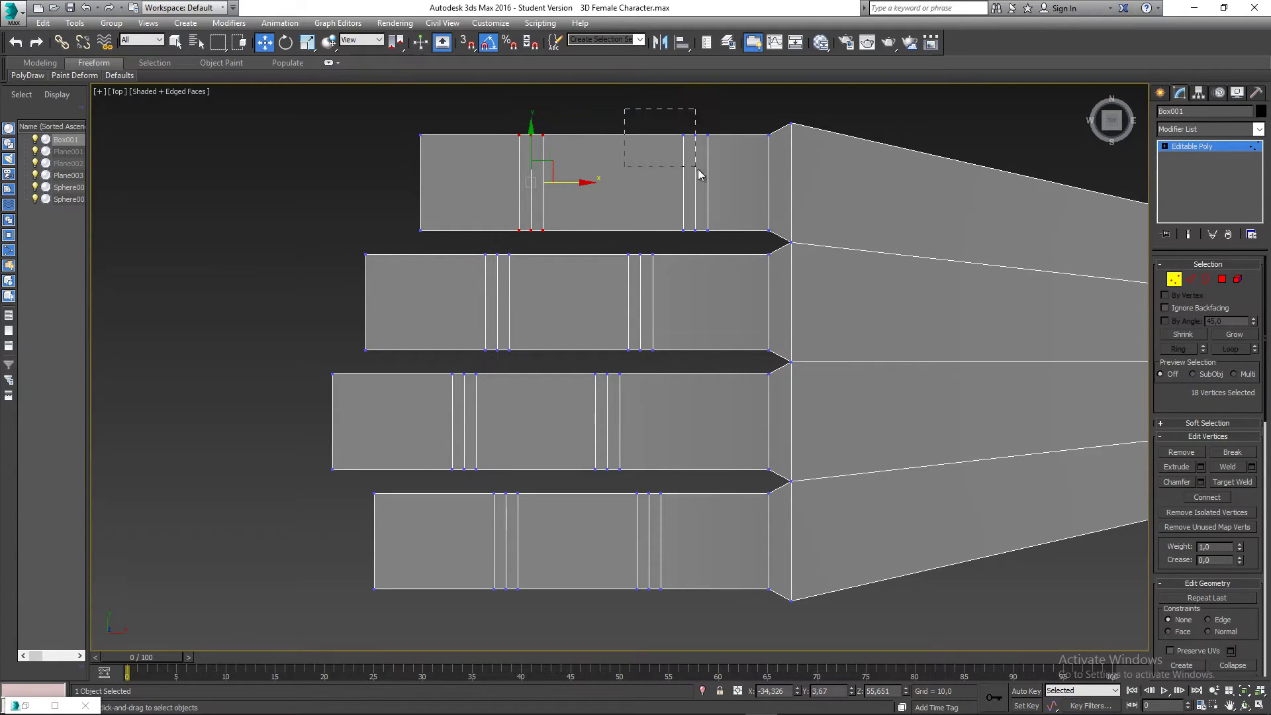
drag(733, 236, 732, 234)
mouse_move(725, 180)
mouse_down()
mouse_move(694, 175)
mouse_move(700, 184)
mouse_up()
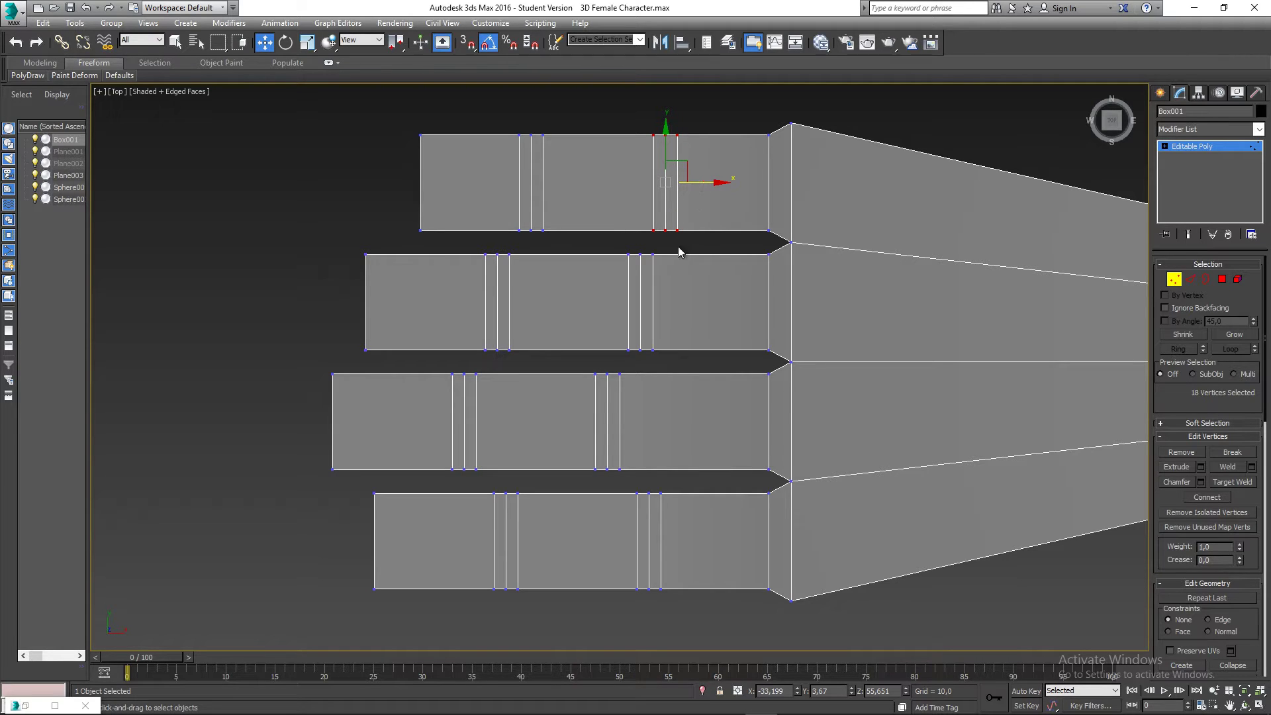
Nudge the little finger's outer joint loops about 0.01 units towards the palm
drag(604, 239, 685, 363)
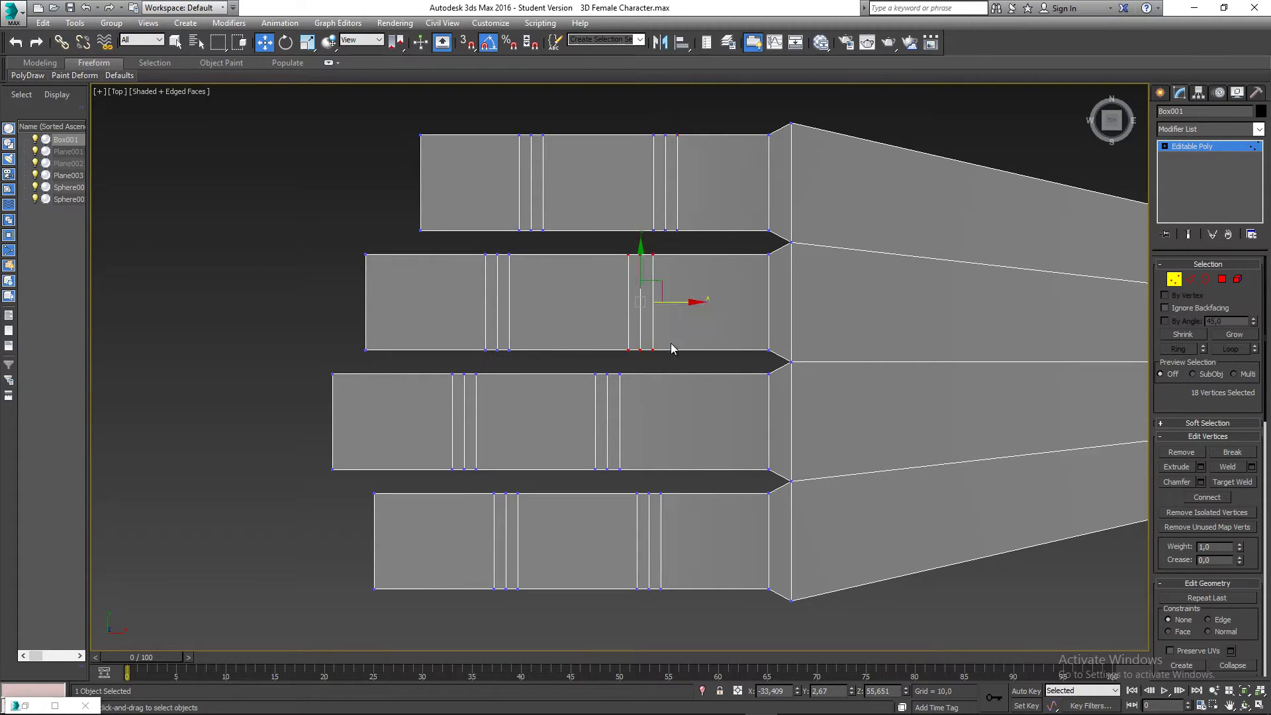
middle_drag(673, 346, 610, 318)
click(451, 343)
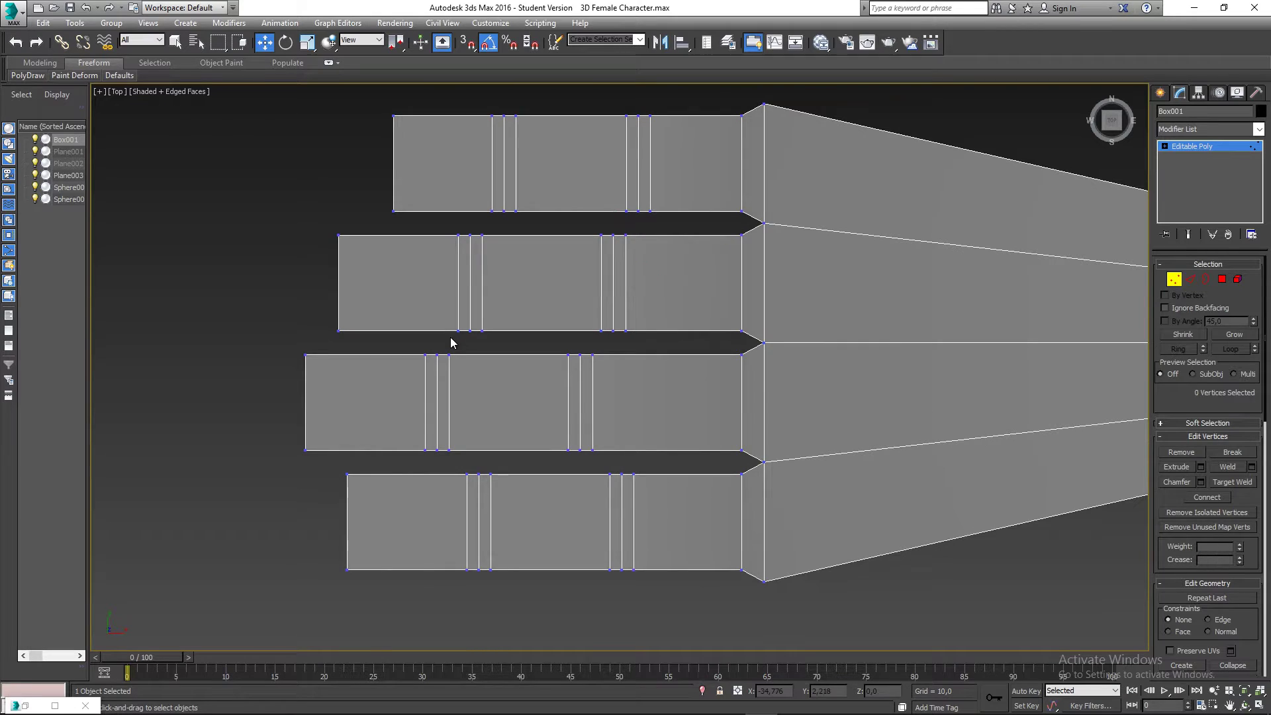
middle_drag(453, 343, 453, 354)
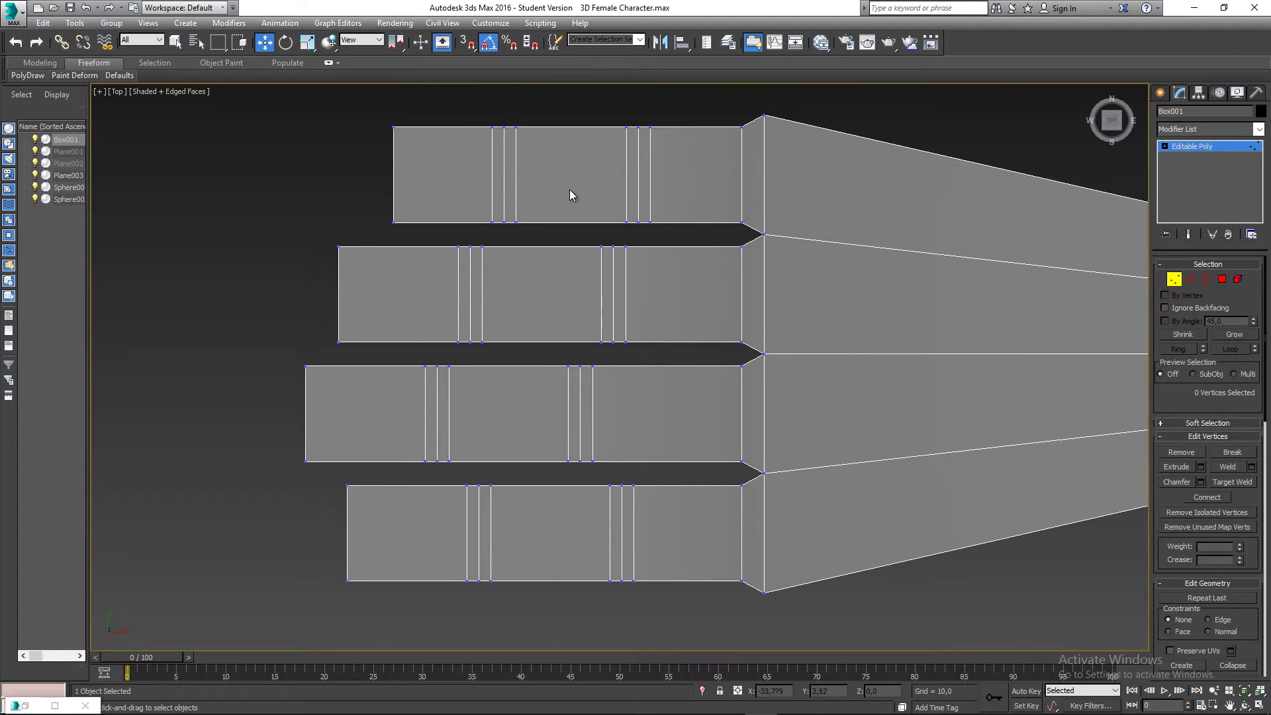
drag(483, 124, 557, 229)
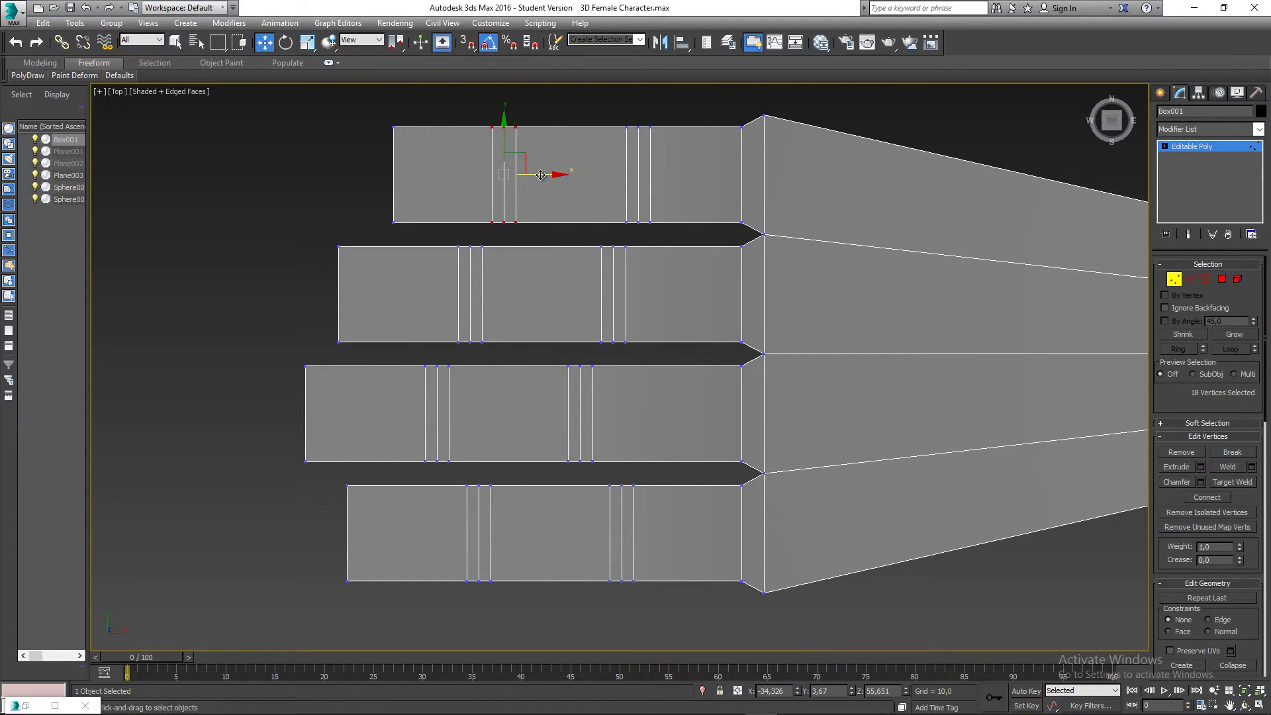
drag(541, 174, 543, 173)
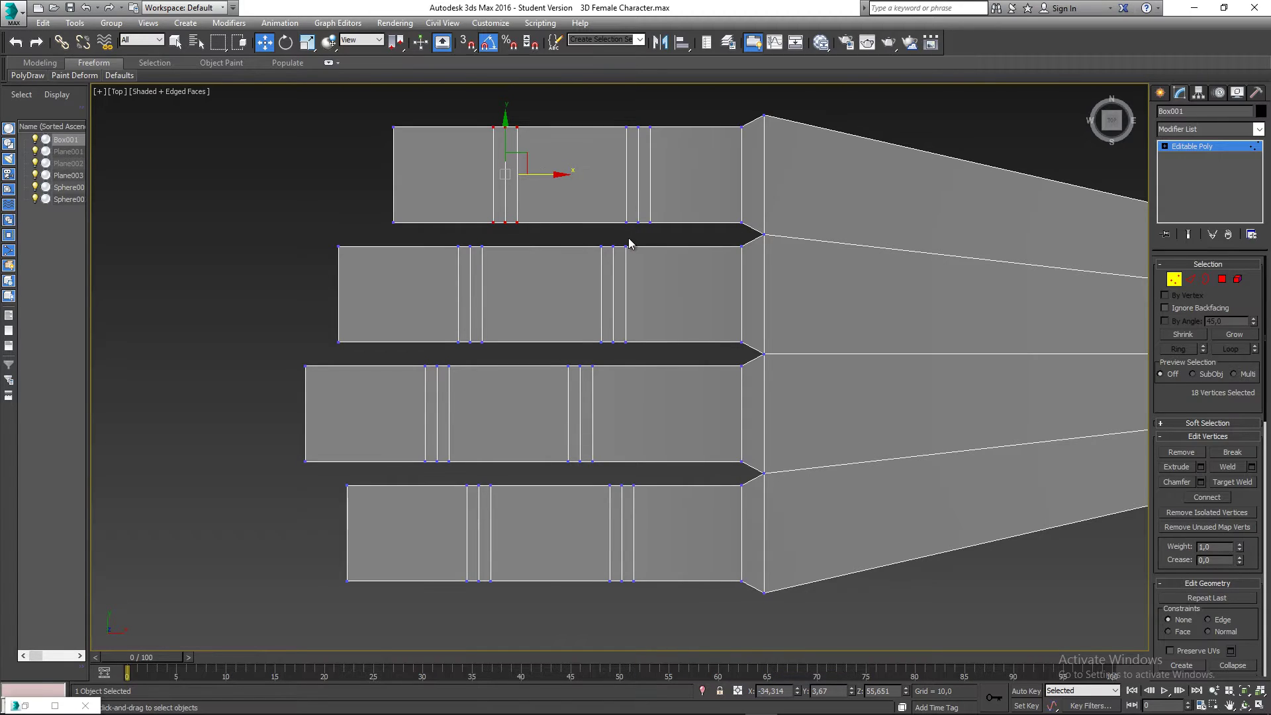
Shift the outer and inner joint loops of the index finger slightly towards its tip, and clear the selection
middle_drag(630, 244, 620, 238)
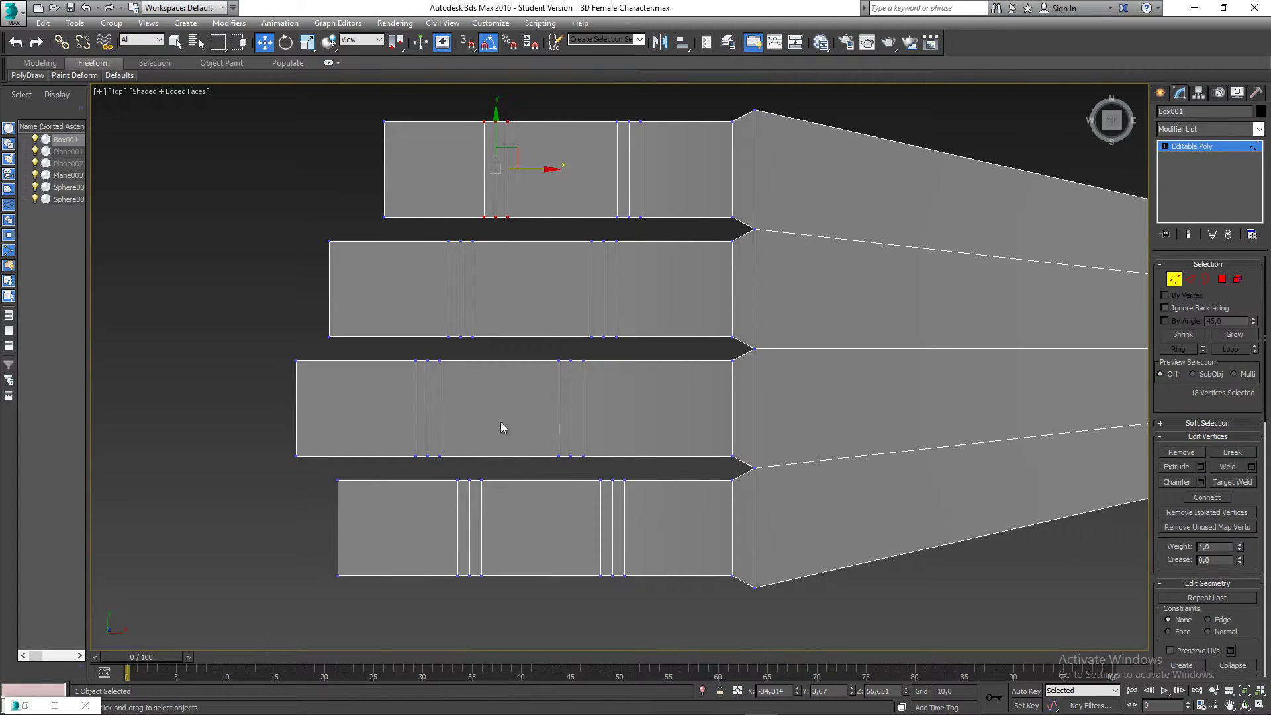
drag(503, 565, 504, 582)
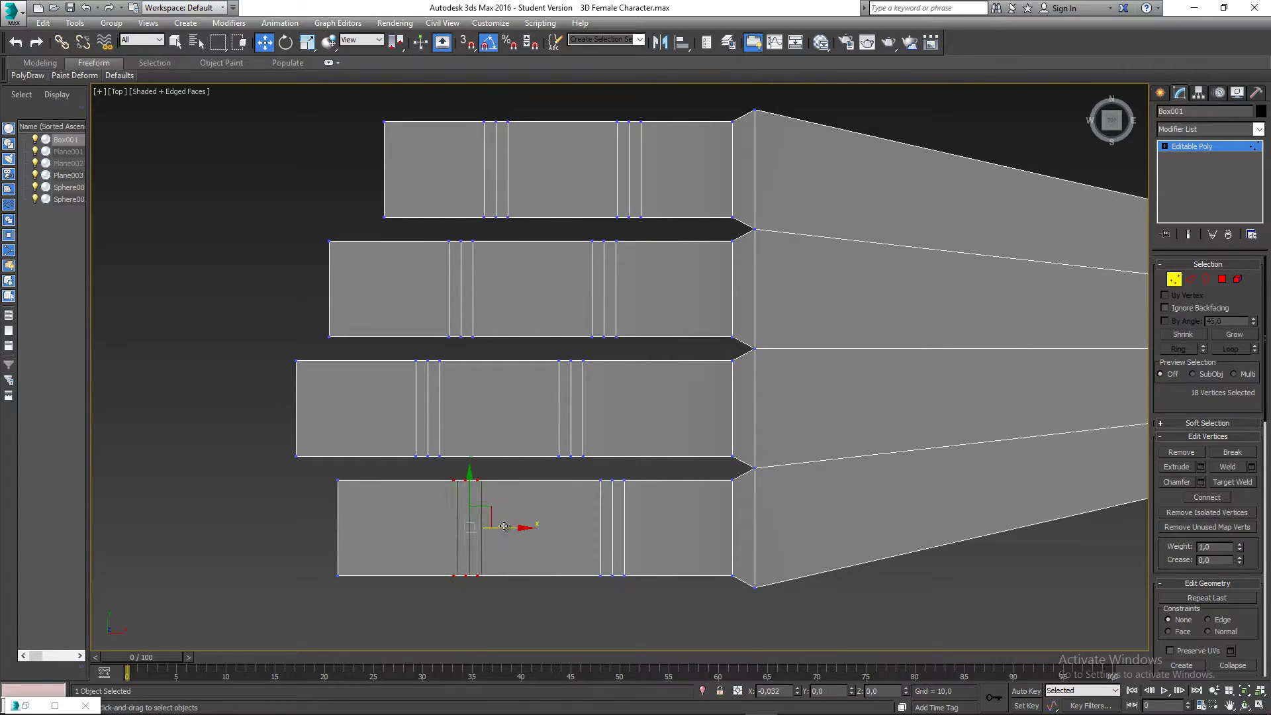
drag(648, 605, 647, 601)
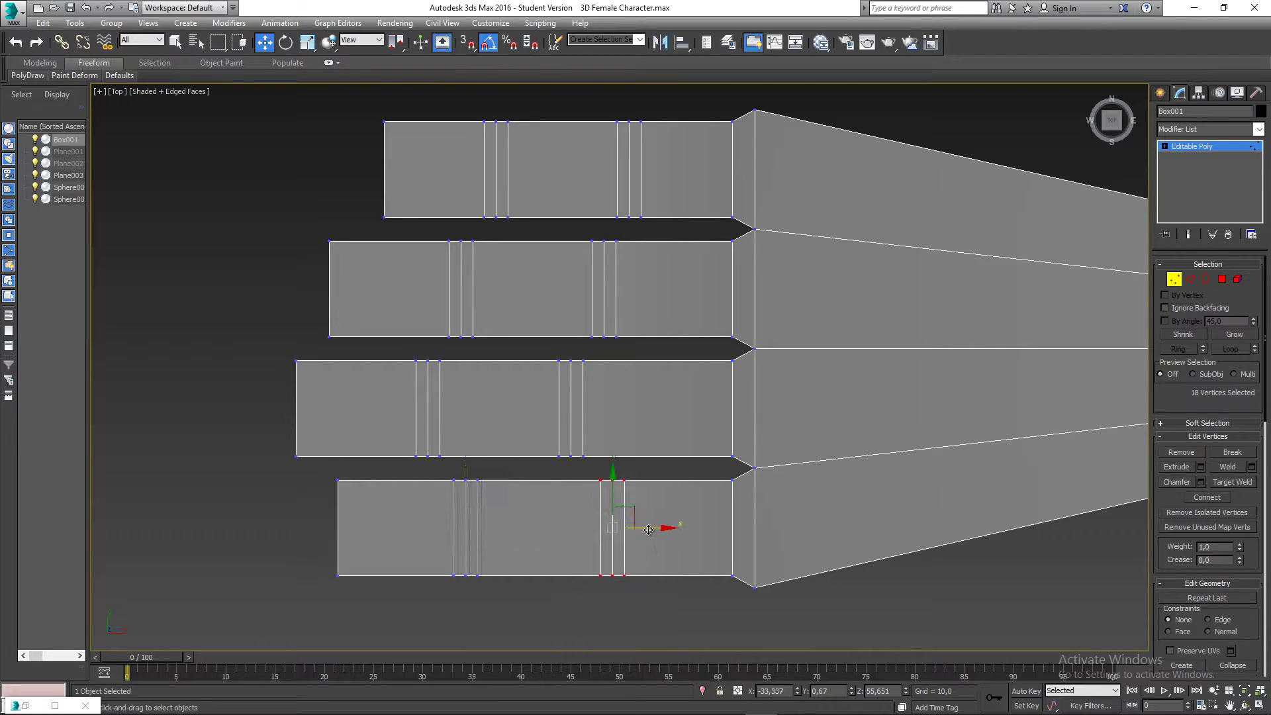
click(419, 470)
Pull the index finger's tip vertices slightly towards the palm to shorten its last segment, and clear the selection
scroll(415, 467, down, 4)
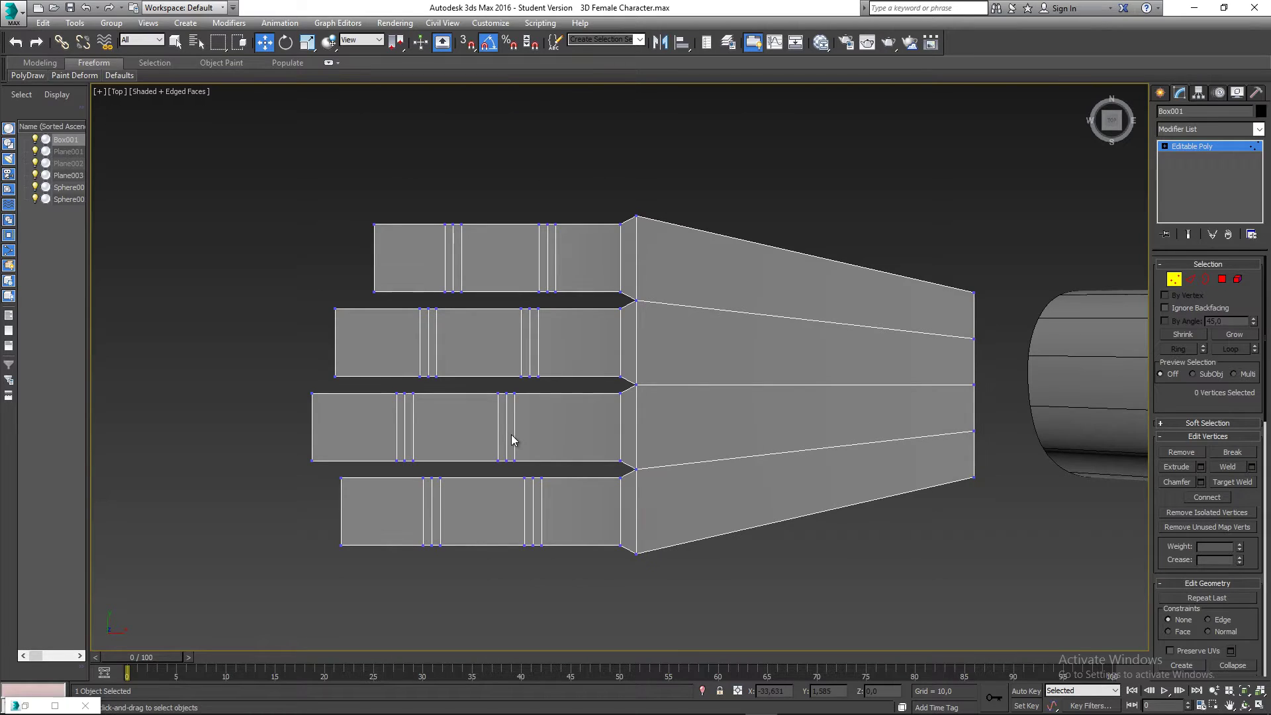
scroll(511, 457, up, 3)
scroll(510, 460, up, 1)
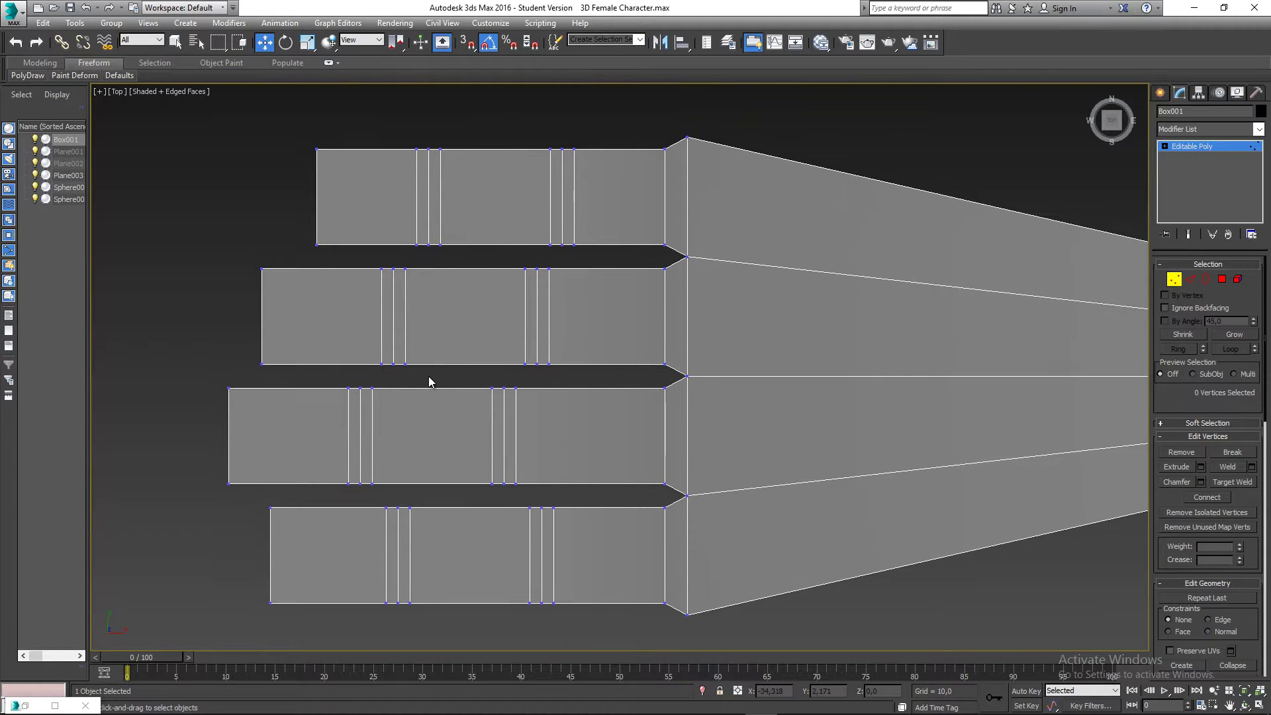
scroll(445, 389, down, 3)
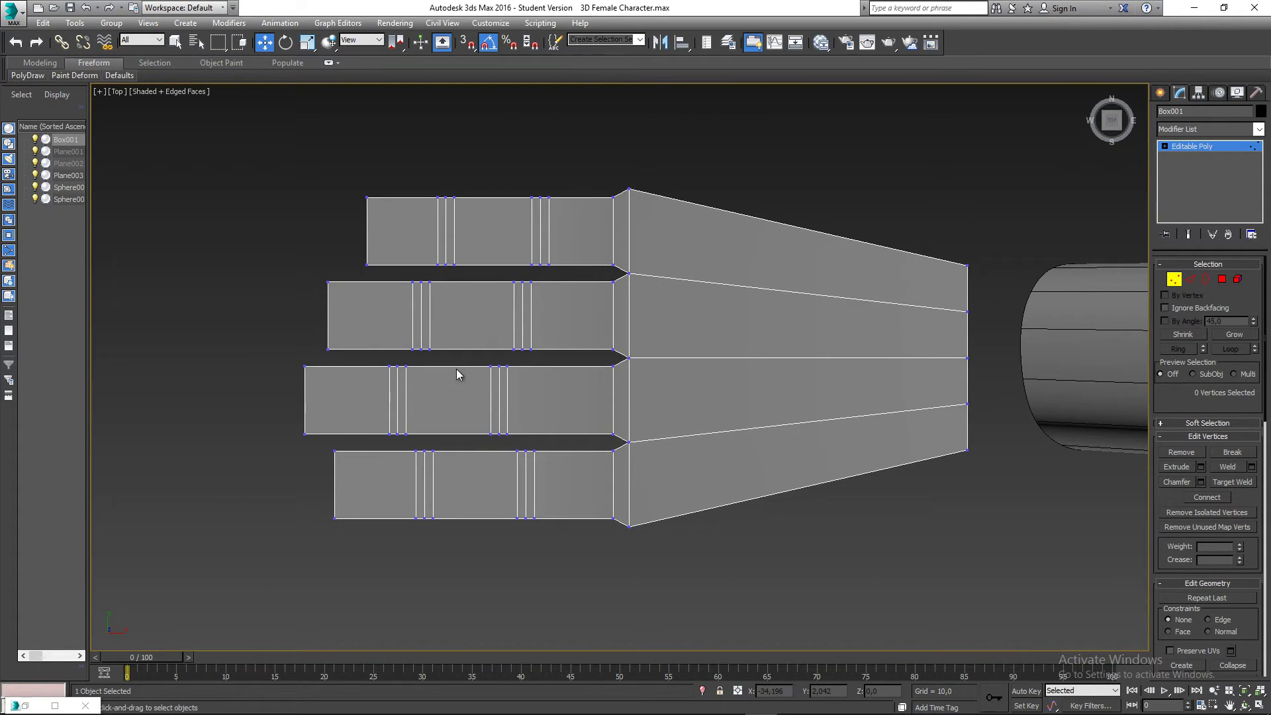
scroll(353, 352, up, 2)
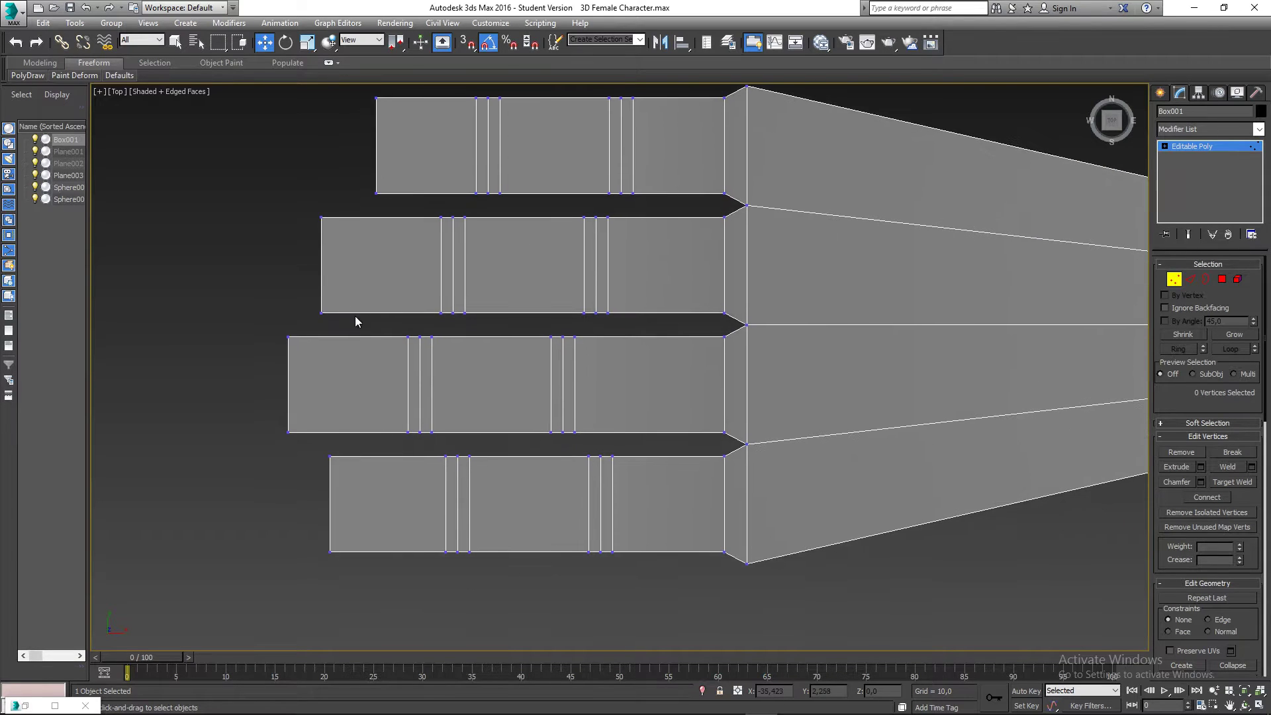
drag(360, 566, 361, 568)
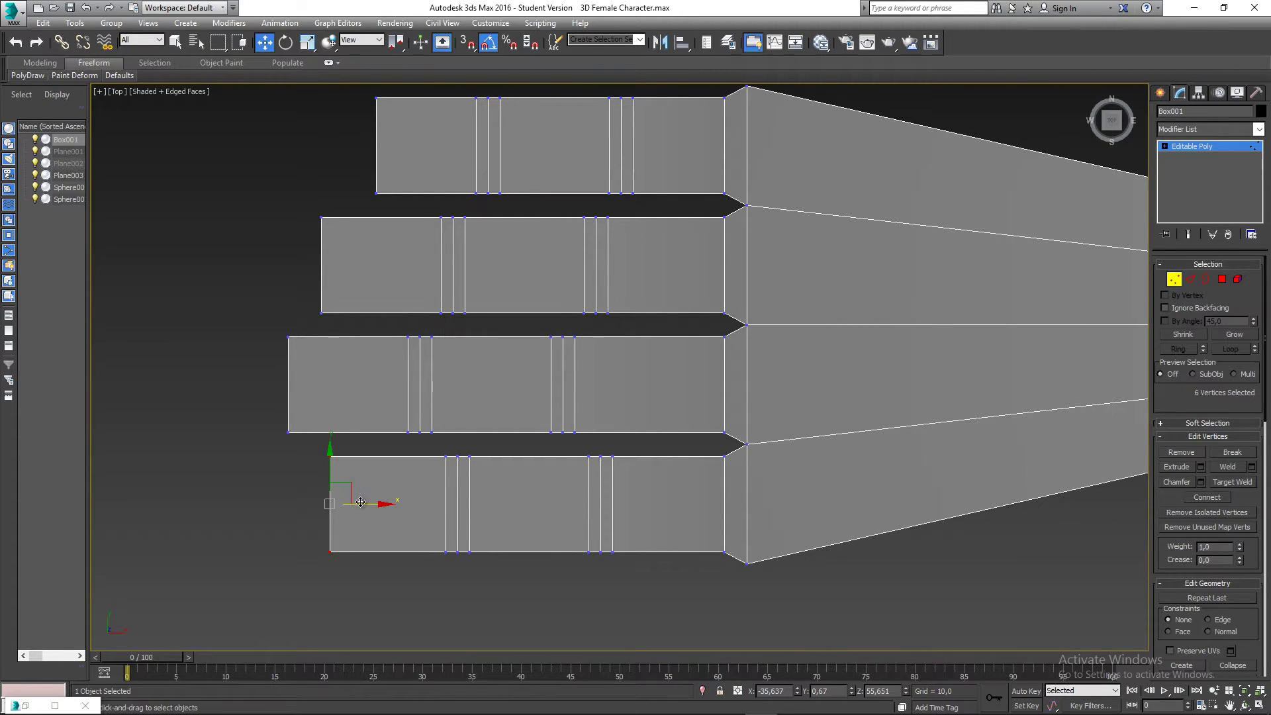
drag(360, 502, 364, 502)
click(321, 476)
middle_drag(321, 477, 295, 471)
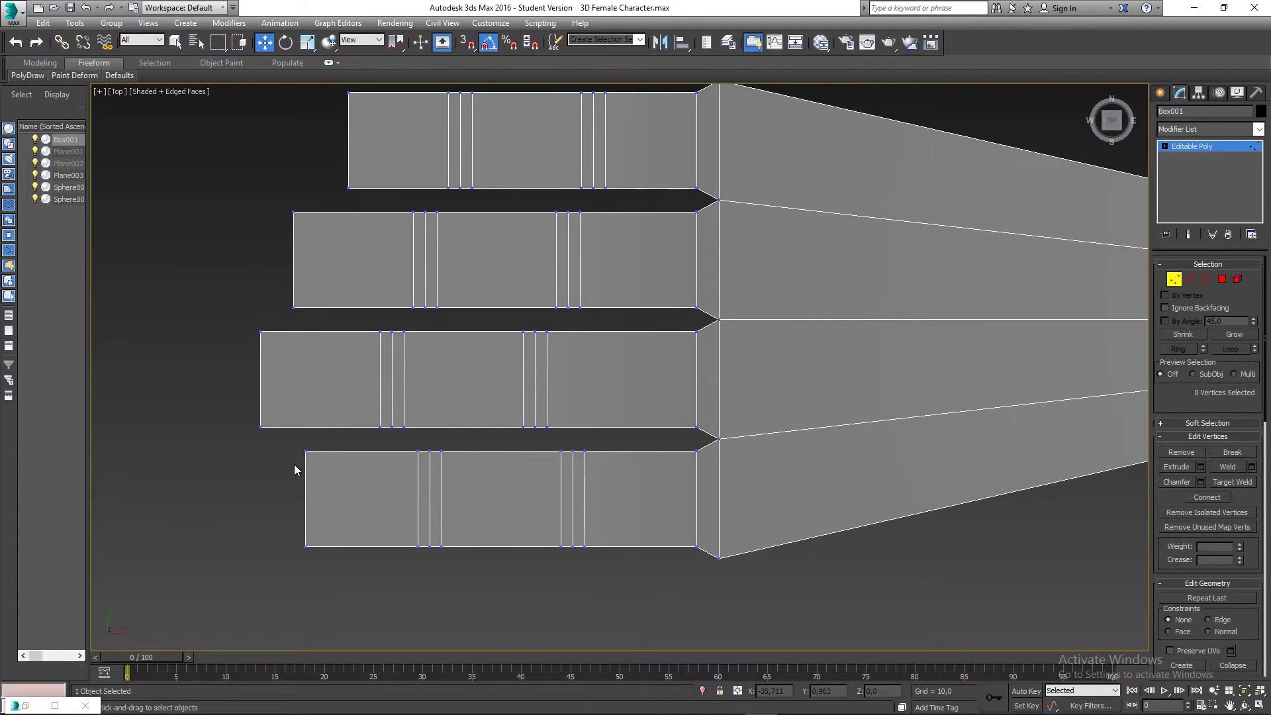
Lengthen the base segments of all four fingers by moving every tip and joint vertex about 0.04 units away from the palm
scroll(294, 470, down, 2)
middle_drag(292, 330, 320, 290)
scroll(306, 271, down, 2)
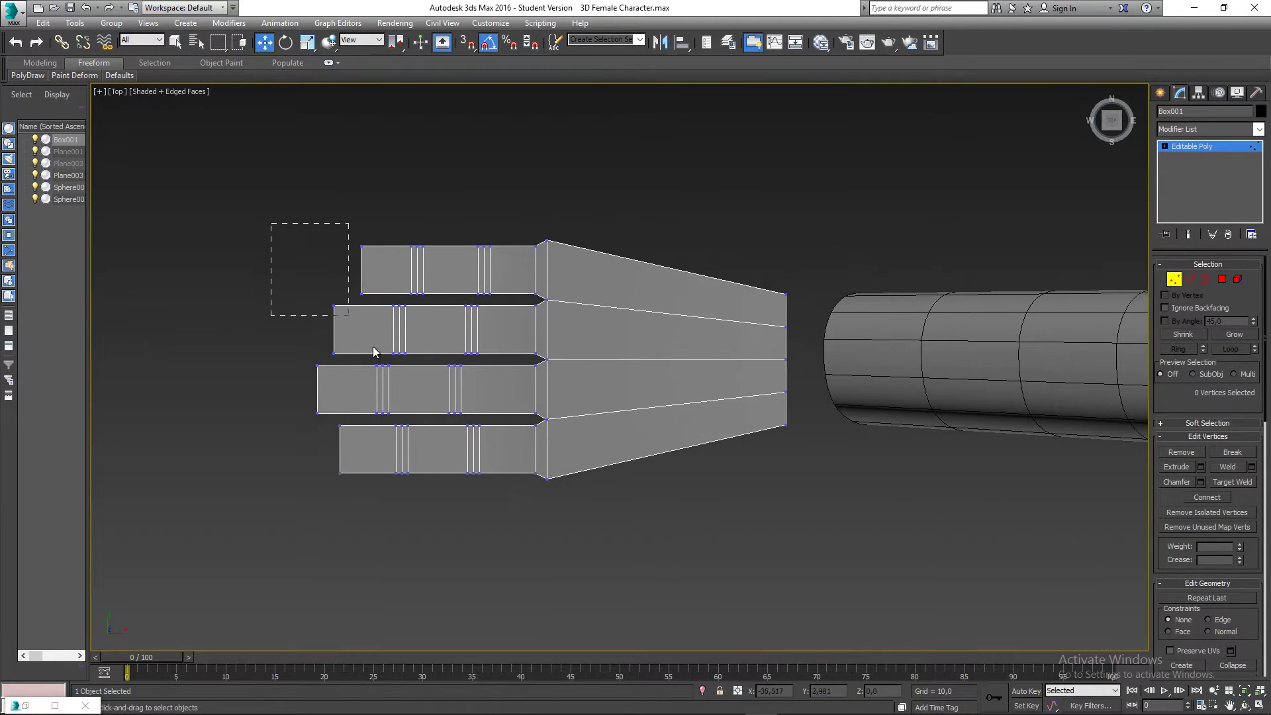
drag(374, 352, 494, 518)
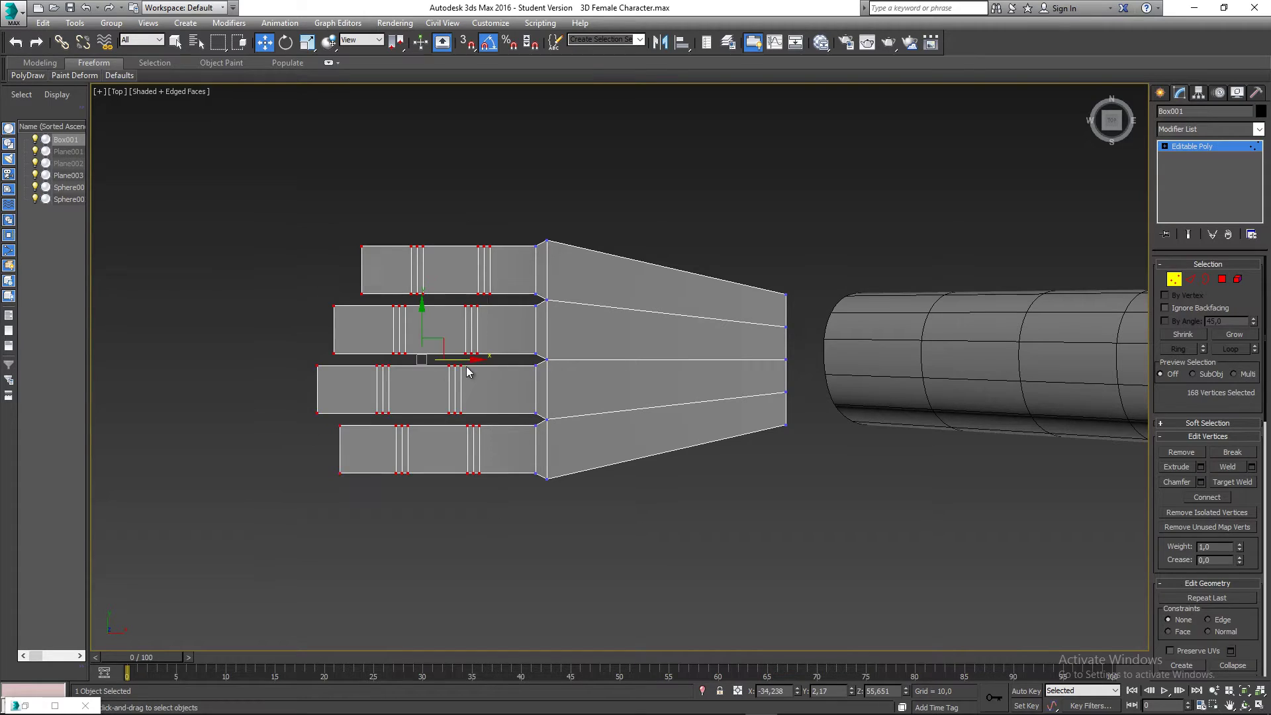
drag(463, 360, 455, 360)
Lengthen the middle segments of all four fingers by moving their tip and outer joint vertices slightly away from the palm
scroll(446, 437, up, 4)
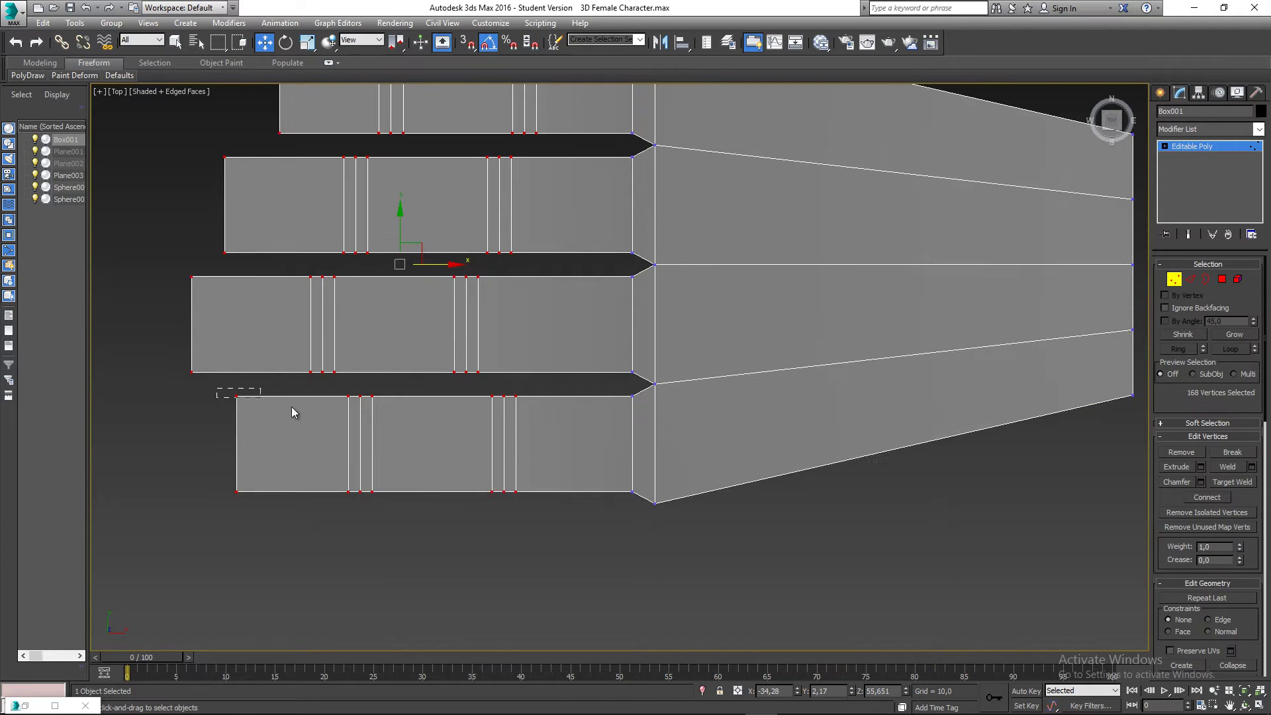
drag(428, 527, 428, 526)
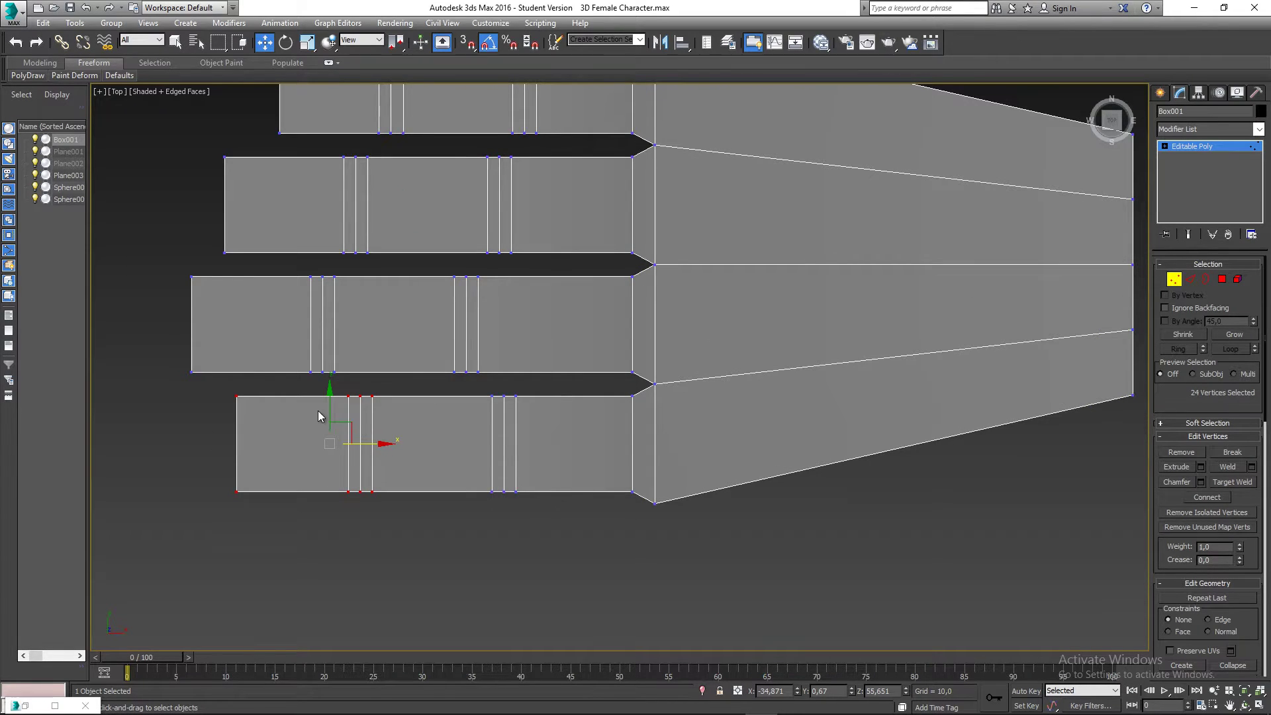
scroll(329, 440, down, 2)
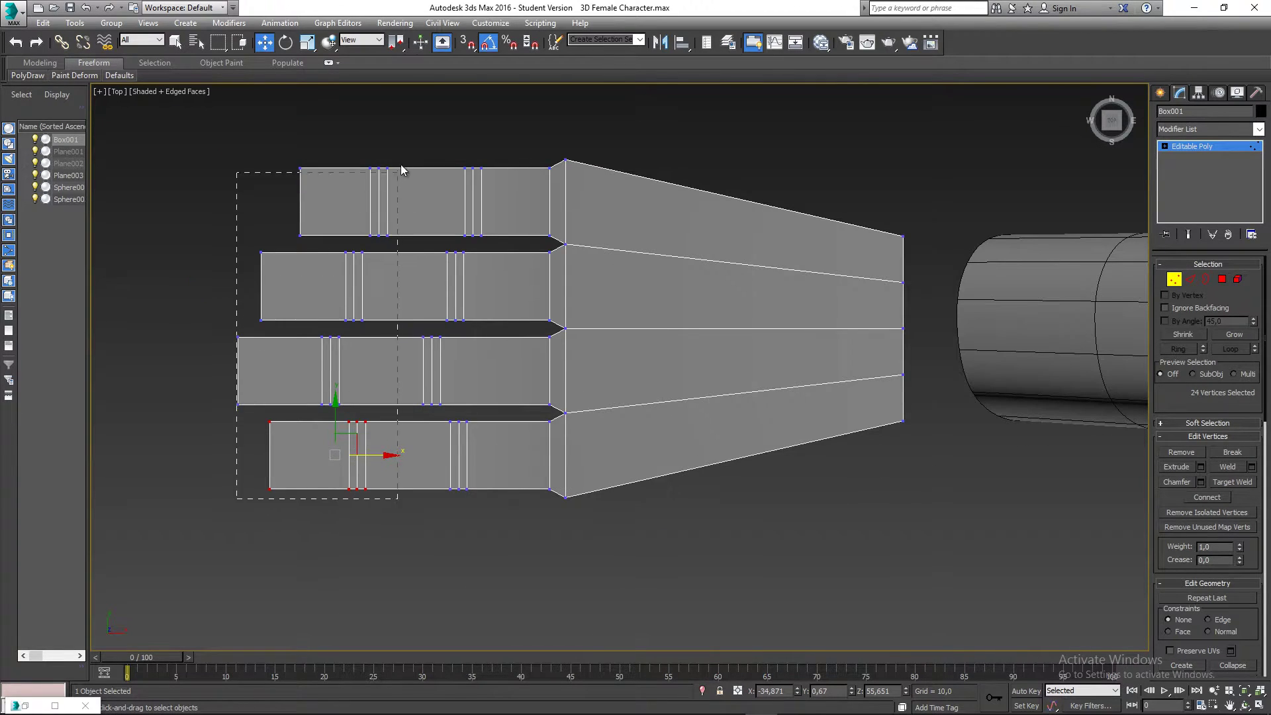
drag(401, 169, 402, 171)
drag(389, 327, 388, 327)
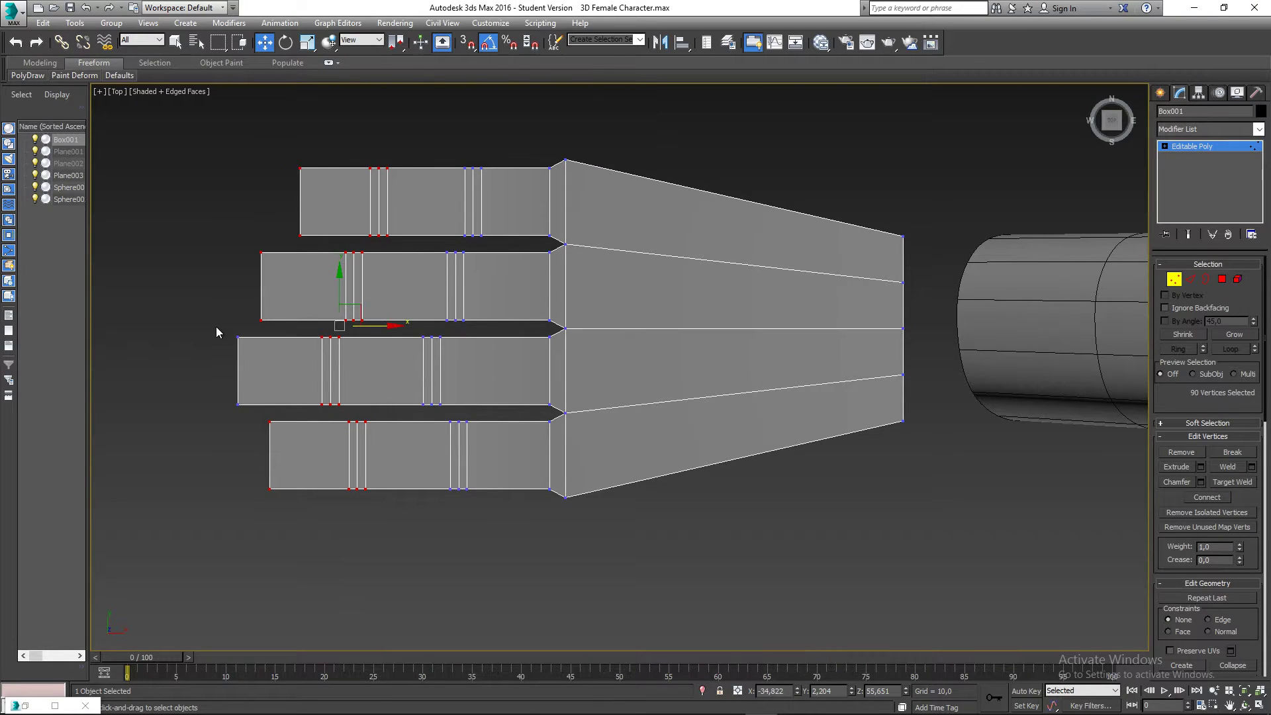
ctrl+drag(217, 323, 256, 424)
drag(369, 327, 365, 327)
Lengthen the last segments of all four fingers by moving their tip vertices about 0.06 units away from the palm, and save the scene
middle_drag(366, 329, 387, 322)
drag(213, 203, 323, 514)
drag(247, 149, 248, 148)
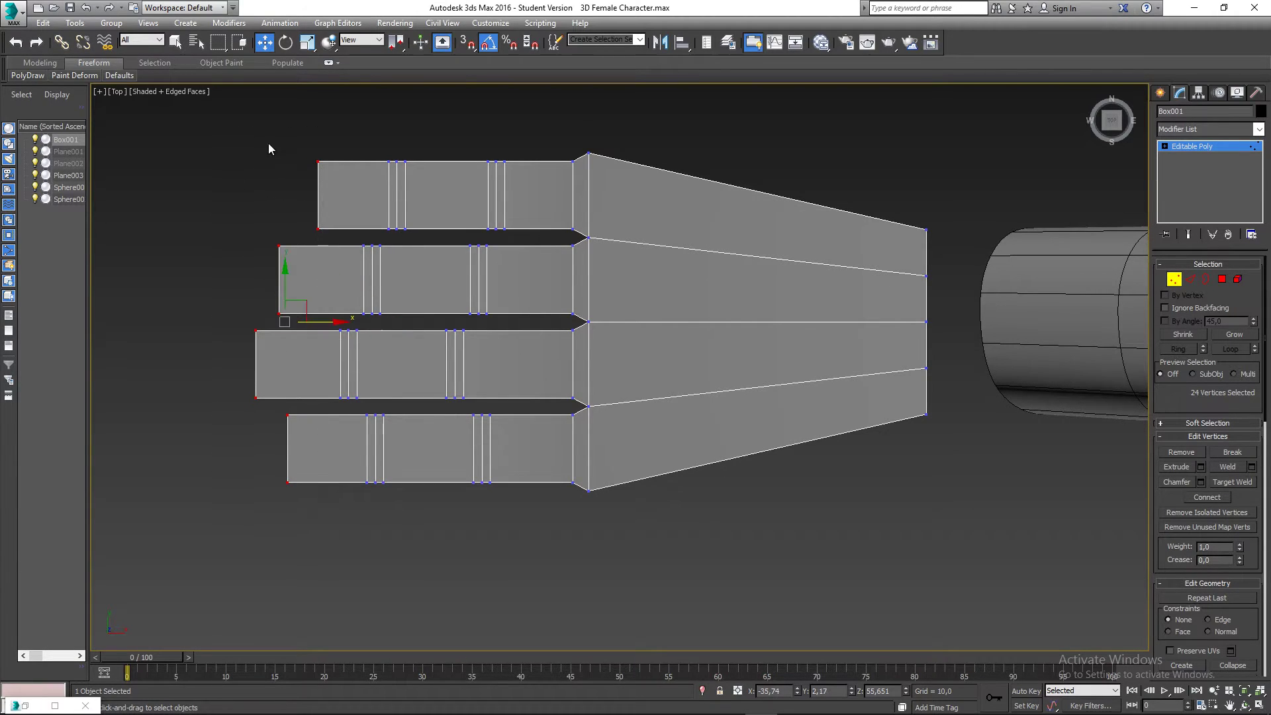
drag(332, 323, 329, 324)
scroll(476, 352, down, 4)
middle_drag(477, 355, 495, 270)
key(p)
scroll(483, 361, down, 4)
scroll(431, 345, up, 6)
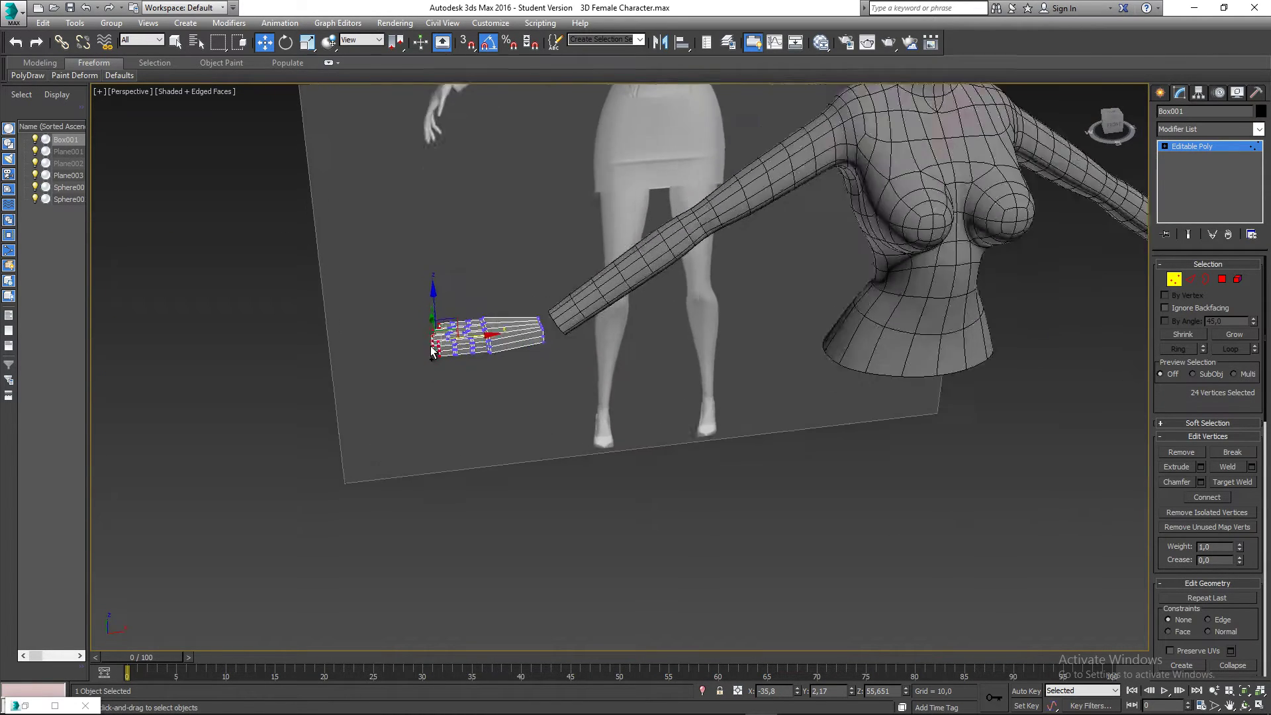
click(560, 367)
scroll(562, 369, up, 3)
alt+middle_drag(562, 370, 667, 415)
scroll(723, 324, up, 3)
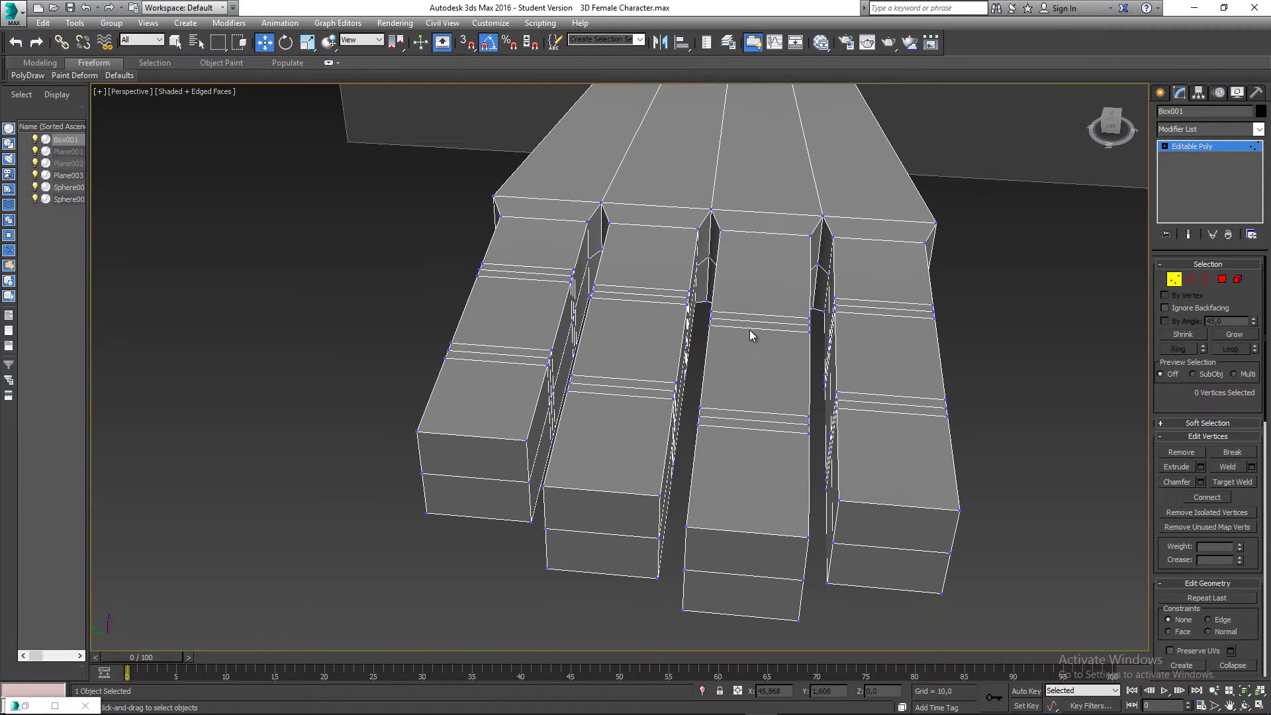
key(ctrl+s)
Examine the hand from several angles, checking the palm and the gaps between the finger bases
alt+middle_drag(745, 303, 717, 186)
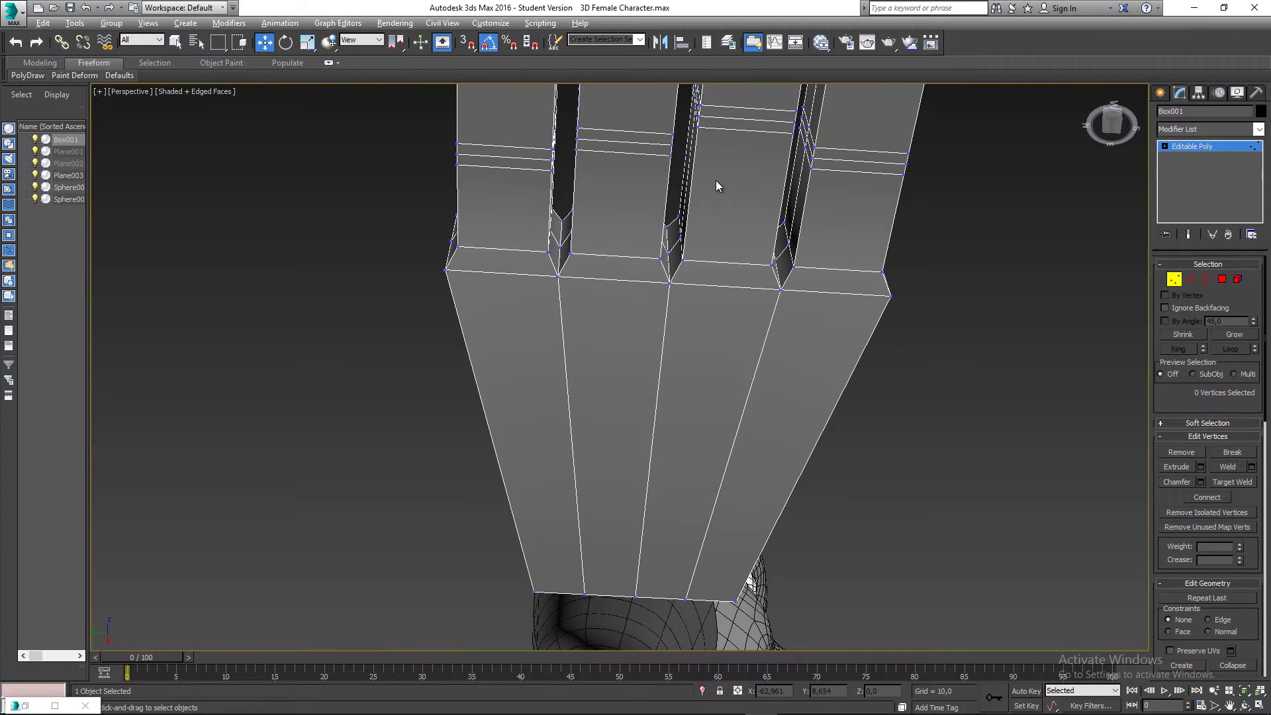
alt+middle_drag(716, 180, 532, 290)
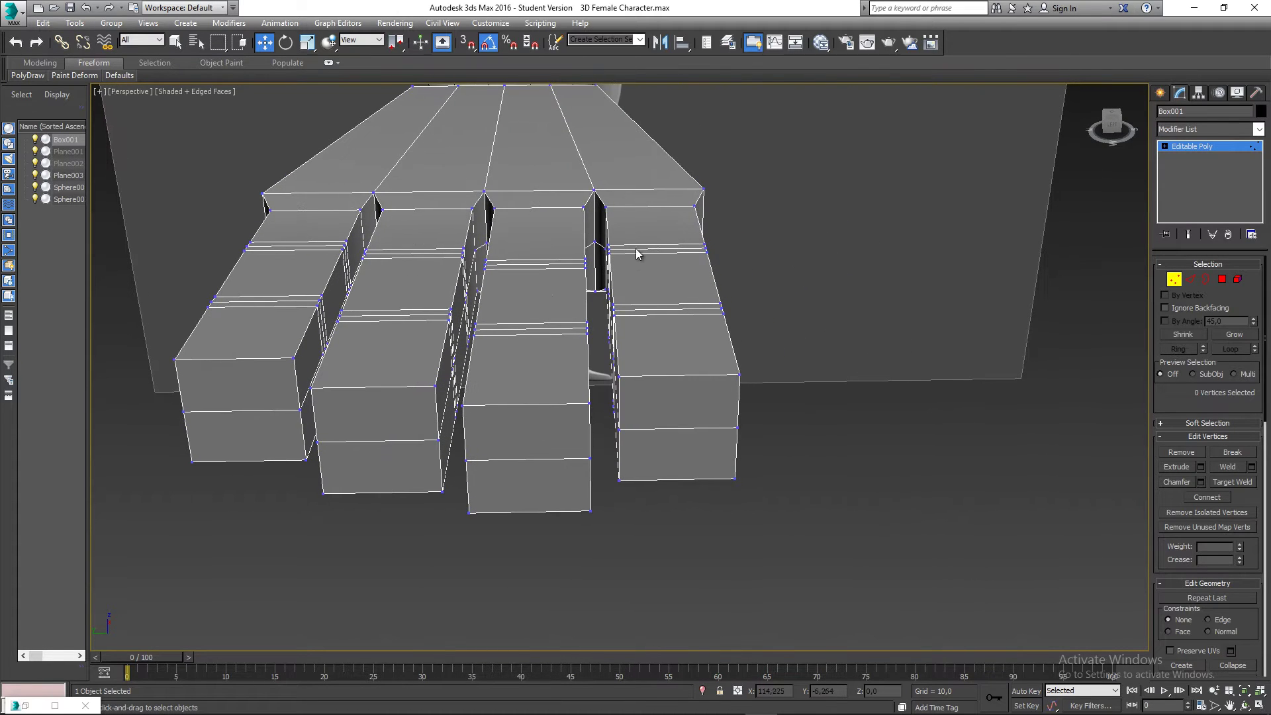
mouse_move(622, 281)
alt+middle_down()
mouse_move(649, 295)
mouse_move(613, 271)
alt+middle_up()
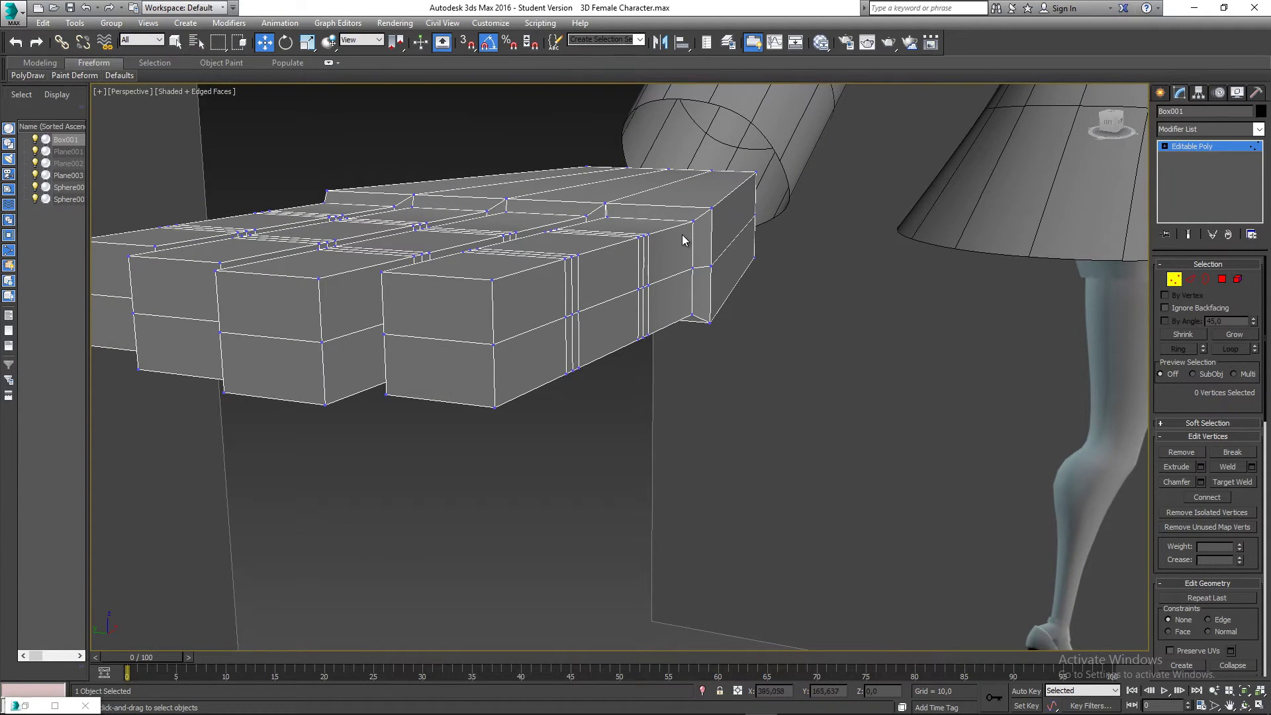
alt+middle_drag(682, 235, 713, 245)
scroll(654, 214, up, 2)
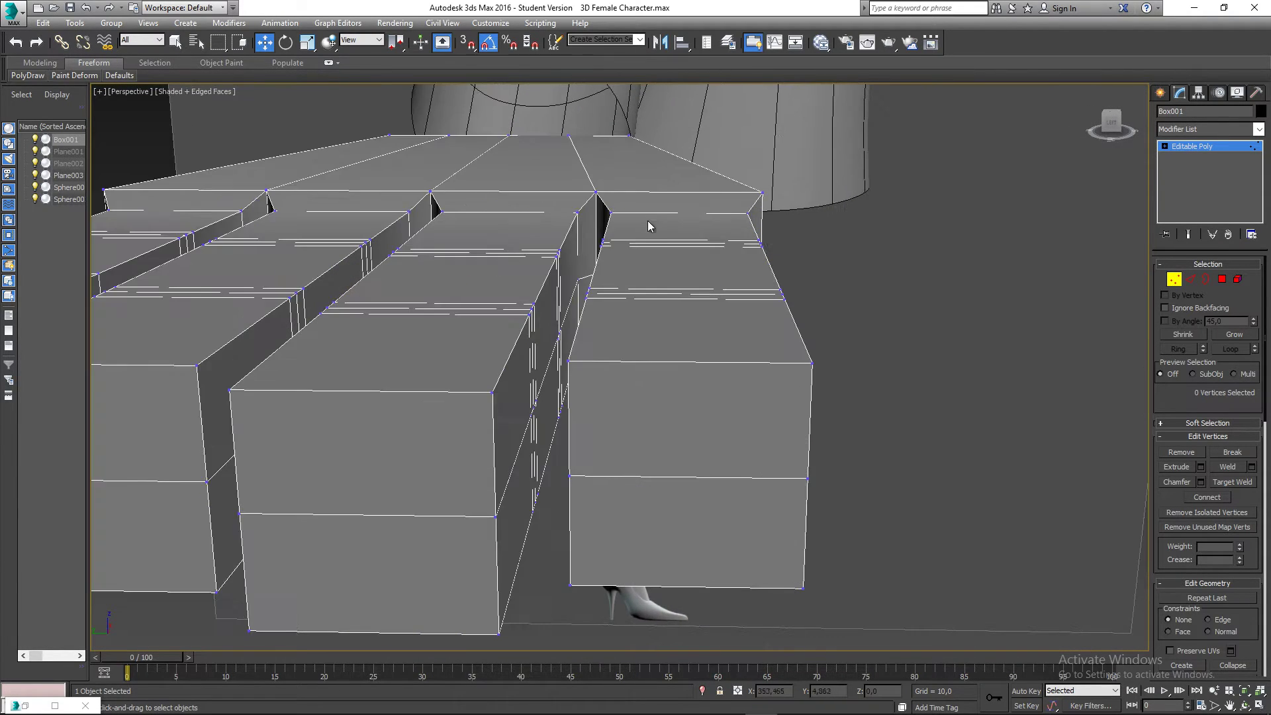
middle_drag(644, 227, 643, 267)
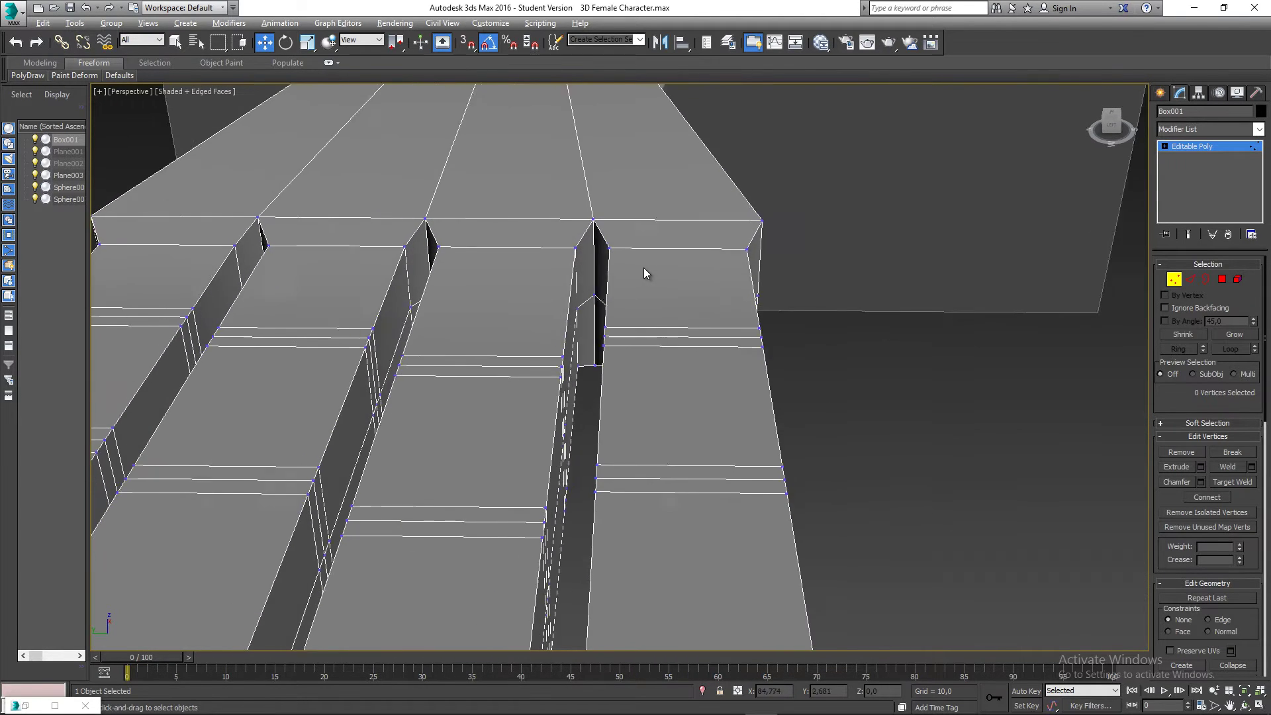
Try to chamfer the two vertical edges in the gap between the index and middle finger bases by 0.1
click(1190, 279)
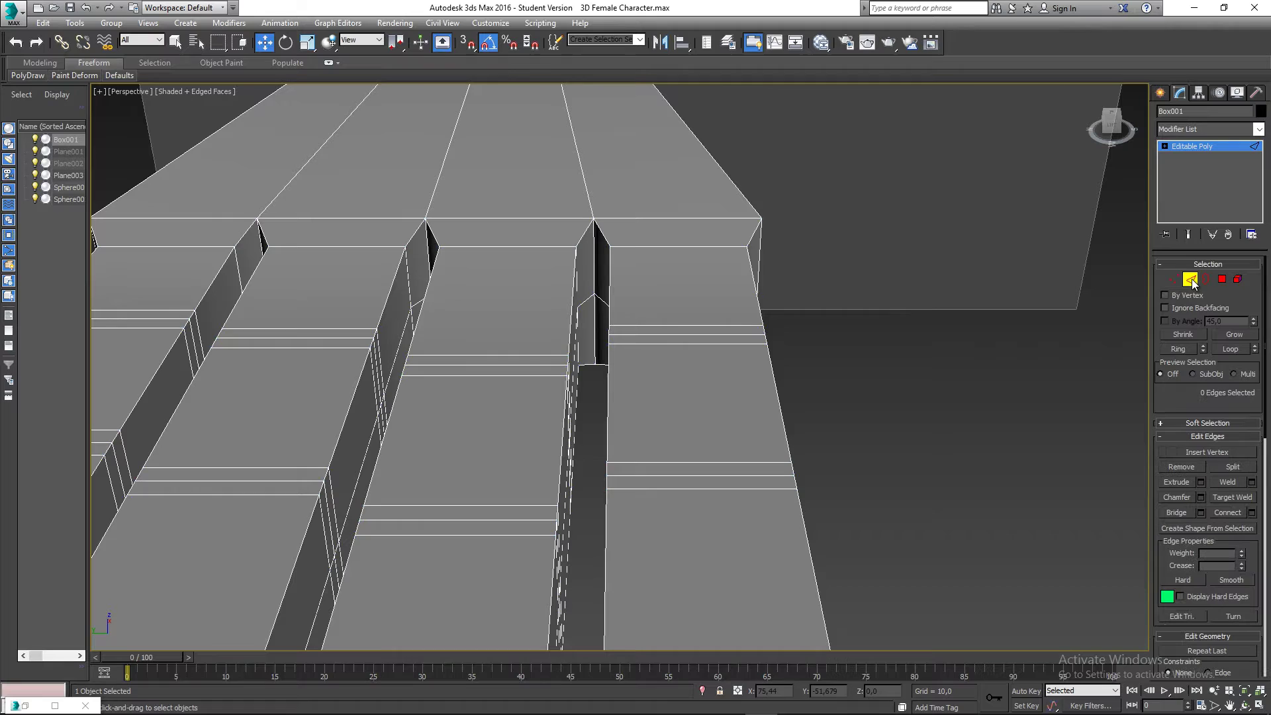
click(588, 277)
alt+middle_drag(596, 278, 621, 277)
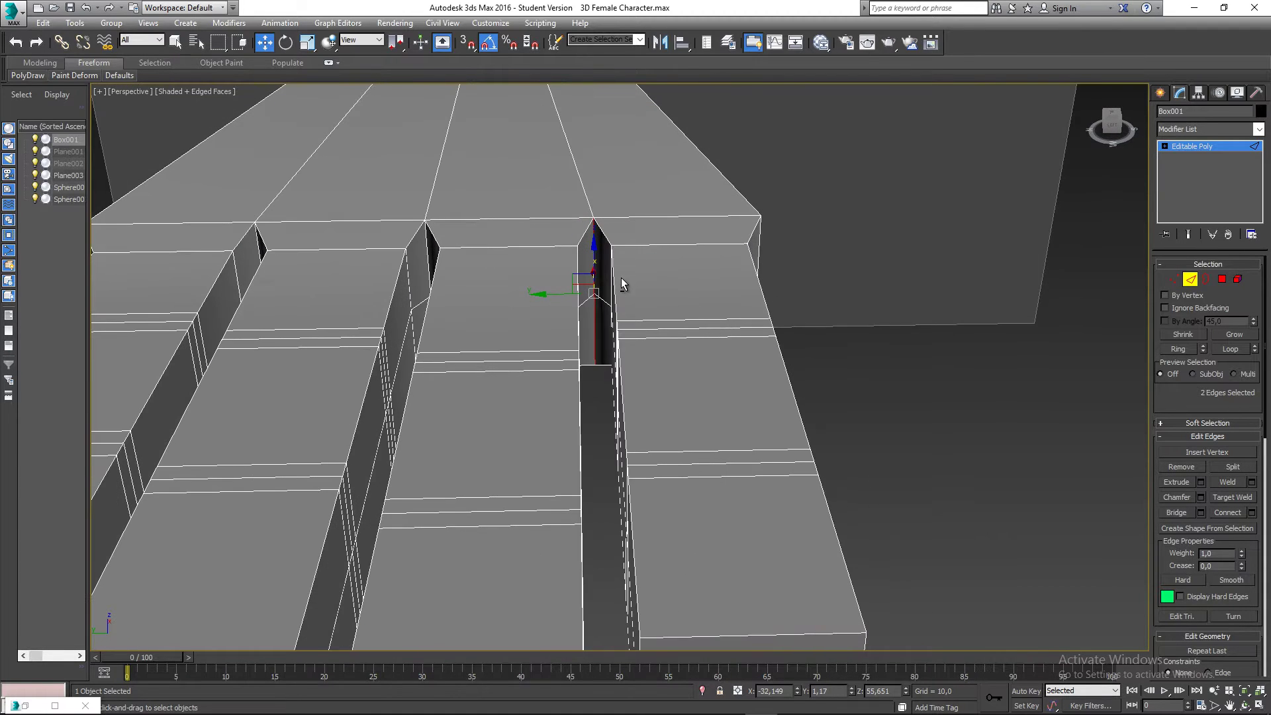
click(1202, 497)
alt+middle_drag(614, 258, 609, 288)
scroll(610, 289, up, 5)
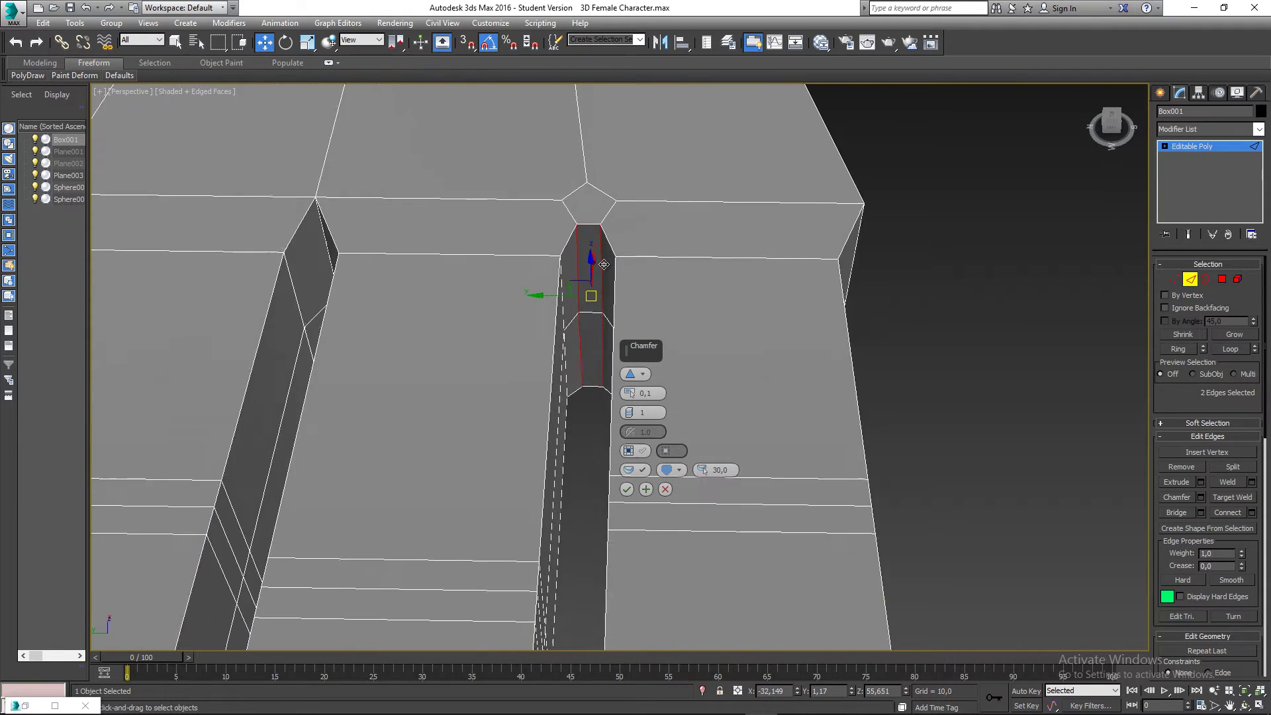
scroll(620, 268, down, 5)
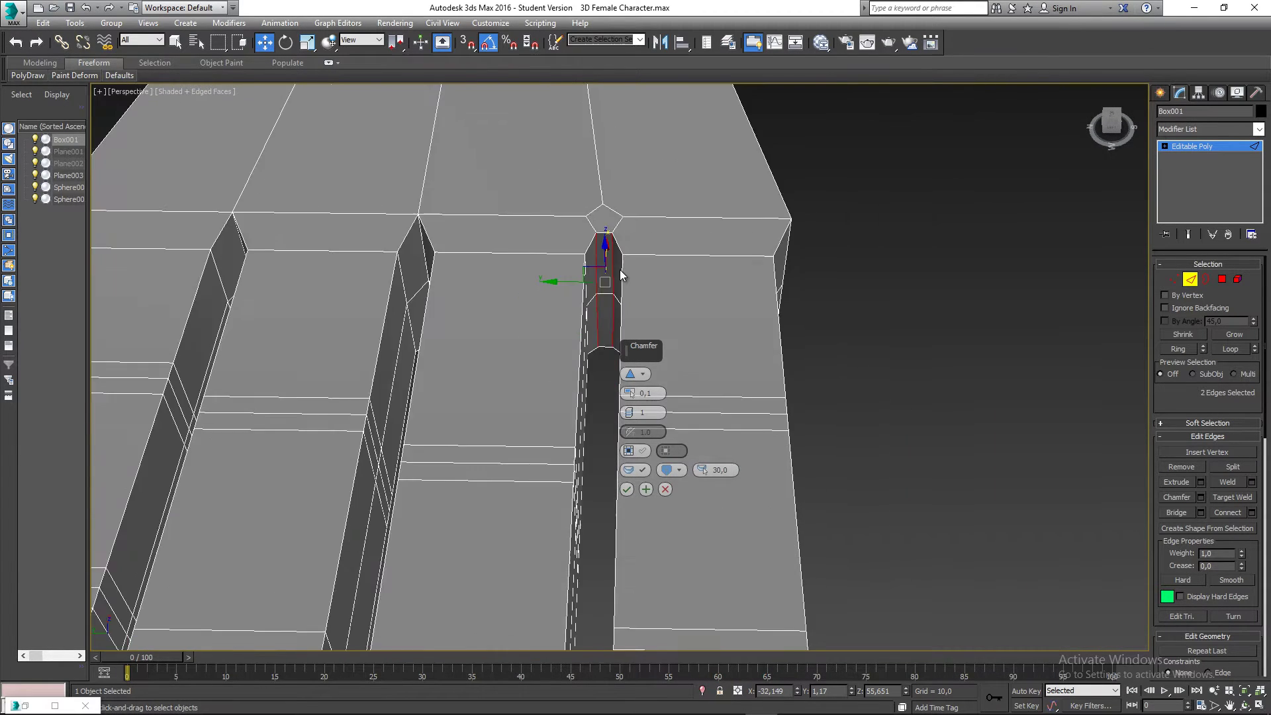
alt+middle_drag(620, 269, 621, 215)
scroll(720, 244, down, 3)
scroll(709, 259, down, 2)
scroll(702, 272, up, 3)
scroll(671, 272, up, 3)
scroll(644, 205, down, 4)
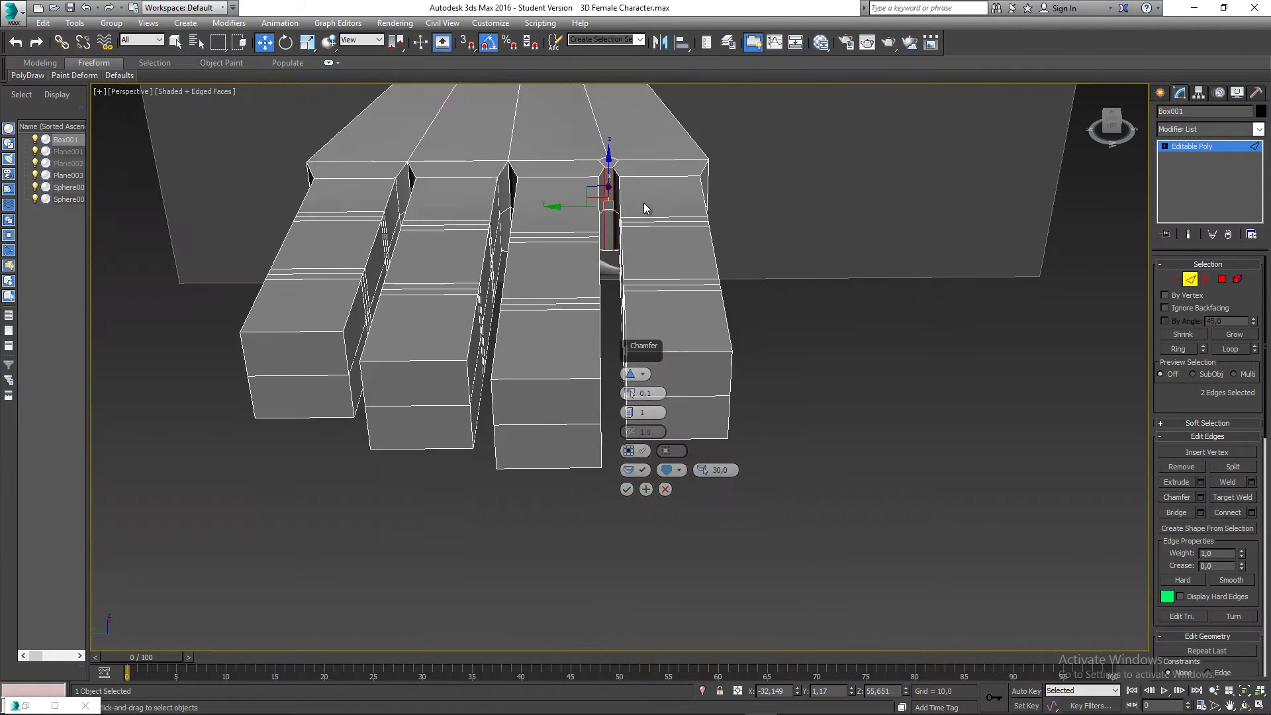
scroll(629, 239, up, 2)
scroll(597, 278, up, 2)
middle_drag(598, 278, 558, 254)
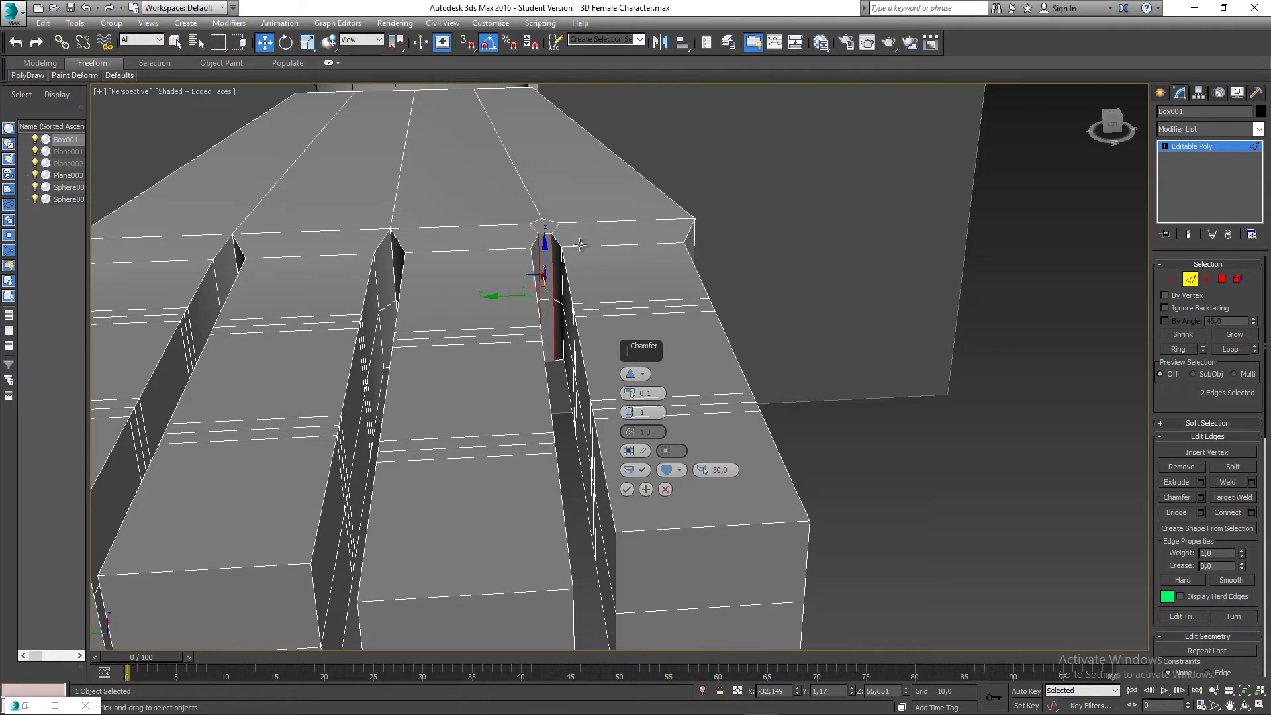
click(666, 490)
alt+middle_drag(721, 361, 834, 390)
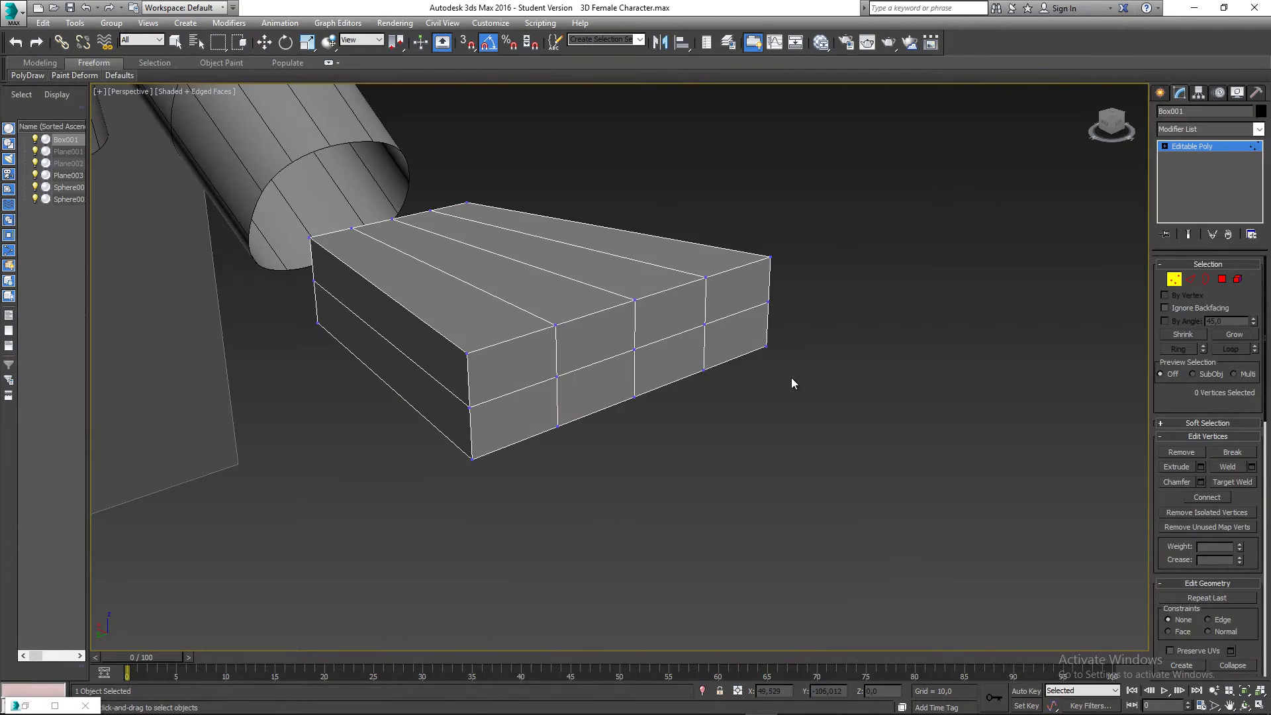
mouse_move(744, 384)
alt+middle_down()
mouse_move(758, 393)
mouse_move(743, 370)
alt+middle_up()
key(w)
scroll(741, 363, up, 3)
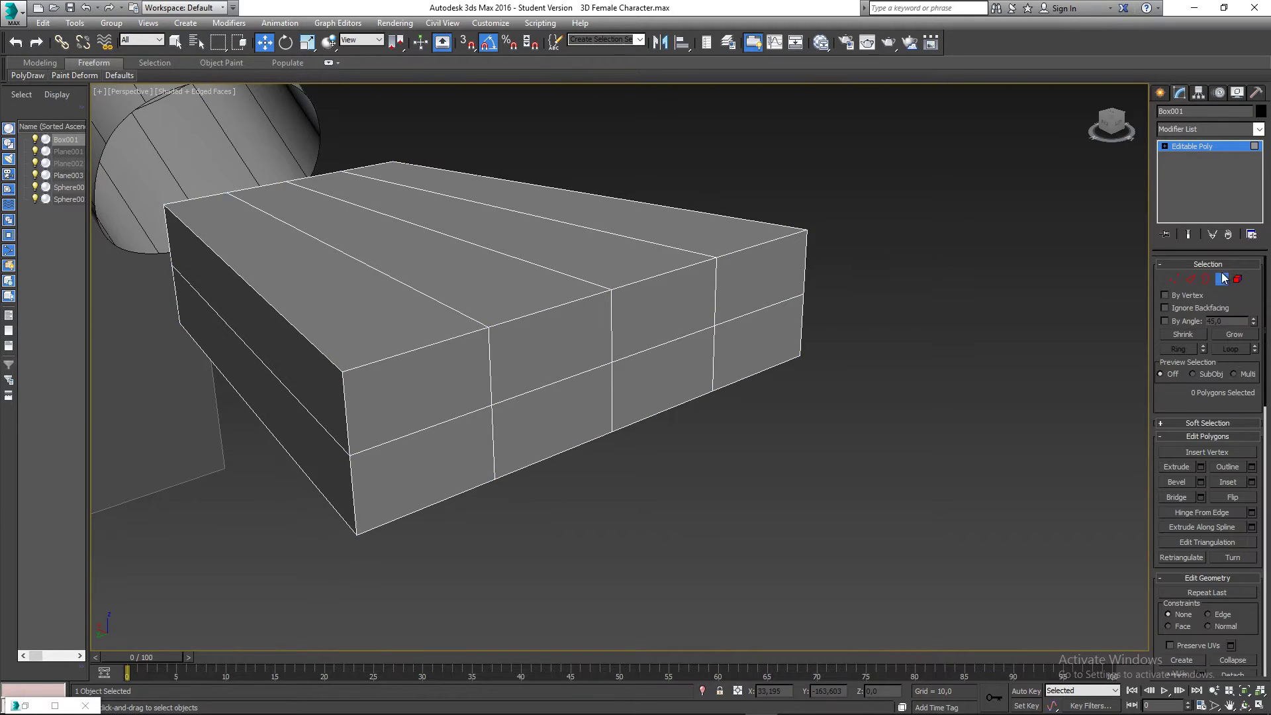
click(1174, 279)
key(1)
middle_drag(1020, 306, 998, 294)
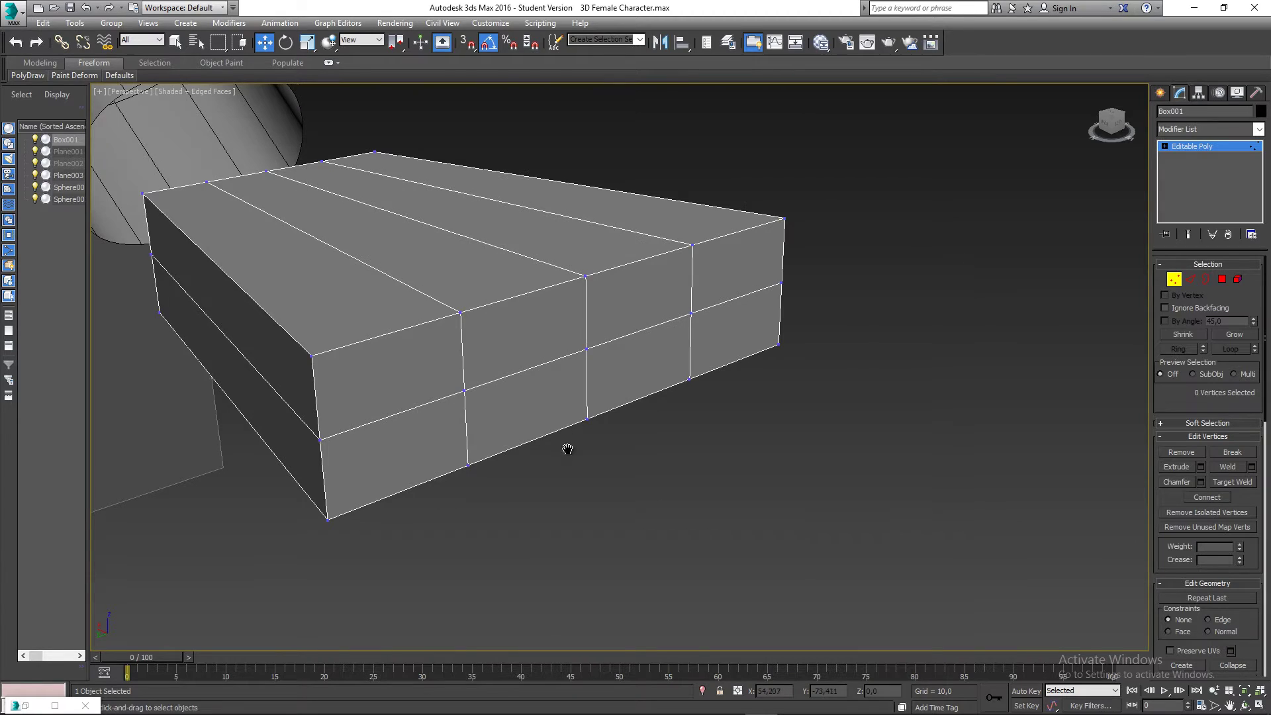
middle_drag(568, 449, 575, 439)
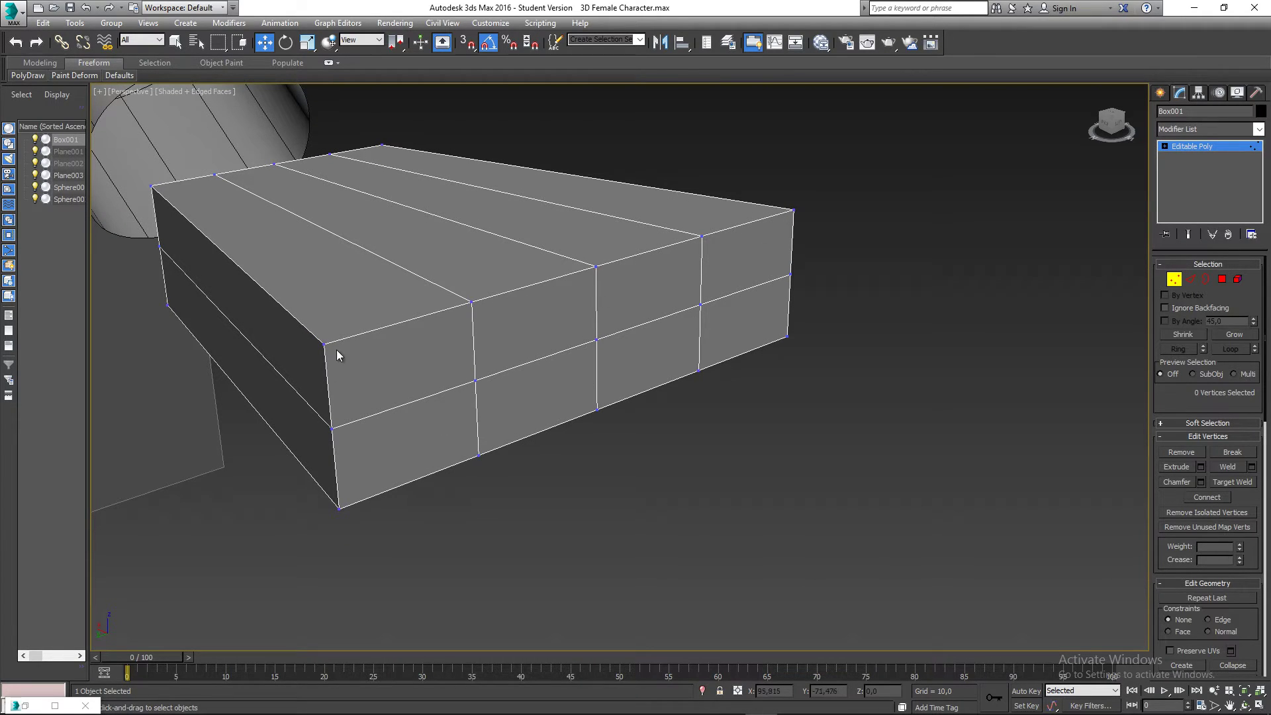
middle_drag(478, 348, 490, 409)
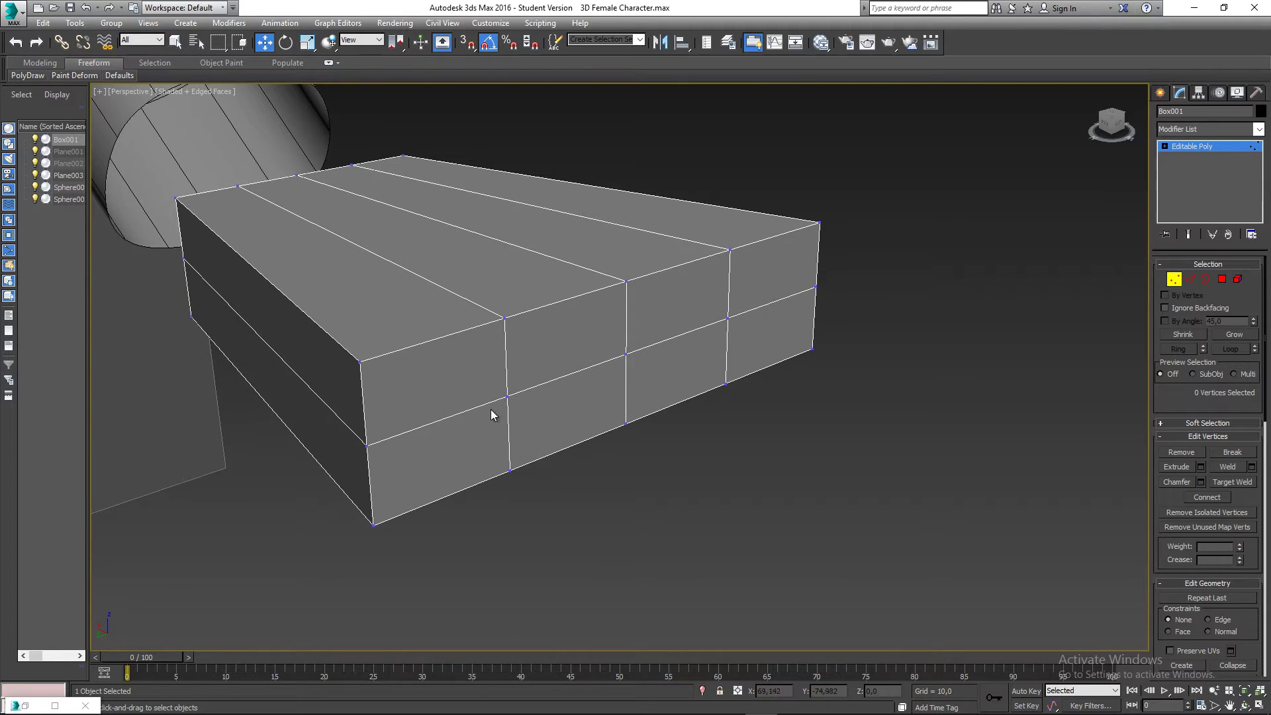
Chamfer the six inner vertical edges on the palm's finger-side face by 0.1 to make narrow gaps between the four finger bases
click(1189, 279)
double_click(506, 345)
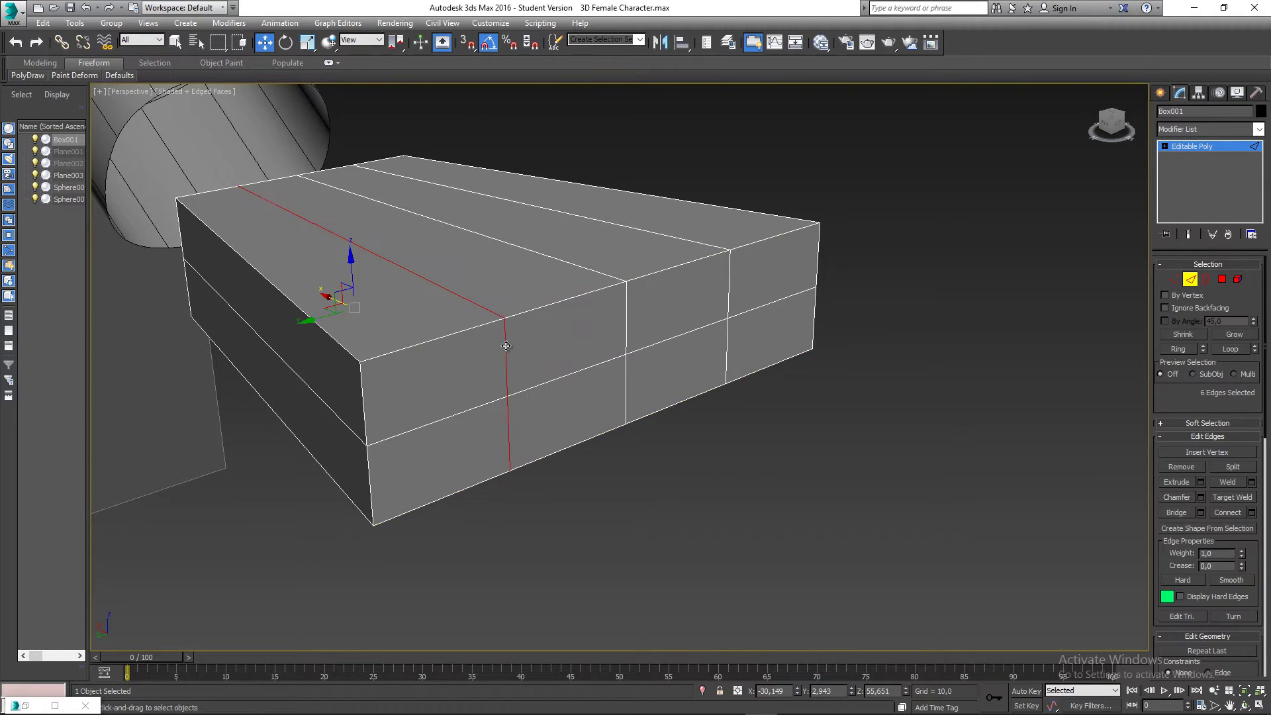
click(518, 358)
click(507, 361)
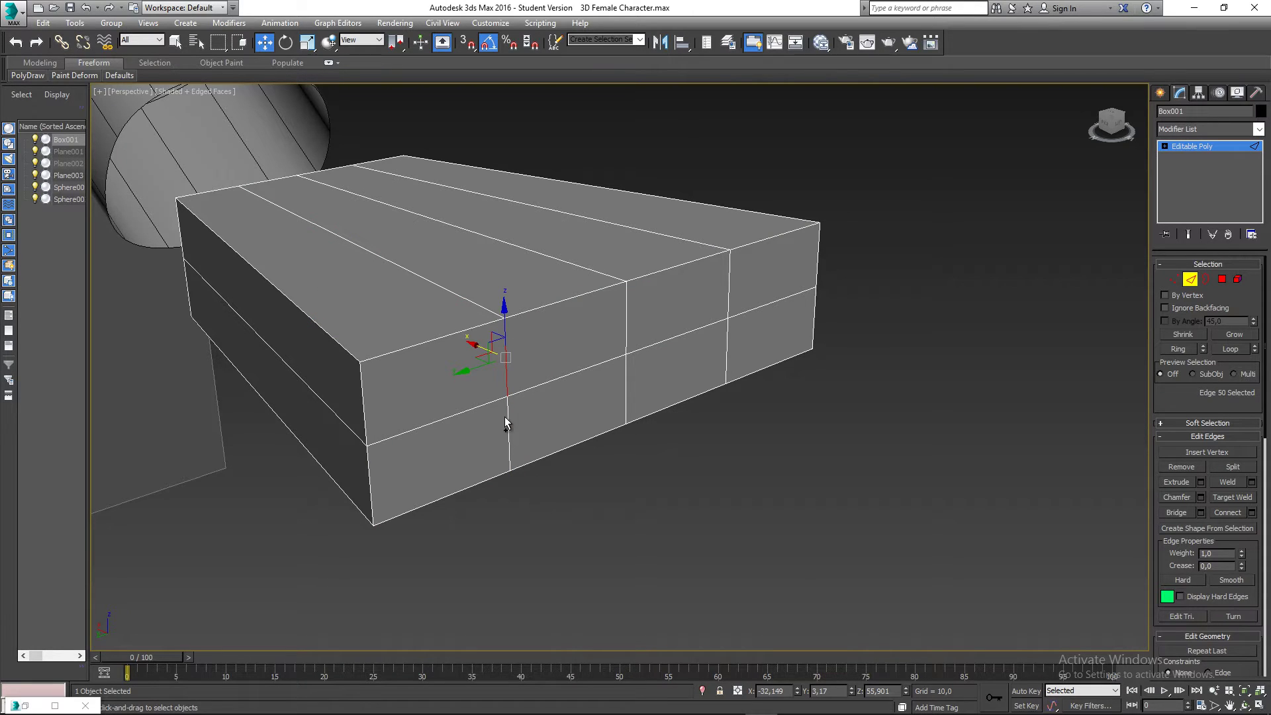
ctrl+click(504, 416)
ctrl+click(627, 337)
ctrl+click(625, 374)
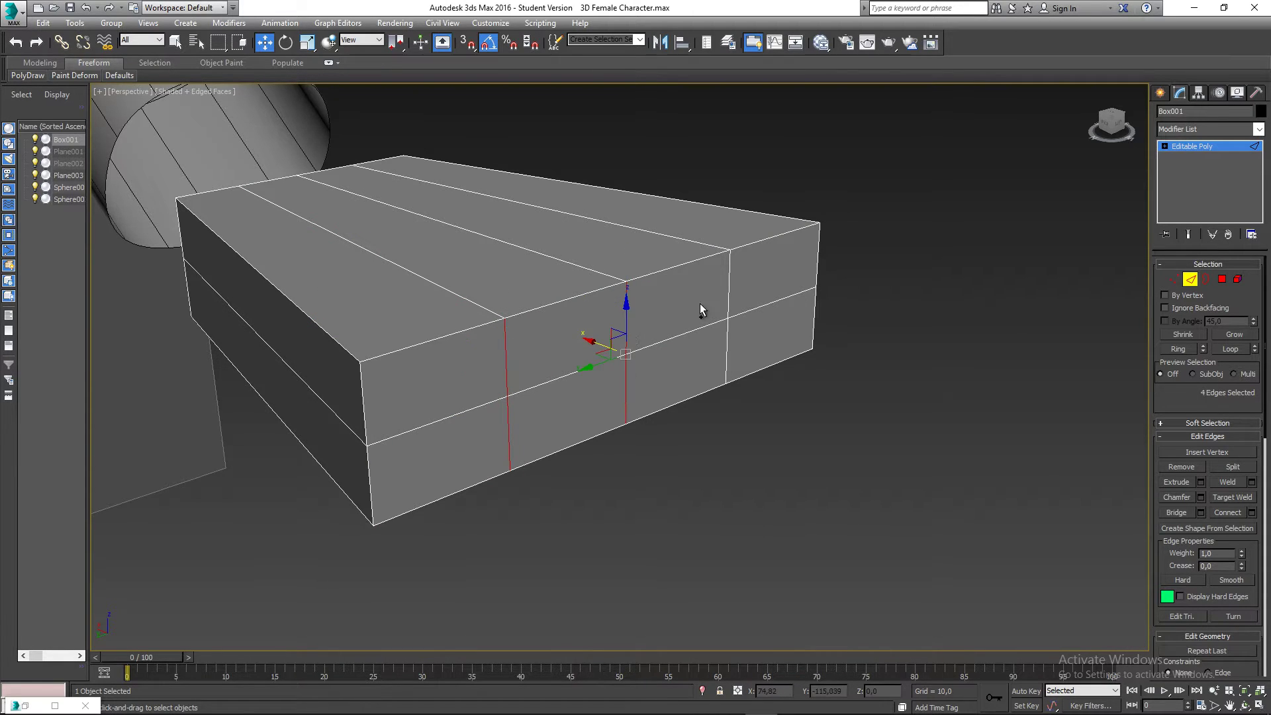
ctrl+click(729, 298)
alt+middle_drag(741, 355, 682, 364)
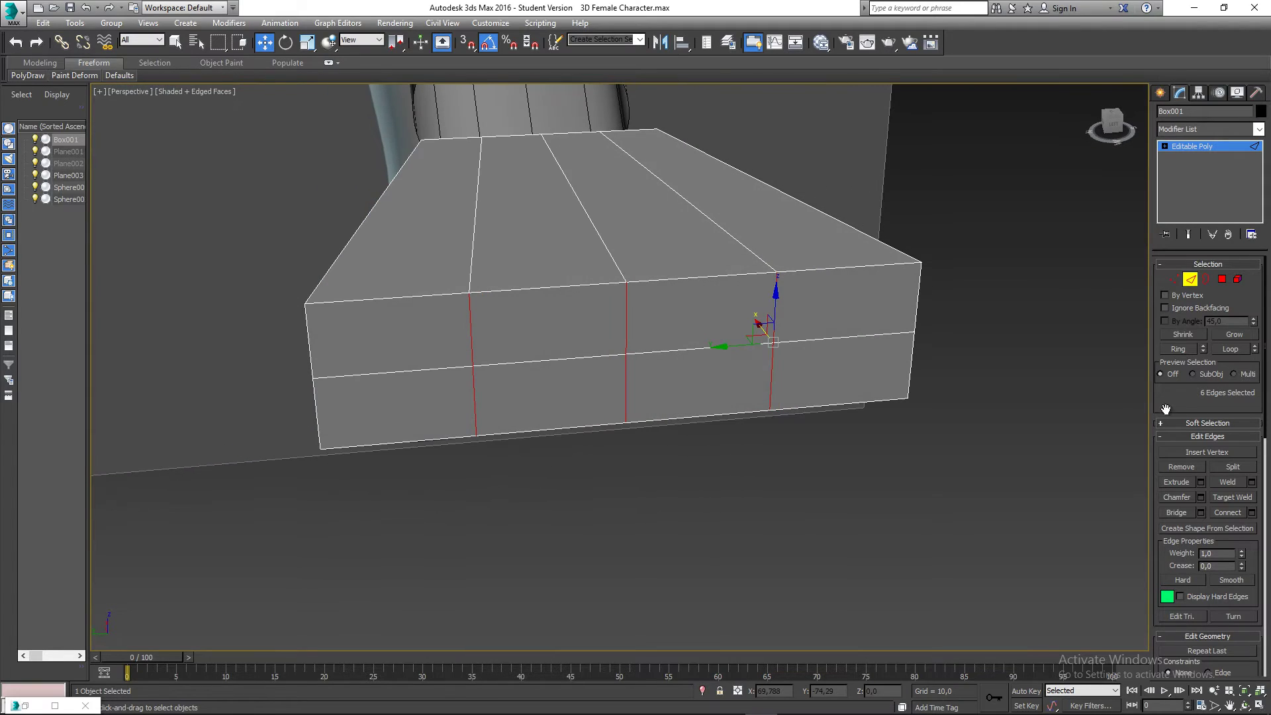
click(1200, 497)
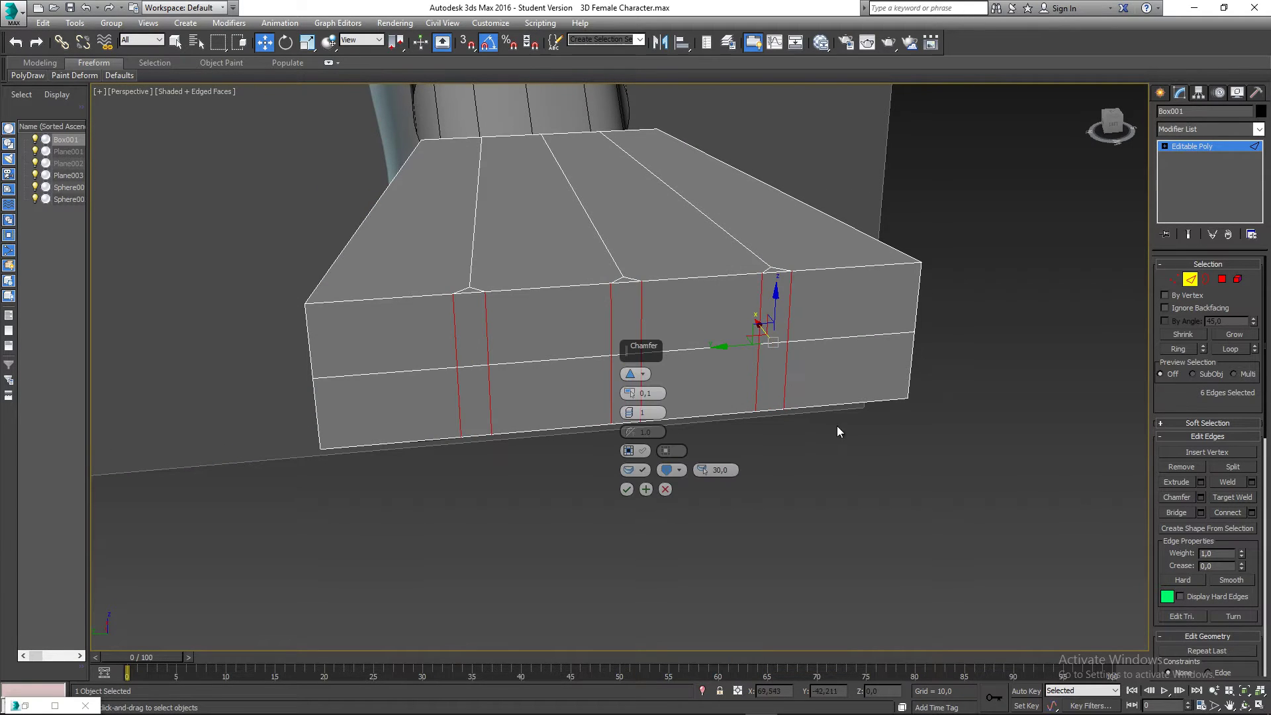
alt+middle_drag(837, 426, 563, 424)
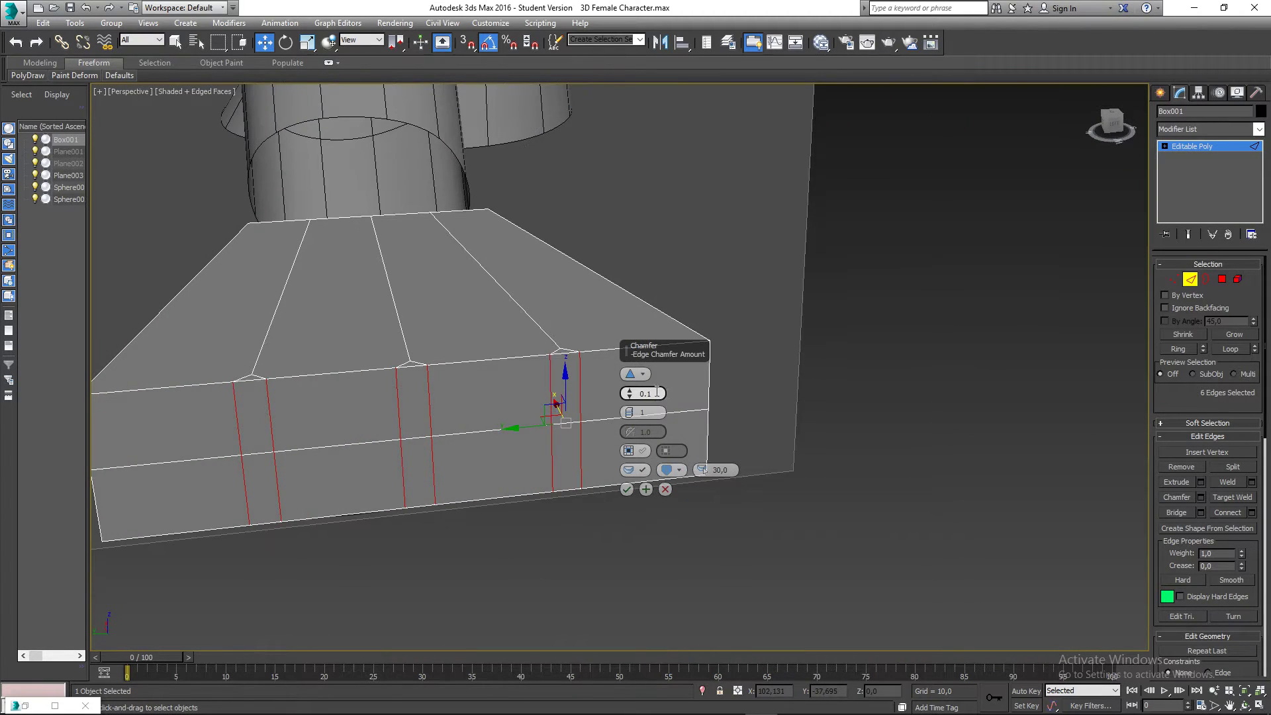
click(625, 491)
alt+middle_drag(626, 491, 629, 420)
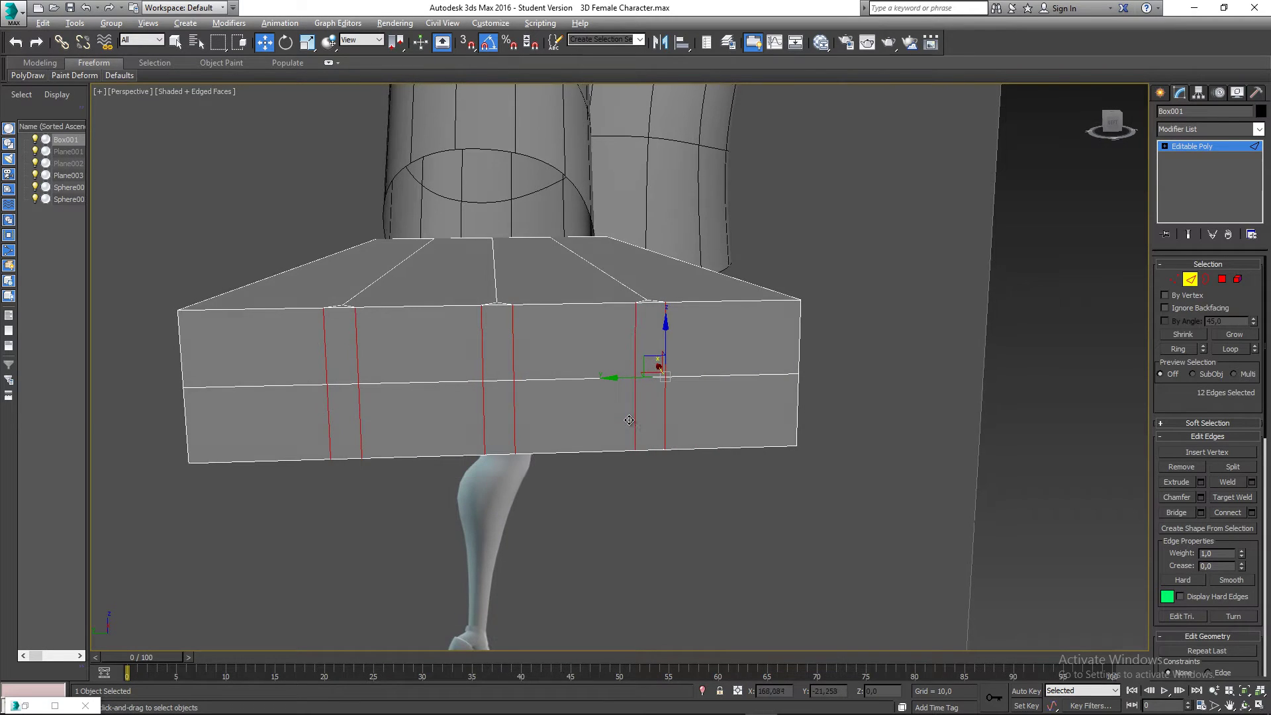
In the Left view, shift the chamfered edge pair on the palm's little-finger side slightly outward to narrow the little finger's base
click(1223, 279)
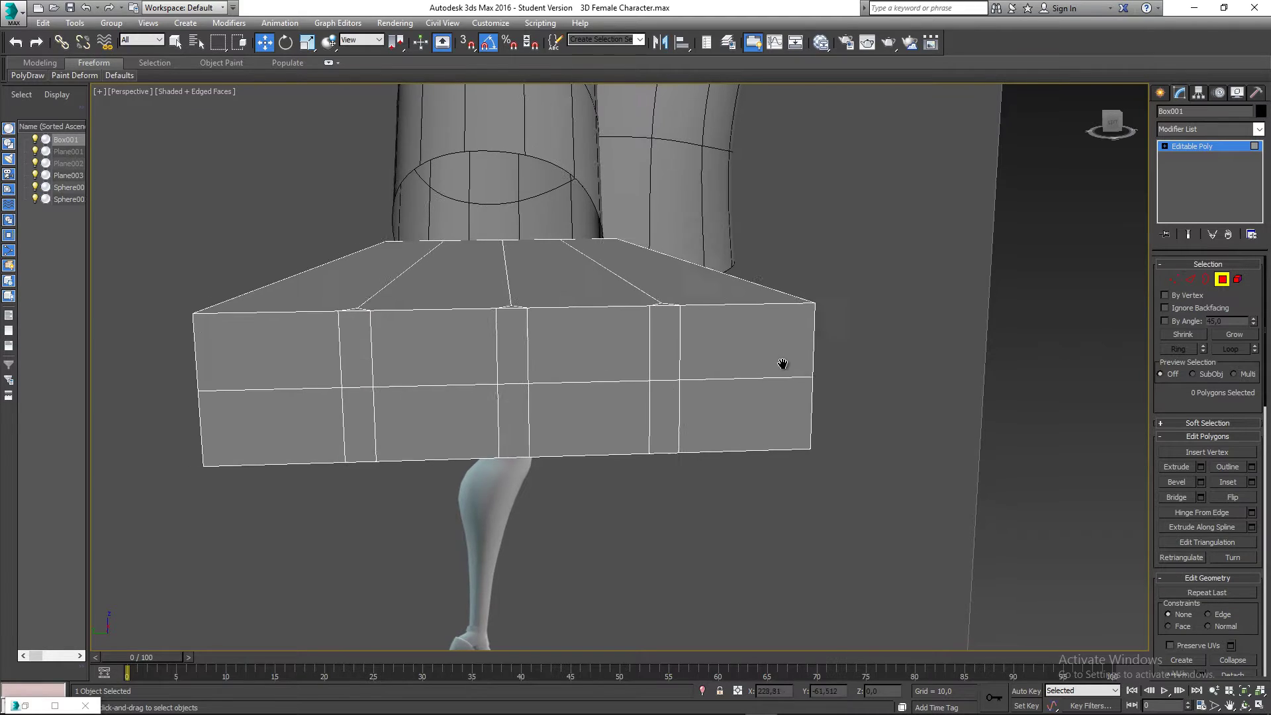
key(l)
scroll(644, 361, up, 2)
scroll(644, 361, up, 3)
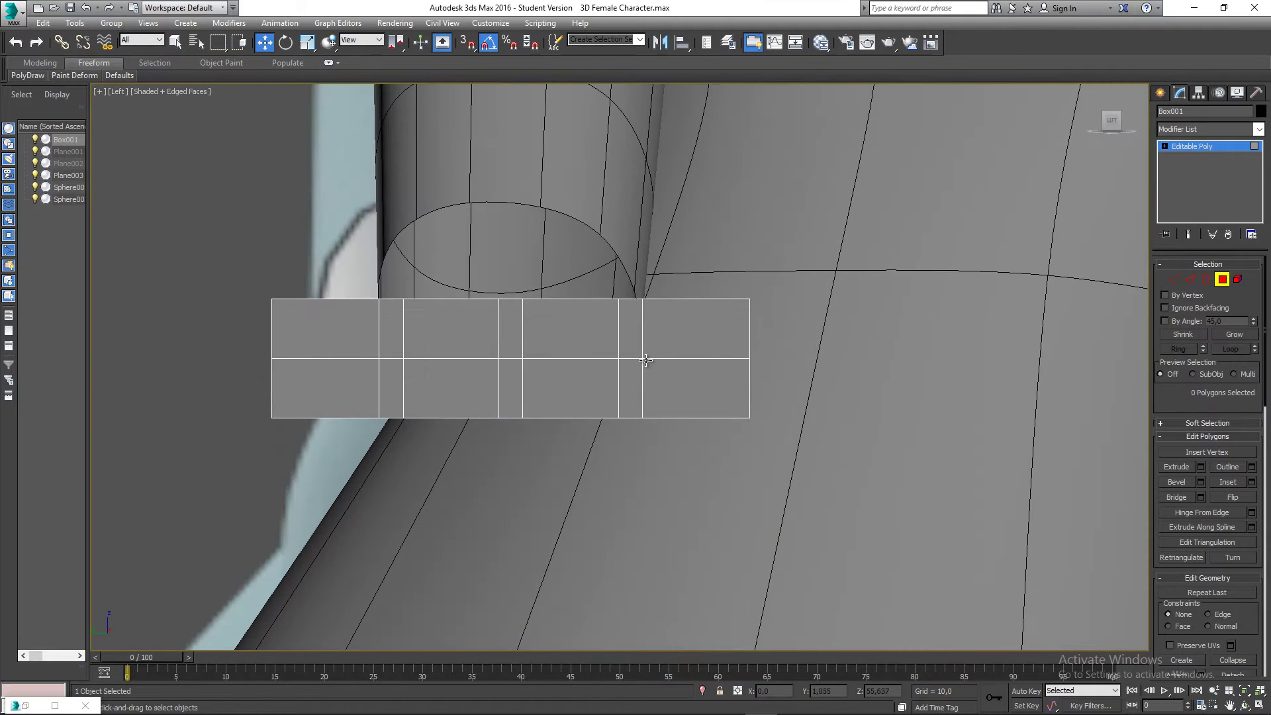
click(355, 336)
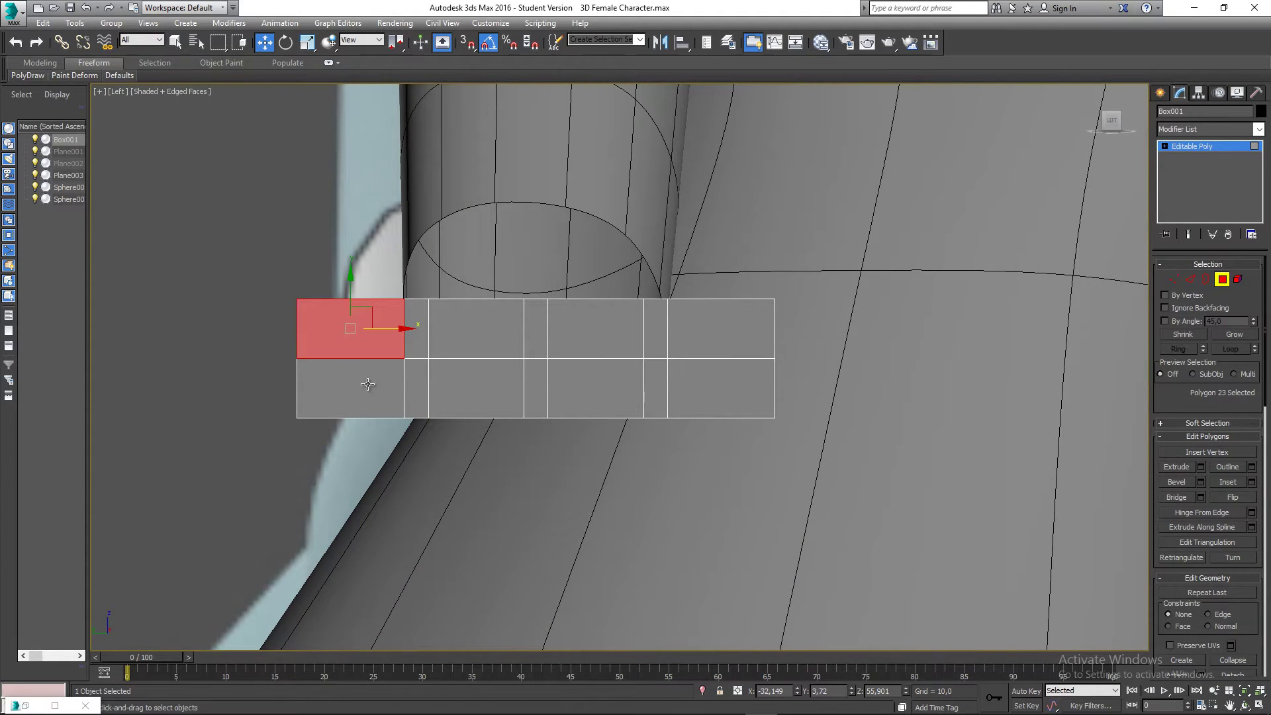
middle_drag(411, 375, 400, 392)
key(2)
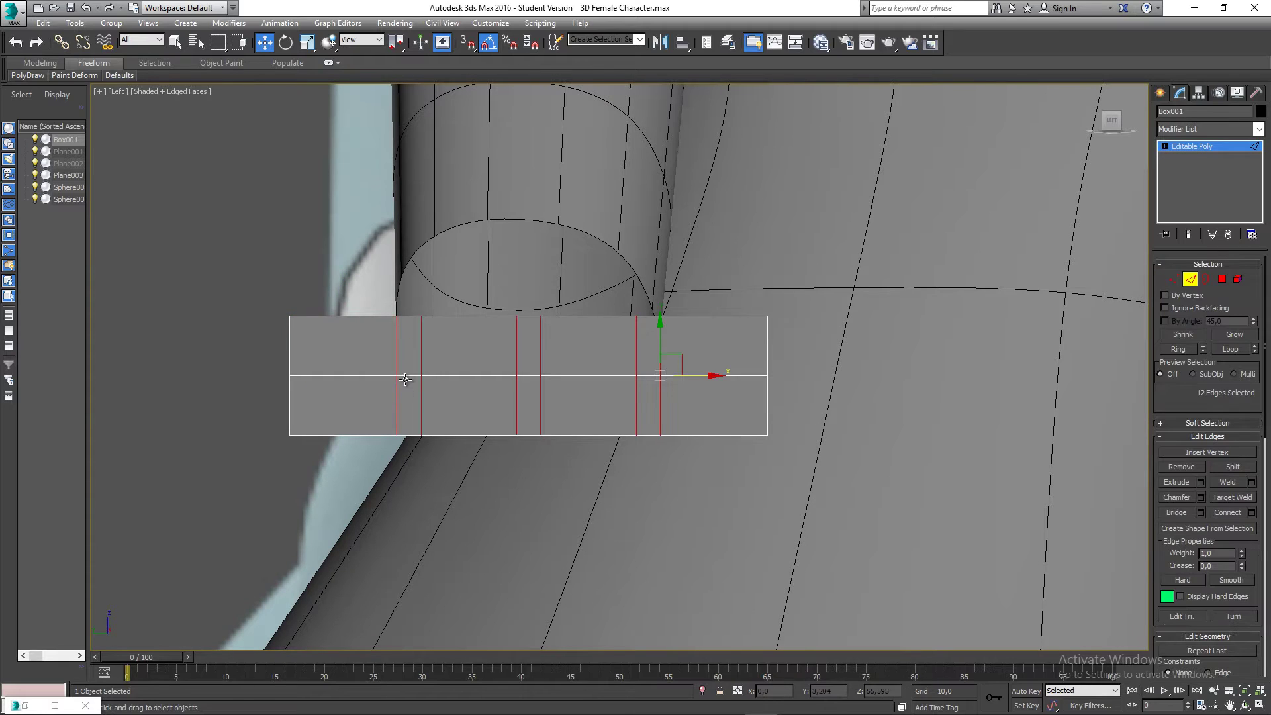
click(398, 366)
ctrl+click(398, 391)
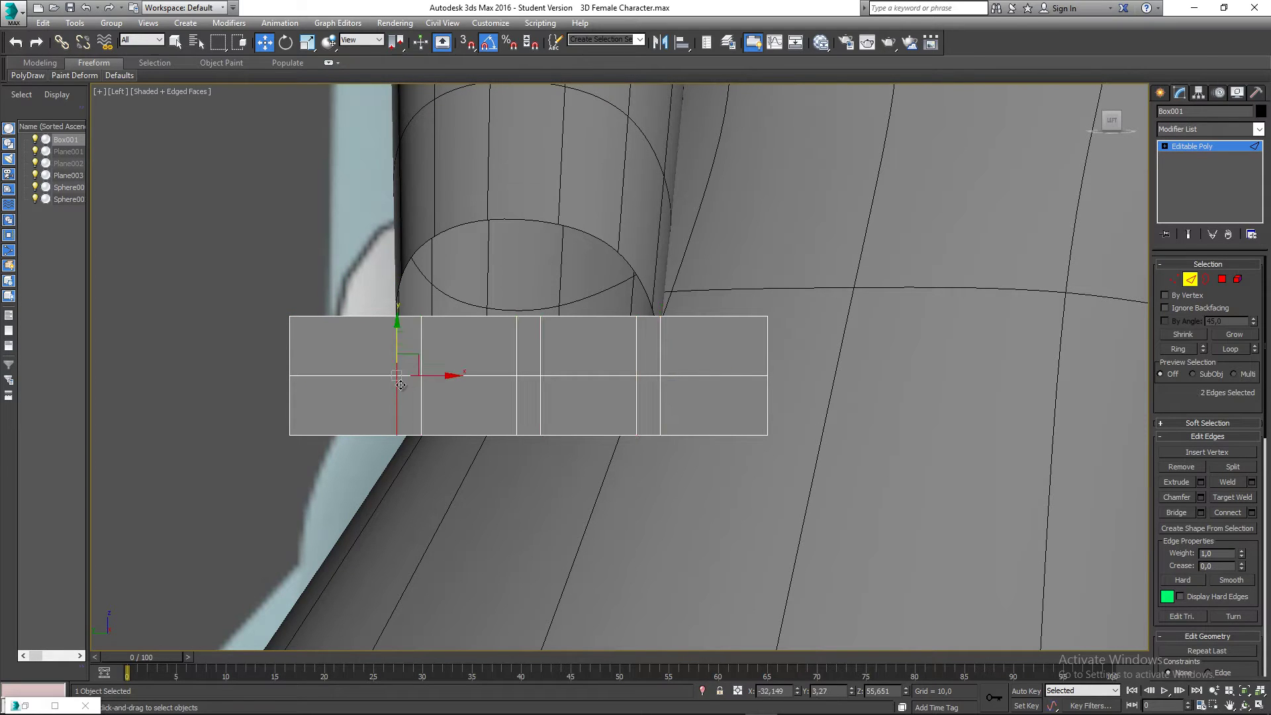
ctrl+click(424, 356)
ctrl+click(418, 391)
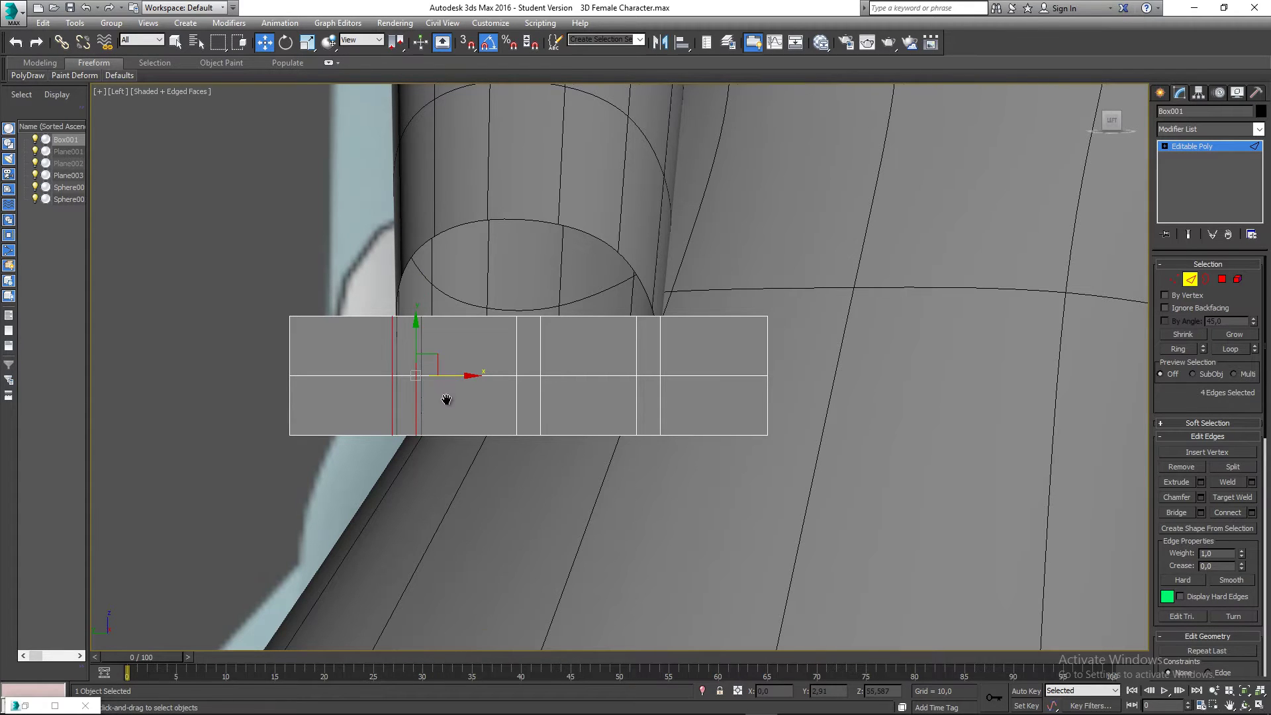
middle_drag(445, 400, 449, 413)
scroll(449, 413, up, 3)
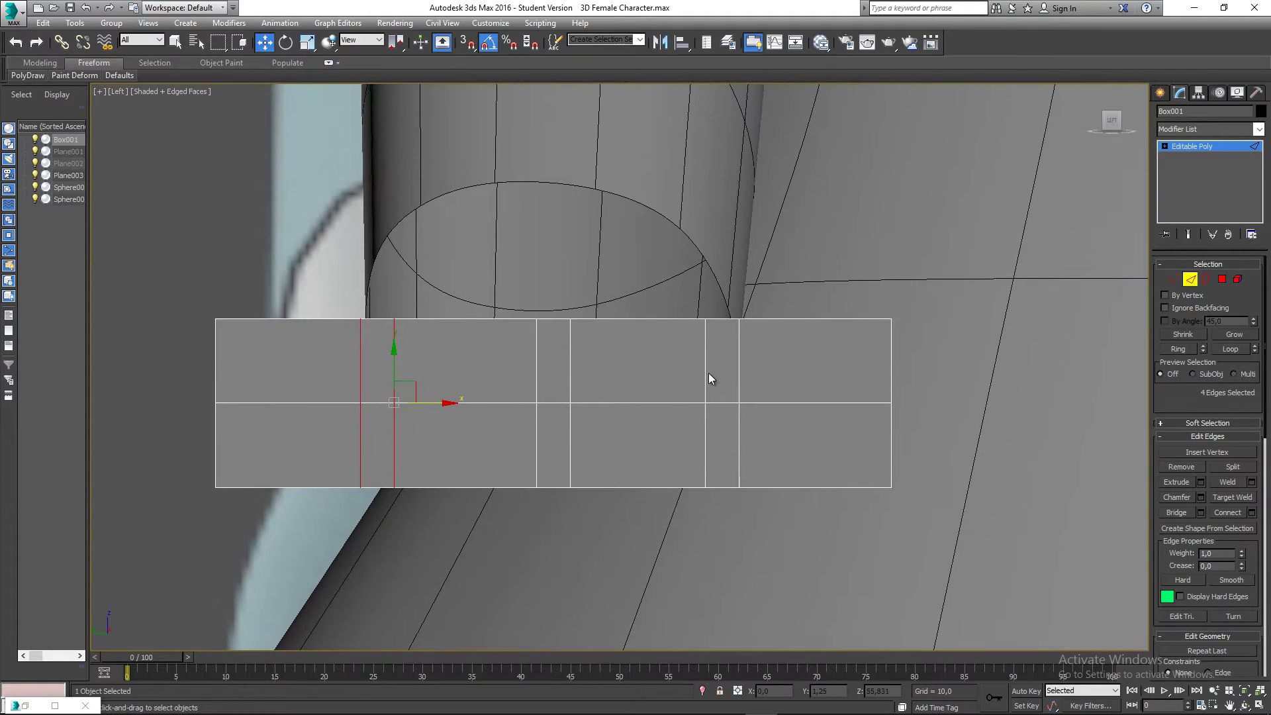
Shift the chamfered edge pair on the palm's index-finger side slightly outward to narrow the index finger's base
click(708, 374)
ctrl+click(739, 375)
ctrl+click(739, 425)
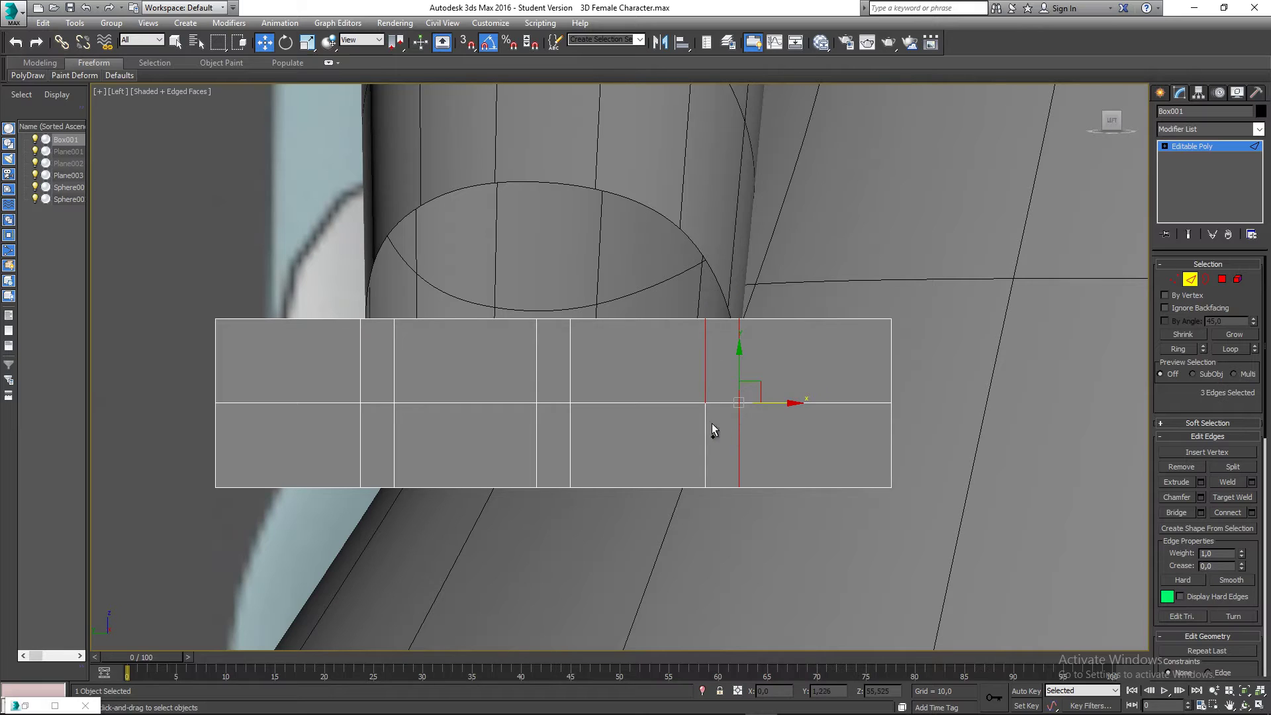
drag(767, 403, 775, 403)
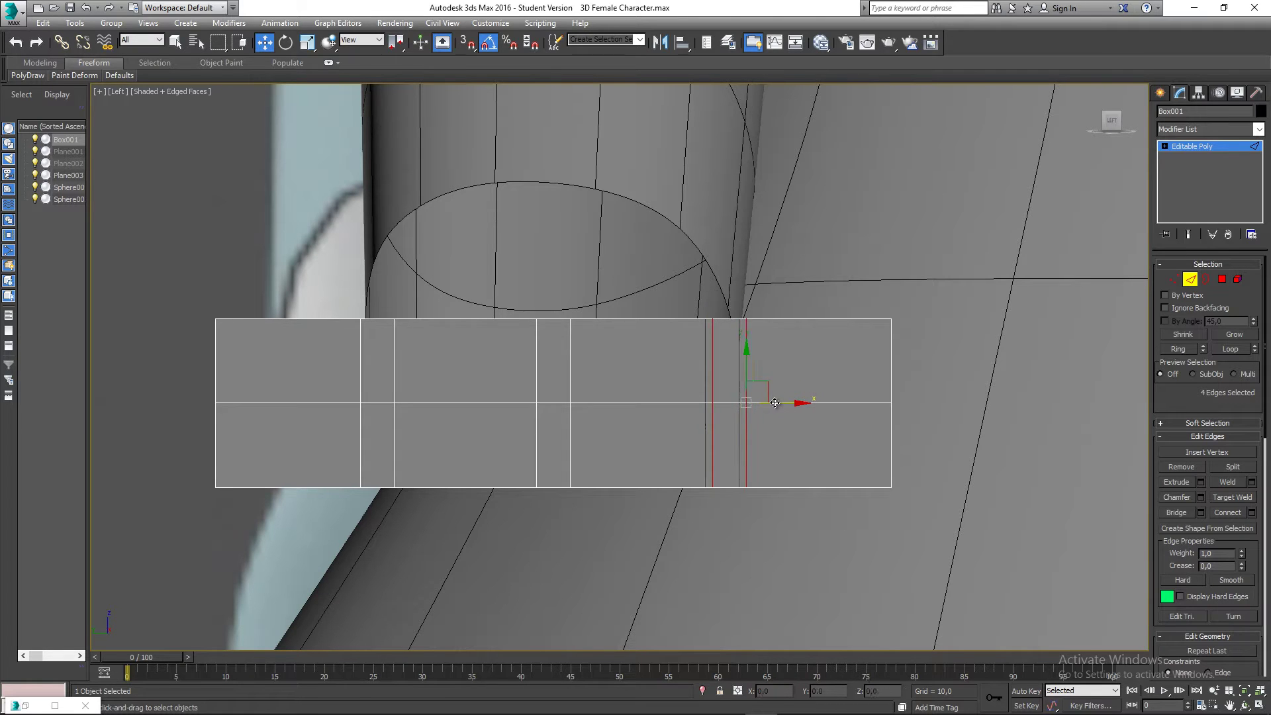
Select the eight polygons of the four finger bases on the palm's finger-side face, leaving the narrow gap faces unselected
middle_drag(759, 429, 735, 441)
scroll(736, 437, down, 2)
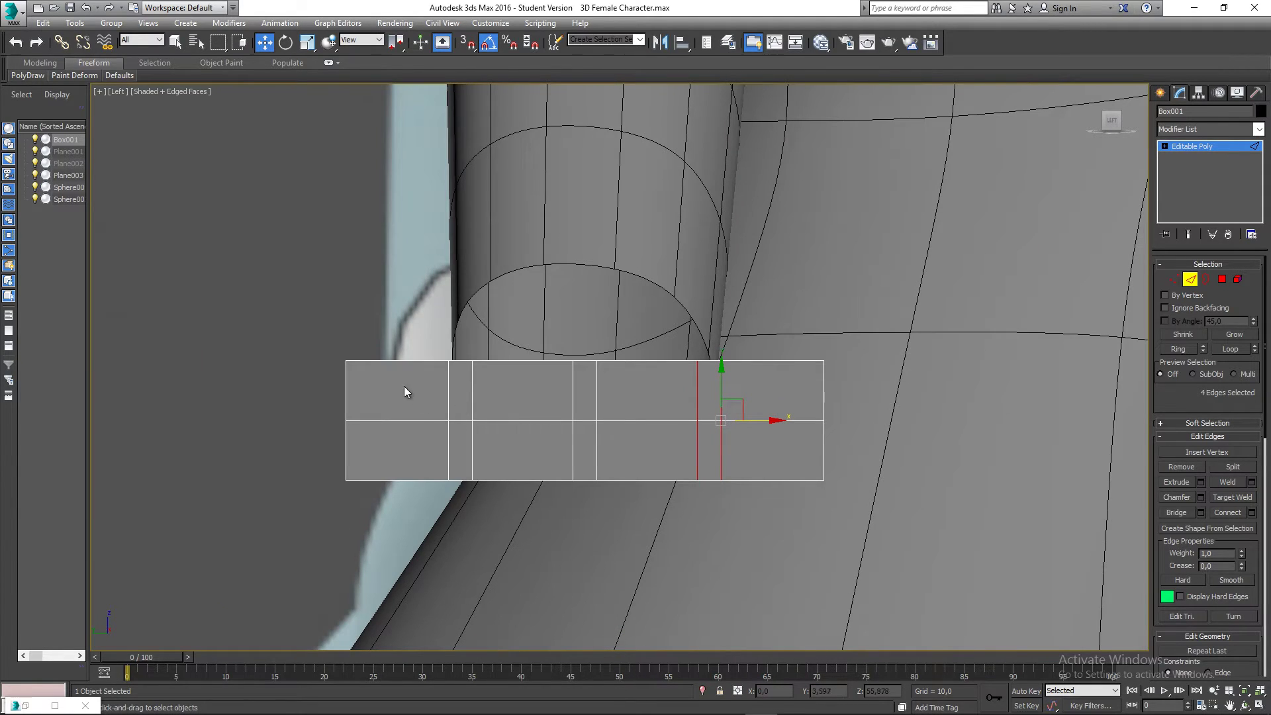
click(1222, 279)
click(443, 390)
ctrl+click(422, 437)
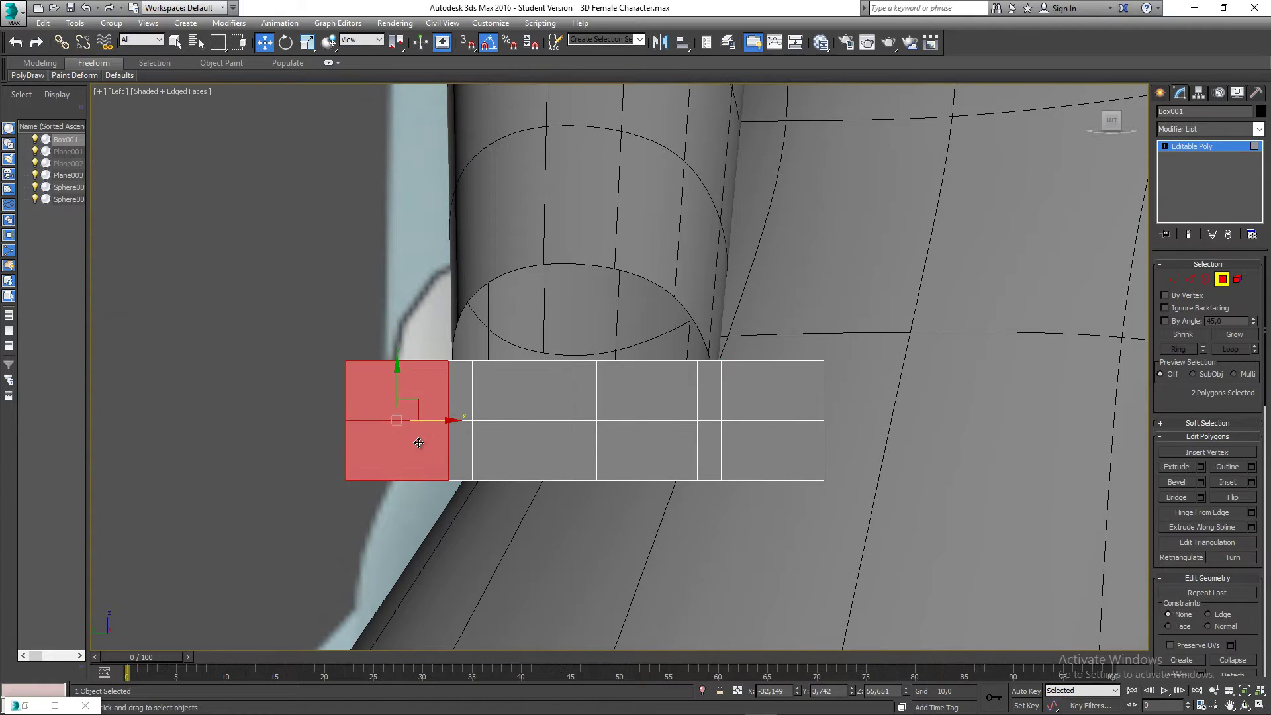
ctrl+click(523, 400)
ctrl+click(529, 433)
ctrl+click(633, 394)
ctrl+click(636, 451)
ctrl+click(768, 392)
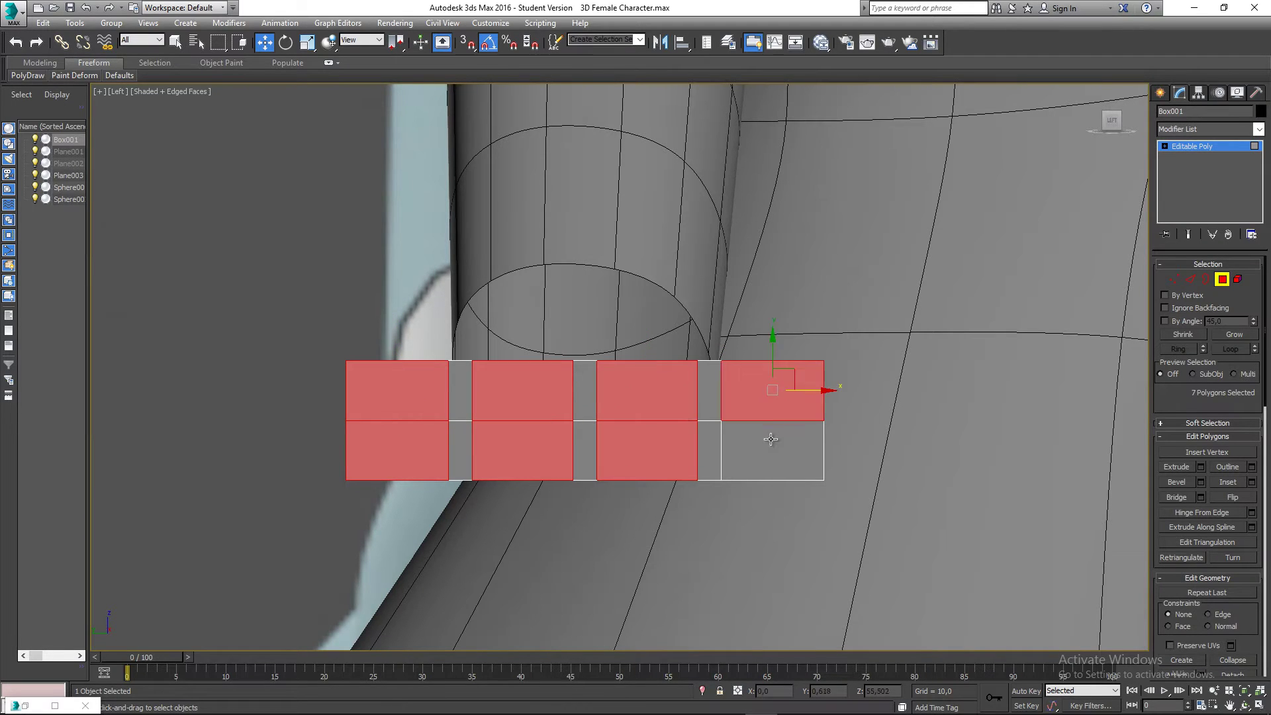
ctrl+click(766, 436)
middle_drag(682, 357, 660, 350)
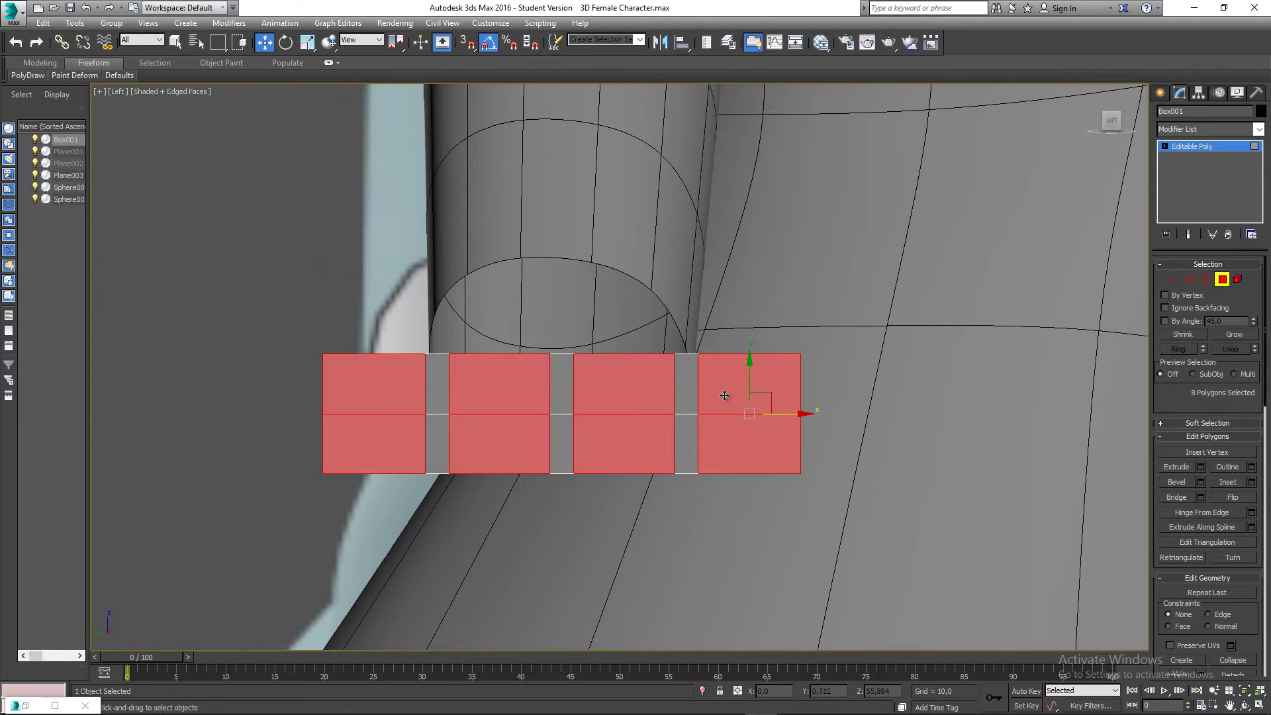
Shift the index-side chamfered edge pair slightly further outward and the middle edge pair slightly toward the index-finger side
click(1187, 281)
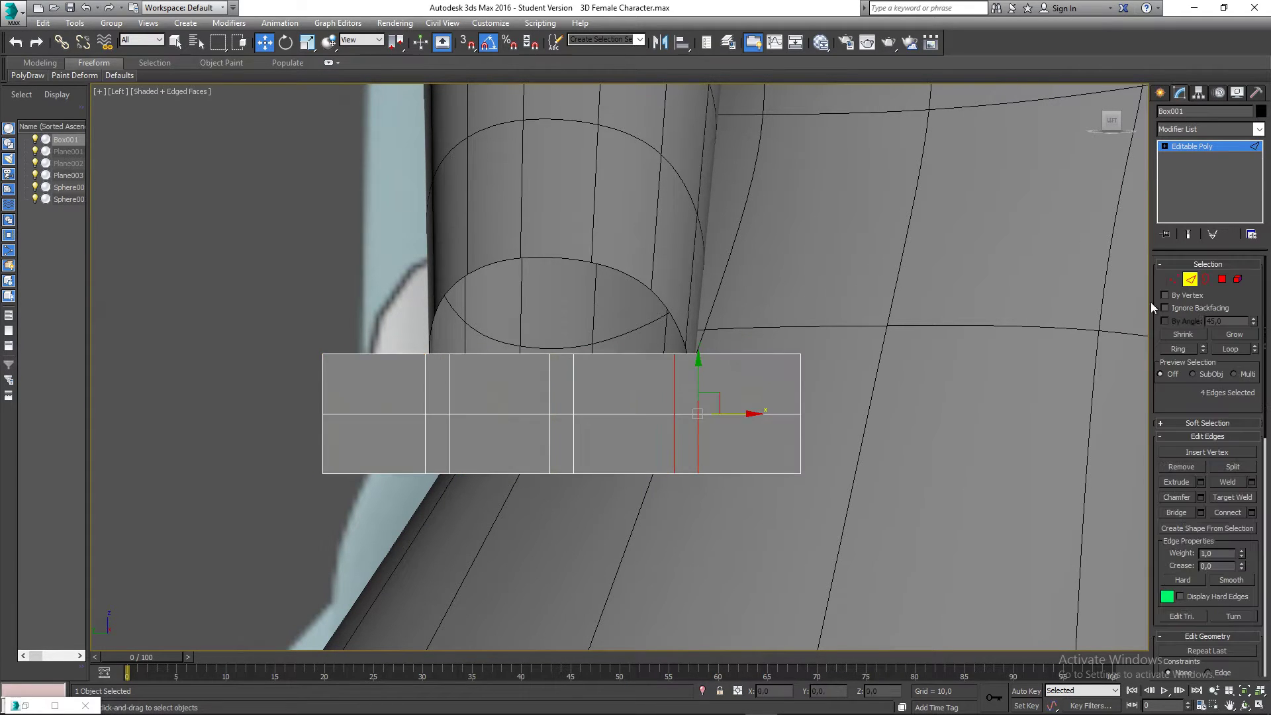
drag(737, 415, 741, 415)
click(551, 397)
ctrl+click(574, 398)
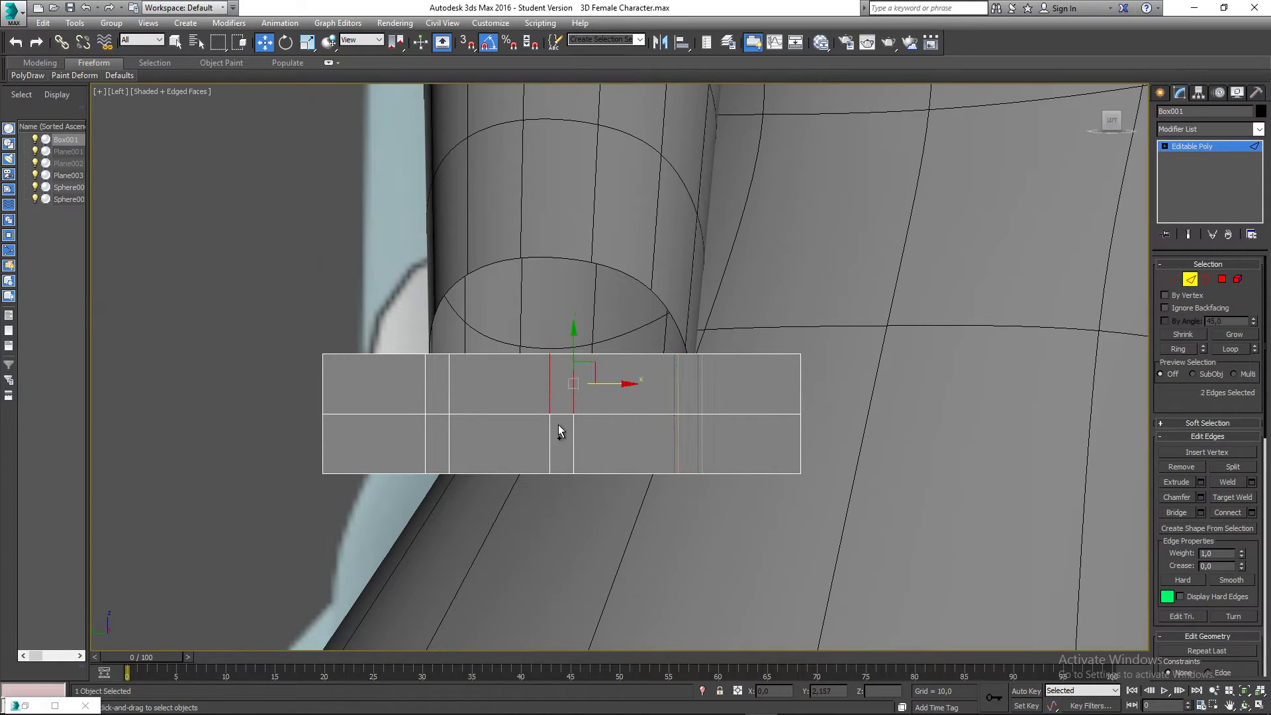
ctrl+click(572, 428)
key(F3)
mouse_move(591, 396)
alt+middle_down()
mouse_move(642, 460)
mouse_move(604, 434)
alt+middle_up()
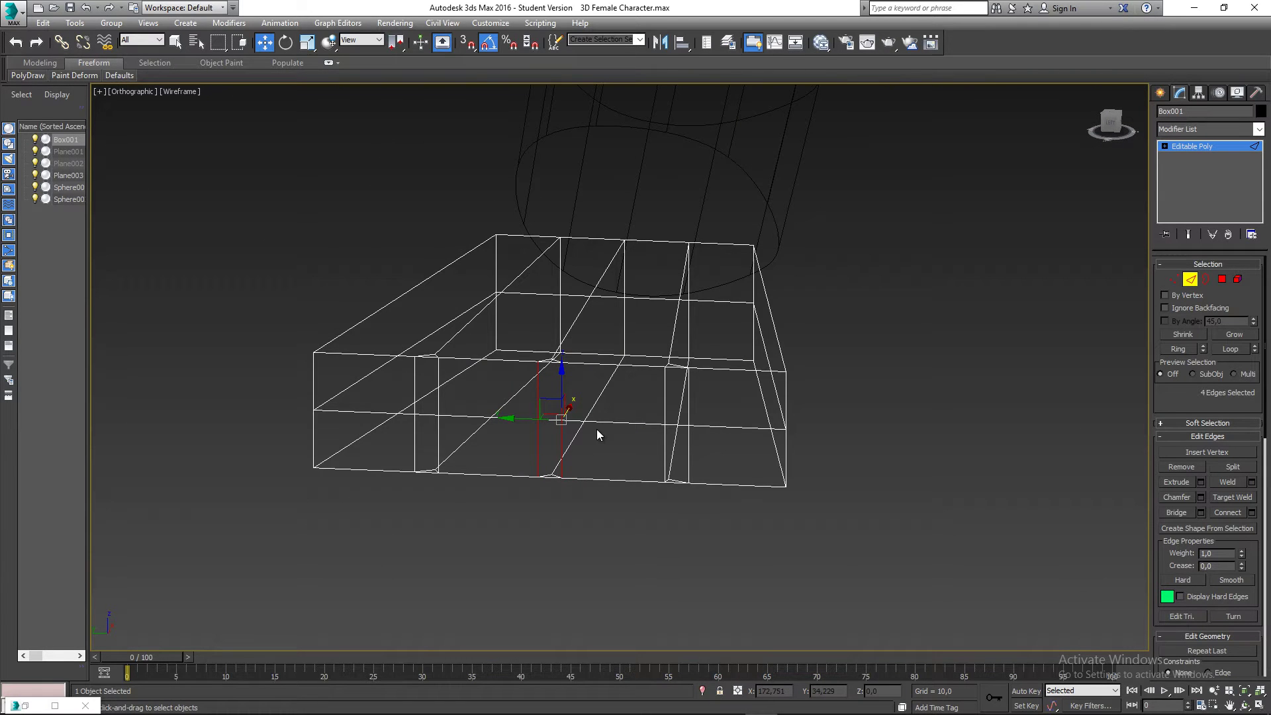
key(l)
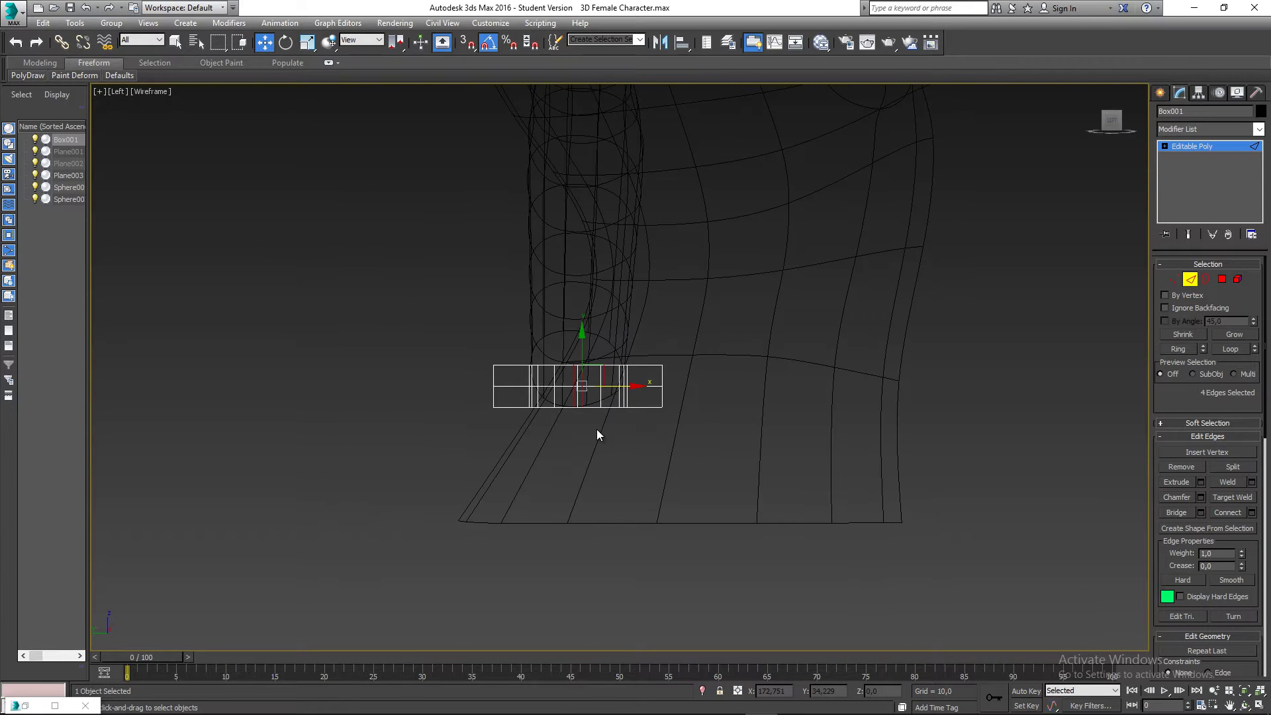
key(F3)
scroll(595, 385, up, 3)
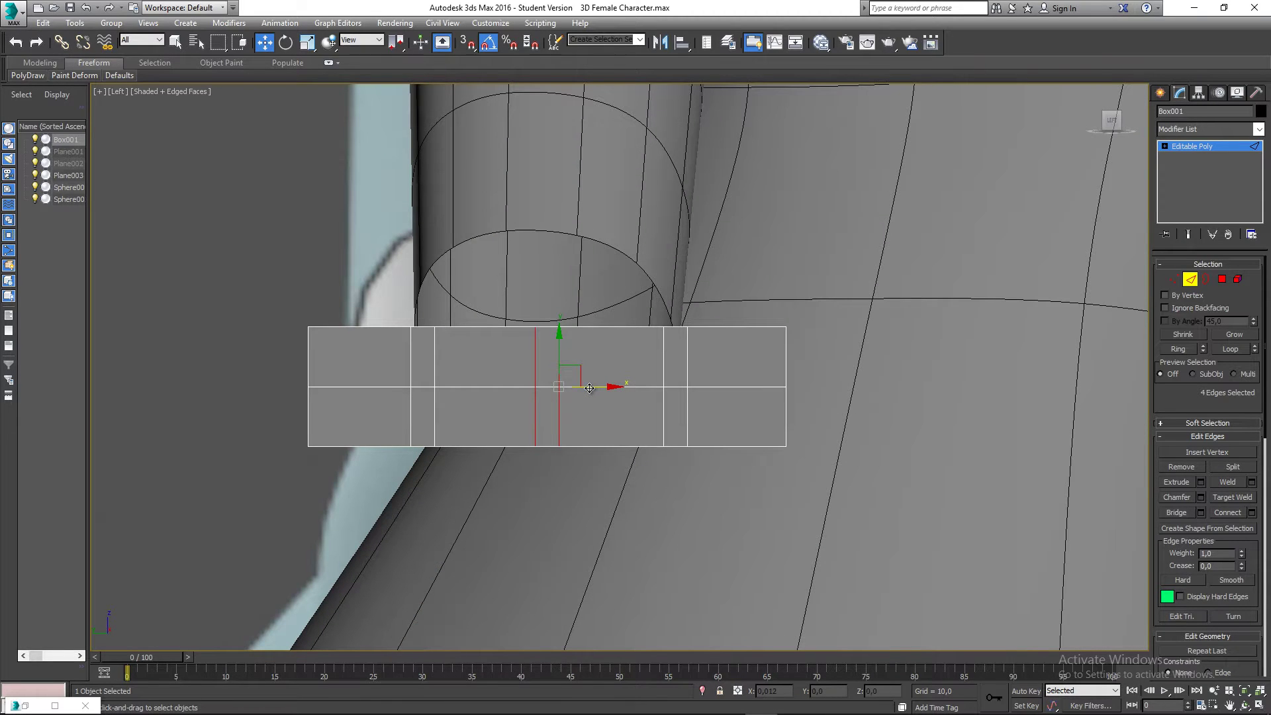
middle_drag(1137, 315, 1116, 333)
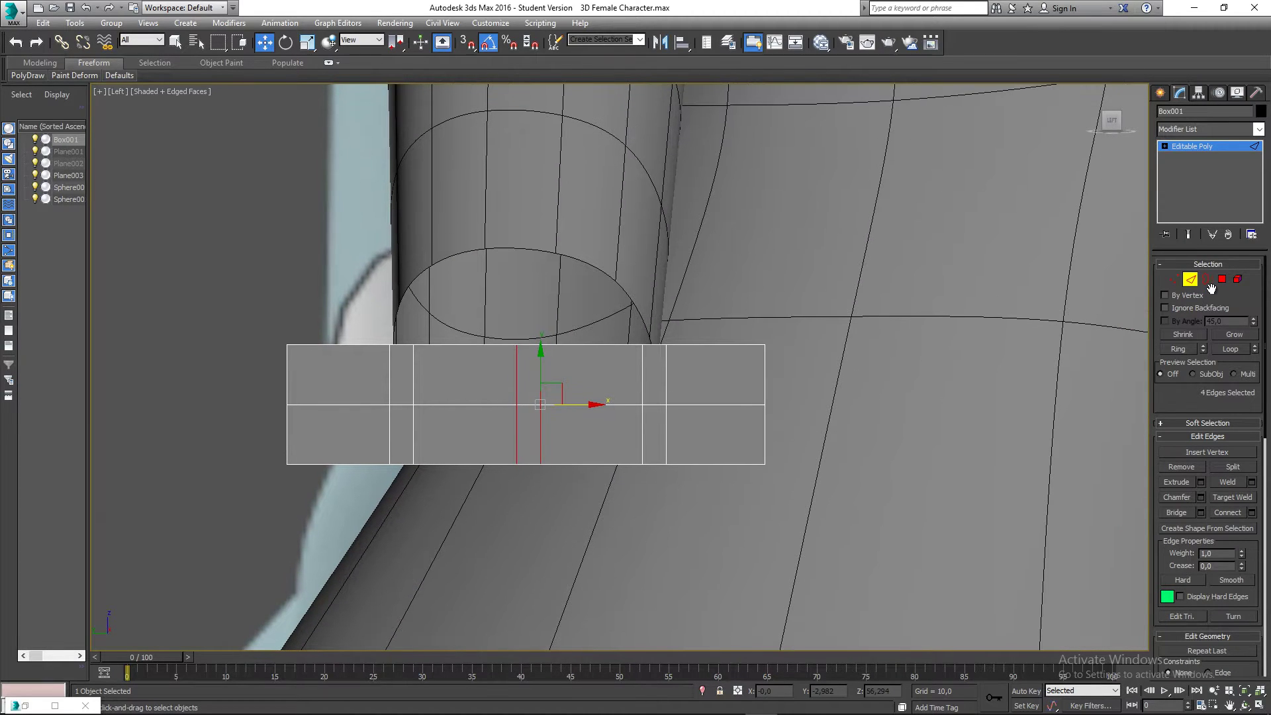
click(1222, 278)
middle_drag(834, 355, 545, 349)
scroll(840, 316, down, 2)
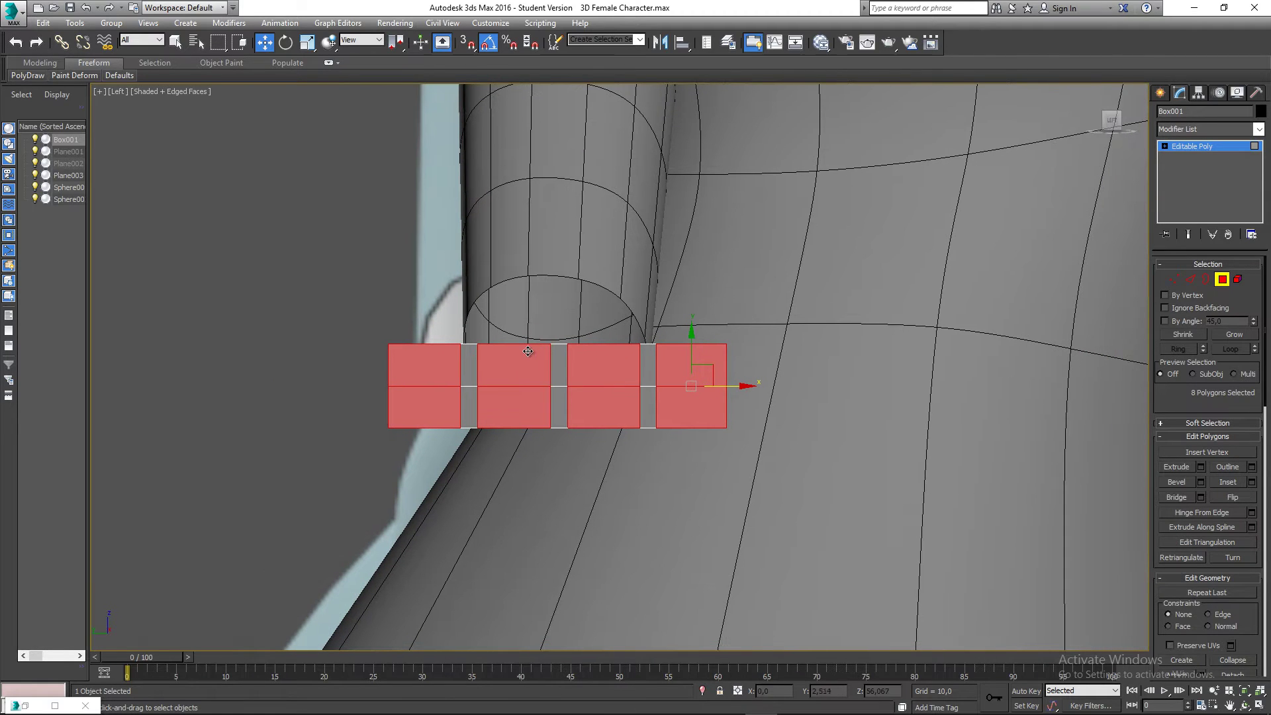
key(p)
scroll(551, 332, down, 3)
alt+middle_drag(451, 342, 379, 431)
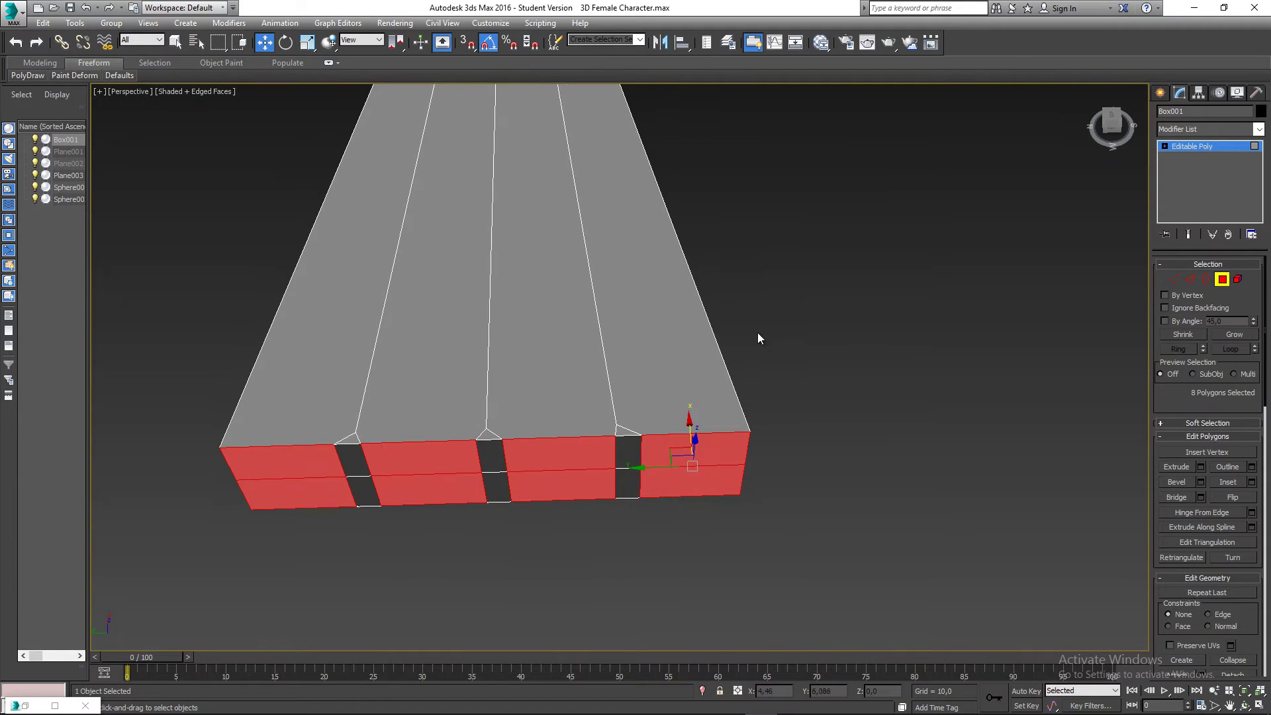
click(1190, 279)
middle_drag(845, 288, 646, 360)
click(603, 361)
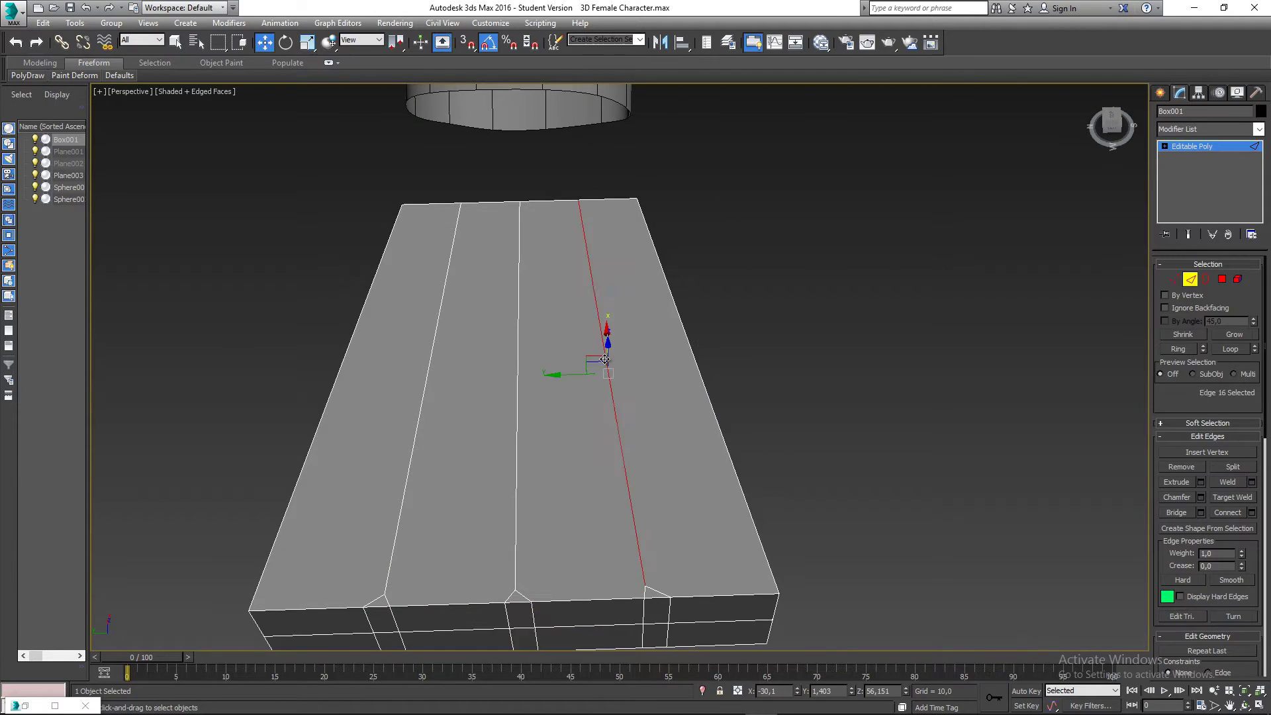
ctrl+click(516, 435)
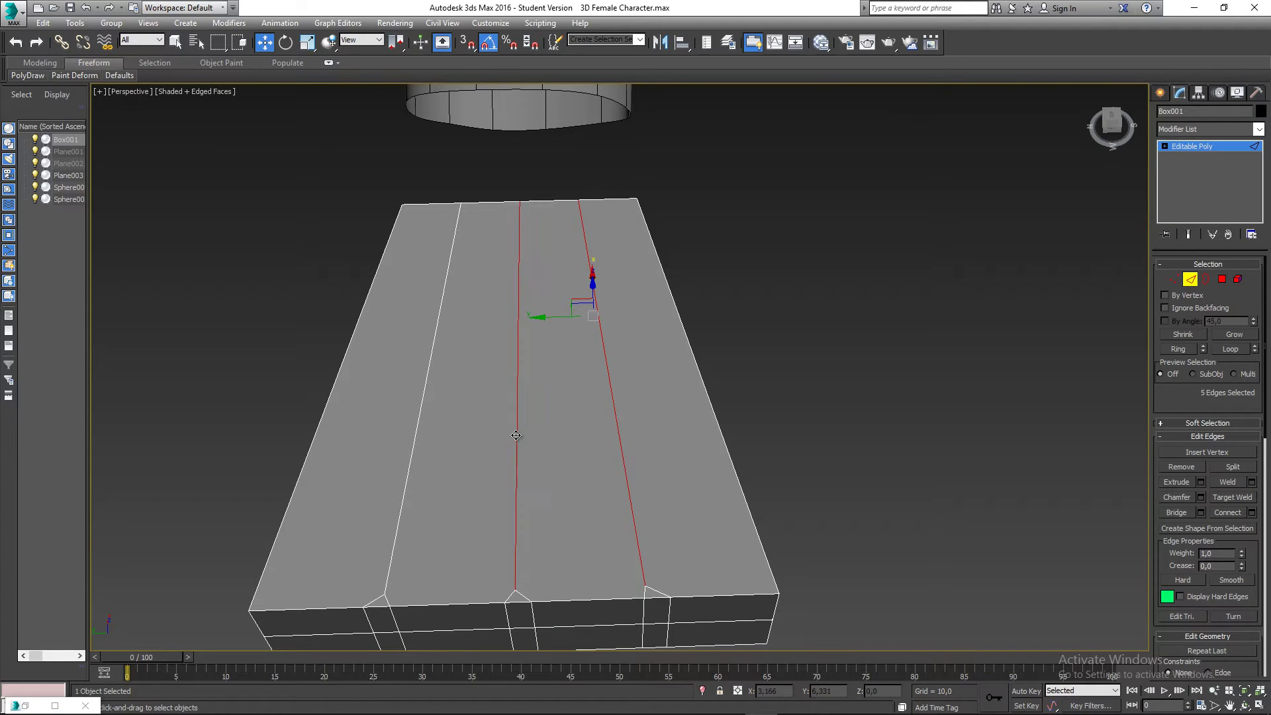
ctrl+double_click(416, 425)
middle_drag(501, 405, 547, 384)
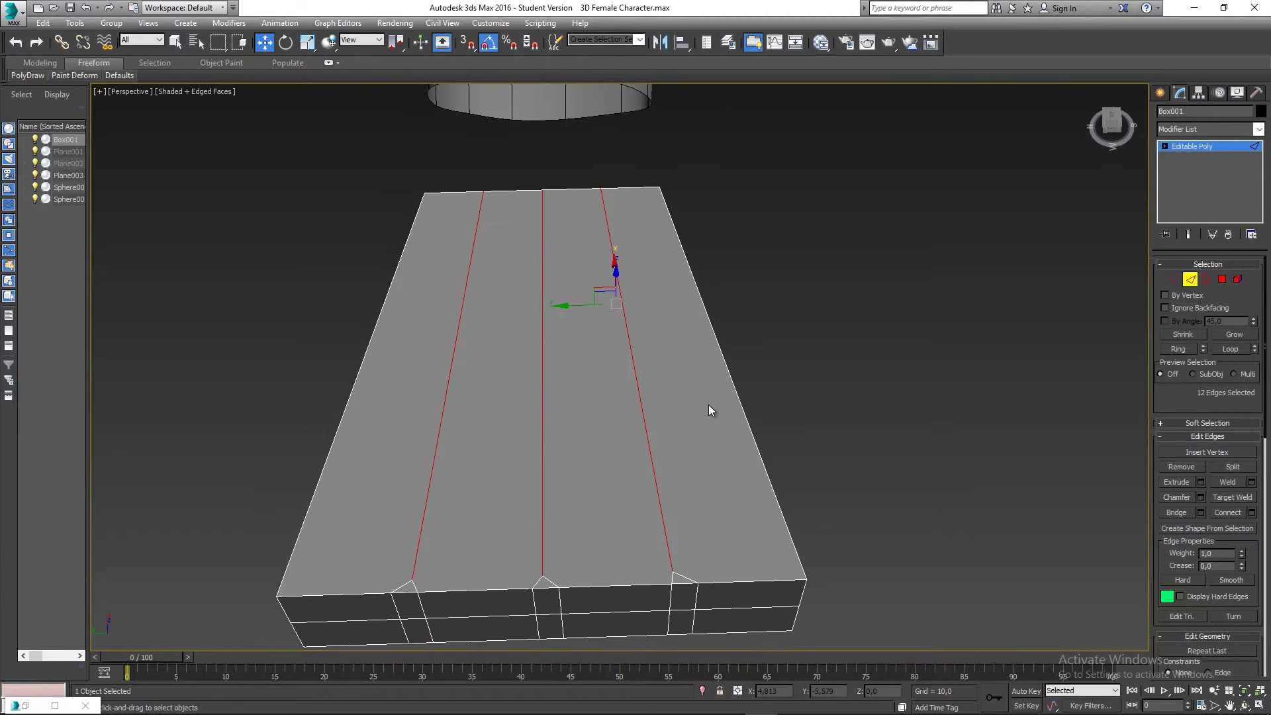
In the Top view, move the index-side lengthwise edge loop of the palm slightly outward to line up with its gap
double_click(643, 408)
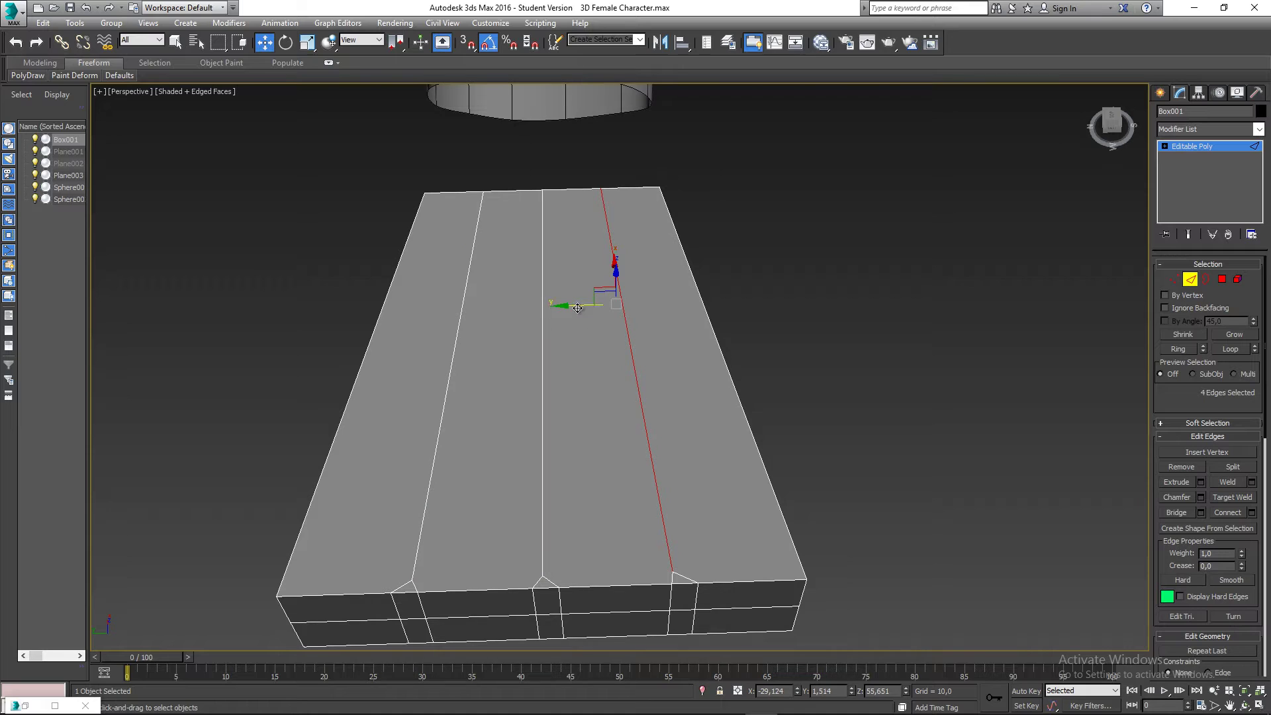
key(t)
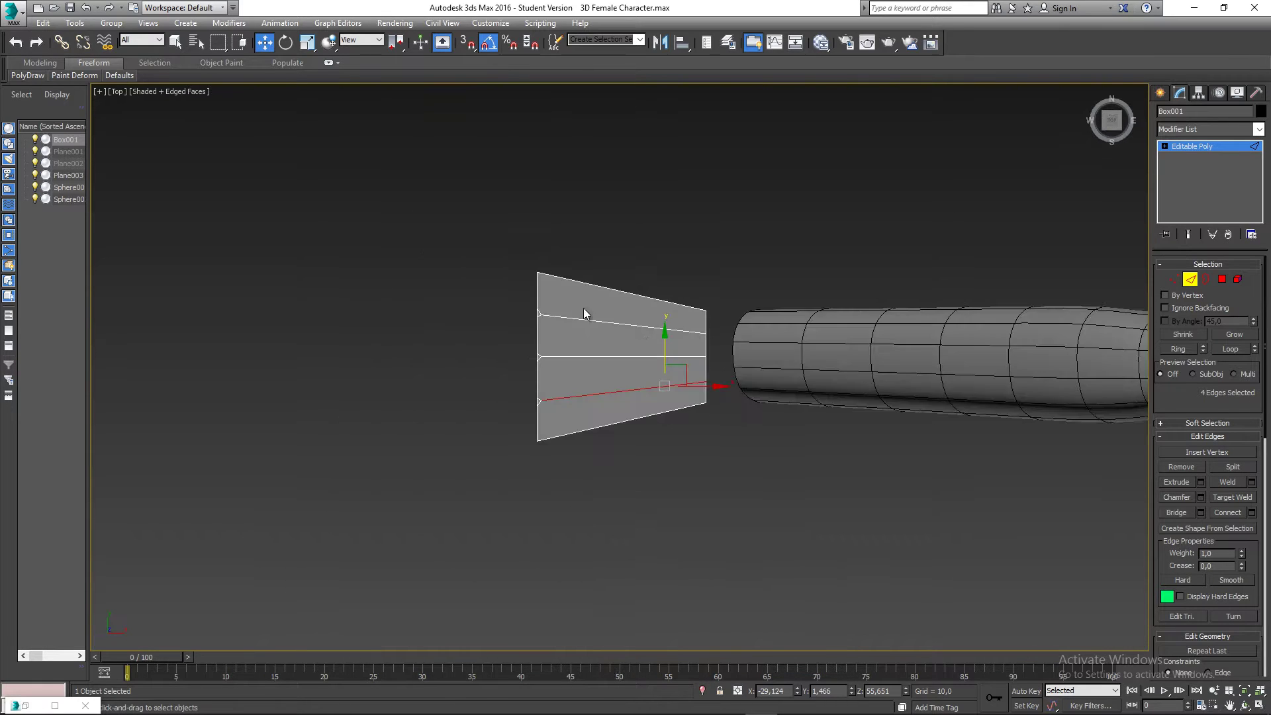
scroll(690, 346, up, 6)
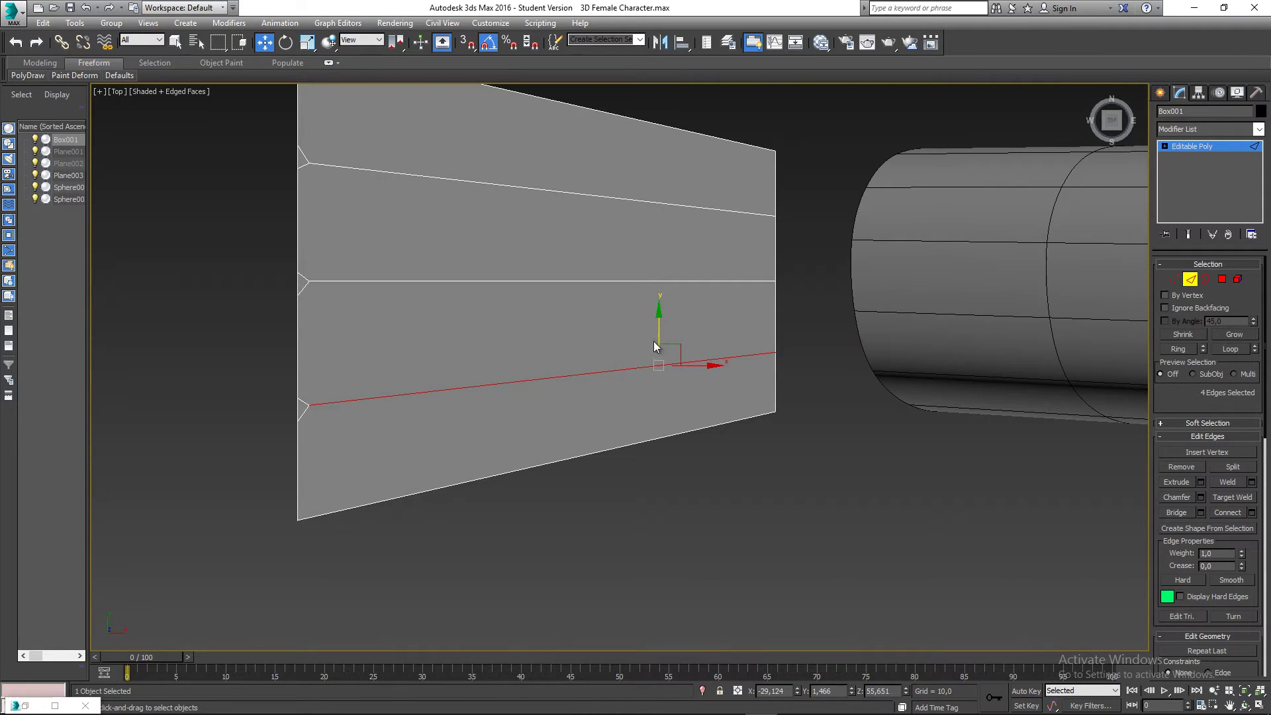
drag(659, 333, 659, 336)
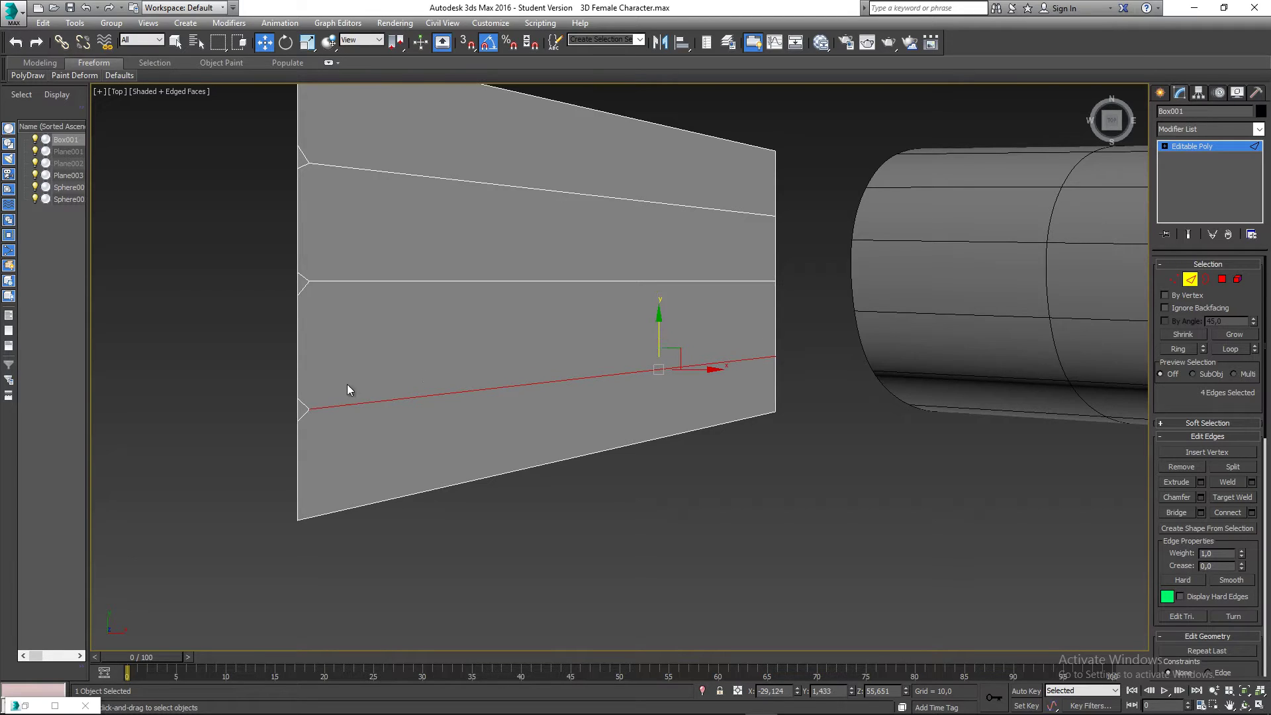
scroll(303, 404, up, 2)
middle_drag(296, 404, 291, 435)
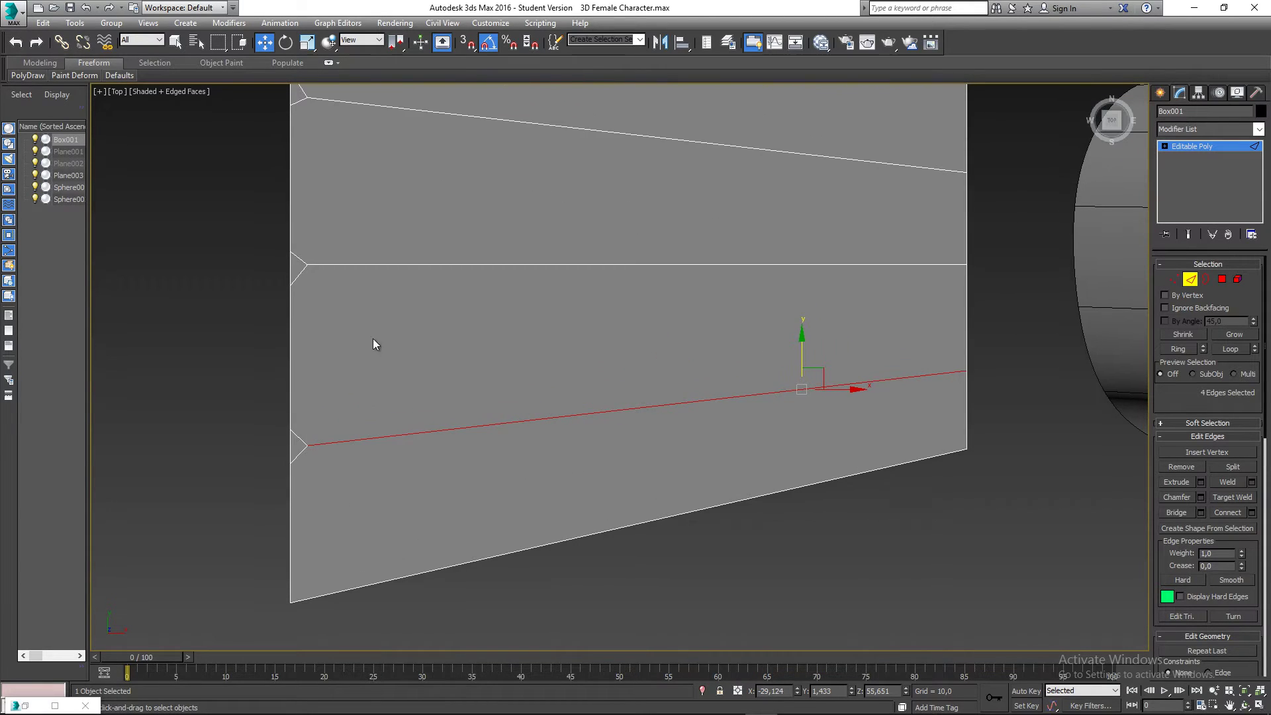
Move the palm's middle lengthwise edge loop slightly toward the index-finger side and the little-finger-side loop slightly outward
double_click(371, 265)
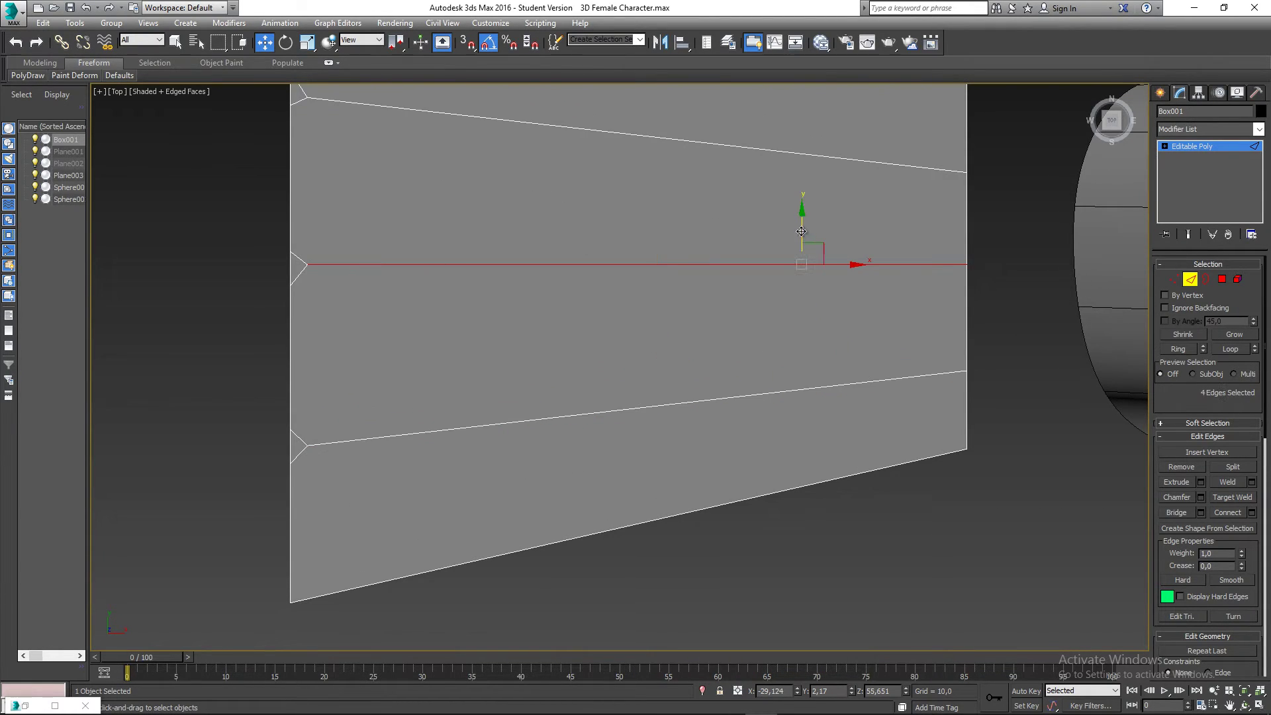
drag(802, 231, 802, 235)
middle_drag(690, 144, 678, 220)
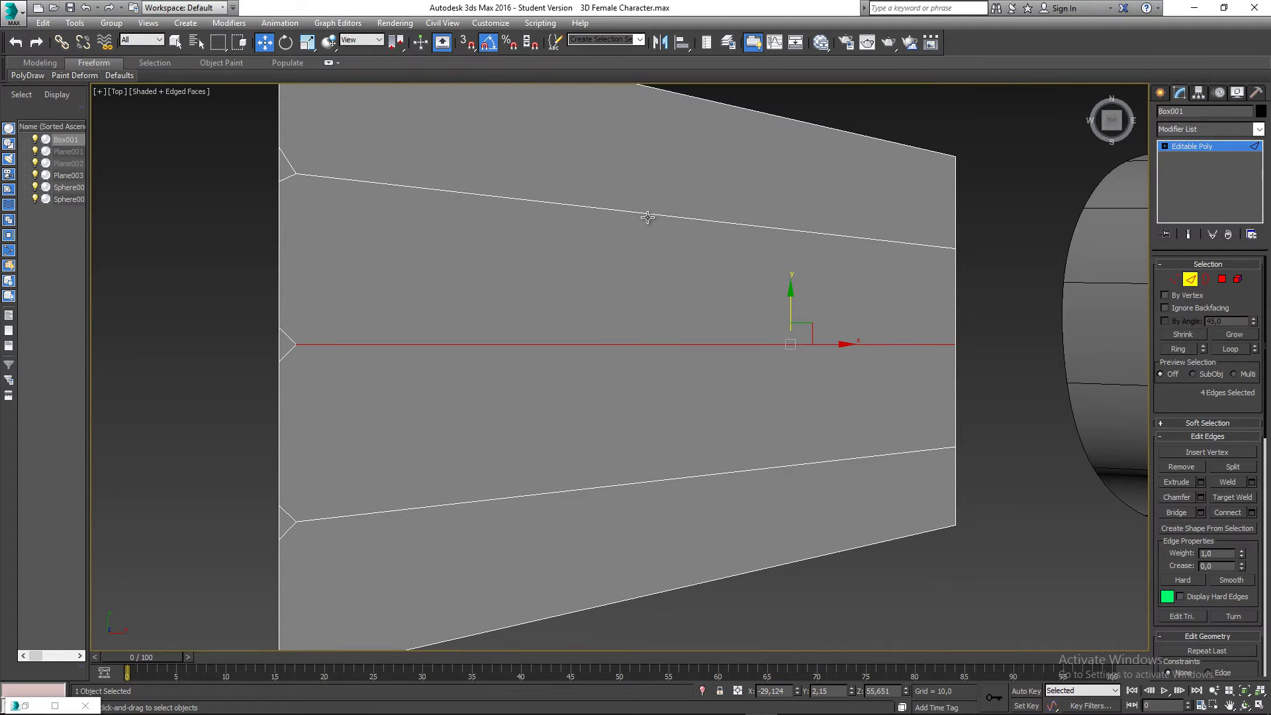
double_click(648, 216)
drag(789, 205, 791, 197)
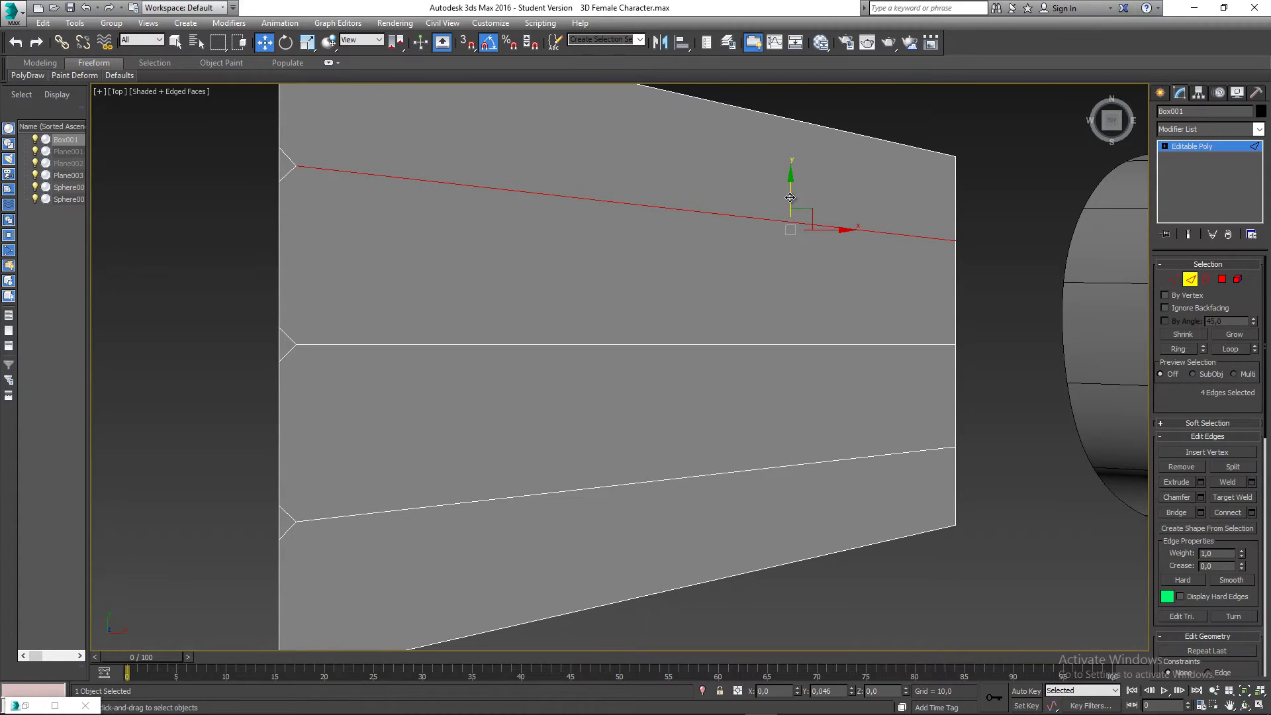
In the Perspective view, inset the two polygons of the index finger's base as a group by 0.1
alt+middle_drag(875, 303, 707, 384)
key(p)
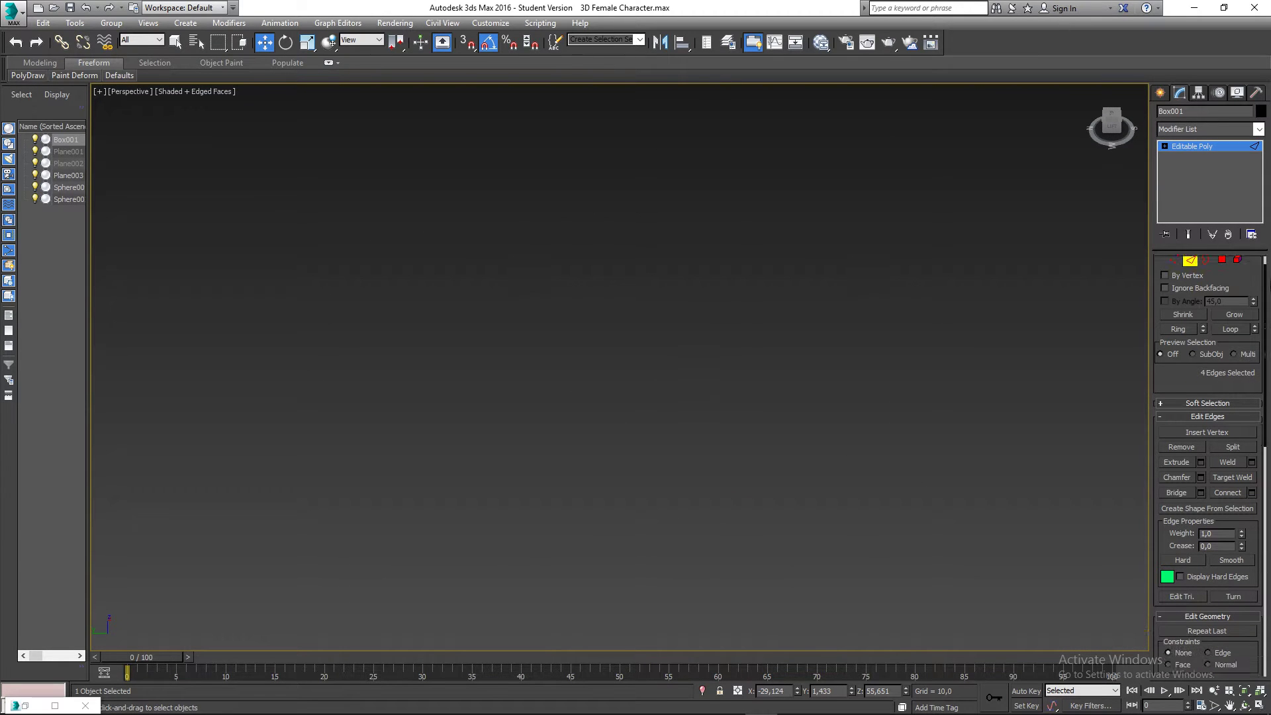
key(z)
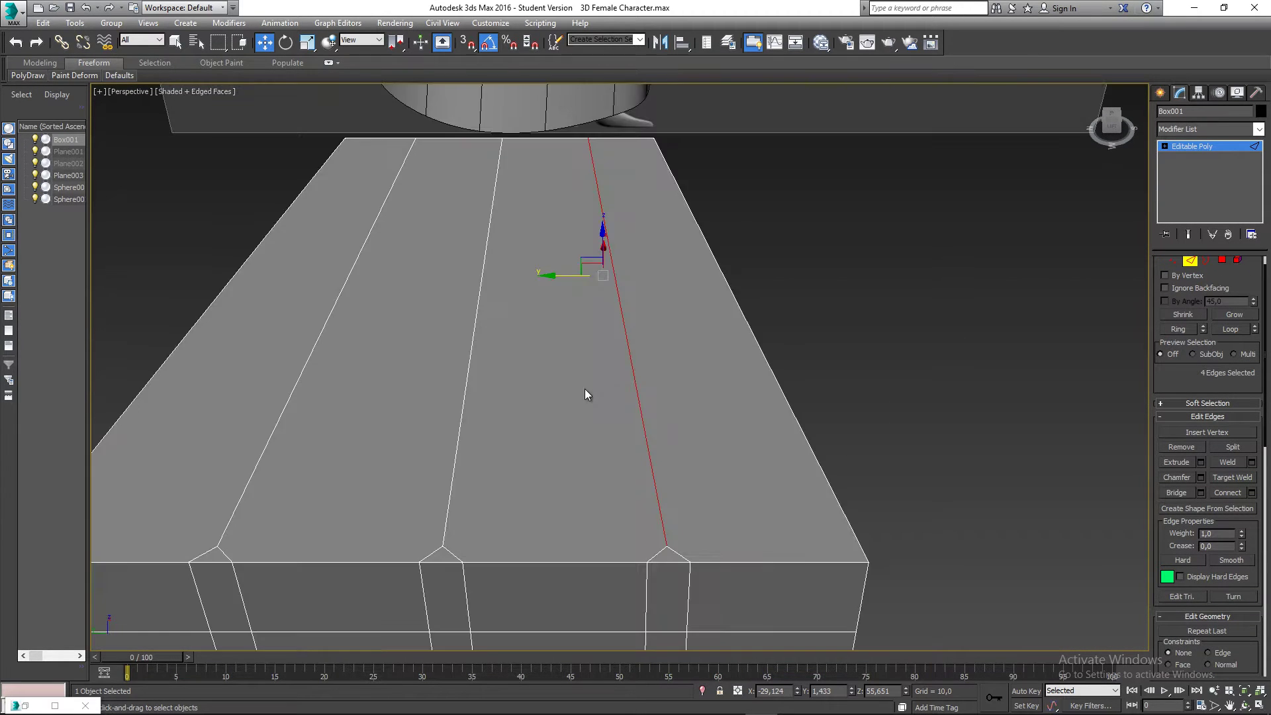
scroll(585, 406, down, 5)
click(1223, 260)
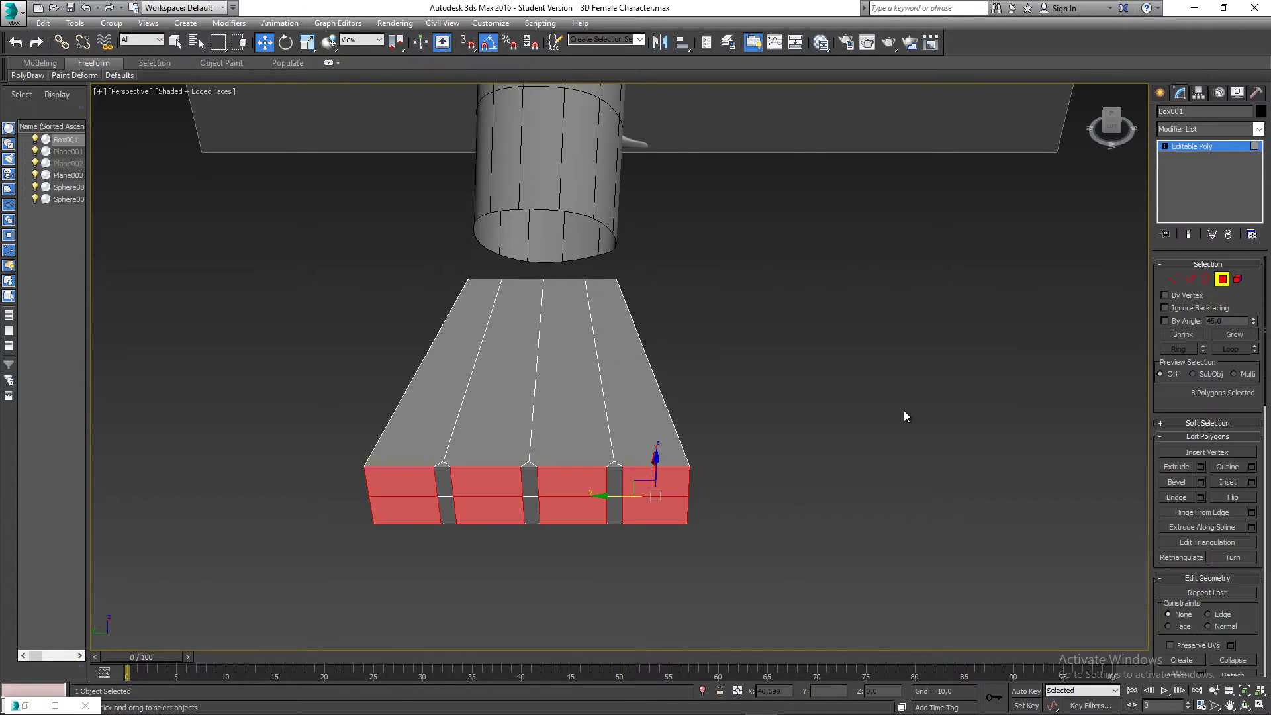
alt+middle_drag(646, 493, 602, 493)
click(767, 457)
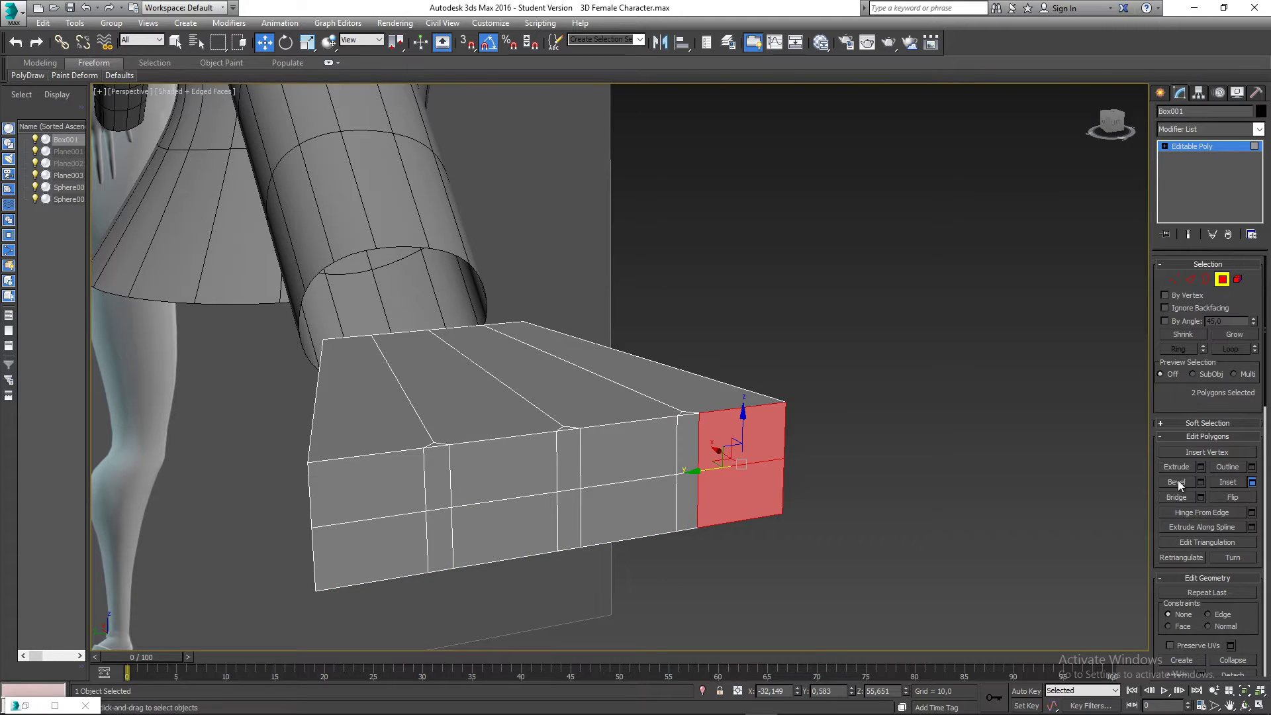
alt+middle_drag(844, 476, 732, 457)
click(625, 413)
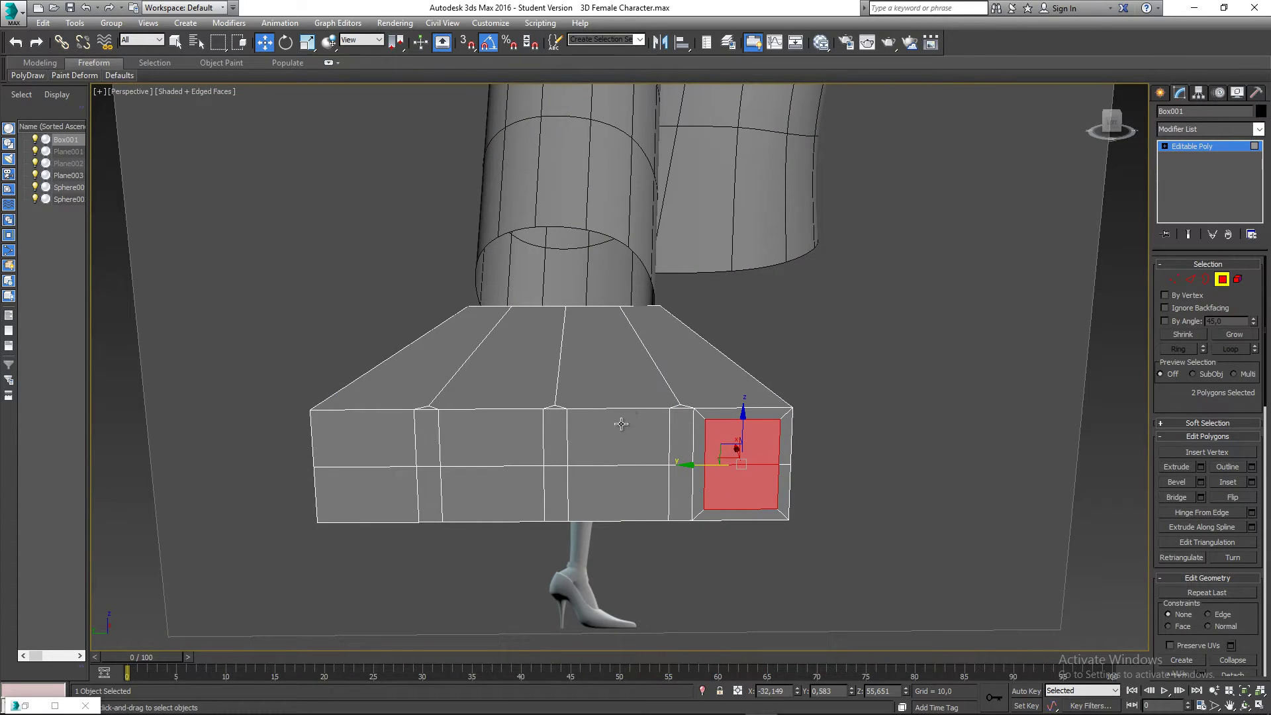
Inset the two polygons of the middle finger's base by 0.1
click(621, 423)
ctrl+click(619, 493)
click(1251, 483)
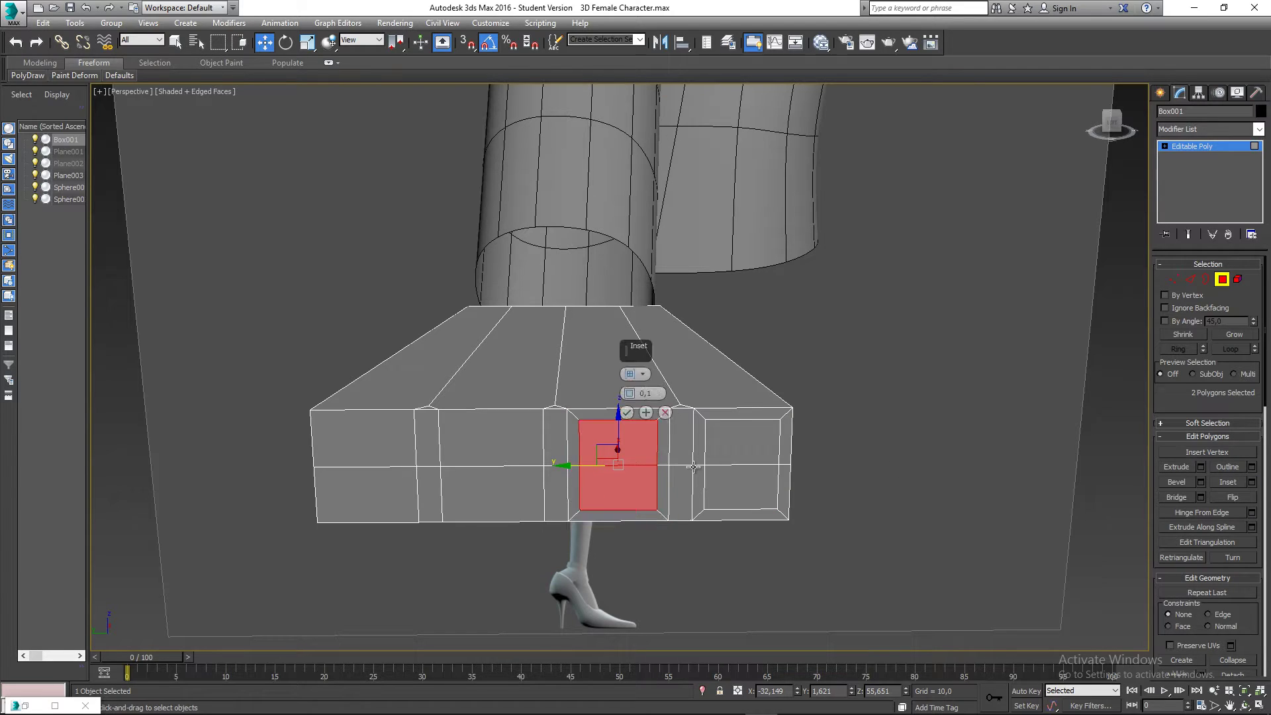
click(630, 412)
Inset the two polygons of the ring finger's base by 0.1
click(509, 430)
ctrl+click(510, 493)
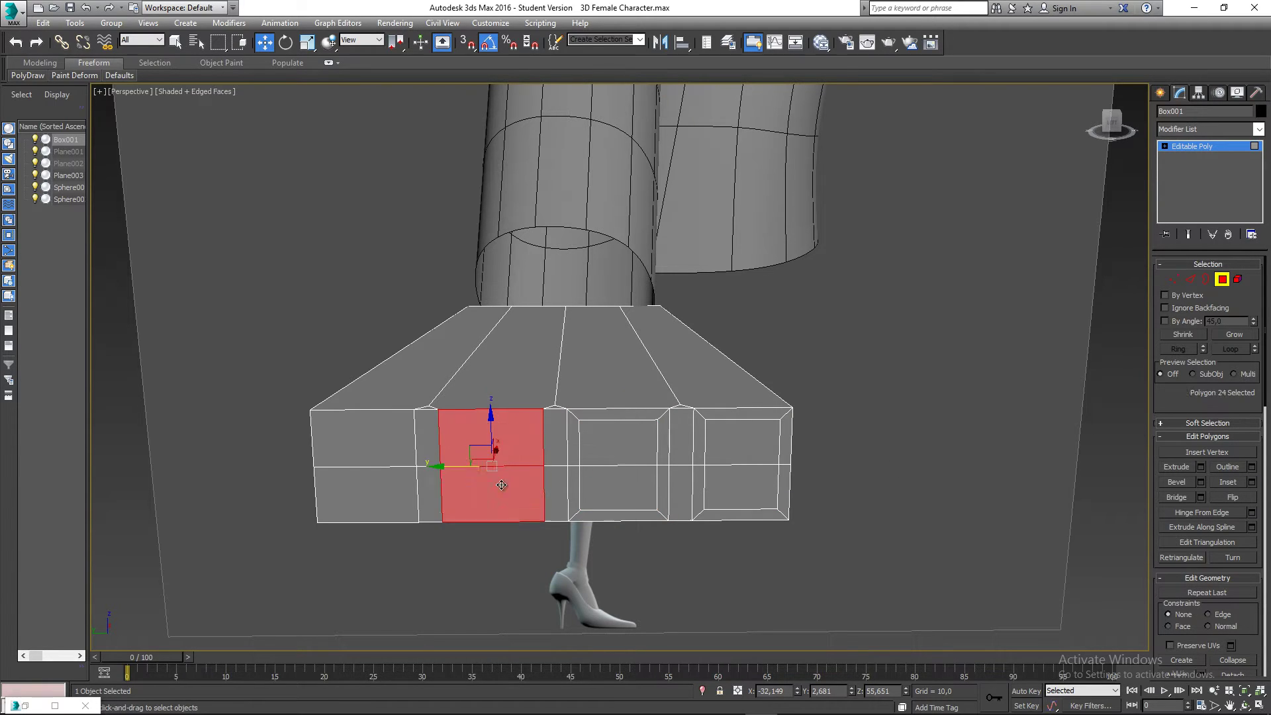
click(1252, 483)
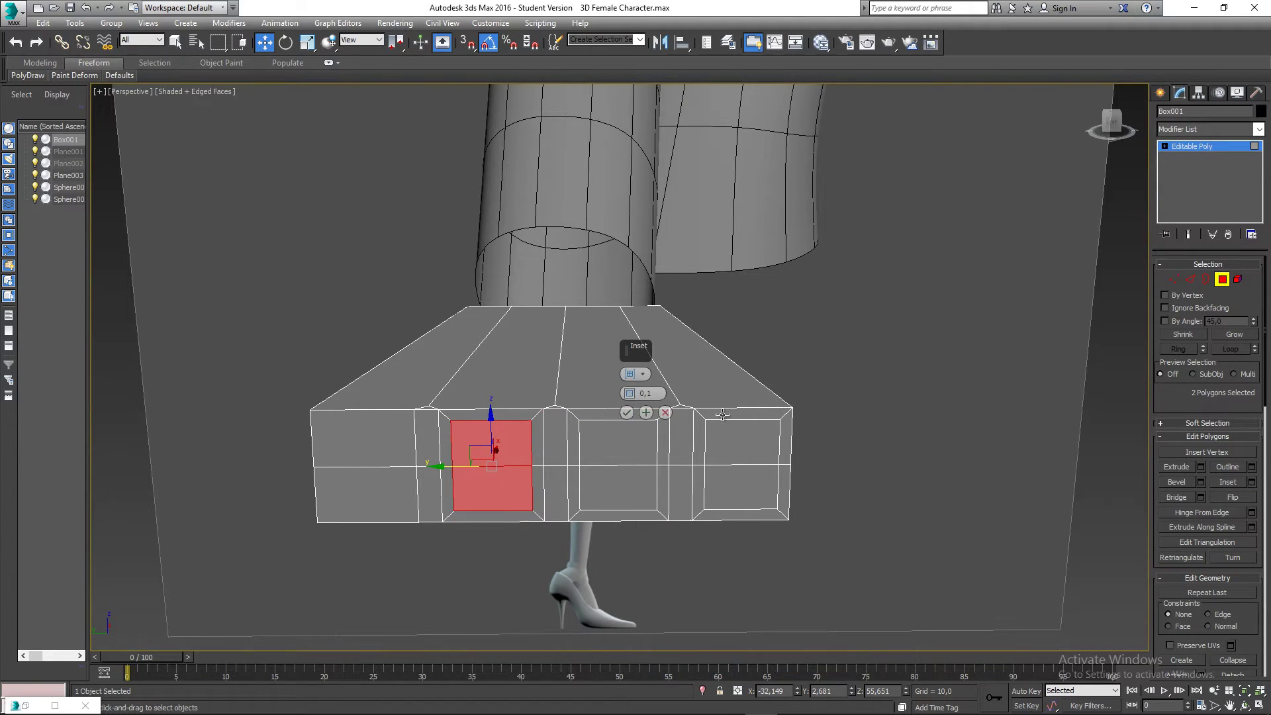
click(627, 413)
Inset the two polygons of the little finger's base by 0.1 and clear the polygon selection
click(365, 437)
ctrl+click(364, 493)
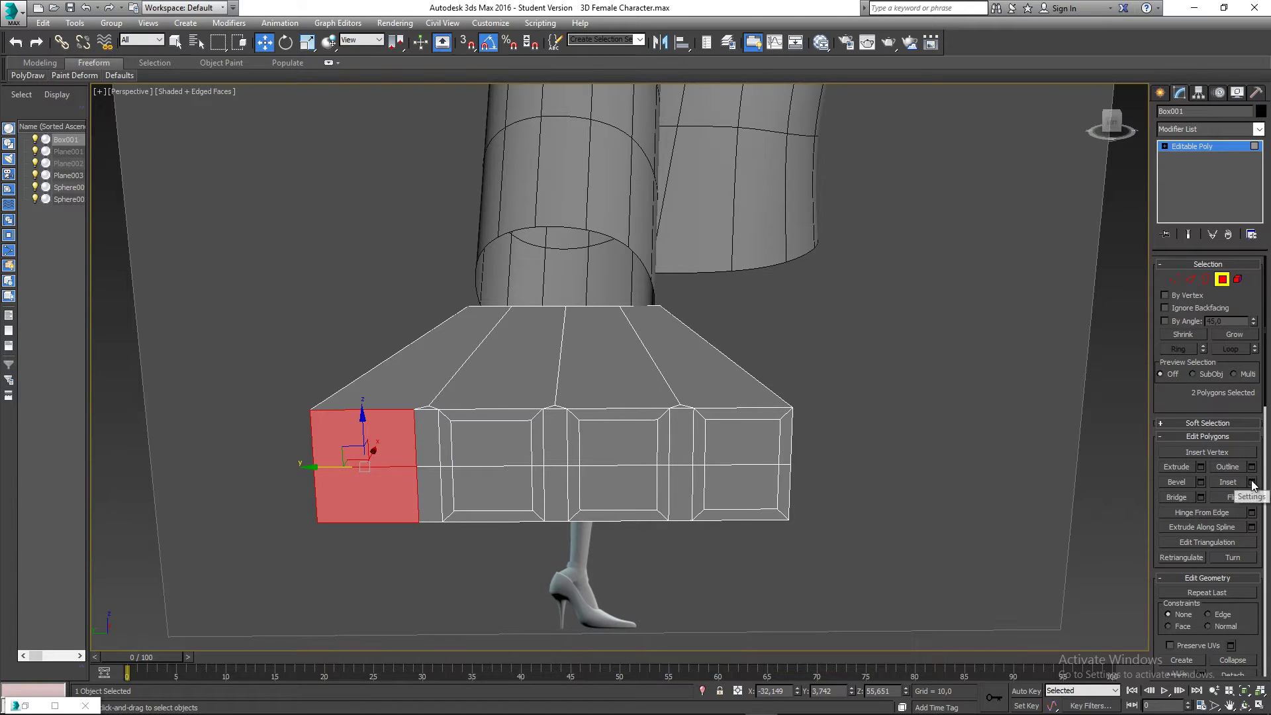
click(1251, 482)
click(627, 413)
click(814, 347)
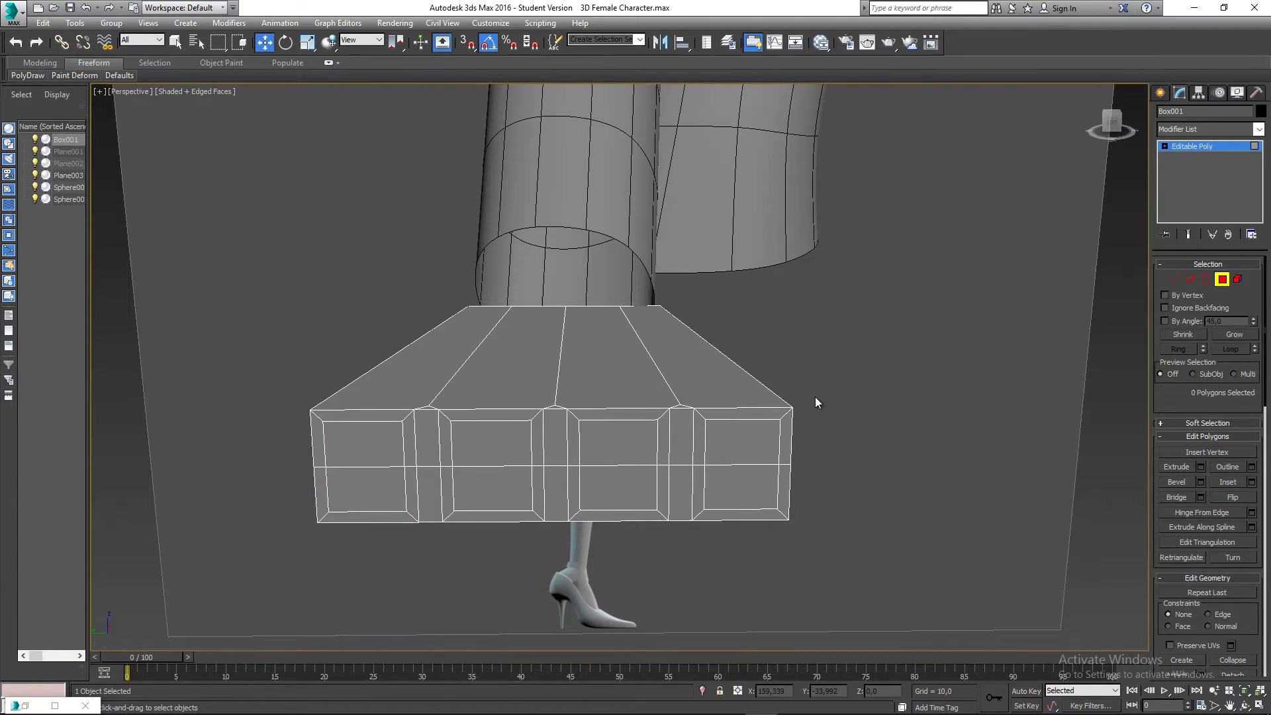
Select the eight inner inset polygons of all four finger bases on the palm's finger-side face
alt+middle_drag(815, 402, 776, 411)
click(774, 431)
ctrl+click(771, 479)
ctrl+click(659, 444)
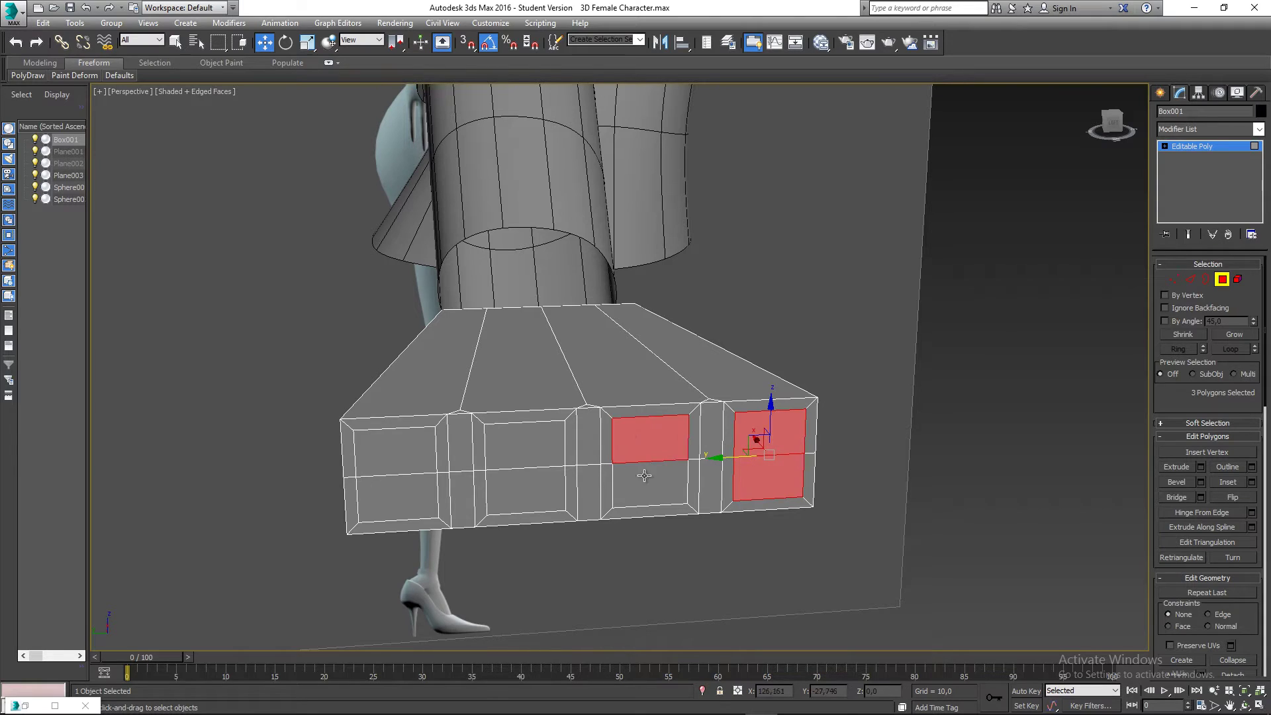
ctrl+click(645, 477)
ctrl+click(543, 476)
ctrl+click(530, 449)
ctrl+click(416, 452)
ctrl+click(416, 486)
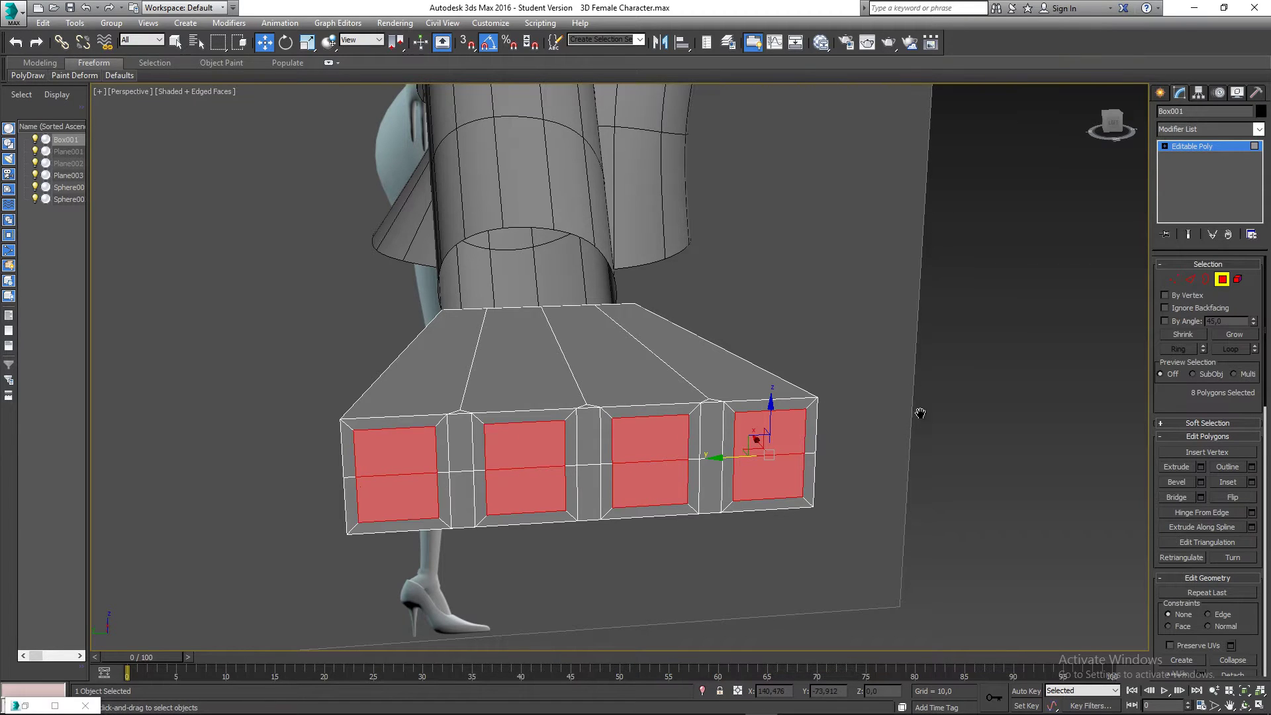
Extrude the eight selected finger-base polygons by 1.3 to form the first segment of all four fingers
middle_drag(921, 413, 840, 400)
click(1201, 467)
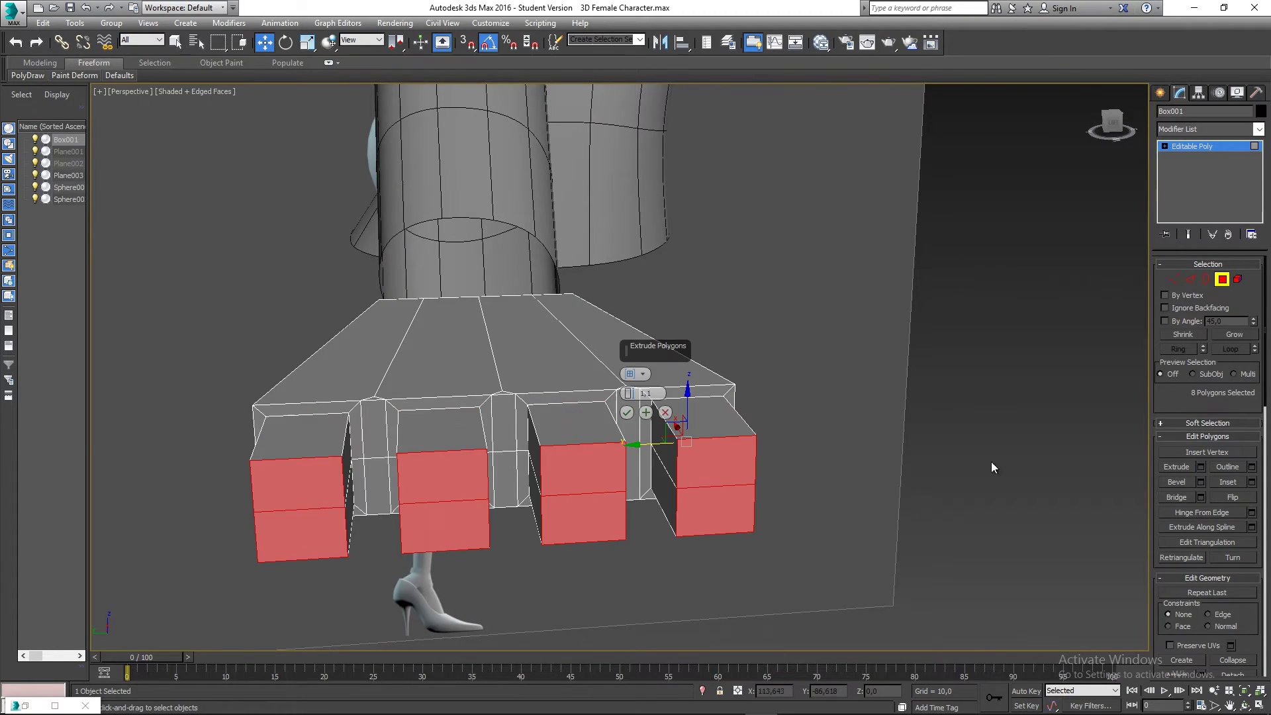
alt+middle_drag(991, 465, 702, 457)
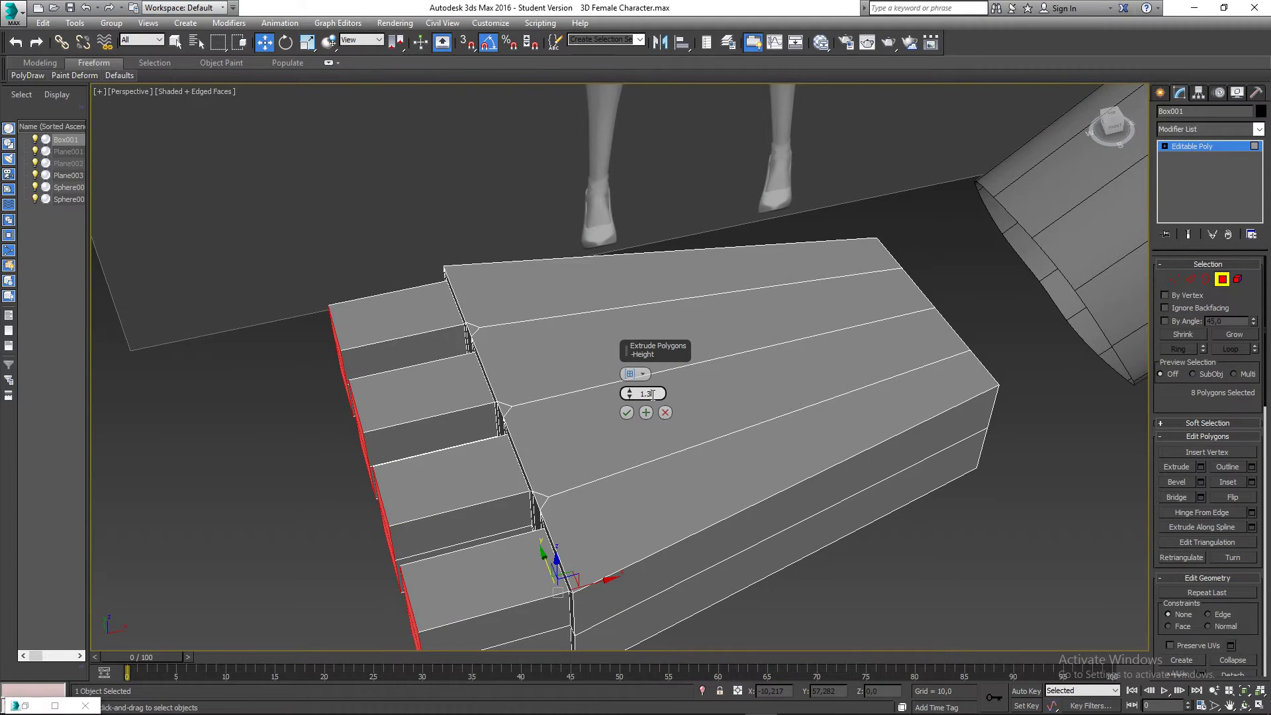
key(Return)
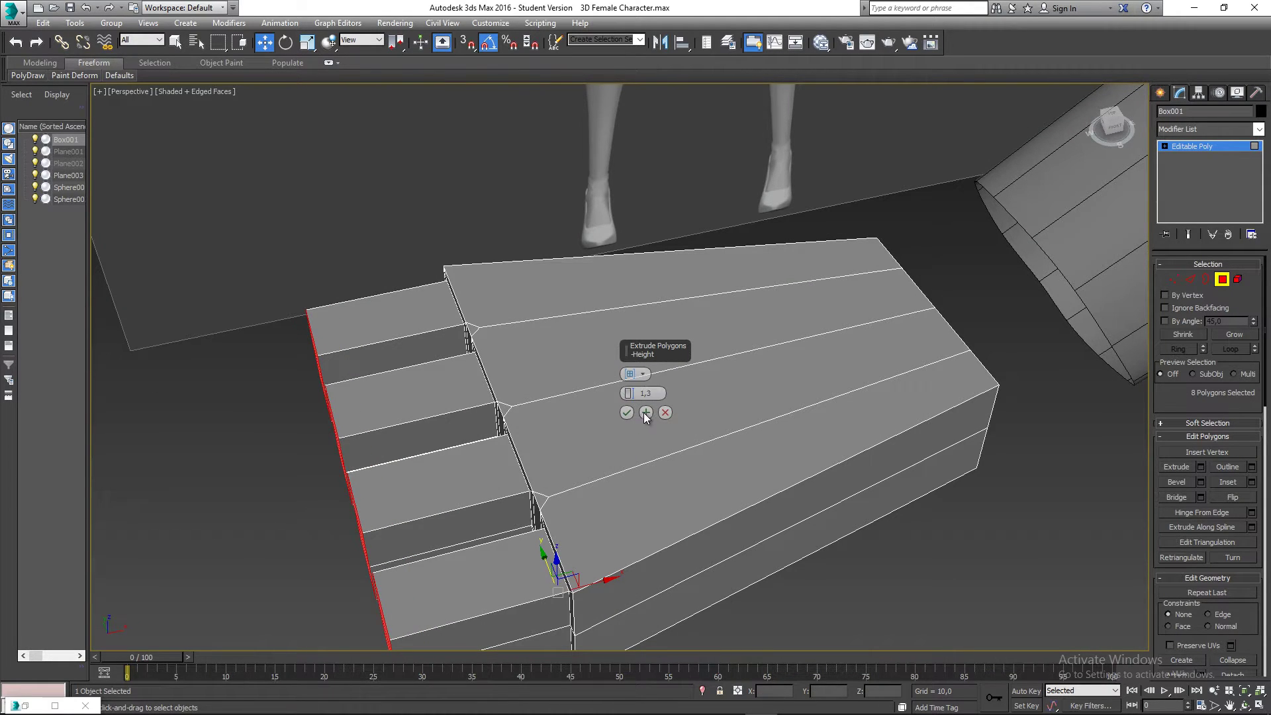
click(643, 411)
Extrude the finger ends by a further 1.2 to form the second segment of all four fingers
middle_drag(457, 421, 528, 390)
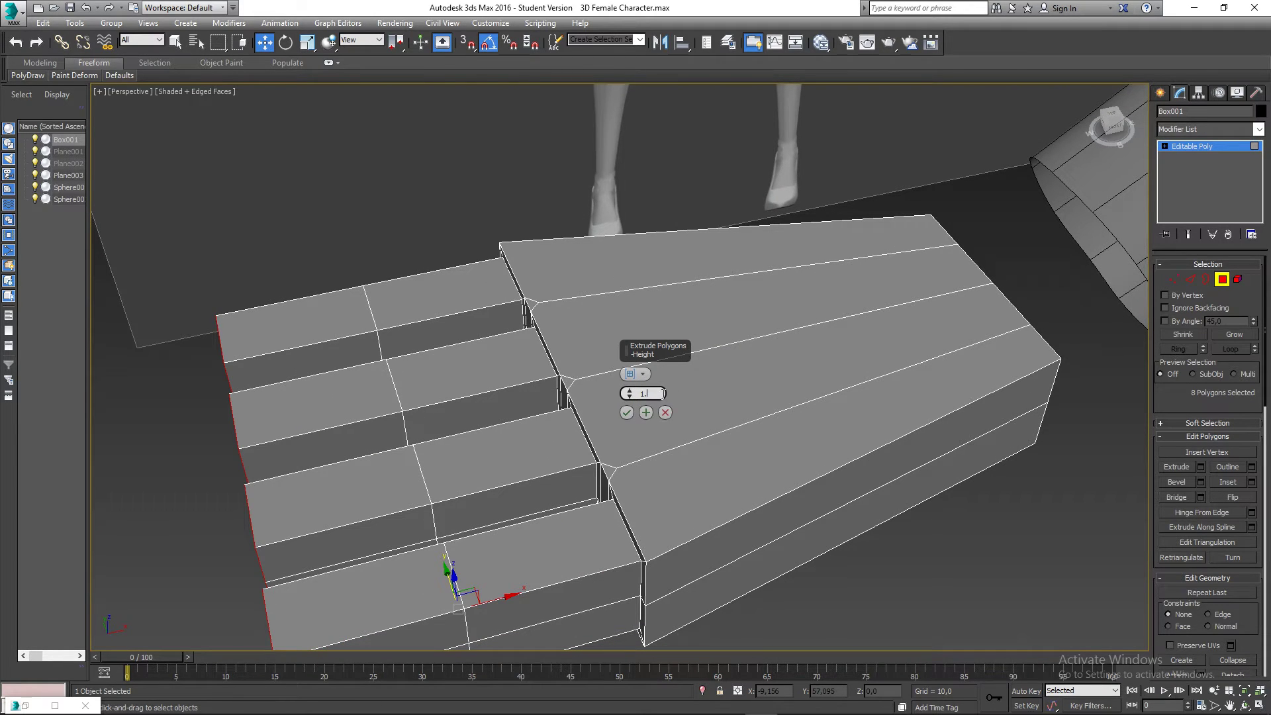
key(Return)
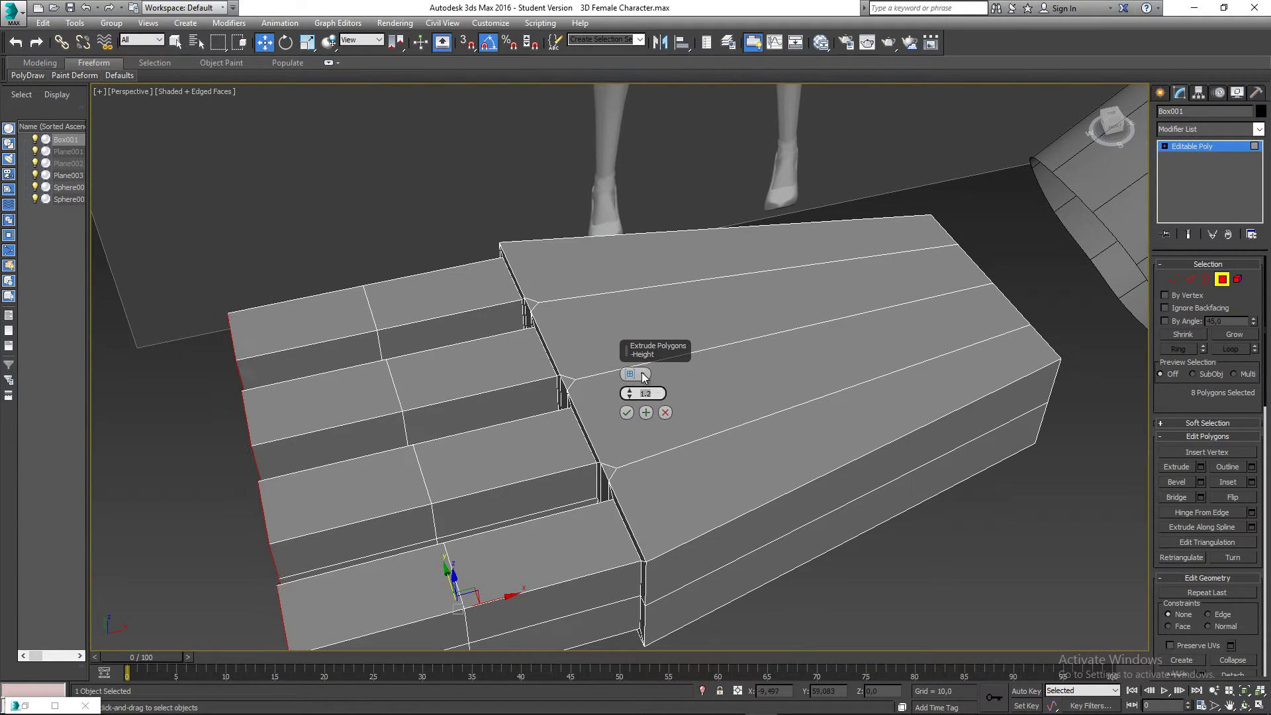
click(646, 413)
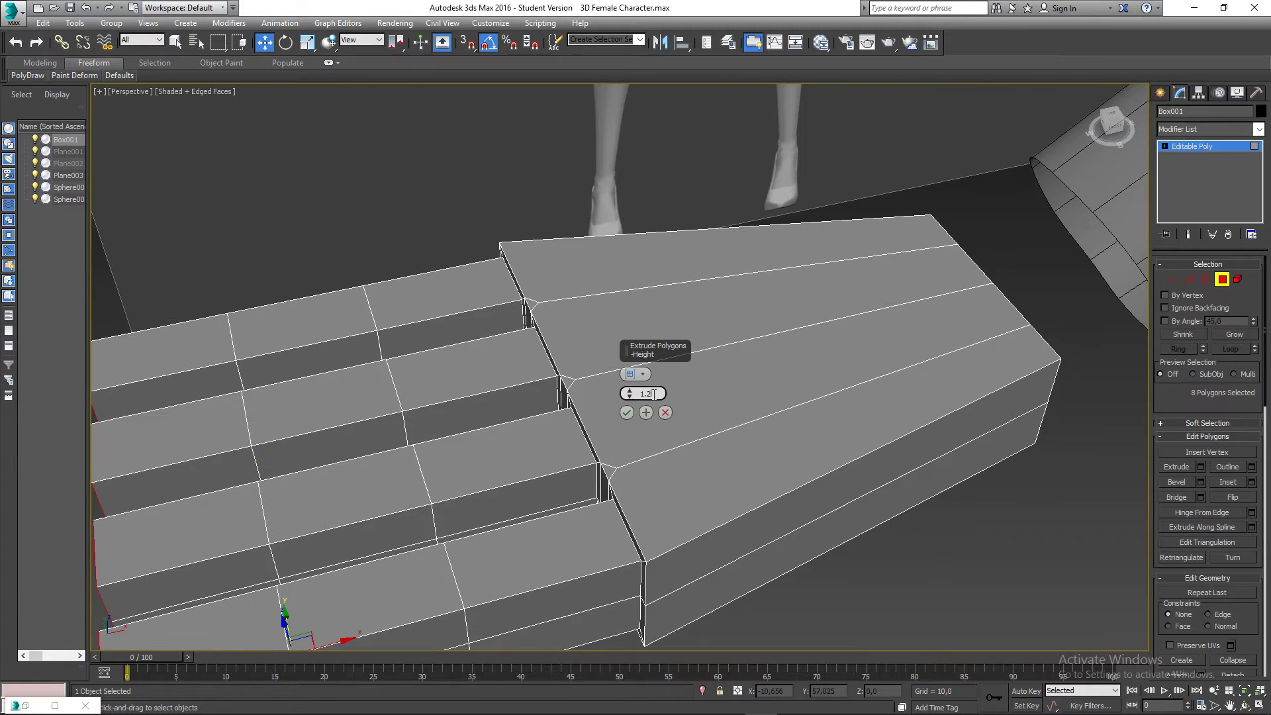
Extrude the finger ends by 1.1 to form the fingertip segments, and clear the polygon selection
key(Return)
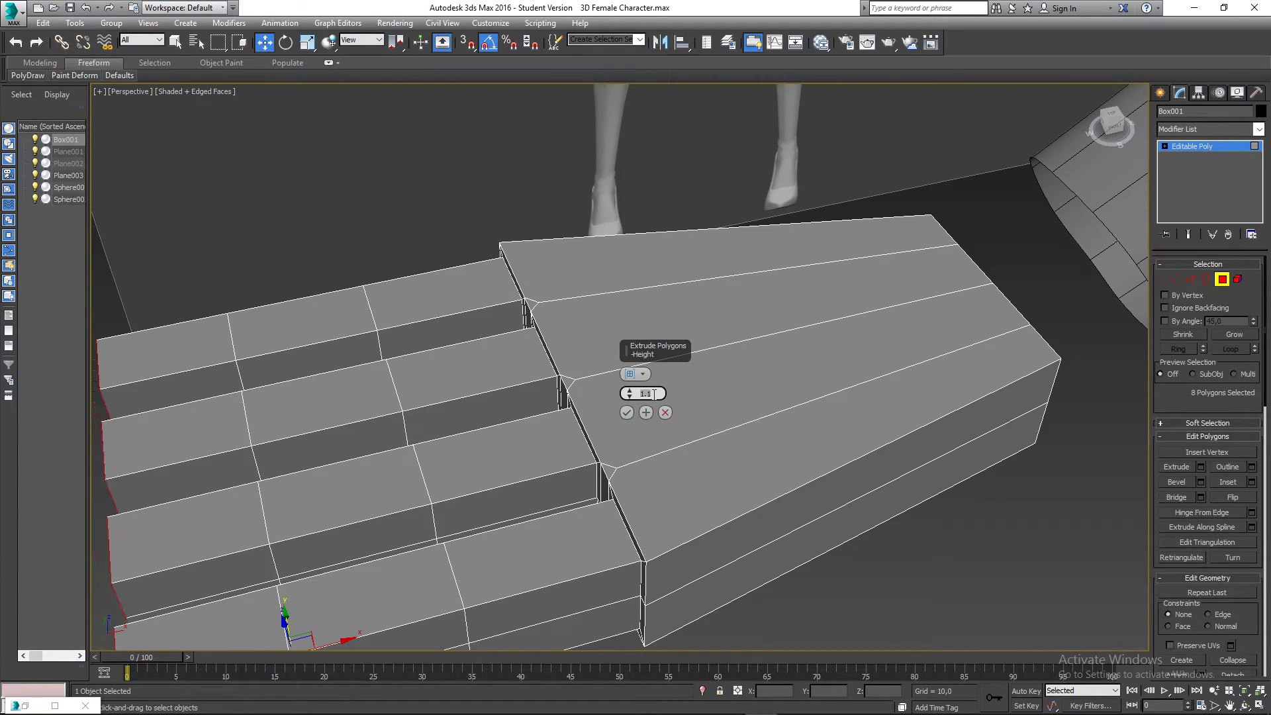
click(627, 413)
scroll(760, 354, down, 5)
click(782, 490)
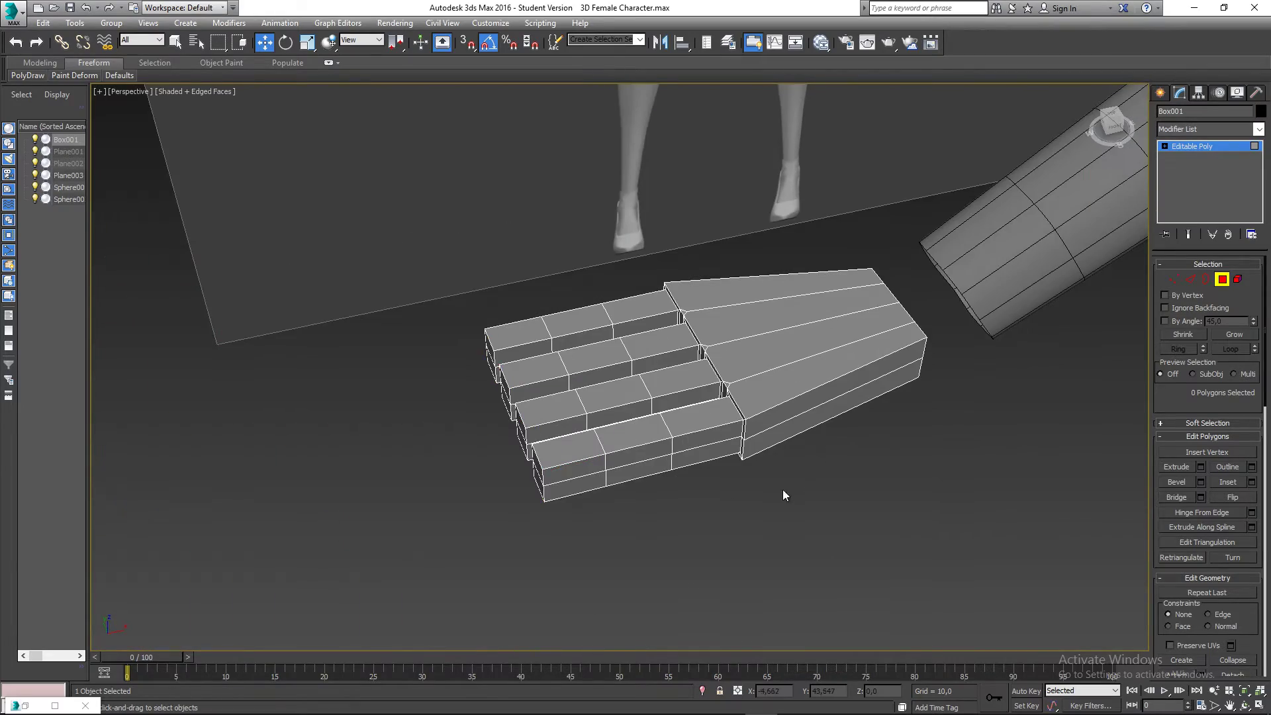
Select all polygons of the four fingers in the top view and shift them slightly away from the palm along X
alt+middle_drag(783, 490, 819, 384)
alt+middle_drag(822, 313, 613, 514)
scroll(723, 363, up, 4)
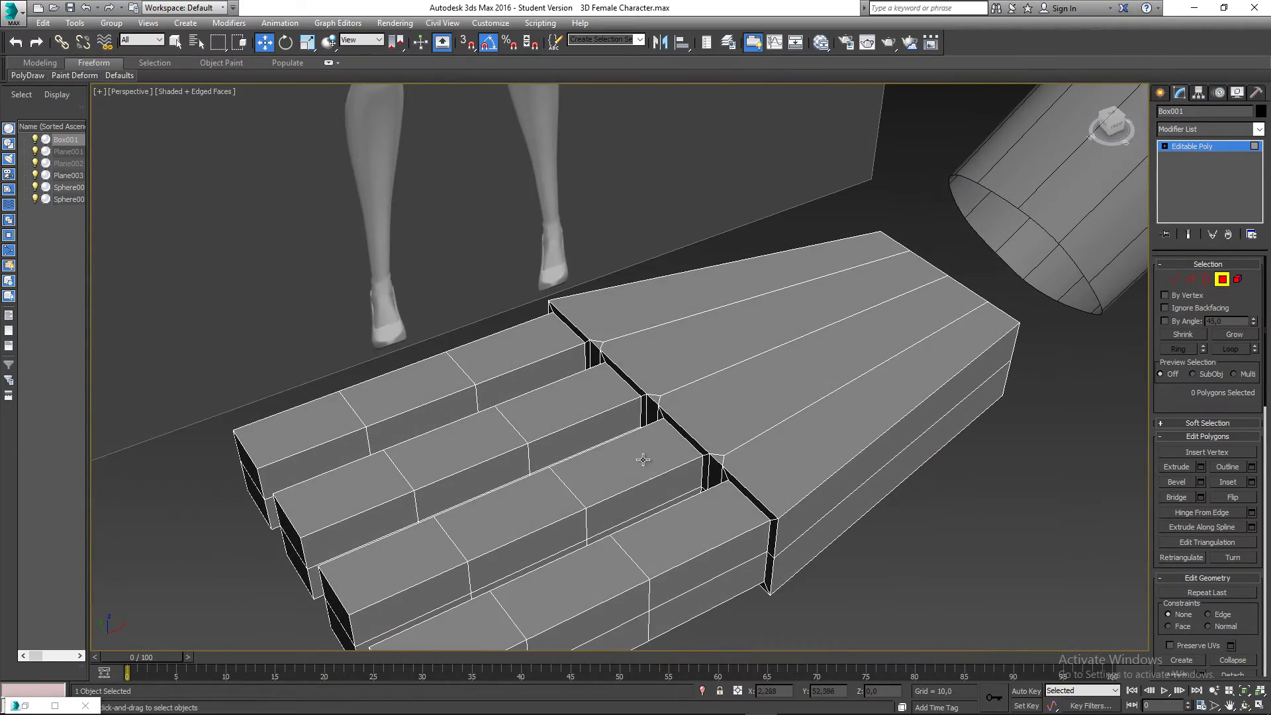
alt+middle_drag(643, 459, 728, 468)
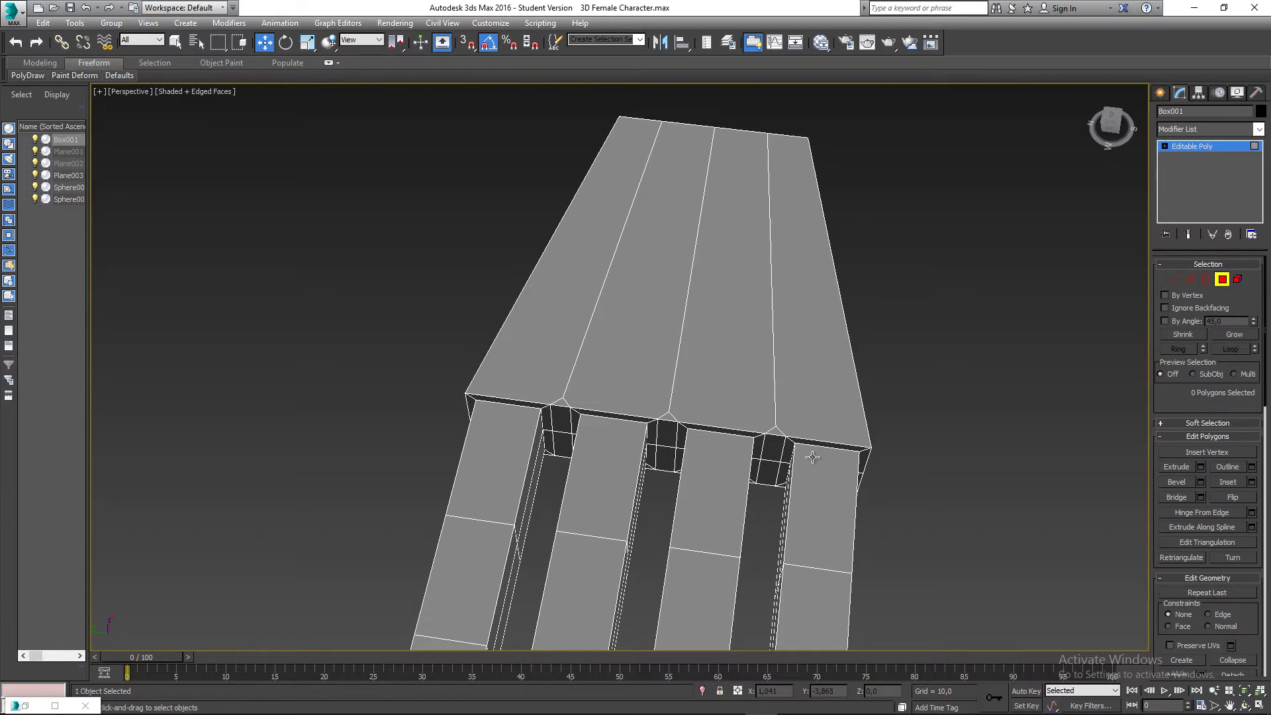
middle_drag(812, 456, 879, 383)
key(t)
drag(391, 239, 614, 465)
middle_drag(614, 465, 594, 466)
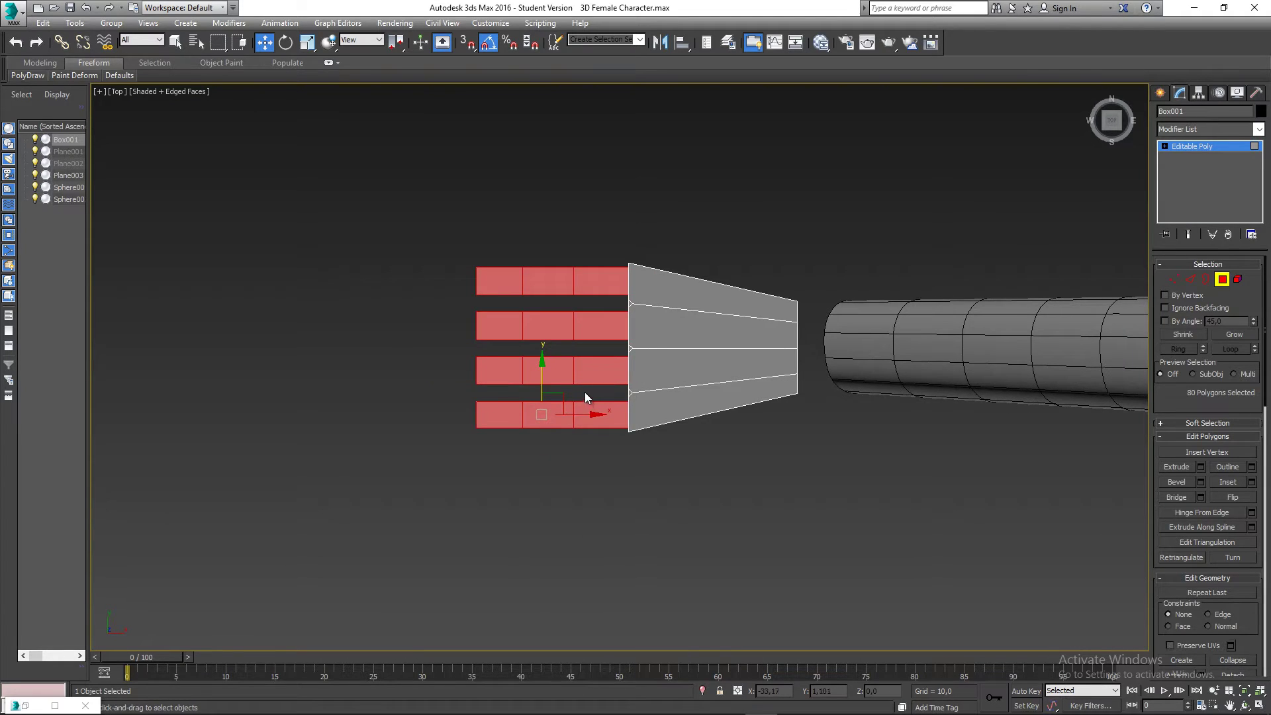
scroll(579, 397, up, 2)
click(377, 199)
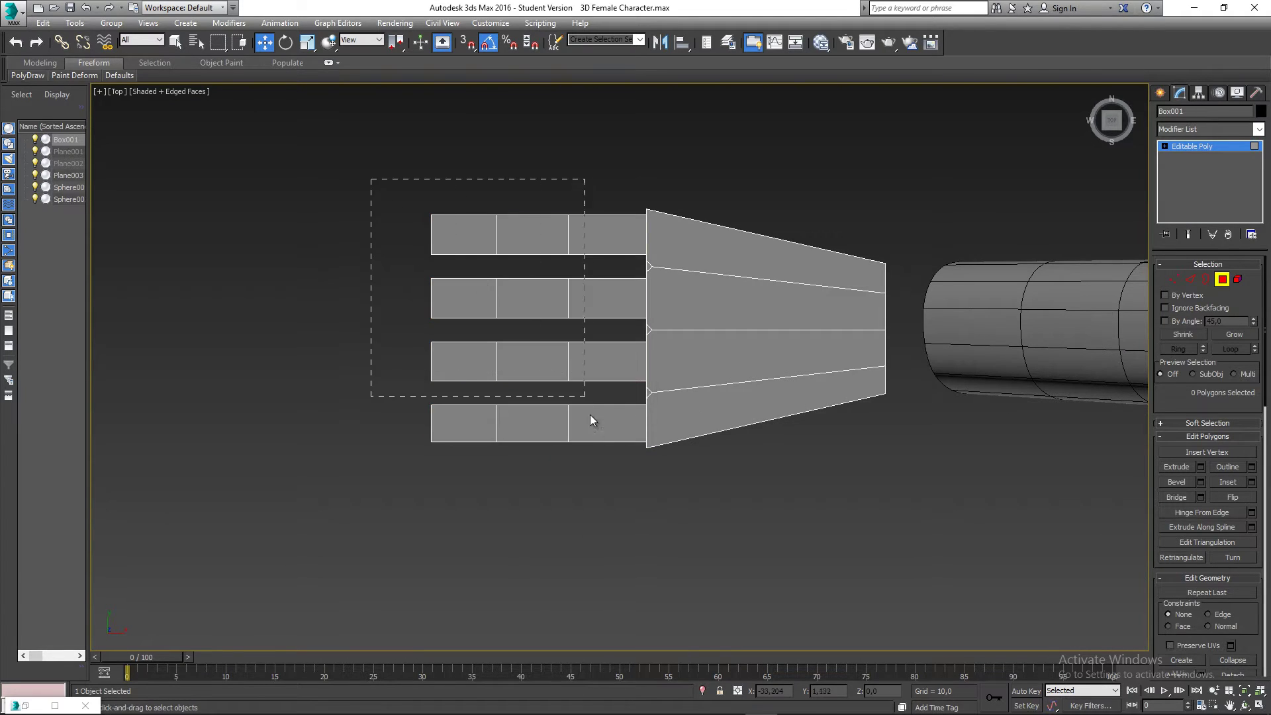
drag(591, 420, 599, 475)
drag(580, 416, 571, 416)
scroll(677, 329, up, 2)
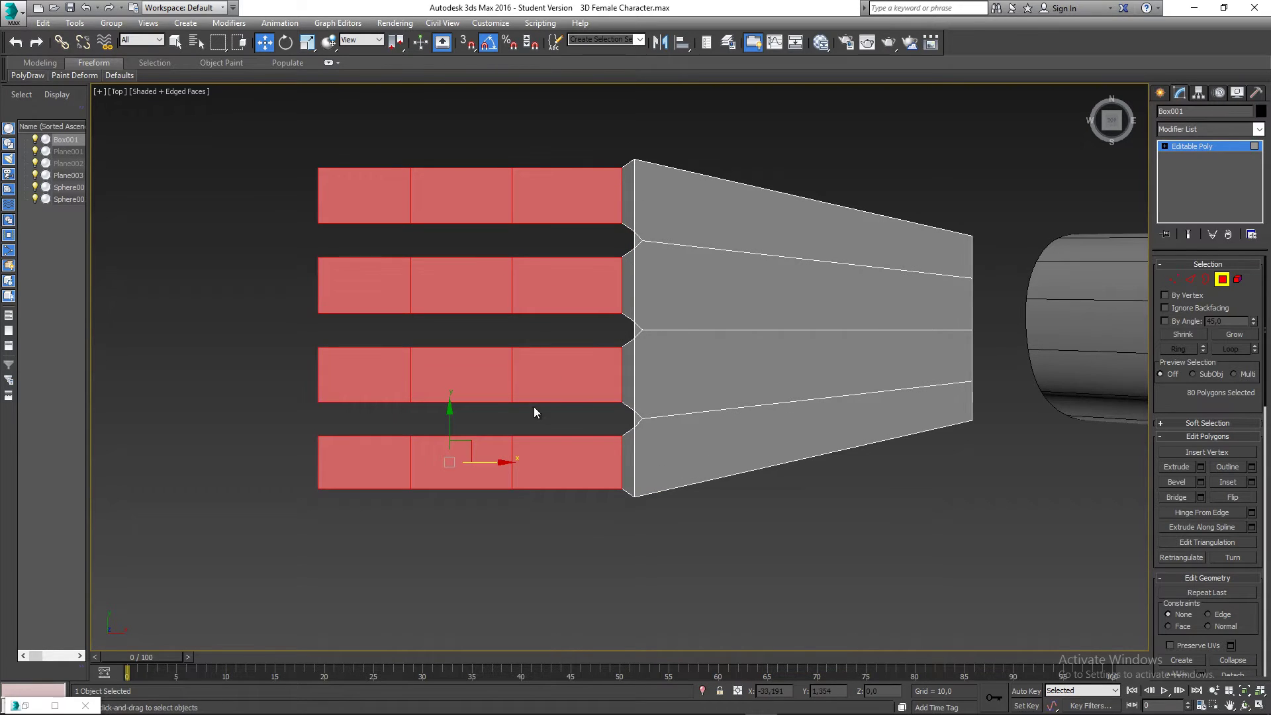
drag(490, 460, 489, 467)
Examine the offset fingers and their transitions to the palm in the perspective view
middle_drag(485, 443, 557, 457)
key(p)
scroll(531, 413, down, 5)
scroll(500, 411, up, 3)
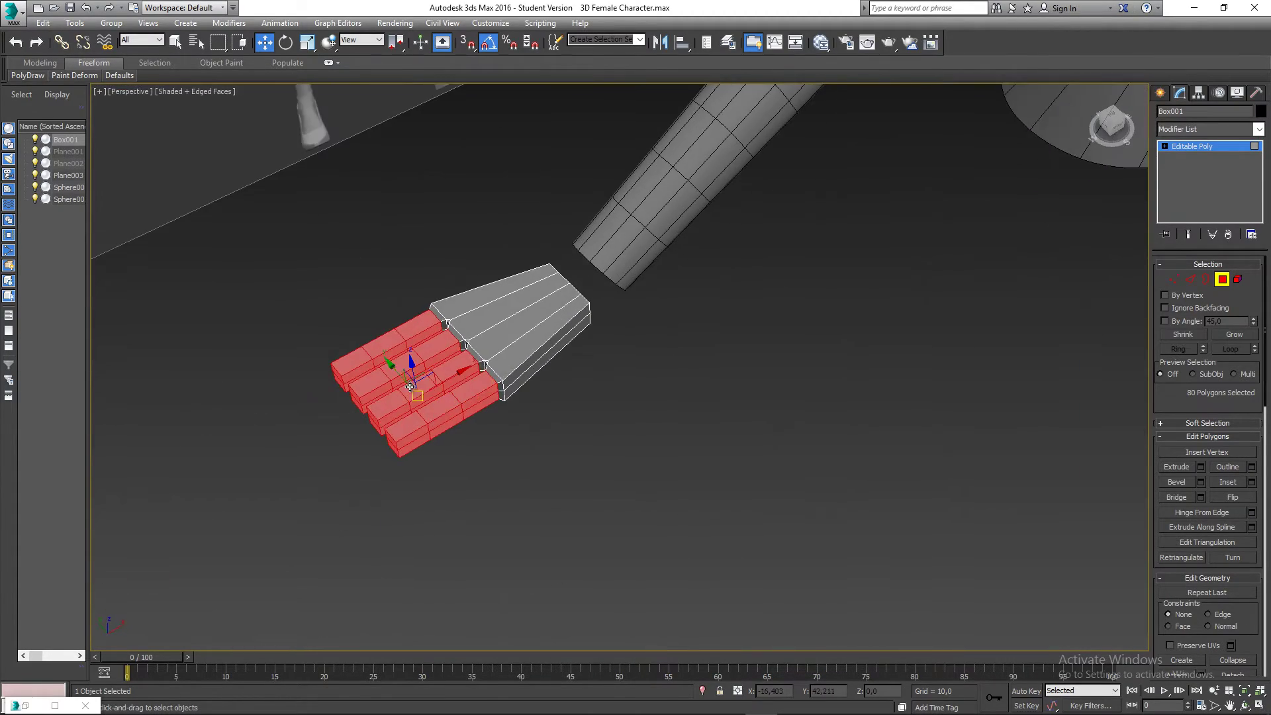
scroll(410, 384, up, 3)
scroll(466, 384, down, 2)
scroll(495, 388, up, 1)
scroll(495, 388, down, 2)
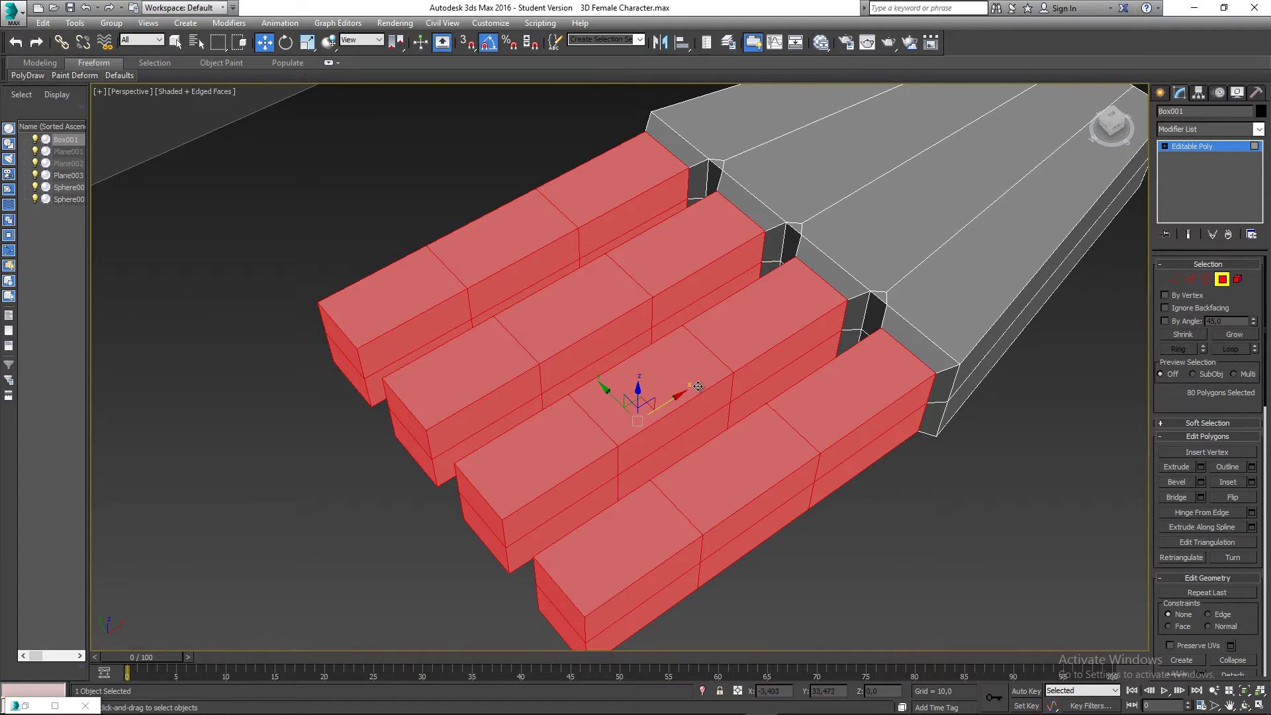
alt+middle_drag(495, 388, 549, 370)
Select both joint edge loops on each of the four fingers
click(1175, 278)
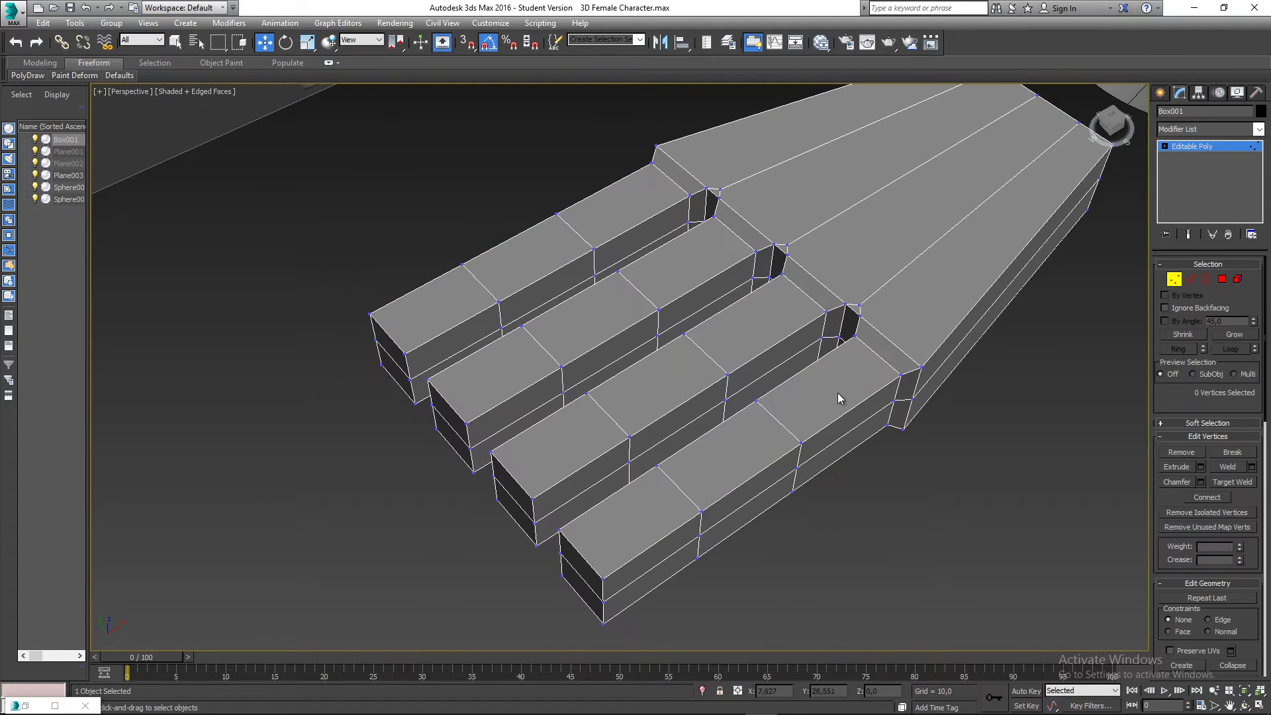
alt+middle_drag(840, 397, 1106, 303)
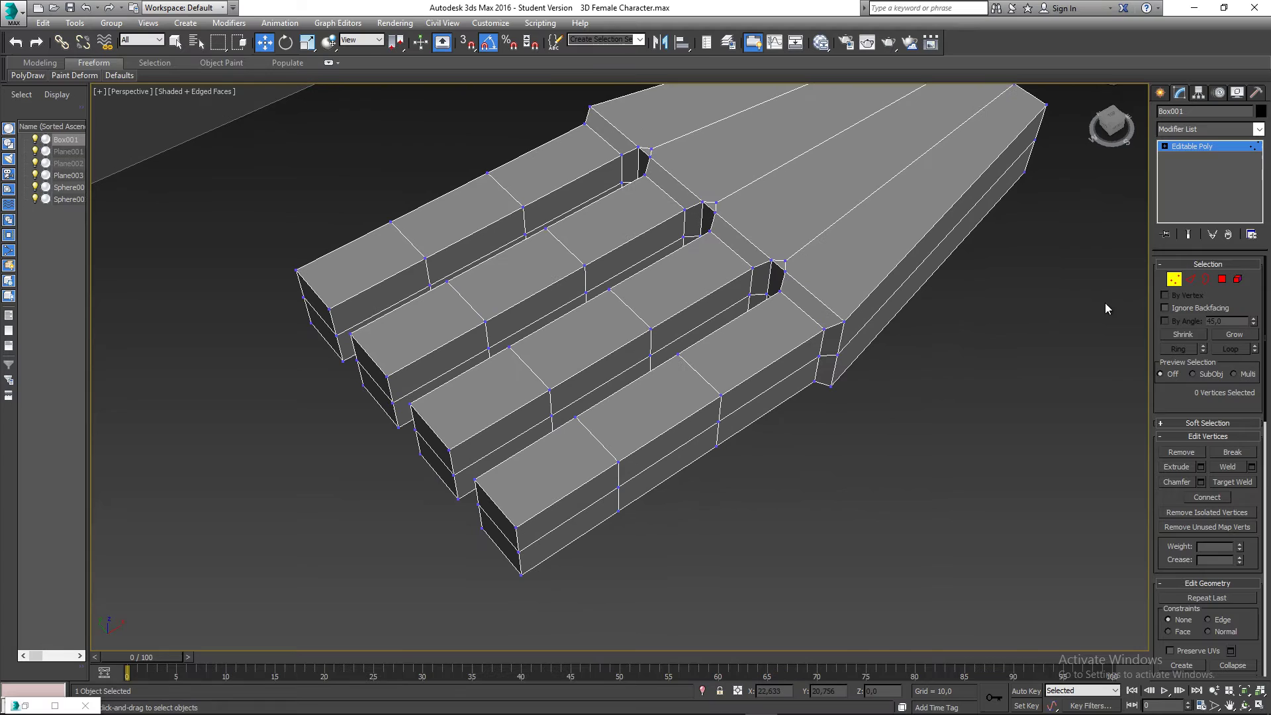
click(1189, 279)
click(700, 379)
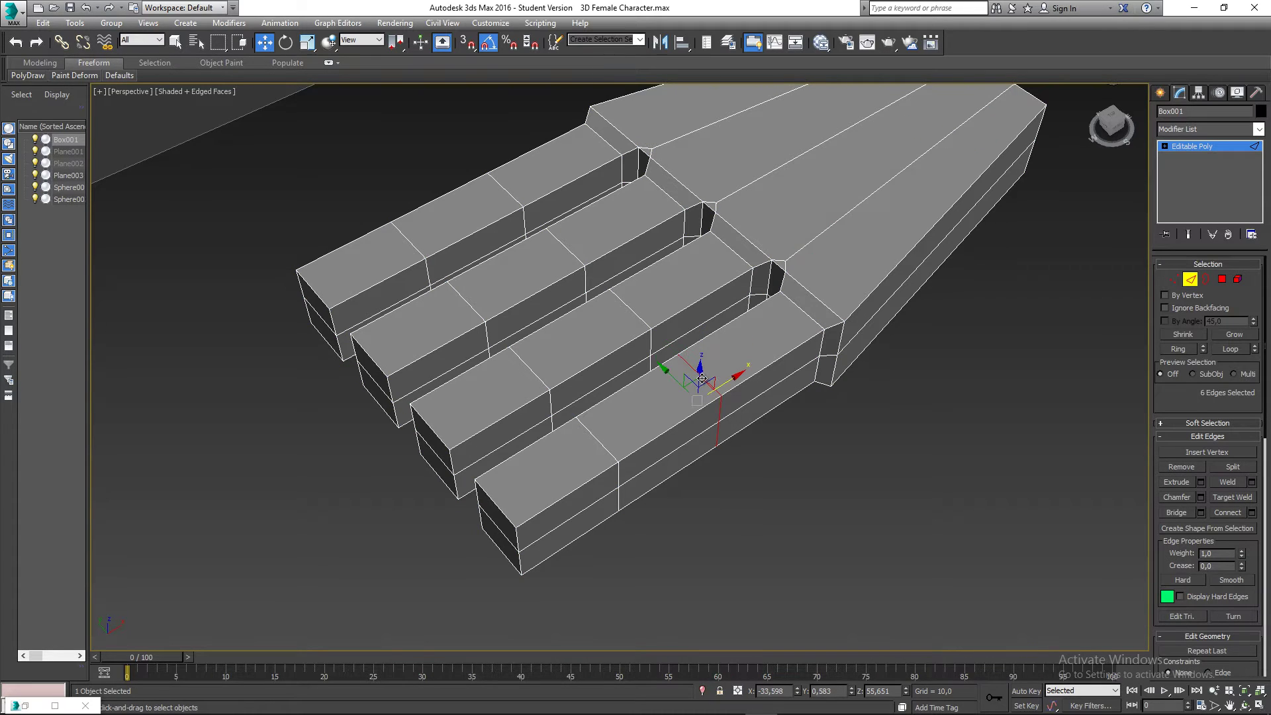
ctrl+double_click(646, 322)
ctrl+double_click(566, 252)
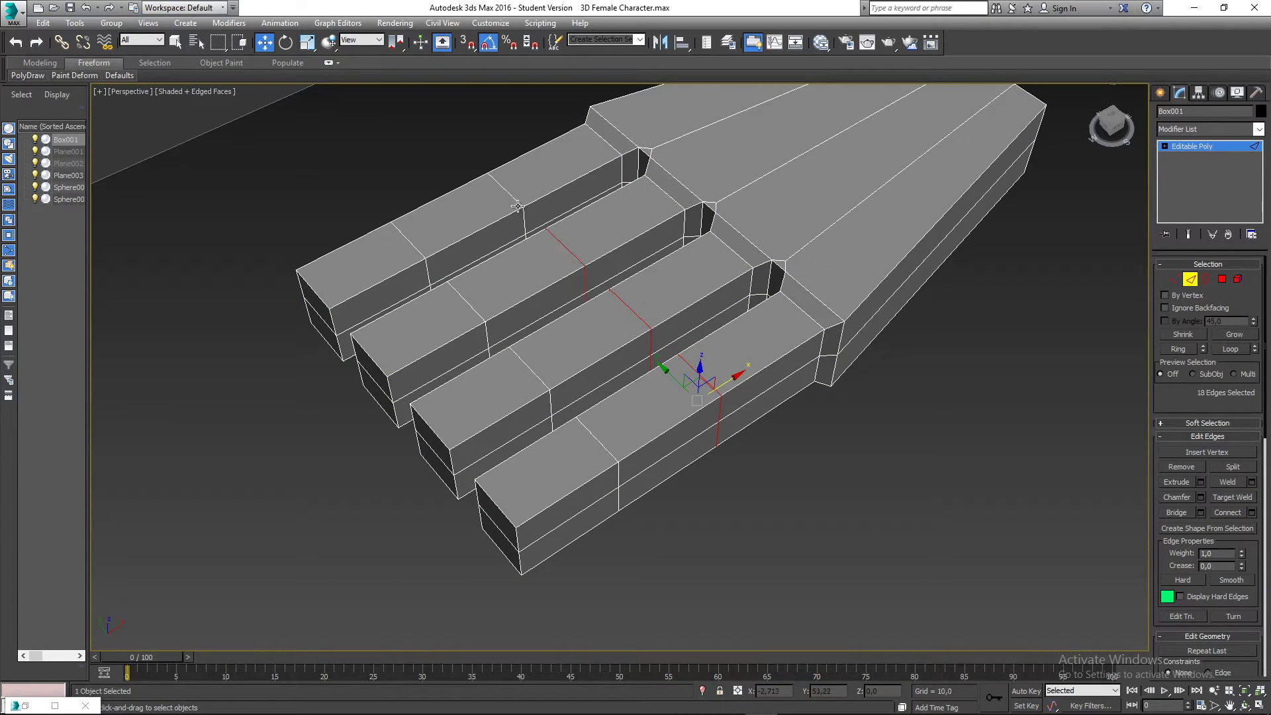
ctrl+double_click(516, 201)
ctrl+double_click(409, 244)
ctrl+double_click(467, 302)
ctrl+double_click(530, 369)
ctrl+double_click(599, 440)
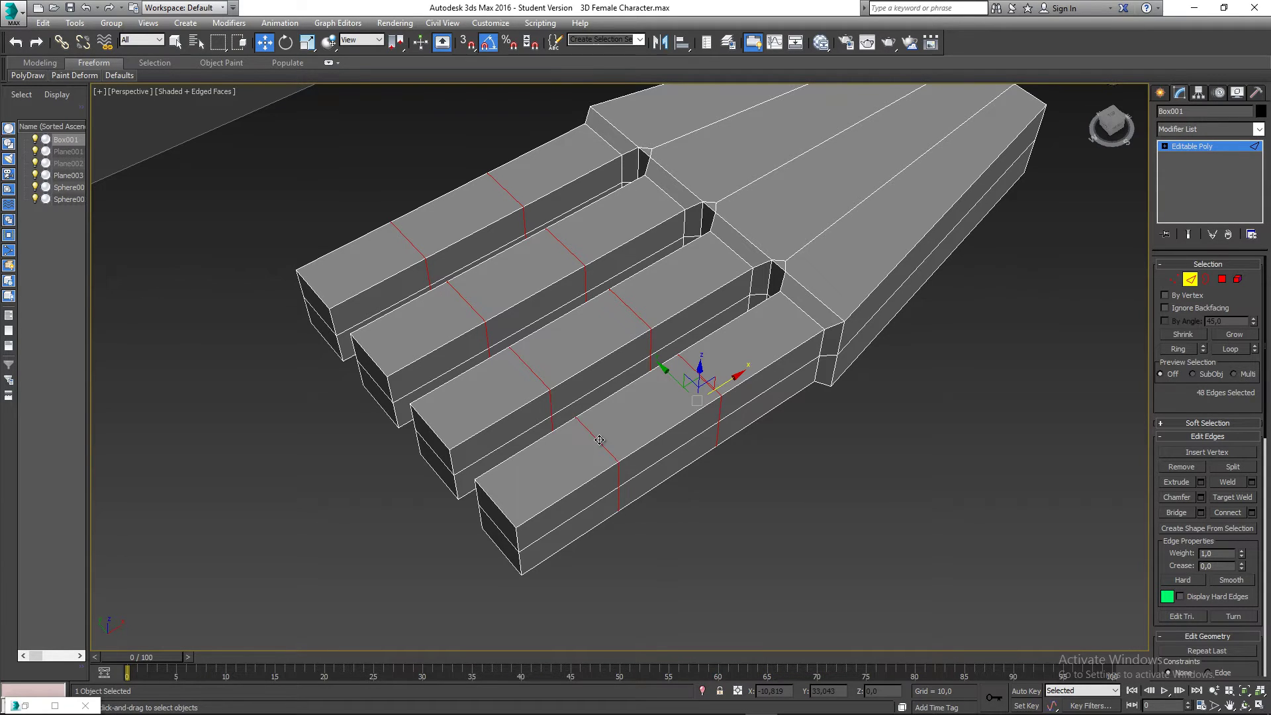
Chamfer the selected joint loops so each becomes a narrow pair of loops
middle_drag(633, 450, 599, 446)
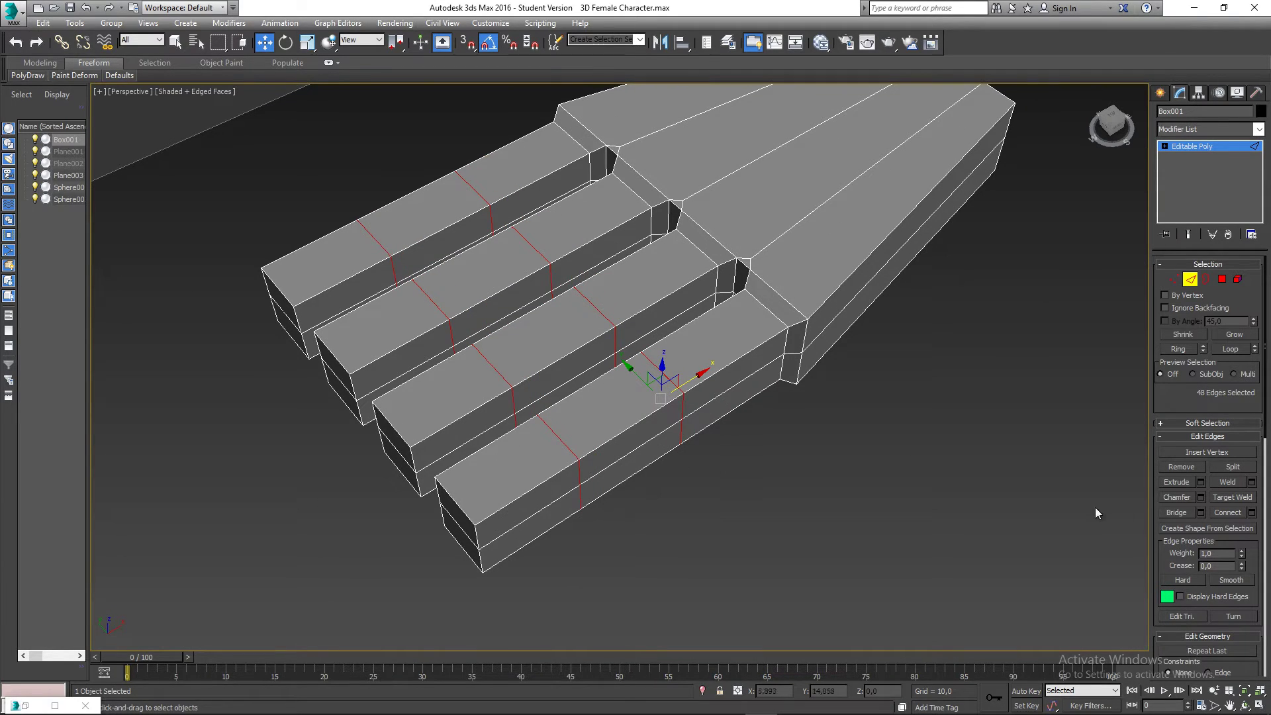
click(1201, 498)
click(629, 489)
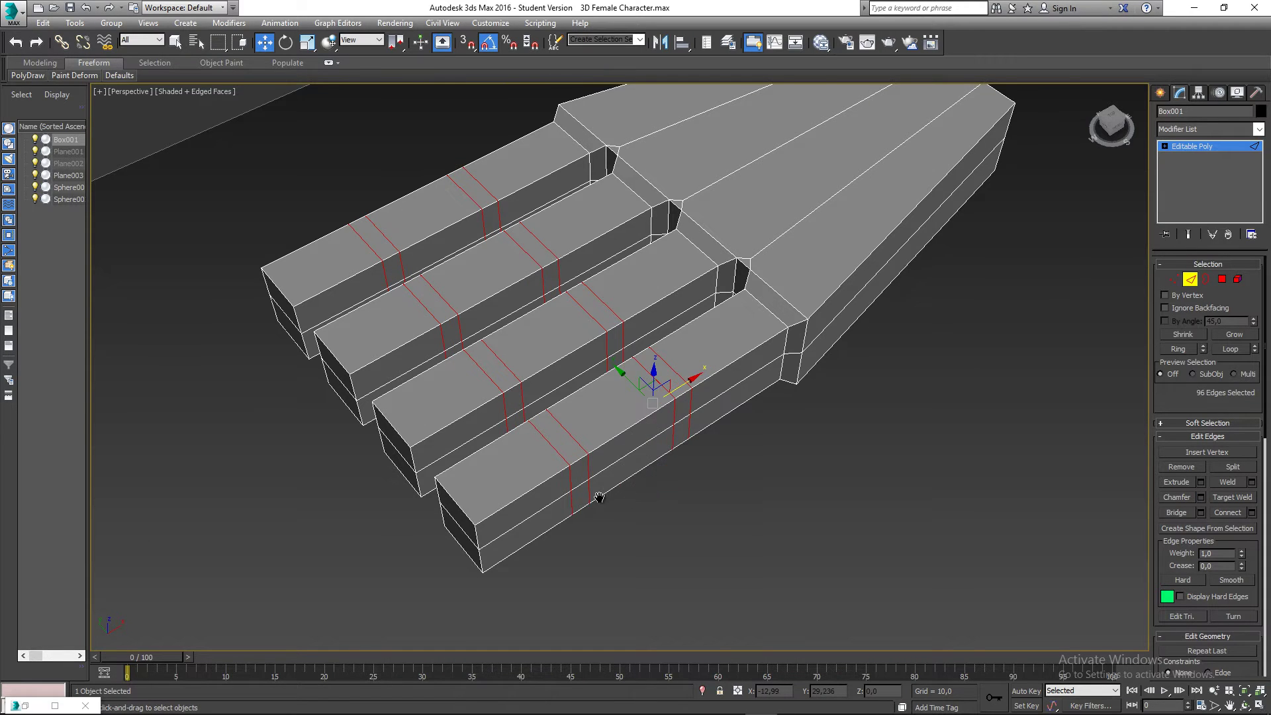
Select the short edges between the paired joint loops on all four fingers and connect them with 1 segment
alt+middle_drag(599, 498, 549, 512)
middle_drag(472, 488, 502, 490)
double_click(508, 502)
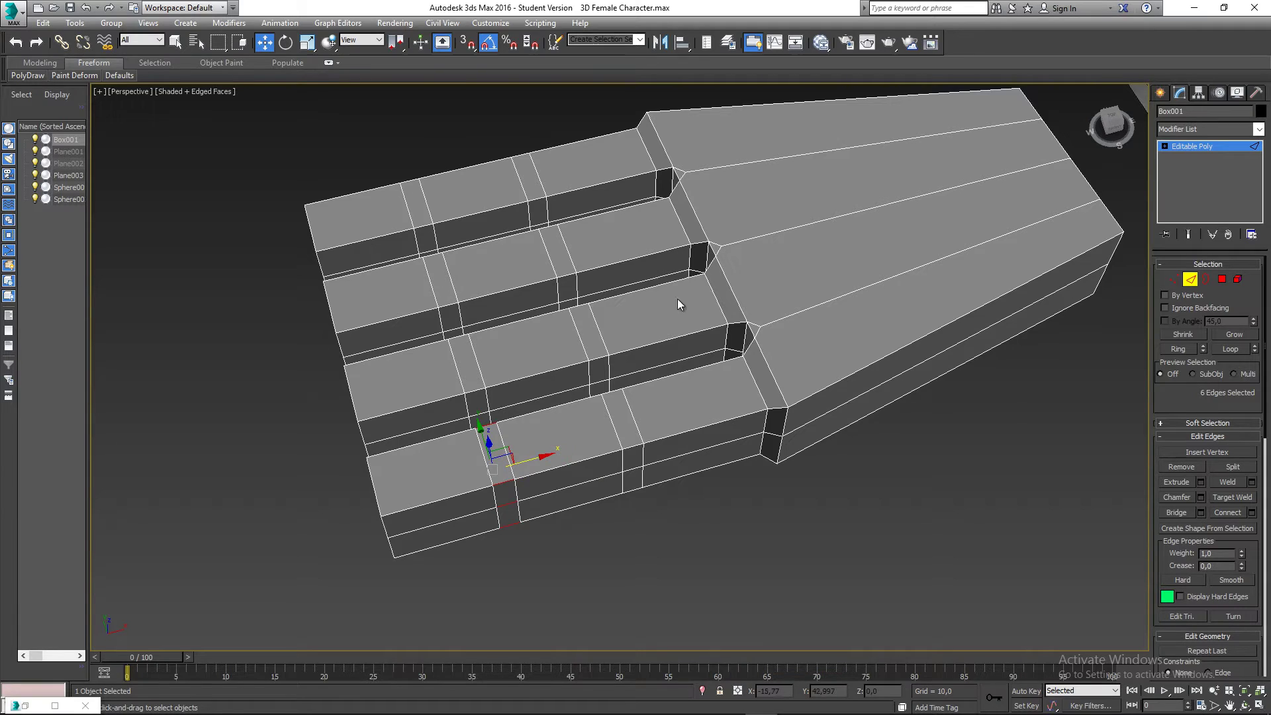
middle_drag(678, 305, 678, 326)
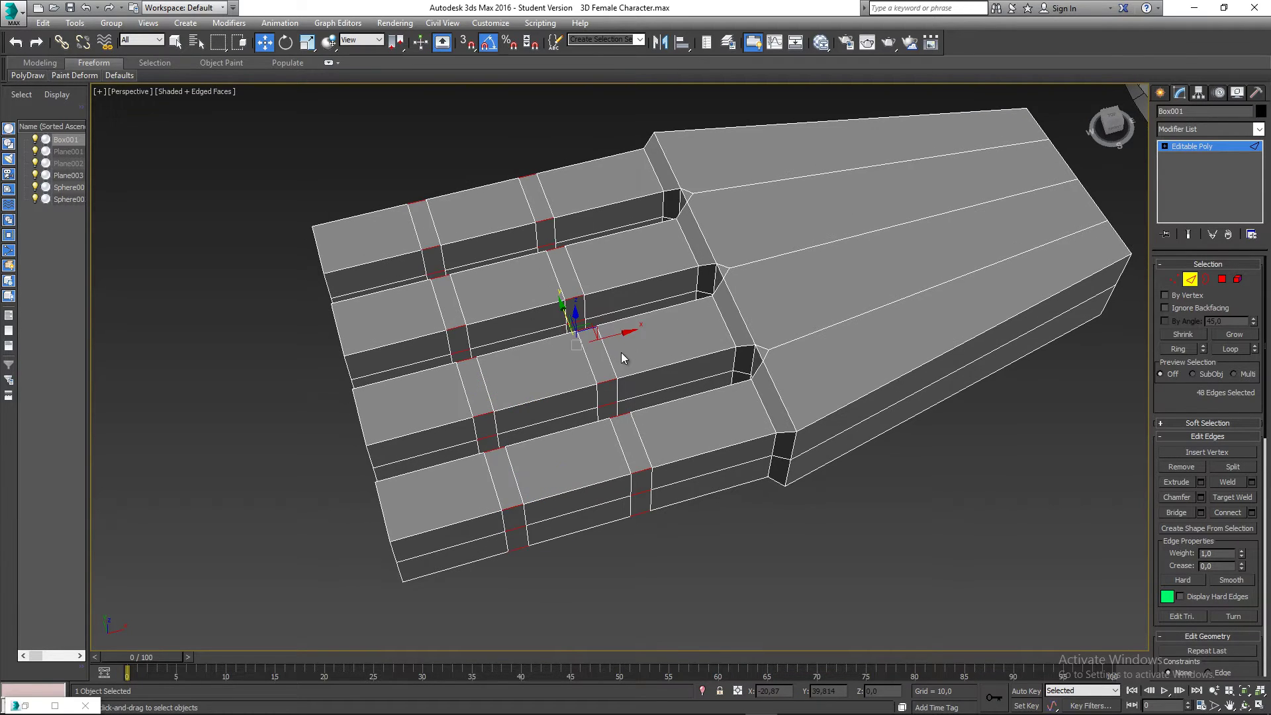
middle_drag(682, 345, 683, 361)
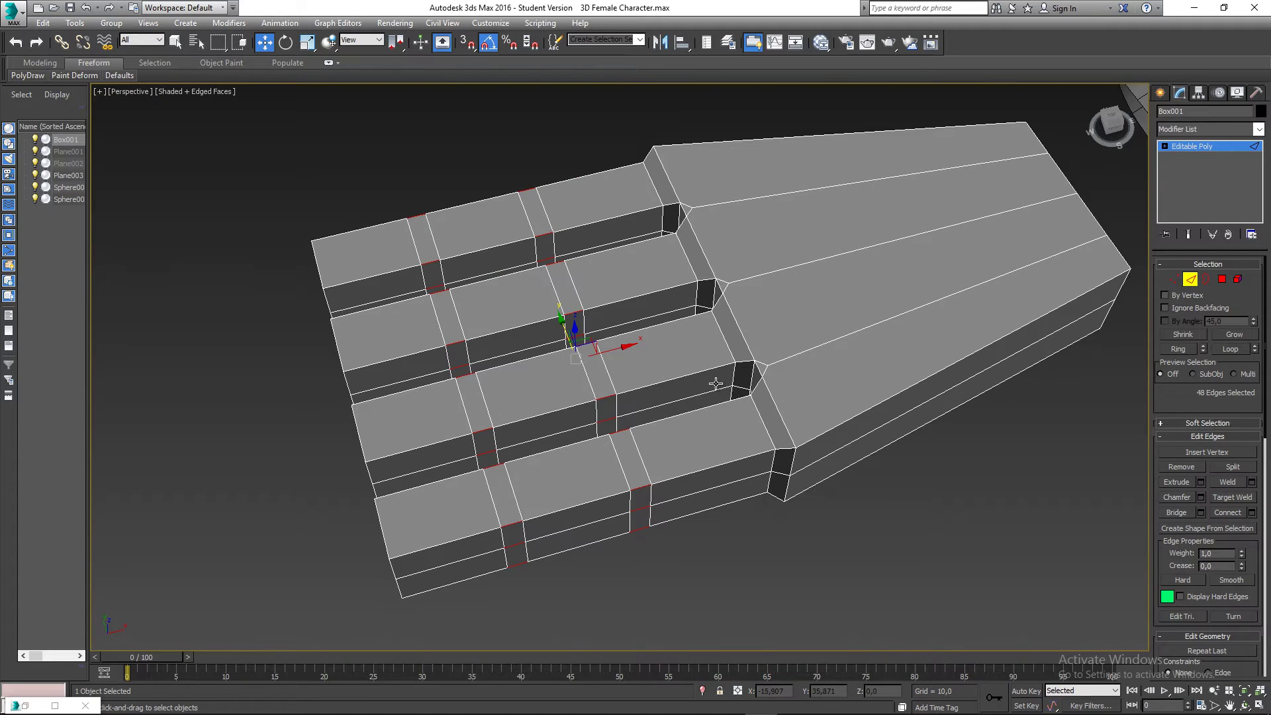
key(F3)
key(F3)
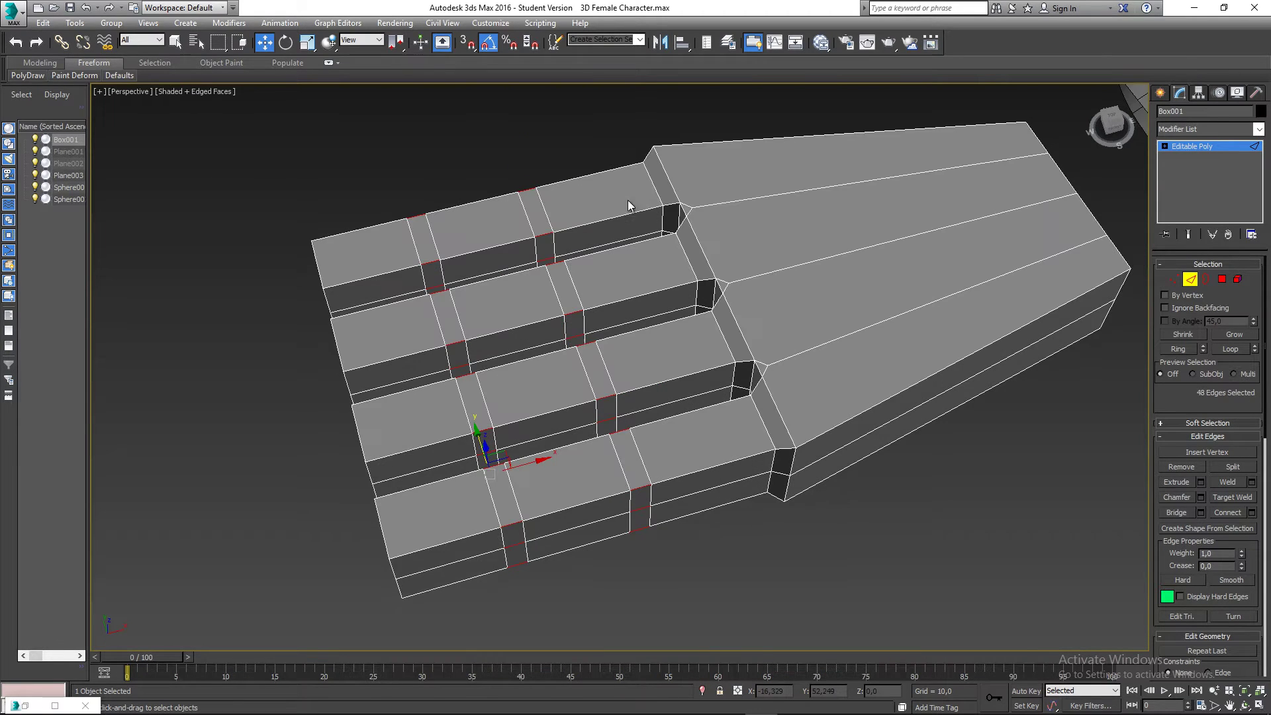
click(1252, 514)
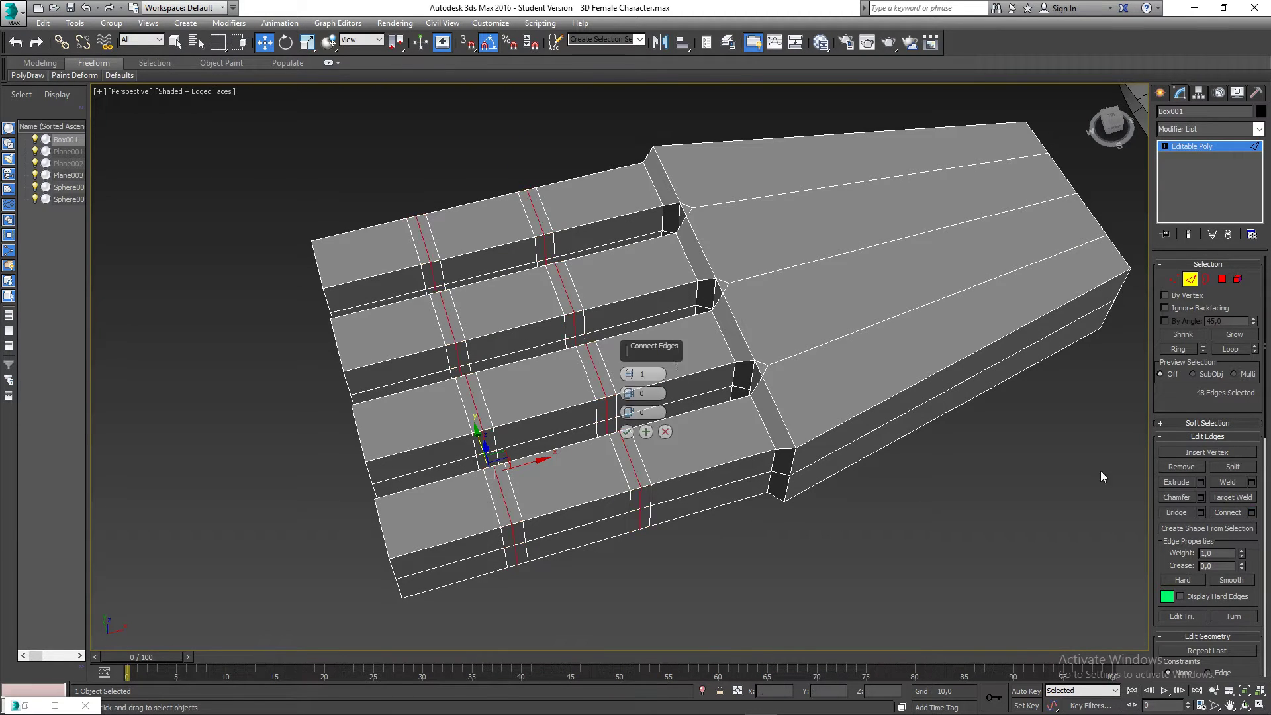
click(626, 432)
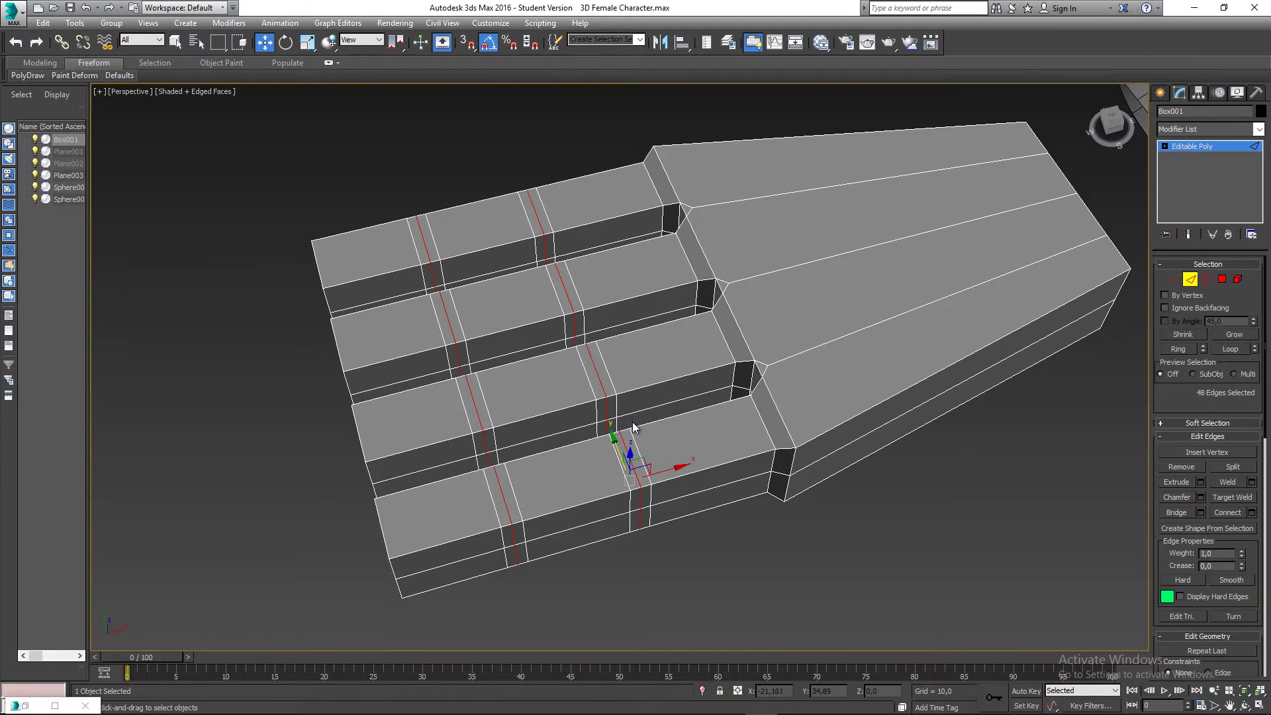
Vary the finger lengths in the top view by shifting vertices along X, making the middle finger longest and the little finger shortest
middle_drag(621, 366, 591, 369)
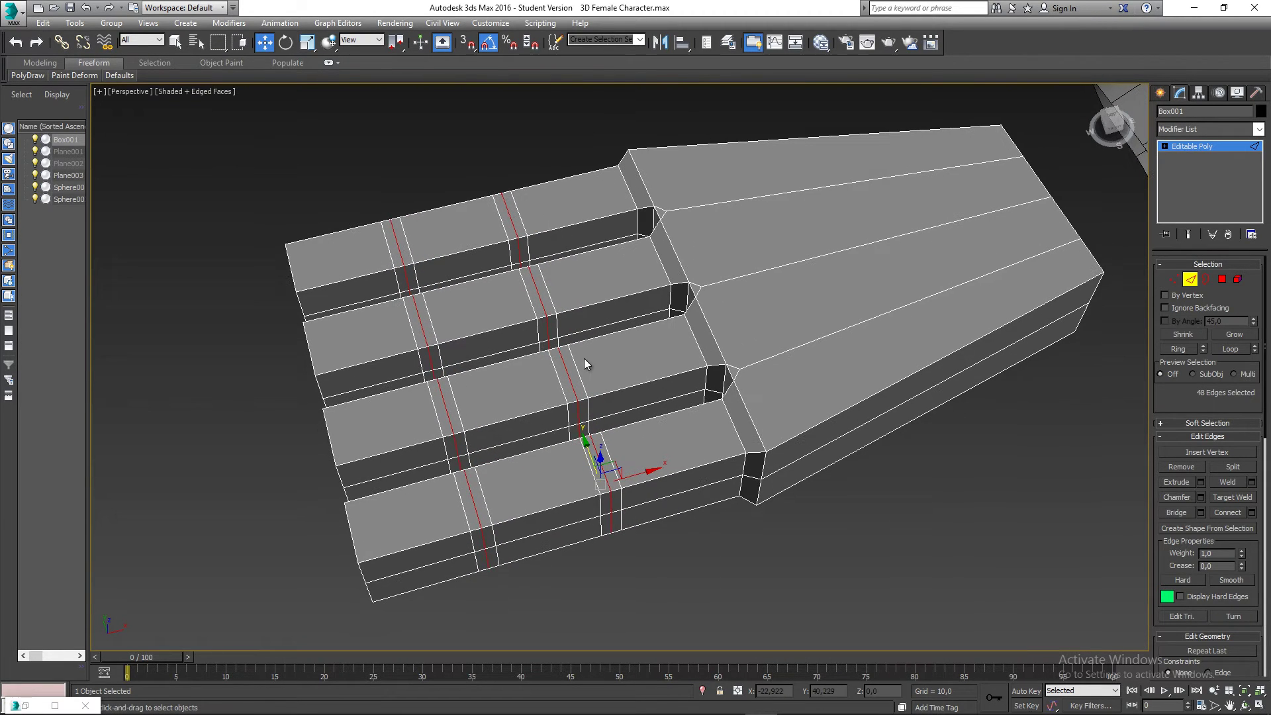
key(t)
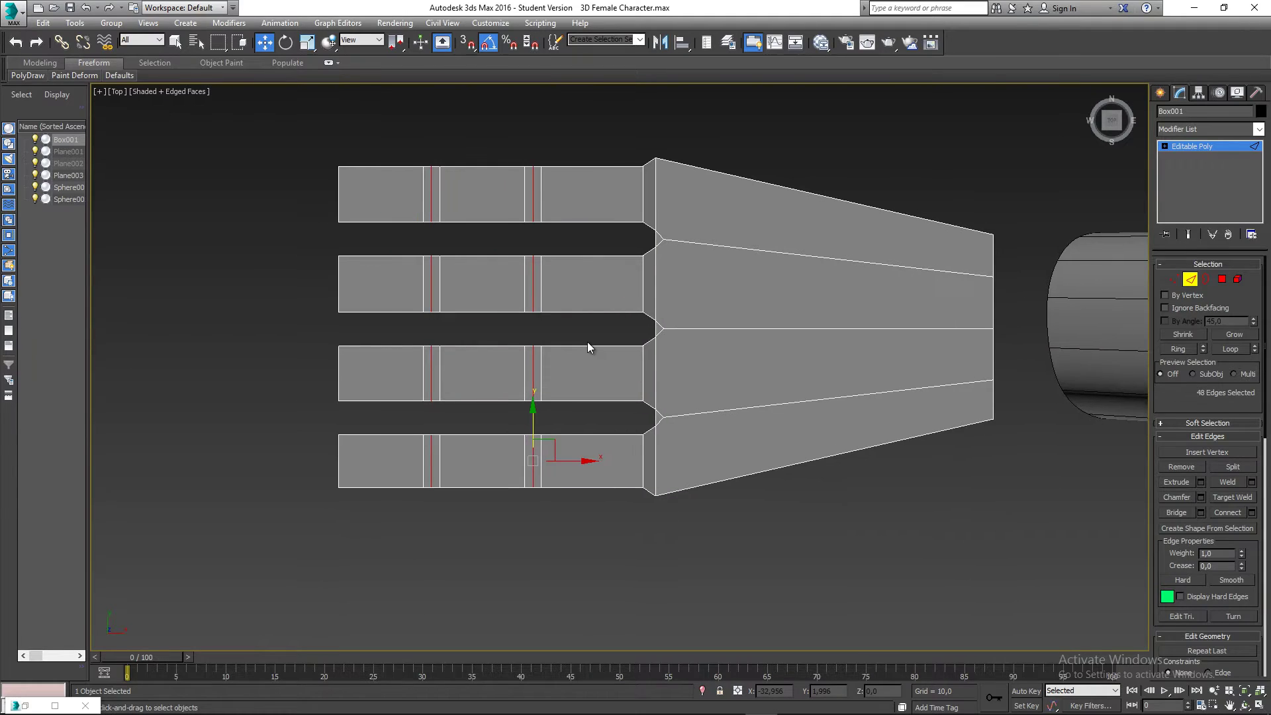
key(1)
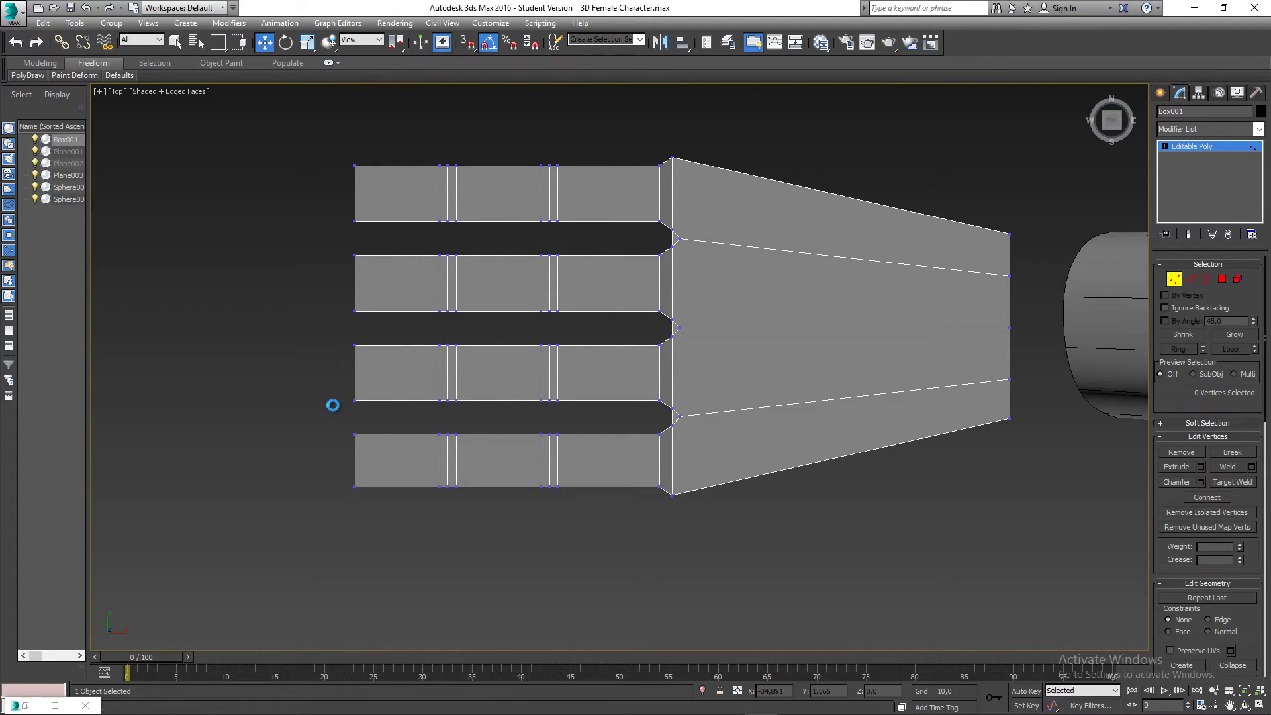
middle_drag(556, 321, 557, 342)
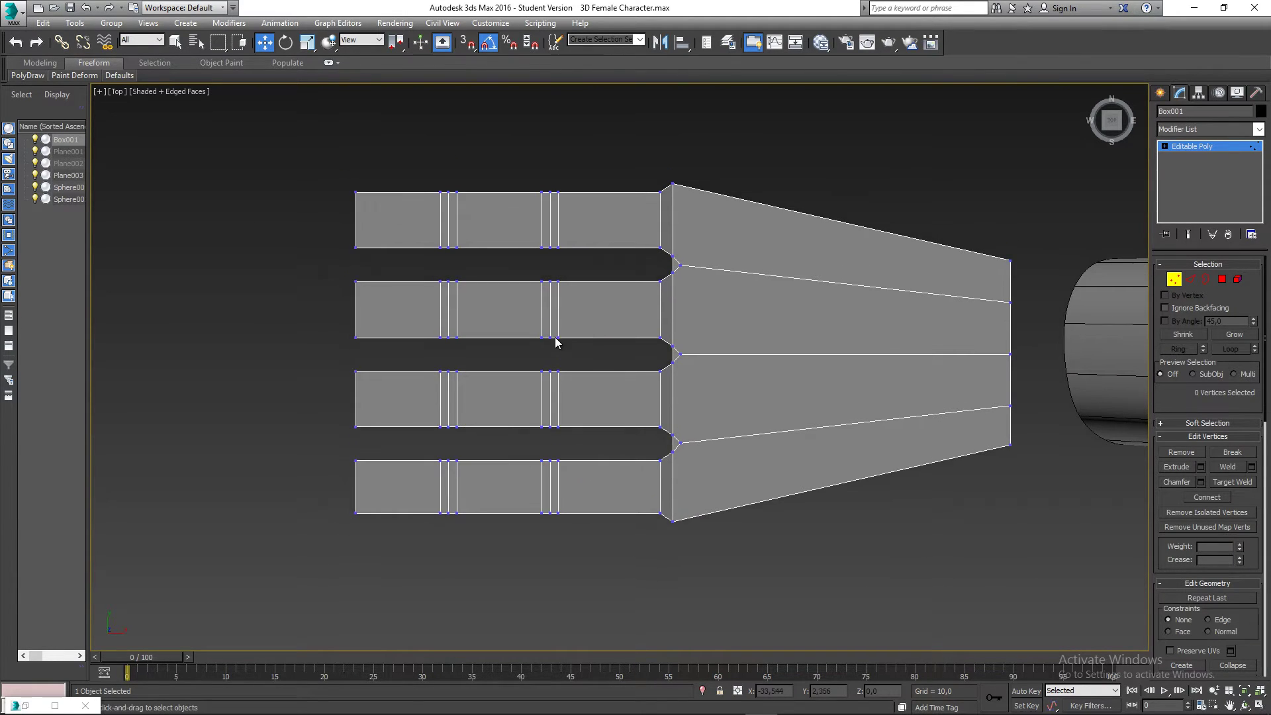
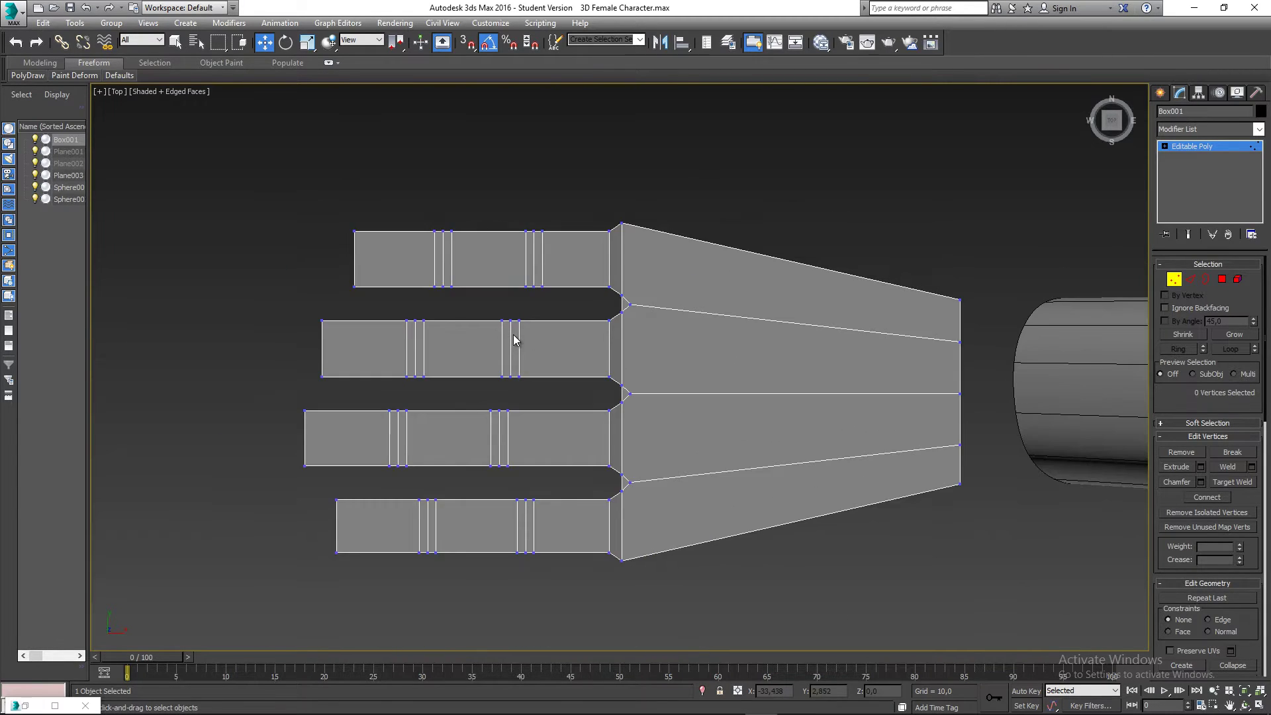
Shift both groups of joint loops on the index finger along X toward the fingertip in the top view
middle_drag(511, 364, 492, 392)
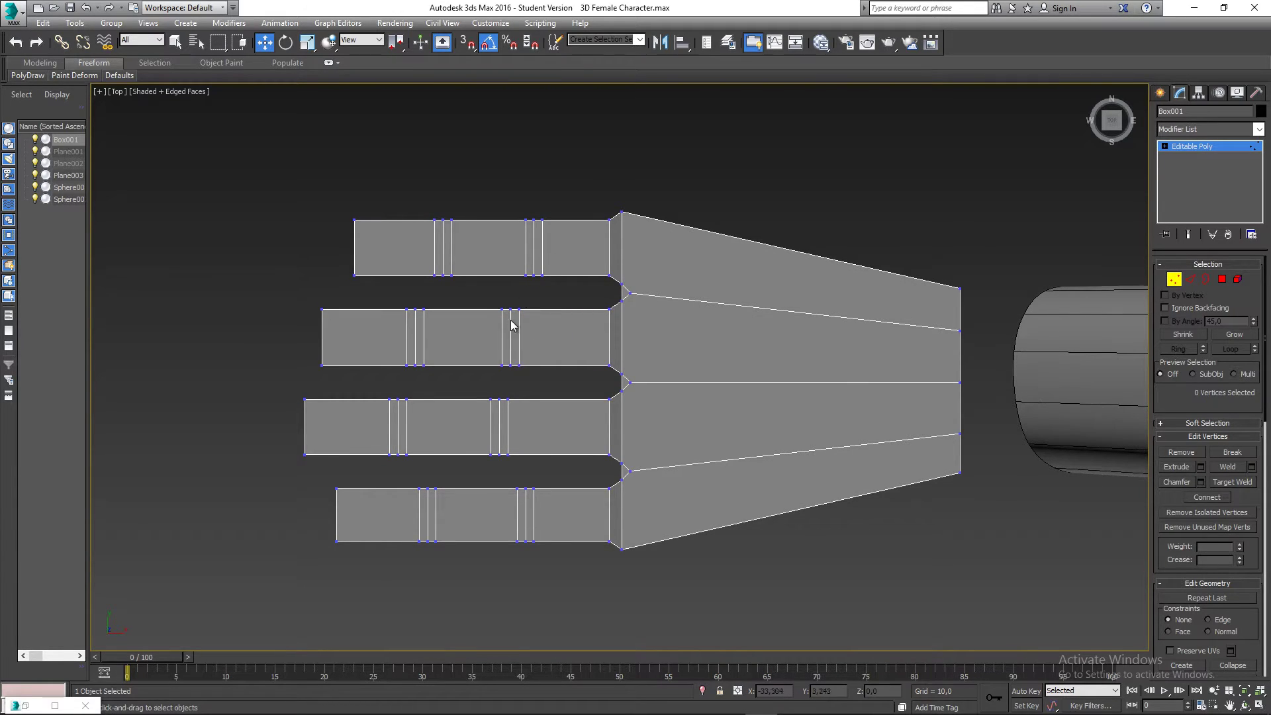
drag(502, 488, 559, 562)
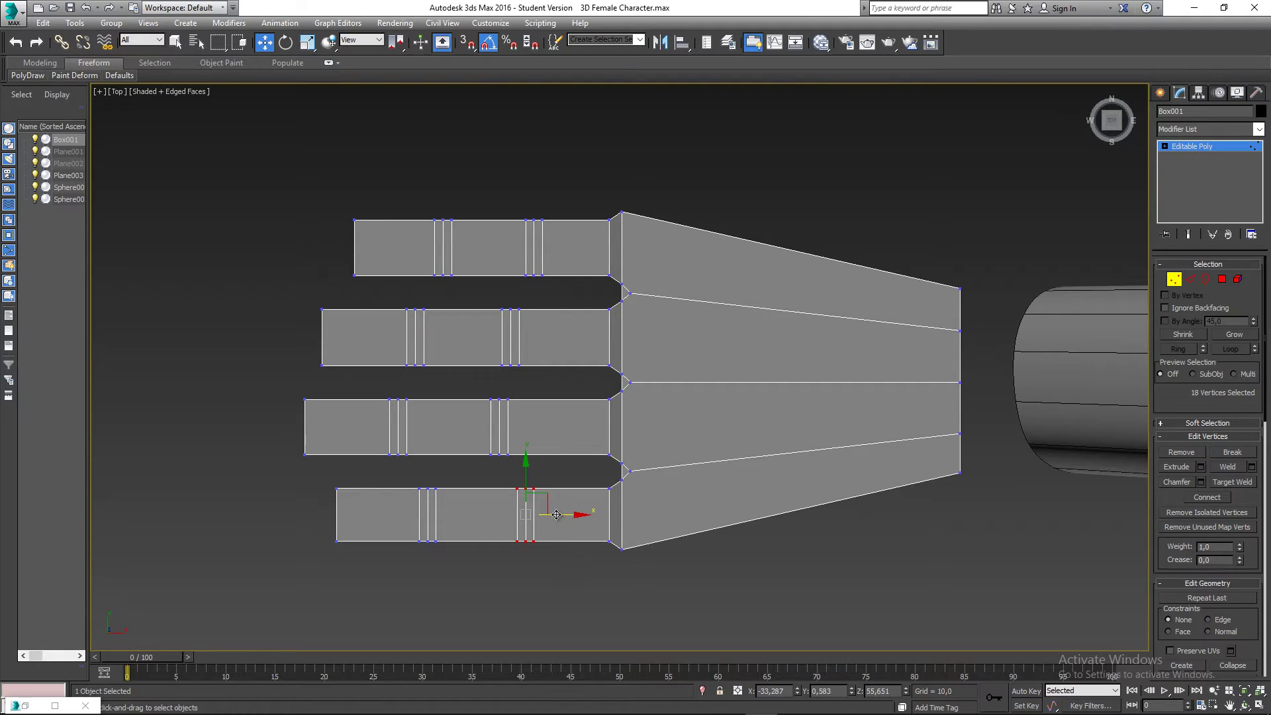
drag(556, 515, 550, 515)
middle_drag(502, 549, 481, 539)
drag(530, 507, 438, 507)
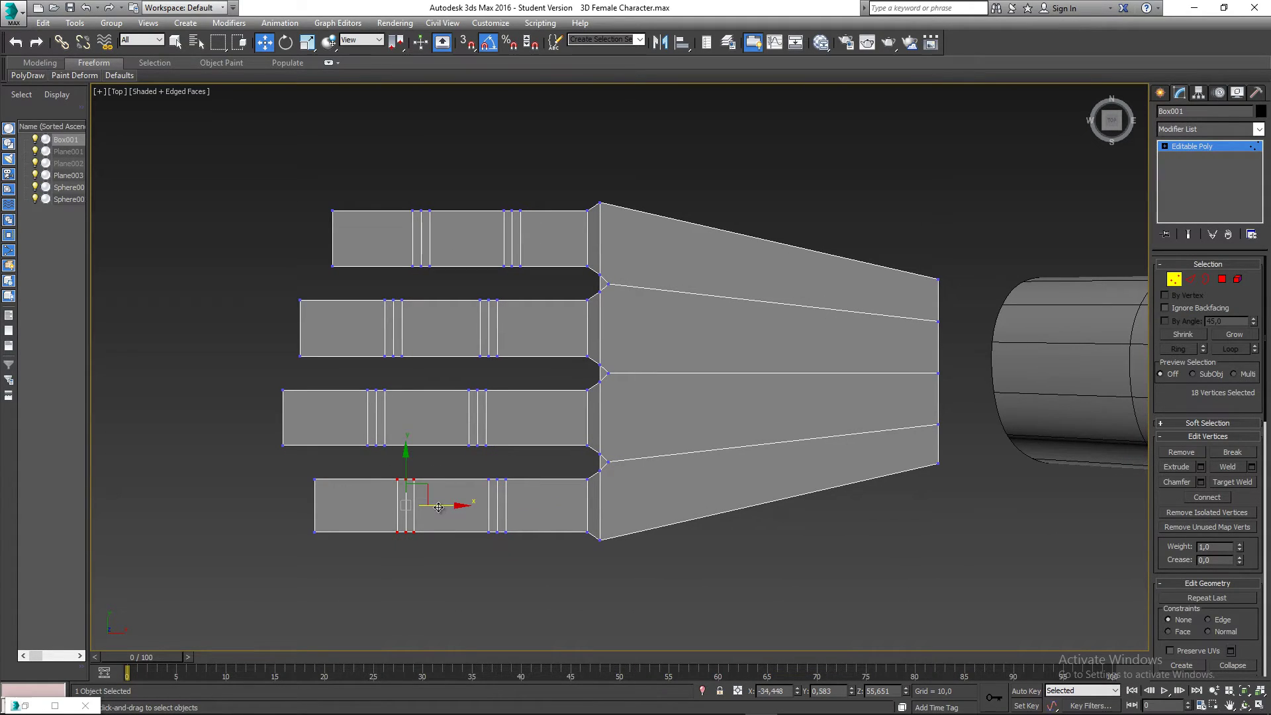
click(437, 468)
middle_drag(437, 469, 437, 491)
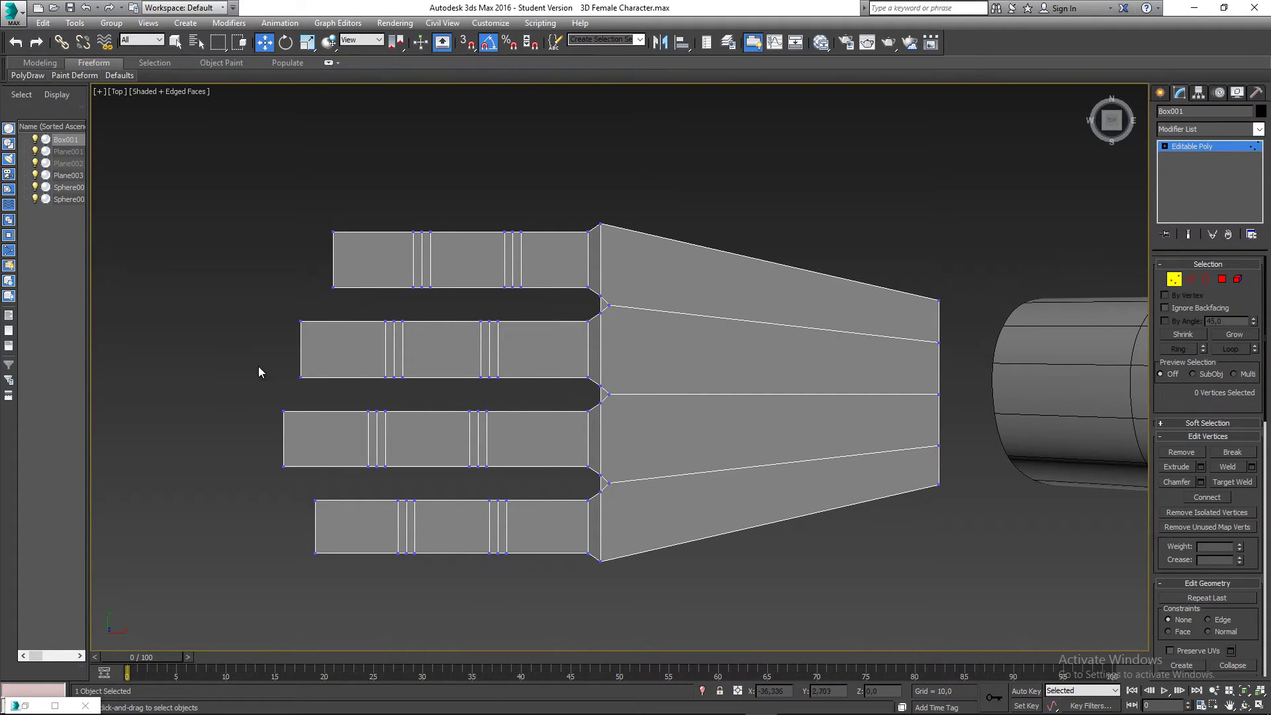
drag(309, 476, 310, 475)
click(255, 464)
Select the mid-height edge loop running lengthwise around the index finger in the perspective view
key(p)
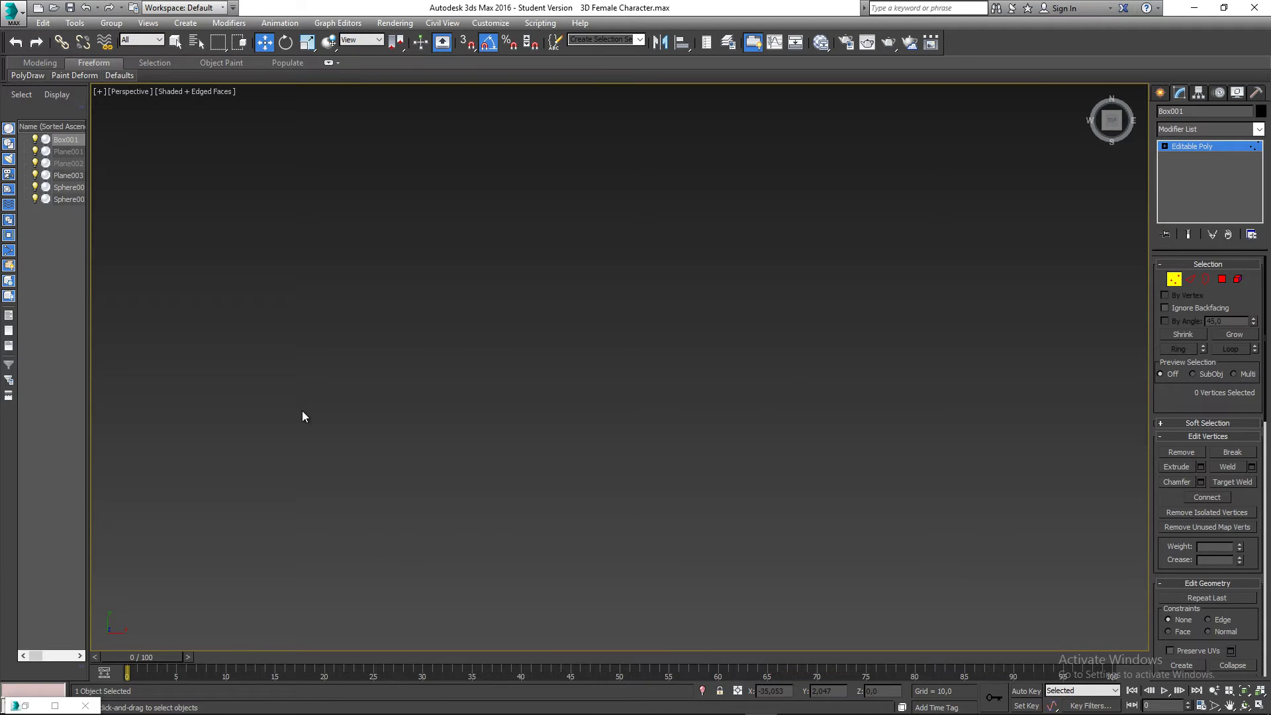
key(z)
key(2)
double_click(569, 477)
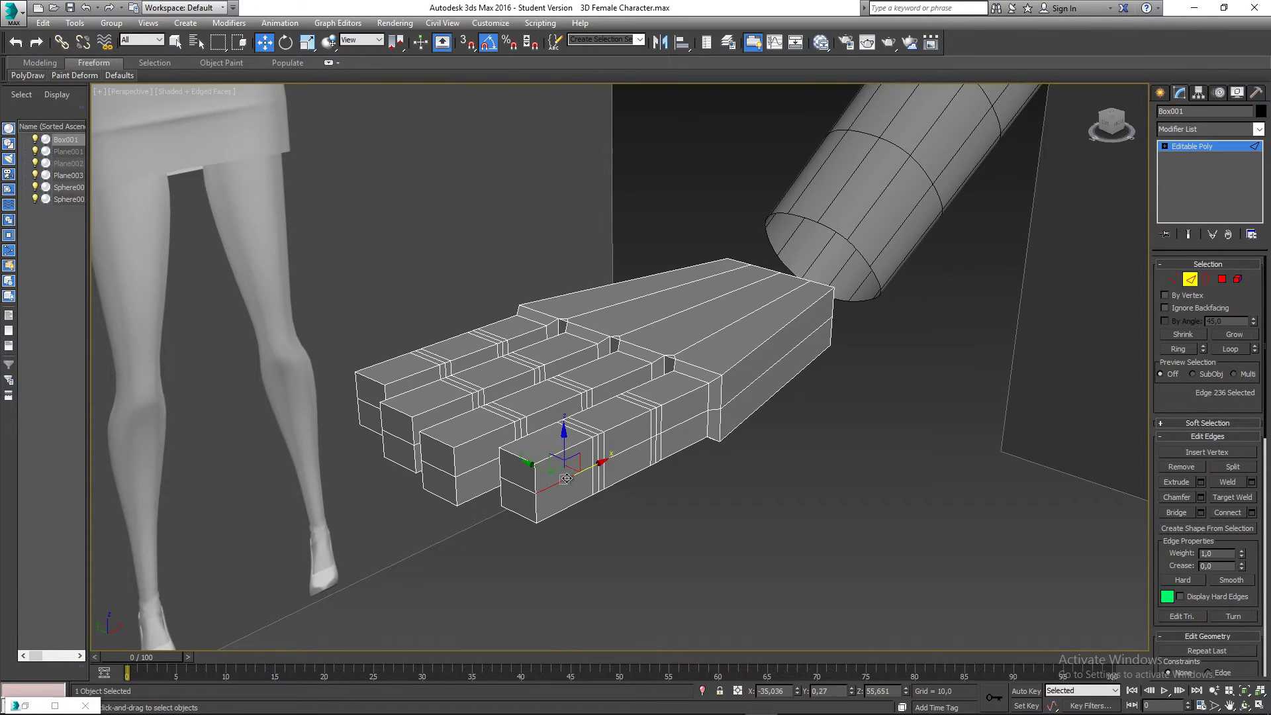
alt+middle_drag(568, 477, 475, 481)
key(F3)
alt+middle_drag(489, 392, 479, 390)
drag(581, 525, 614, 559)
Scale the mid-height edge loop of the index finger outward along Y, and widen the other three fingers the same way
mouse_move(600, 449)
alt+middle_down()
mouse_move(581, 459)
mouse_move(656, 446)
mouse_move(787, 458)
alt+middle_up()
key(F3)
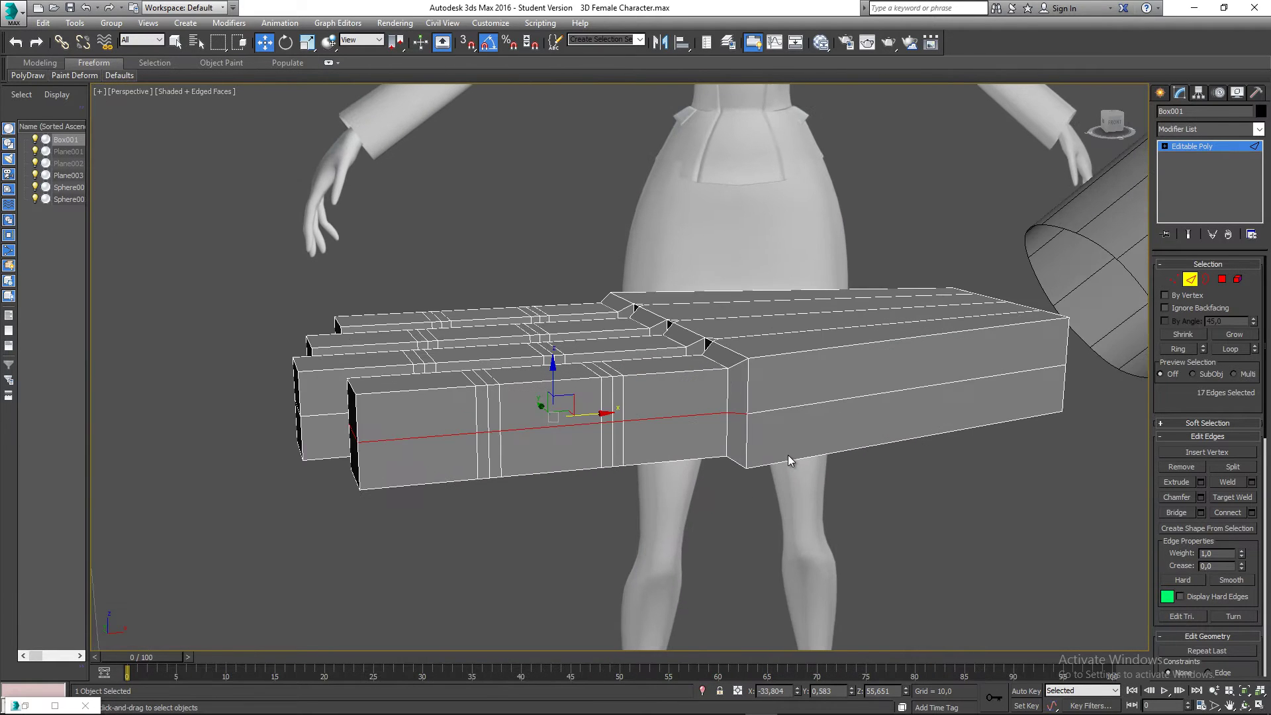
scroll(788, 455, up, 3)
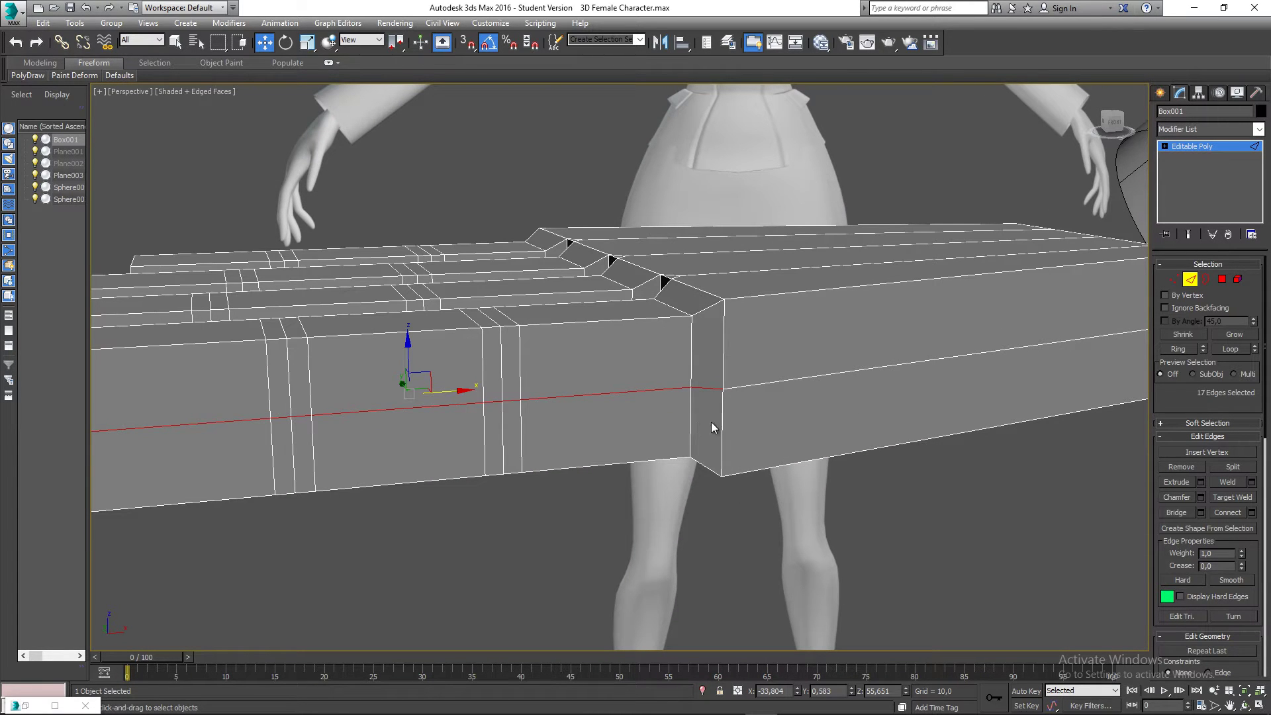
alt+middle_drag(715, 401, 770, 432)
alt+middle_drag(599, 280, 482, 285)
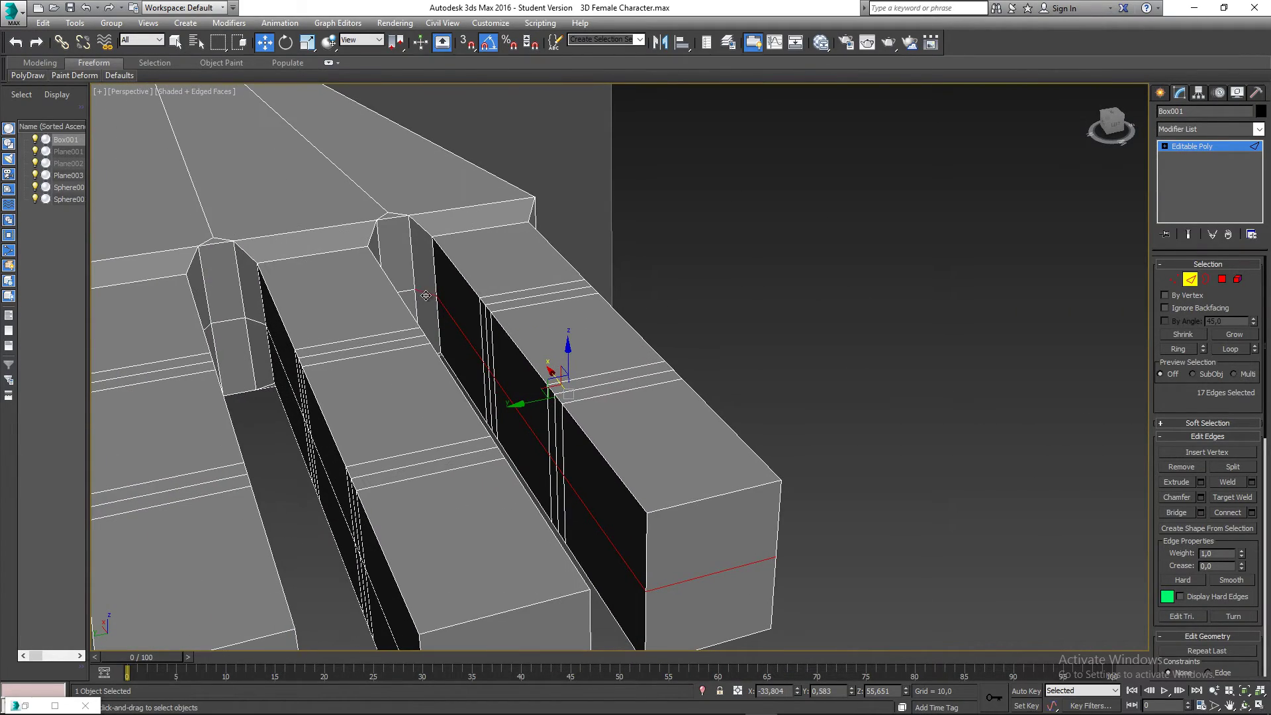
alt+middle_drag(421, 288, 500, 294)
mouse_move(684, 367)
alt+middle_down()
mouse_move(687, 378)
mouse_move(667, 371)
mouse_move(684, 351)
alt+middle_up()
key(r)
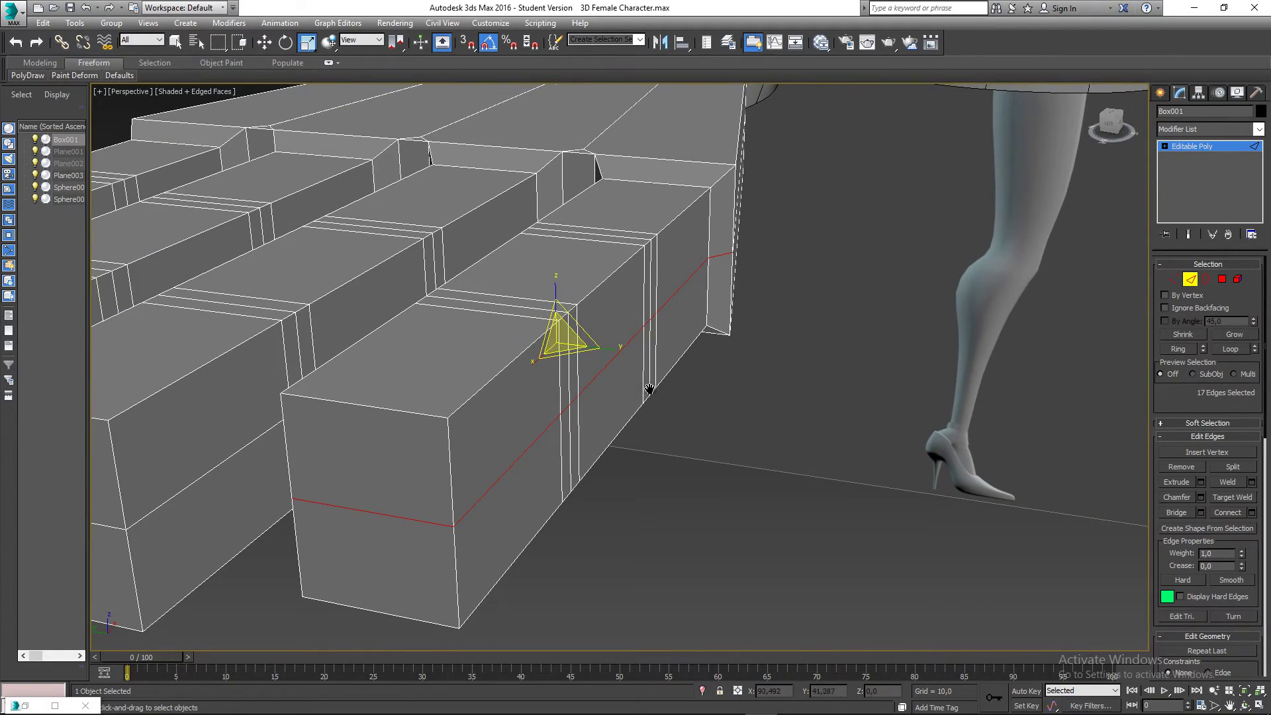
alt+middle_drag(641, 386, 712, 297)
drag(710, 276, 717, 274)
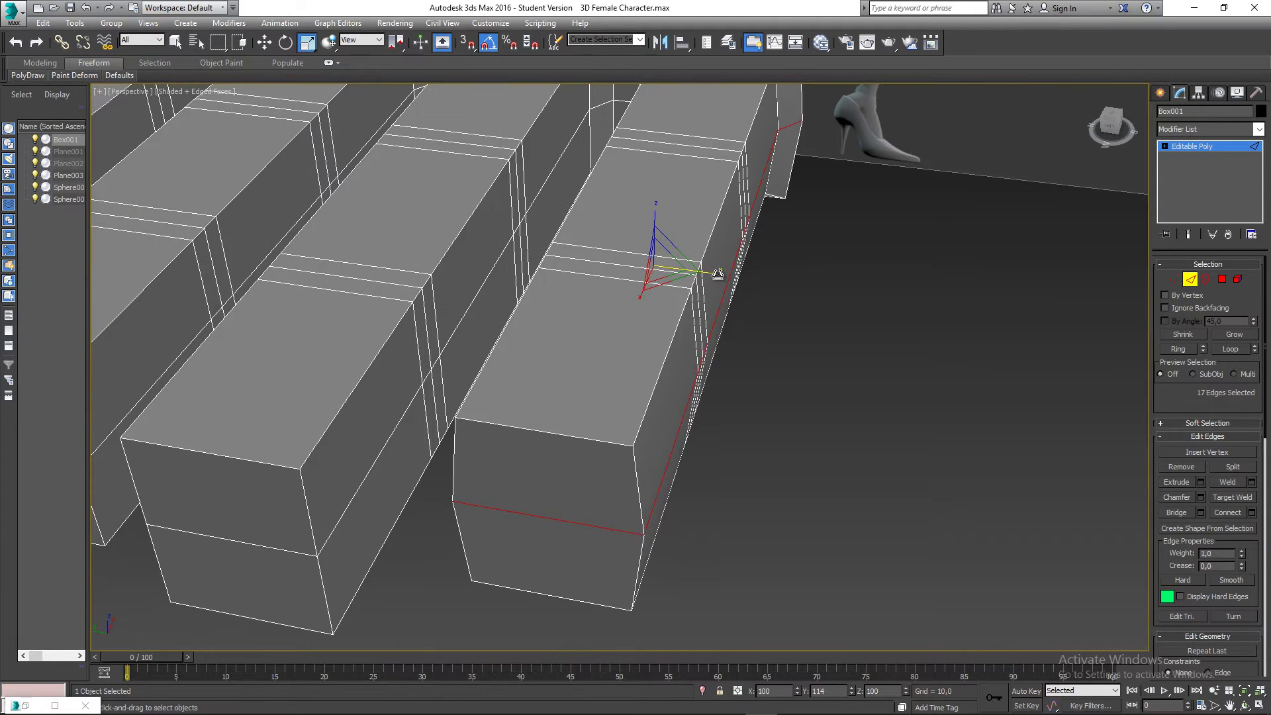
scroll(771, 305, down, 4)
middle_drag(771, 305, 692, 401)
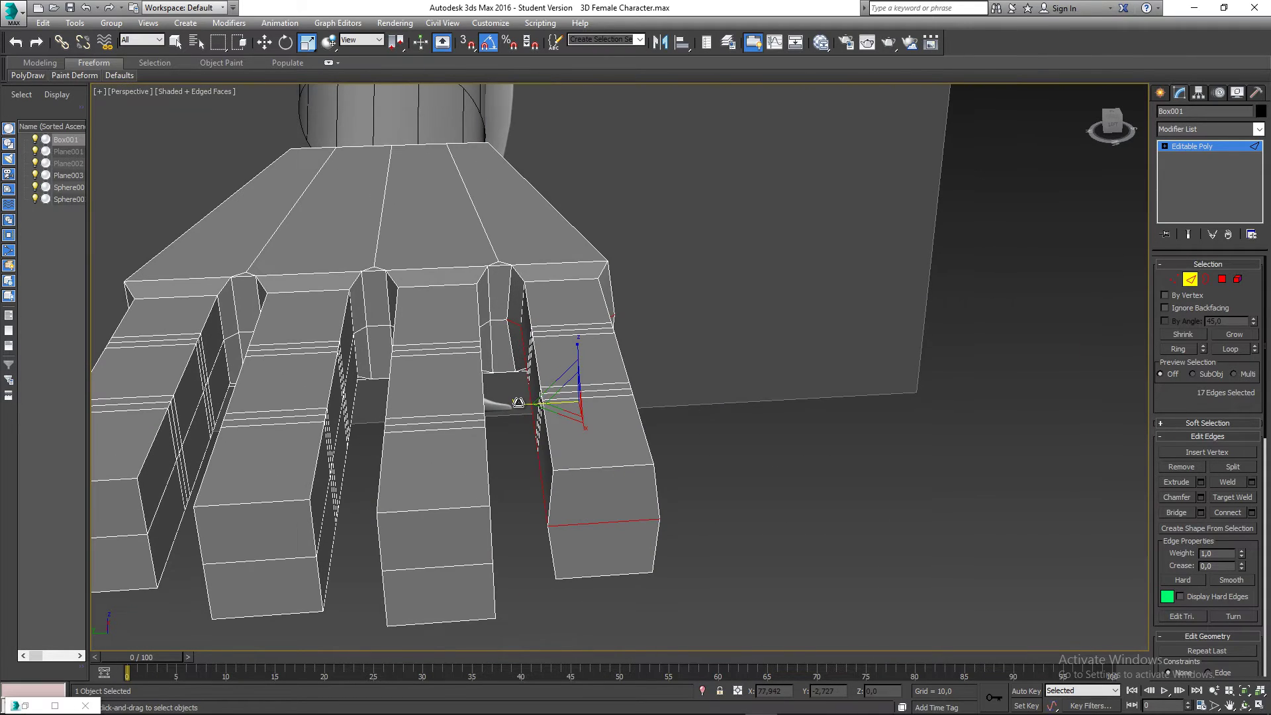
drag(519, 400, 516, 402)
middle_drag(593, 435, 485, 430)
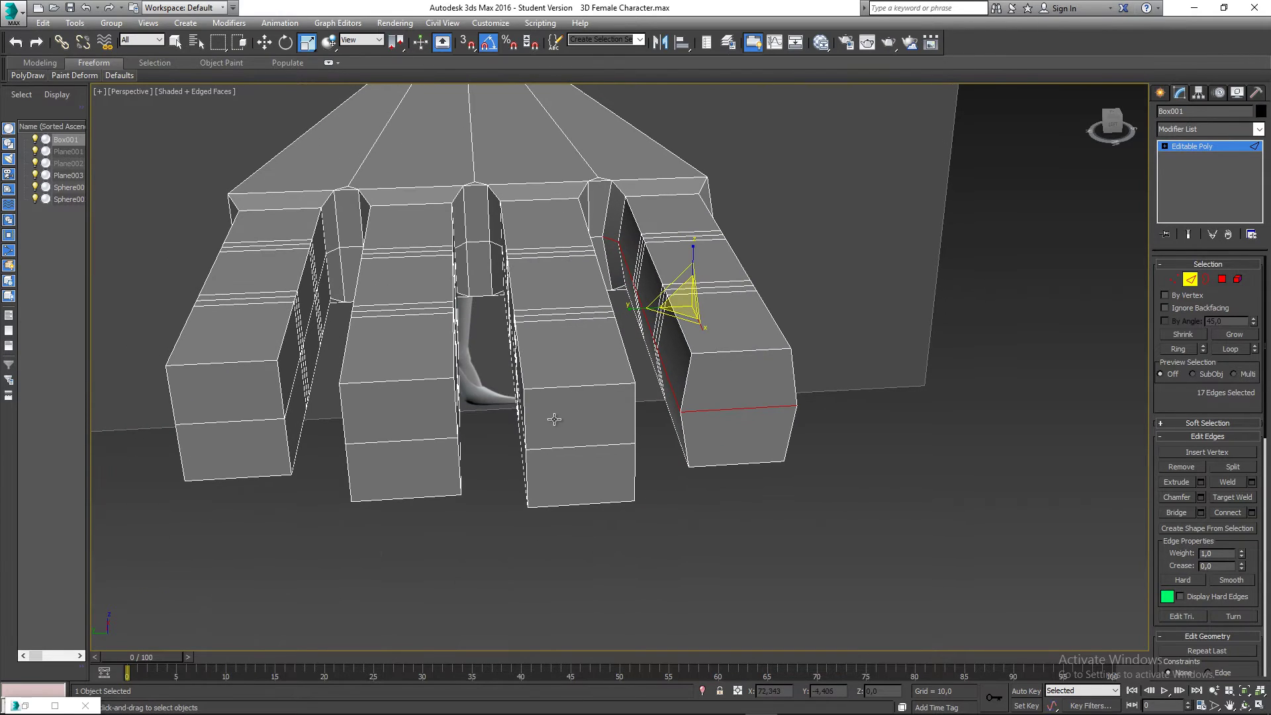
alt+middle_drag(518, 390, 528, 437)
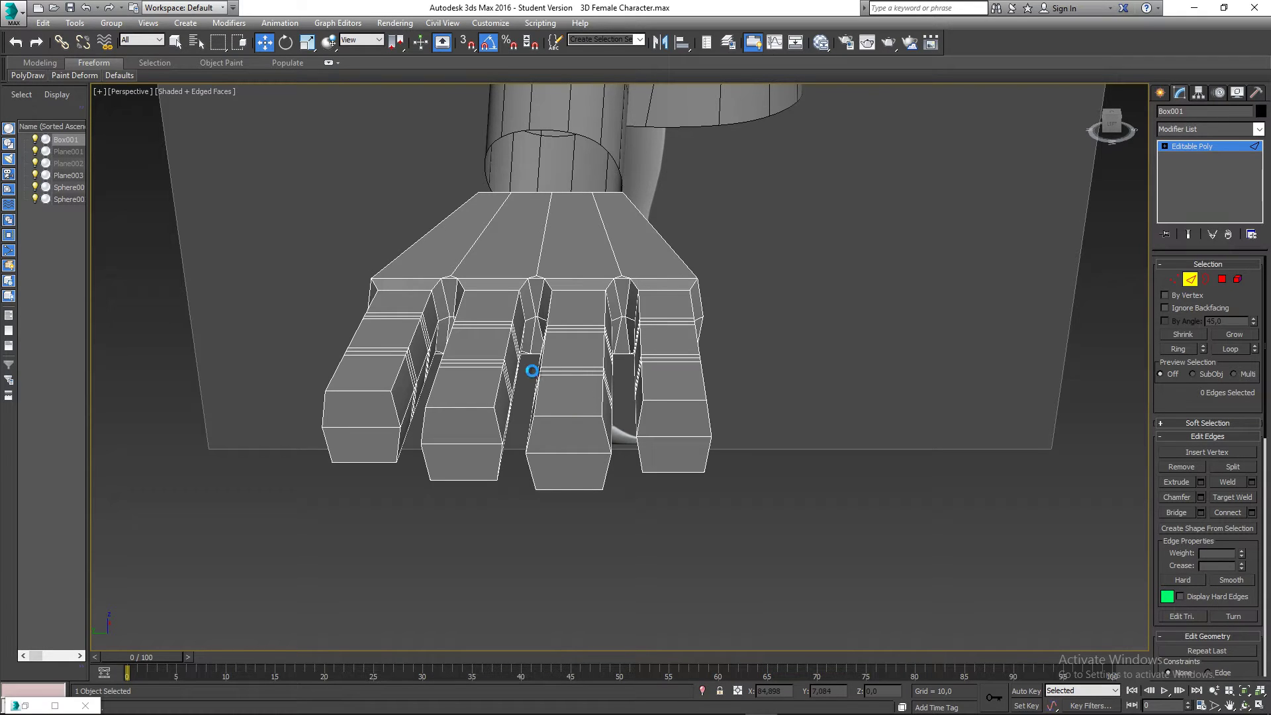
Try shifting the mid-height edge on the middle-finger side of the gap beside the ring finger along Y, and undo it
mouse_move(559, 388)
alt+middle_down()
mouse_move(585, 391)
mouse_move(544, 402)
alt+middle_up()
scroll(508, 327, up, 3)
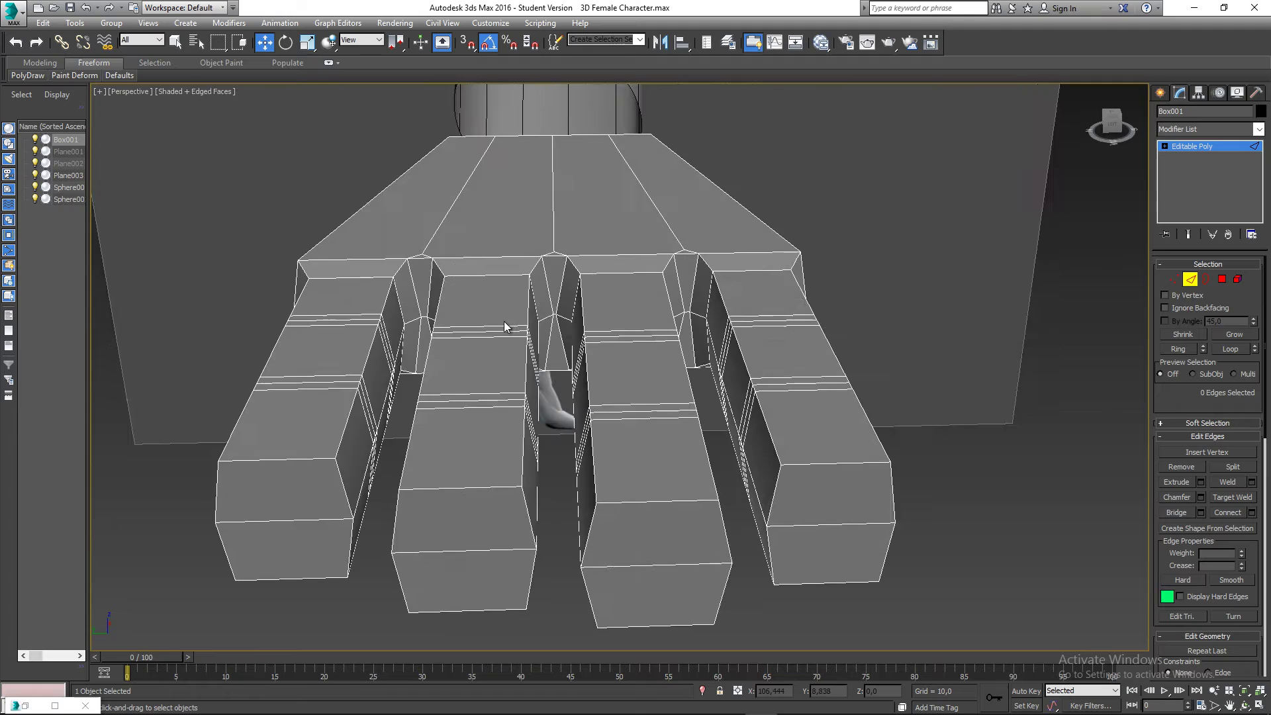
scroll(569, 311, up, 3)
scroll(569, 319, up, 4)
click(589, 317)
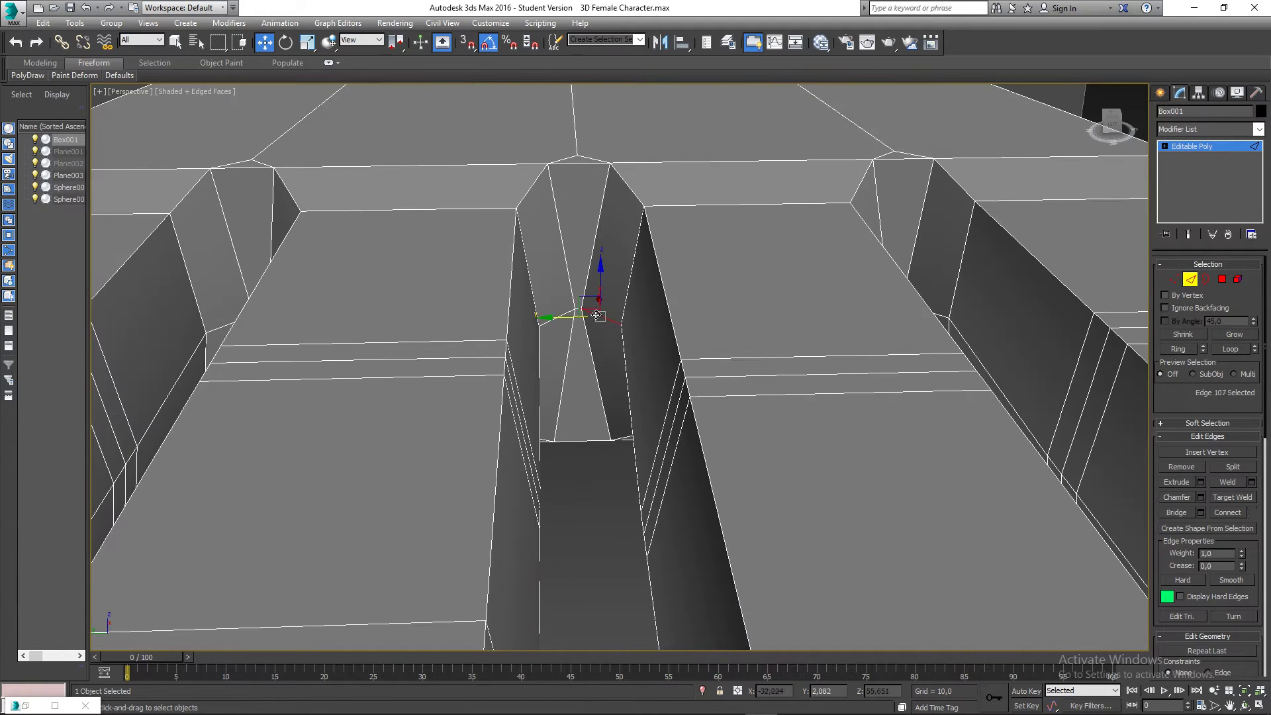
drag(549, 321, 523, 322)
scroll(558, 260, up, 2)
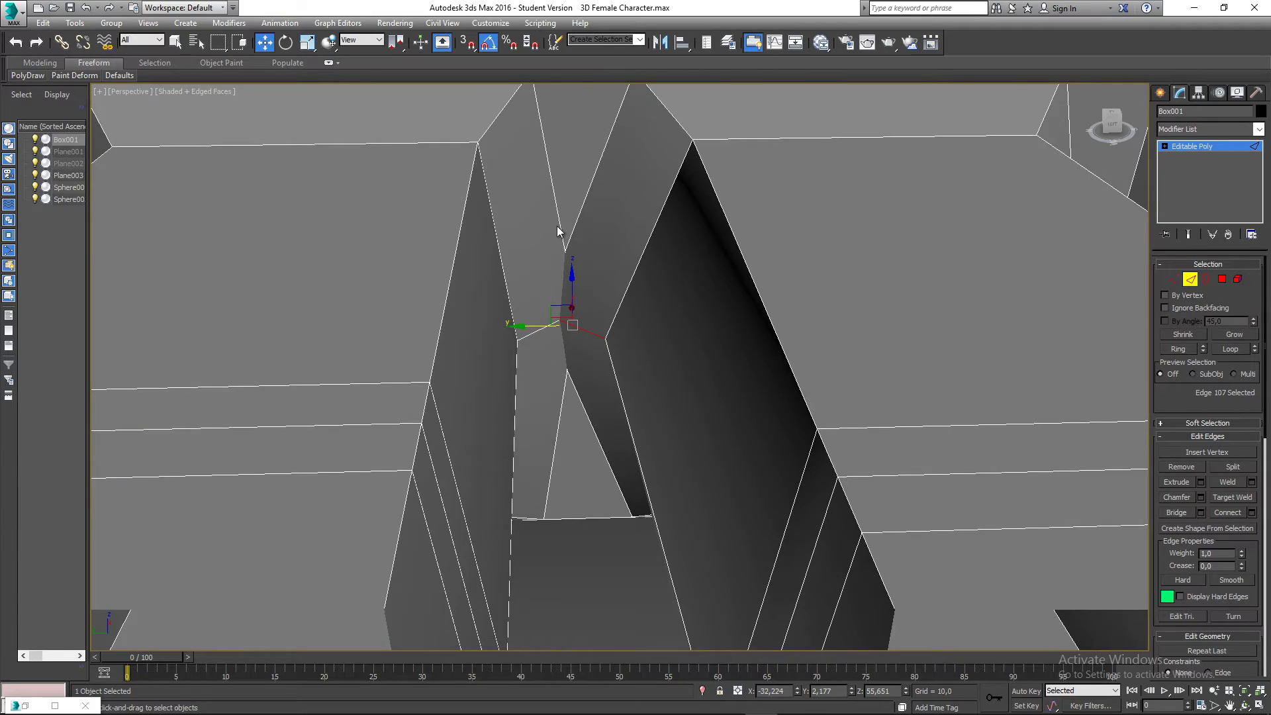
key(ctrl+z)
Nudge the mid-height edge on the ring-finger side of the same gap slightly along Y and clear the selection
middle_drag(585, 319, 596, 301)
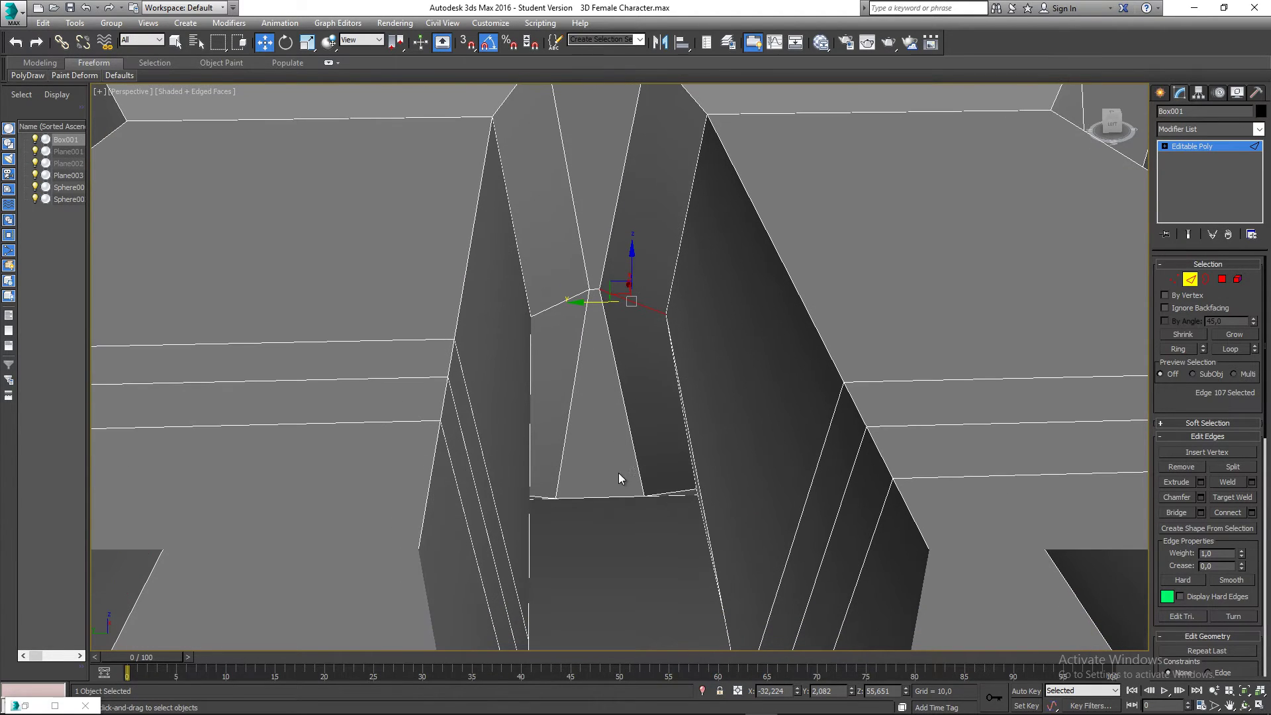
click(618, 473)
click(623, 297)
click(564, 304)
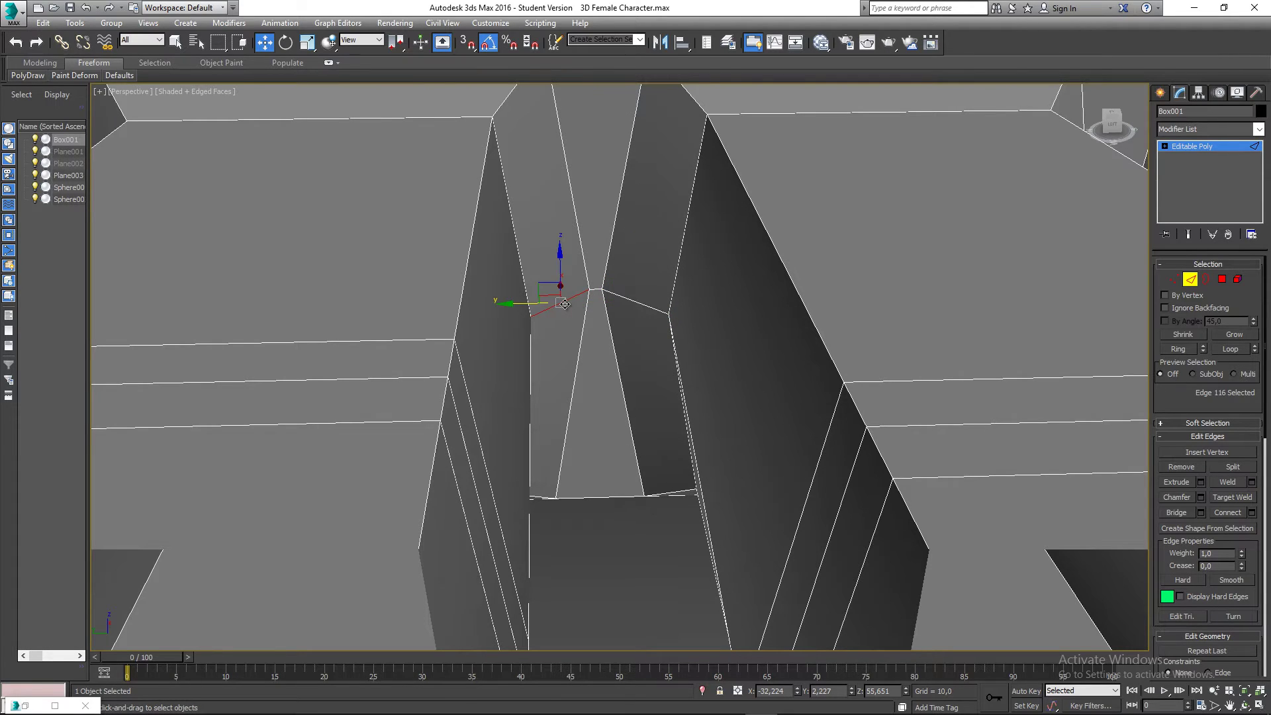
click(530, 302)
click(553, 308)
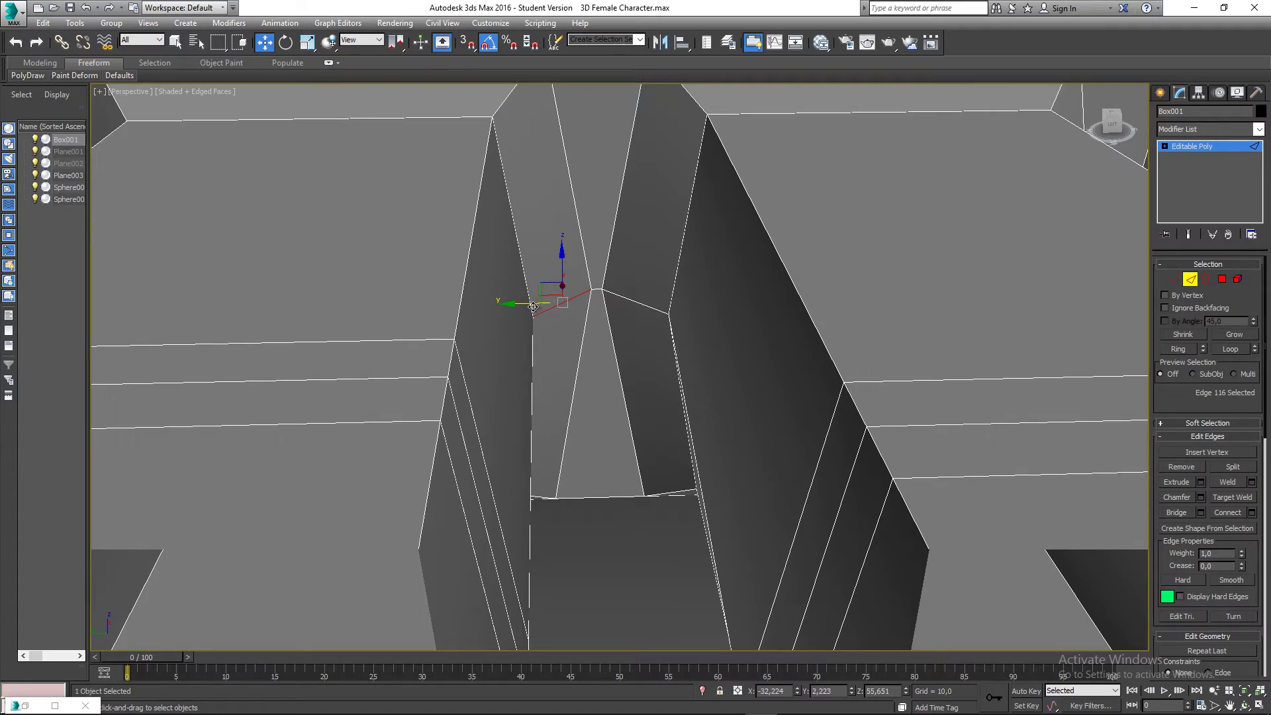
scroll(608, 319, down, 4)
scroll(607, 320, down, 5)
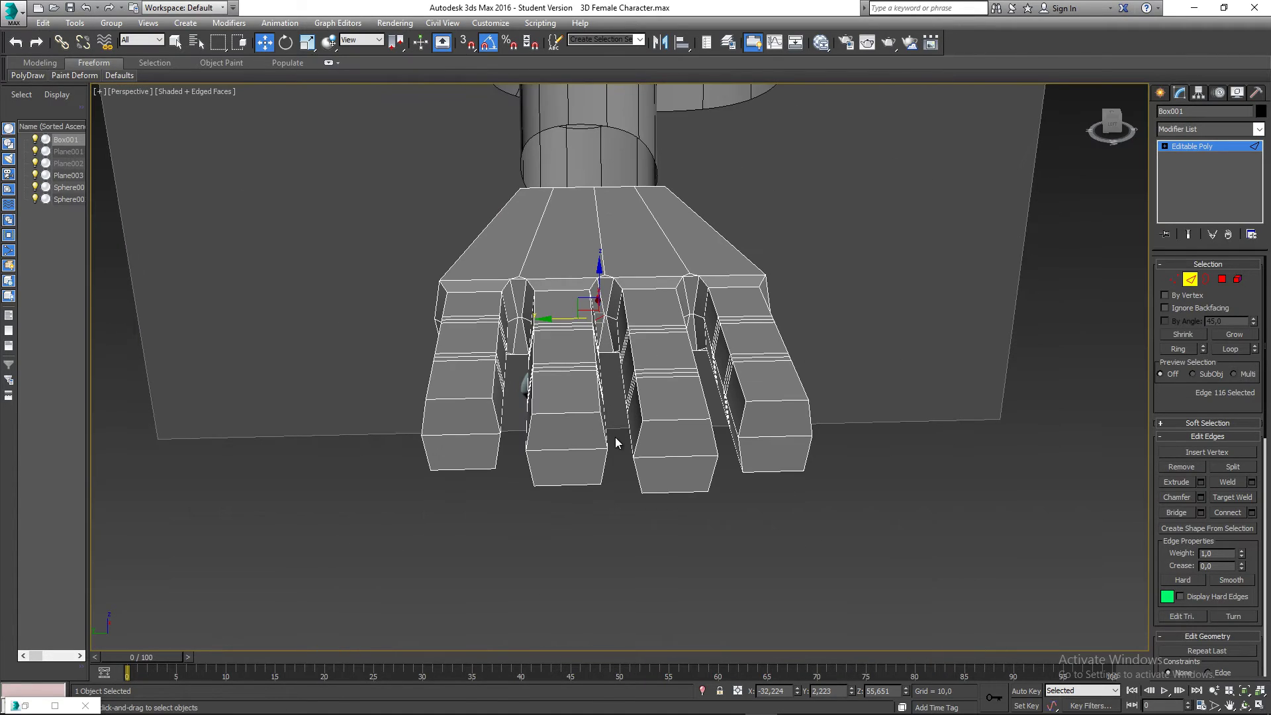
click(616, 438)
Examine the hand's overall shape and finger proportions from above and from the side relative to the forearm
alt+middle_drag(471, 339, 531, 460)
scroll(357, 402, down, 4)
scroll(581, 382, up, 3)
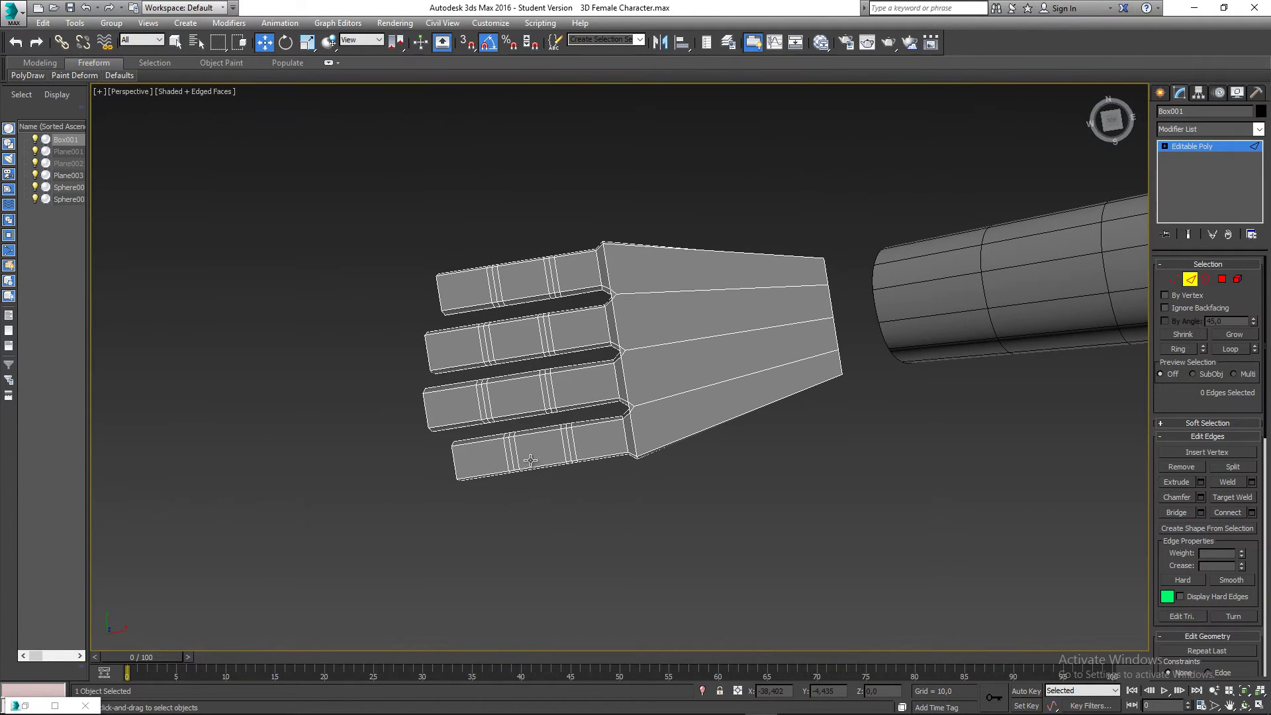
middle_drag(437, 305, 418, 312)
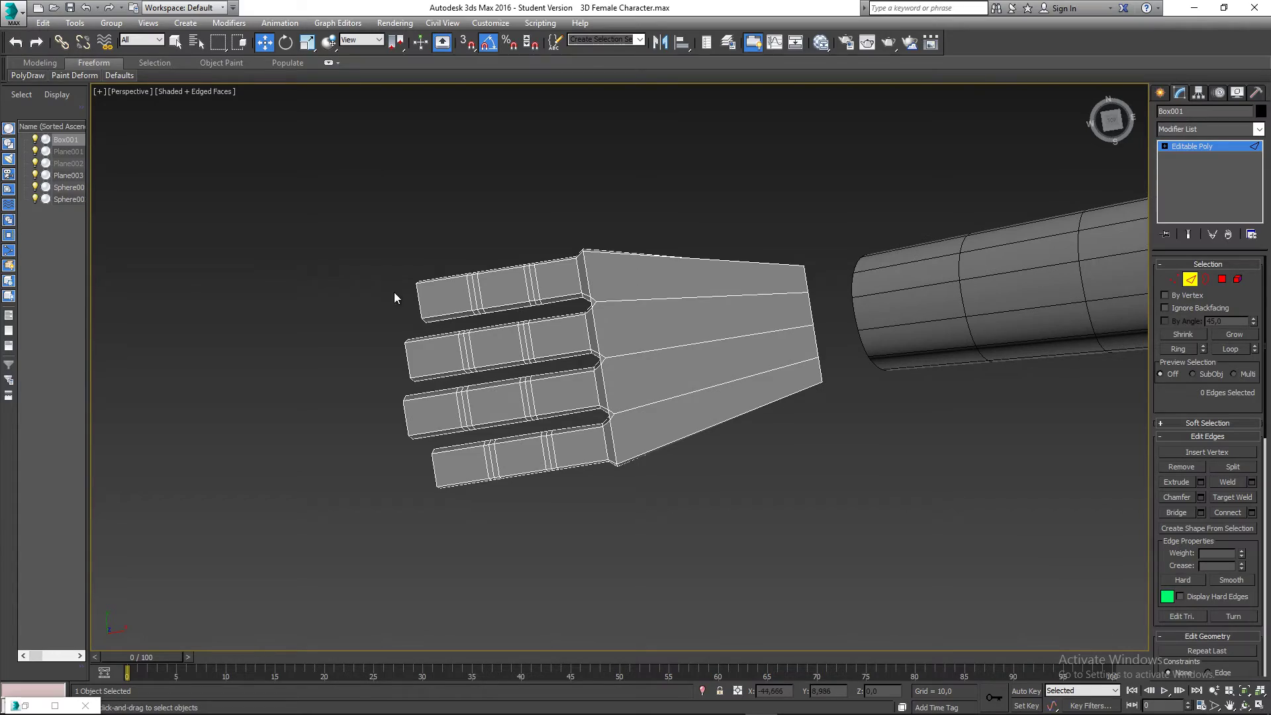
alt+middle_drag(490, 489, 522, 377)
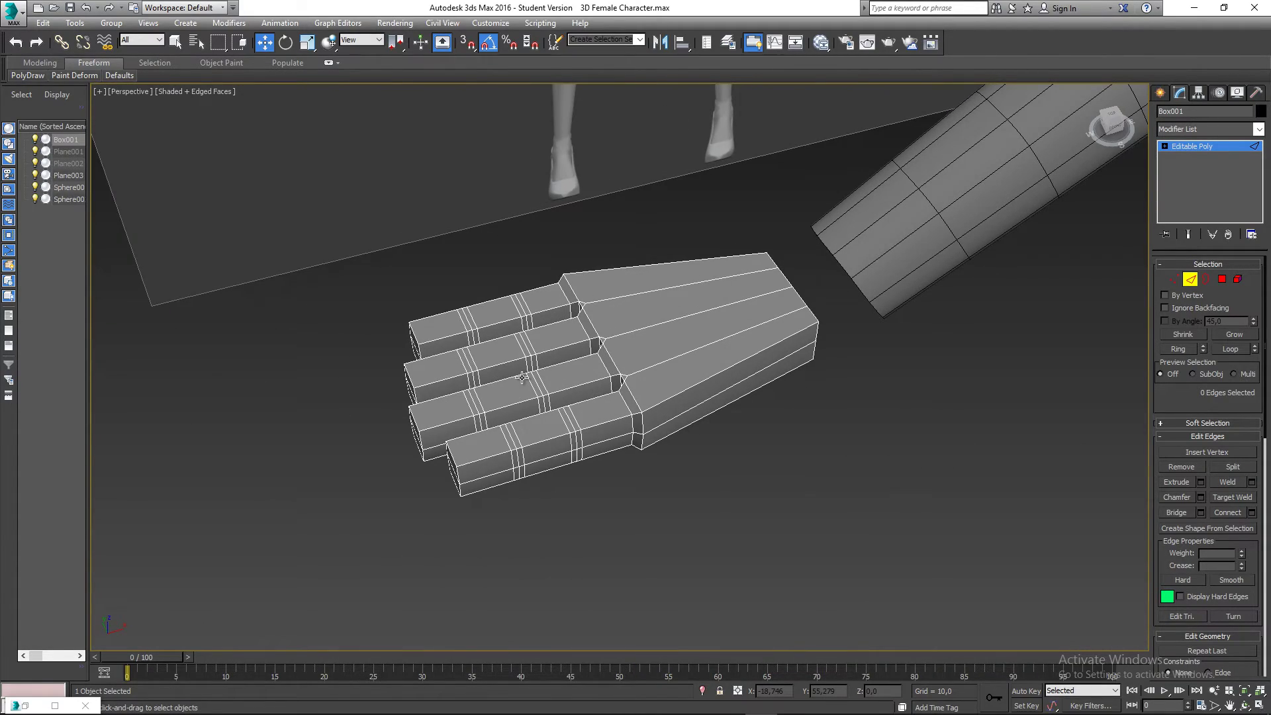
alt+middle_drag(530, 374, 546, 335)
alt+middle_drag(590, 405, 599, 376)
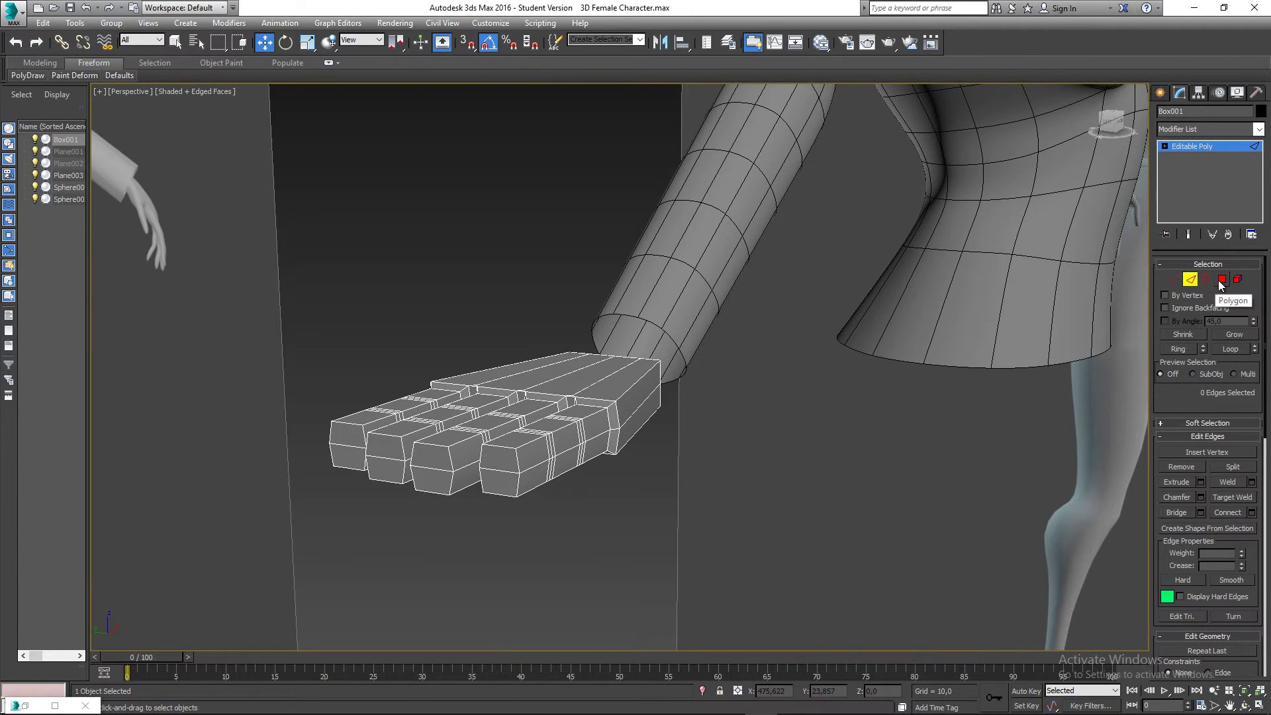
alt+middle_drag(505, 420, 622, 487)
Select the full ring of crosswise edges along the index finger
scroll(629, 465, up, 3)
click(624, 458)
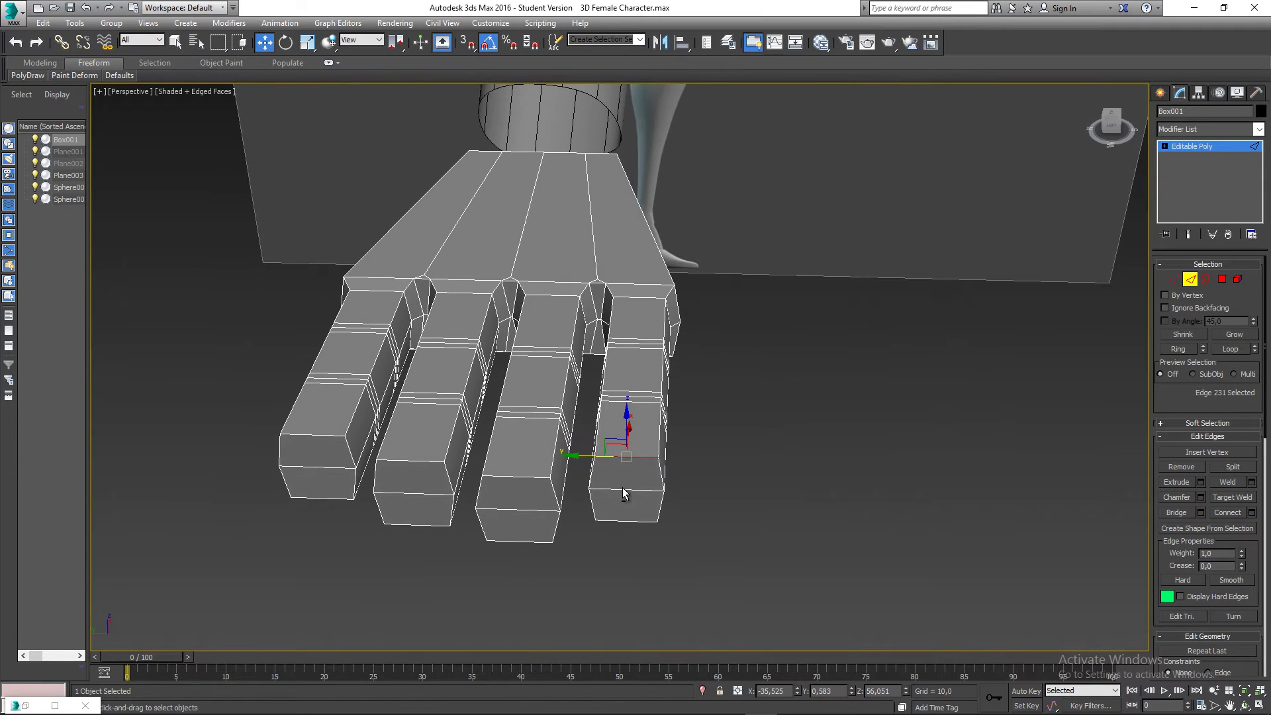
shift+click(636, 402)
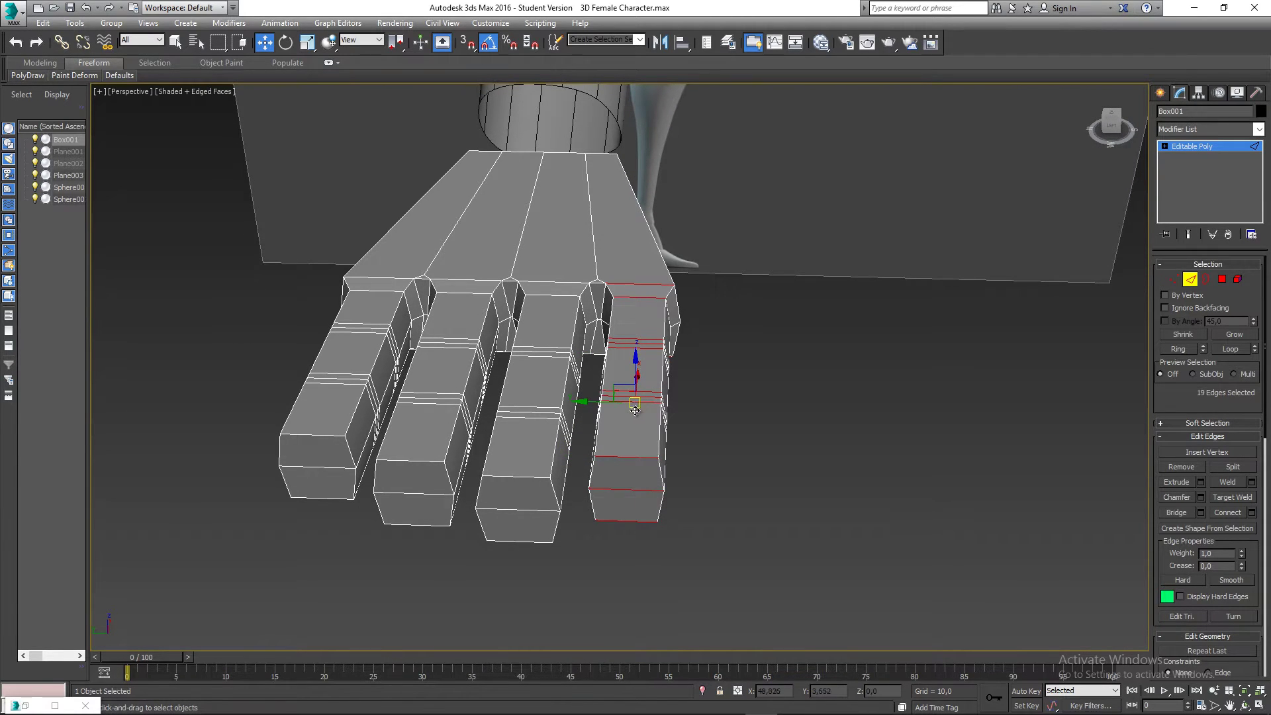
key(q)
alt+middle_drag(635, 410, 596, 456)
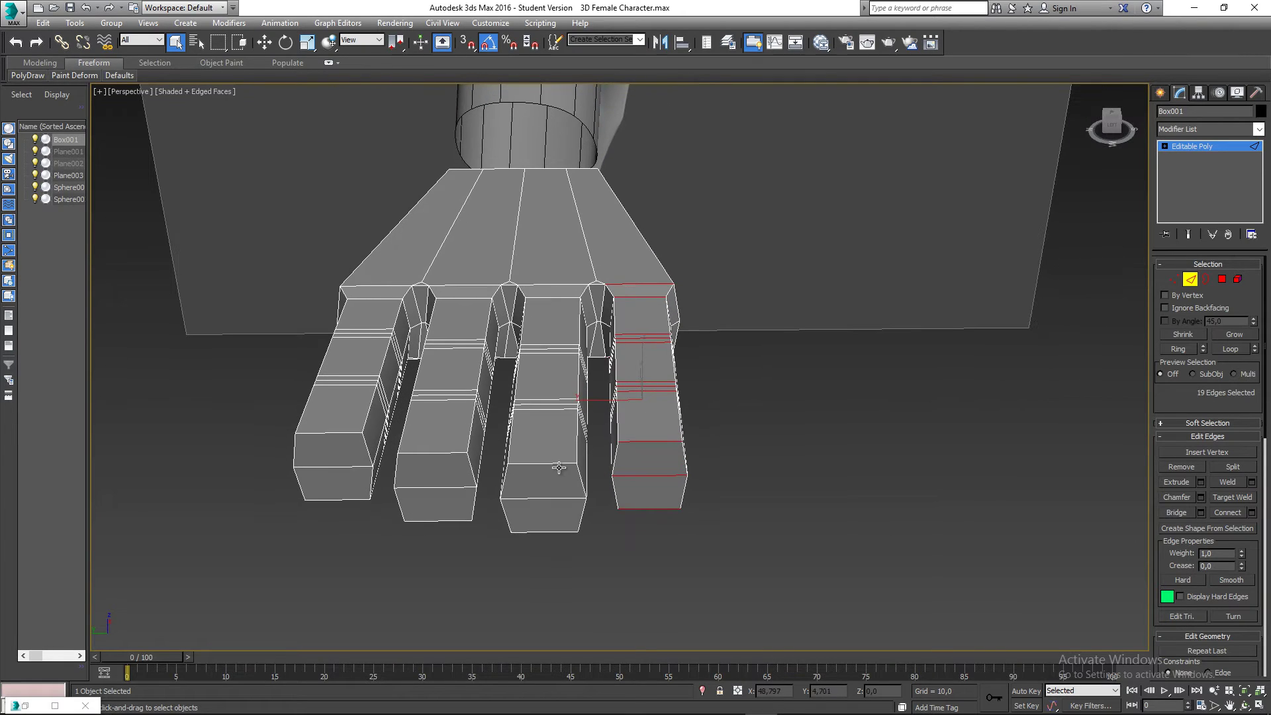
Add the crosswise edge rings of the other three fingers to the selection and connect all rings with one lengthwise loop per finger
shift+click(538, 411)
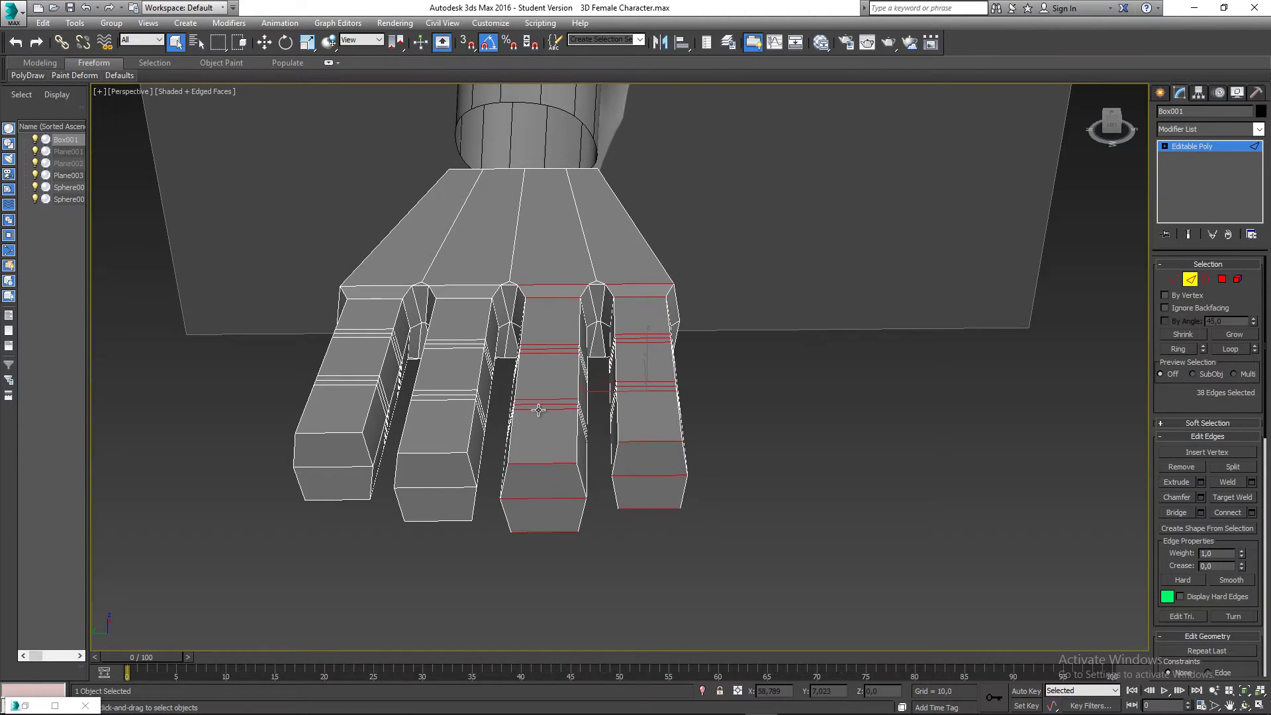
alt+middle_drag(539, 411, 543, 431)
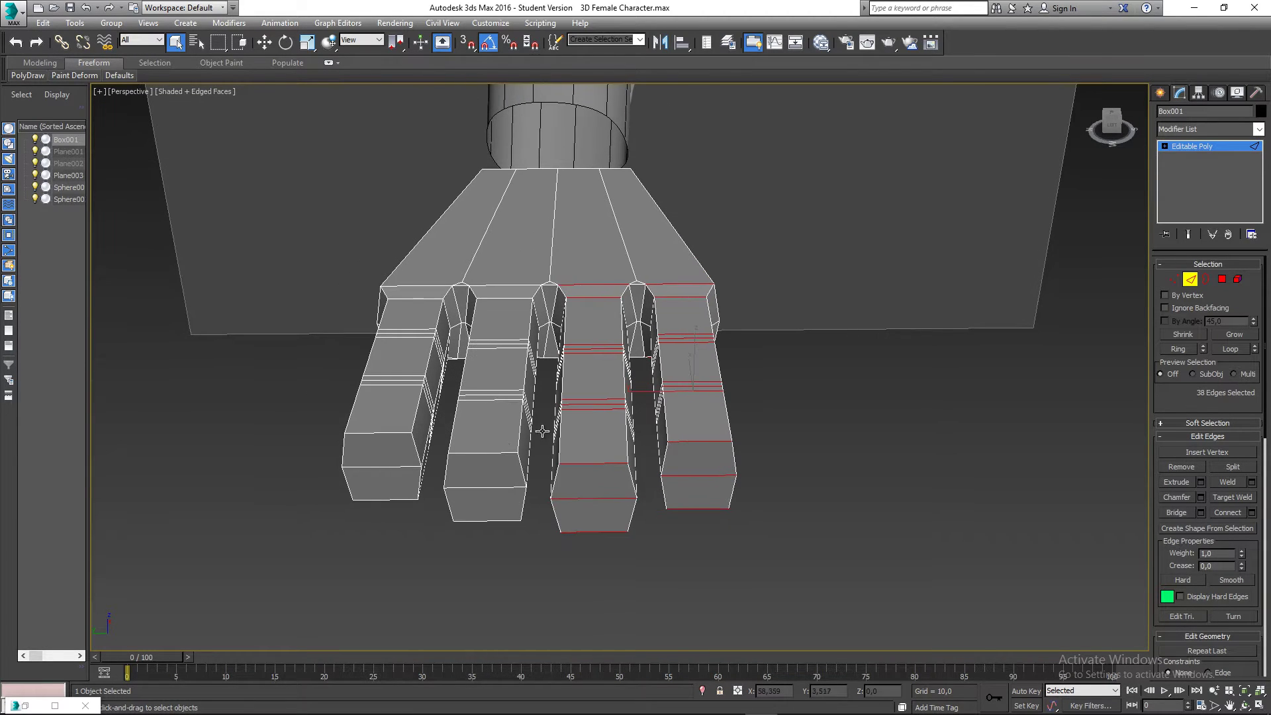
shift+click(483, 399)
alt+middle_drag(483, 400, 495, 448)
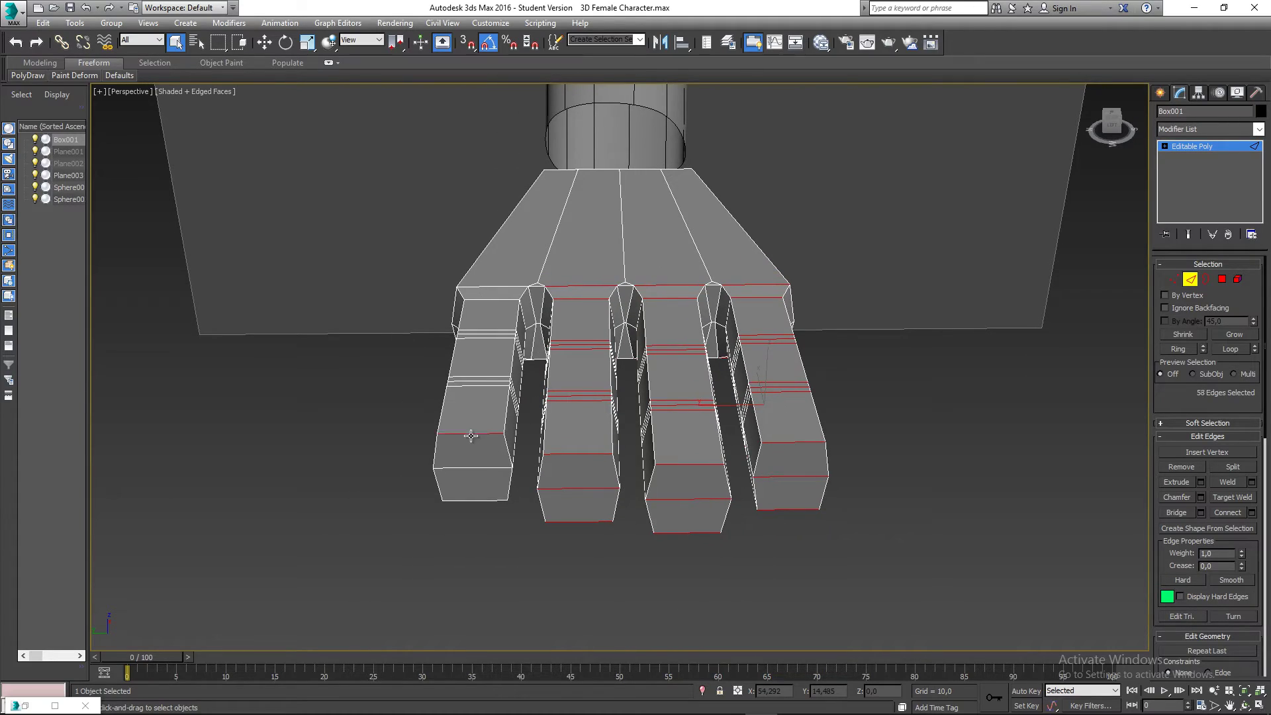
shift+click(482, 381)
alt+middle_drag(638, 429, 688, 420)
click(1252, 513)
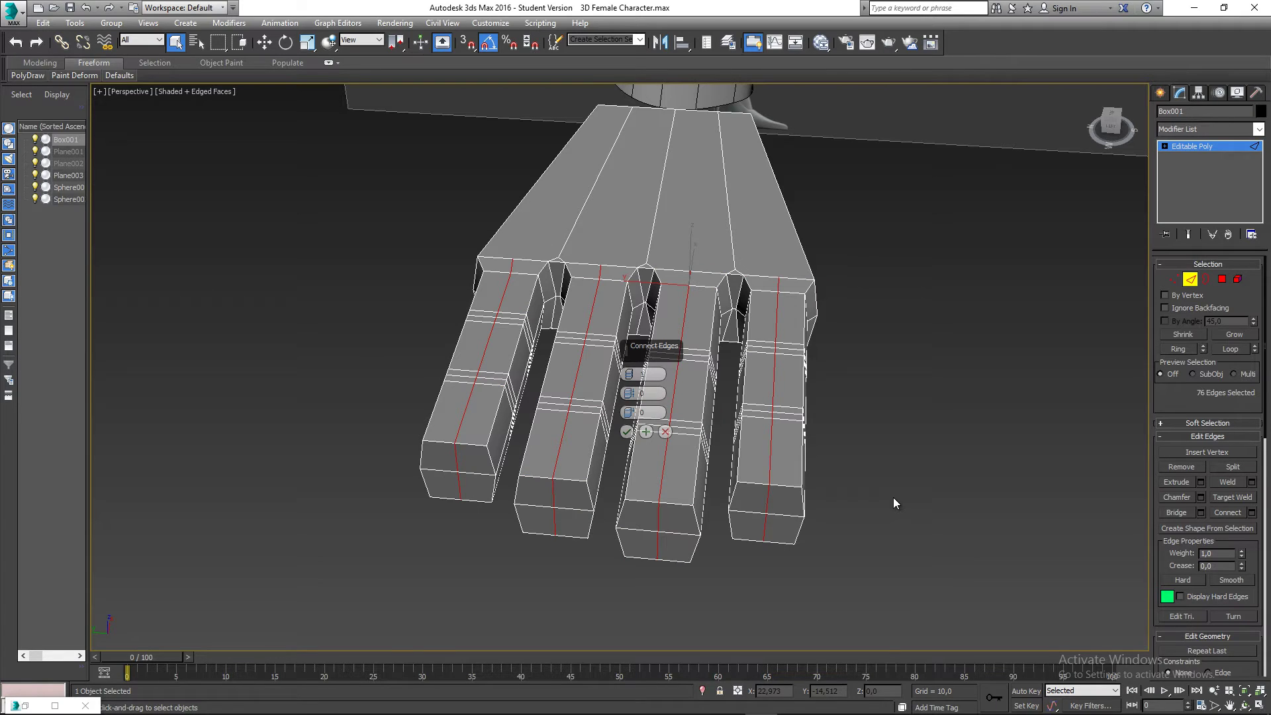
alt+middle_drag(893, 498, 1107, 336)
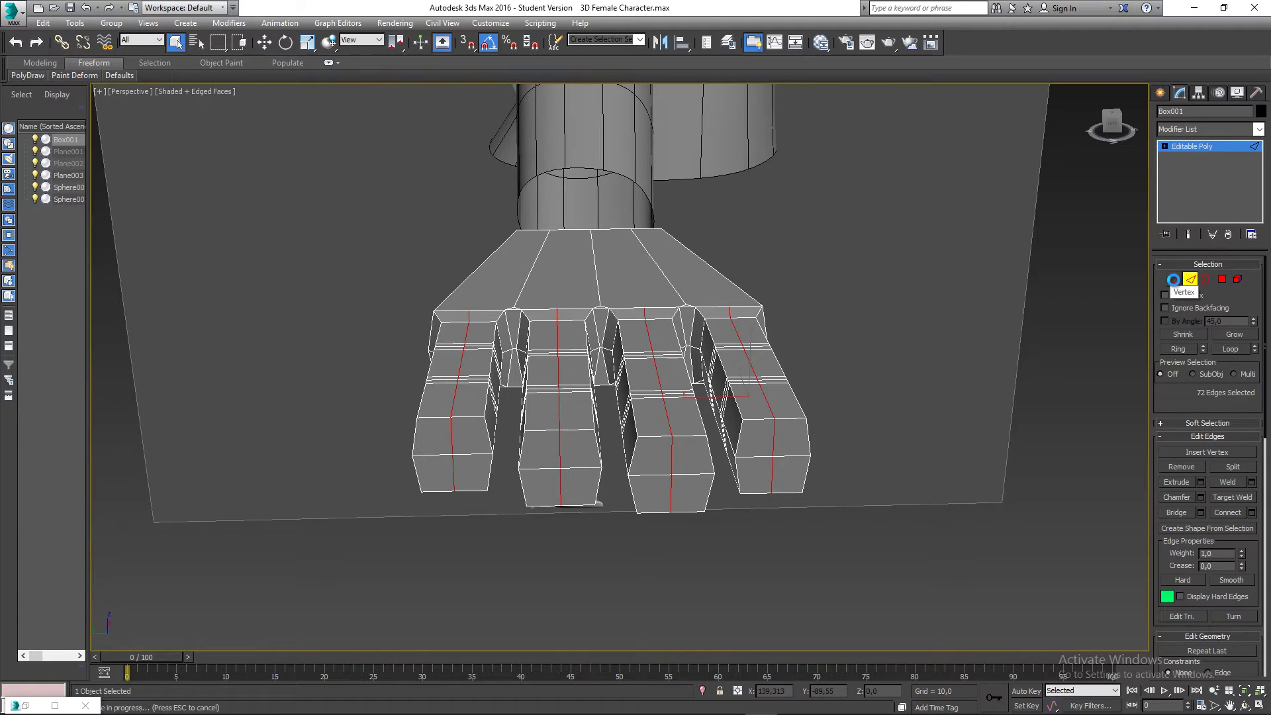
Convert the new finger centre edges to vertices and scale them vertically to about 112% in the Left view, then reduce the scale slightly
click(1174, 281)
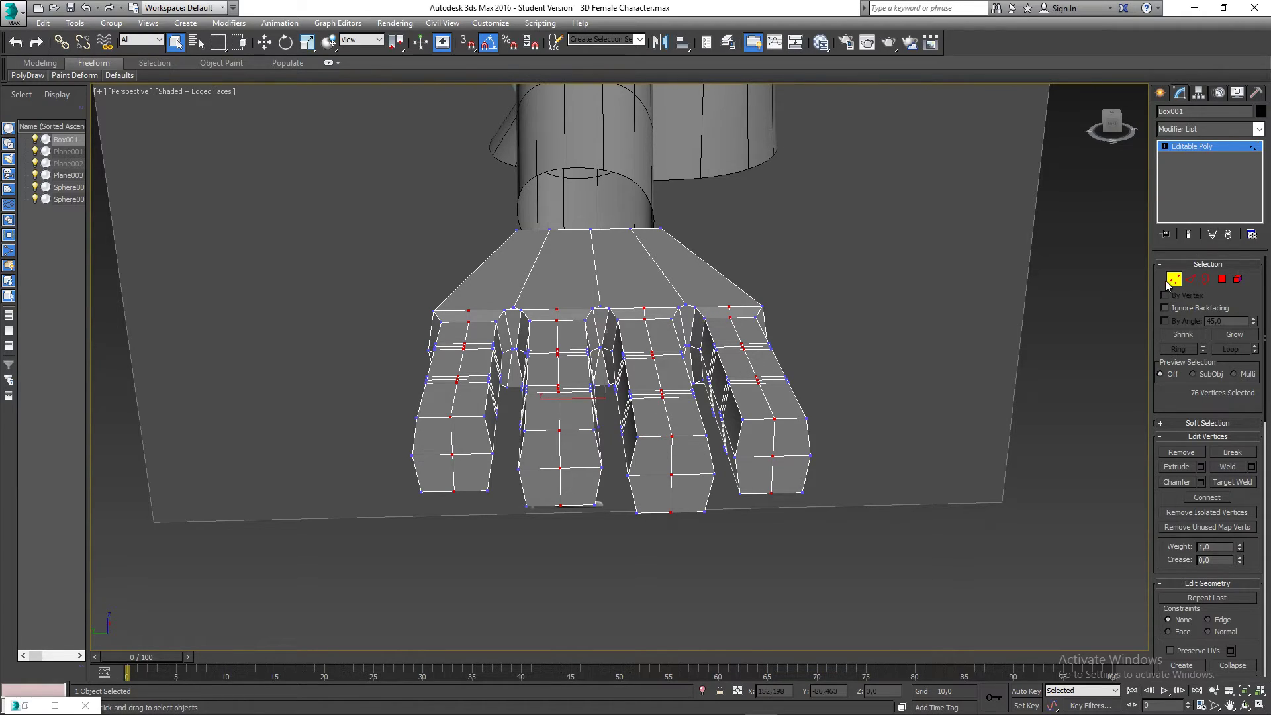
mouse_move(702, 409)
alt+middle_down()
mouse_move(698, 339)
mouse_move(699, 394)
alt+middle_up()
key(r)
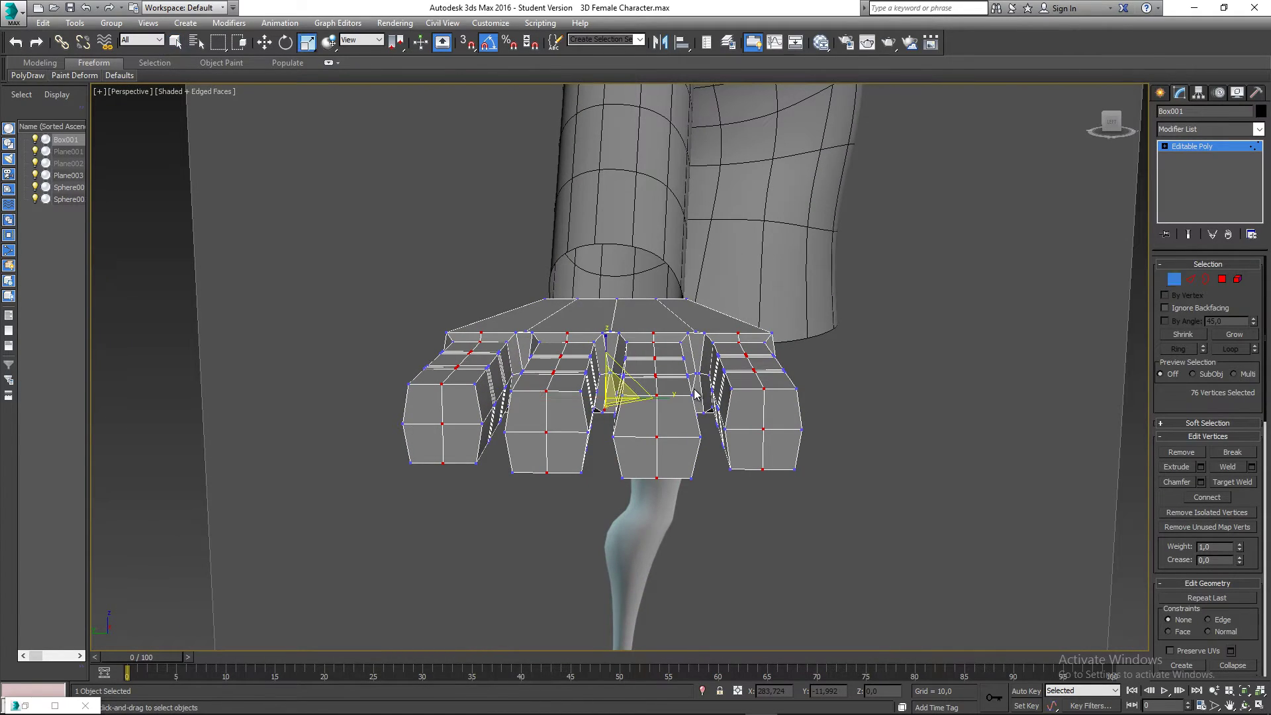
mouse_move(636, 364)
alt+middle_down()
mouse_move(639, 346)
mouse_move(621, 352)
alt+middle_up()
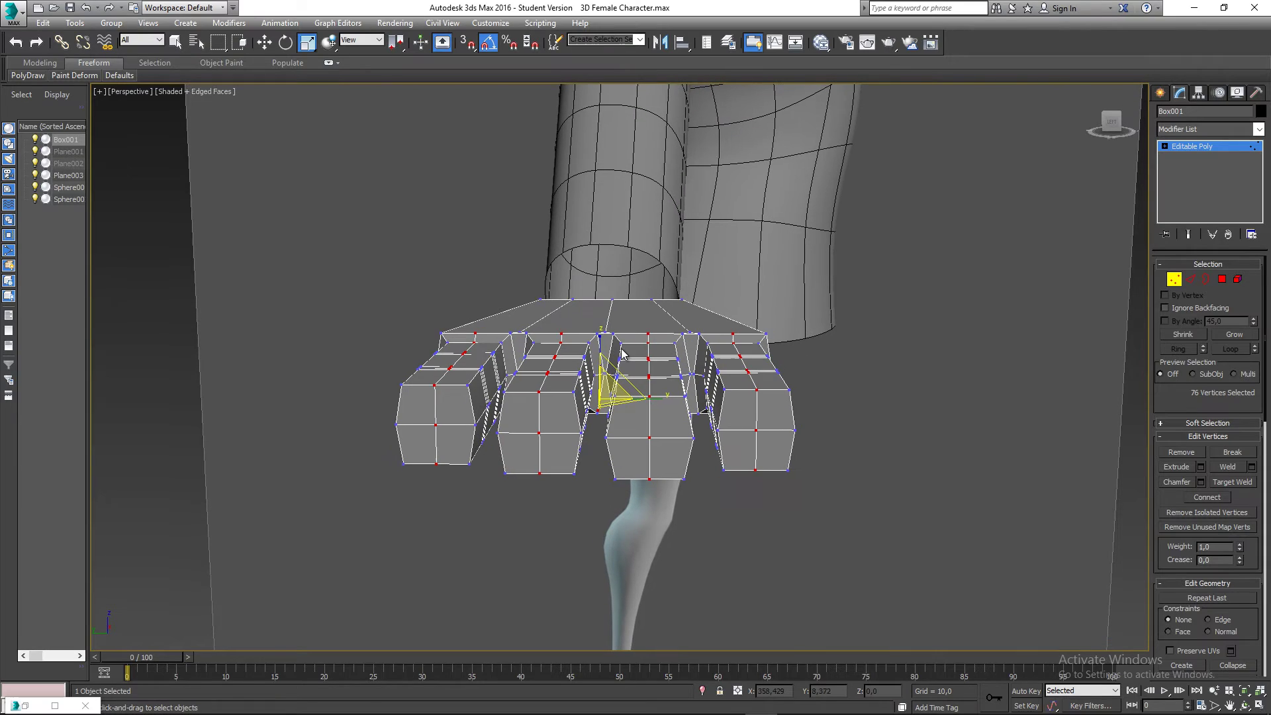
key(l)
scroll(610, 361, up, 4)
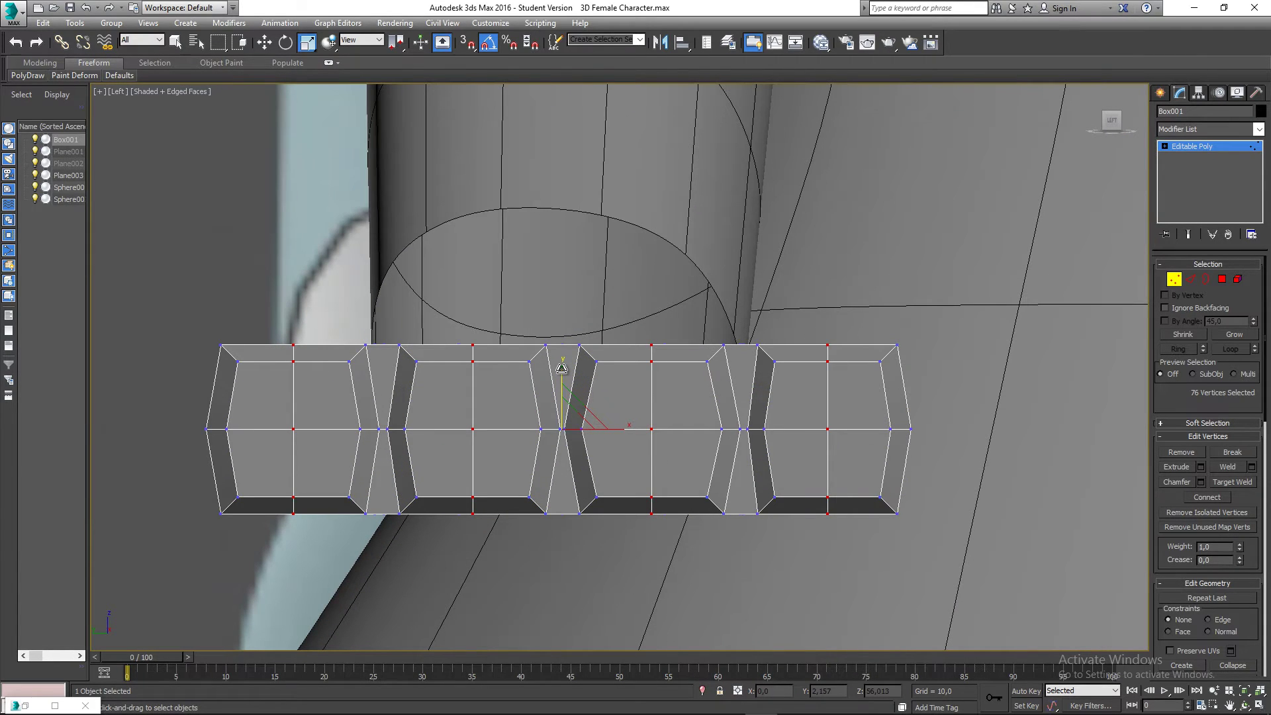
drag(561, 365, 560, 363)
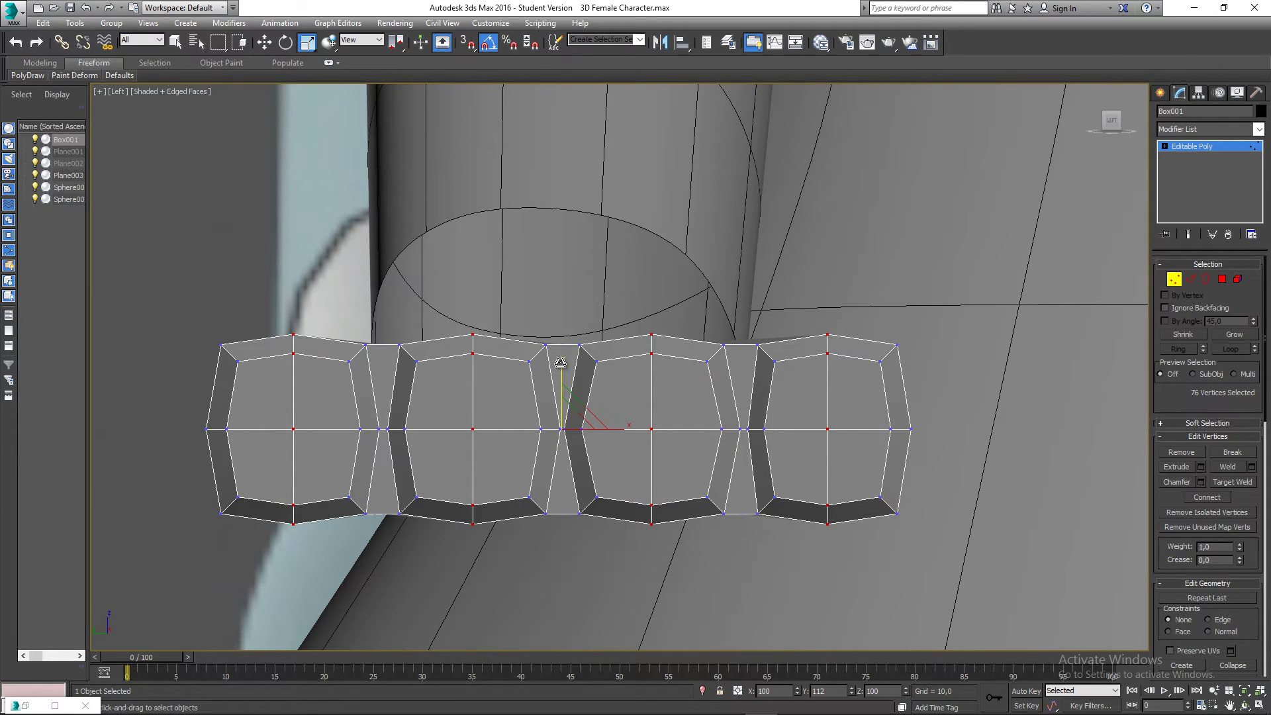
middle_drag(580, 362, 572, 364)
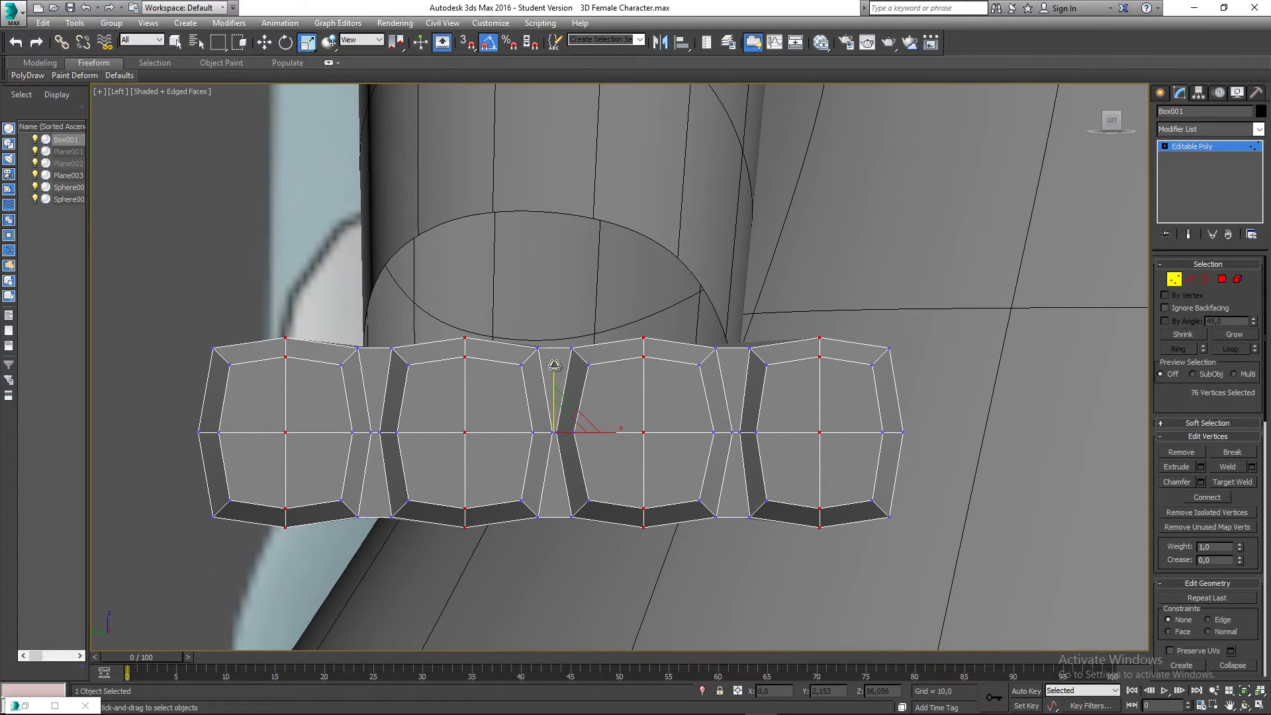
drag(555, 365, 555, 363)
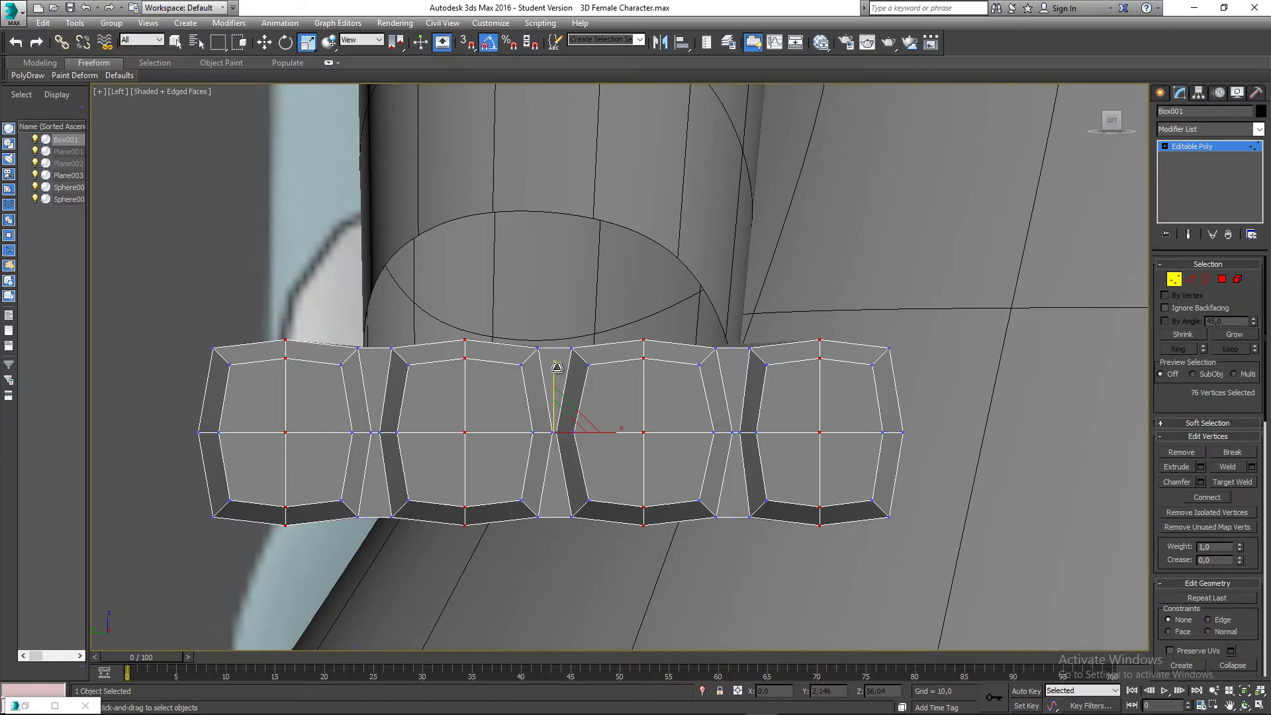
middle_drag(581, 369, 525, 413)
key(p)
scroll(567, 374, down, 6)
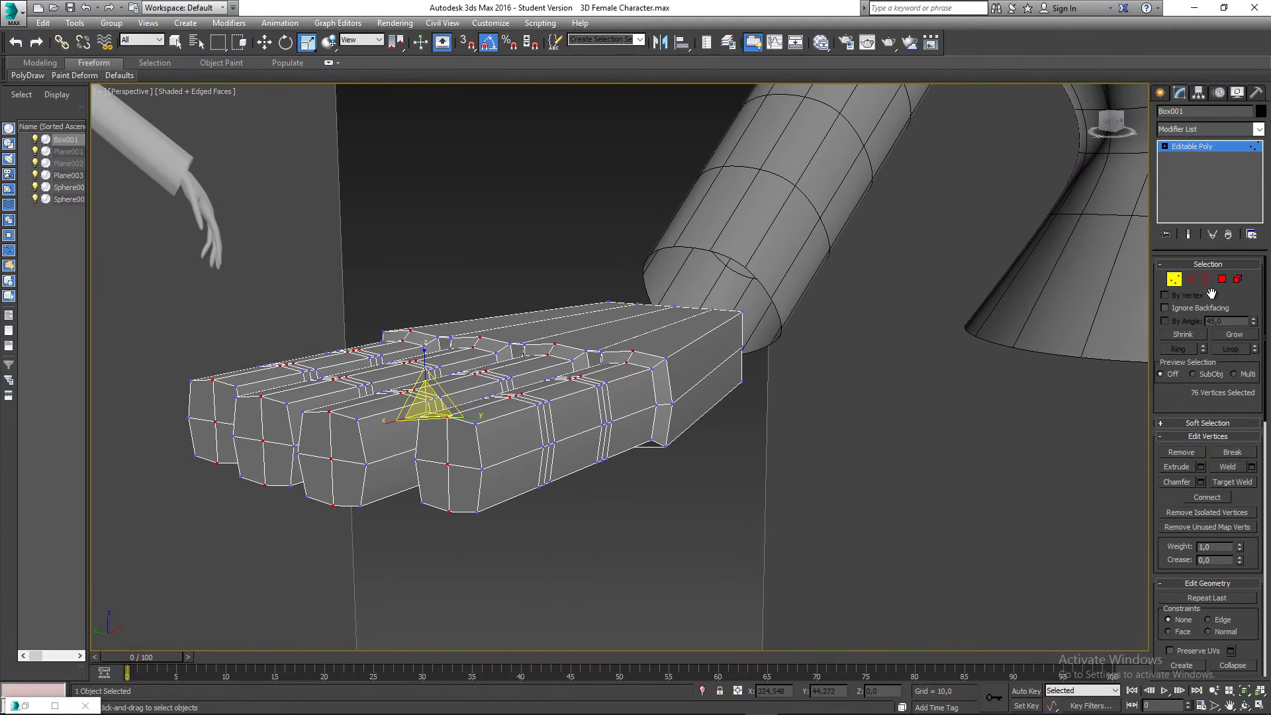
Move the middle edges on the sides of the palm outward along Y, then clear the edge selection
click(1190, 278)
click(690, 394)
key(w)
alt+middle_drag(689, 386, 440, 498)
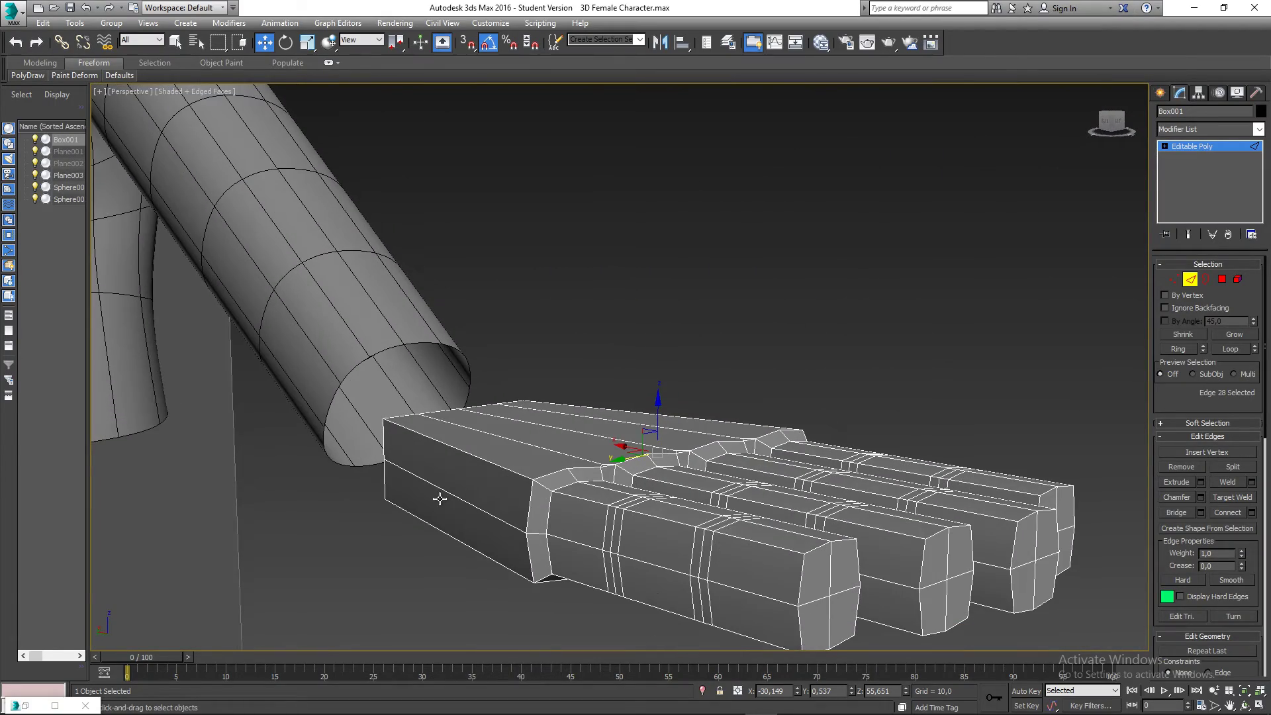
click(443, 491)
drag(419, 498, 423, 498)
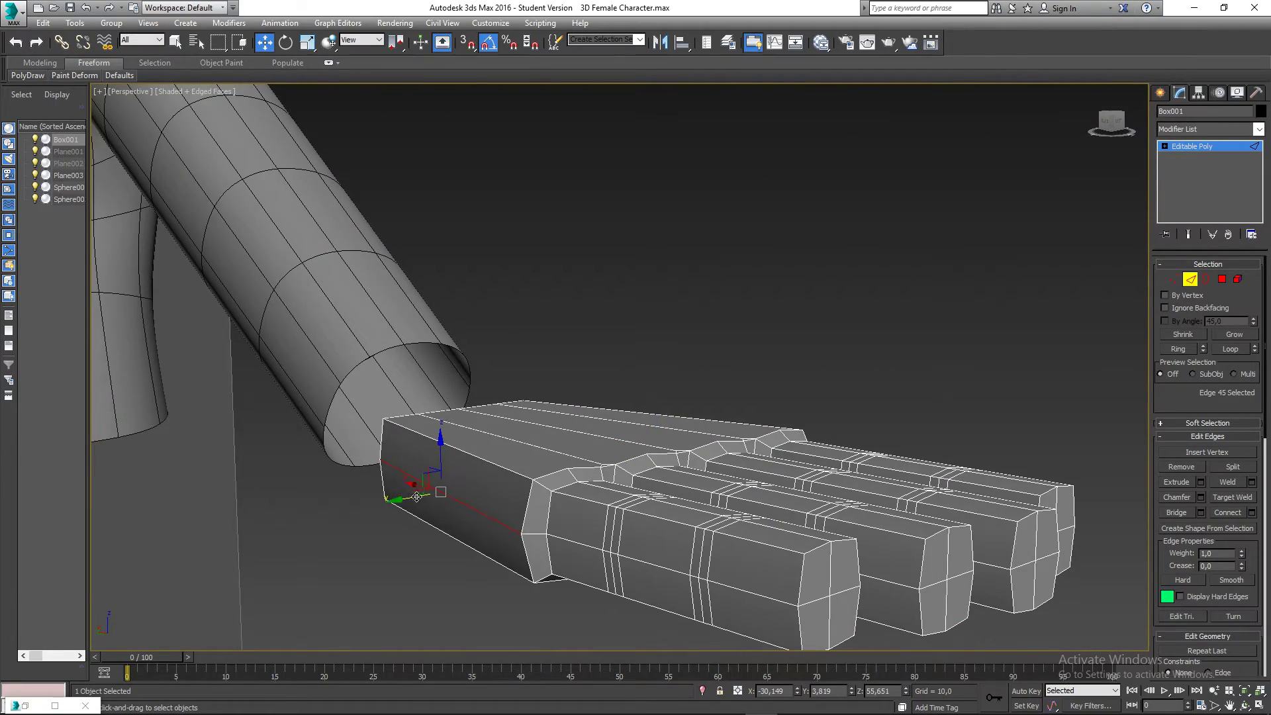
alt+middle_drag(424, 498, 354, 427)
click(381, 403)
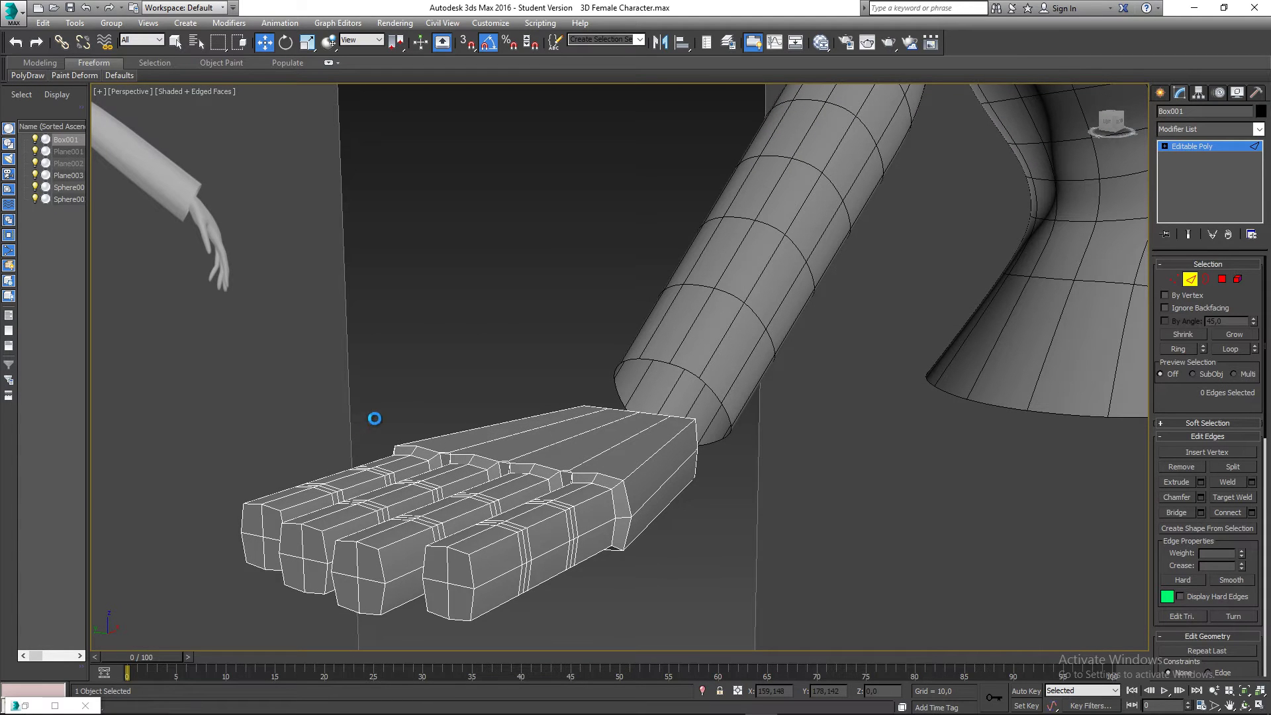
Select the four end polygons at the tip of the nearest outer finger
middle_drag(508, 386, 641, 310)
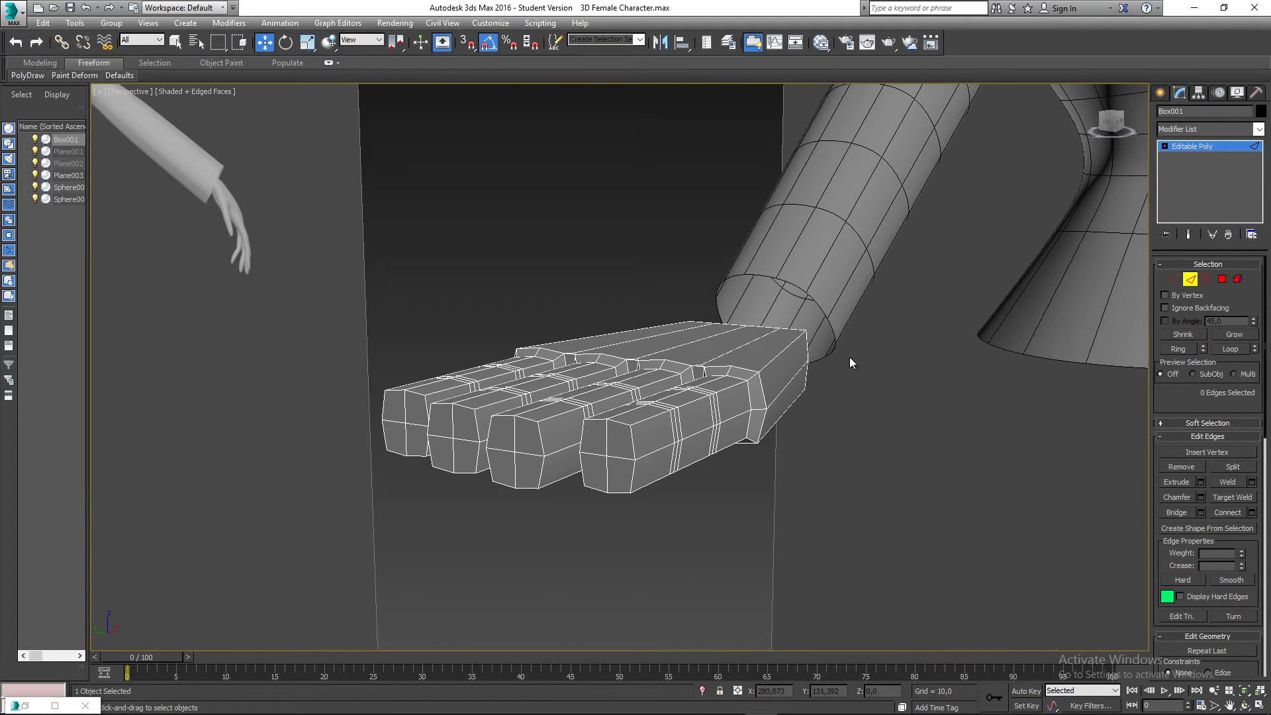
click(1223, 279)
click(655, 508)
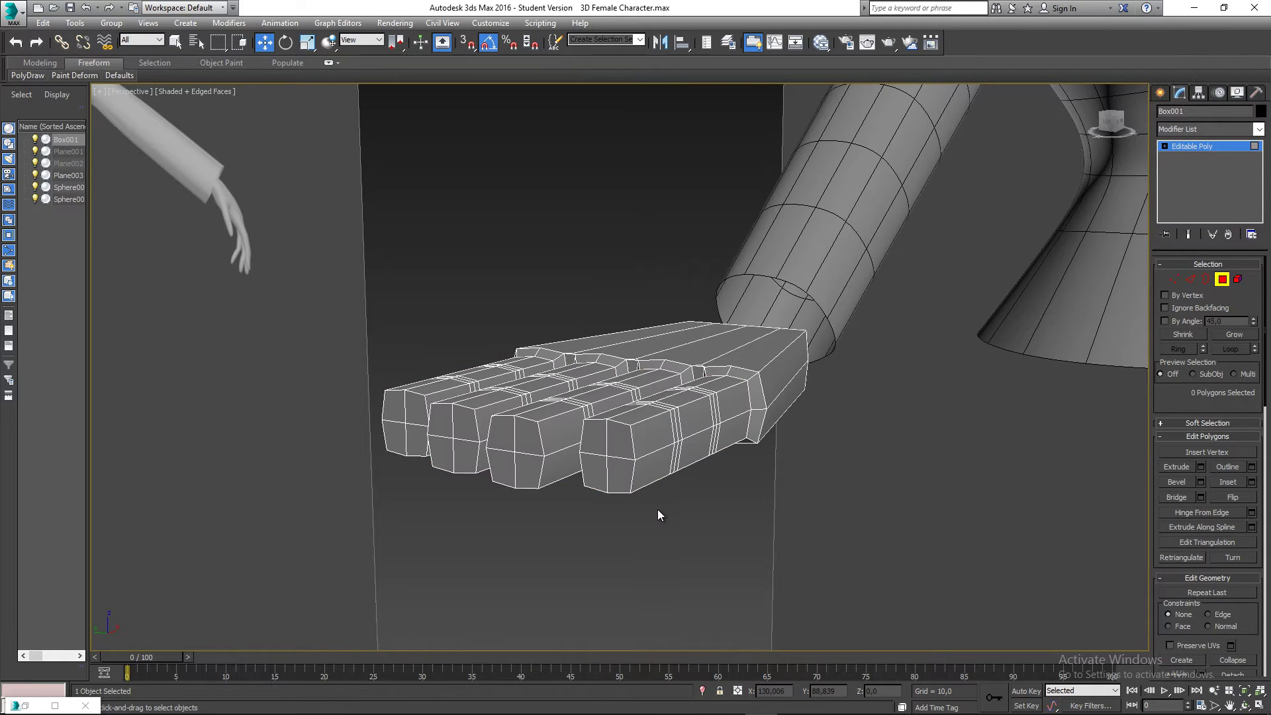
alt+middle_drag(622, 525, 630, 404)
click(569, 448)
key(q)
ctrl+click(597, 423)
ctrl+click(594, 454)
ctrl+click(572, 448)
scroll(588, 422, up, 3)
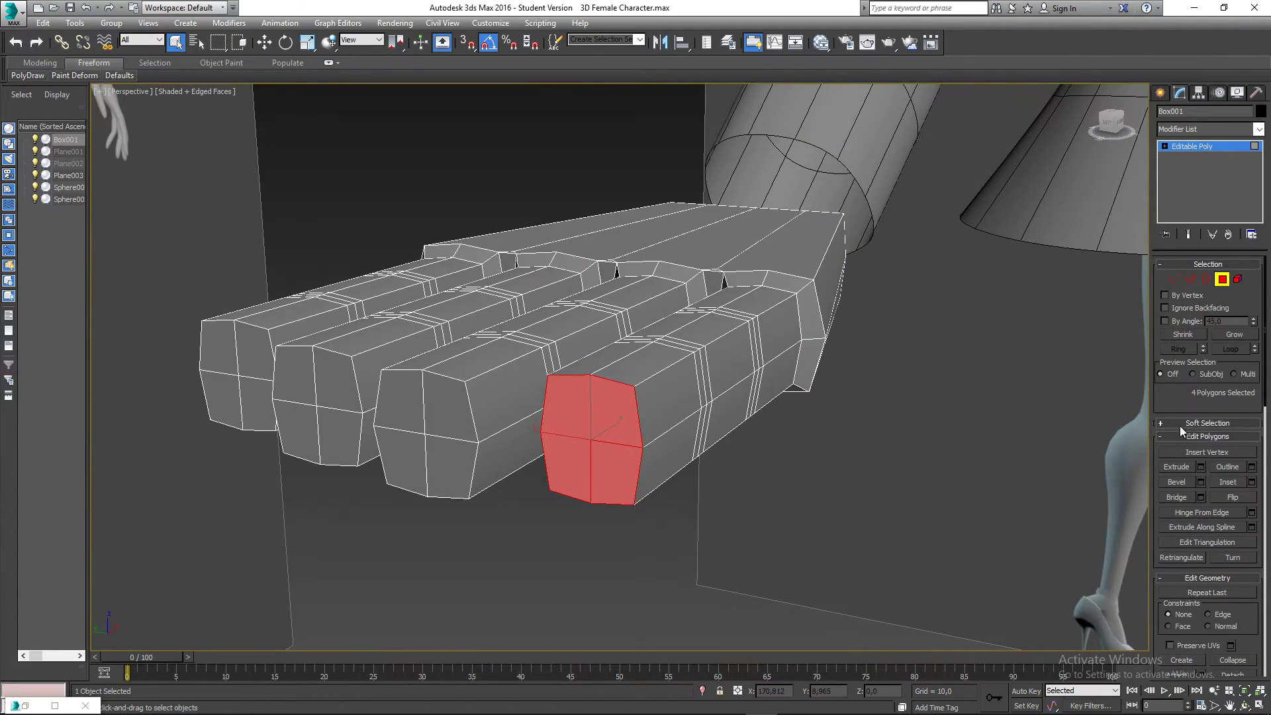
Enable soft selection for the selected fingertip polygons
click(1160, 421)
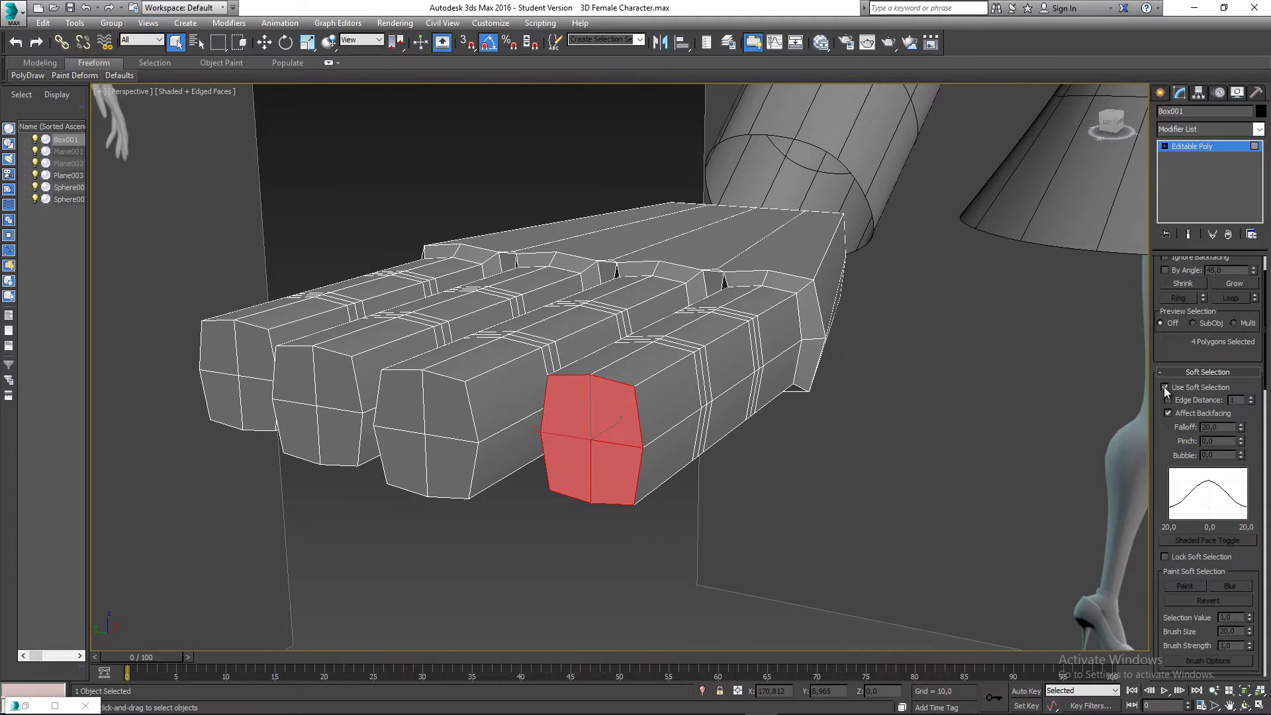
click(1164, 387)
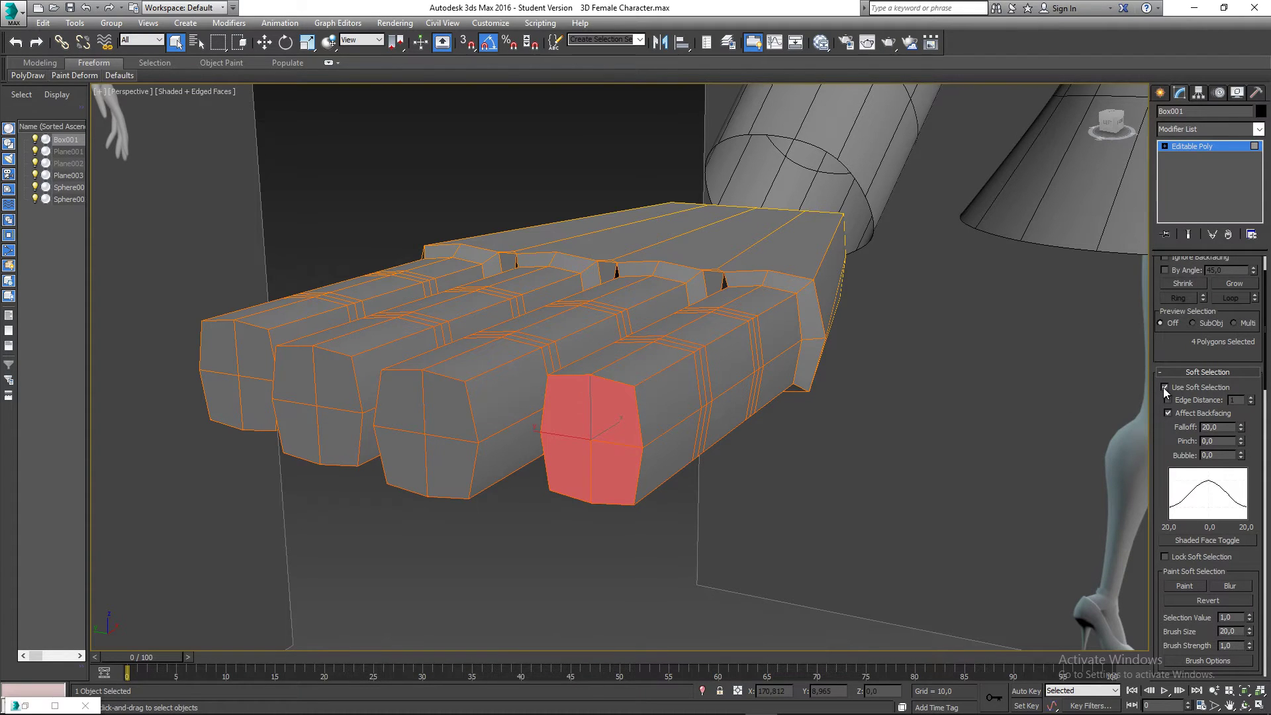
alt+middle_drag(707, 402, 903, 419)
drag(1201, 352, 1175, 433)
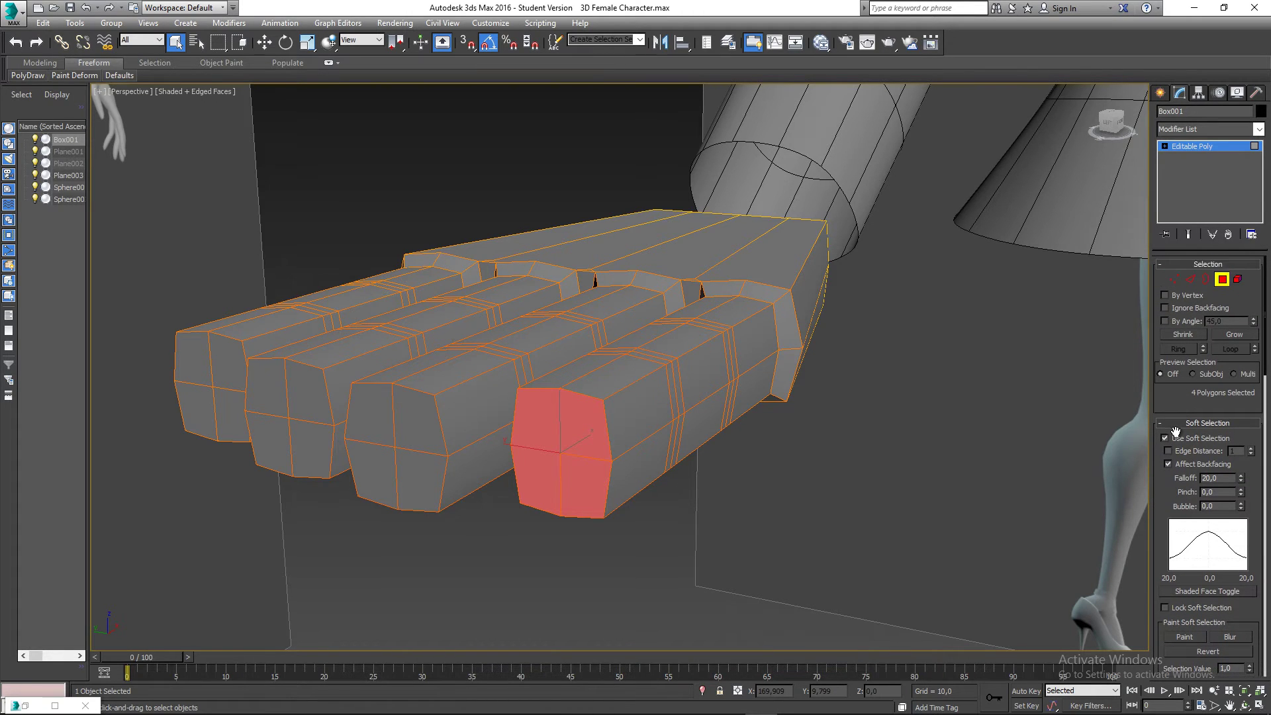
middle_drag(709, 358, 683, 356)
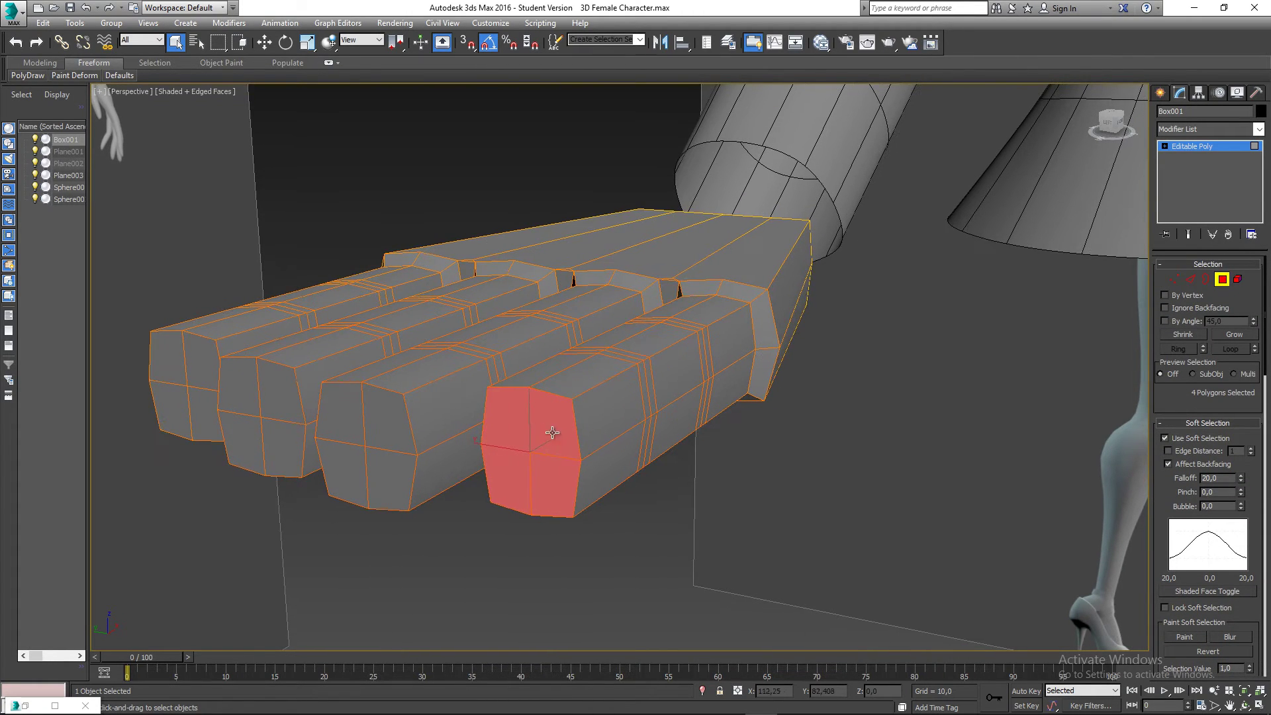
middle_drag(523, 437, 519, 434)
Try scaling the fingertip polygons with the wide soft selection, then undo it
key(r)
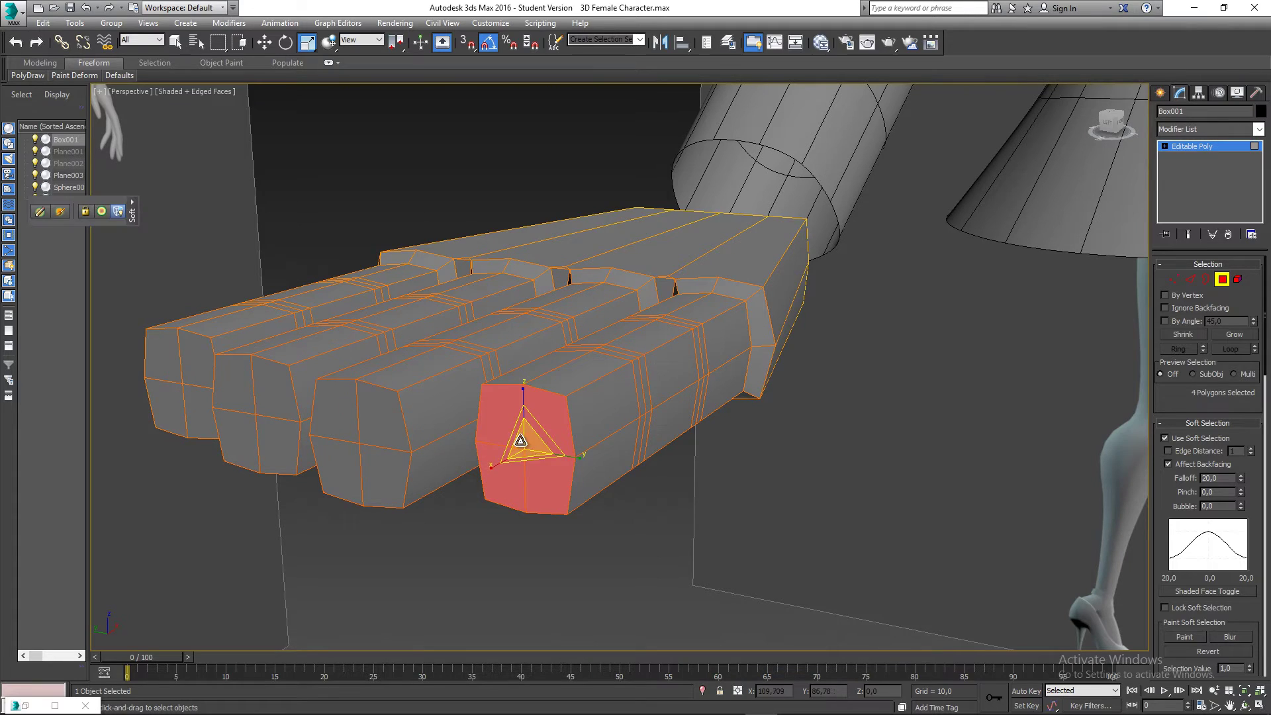
mouse_move(526, 442)
mouse_down()
mouse_move(525, 453)
mouse_move(545, 440)
mouse_move(523, 456)
mouse_up()
key(ctrl+z)
key(ctrl+z)
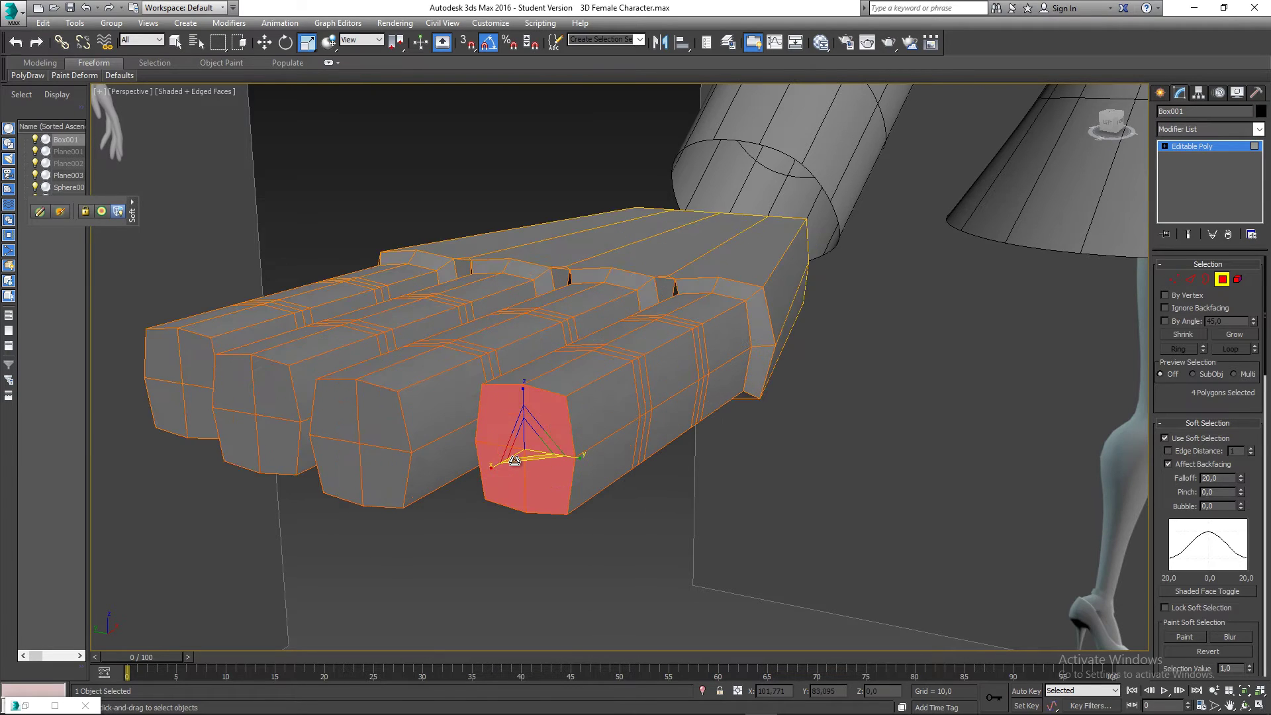
Reduce the soft selection falloff to 2.8
middle_drag(515, 437, 504, 409)
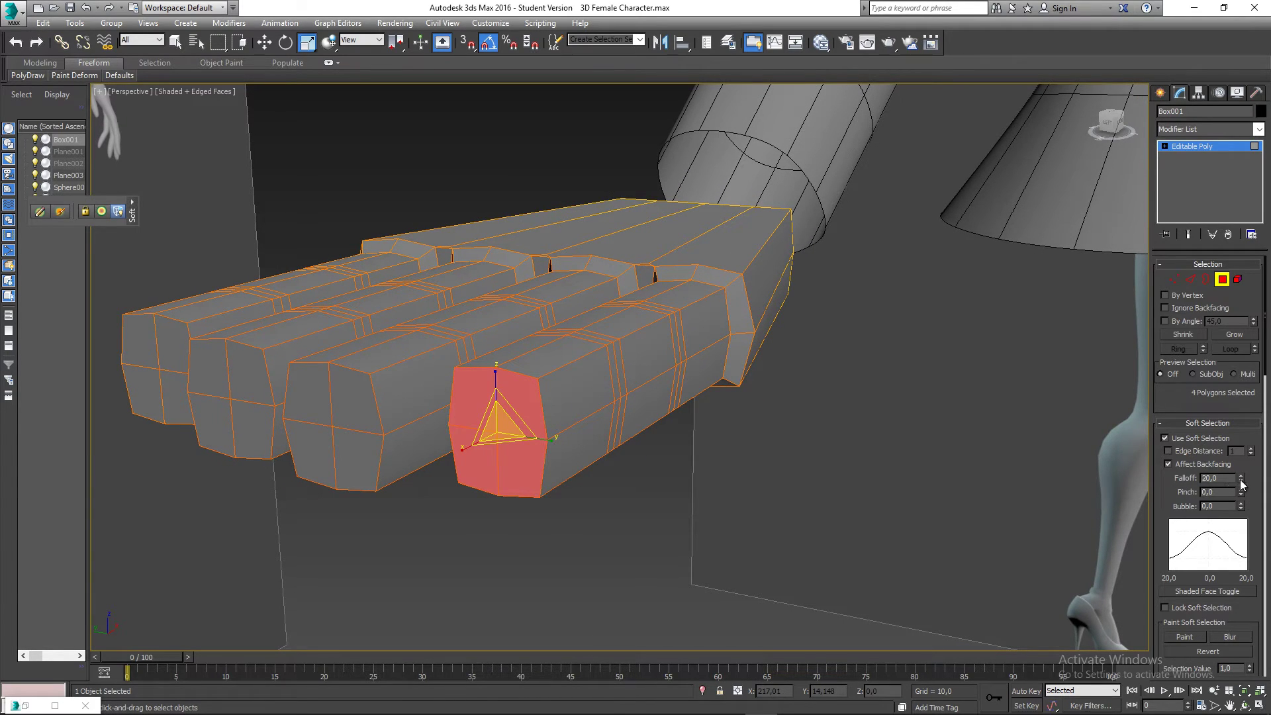
drag(1242, 483, 1231, 536)
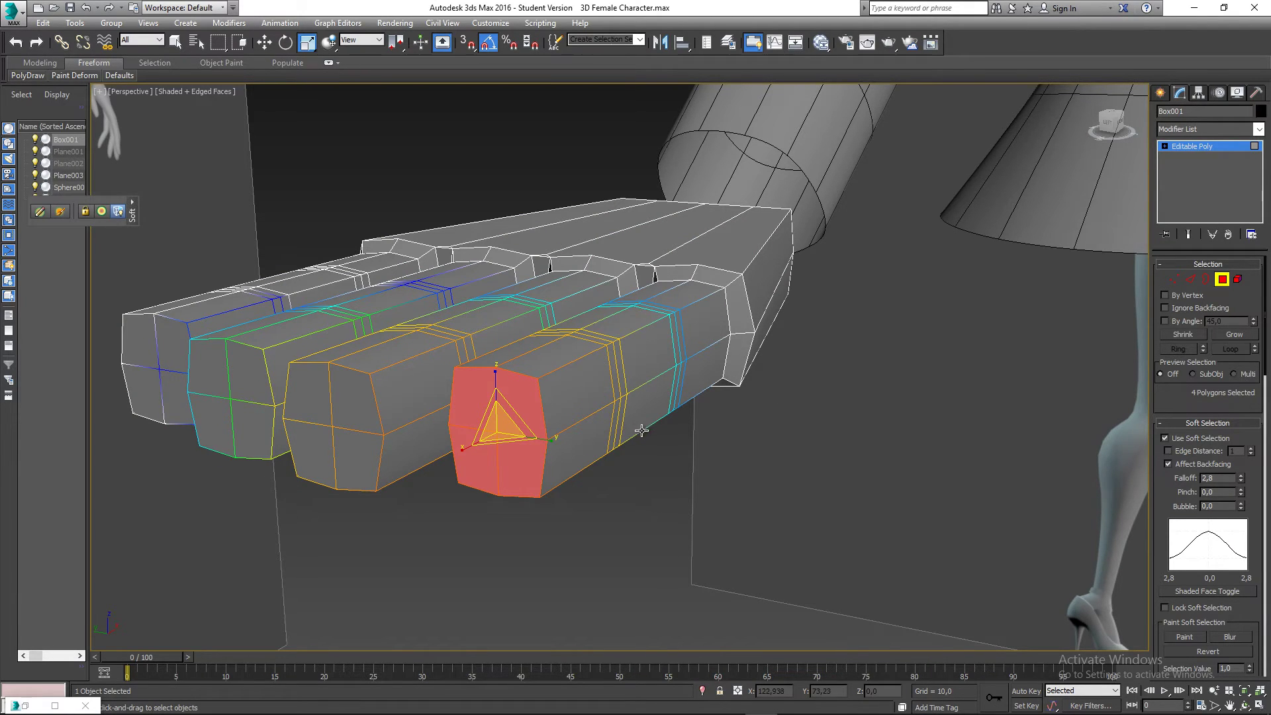
alt+middle_drag(637, 431, 650, 462)
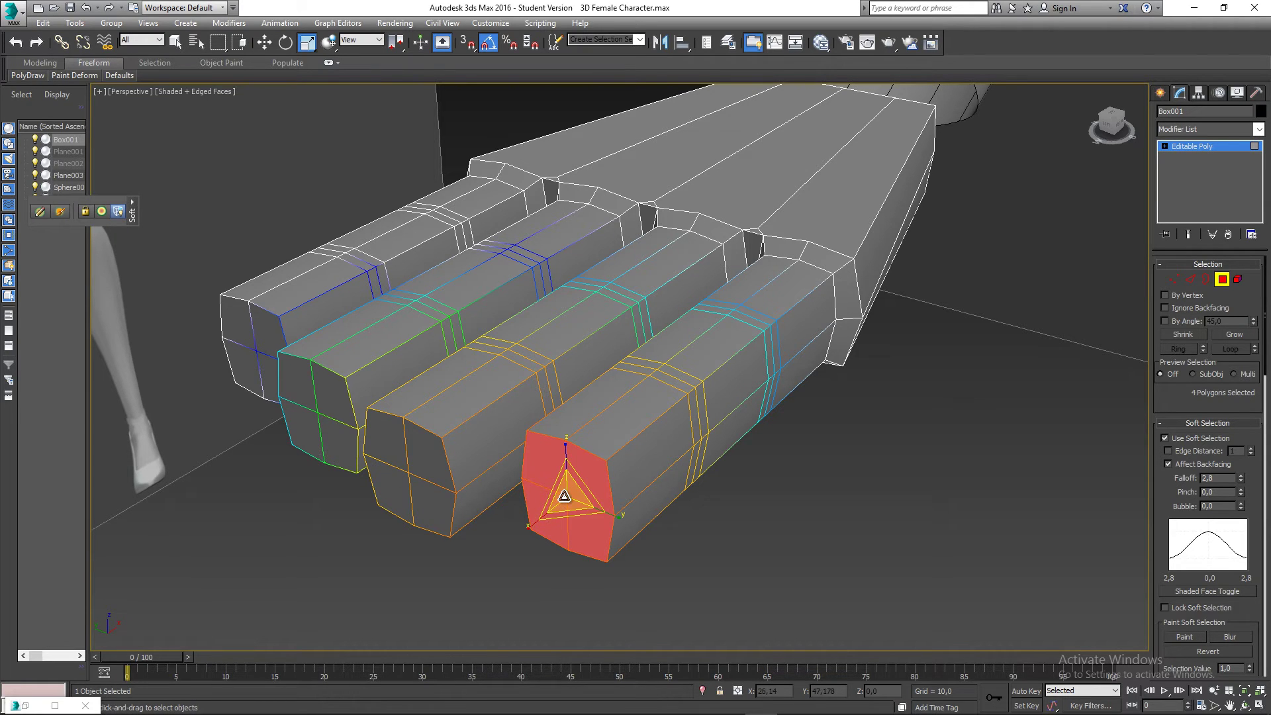
Try uniformly scaling down the fingertip polygons with the 2.8 falloff, then undo the scaling
drag(564, 498, 482, 547)
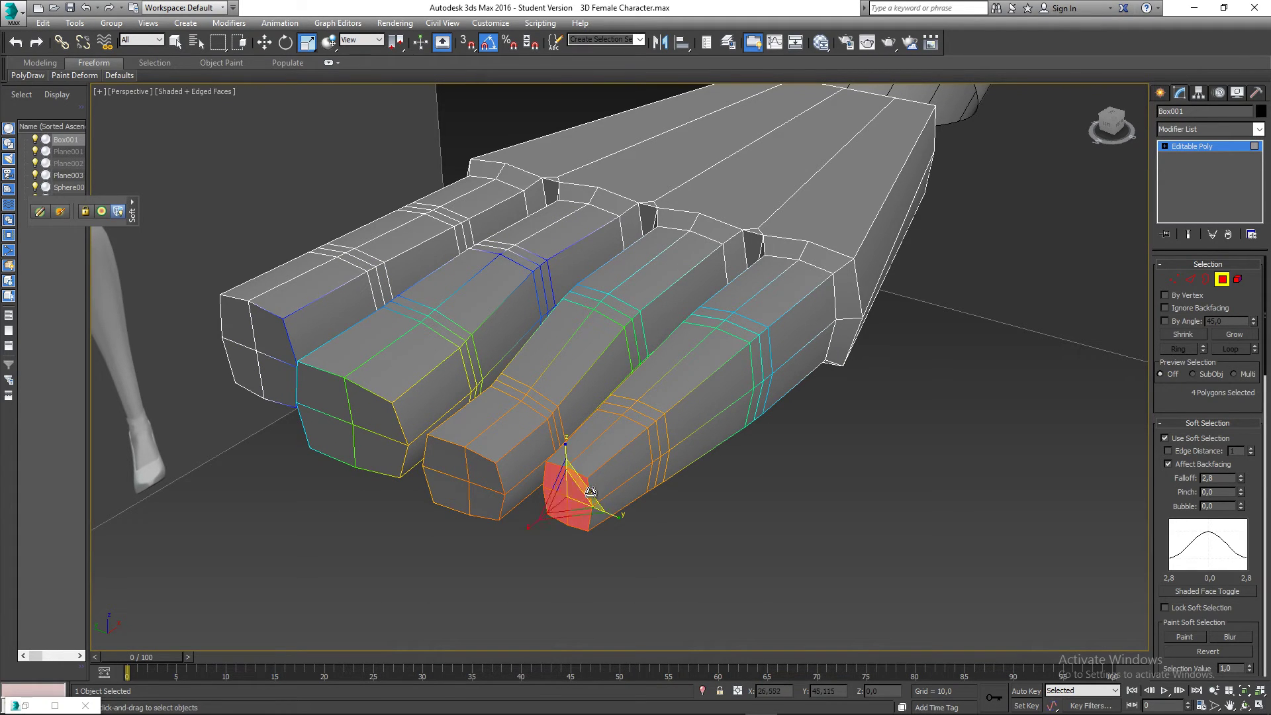
middle_drag(585, 485, 564, 506)
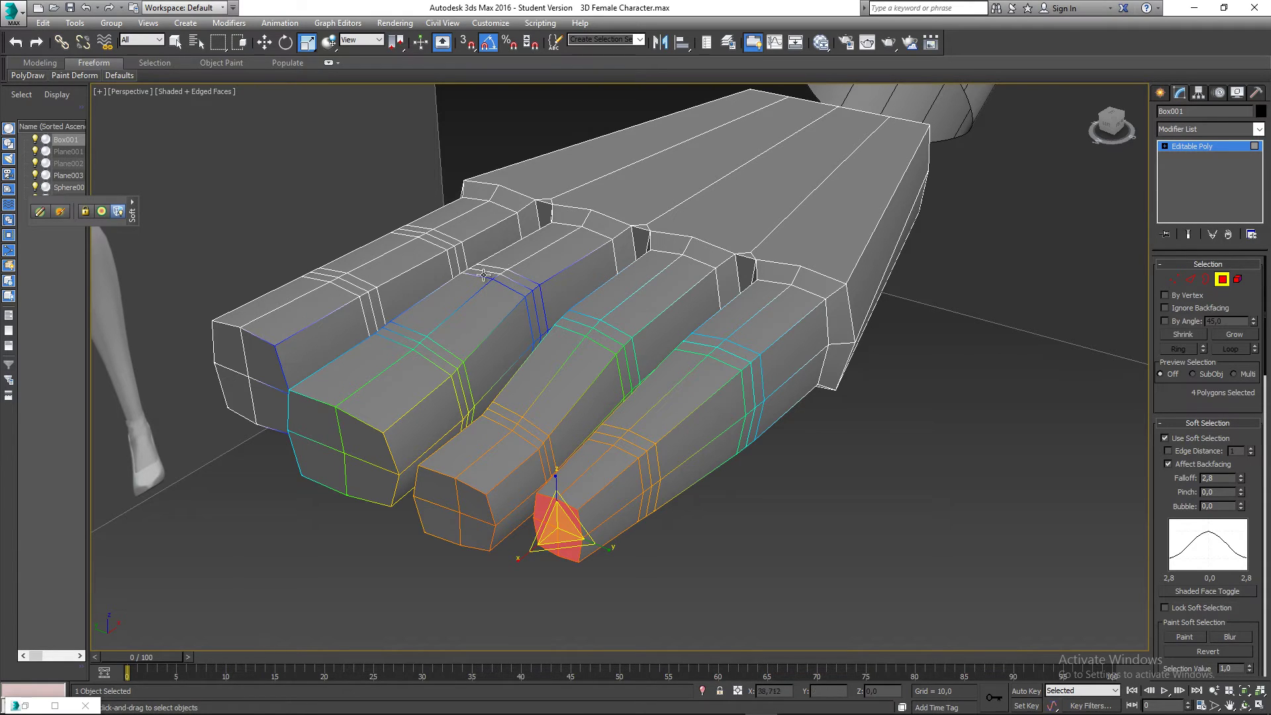
middle_drag(524, 337, 518, 332)
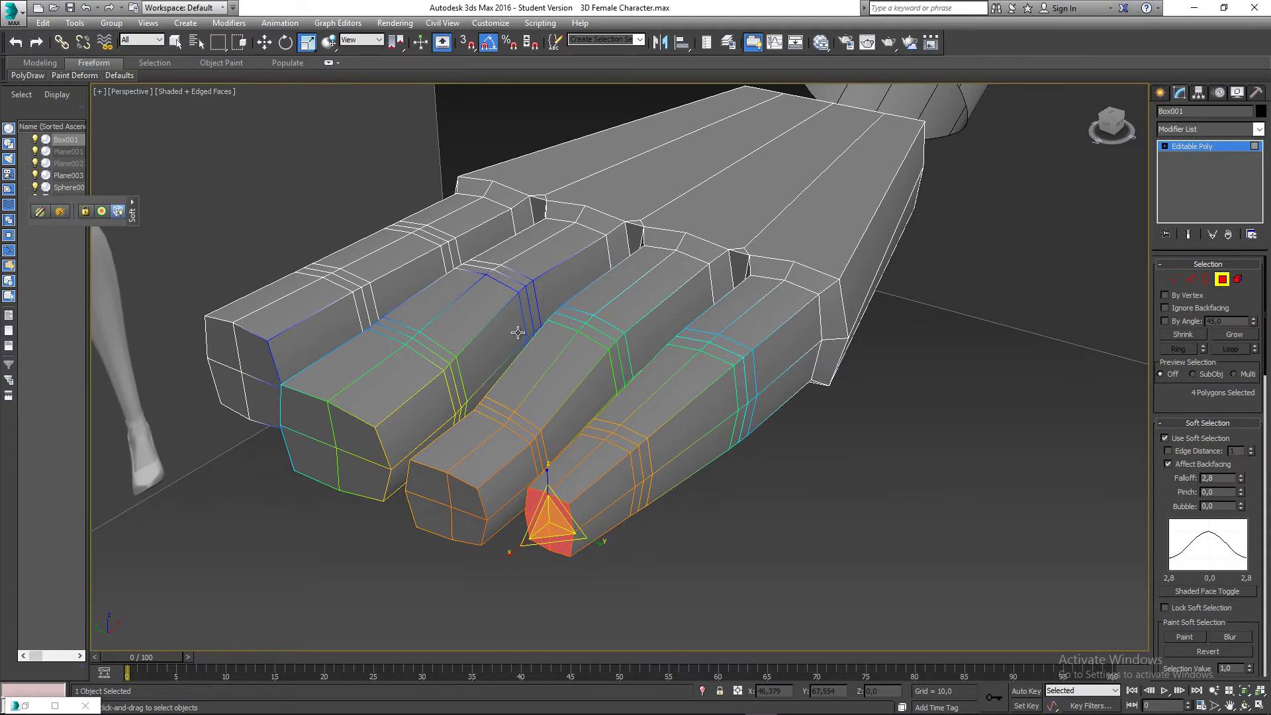
key(ctrl+z)
Limit the soft selection to the one finger by enabling Edge Distance and raising it to 8
middle_drag(592, 362, 682, 356)
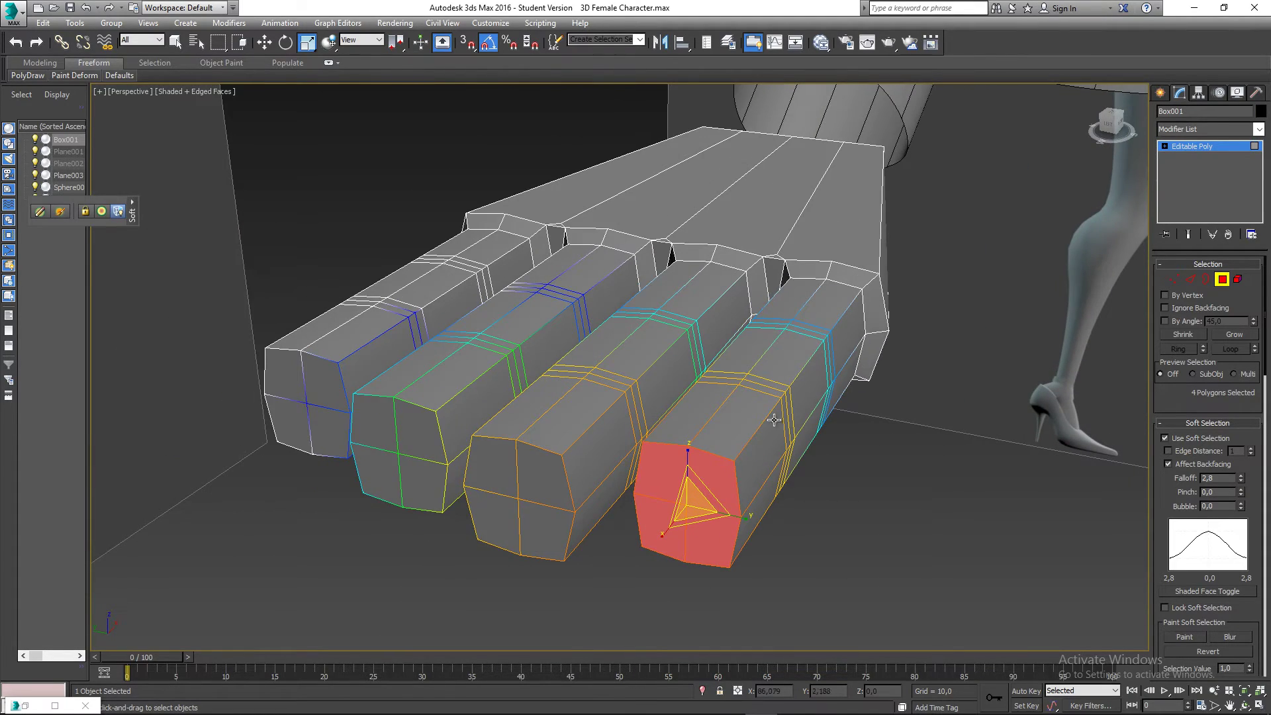
middle_drag(774, 420, 607, 465)
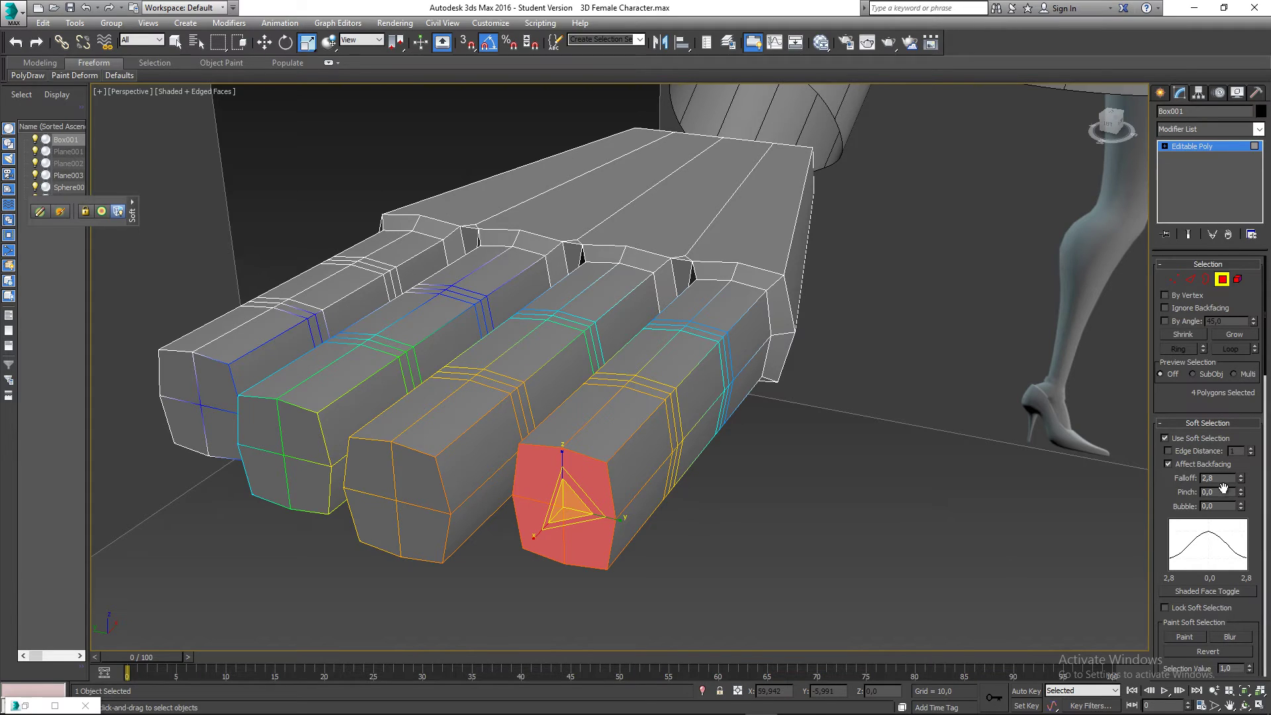
click(1167, 450)
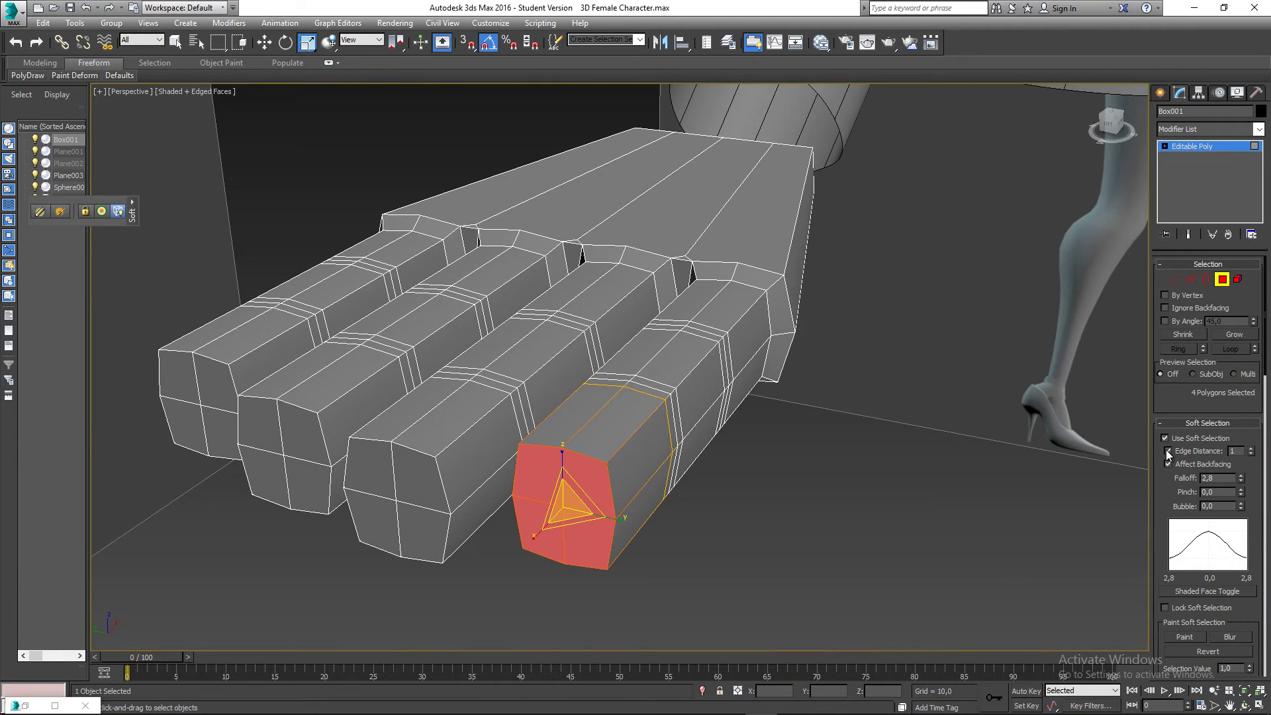
click(1251, 448)
click(1250, 449)
click(1251, 449)
click(1251, 448)
click(1251, 449)
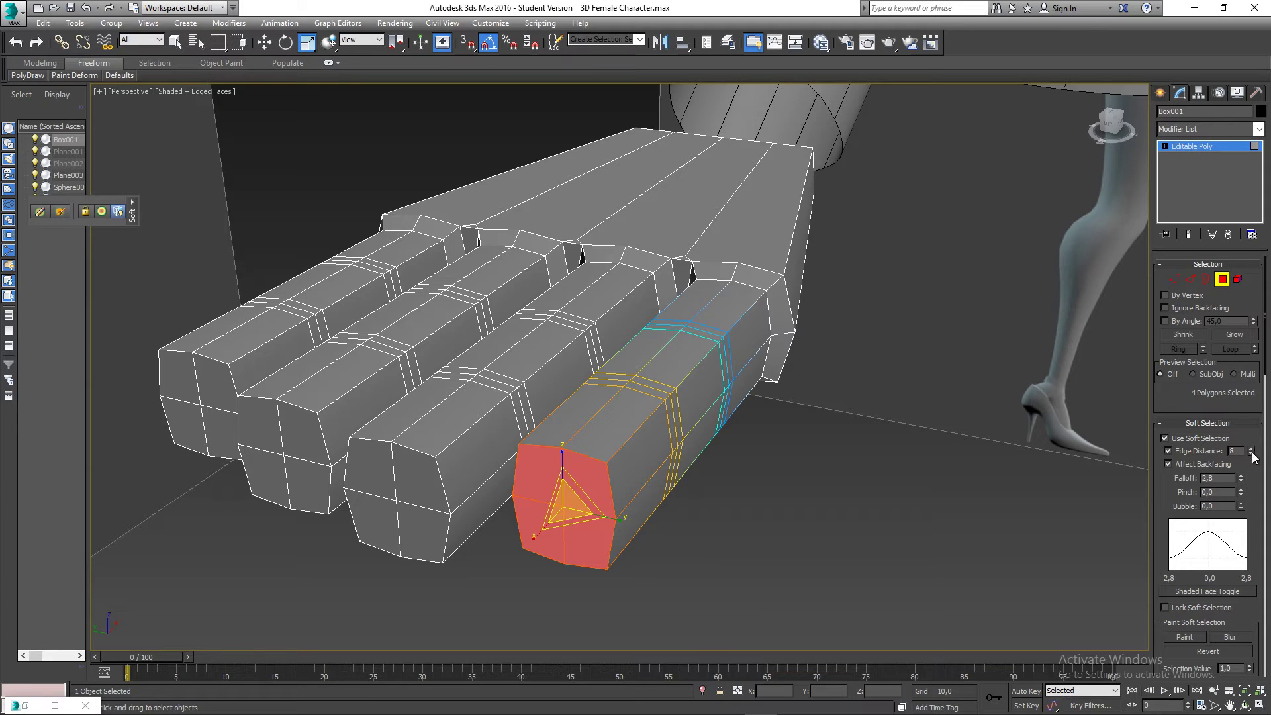
Set the soft selection falloff to 5 for the outer finger's tip polygons
middle_drag(811, 437, 719, 432)
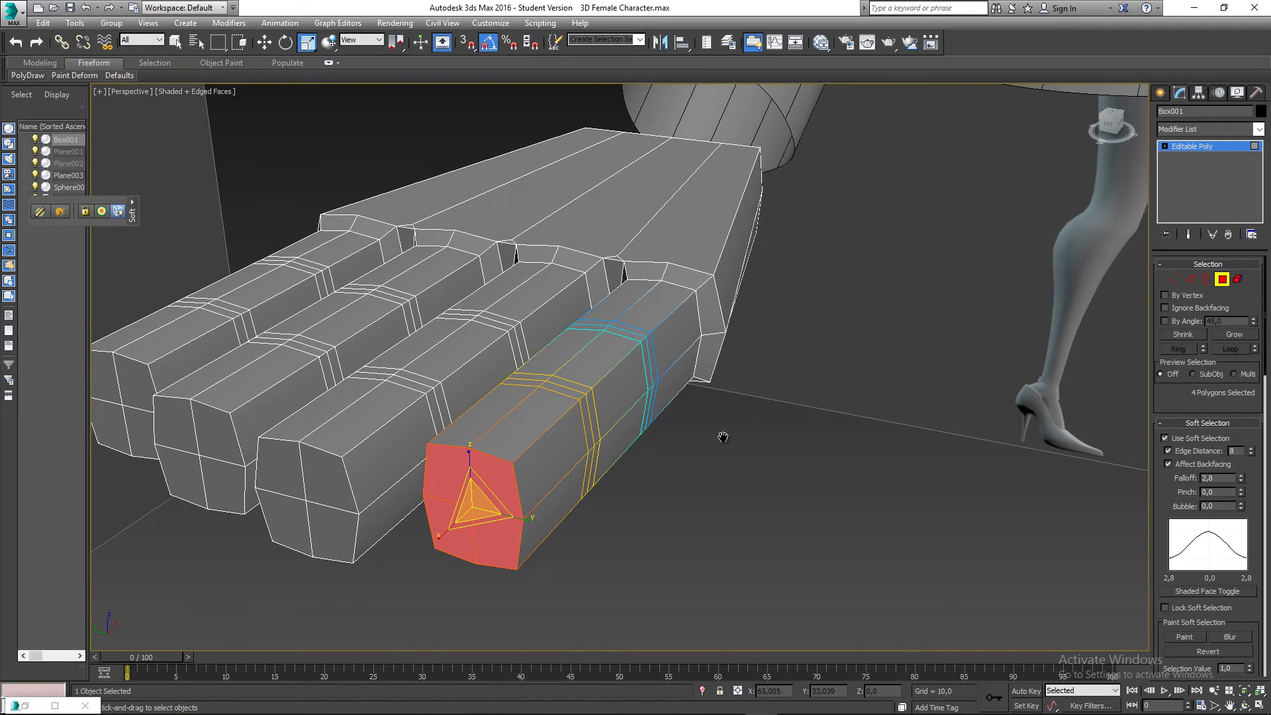
click(1241, 474)
drag(1242, 480, 1243, 463)
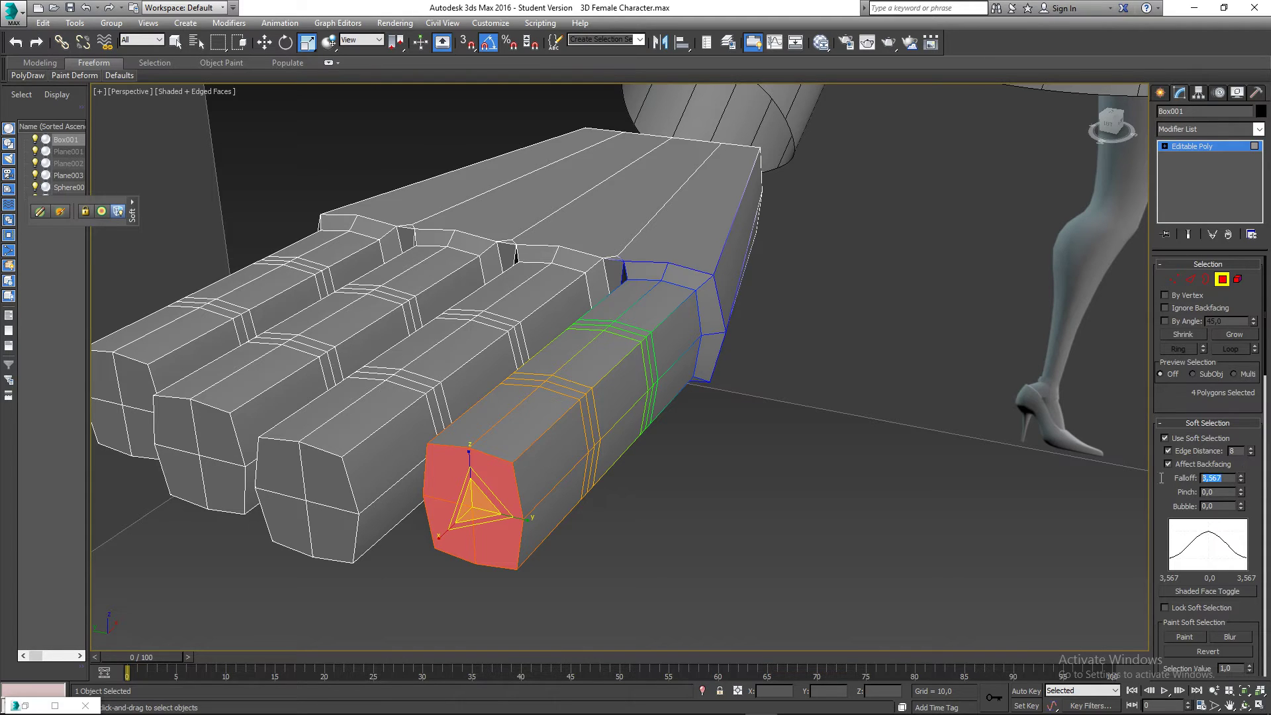
text(5)
key(Return)
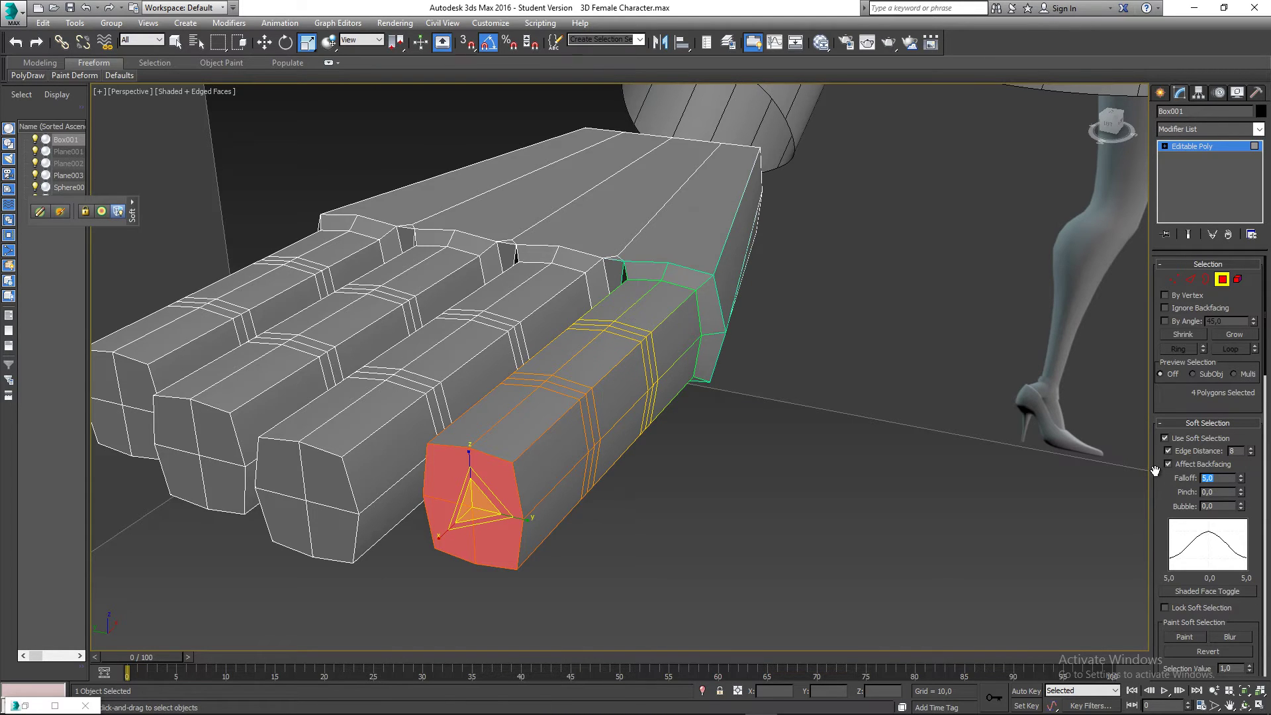
Try uniformly scaling down the outer fingertip polygons with the 5.0 falloff, then undo the scaling
middle_drag(784, 427, 788, 418)
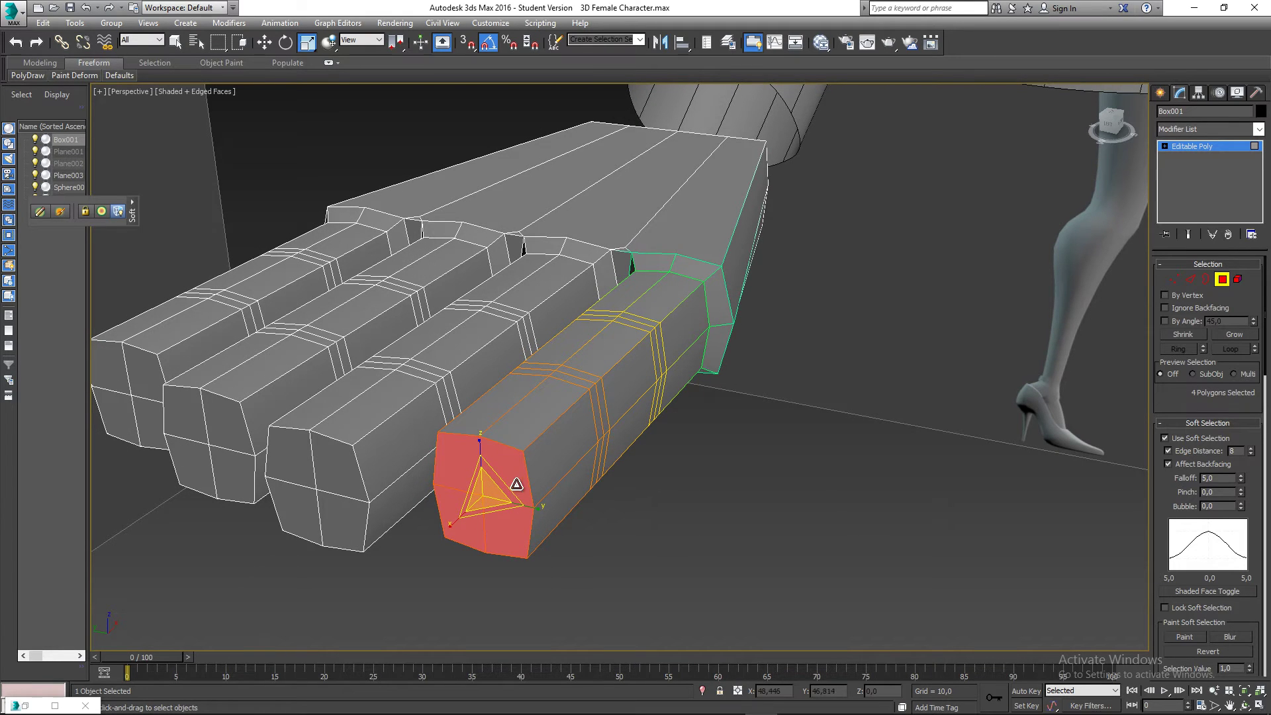
drag(502, 481, 407, 557)
key(ctrl+z)
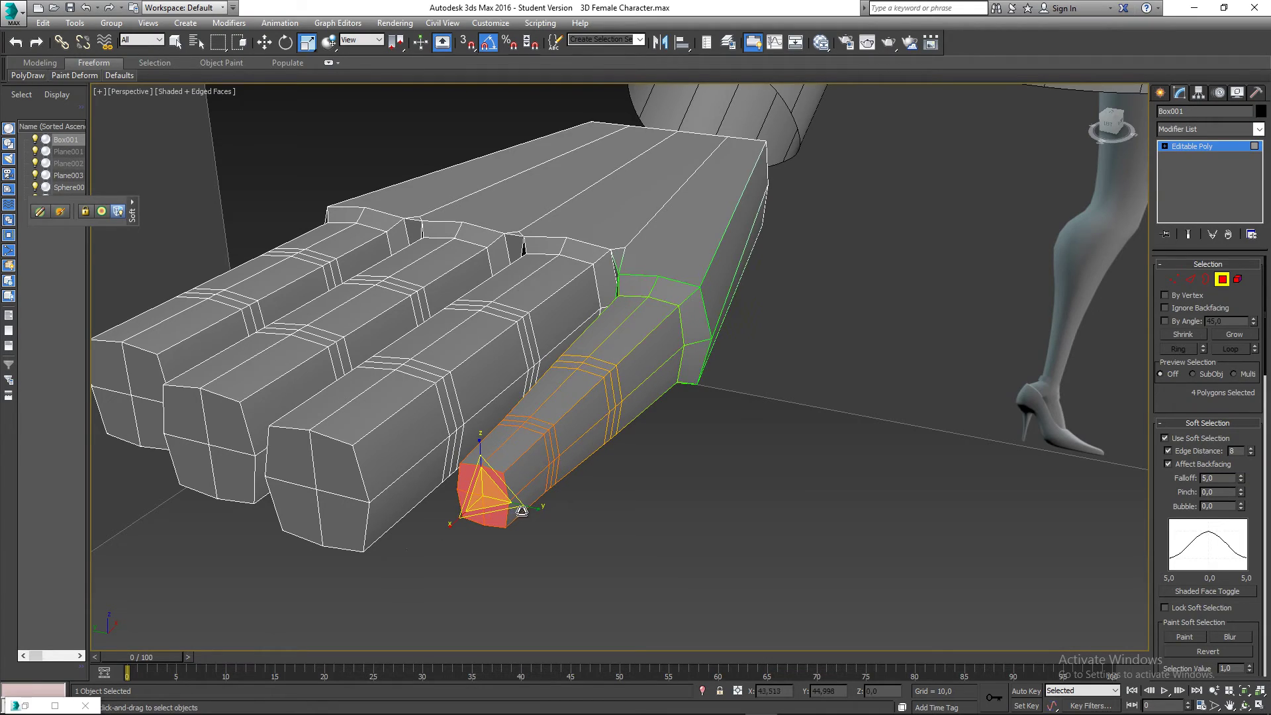
Taper the outer finger by scaling its tip polygons to about 62% in Y and Z, then enlarge them by about 9% in Left view
alt+middle_drag(554, 503, 507, 492)
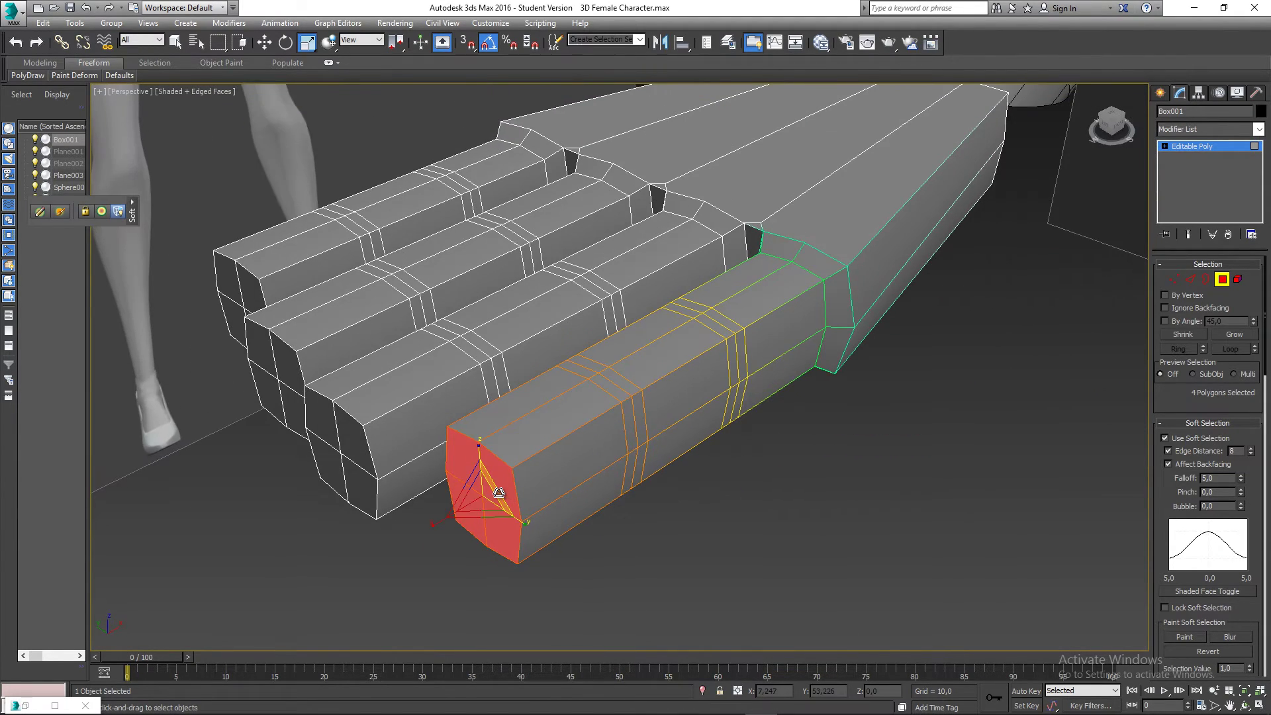
drag(499, 491, 482, 503)
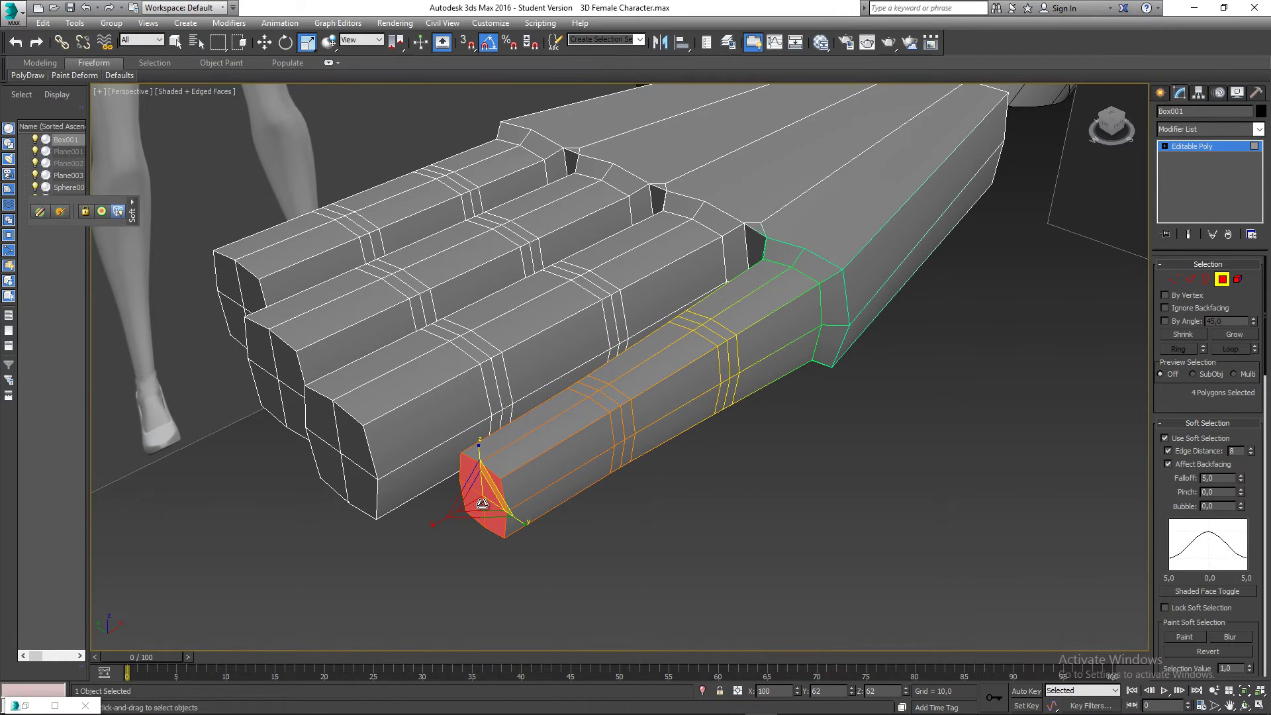
alt+middle_drag(482, 503, 601, 462)
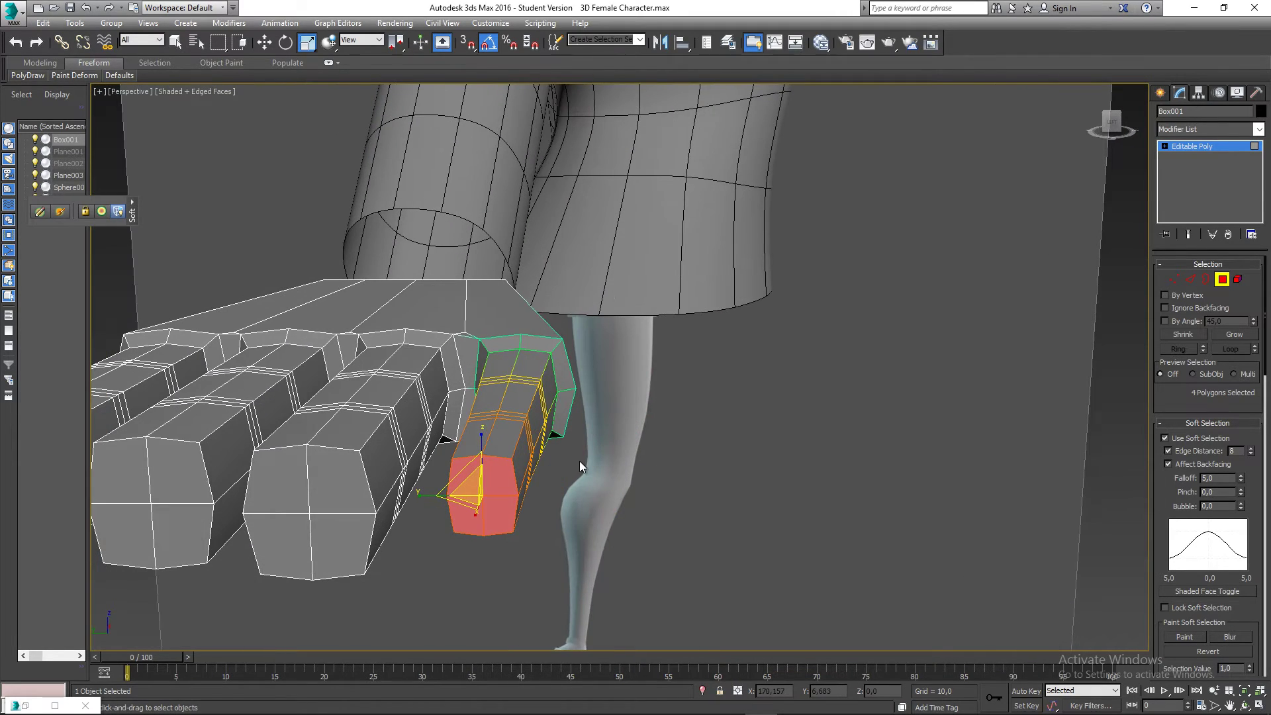
key(l)
scroll(766, 378, up, 4)
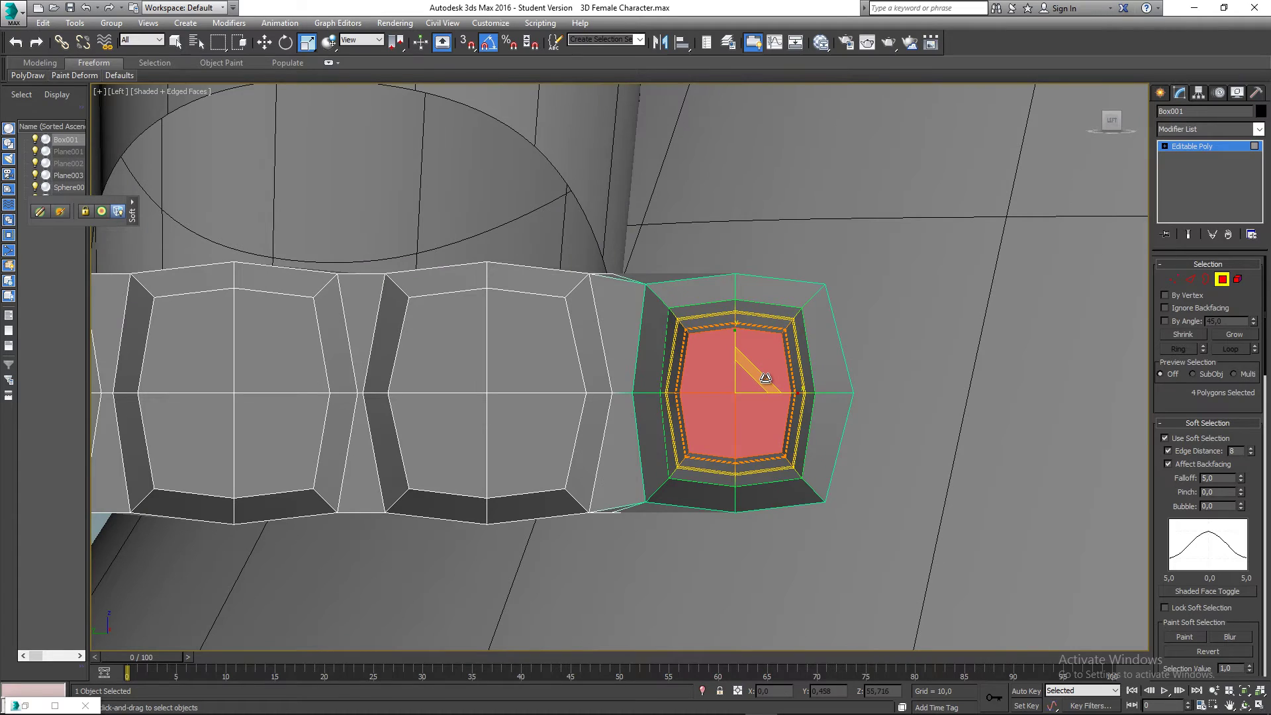
drag(766, 377, 771, 374)
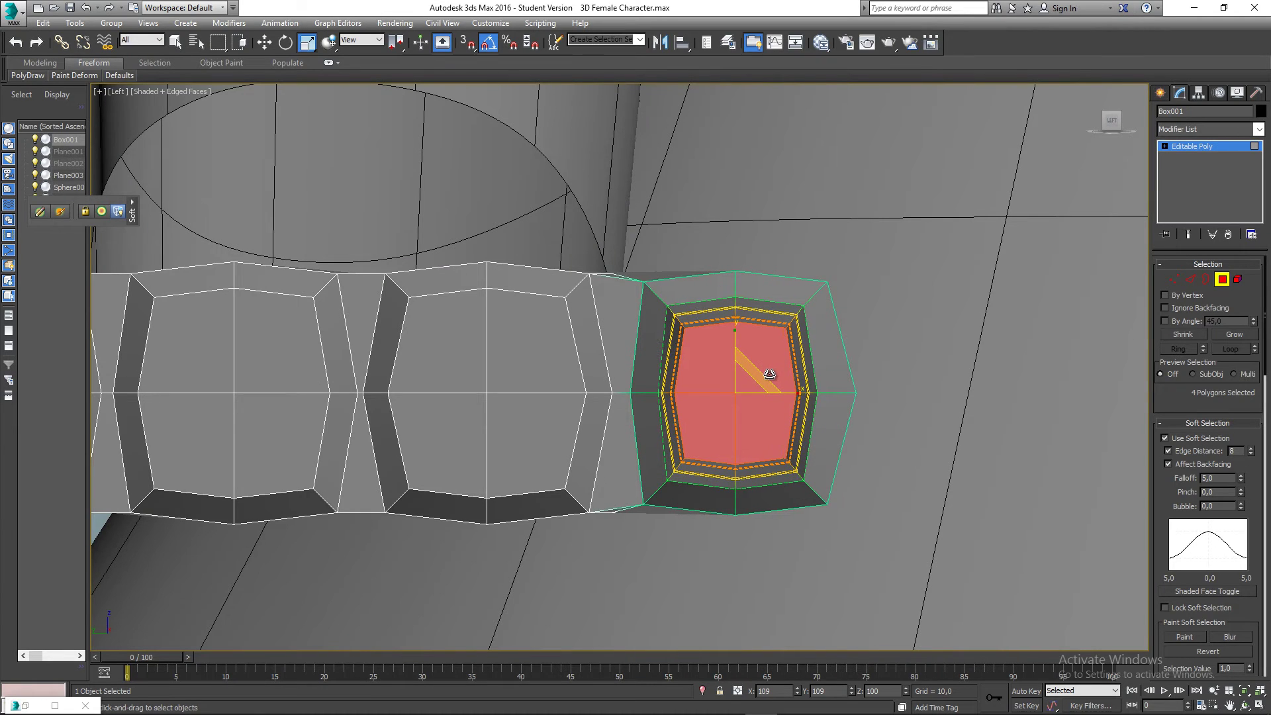
Select the four end polygons of the finger beside the outer one and scale them down to taper that finger
click(516, 345)
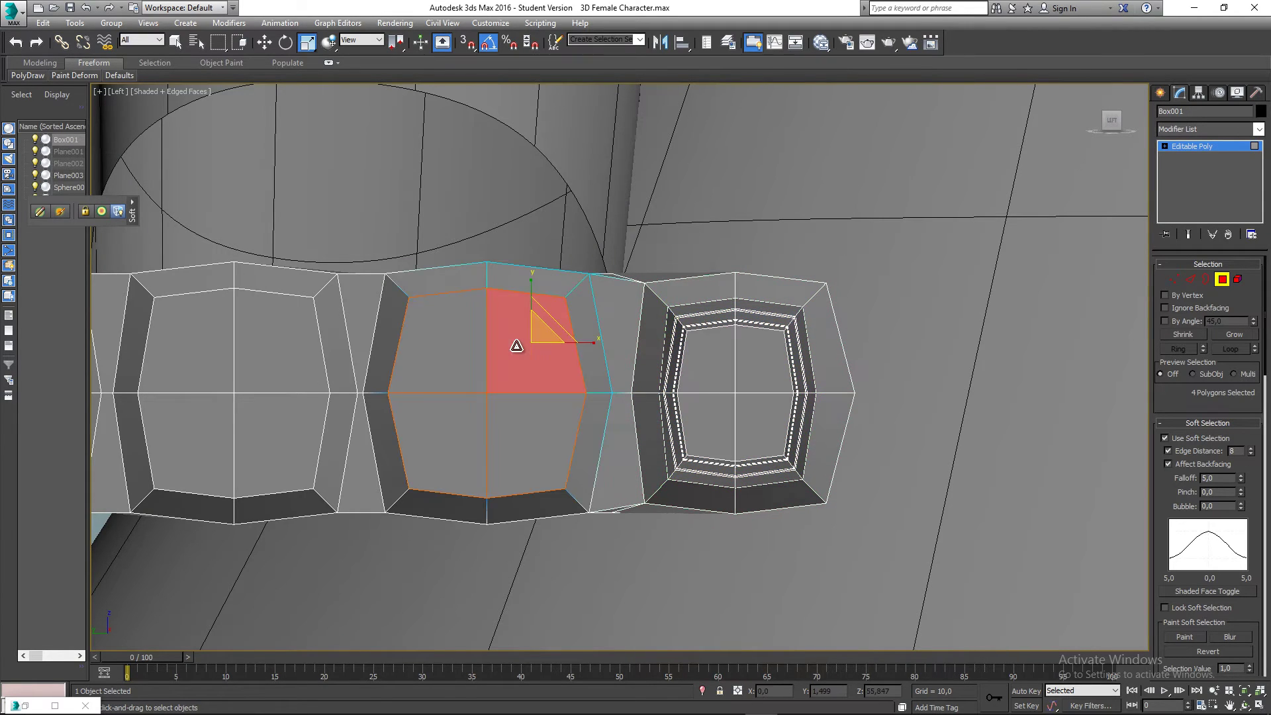
ctrl+click(466, 347)
ctrl+click(449, 417)
ctrl+click(517, 418)
middle_drag(518, 417, 555, 415)
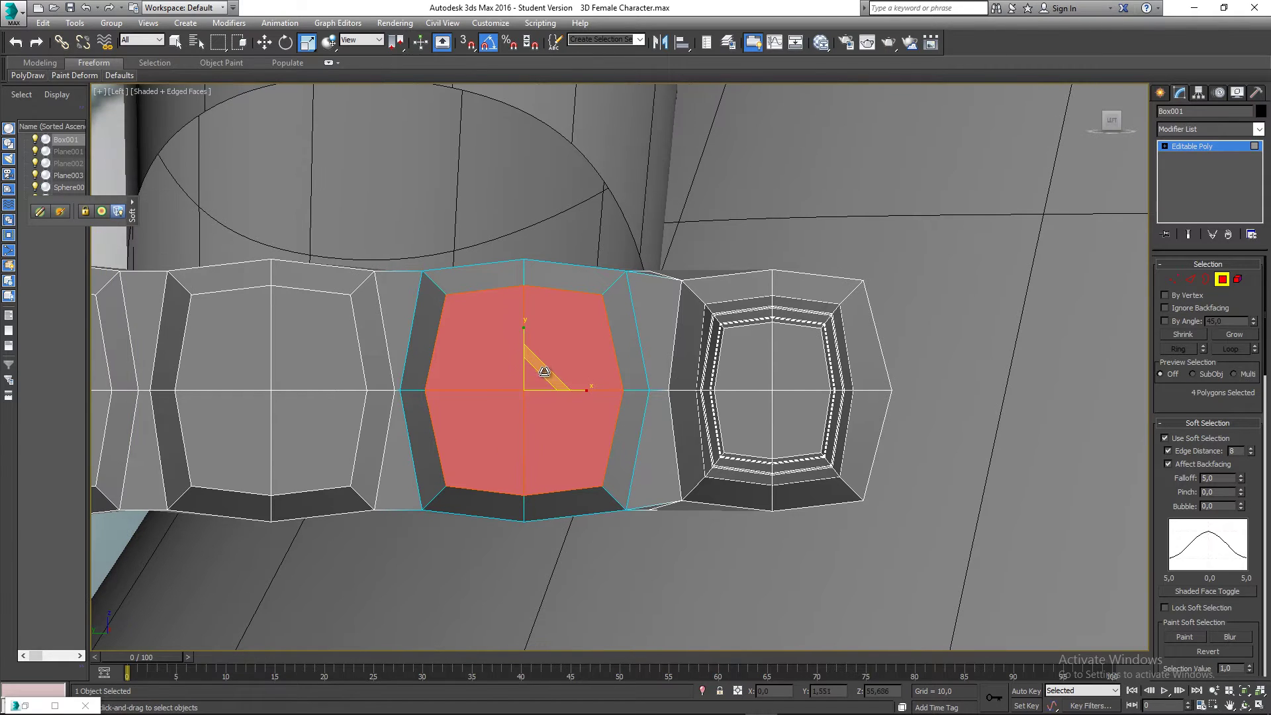
drag(545, 373, 545, 371)
mouse_move(540, 378)
mouse_down()
mouse_move(531, 388)
mouse_move(528, 377)
mouse_up()
middle_drag(592, 391, 714, 390)
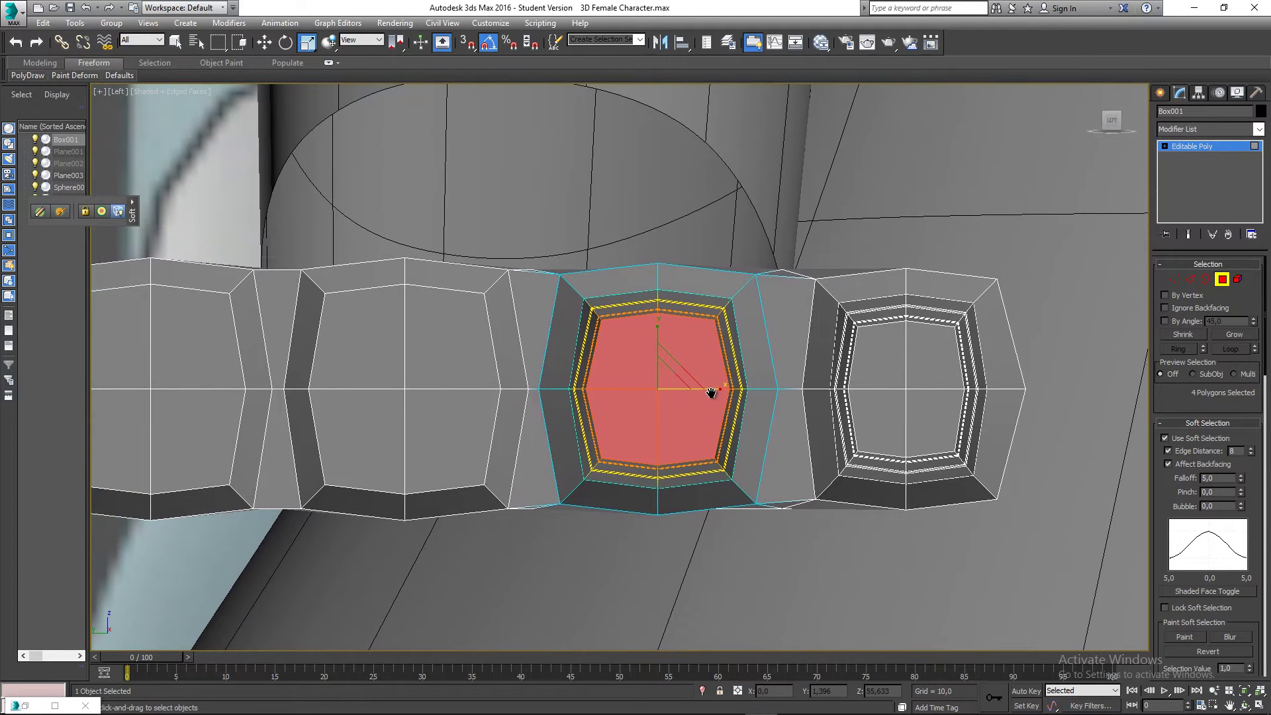
drag(682, 365, 683, 364)
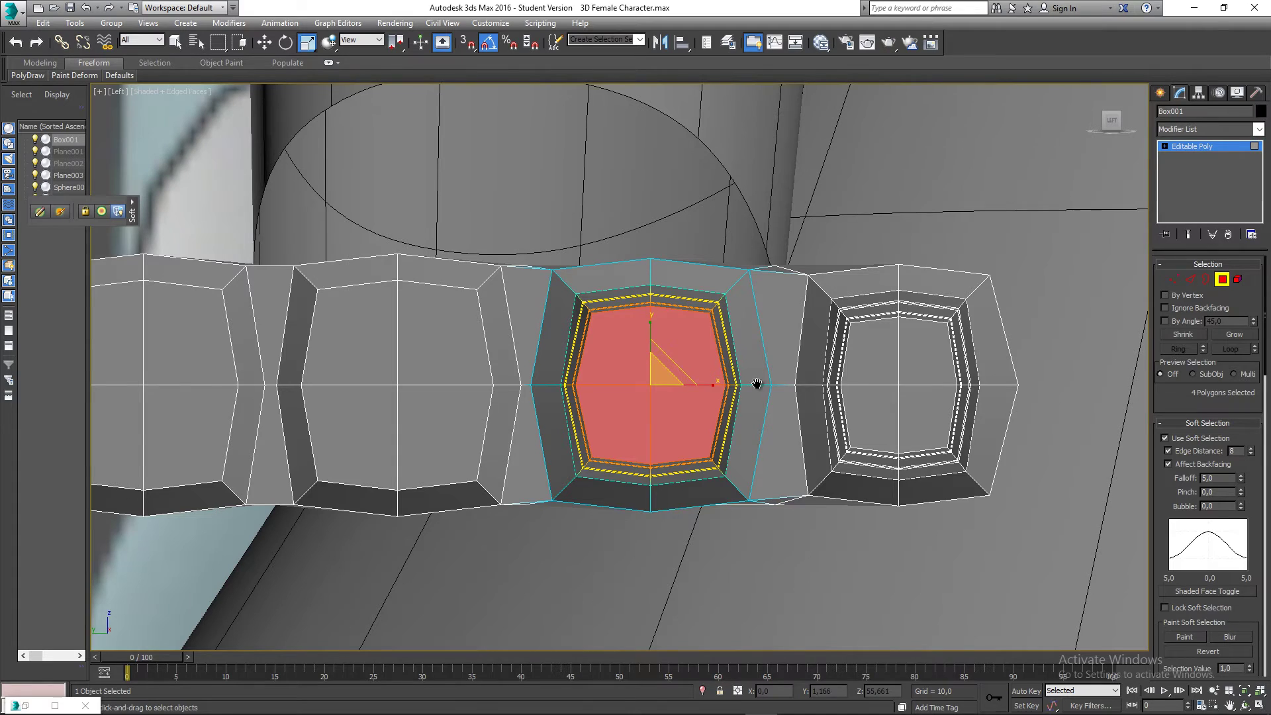
mouse_move(647, 354)
middle_down()
mouse_move(623, 358)
mouse_move(660, 356)
middle_up()
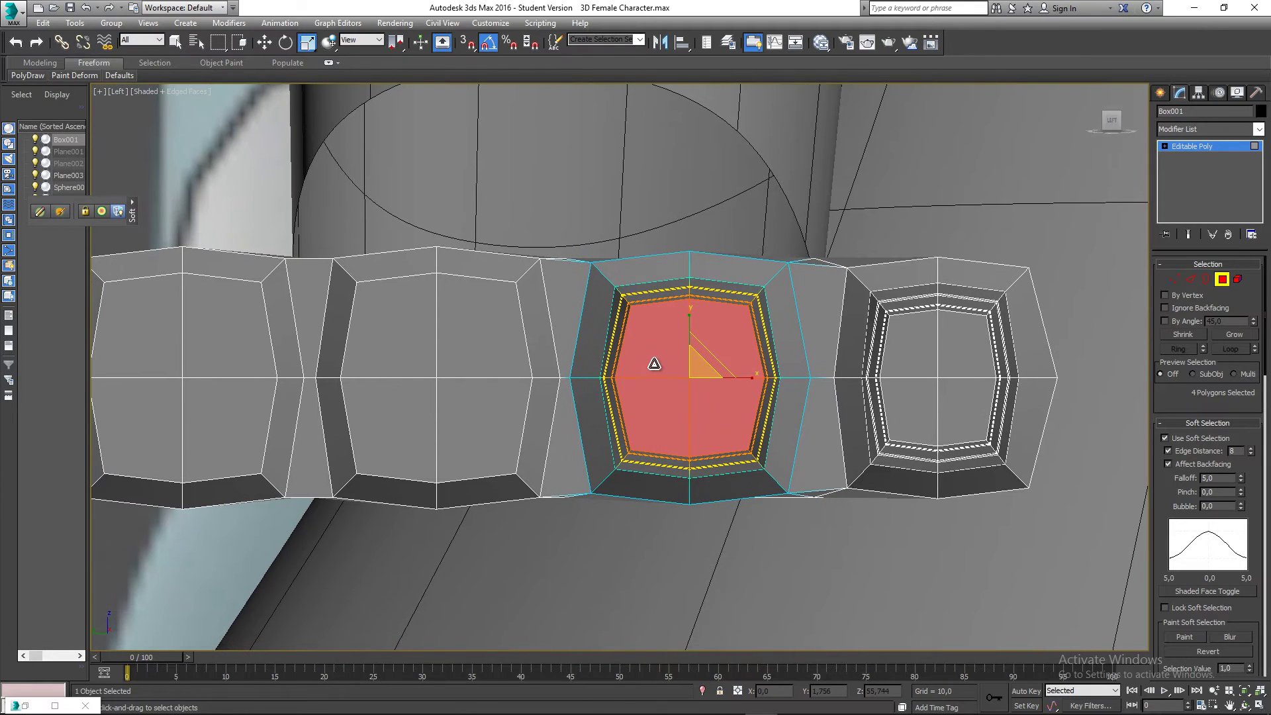
Select the third finger's four end polygons and scale them down slightly to taper the finger
click(433, 334)
ctrl+click(466, 327)
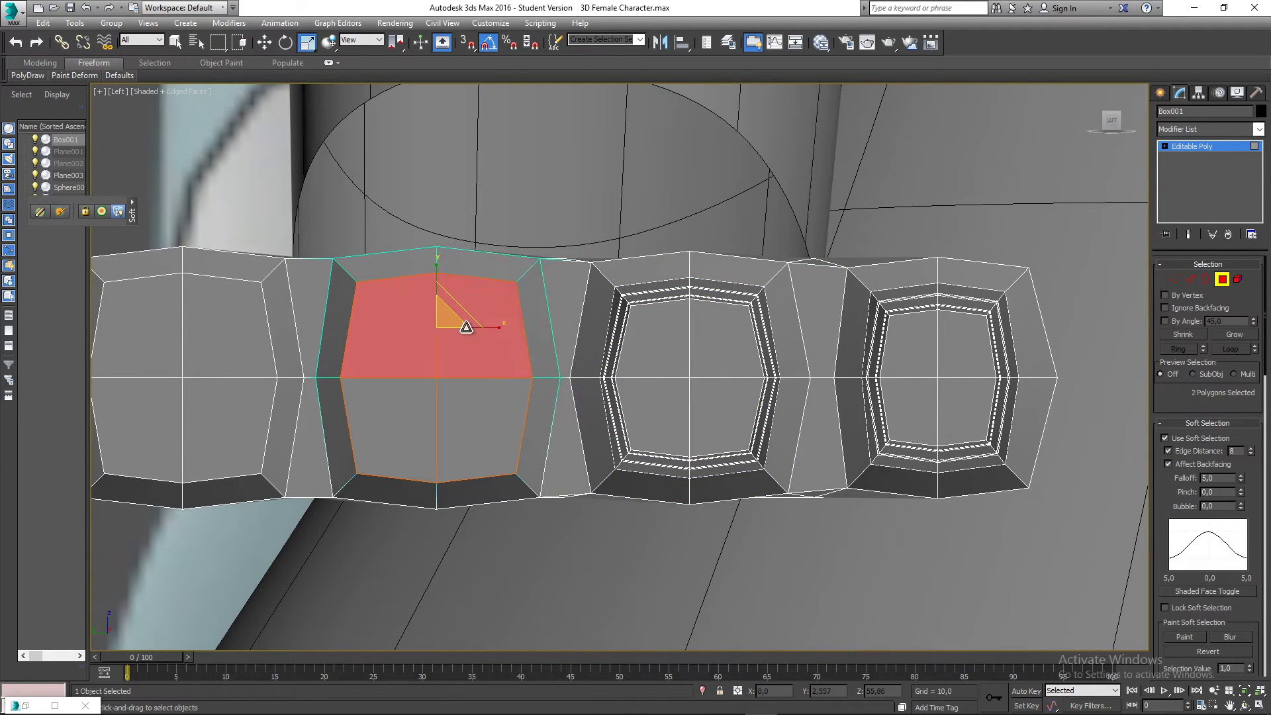
ctrl+click(472, 419)
ctrl+click(420, 406)
middle_drag(468, 406, 493, 406)
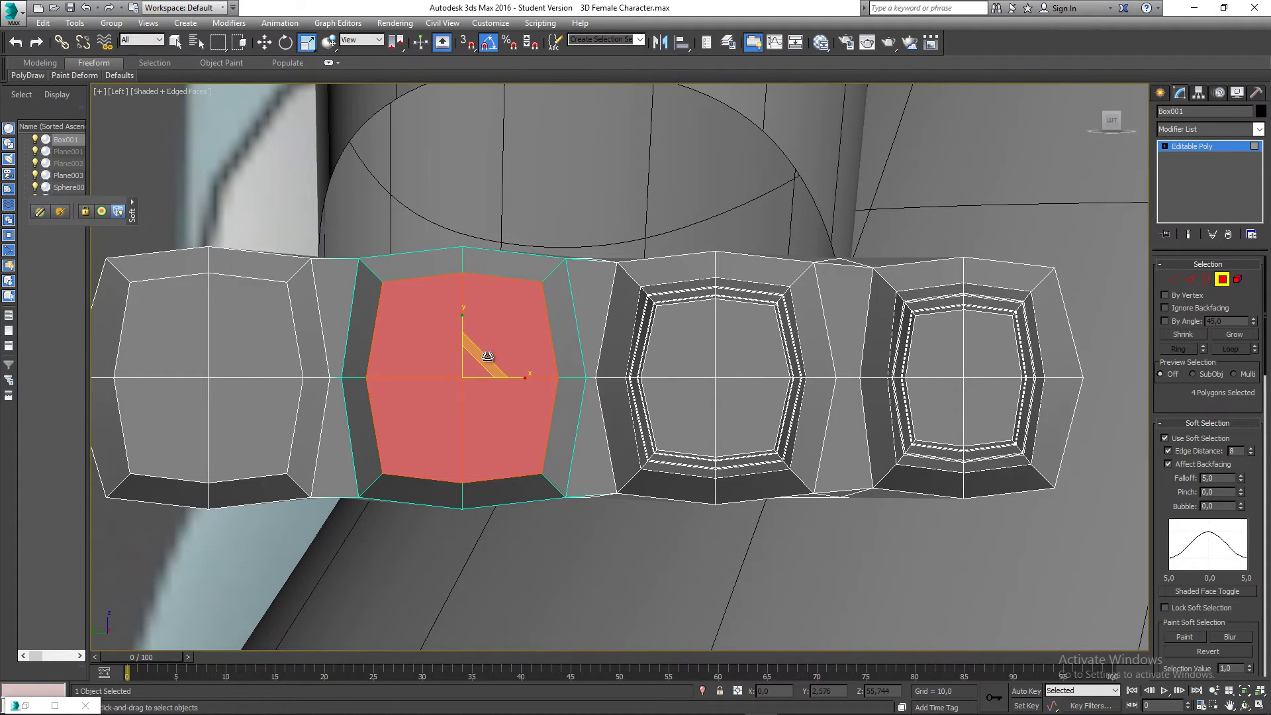
drag(482, 364, 482, 383)
Taper the last untapered finger by selecting its four end polygons and scaling them down
middle_drag(491, 391, 630, 400)
click(397, 369)
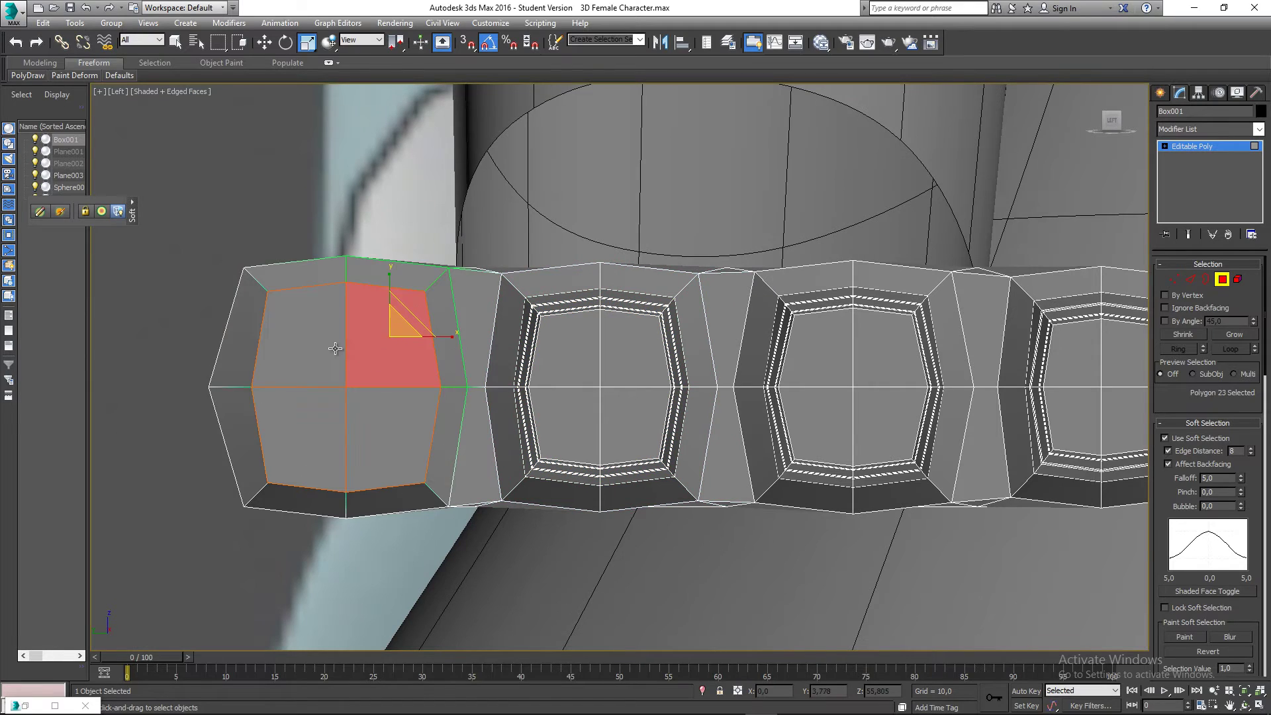
ctrl+click(335, 348)
ctrl+click(326, 406)
ctrl+click(368, 392)
drag(371, 366, 354, 393)
Clear the polygon selection and examine the tapered fingers and the whole hand from several angles in Perspective view
middle_drag(354, 392, 329, 387)
key(p)
scroll(539, 393, down, 2)
scroll(539, 393, down, 3)
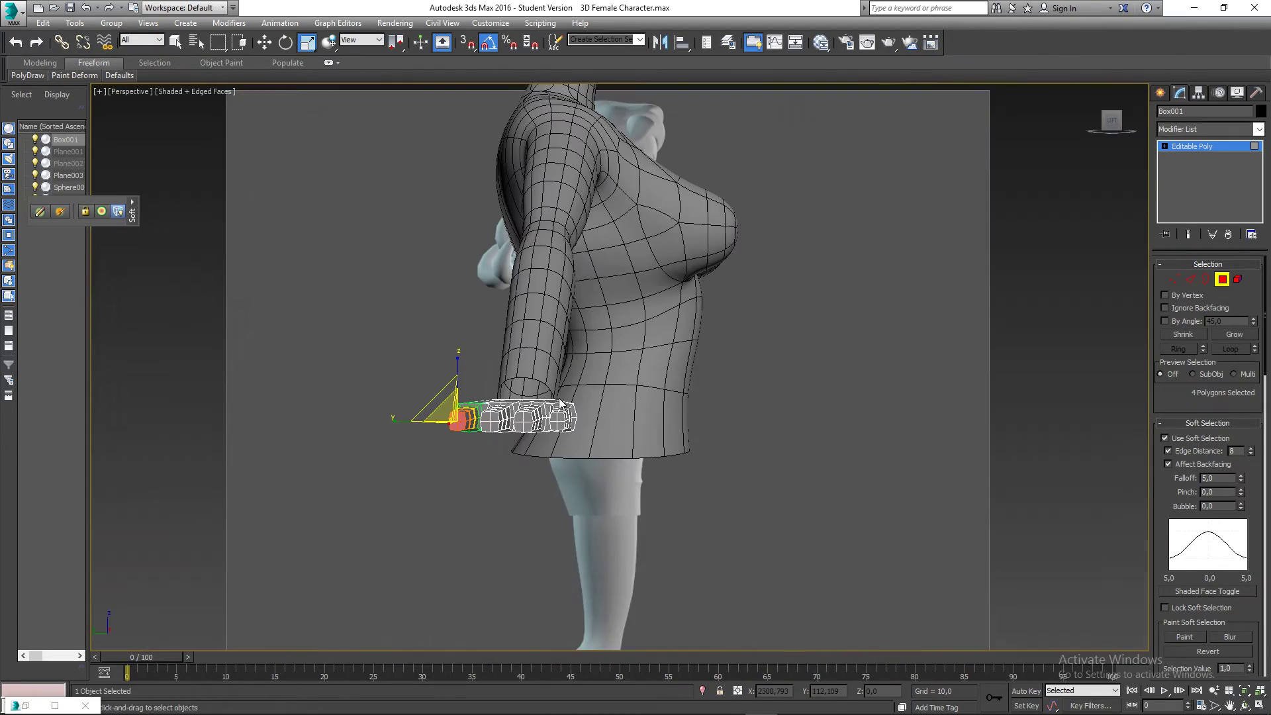
alt+middle_drag(559, 398, 483, 443)
scroll(484, 443, up, 2)
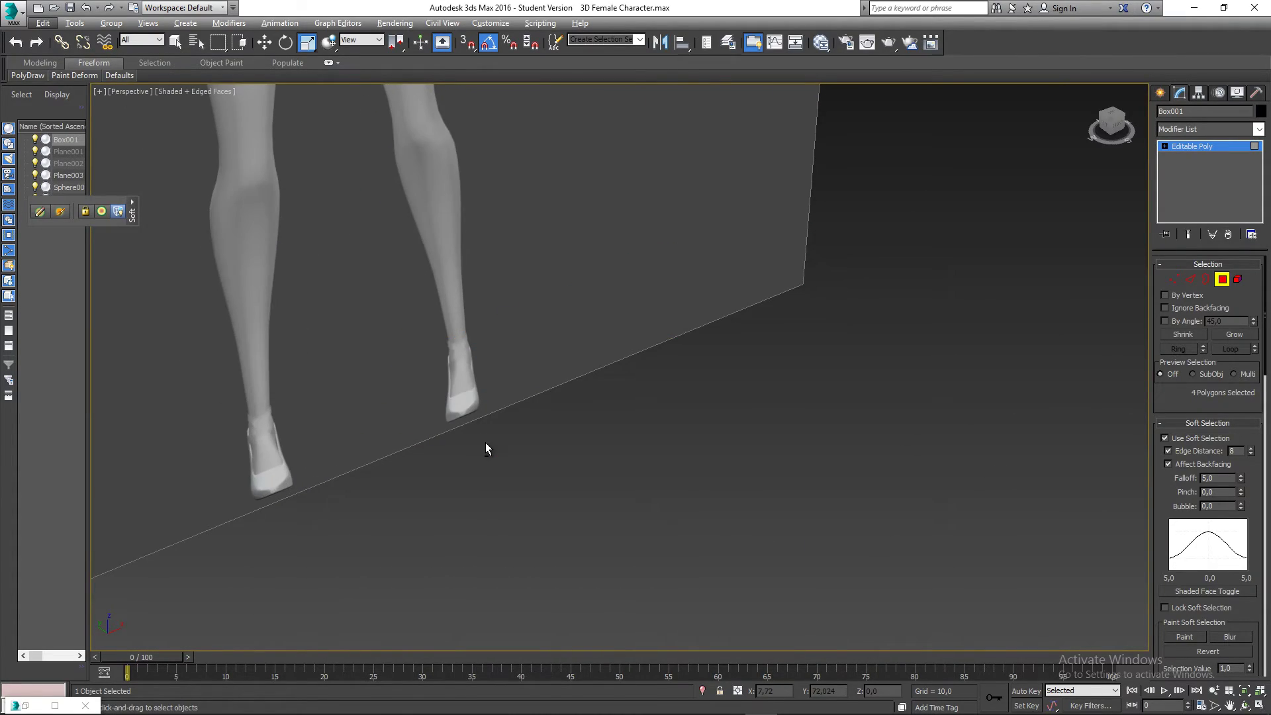
scroll(486, 443, down, 2)
scroll(504, 438, up, 3)
alt+middle_drag(501, 432, 670, 401)
middle_drag(516, 405, 588, 384)
alt+middle_drag(588, 384, 420, 375)
scroll(431, 400, up, 3)
scroll(420, 375, down, 8)
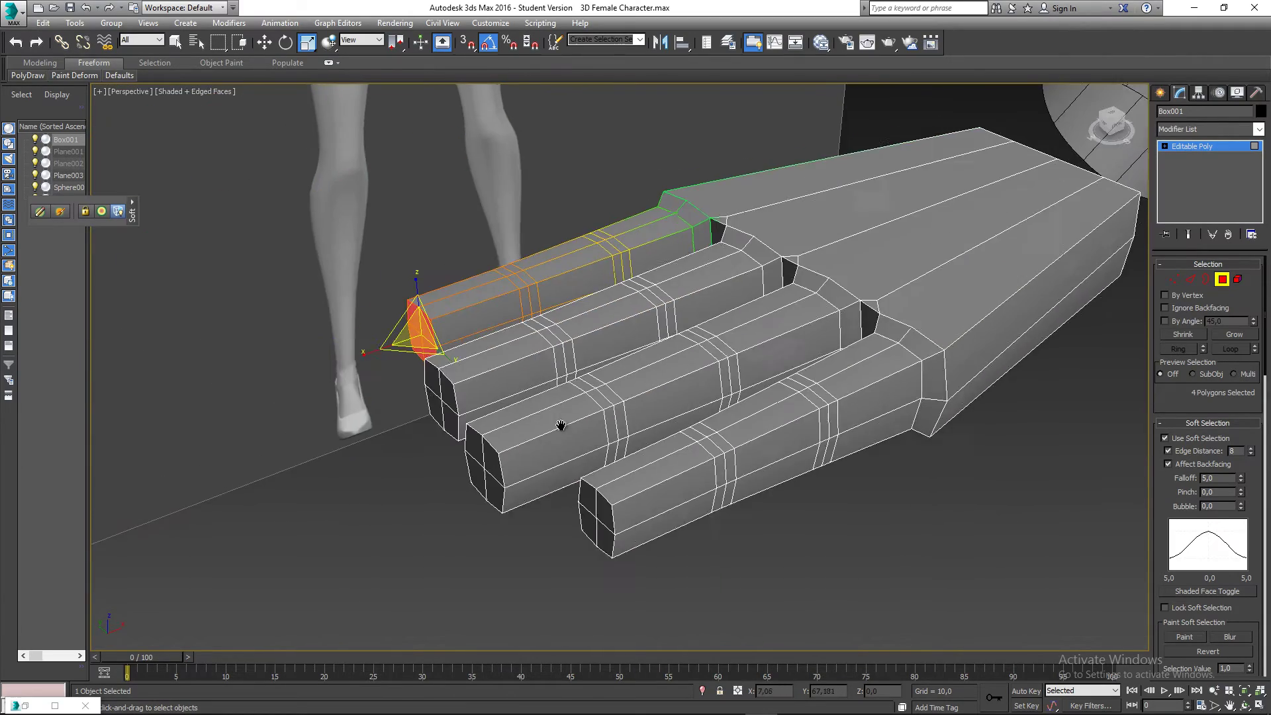
click(644, 460)
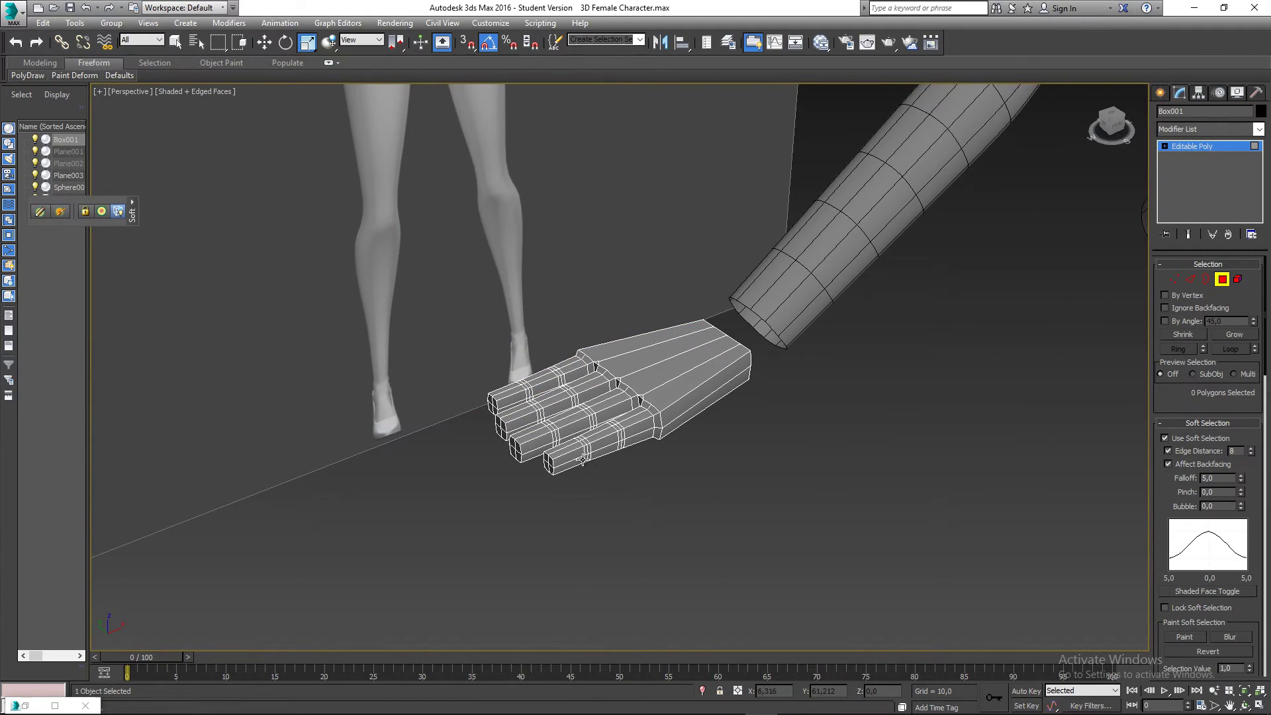
alt+middle_drag(545, 418, 568, 399)
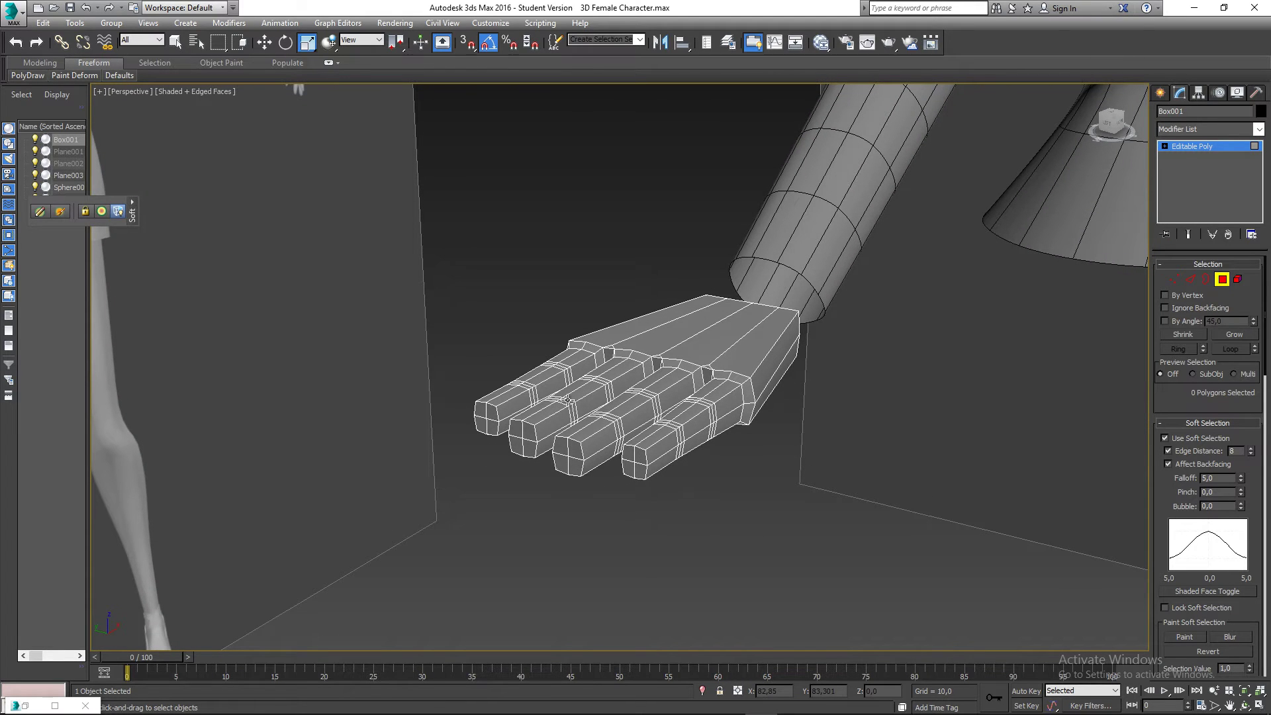
key(alt+Tab)
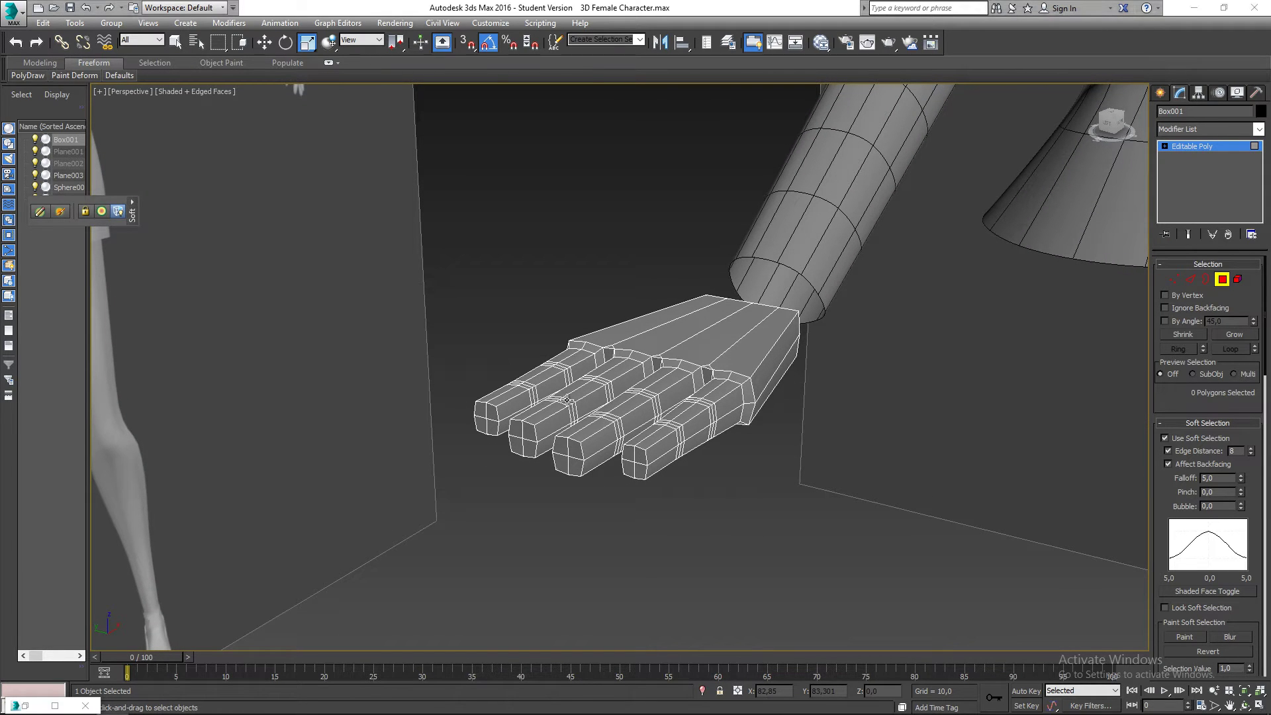
middle_drag(567, 399, 553, 395)
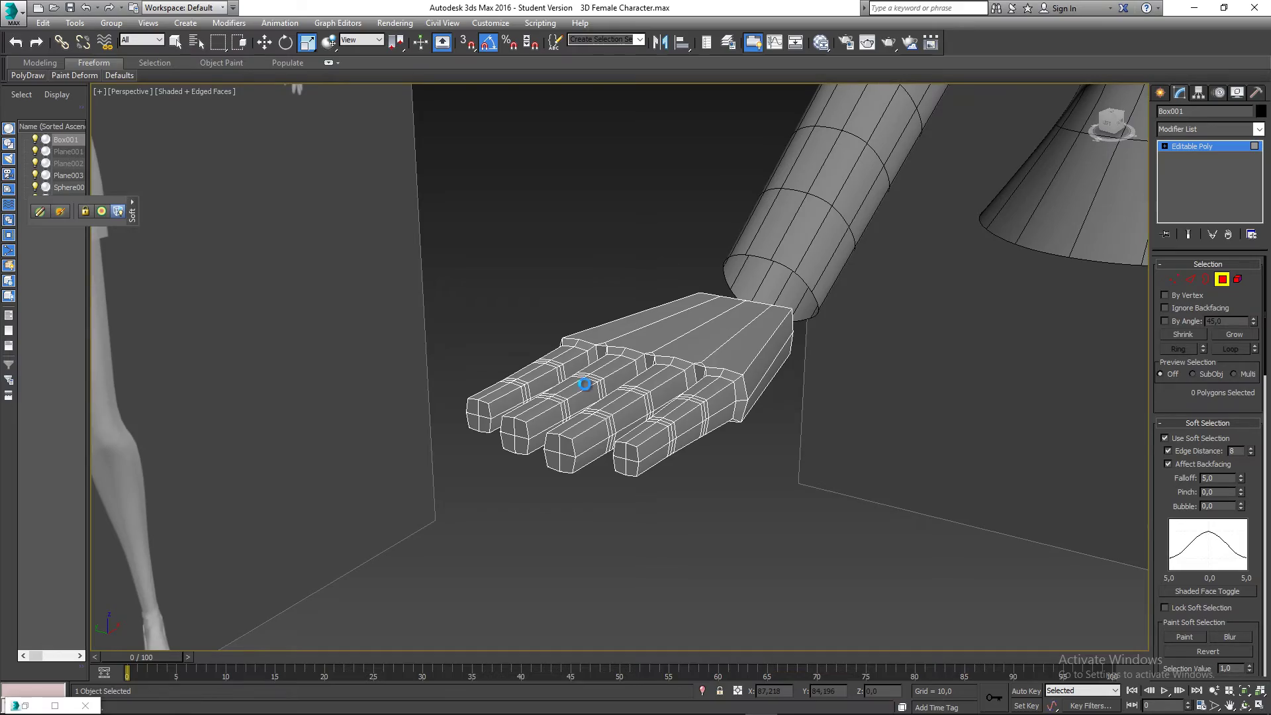
scroll(589, 420, up, 2)
mouse_move(790, 422)
alt+middle_down()
mouse_move(927, 410)
mouse_move(810, 430)
mouse_move(741, 424)
mouse_move(827, 419)
mouse_move(768, 415)
alt+middle_up()
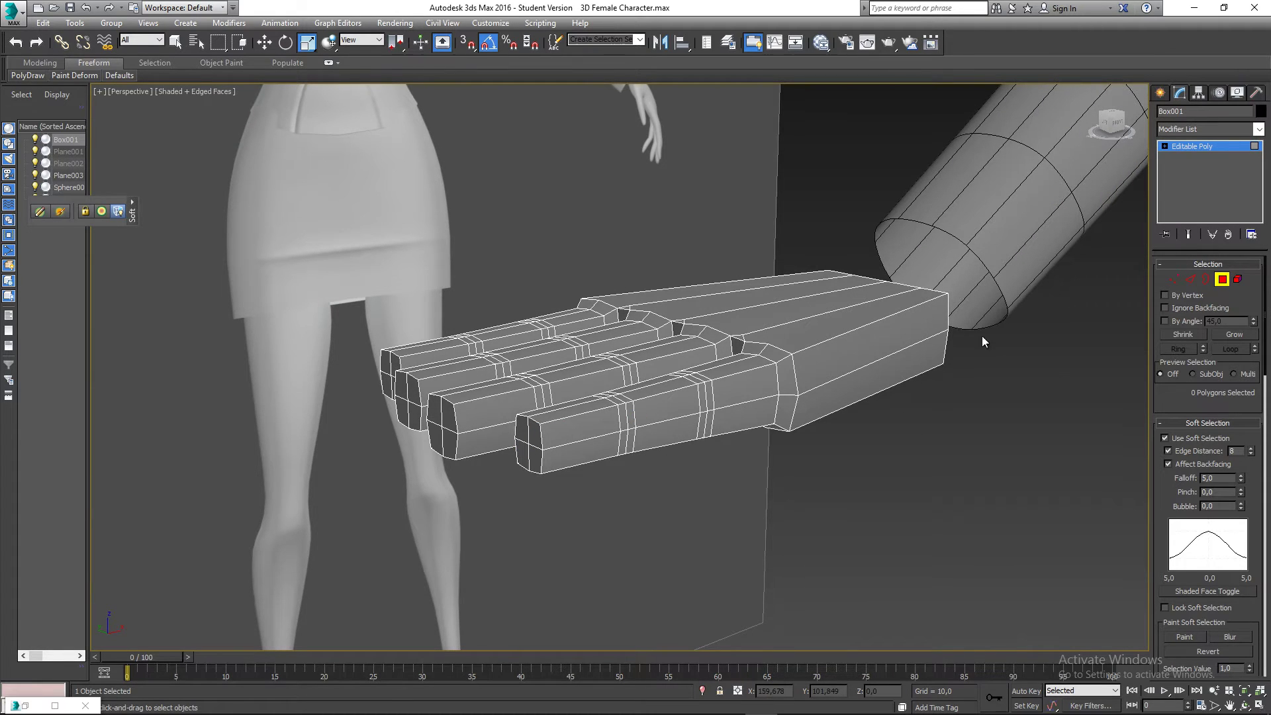
alt+middle_drag(745, 428, 767, 428)
scroll(649, 459, up, 3)
Turn off soft selection and select the four end polygons of the outer finger
click(671, 429)
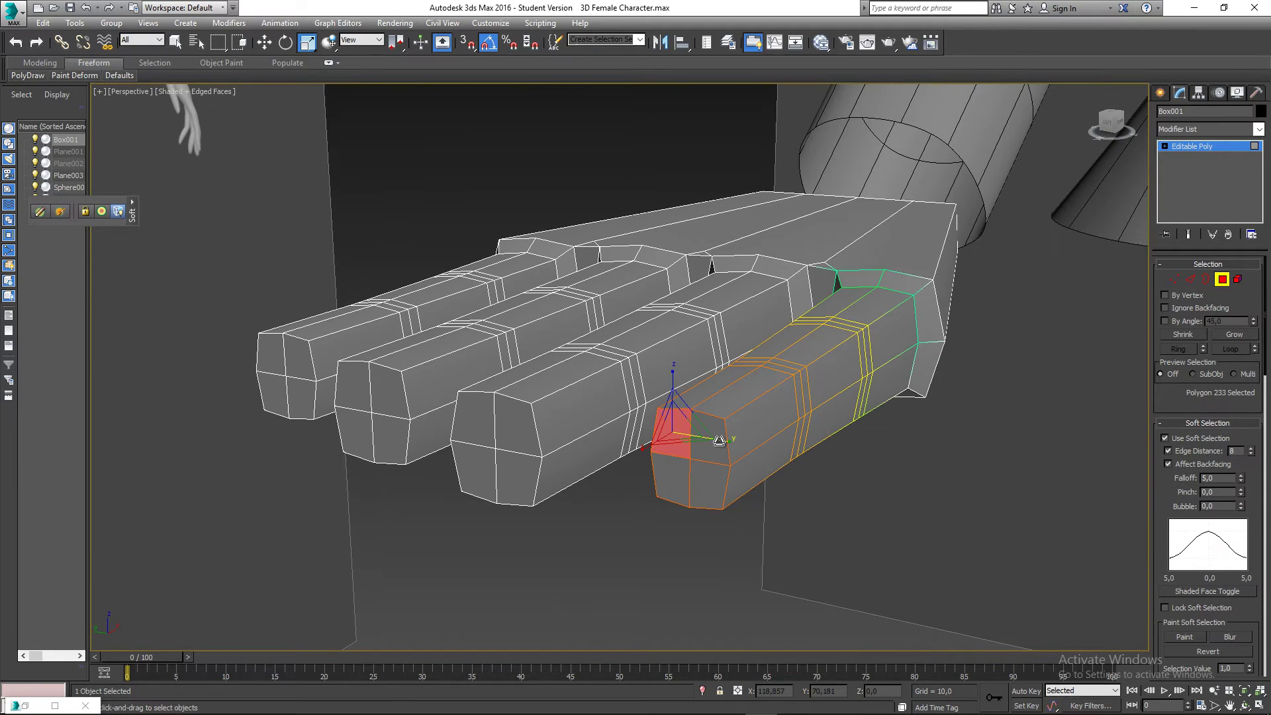
alt+middle_drag(850, 384, 680, 387)
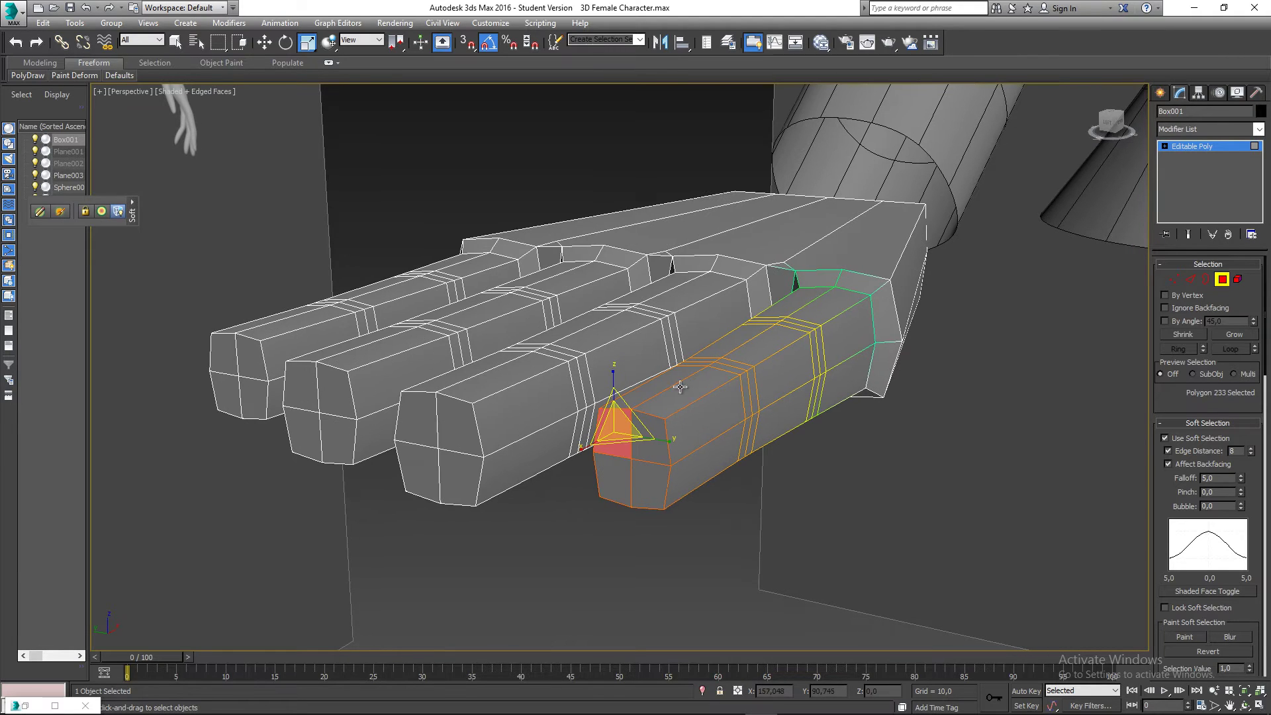
click(1165, 439)
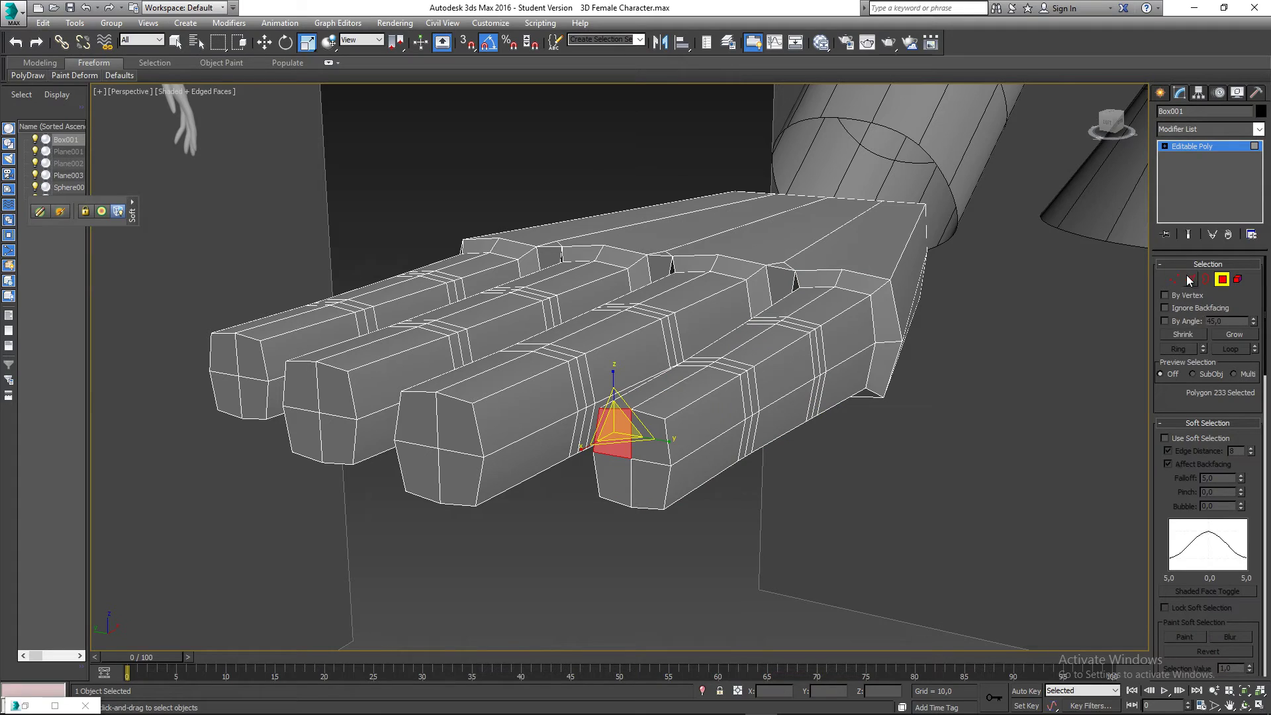
key(q)
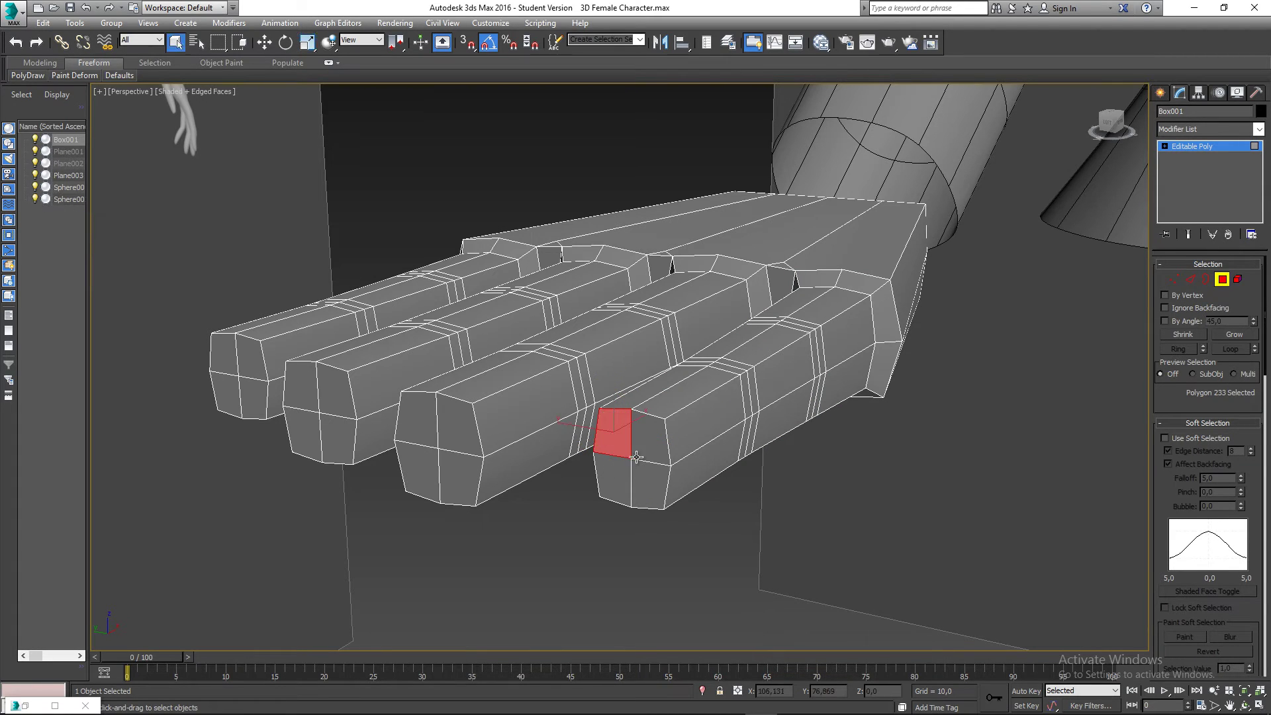
ctrl+click(649, 434)
ctrl+click(647, 490)
ctrl+click(611, 469)
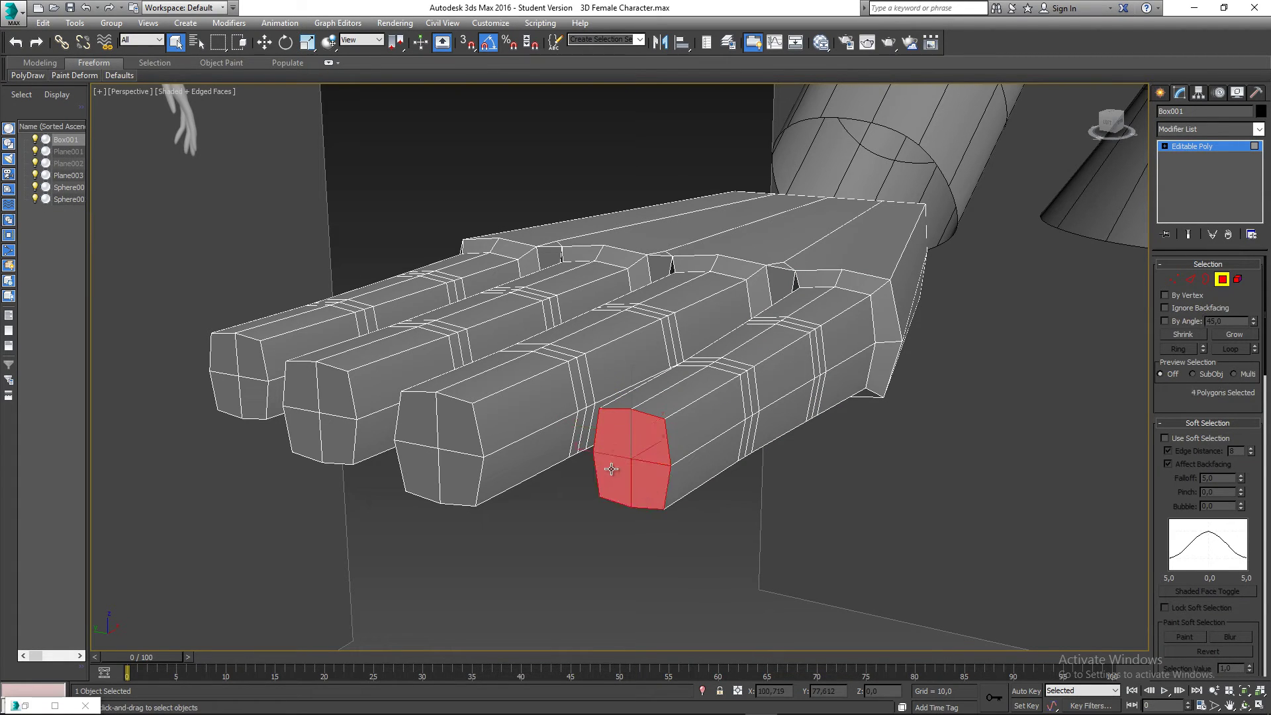
Add the end polygons of the other three fingertips to the selection and collapse the Soft Selection settings
ctrl+click(477, 472)
ctrl+click(457, 427)
ctrl+click(418, 420)
ctrl+click(421, 474)
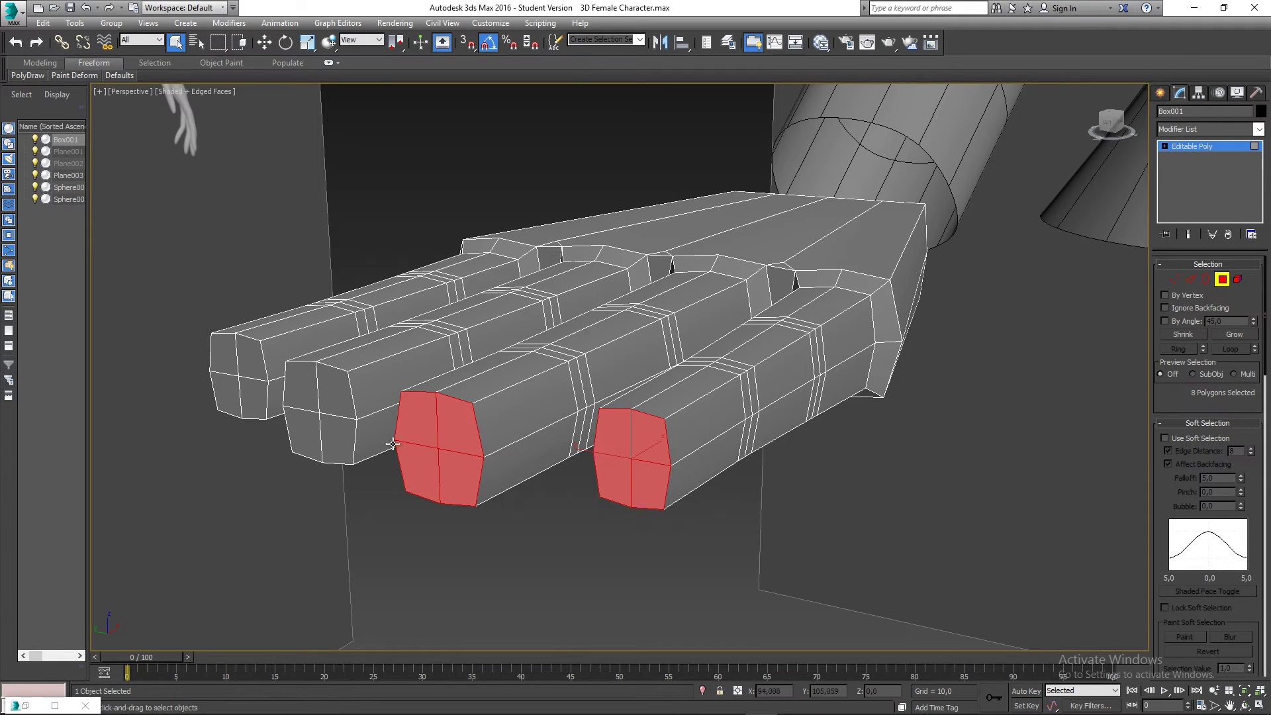
ctrl+click(334, 394)
ctrl+click(301, 390)
ctrl+click(302, 435)
ctrl+click(337, 439)
ctrl+click(253, 397)
ctrl+click(250, 357)
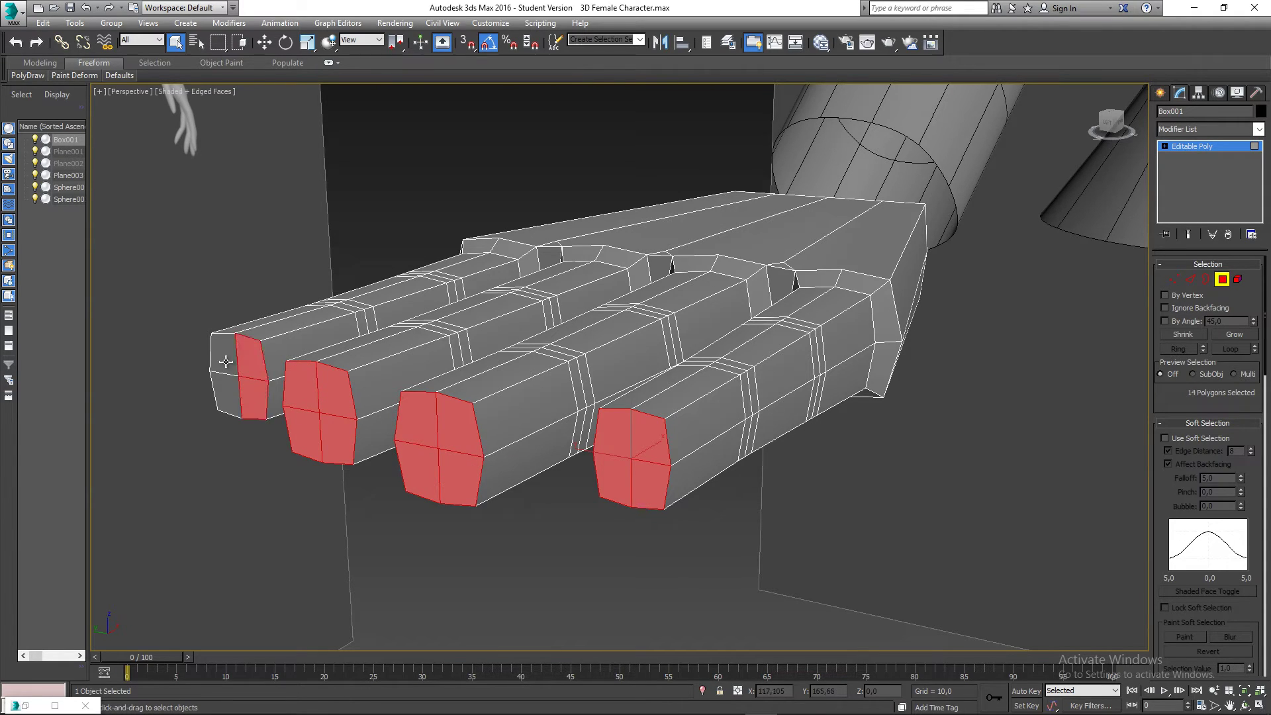
ctrl+click(226, 361)
ctrl+click(230, 393)
alt+middle_drag(412, 460, 454, 468)
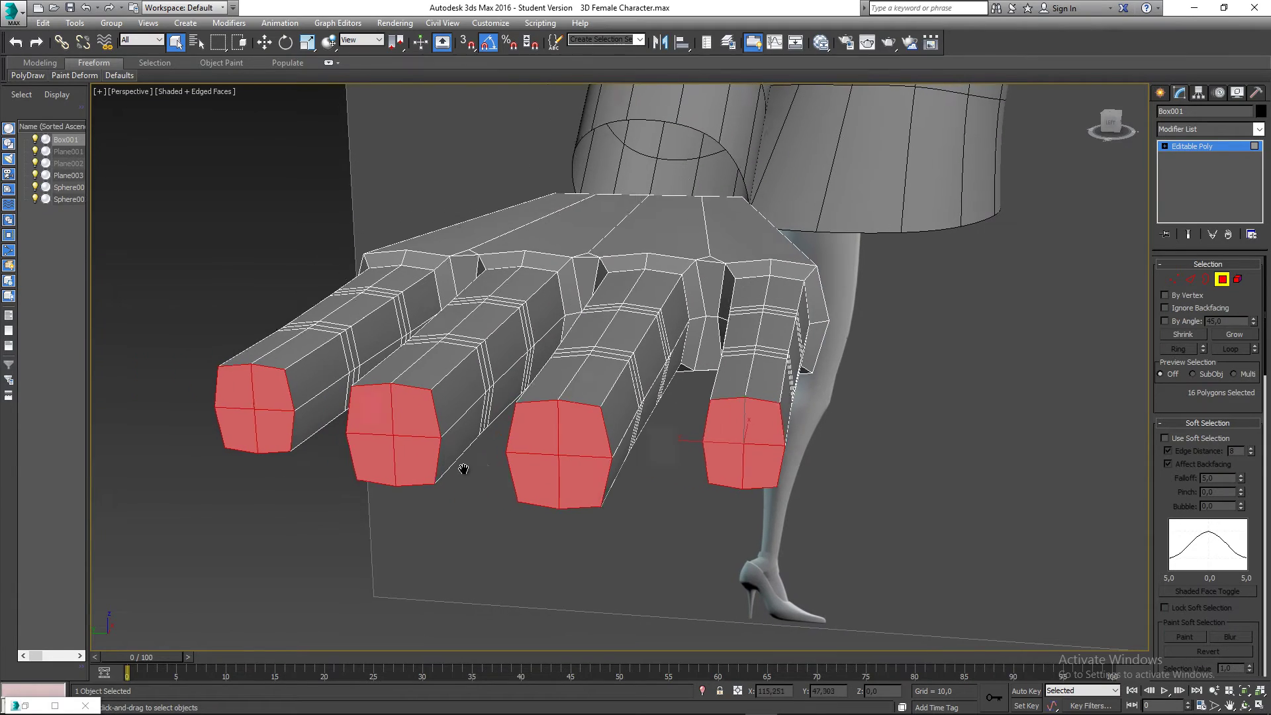
click(1176, 423)
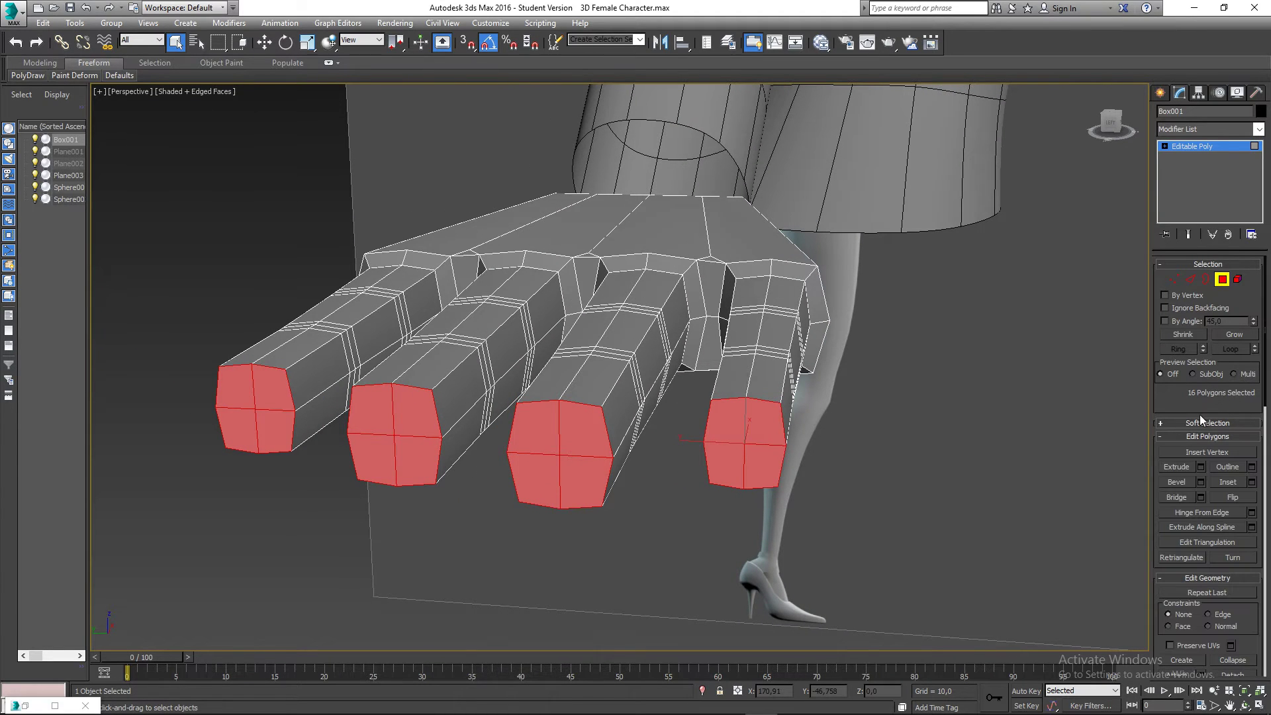
Inset the selected end polygons of all four fingertips by 0.1
click(1252, 482)
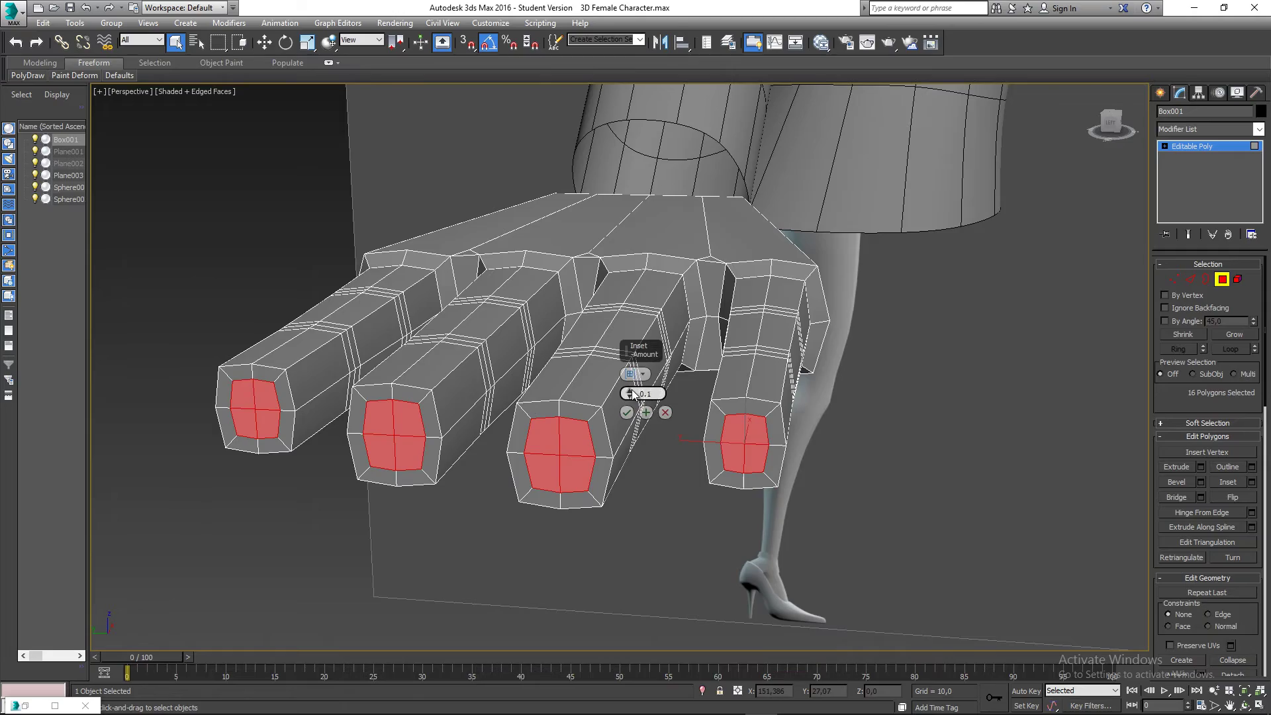
middle_drag(820, 482, 728, 412)
click(628, 413)
key(w)
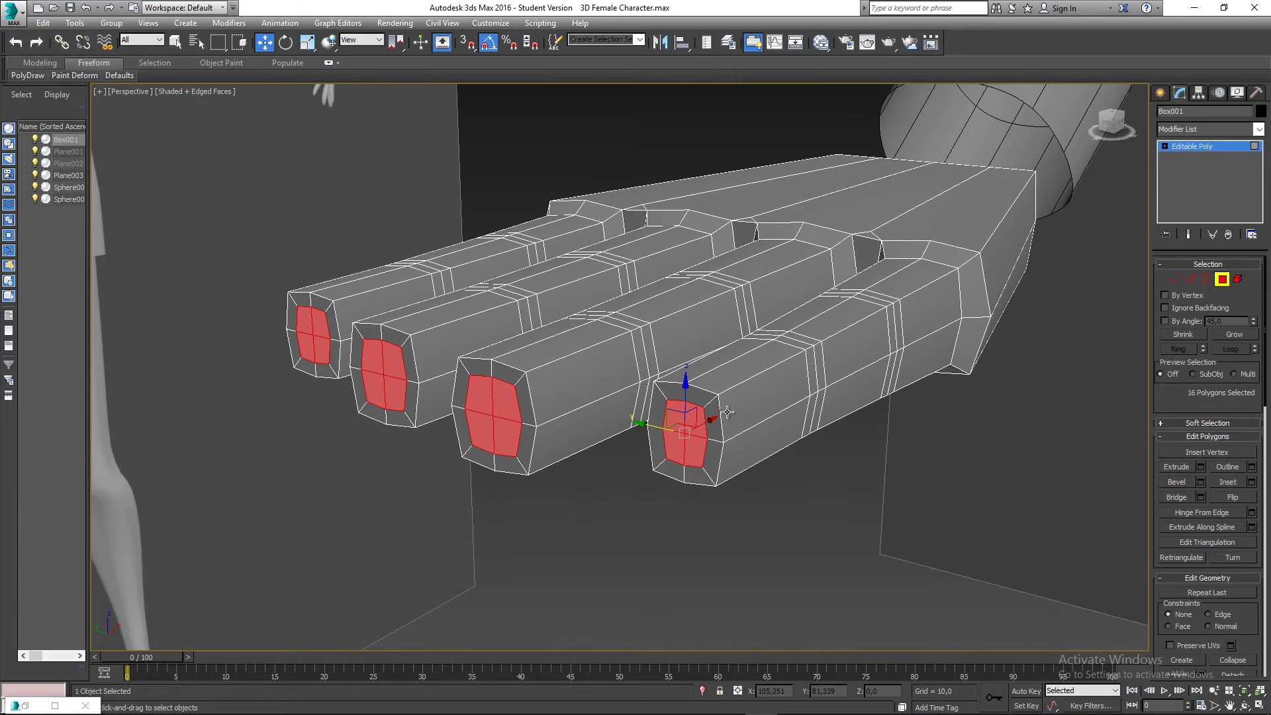
Move the inset fingertip polygons outward along the finger direction in the Front view to bevel the tips
key(l)
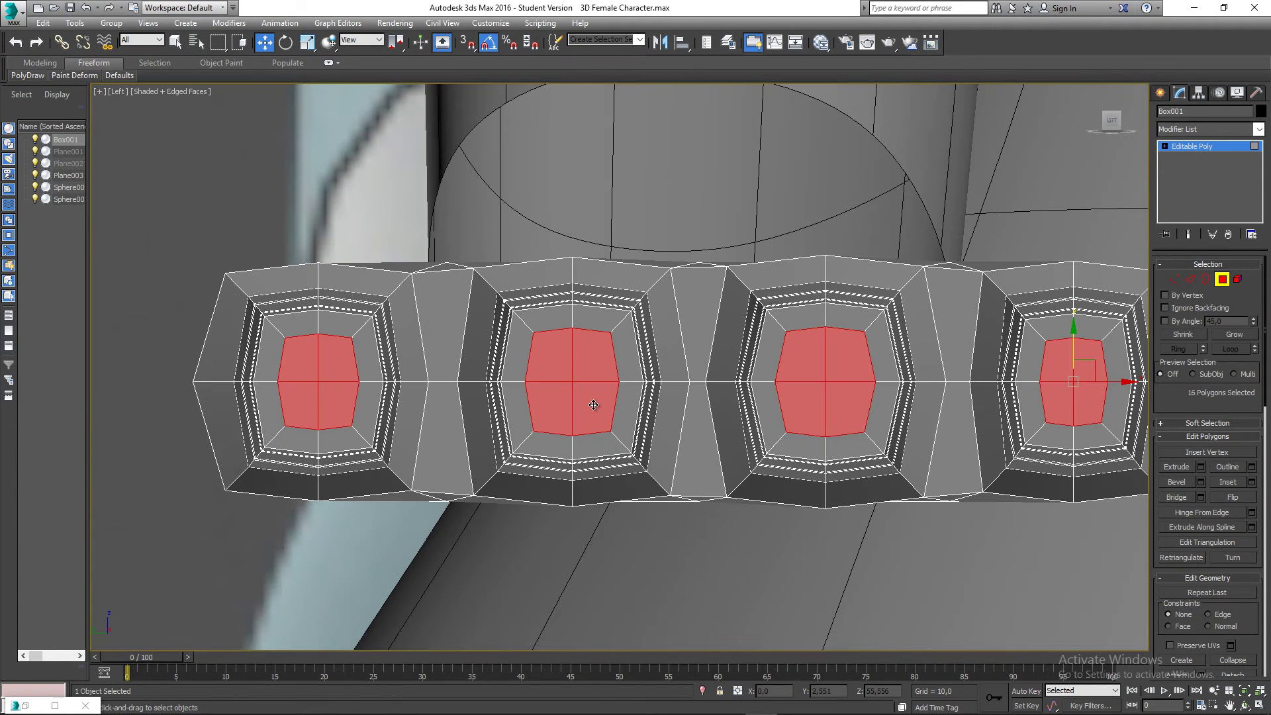
key(f)
scroll(595, 399, down, 8)
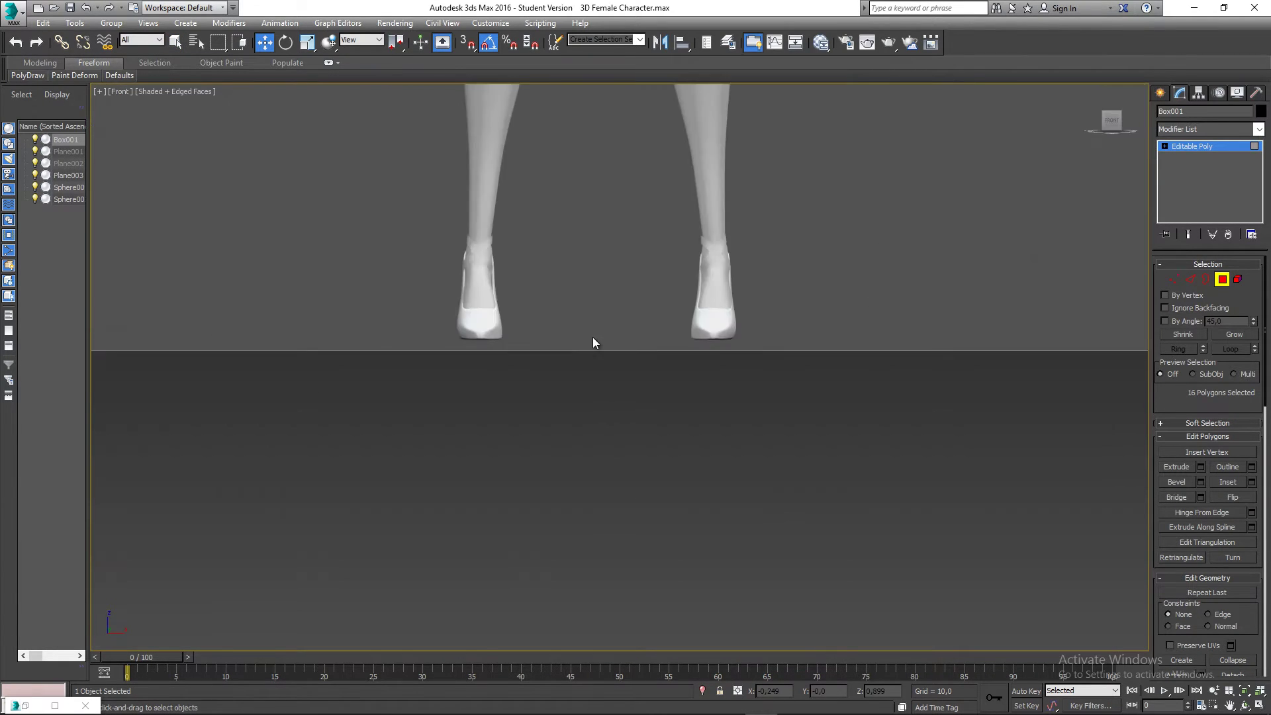
key(z)
scroll(581, 311, down, 5)
scroll(682, 390, up, 4)
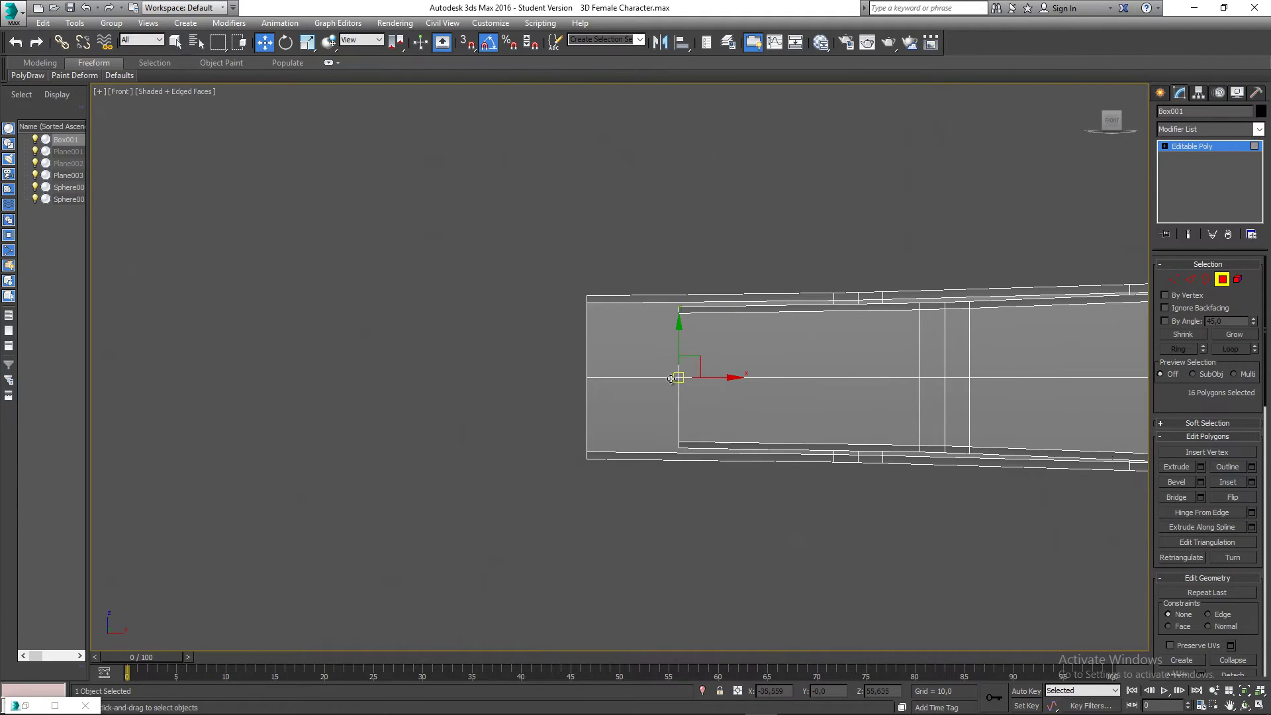
drag(694, 389, 592, 390)
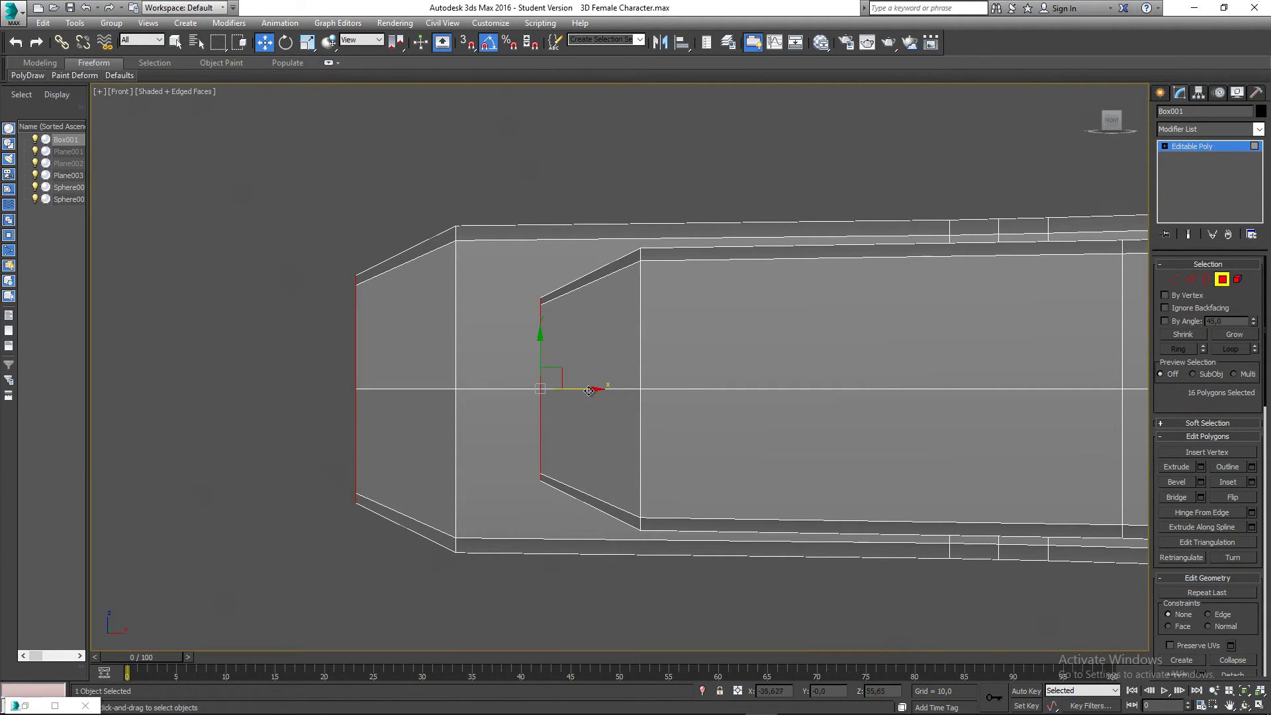
Inset the four fingertips' end polygons a second time by 0.1
key(p)
alt+middle_drag(591, 391, 642, 413)
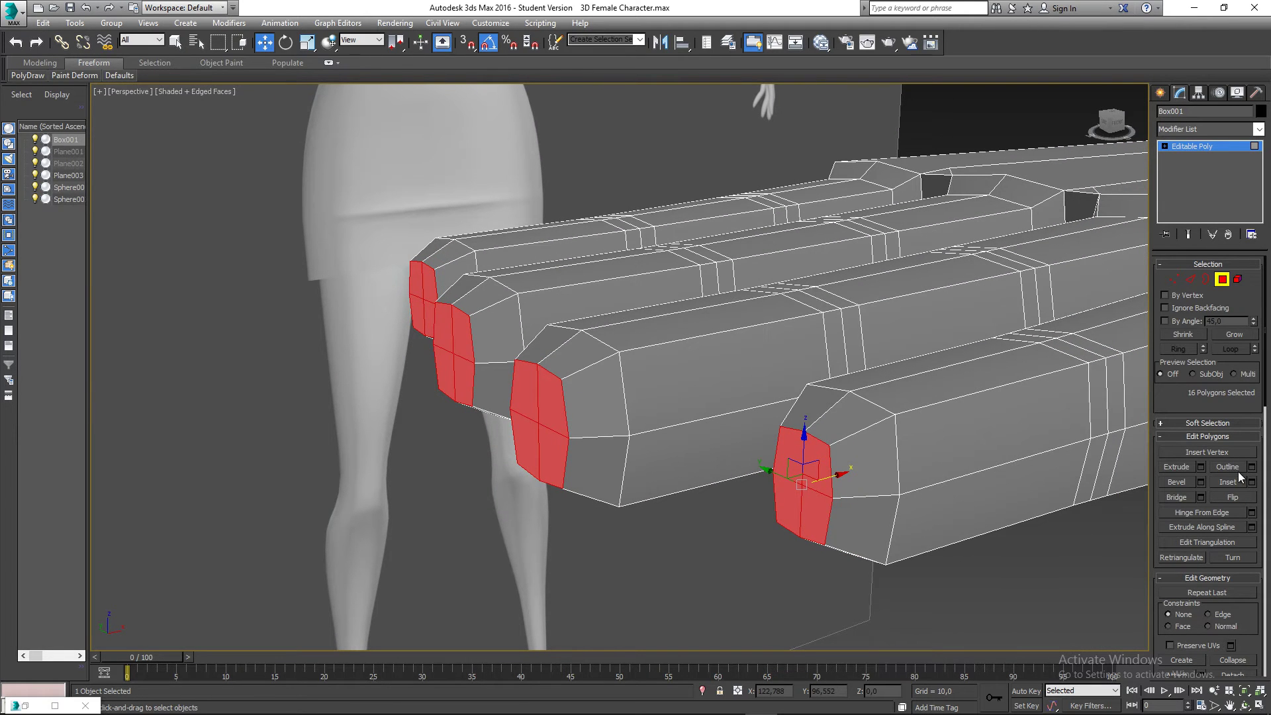
click(1252, 482)
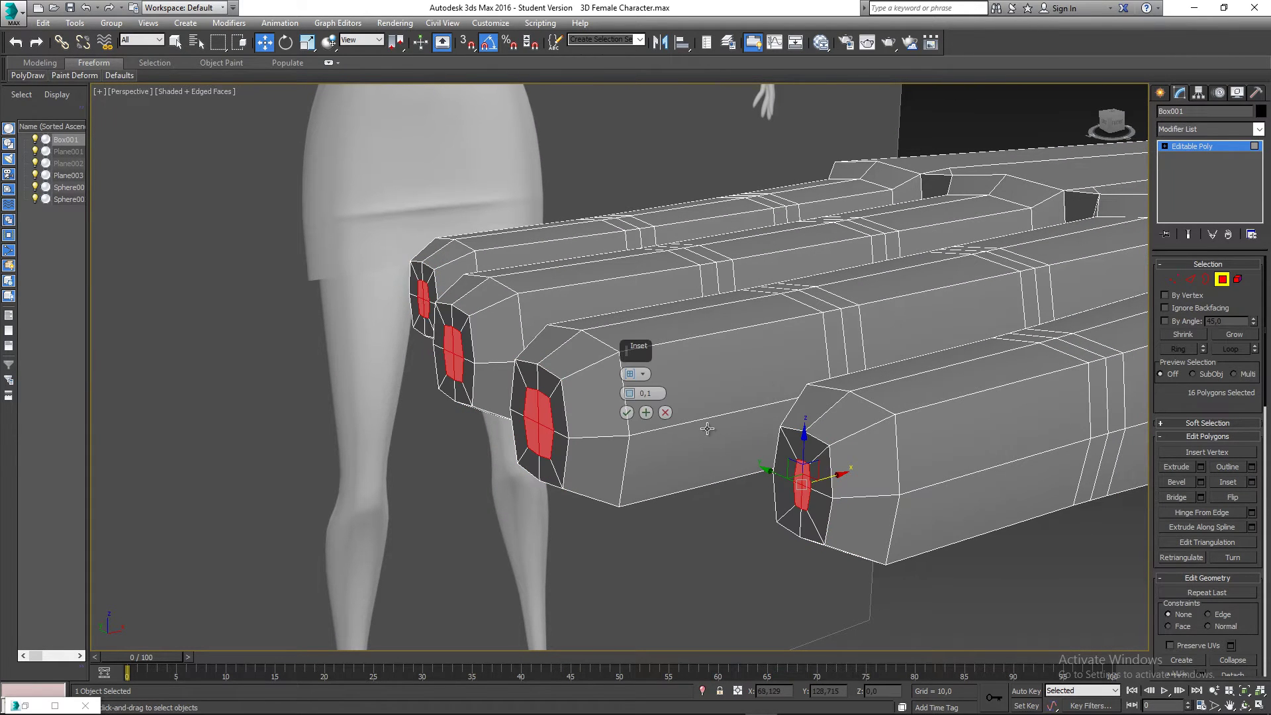
alt+middle_drag(788, 425, 844, 422)
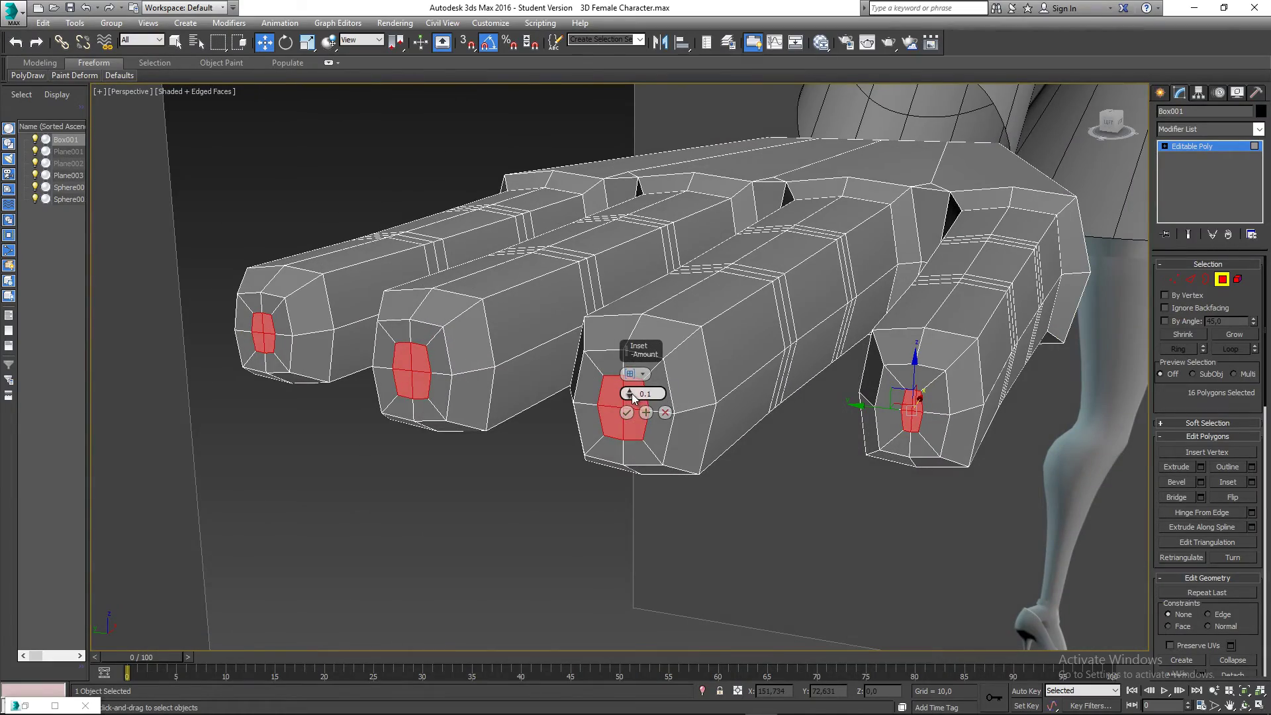
alt+middle_drag(919, 441, 889, 456)
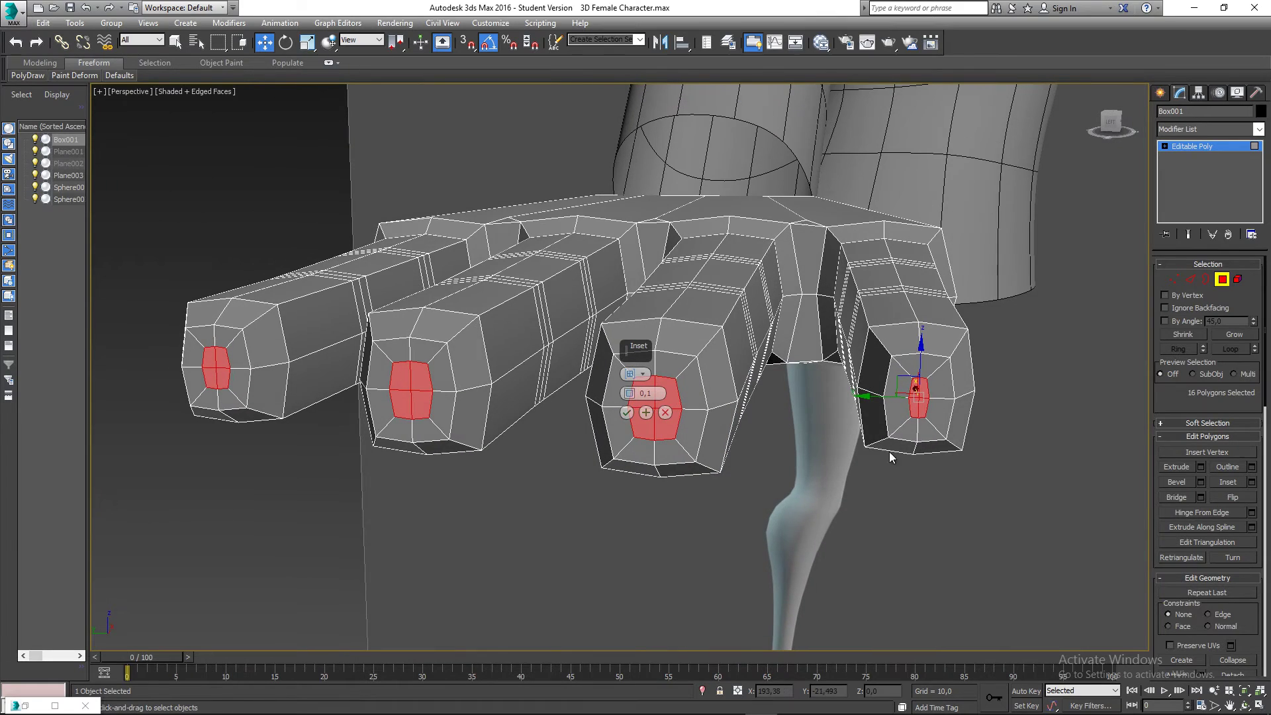
click(626, 412)
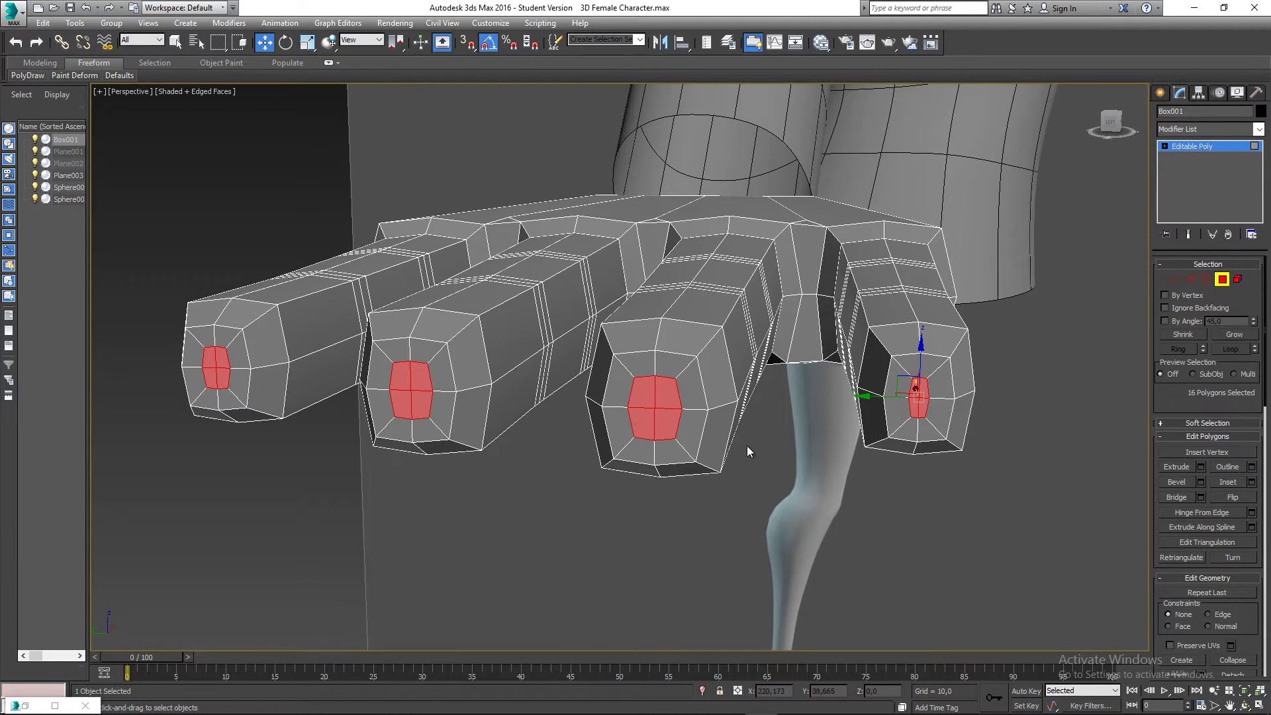
Push the inner fingertip polygons outward and raise them in the Front view to form a second taper
click(1221, 284)
click(1037, 372)
click(925, 371)
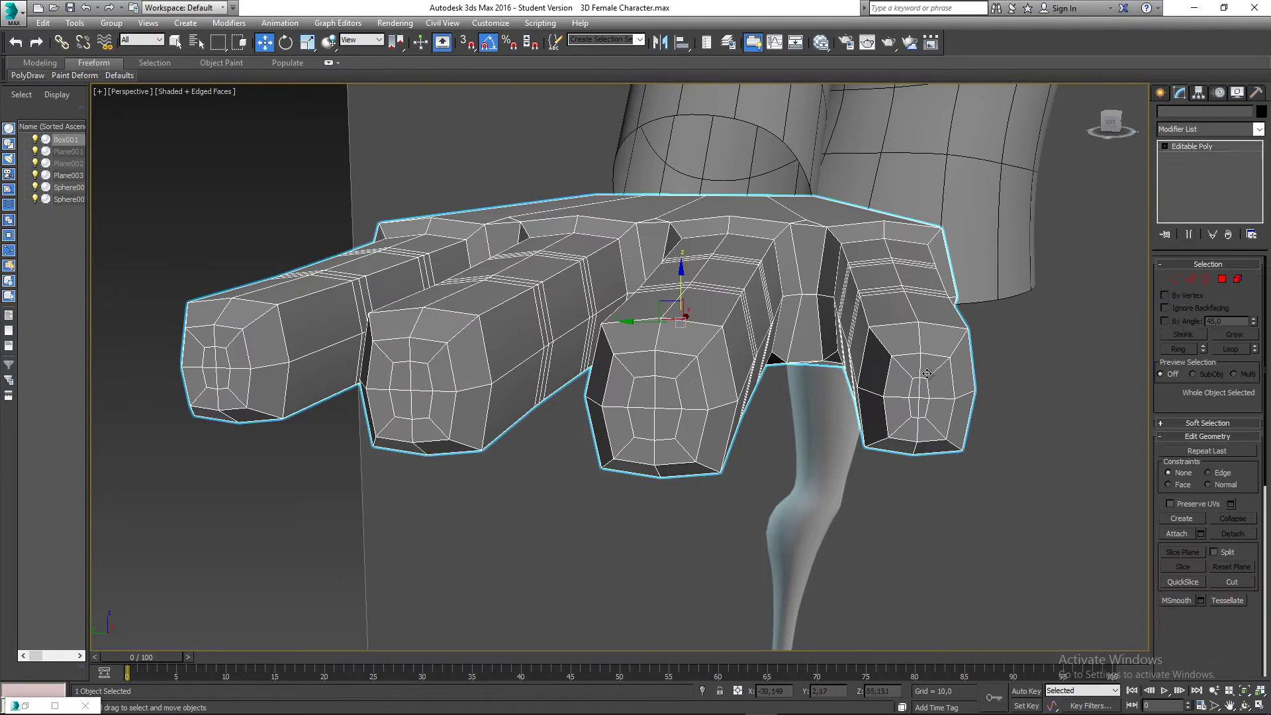
click(1227, 280)
alt+middle_drag(917, 397, 845, 451)
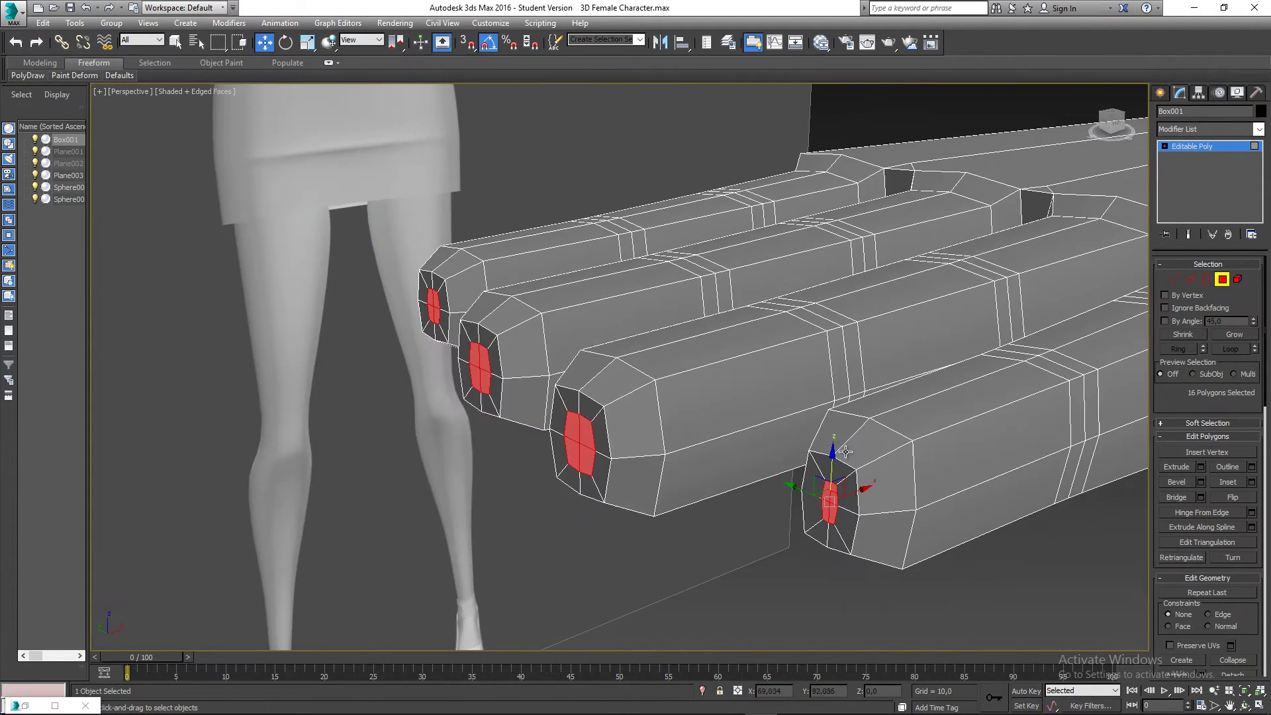
drag(862, 487, 843, 489)
alt+middle_drag(843, 489, 853, 456)
key(l)
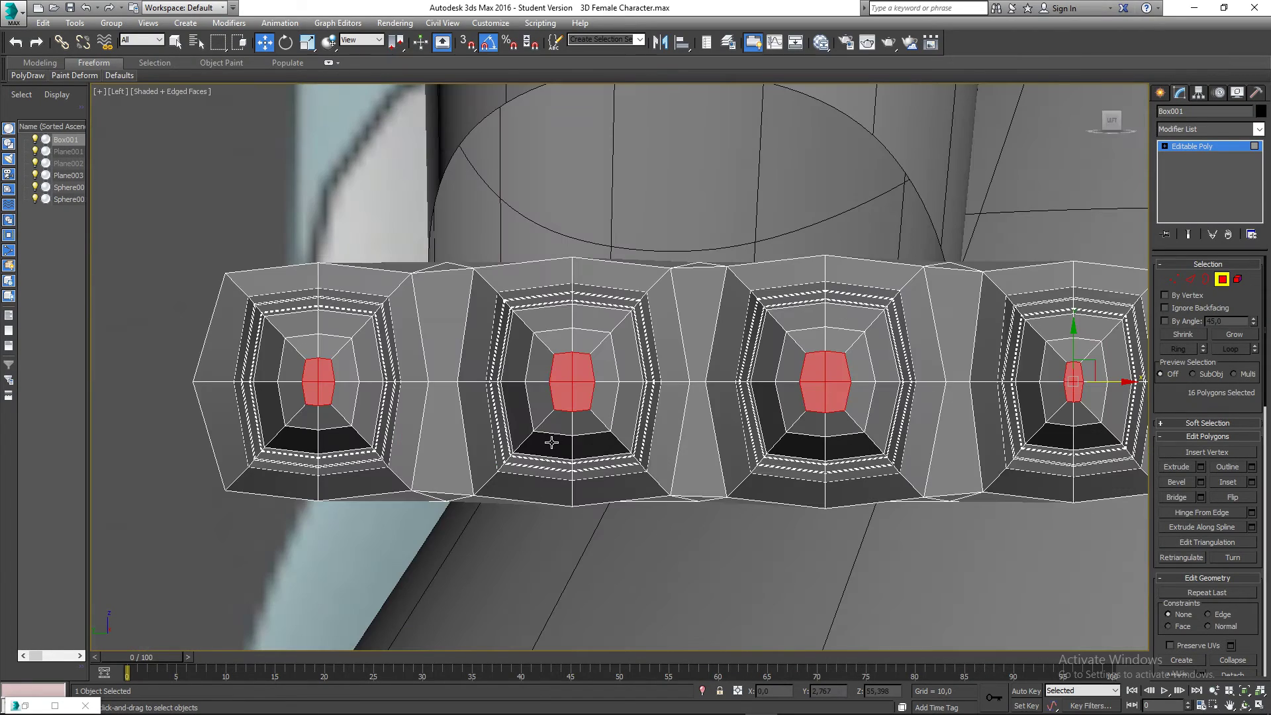
key(f)
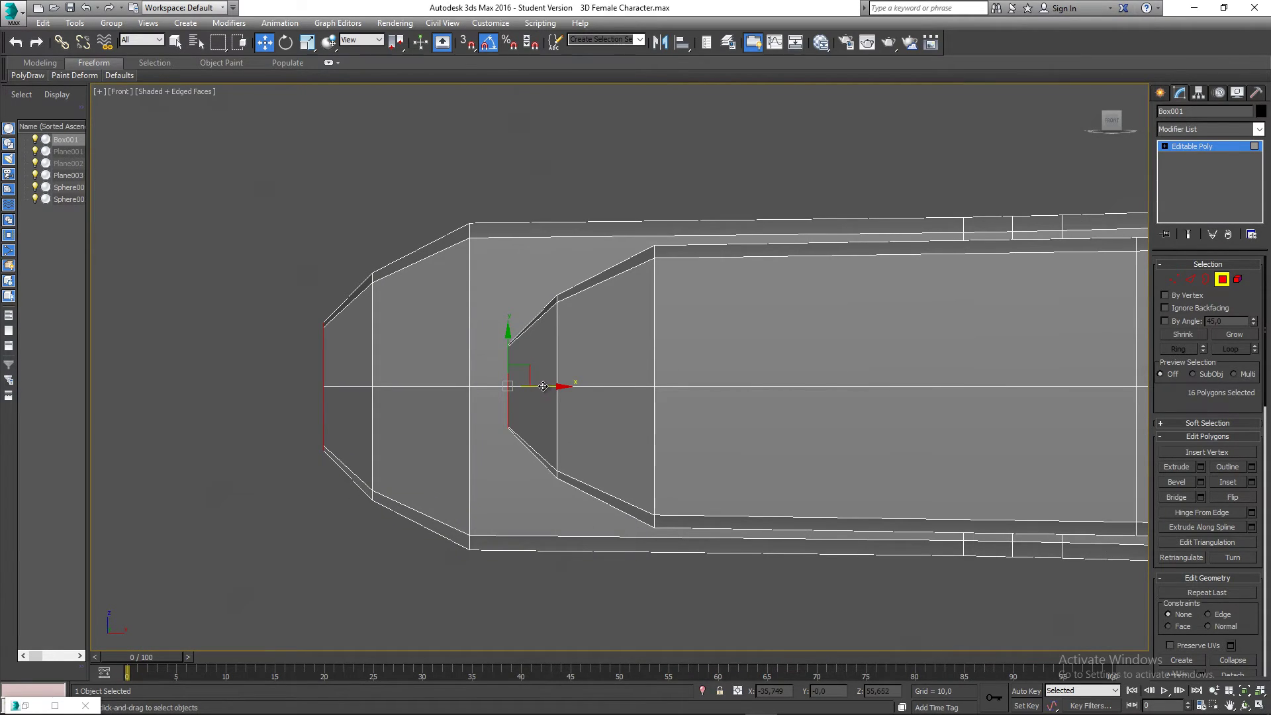
drag(543, 386, 493, 297)
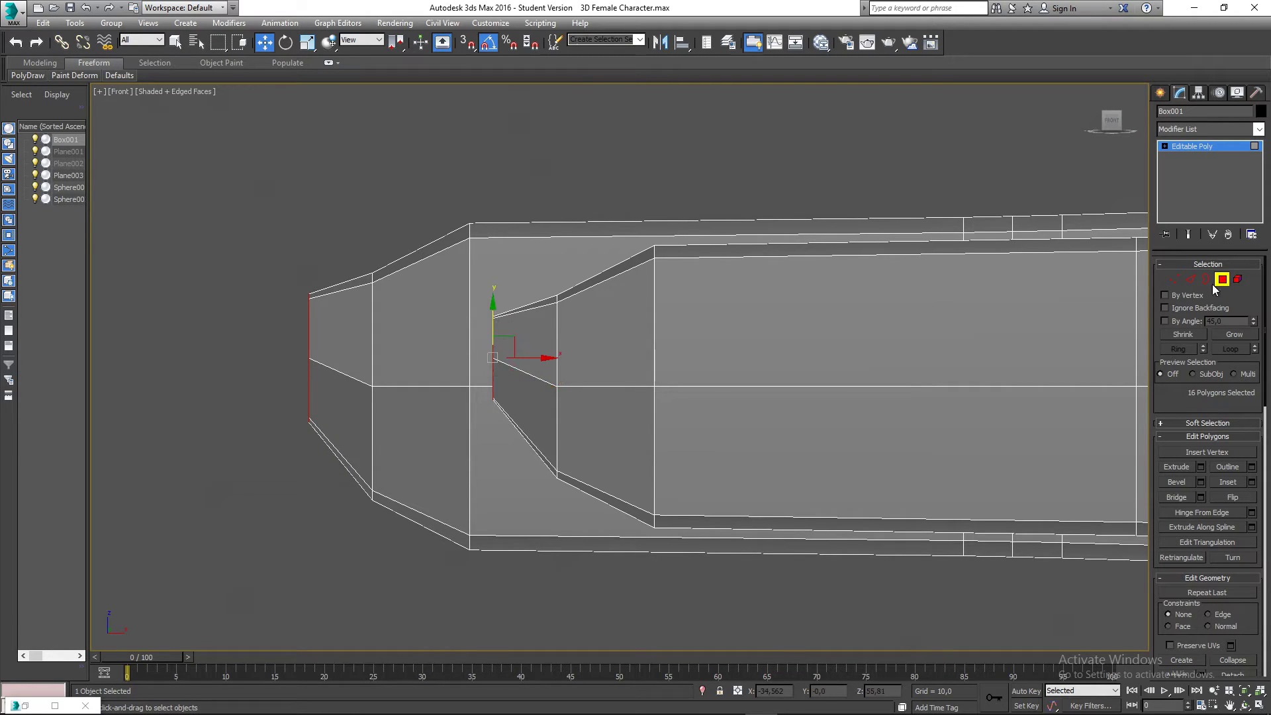
Select the ring of sloped polygons behind the tip on all four fingers
click(614, 327)
ctrl+click(610, 411)
ctrl+click(403, 343)
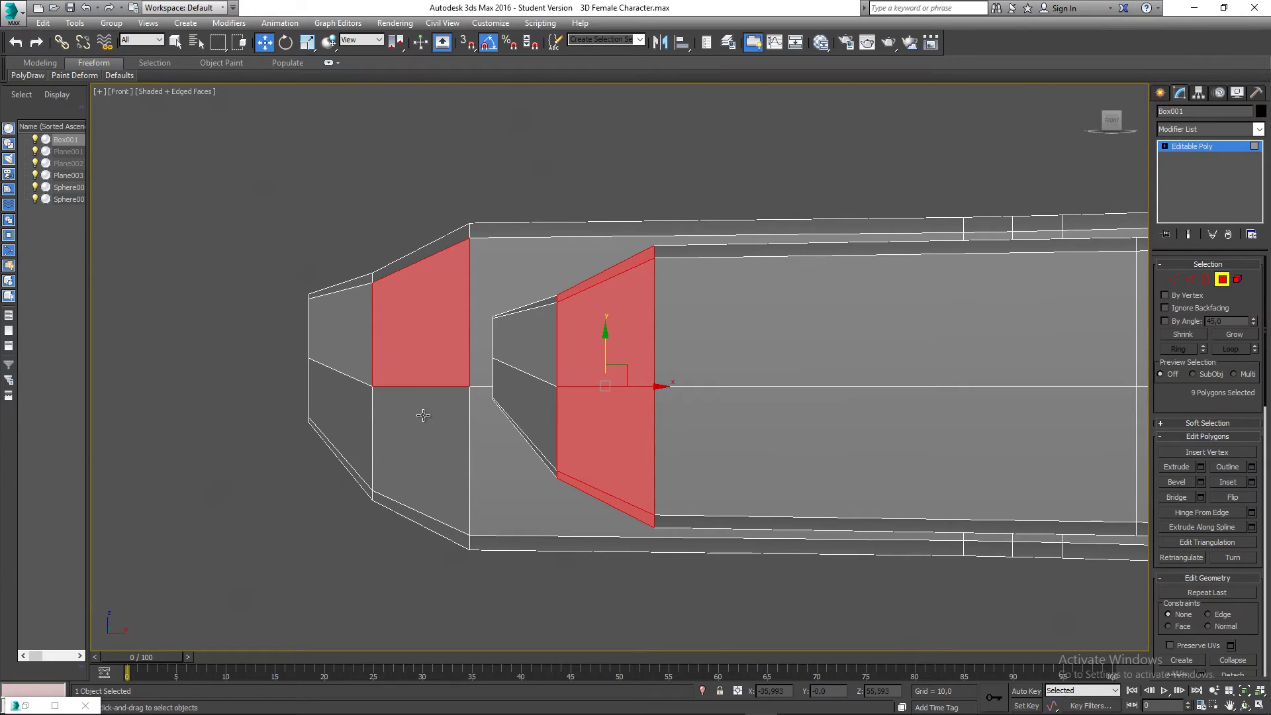
ctrl+click(424, 415)
alt+middle_drag(490, 406, 513, 357)
ctrl+click(461, 208)
ctrl+click(467, 245)
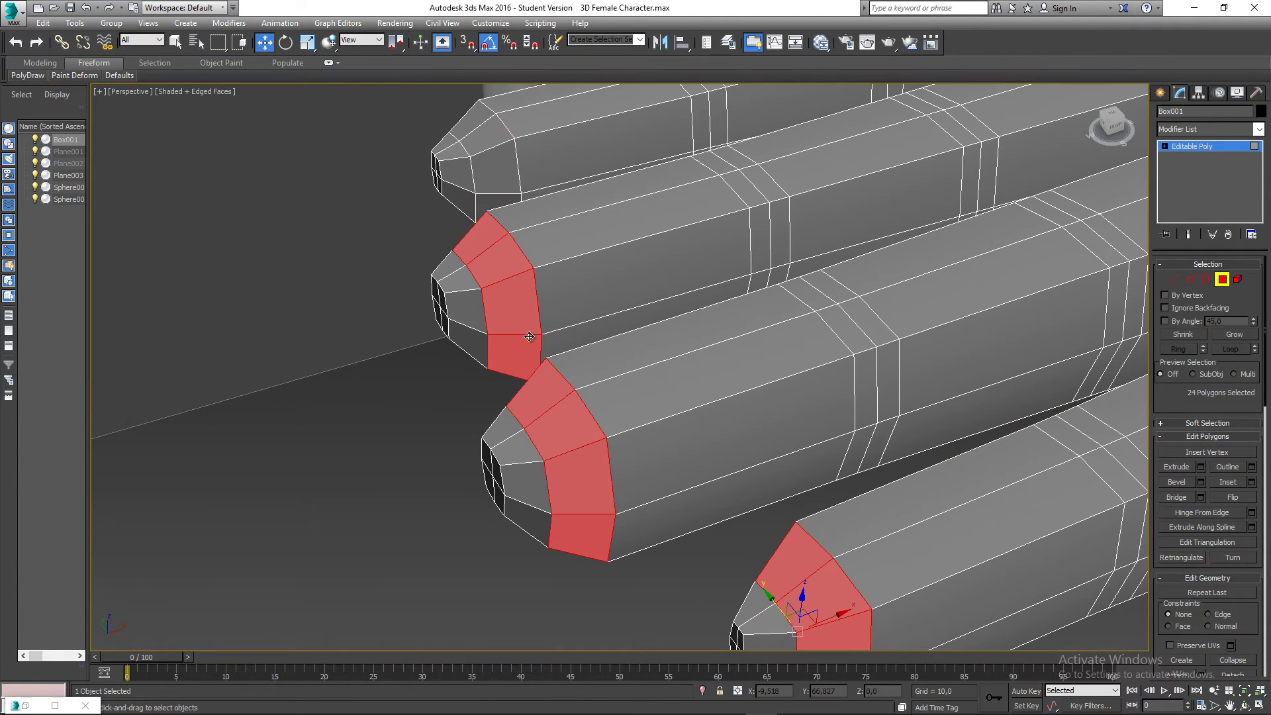
ctrl+click(496, 171)
ctrl+click(481, 135)
middle_drag(577, 333, 554, 294)
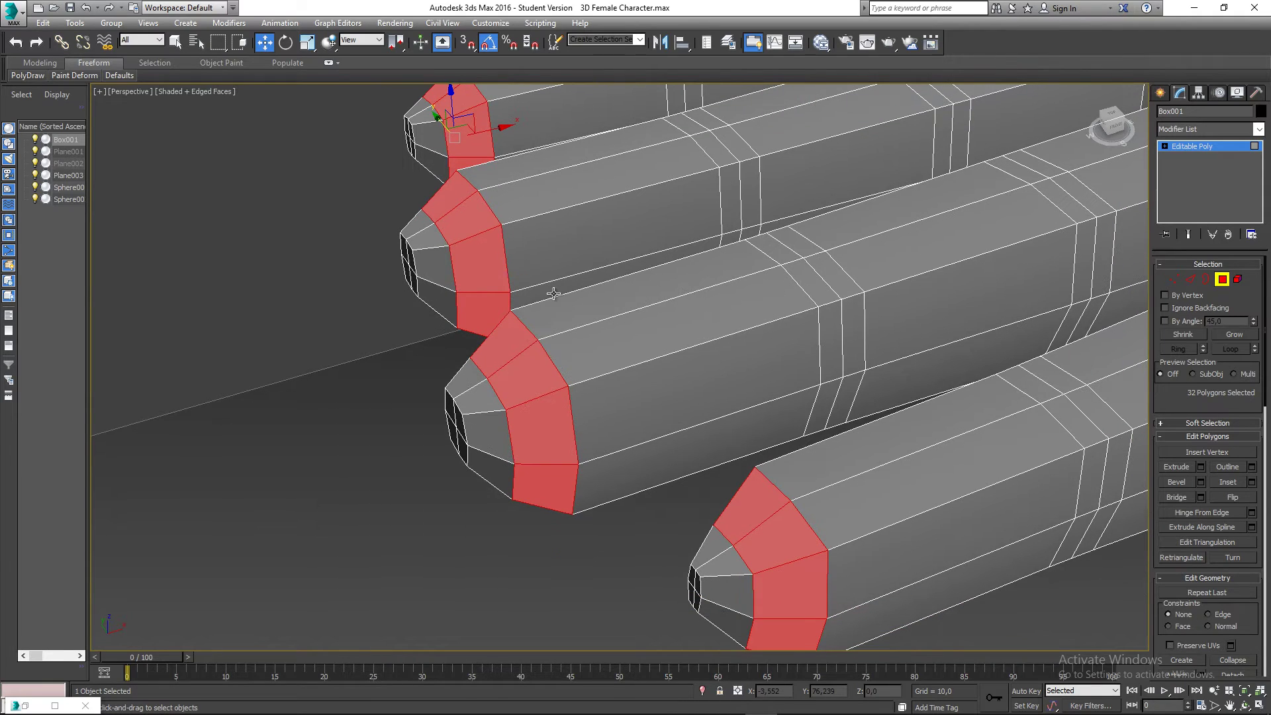
Try to raise the selected polygon rings slightly in the Front view
key(f)
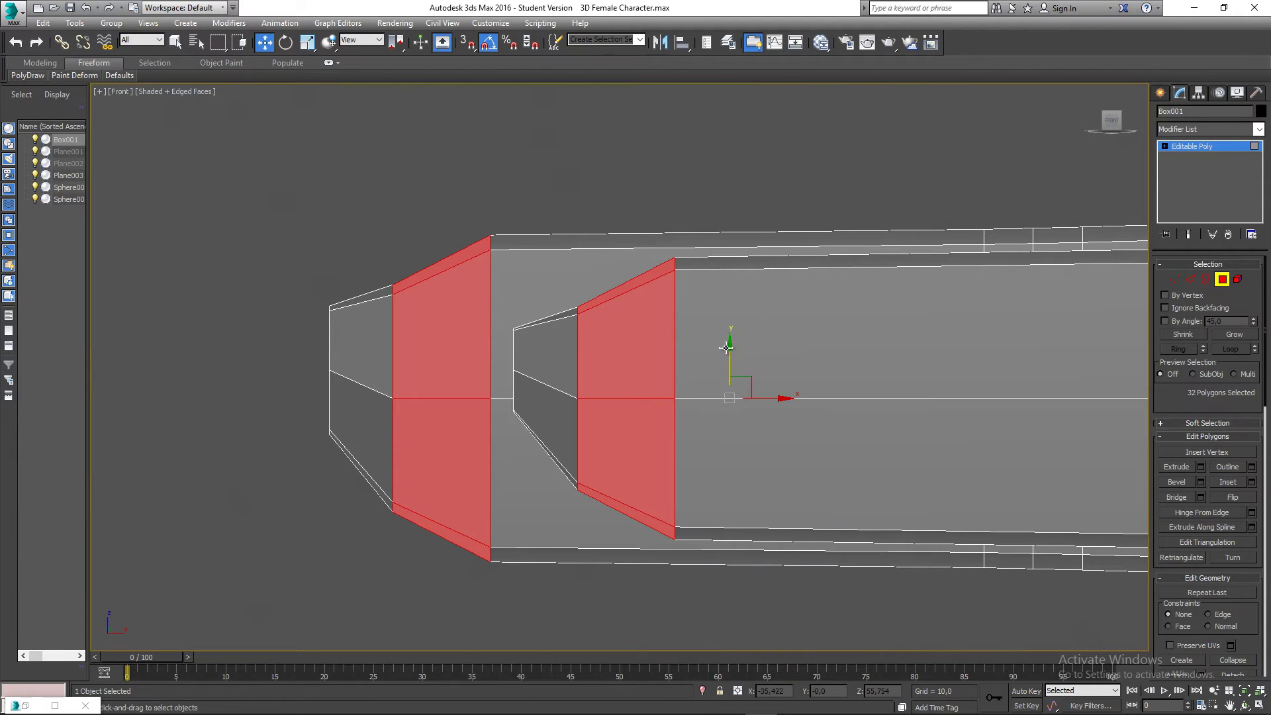
drag(729, 352, 729, 346)
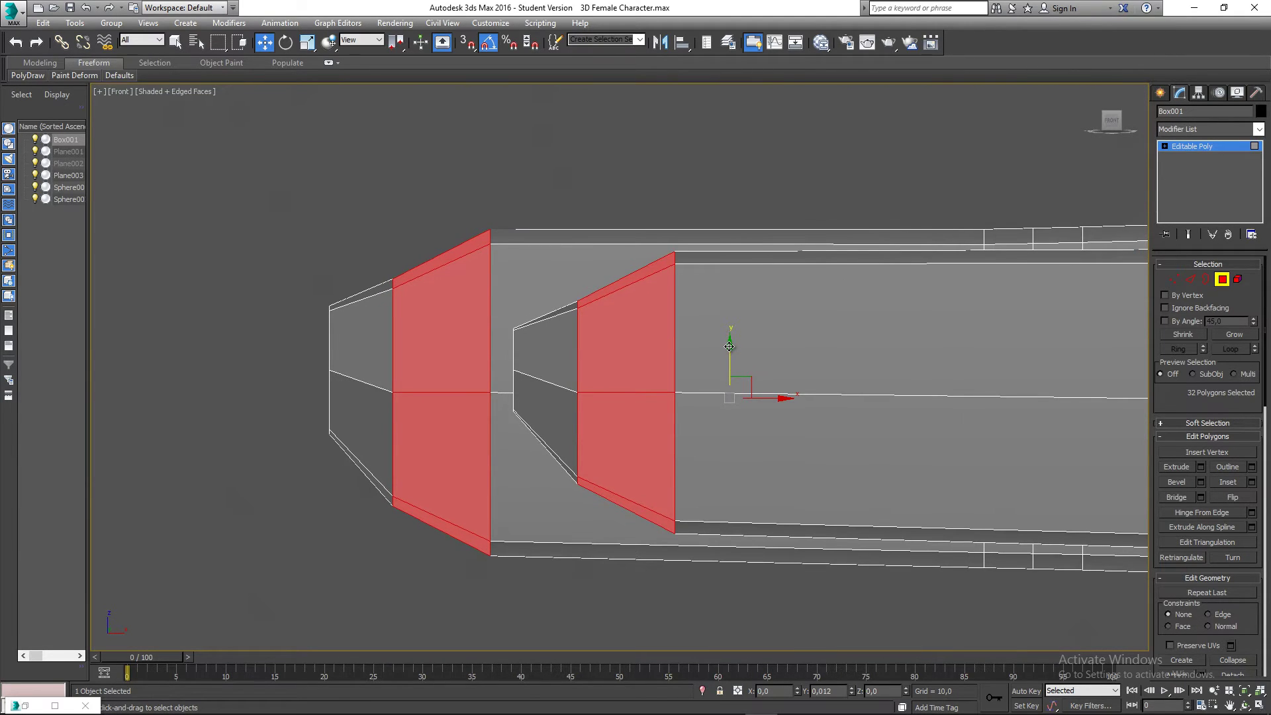
right_click(729, 346)
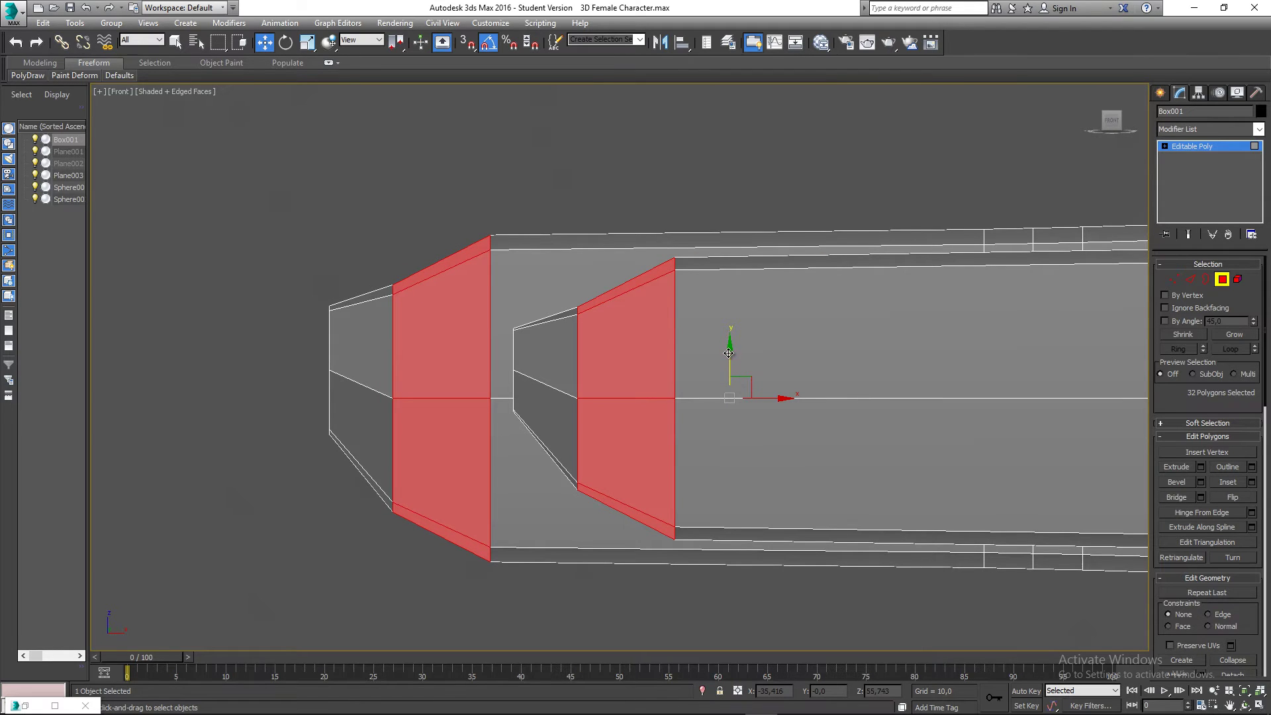
middle_drag(660, 363, 644, 366)
scroll(644, 366, down, 5)
Undo the ring selection, the last fingertip moves and the second inset, leaving the end polygons selected
key(p)
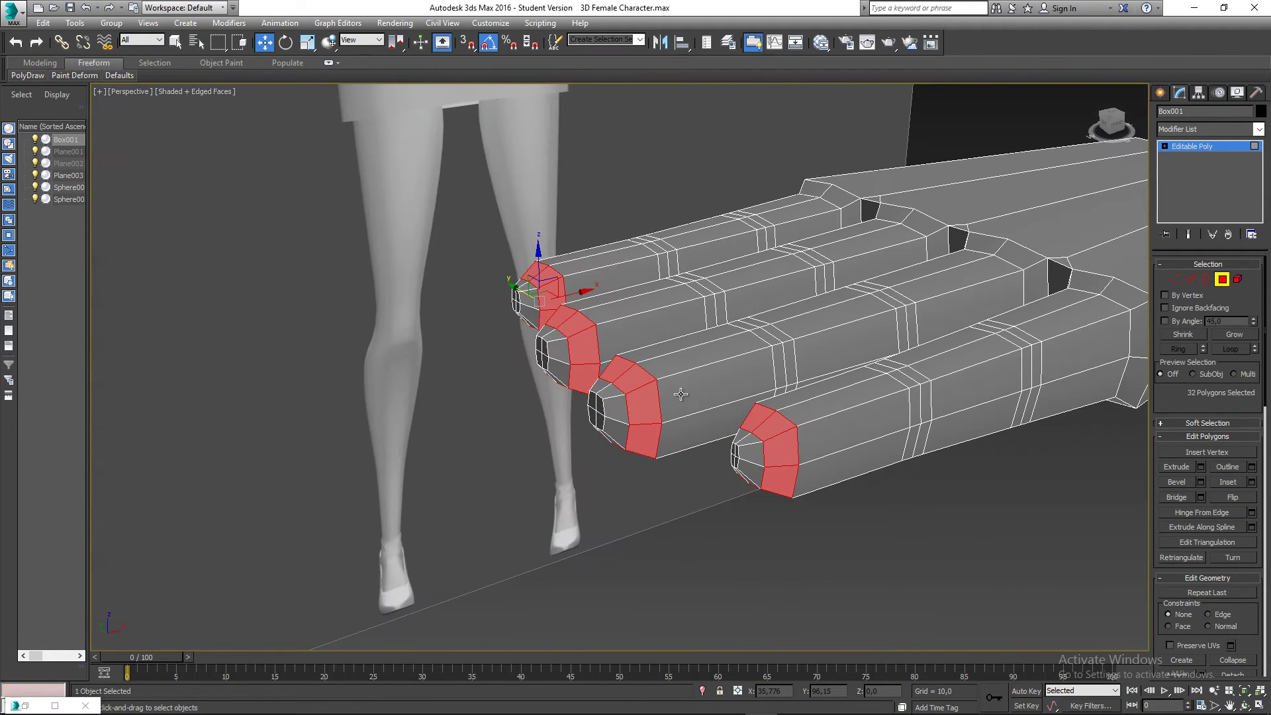
click(673, 464)
middle_drag(674, 464, 666, 458)
key(ctrl+z)
key(ctrl+z)
key(ctrl+z)
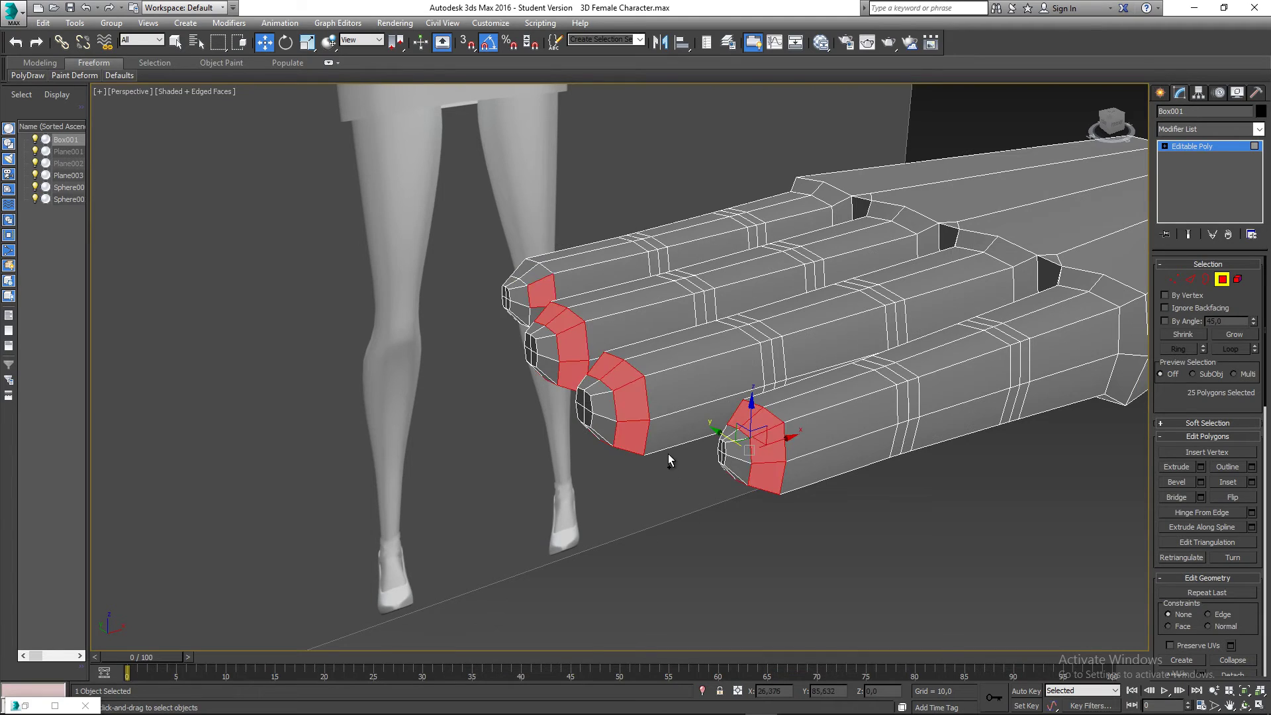
key(ctrl+z)
key(ctrl+z)
key(ctrl+z)
key(ctrl+z)
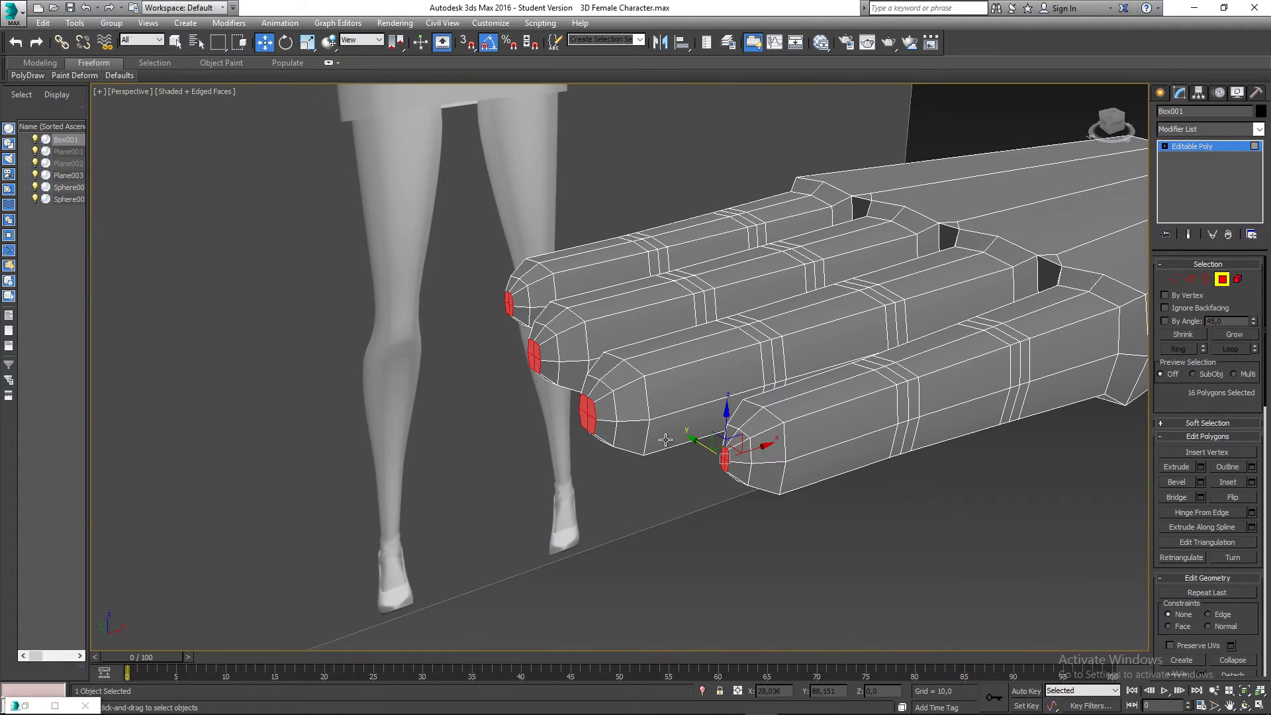
key(ctrl+z)
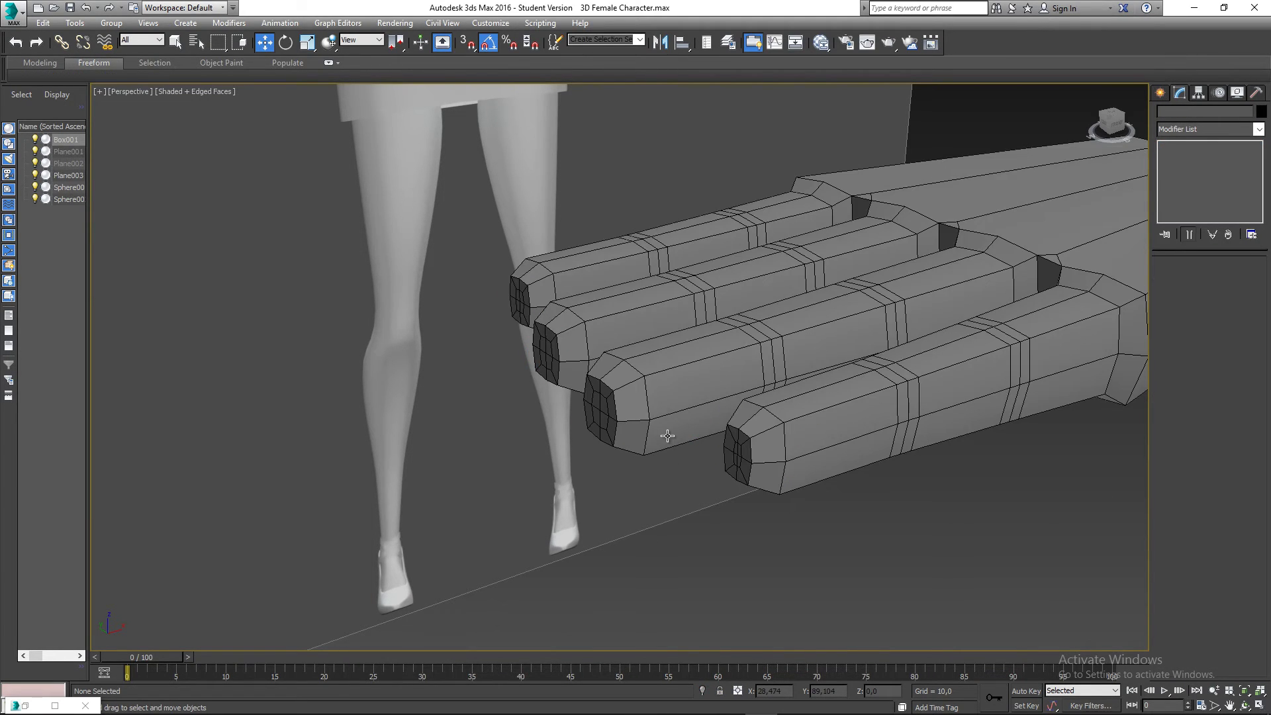
middle_drag(668, 435, 582, 426)
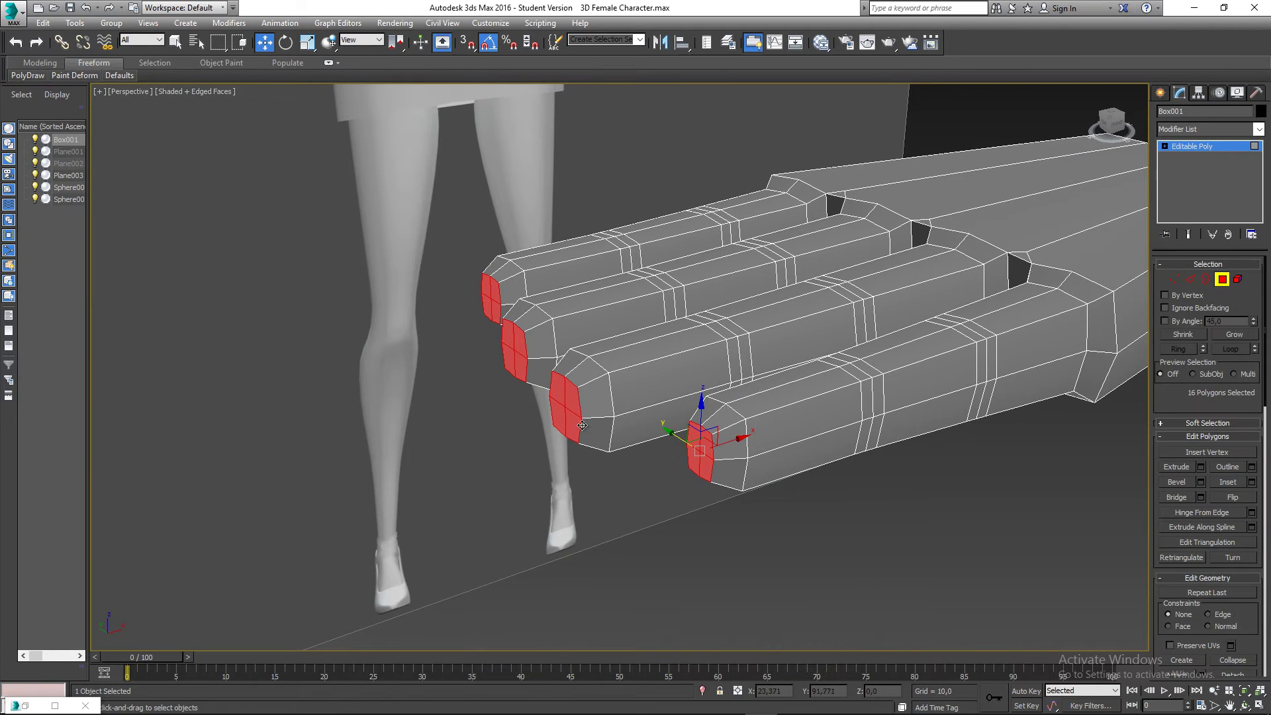
Move the fingertip end polygons slightly outward and raise them in the Front view
key(l)
key(f)
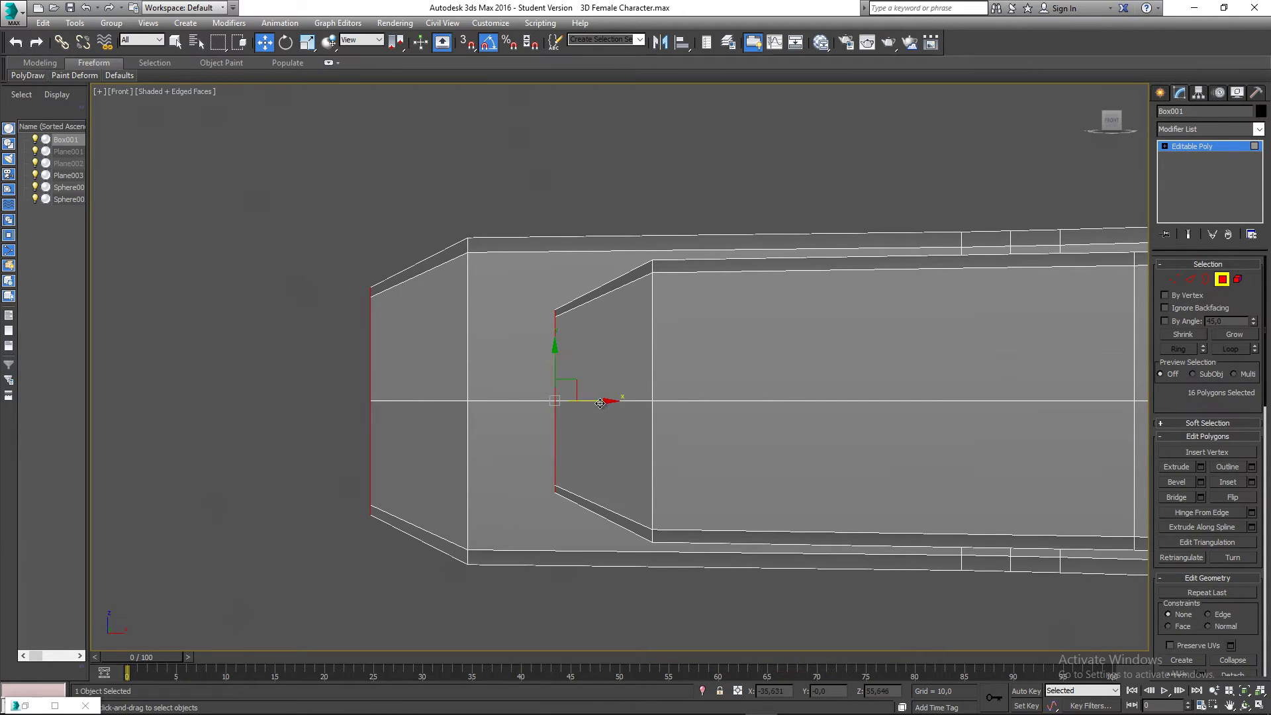
drag(599, 403, 595, 403)
drag(554, 356, 552, 333)
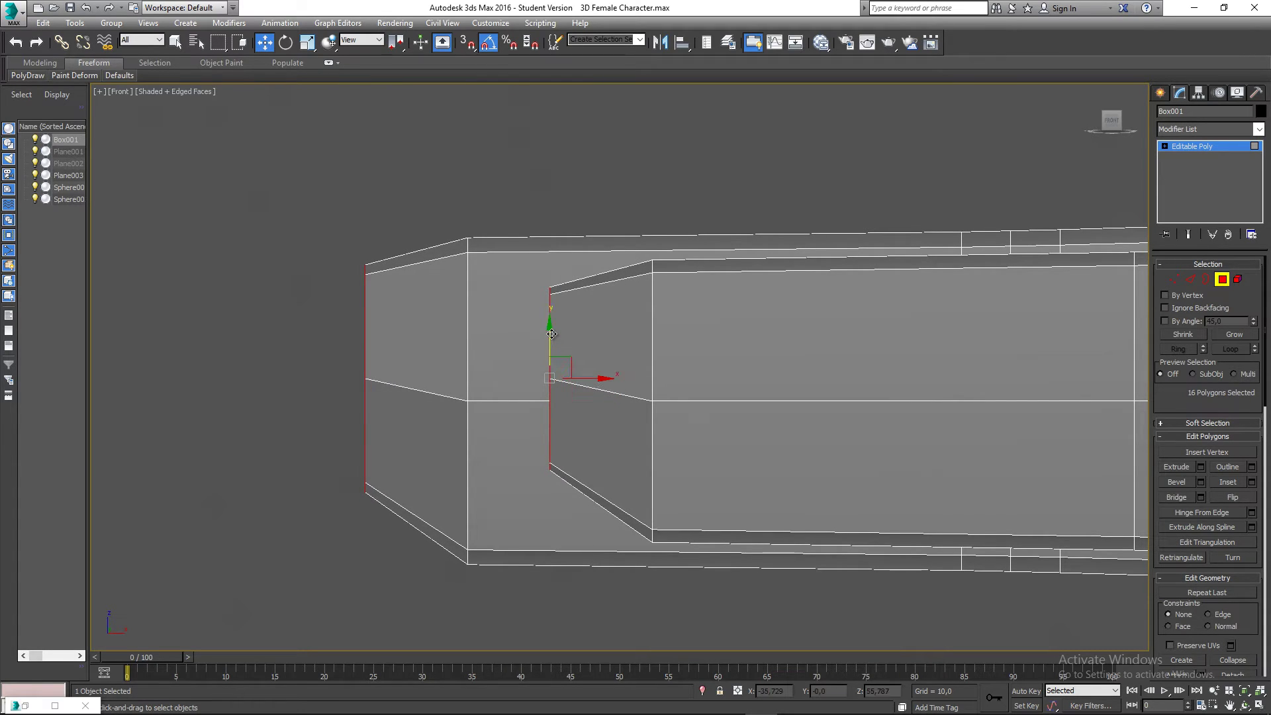
Inset the raised fingertip end polygons again, then move the new inner faces outward and slightly up
click(1251, 488)
click(632, 410)
drag(586, 377, 546, 366)
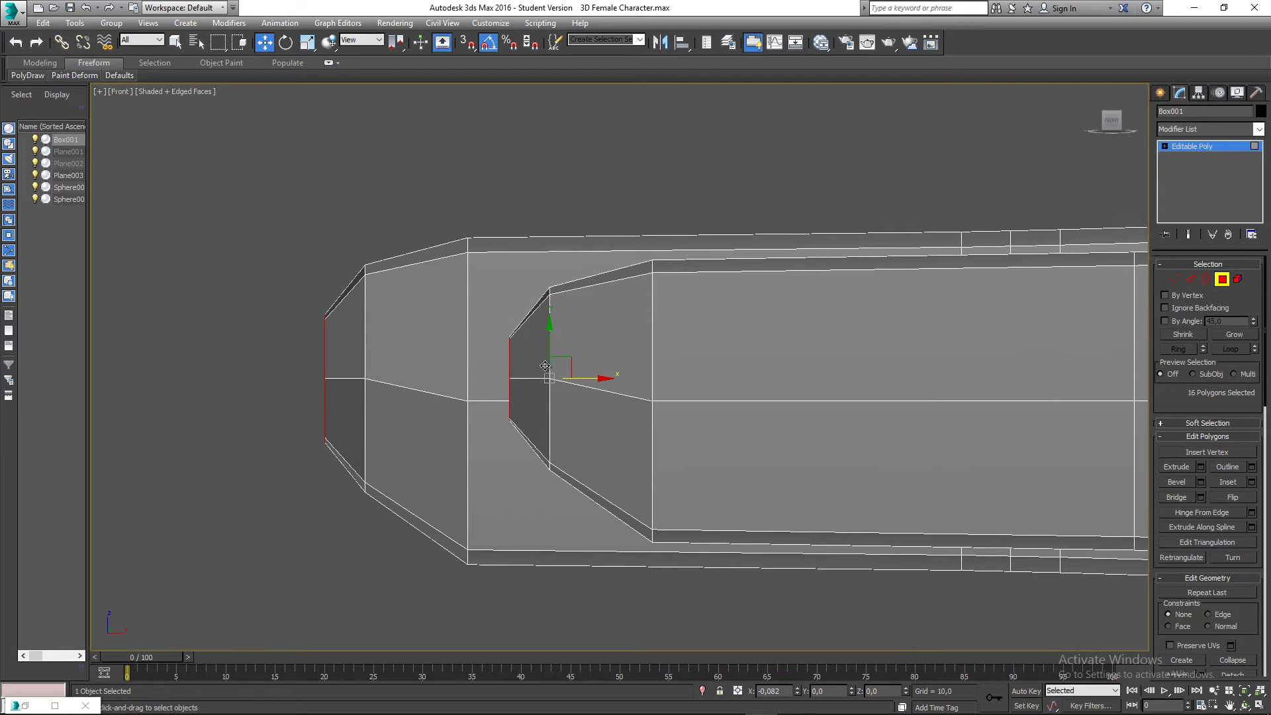
drag(545, 367, 492, 326)
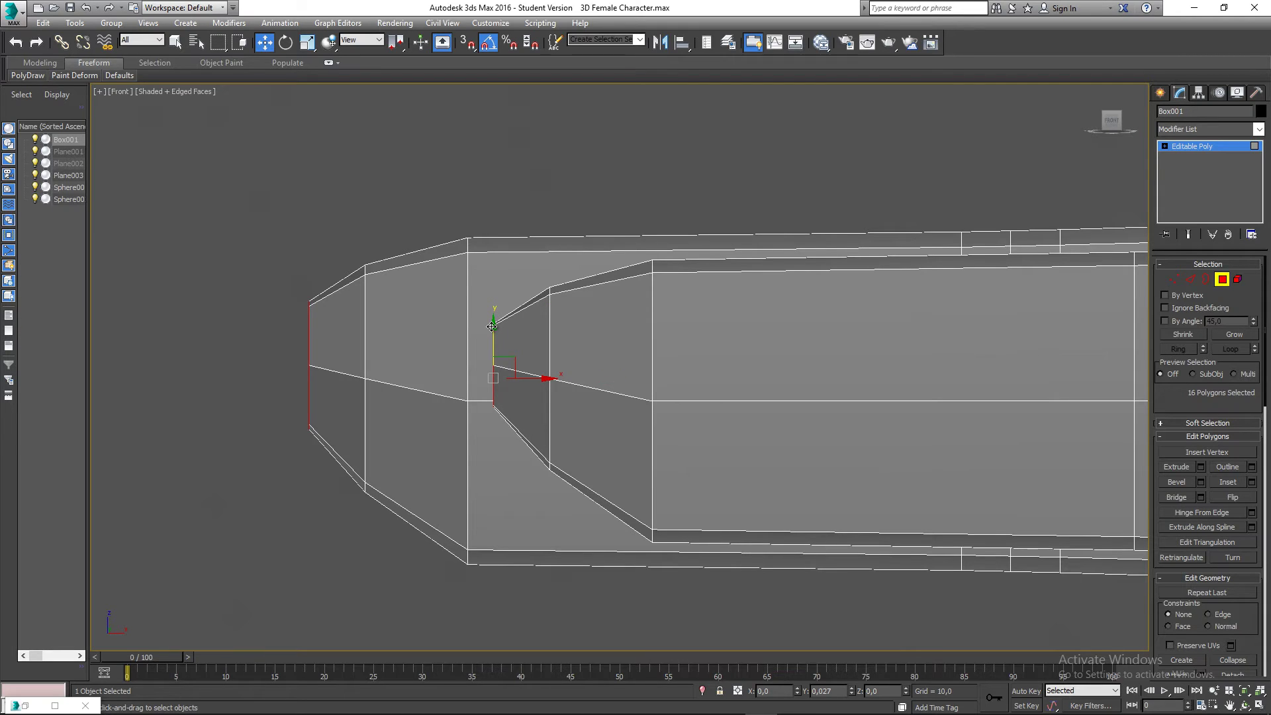
Select the two upper edges of the small end faces on all four fingertips
scroll(492, 326, down, 5)
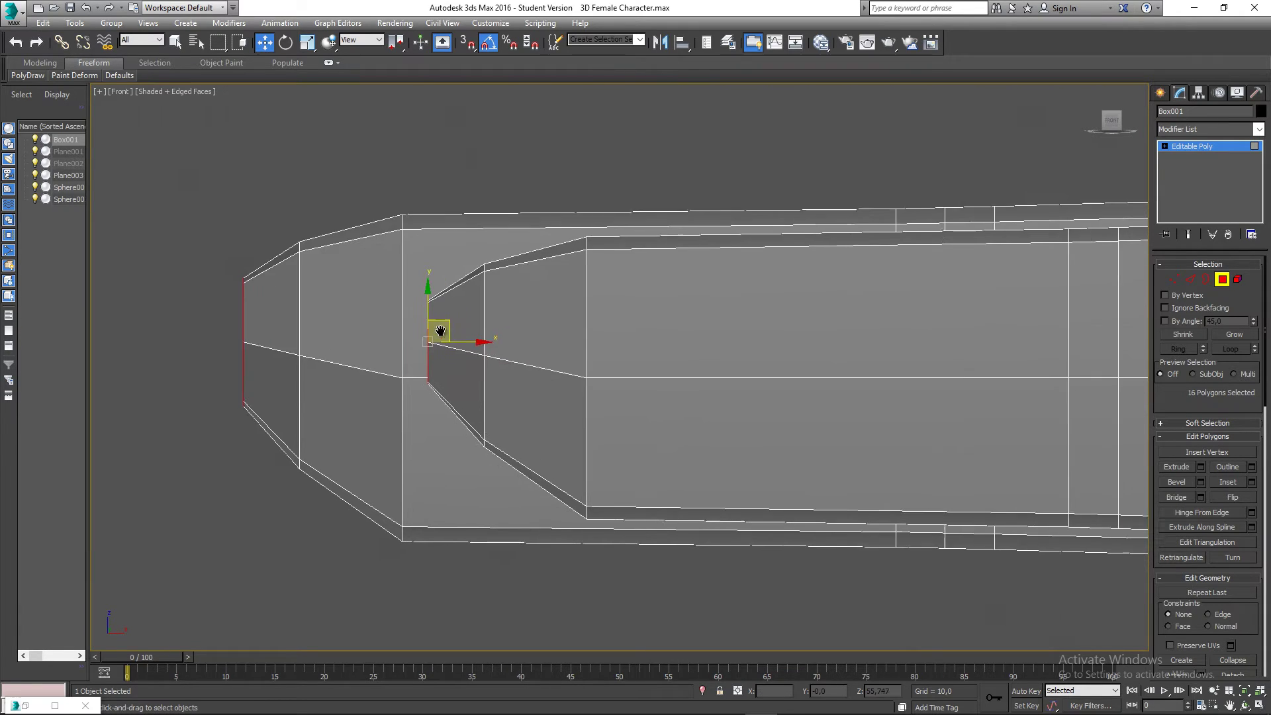
key(p)
alt+middle_drag(452, 332, 704, 367)
scroll(522, 374, up, 2)
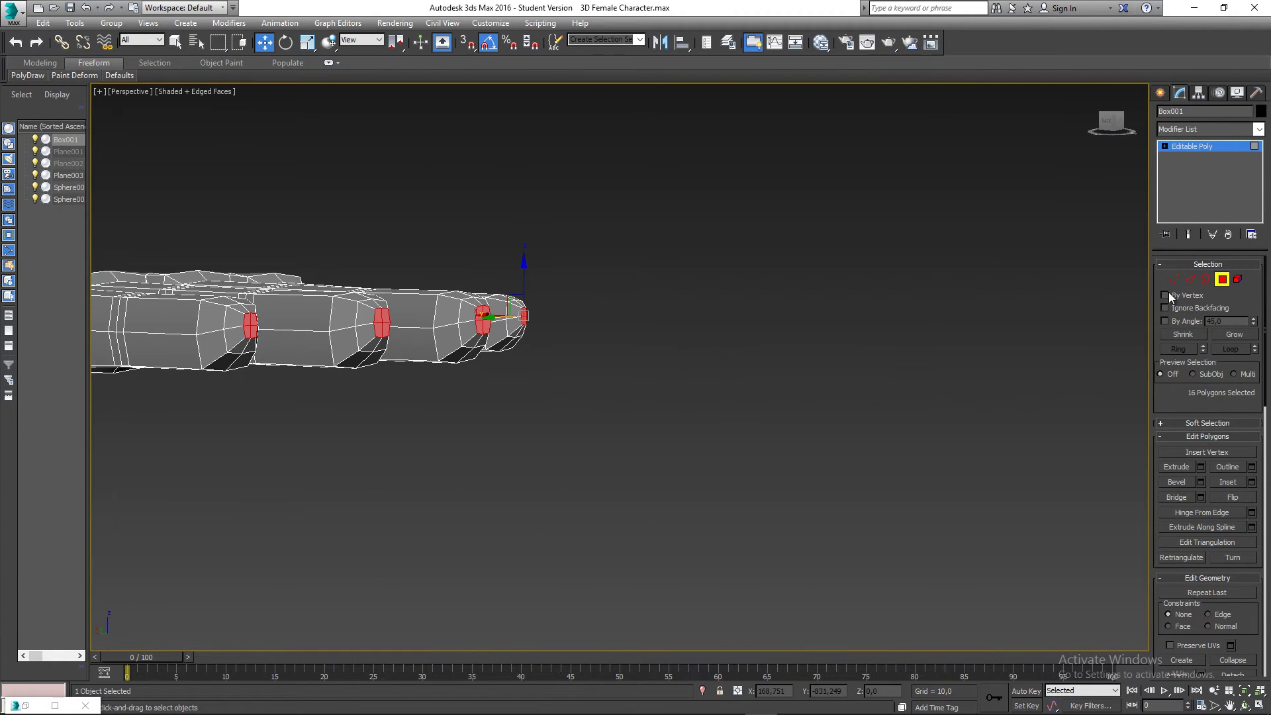
click(1174, 279)
scroll(332, 339, up, 2)
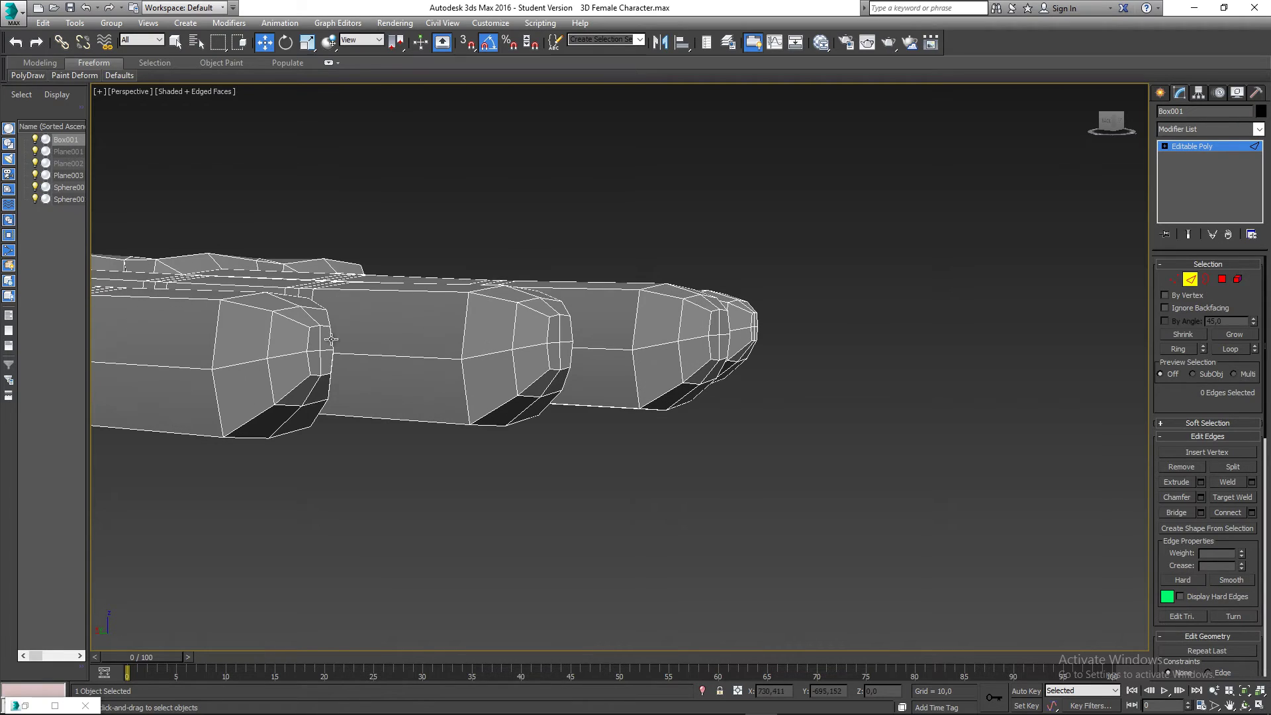
click(314, 324)
scroll(324, 324, up, 3)
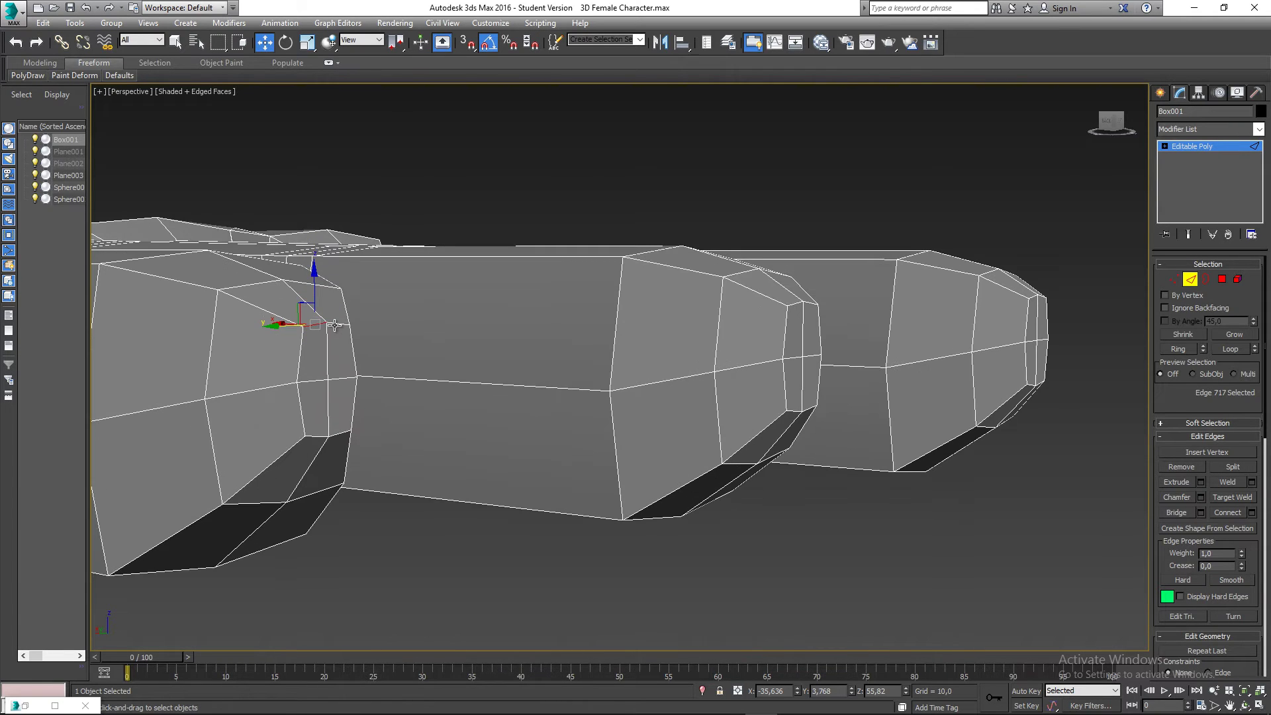
key(q)
ctrl+click(334, 325)
alt+middle_drag(752, 390, 662, 420)
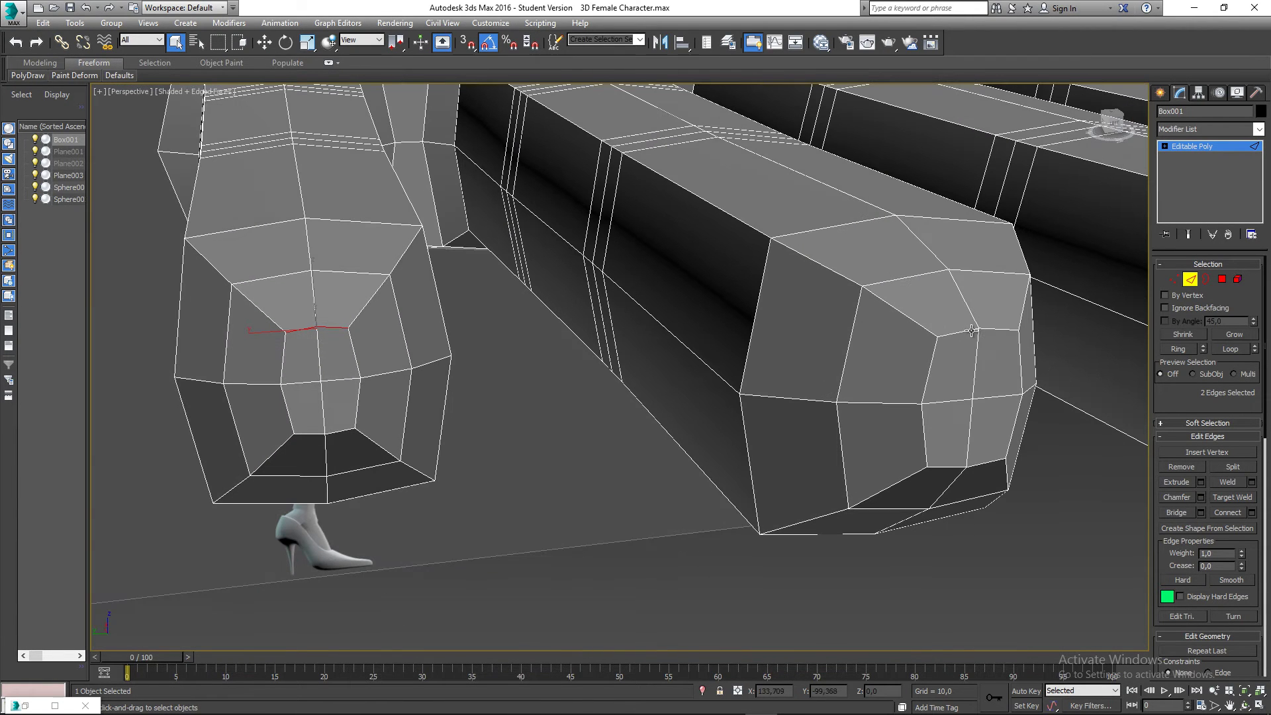
middle_drag(1004, 336, 933, 389)
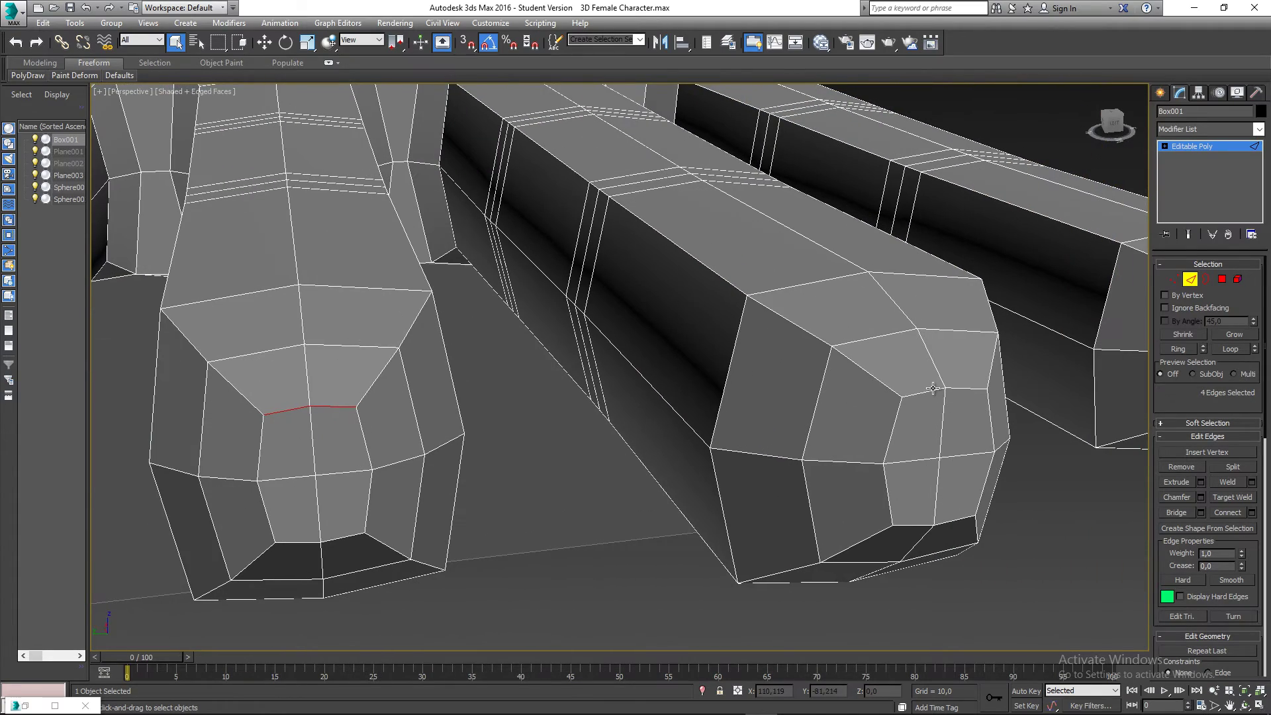
alt+middle_drag(1027, 399, 697, 377)
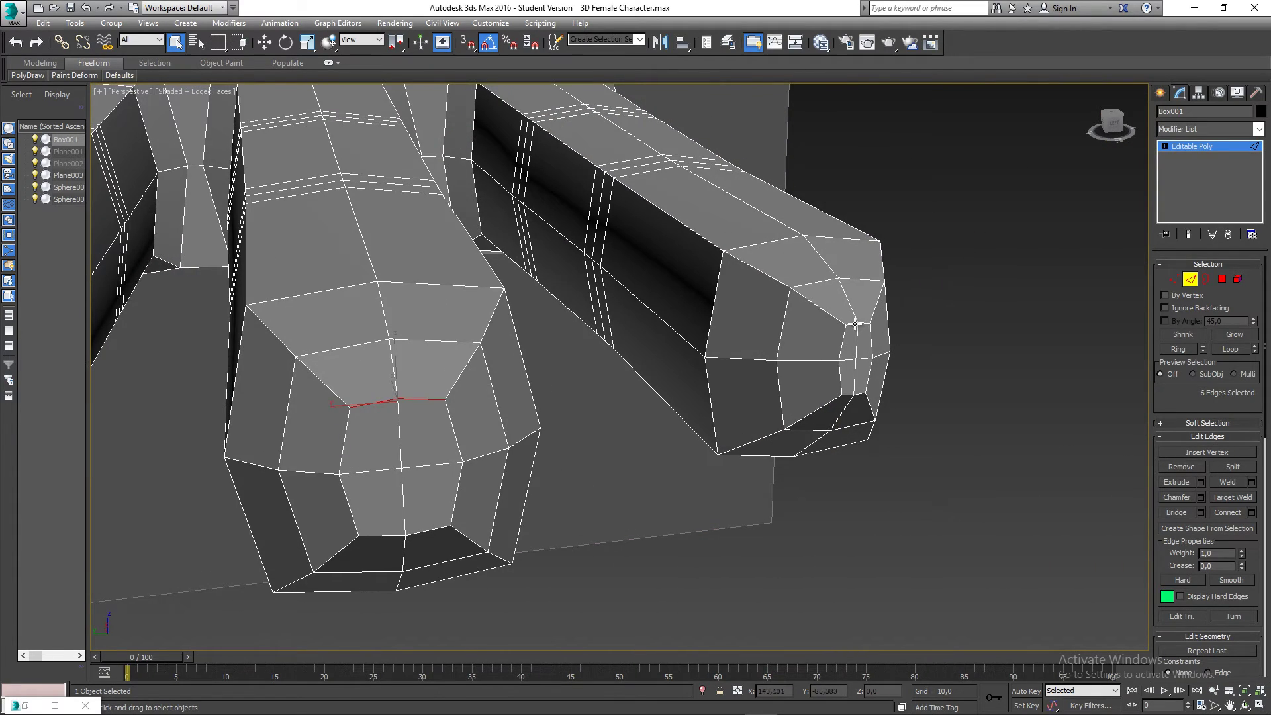
scroll(855, 325, up, 2)
alt+middle_drag(871, 325, 888, 361)
Raise the selected upper fingertip edges slightly in the Front view, then clear the edge selection
key(f)
middle_drag(465, 291, 554, 311)
scroll(553, 310, up, 4)
key(w)
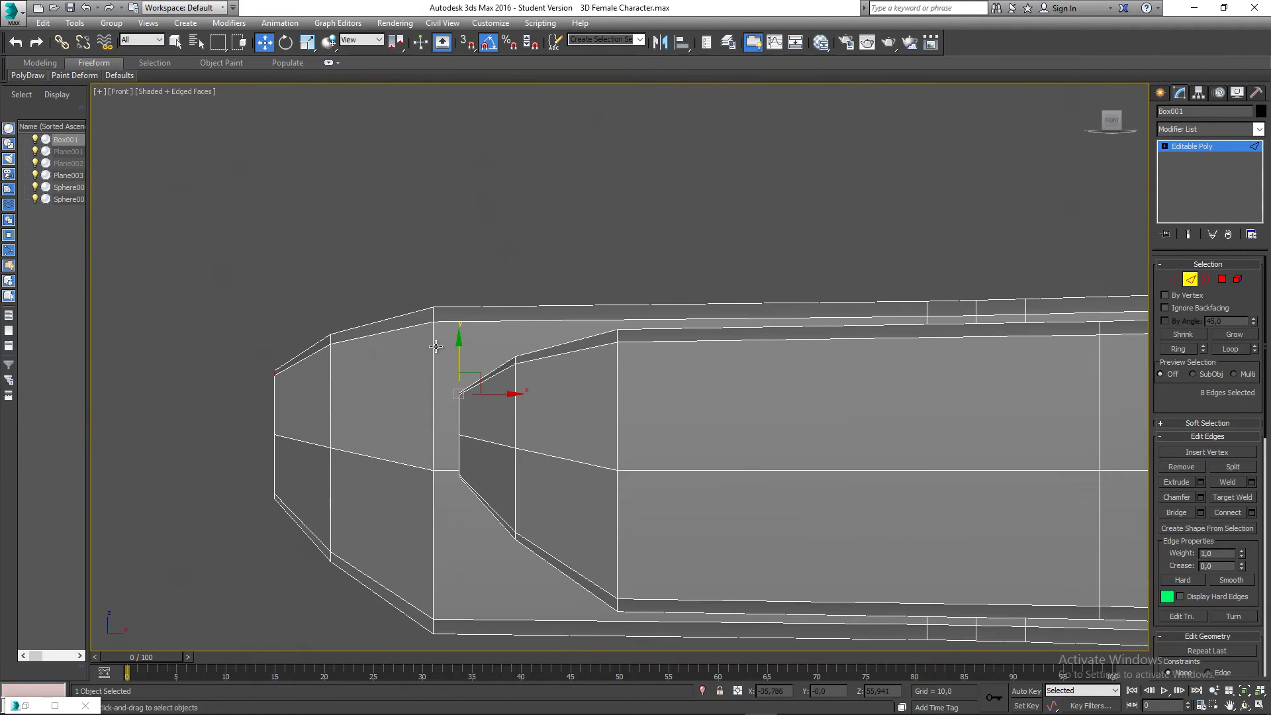
scroll(450, 366, up, 2)
drag(474, 380, 480, 336)
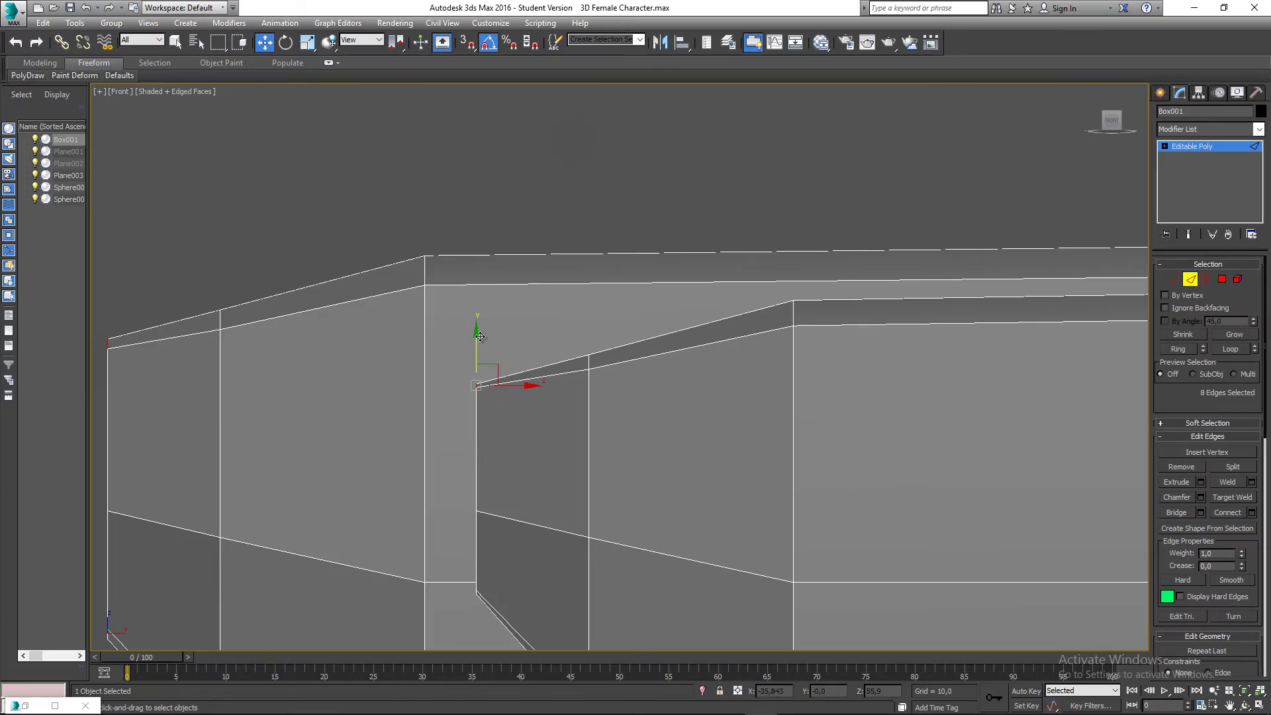
scroll(560, 329, down, 2)
key(p)
scroll(608, 368, down, 1)
alt+middle_drag(608, 363, 702, 437)
click(698, 446)
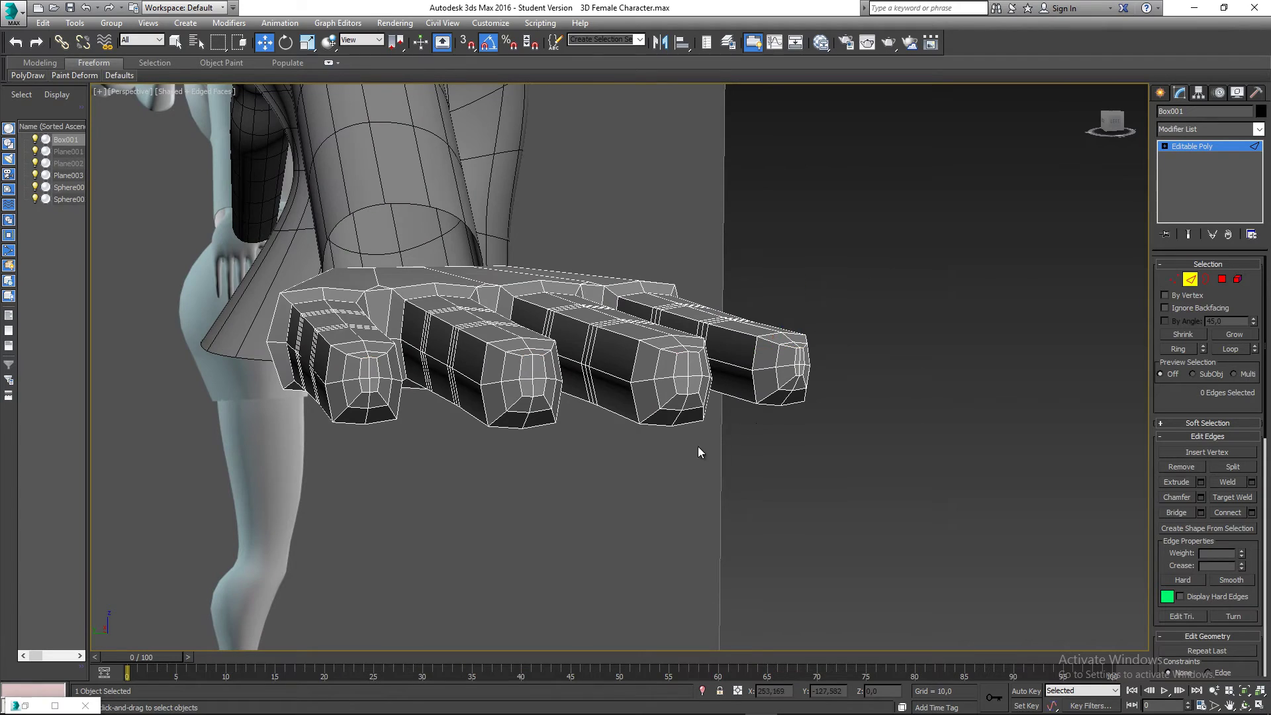
Select the centre vertex of the end face on each of the four fingertips
click(1175, 280)
scroll(361, 390, up, 2)
click(358, 364)
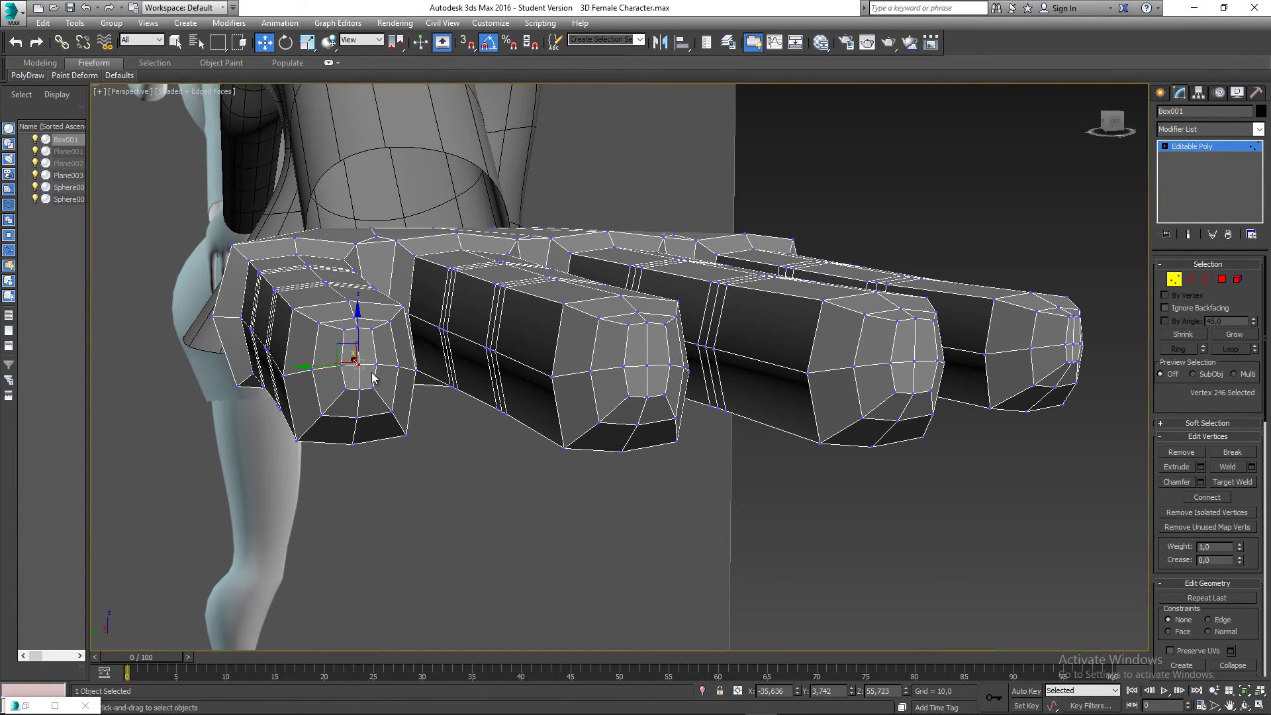
ctrl+click(646, 366)
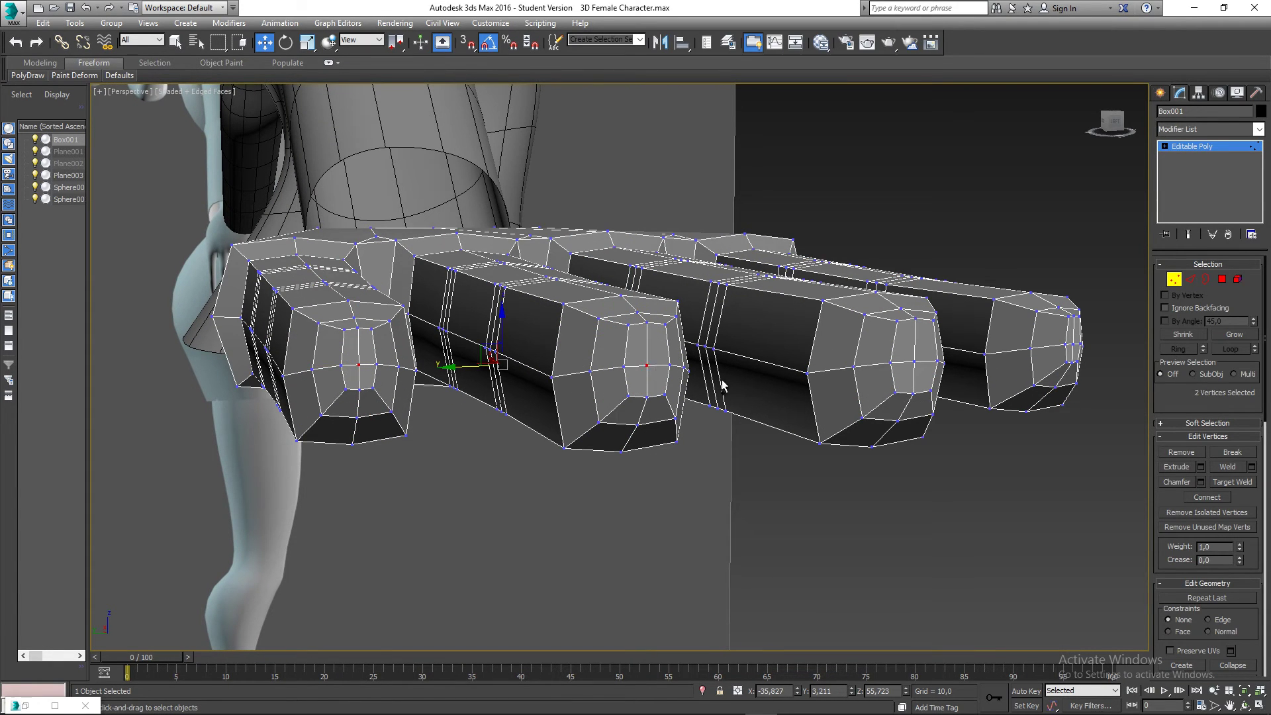
ctrl+click(911, 362)
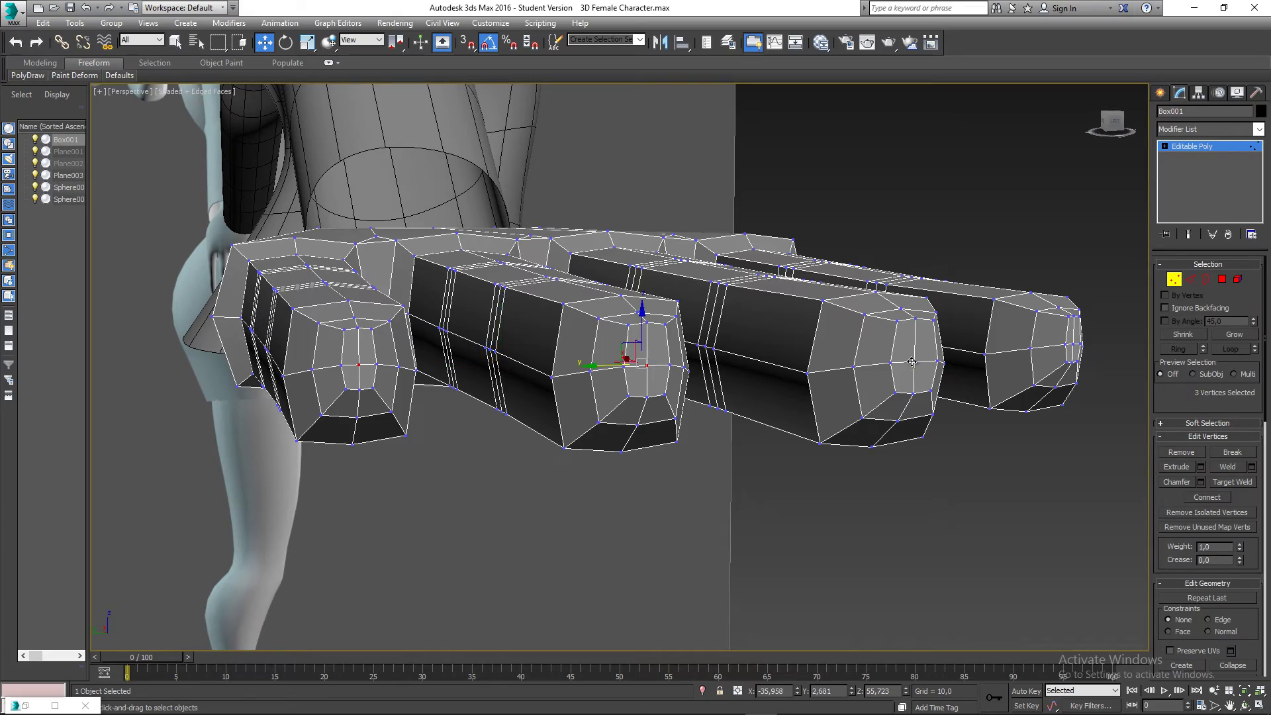
ctrl+click(1074, 345)
alt+middle_drag(1053, 423, 734, 439)
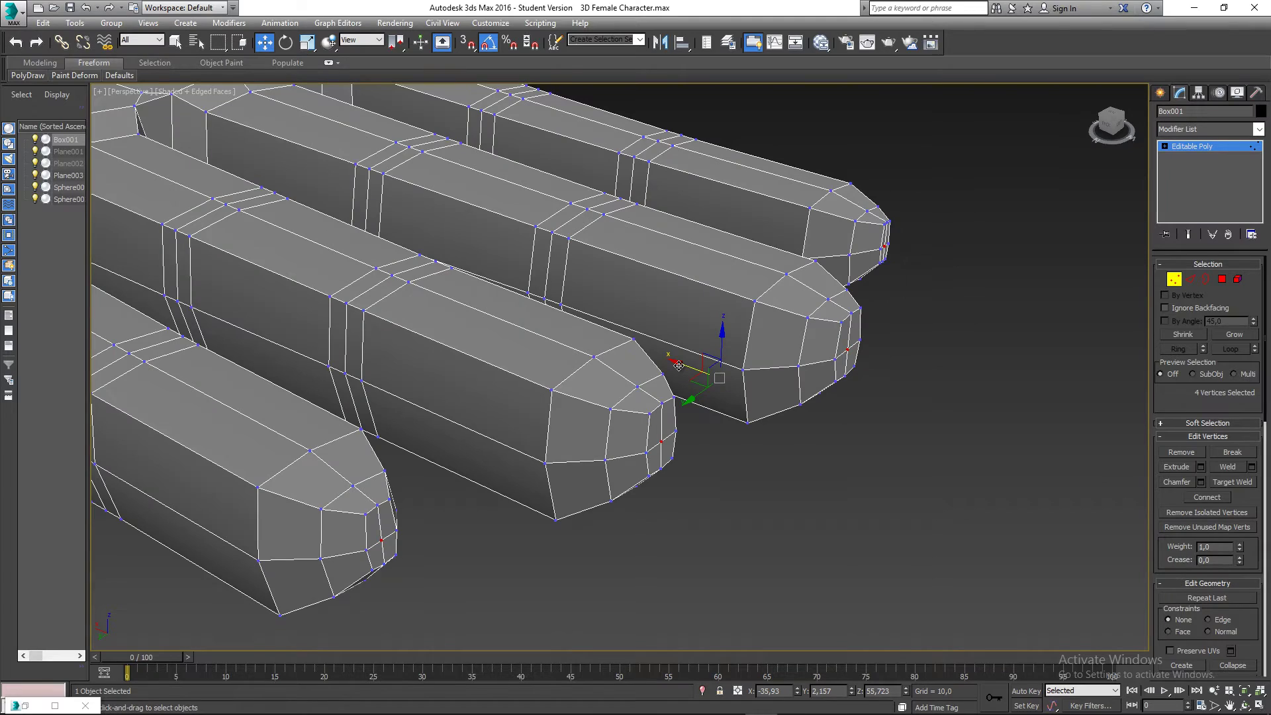
Move the four centre vertices slightly outward in the Front view to round the fingertips, and leave vertex editing
key(f)
mouse_move(550, 383)
mouse_down()
mouse_move(493, 359)
mouse_move(533, 387)
mouse_up()
scroll(498, 370, up, 2)
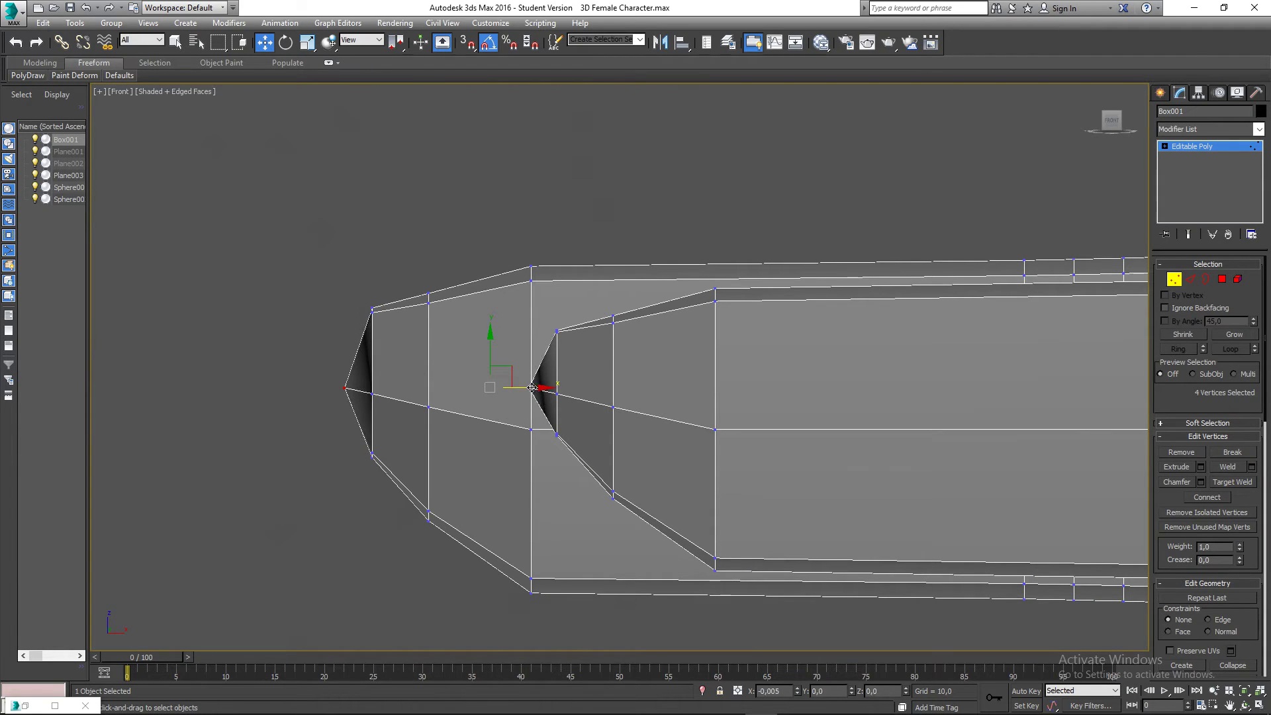
scroll(533, 387, down, 1)
key(p)
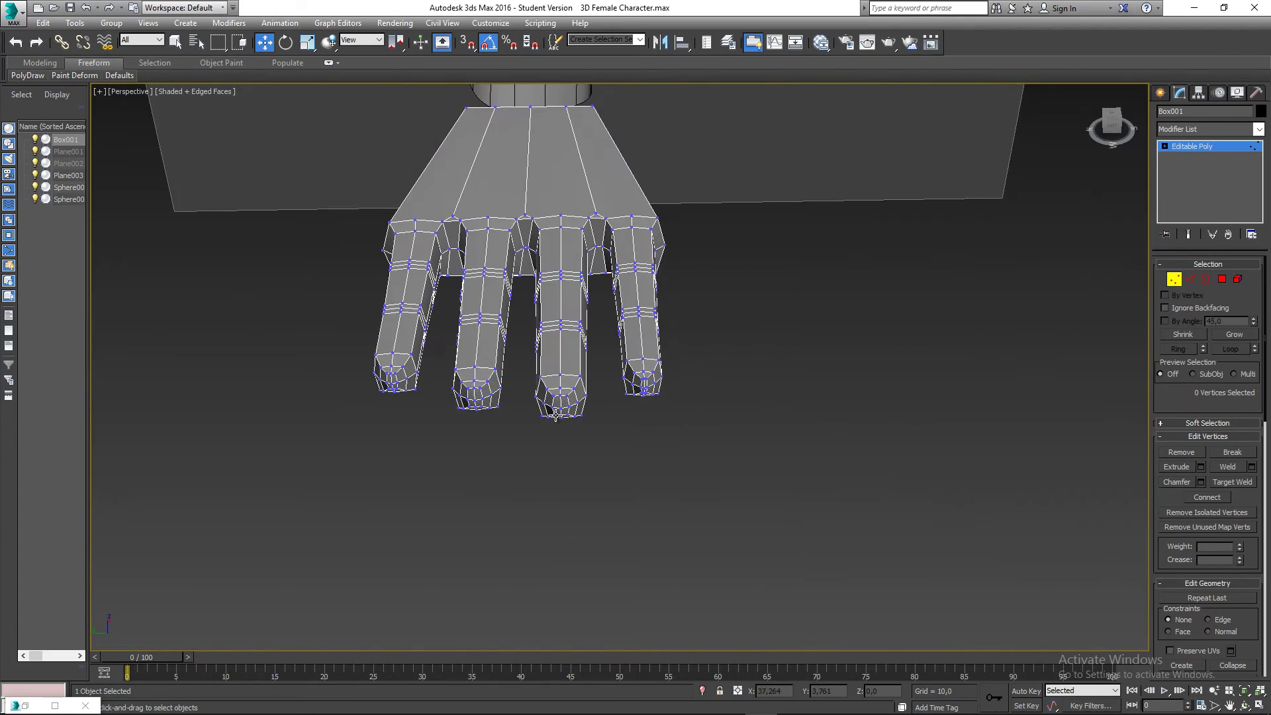
scroll(675, 476, up, 2)
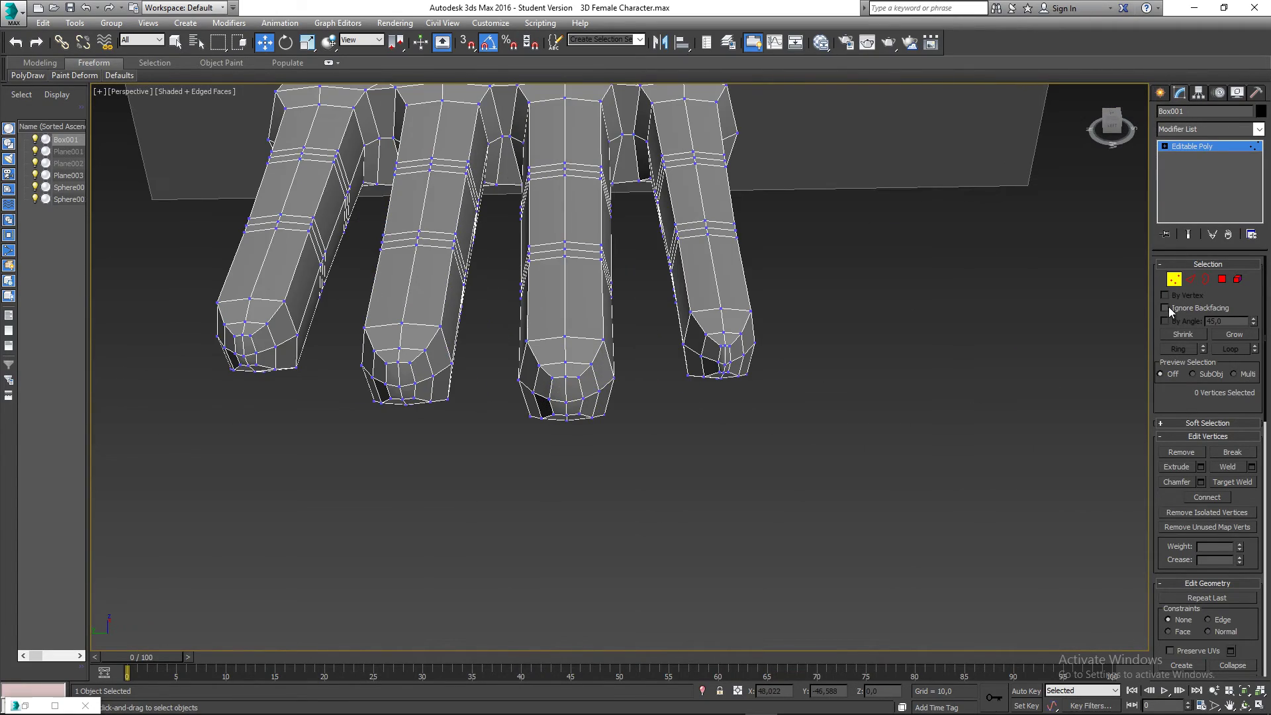
click(1174, 280)
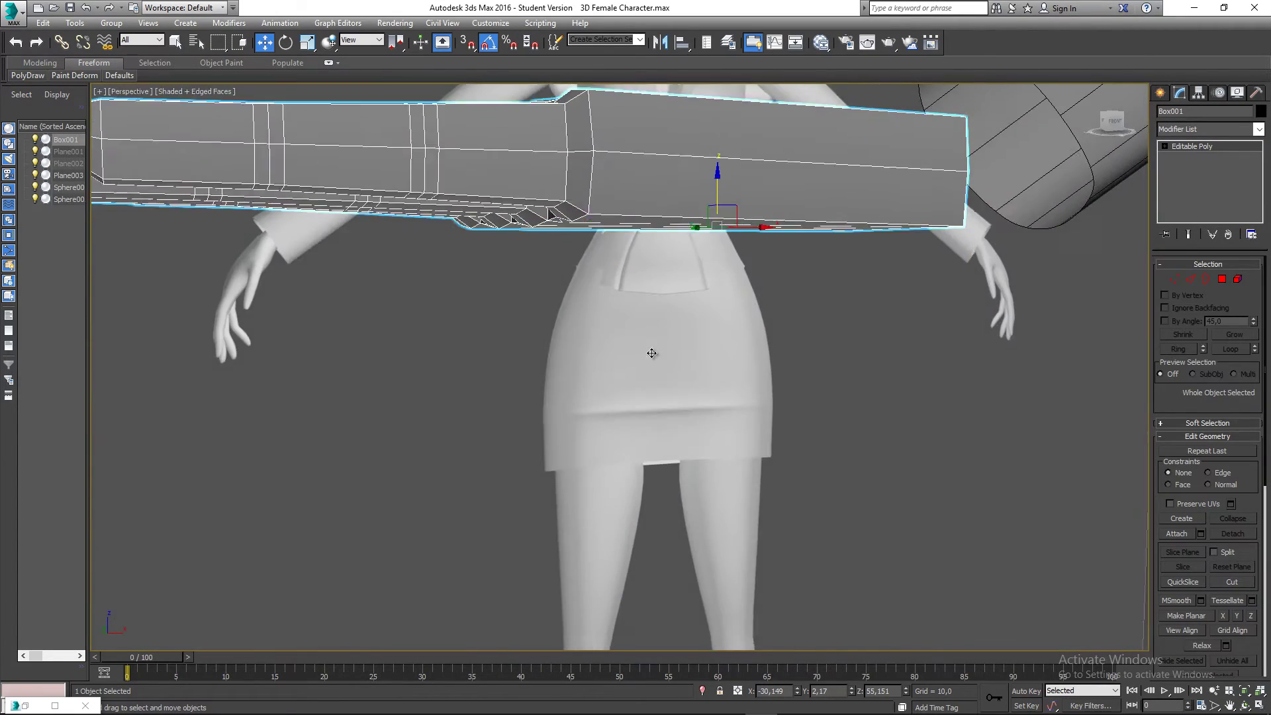
Select the middle vertex on the upper side of each fingertip's outer loop and move the four vertices back towards the knuckles
alt+middle_drag(652, 353, 519, 377)
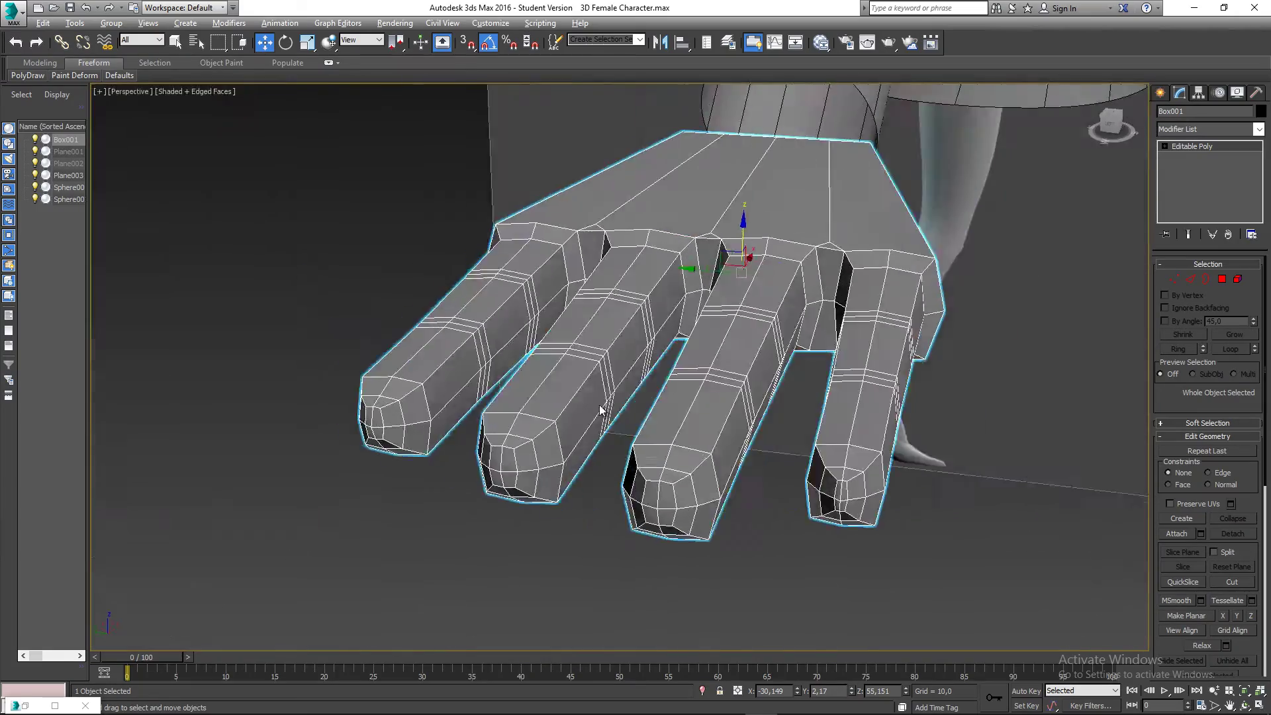
alt+middle_drag(601, 411, 491, 380)
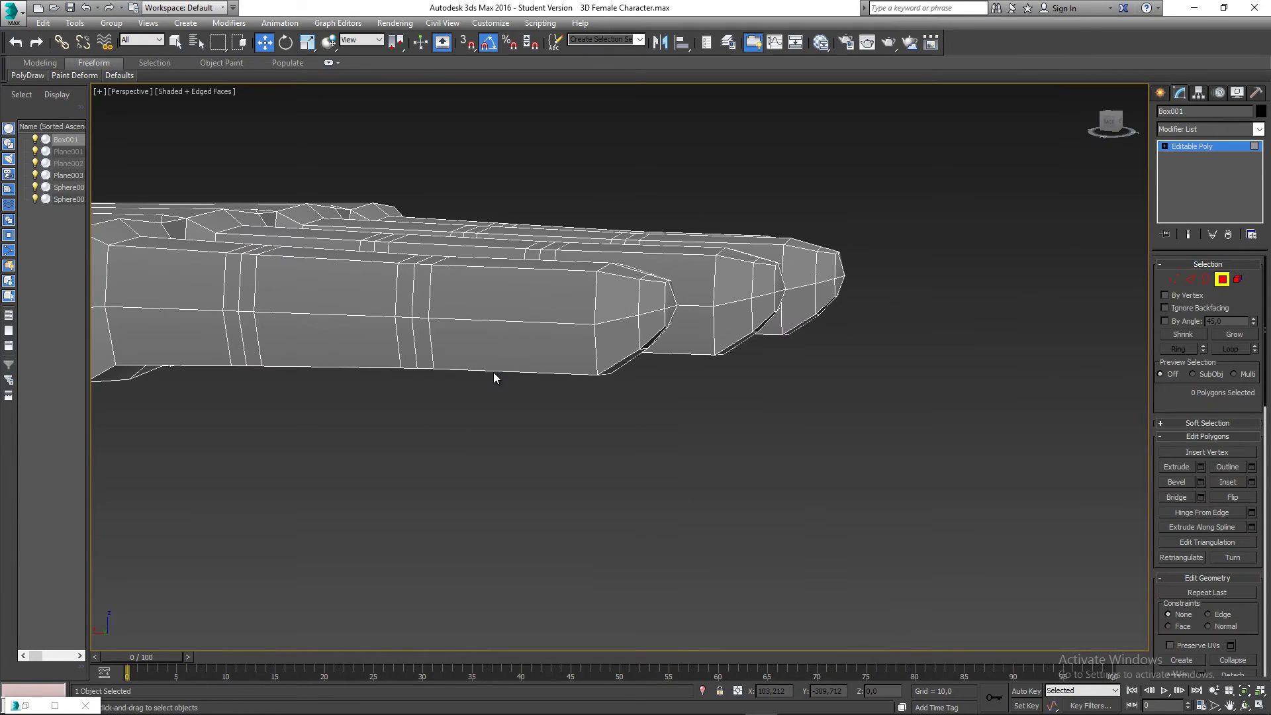
alt+middle_drag(546, 360, 997, 319)
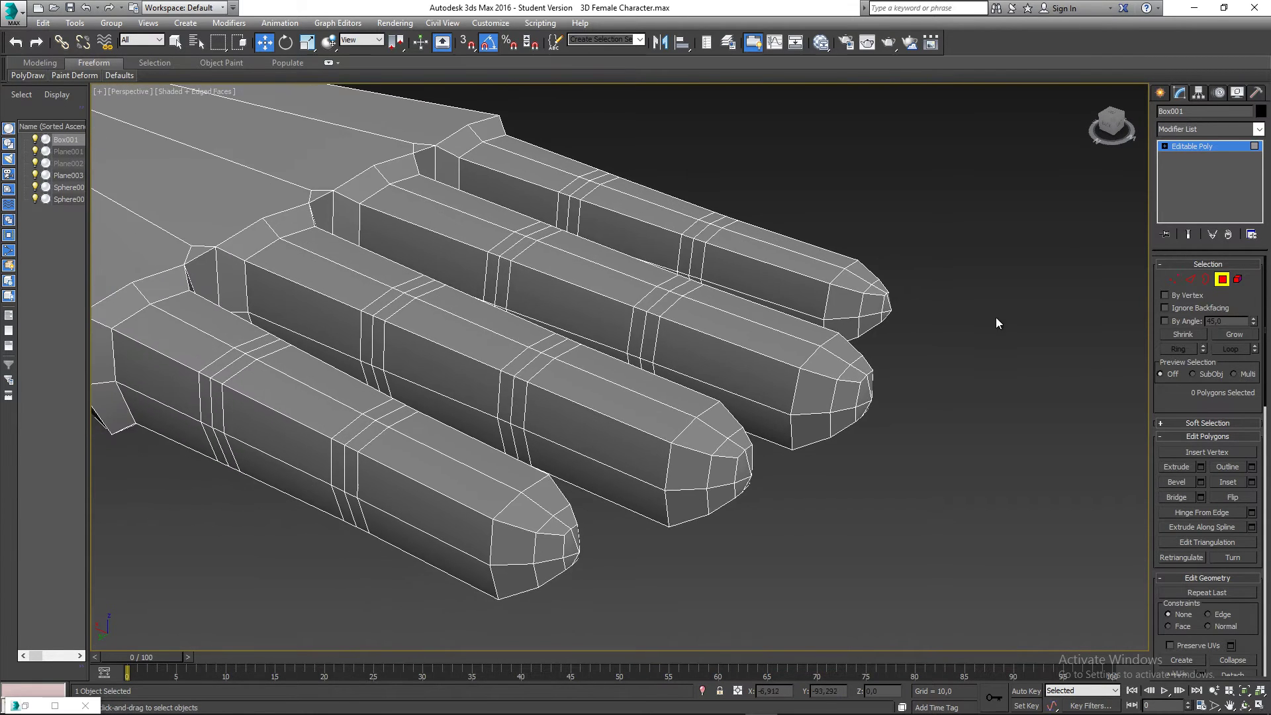
alt+middle_drag(777, 351, 858, 304)
click(1175, 280)
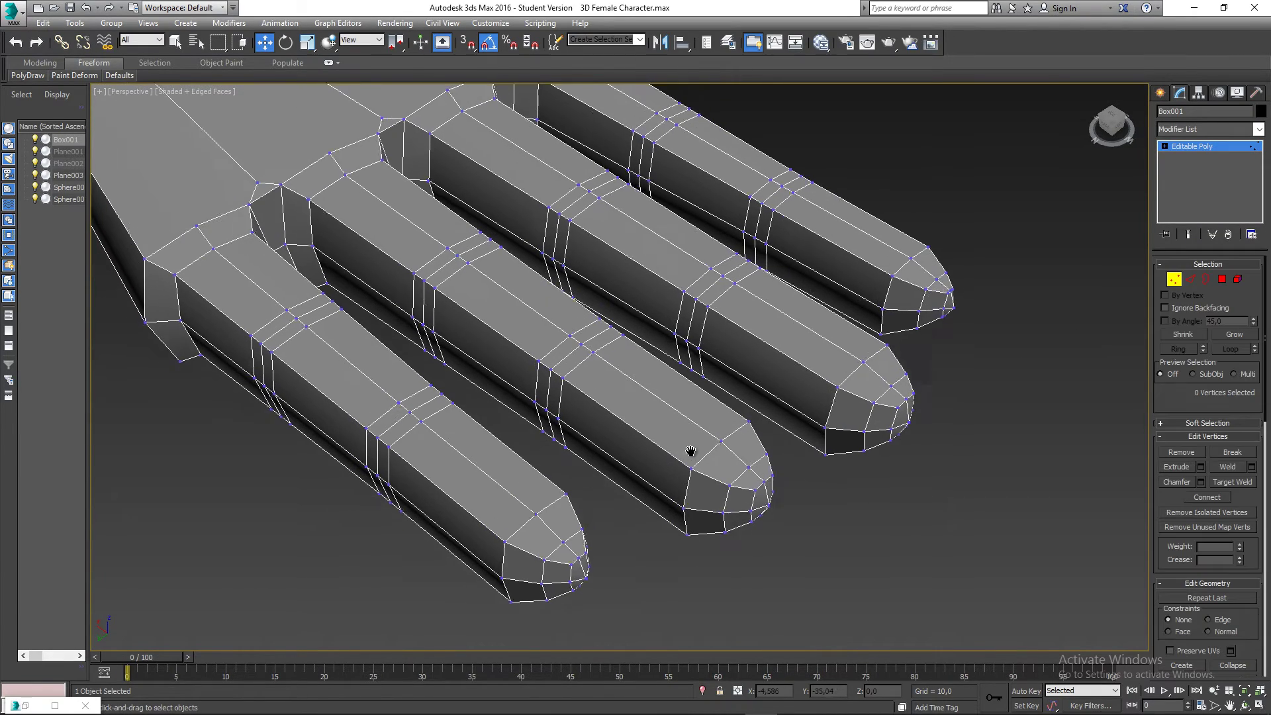
click(534, 513)
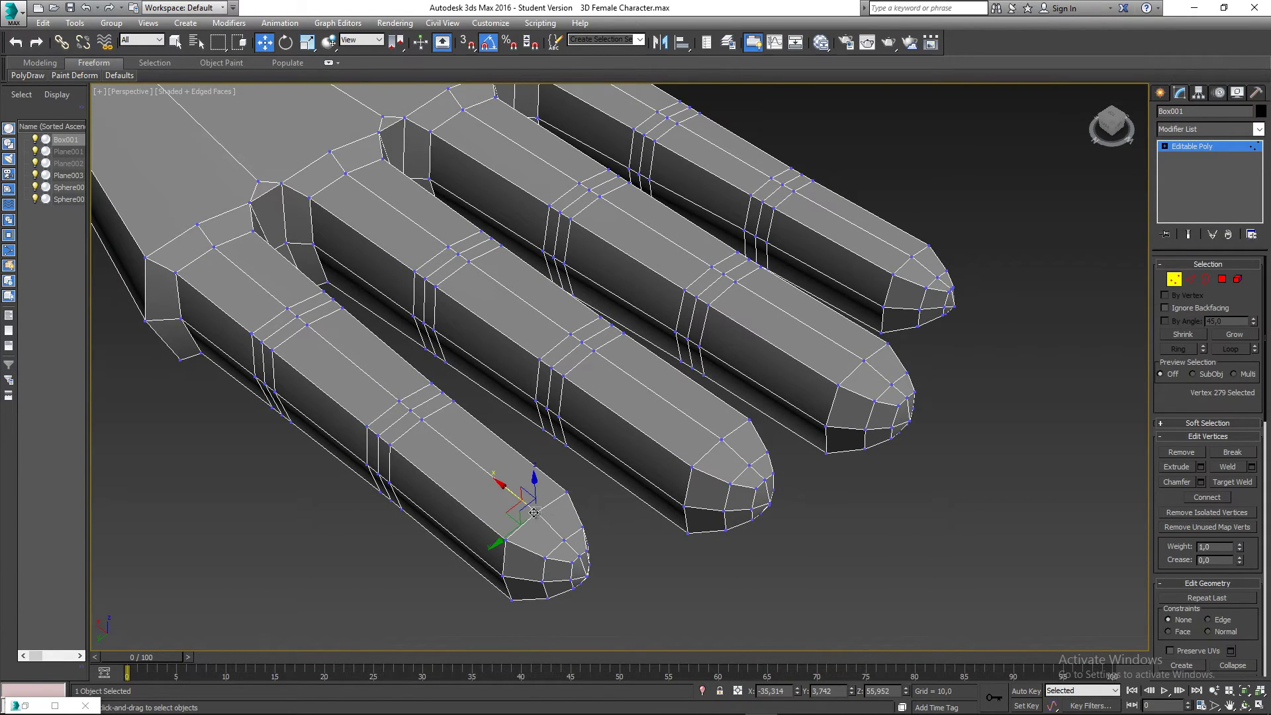
ctrl+click(722, 440)
ctrl+click(865, 360)
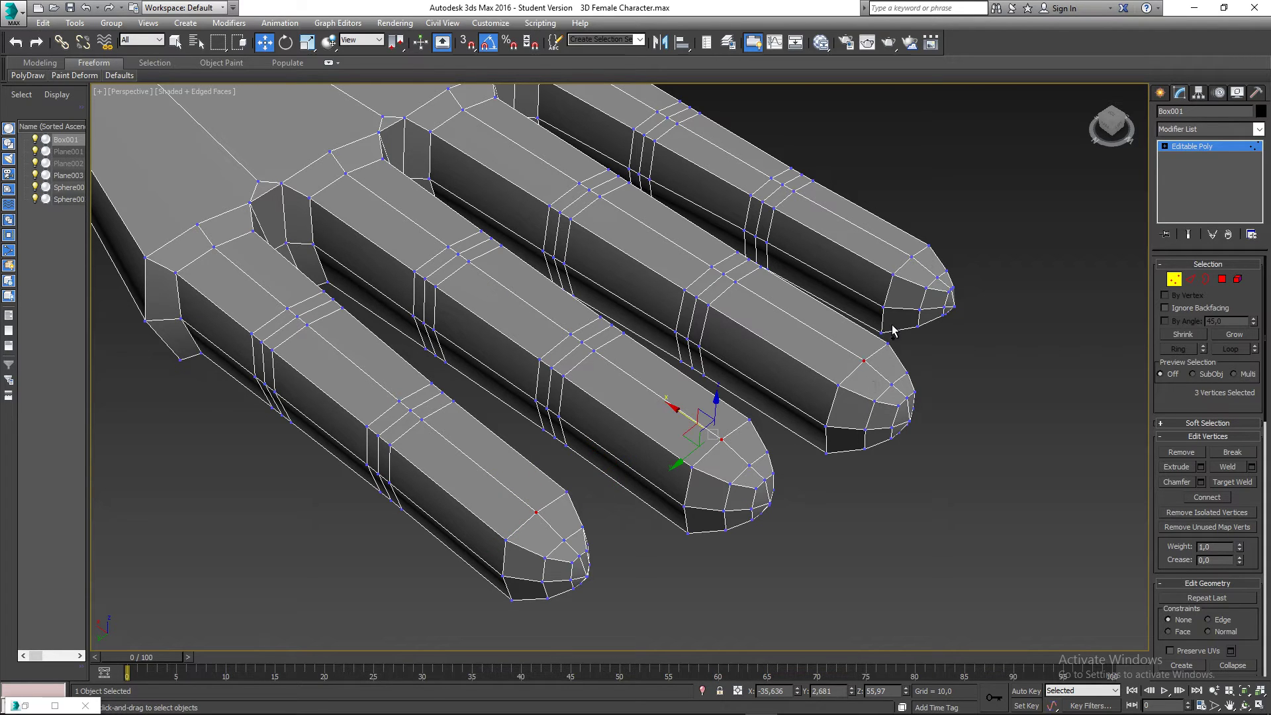
ctrl+click(910, 255)
middle_drag(638, 398, 602, 418)
drag(712, 373, 705, 367)
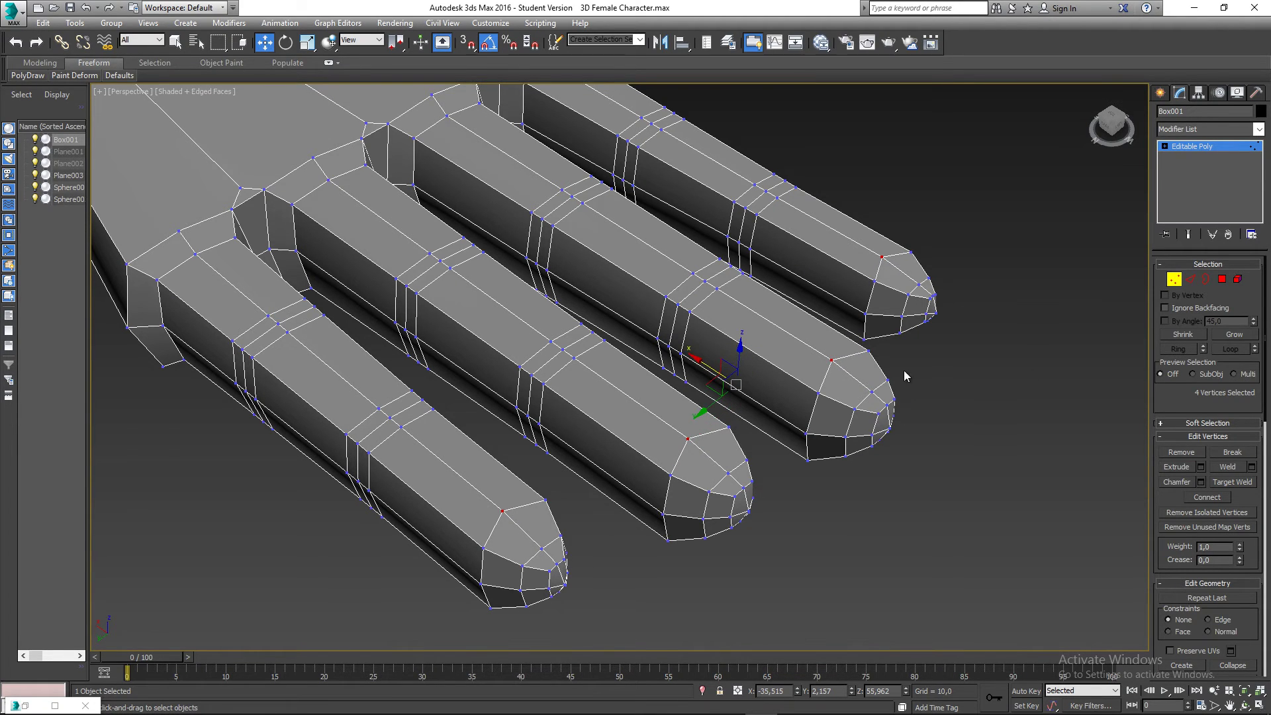
middle_drag(1077, 326, 1046, 314)
Select the four upper nail-area polygons on the tips of the first two fingers
click(1223, 279)
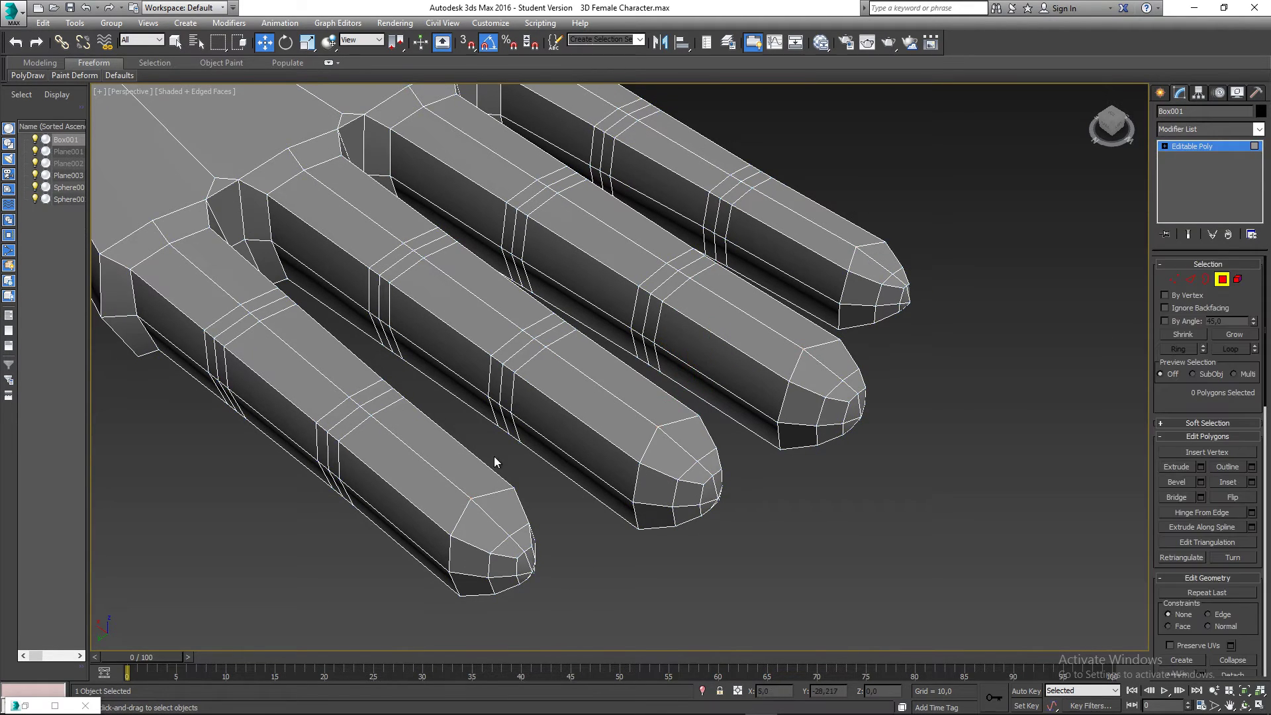
middle_drag(494, 459, 483, 444)
key(q)
click(472, 512)
ctrl+click(493, 497)
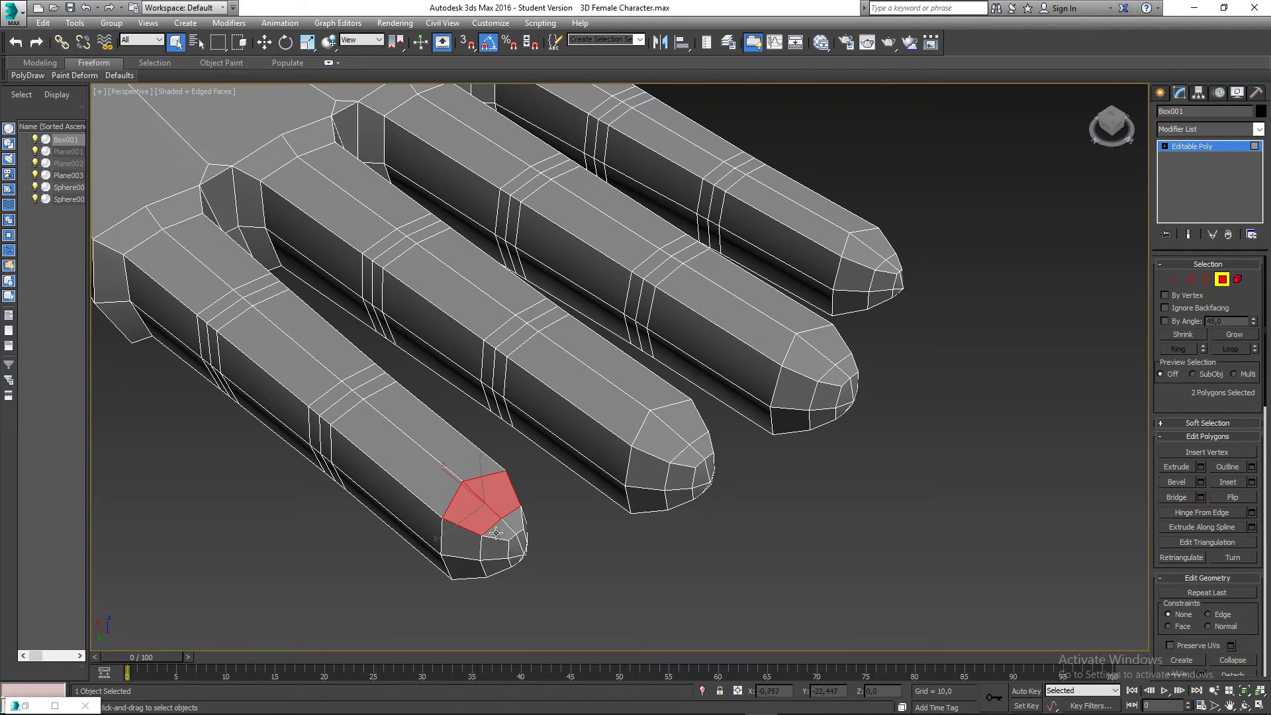
ctrl+click(501, 529)
ctrl+click(517, 521)
ctrl+click(665, 443)
ctrl+click(681, 424)
ctrl+click(698, 447)
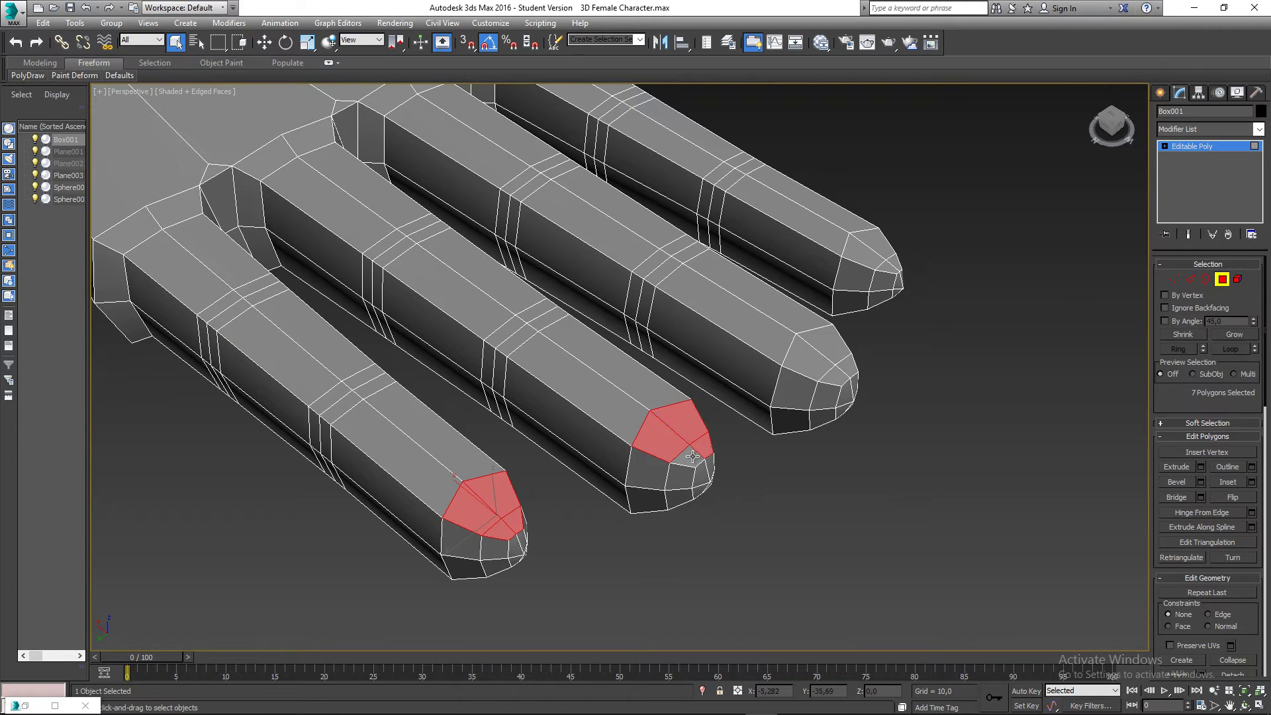
Add the four upper nail-area polygons on each of the other two fingertips to the selection
alt+middle_drag(742, 489, 684, 485)
ctrl+click(778, 480)
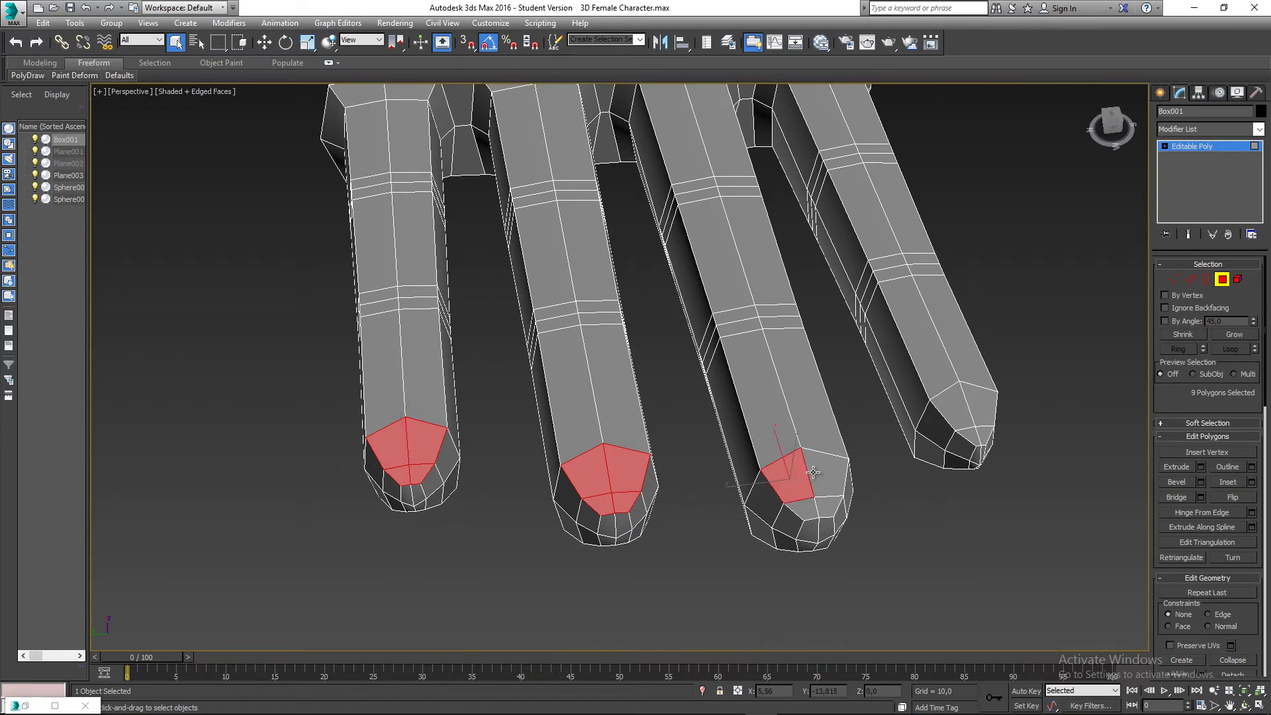
ctrl+click(821, 472)
ctrl+click(830, 506)
ctrl+click(802, 508)
middle_drag(855, 496, 799, 504)
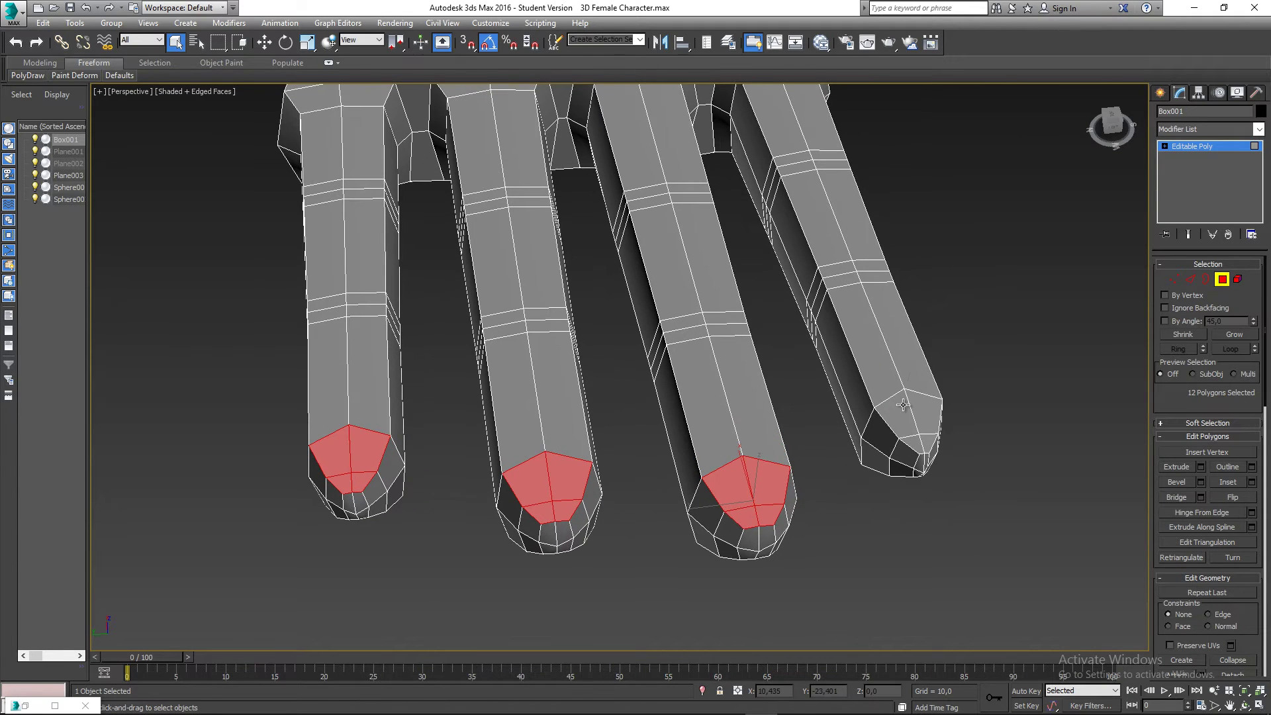
ctrl+click(903, 405)
ctrl+click(924, 424)
ctrl+click(912, 444)
ctrl+click(930, 443)
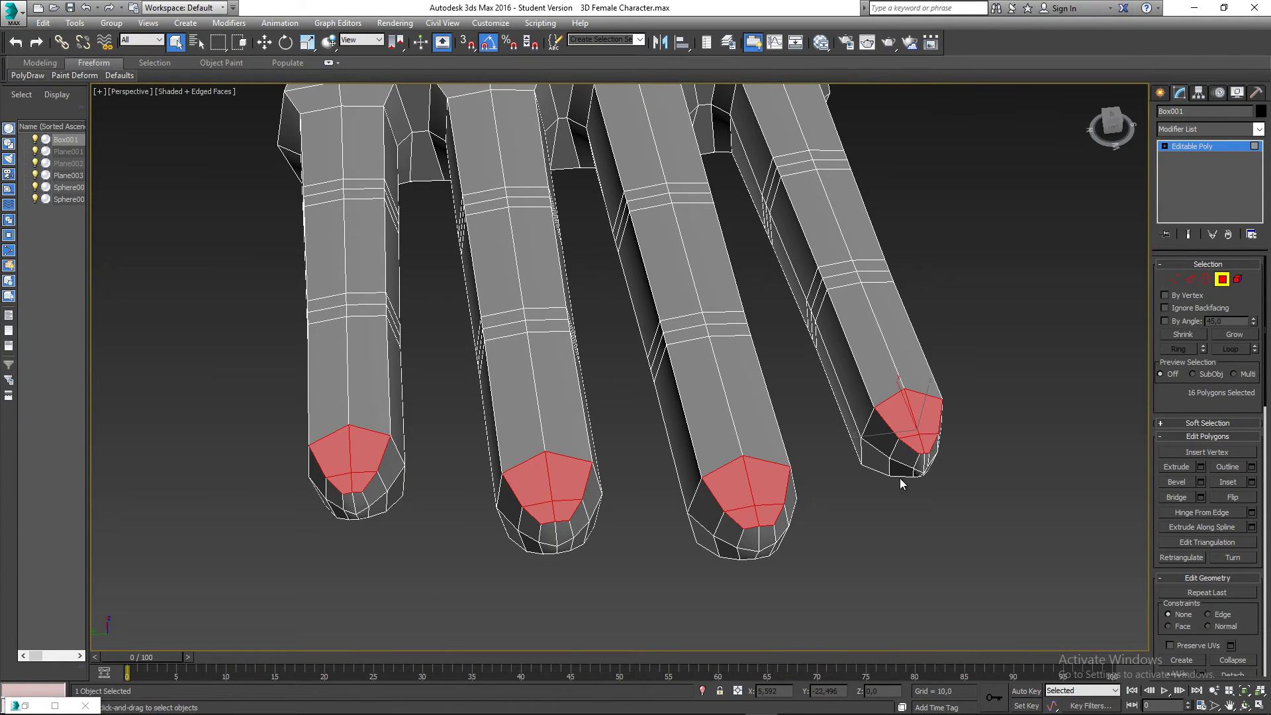
alt+middle_drag(903, 477, 720, 455)
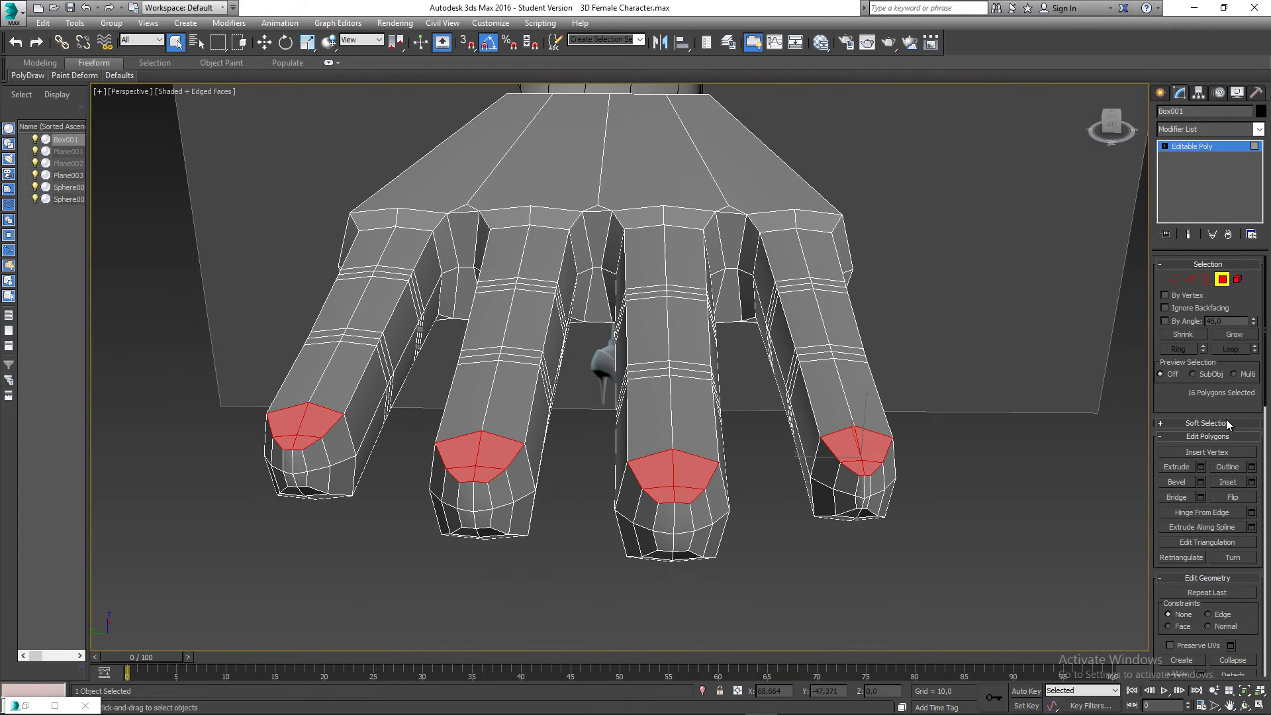
Inset the selected nail-area polygons on all four fingertips by 0.02
click(1251, 482)
scroll(781, 477, up, 5)
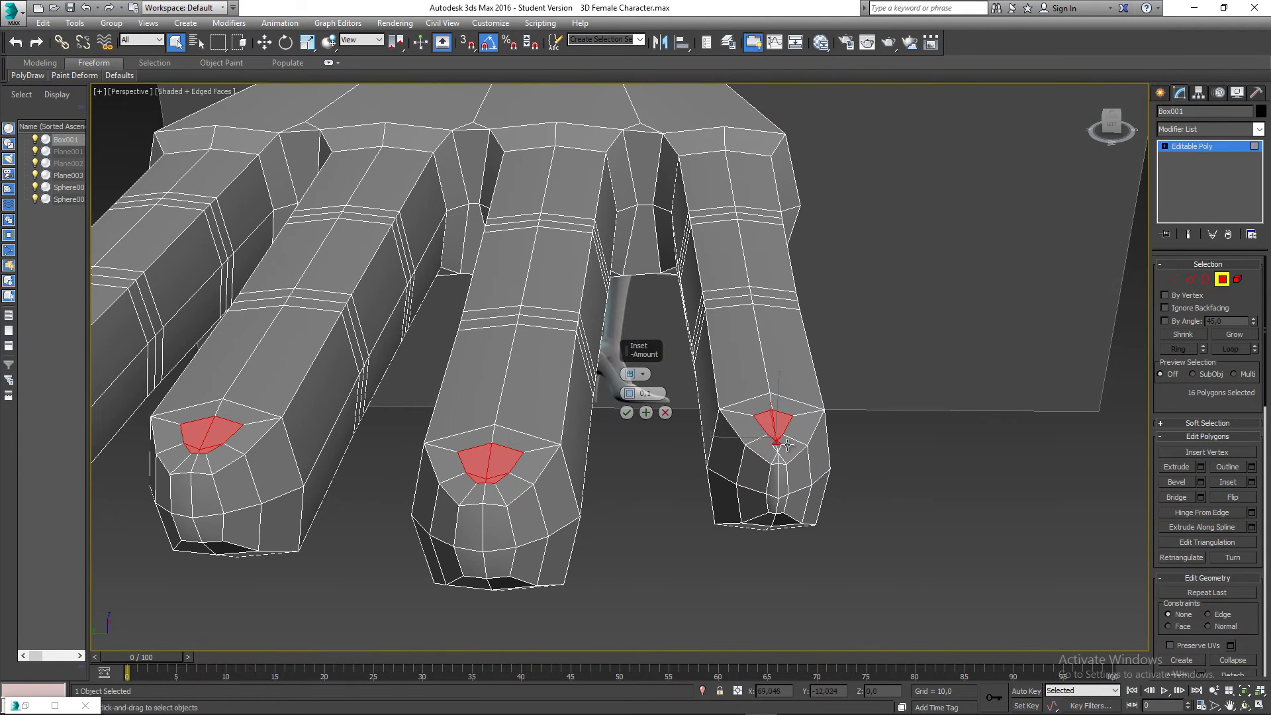
scroll(788, 445, up, 6)
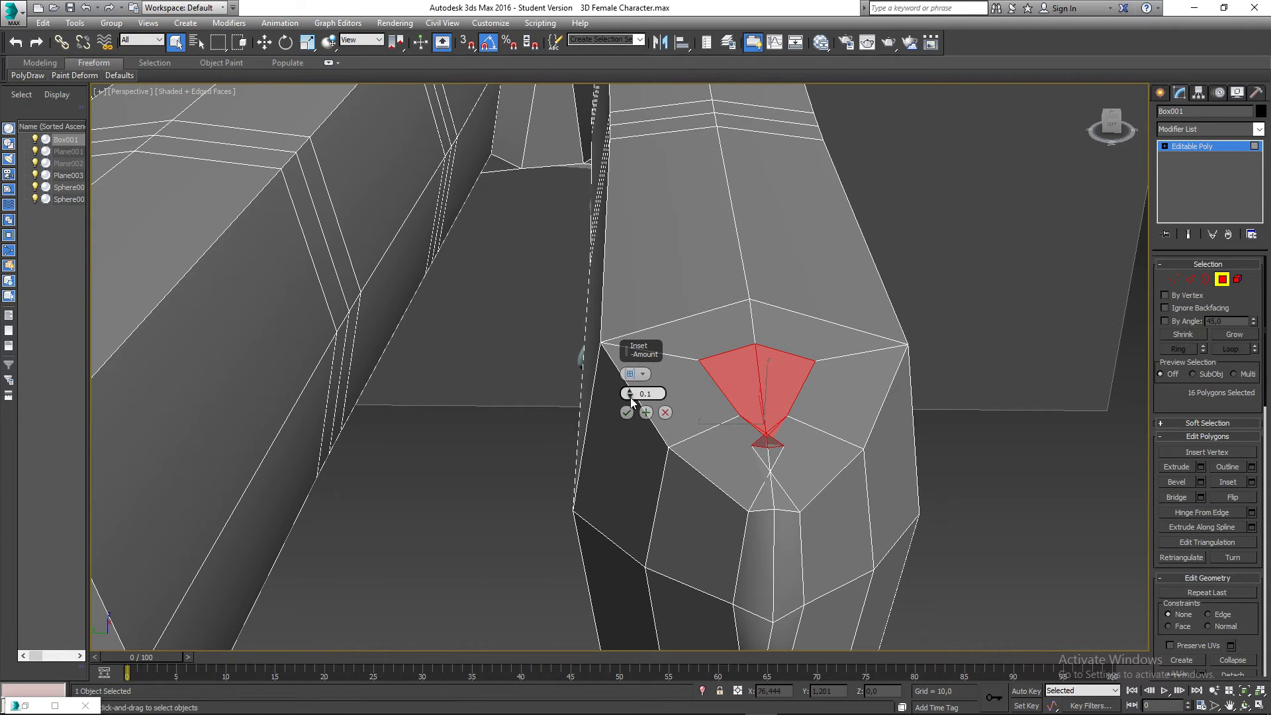
drag(629, 398, 630, 397)
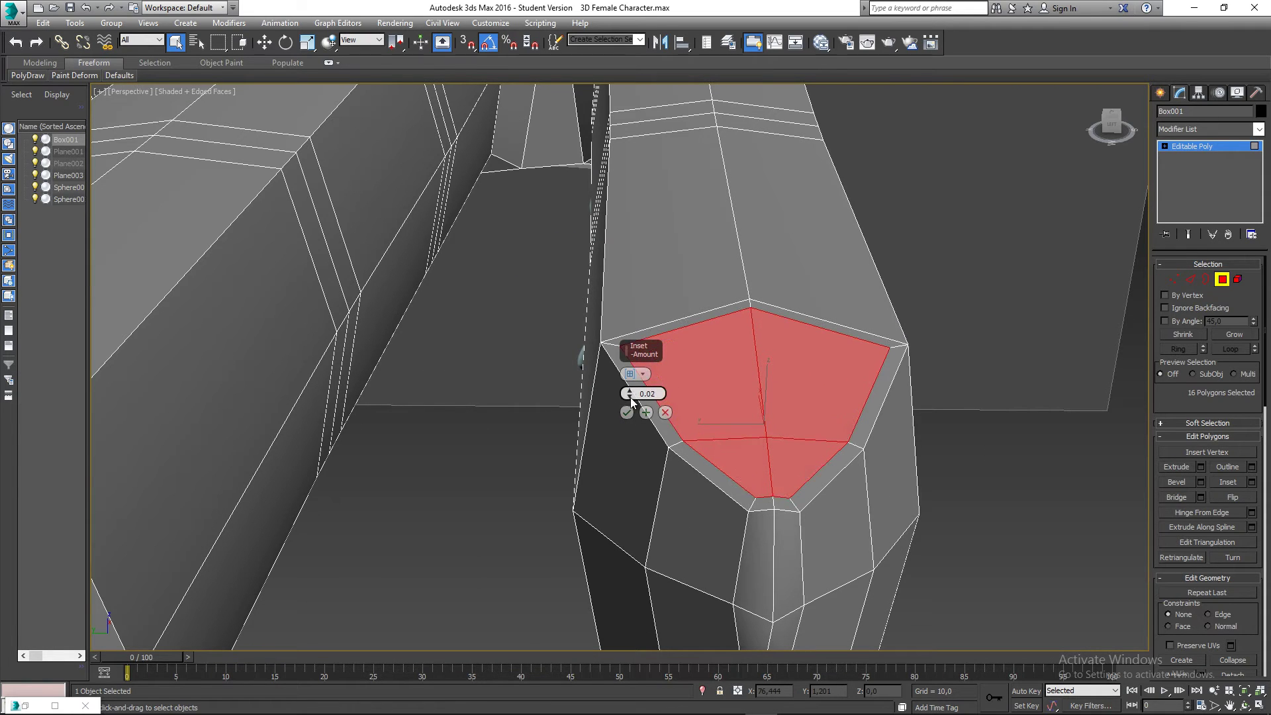
scroll(772, 483, down, 10)
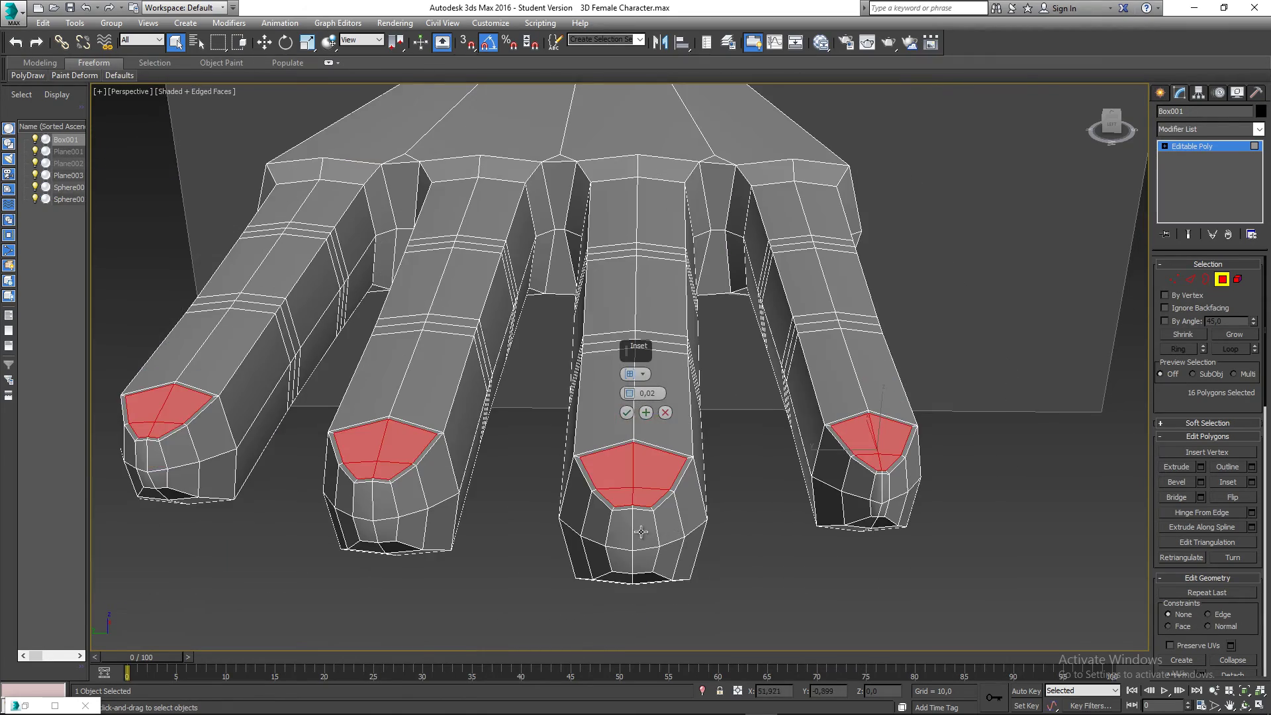
middle_drag(641, 532, 682, 536)
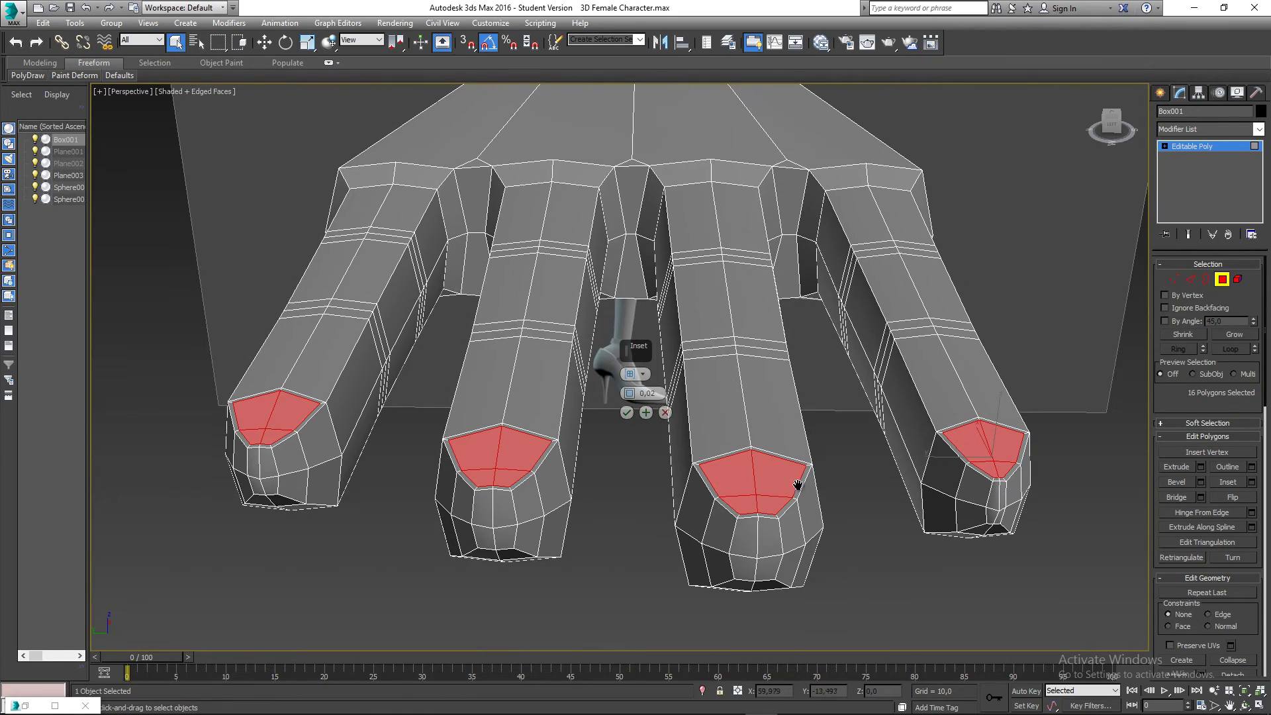
middle_drag(798, 485, 743, 479)
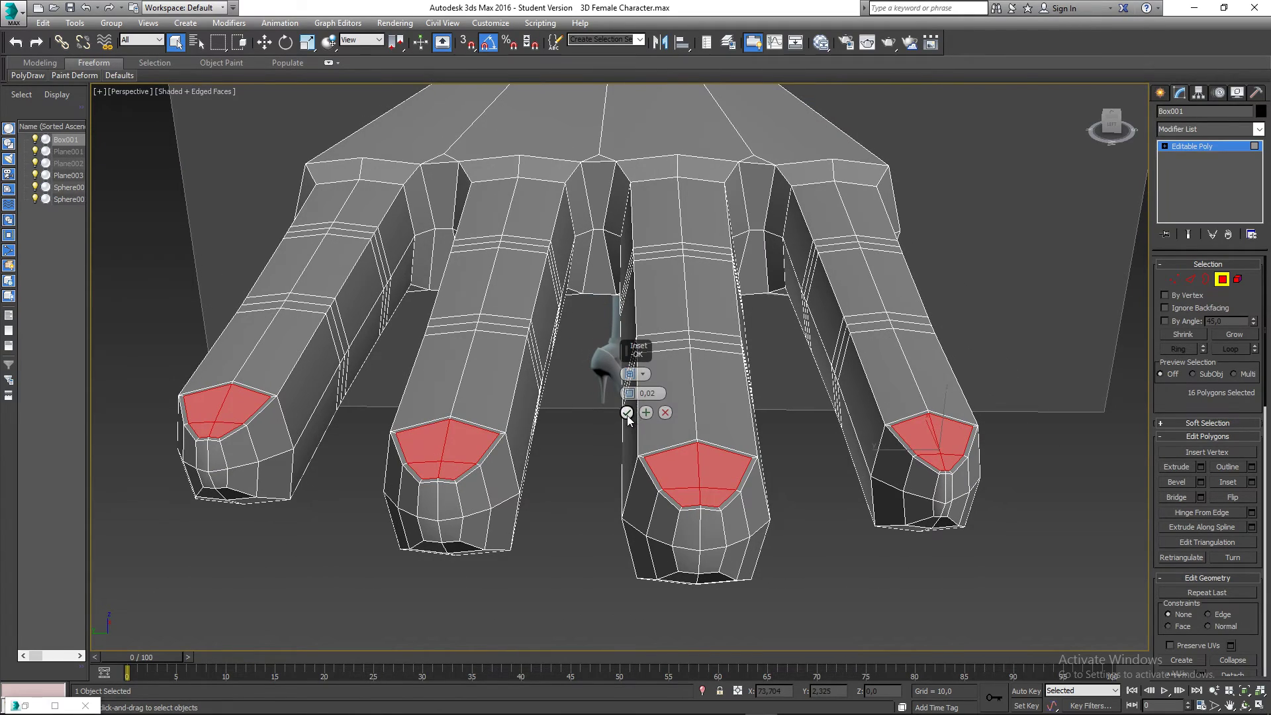
click(627, 413)
Extrude the inset nail polygons on all four fingertips with a height of 0.02
alt+middle_drag(632, 457, 773, 423)
click(1201, 466)
scroll(785, 455, down, 3)
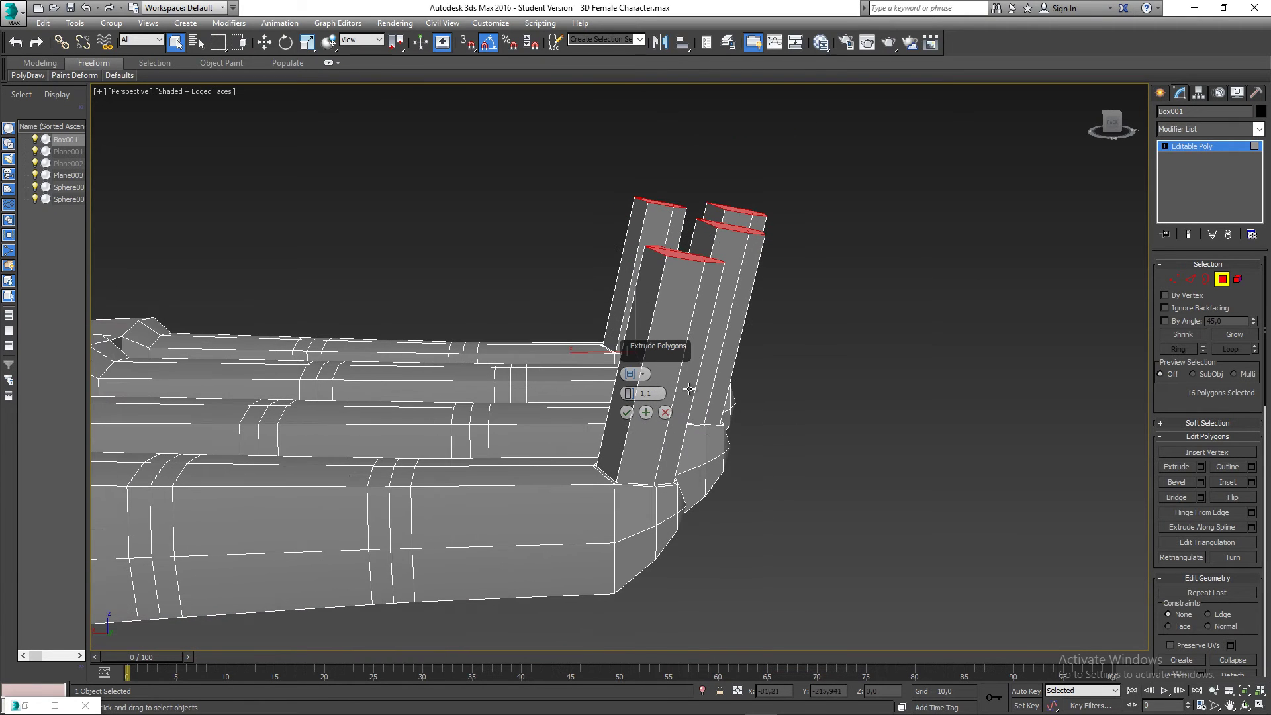
drag(628, 394, 628, 390)
mouse_move(645, 452)
middle_down()
mouse_move(613, 458)
mouse_move(652, 458)
mouse_move(639, 459)
middle_up()
scroll(612, 460, up, 4)
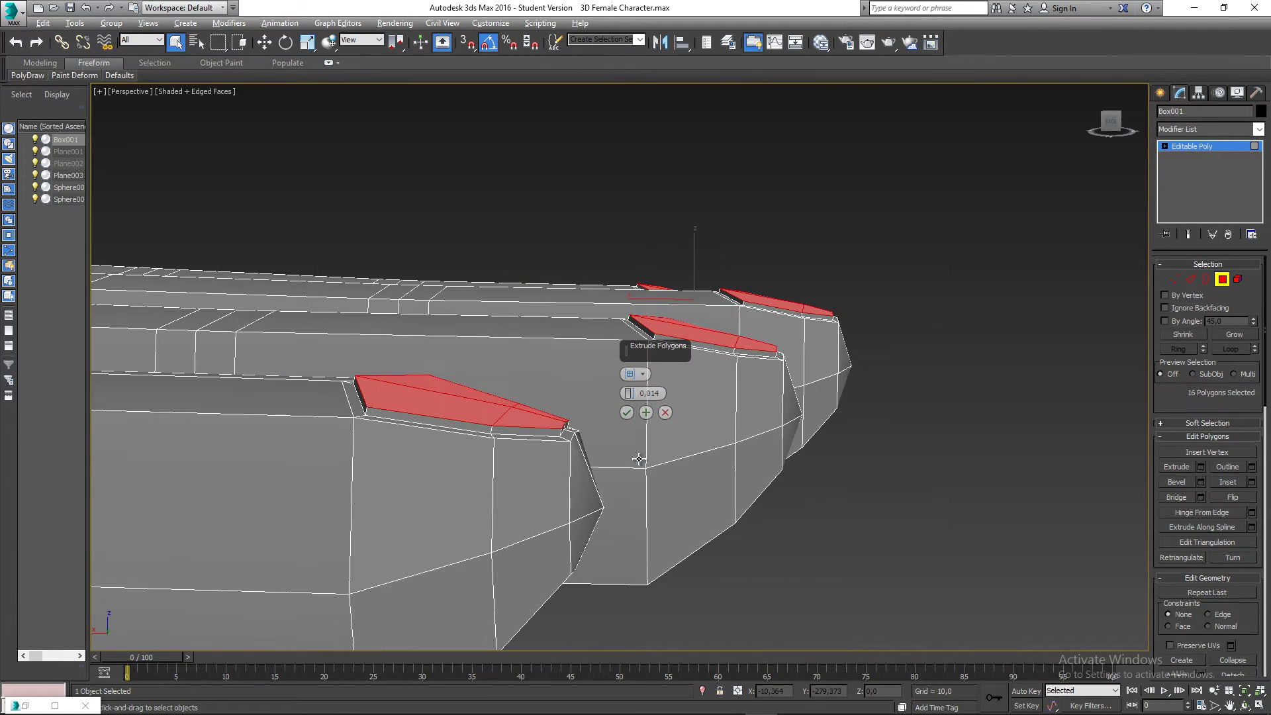
drag(629, 393, 628, 395)
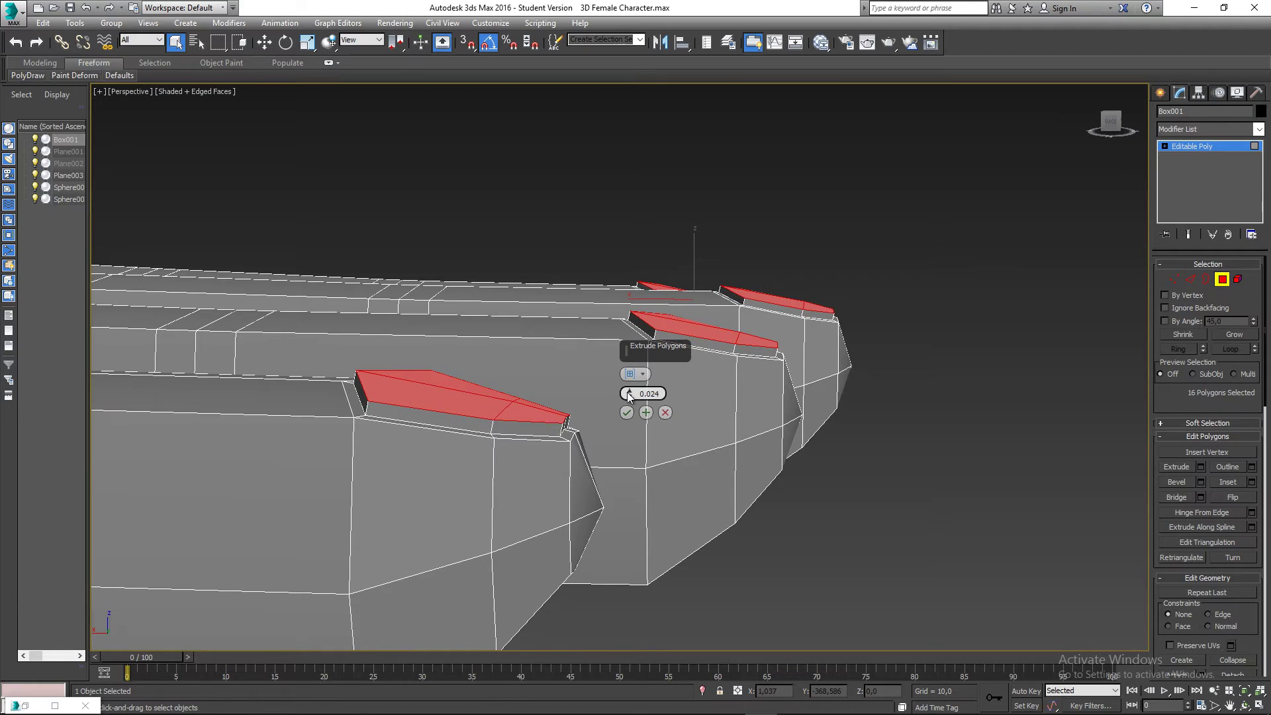
middle_drag(628, 396, 652, 399)
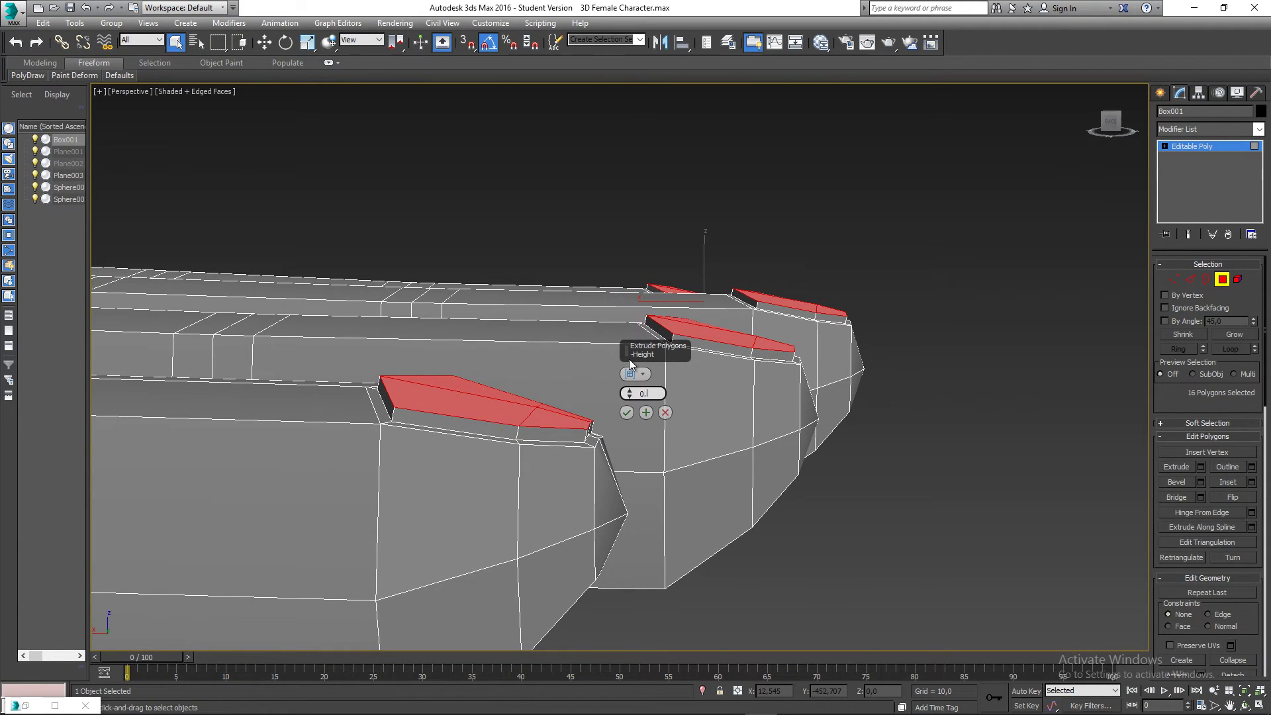
text(0.02)
key(Return)
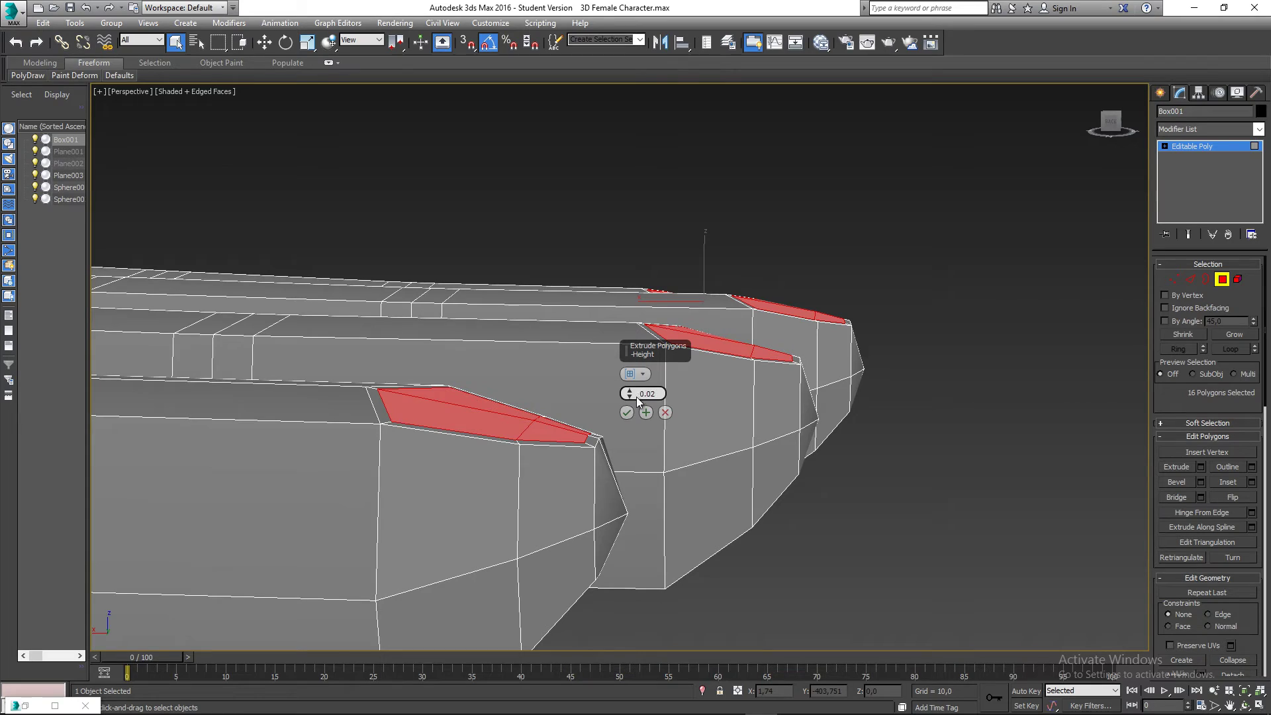
key(Return)
click(627, 413)
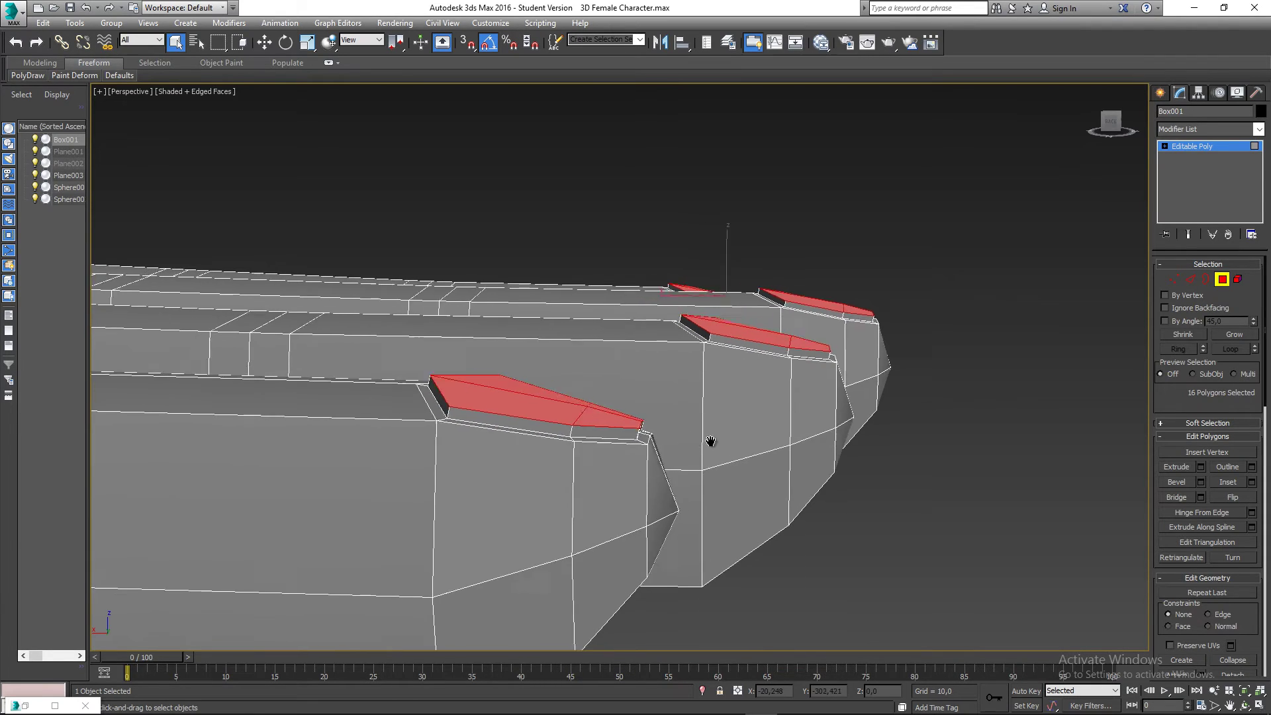
Switch to vertex editing and scale the two middle side vertices of the nearest outer finger's raised nail slightly inward
scroll(713, 440, down, 5)
alt+middle_drag(713, 440, 688, 407)
scroll(763, 483, up, 4)
scroll(692, 415, up, 5)
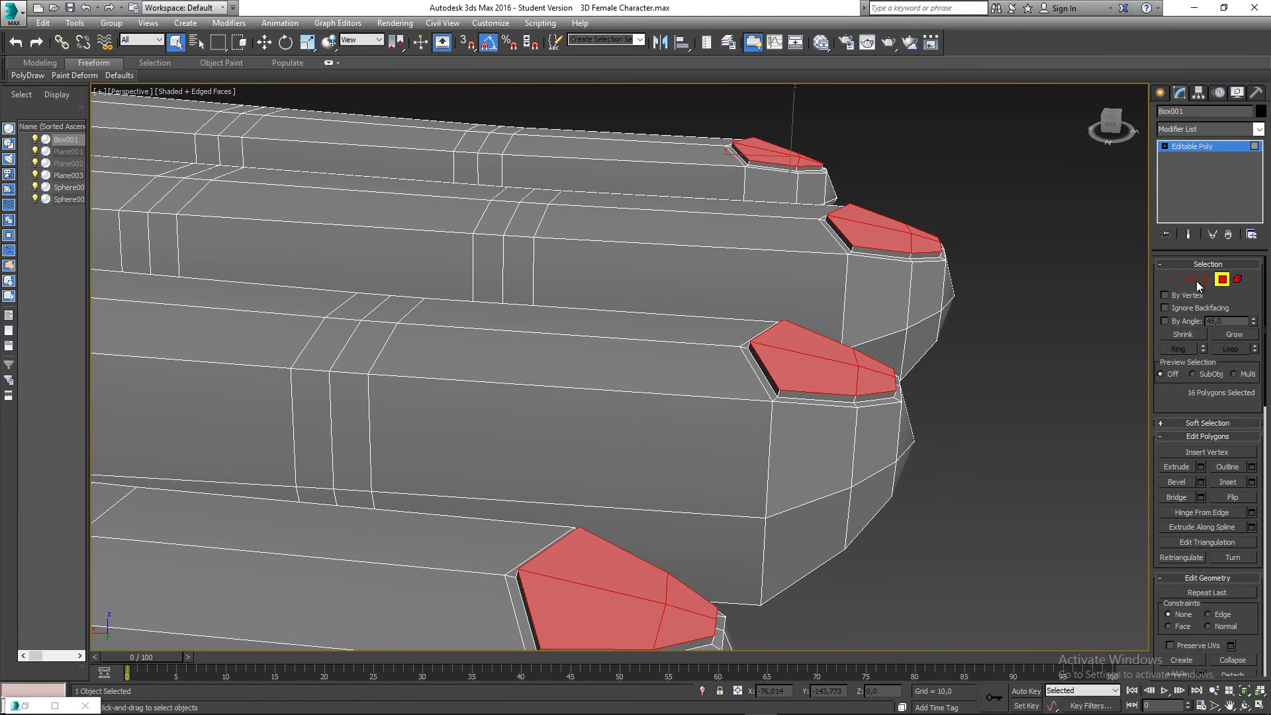
click(1175, 280)
middle_drag(786, 417, 799, 265)
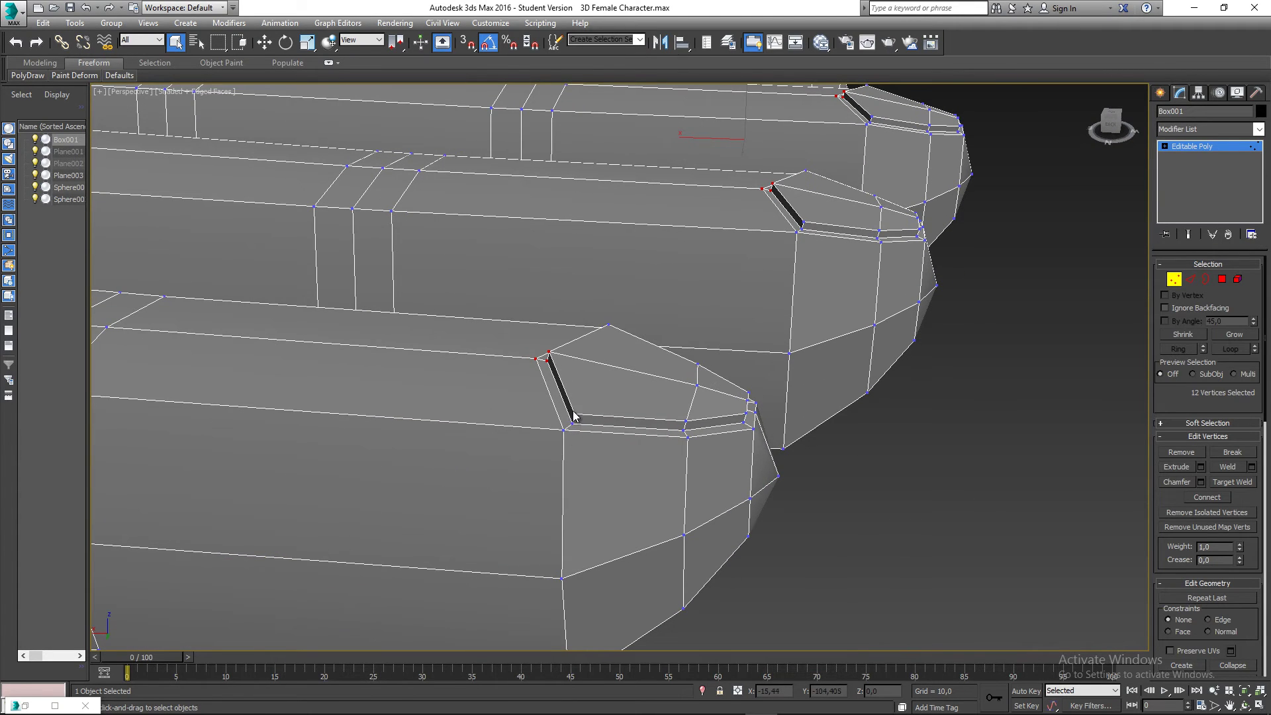
alt+middle_drag(628, 417, 633, 456)
key(w)
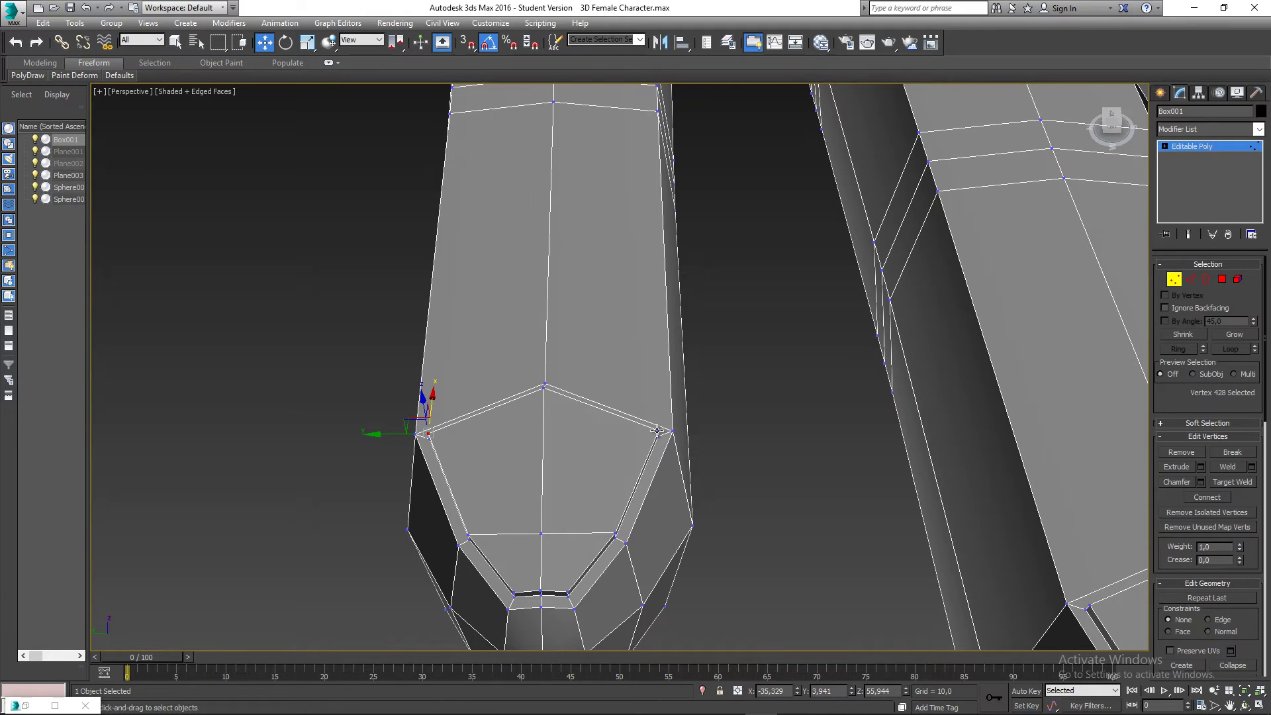
click(616, 533)
ctrl+click(471, 537)
middle_drag(534, 531, 543, 469)
key(r)
drag(503, 339, 472, 284)
Scale the same nail's two rear side vertices inward to about 87 percent across its width
middle_drag(594, 239, 592, 325)
click(684, 325)
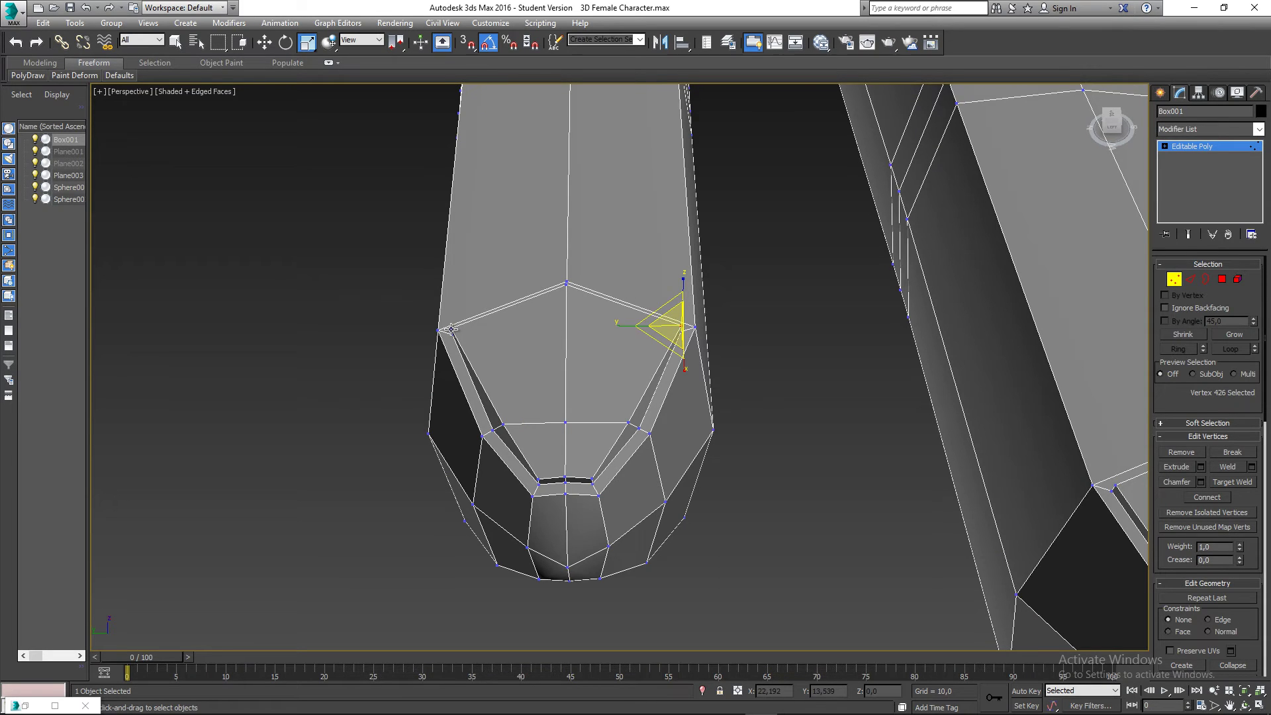
ctrl+click(450, 329)
drag(511, 326, 516, 326)
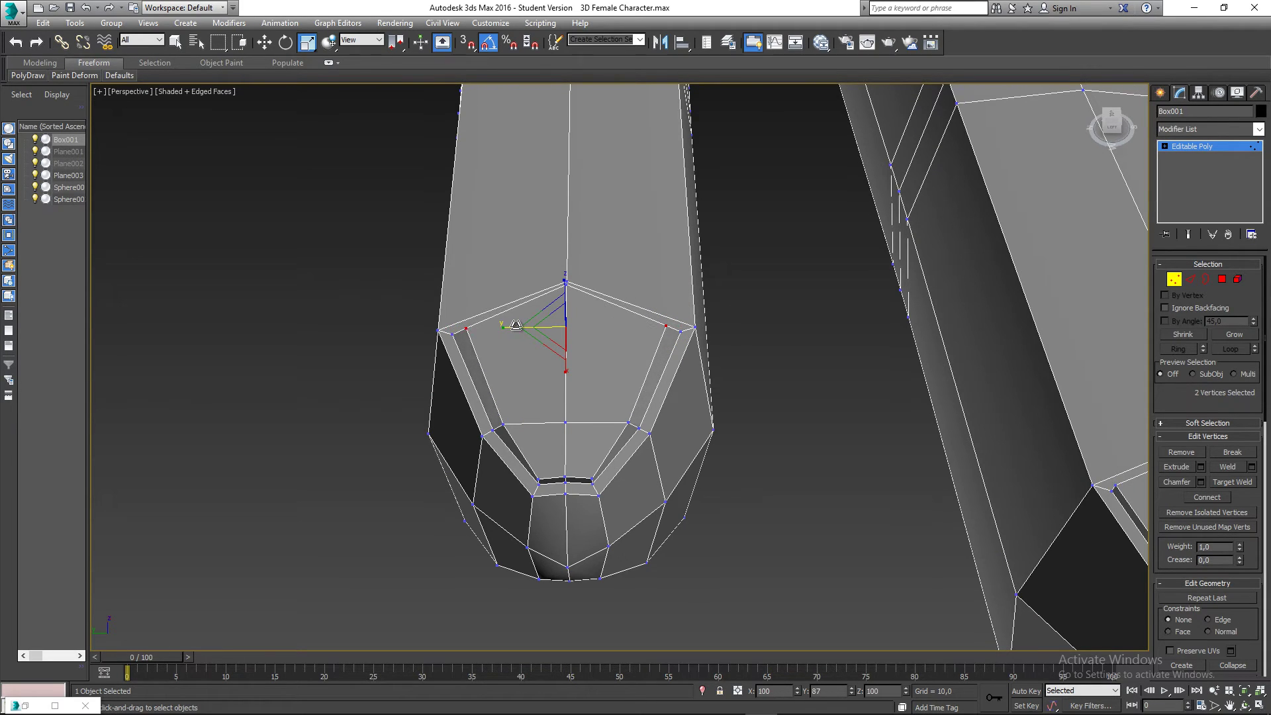
alt+middle_drag(557, 469, 560, 442)
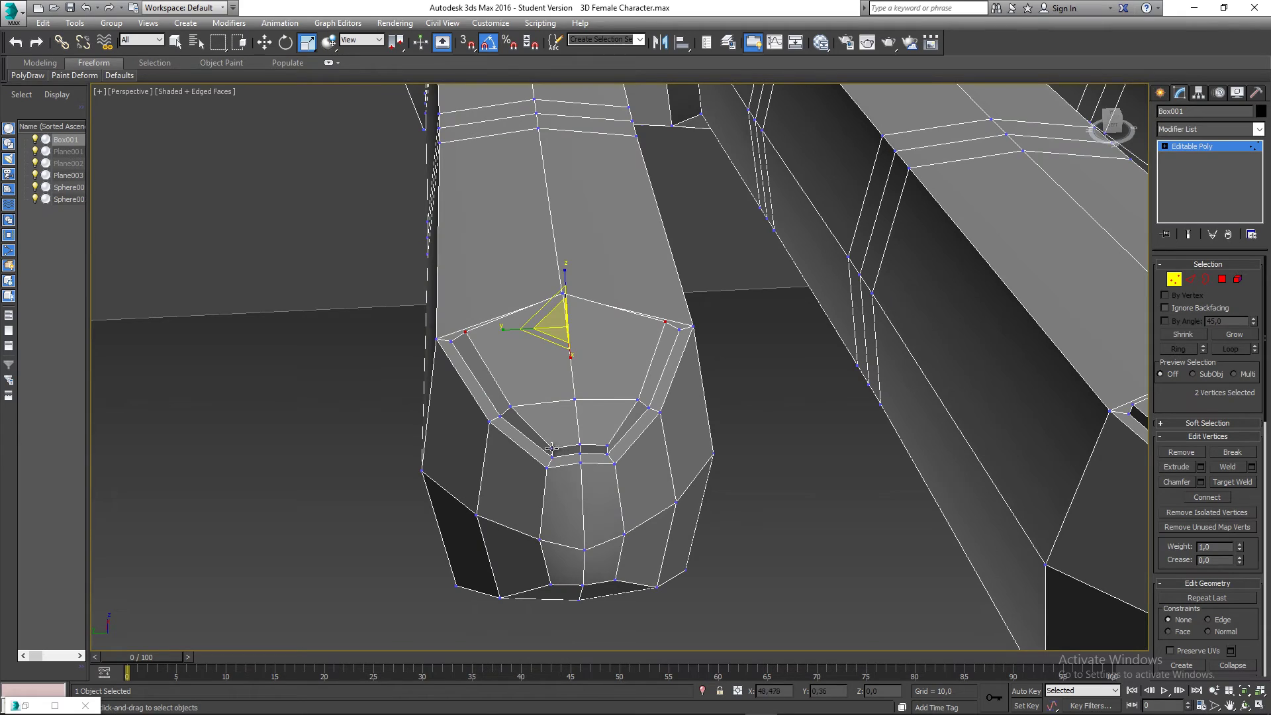
click(551, 450)
ctrl+click(607, 447)
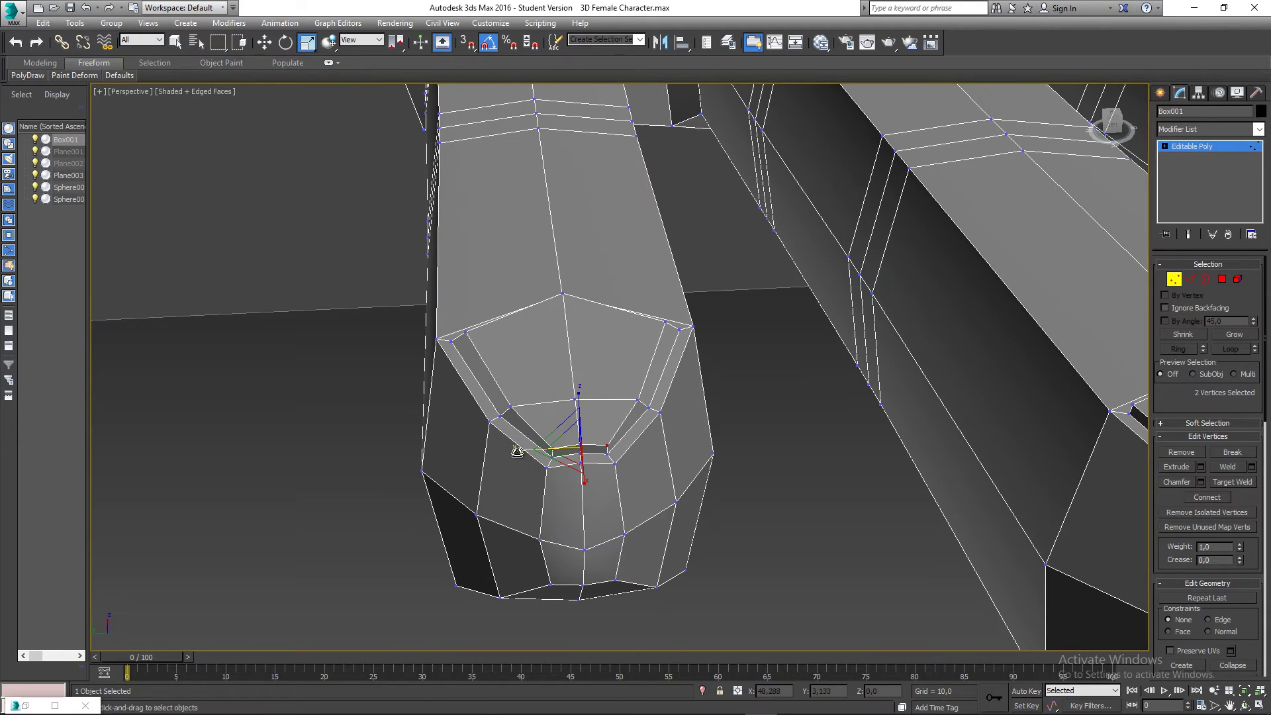
alt+middle_drag(520, 450, 448, 404)
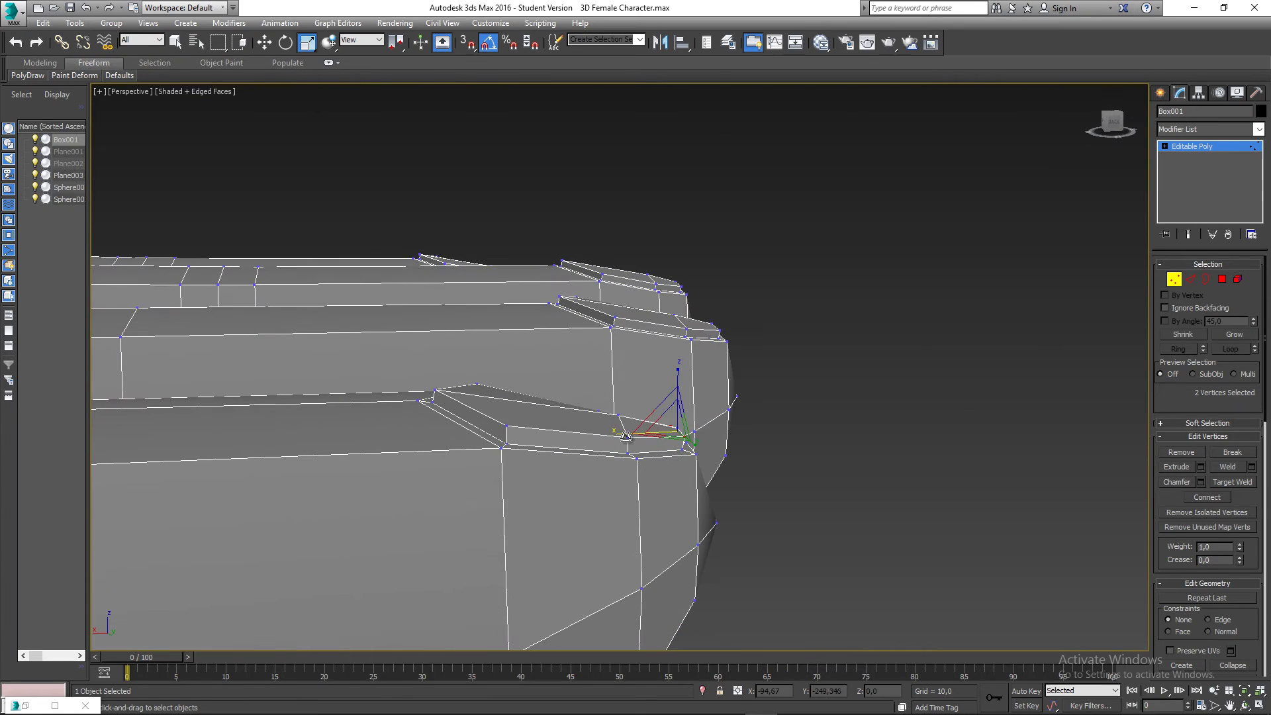
Move the rear middle vertex of the outer finger's raised nail slightly downward
key(w)
click(435, 392)
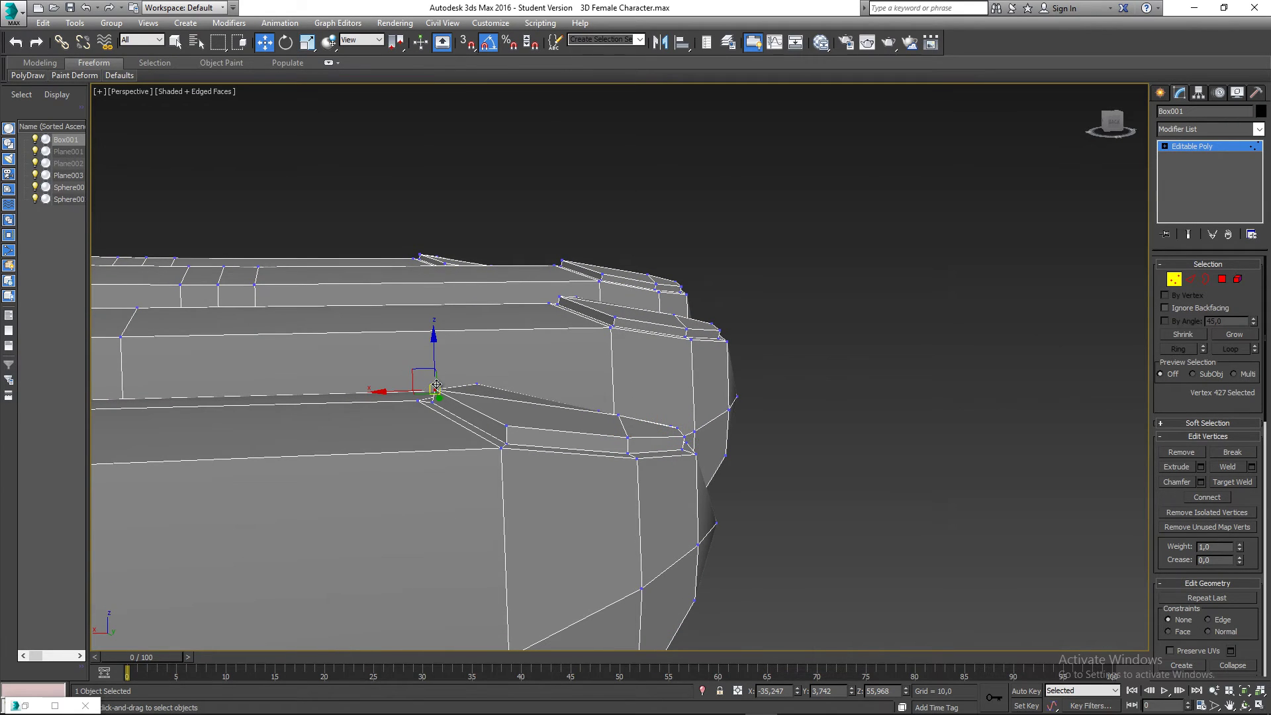
scroll(466, 374, up, 4)
scroll(569, 348, down, 3)
scroll(573, 351, up, 2)
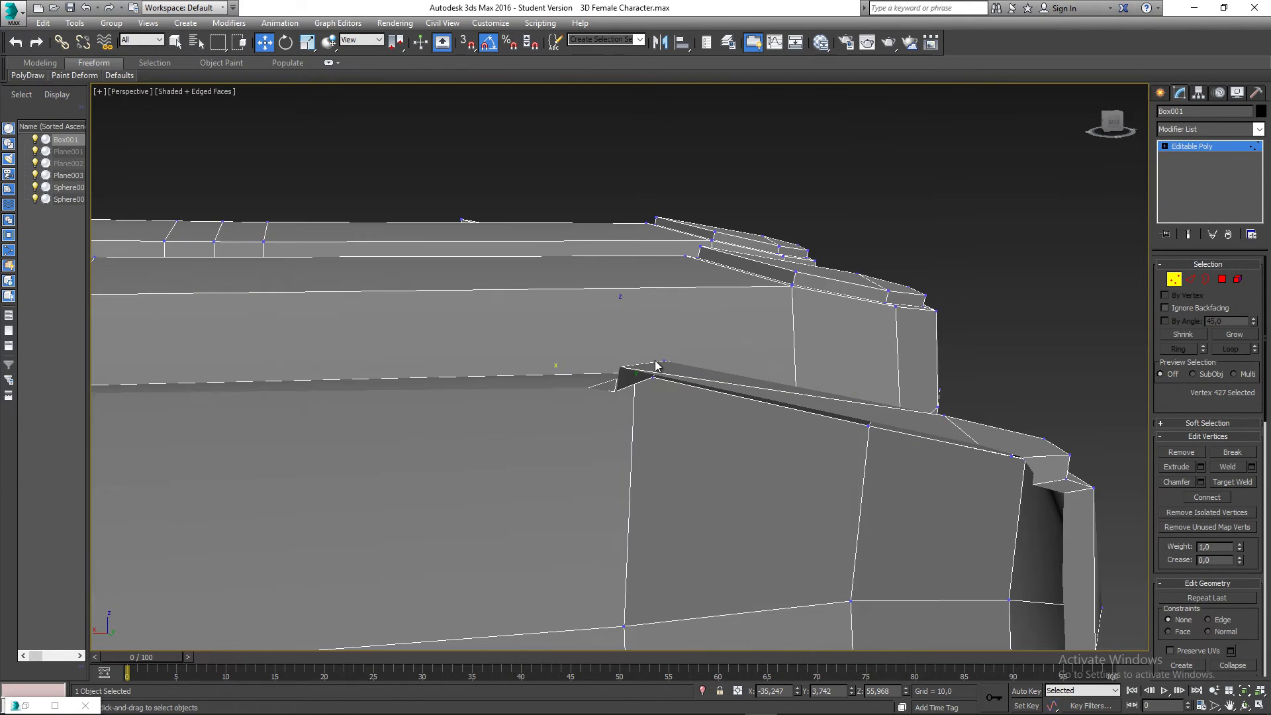
scroll(656, 364, down, 2)
alt+middle_drag(653, 365, 621, 343)
drag(625, 338, 627, 350)
Select the nail's two rear side vertices and move them slightly downward
alt+middle_drag(684, 411, 605, 447)
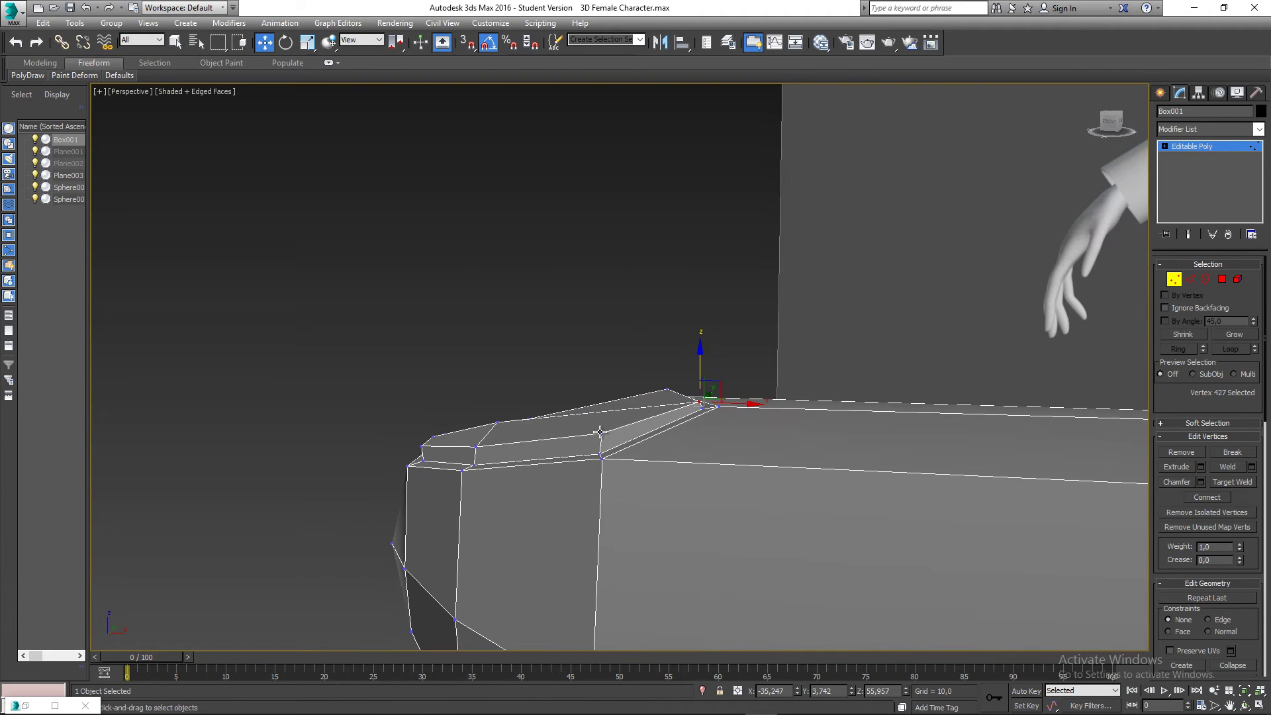
click(599, 431)
ctrl+click(666, 391)
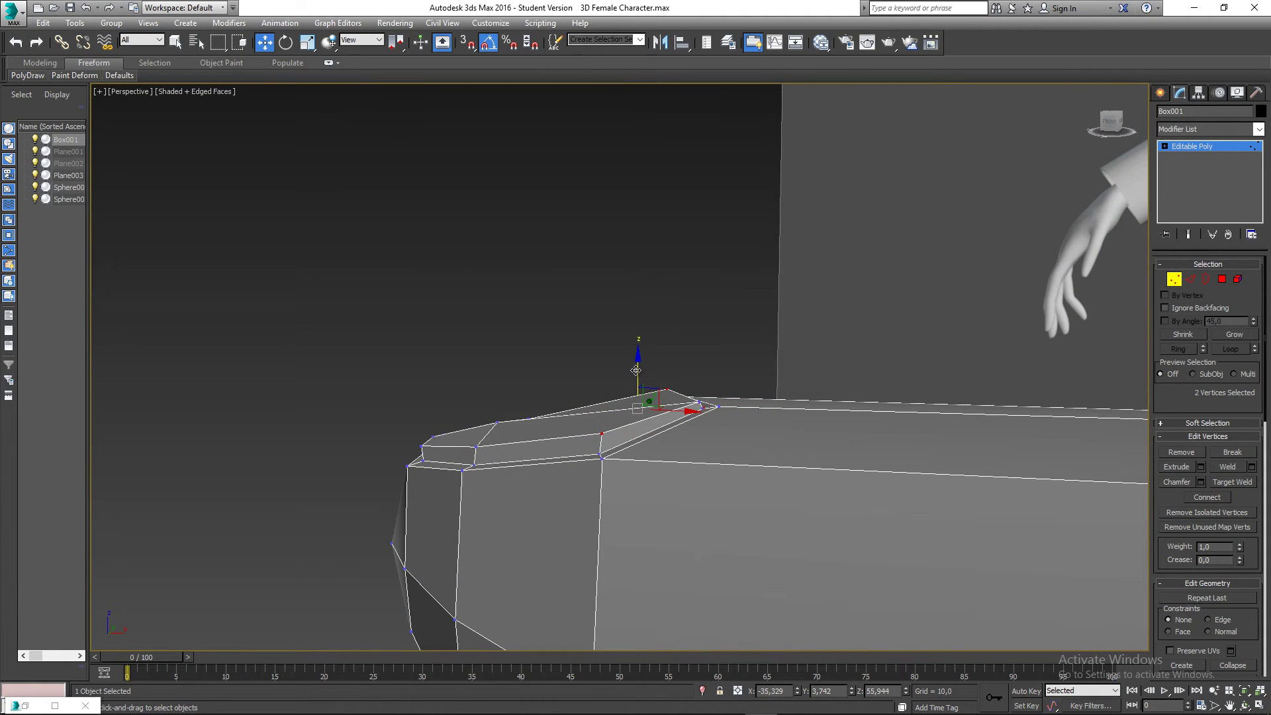
drag(636, 370, 637, 382)
Move the nail's rear middle vertex slightly towards the fingertip
mouse_move(610, 440)
alt+middle_down()
mouse_move(671, 446)
mouse_move(631, 446)
alt+middle_up()
click(697, 404)
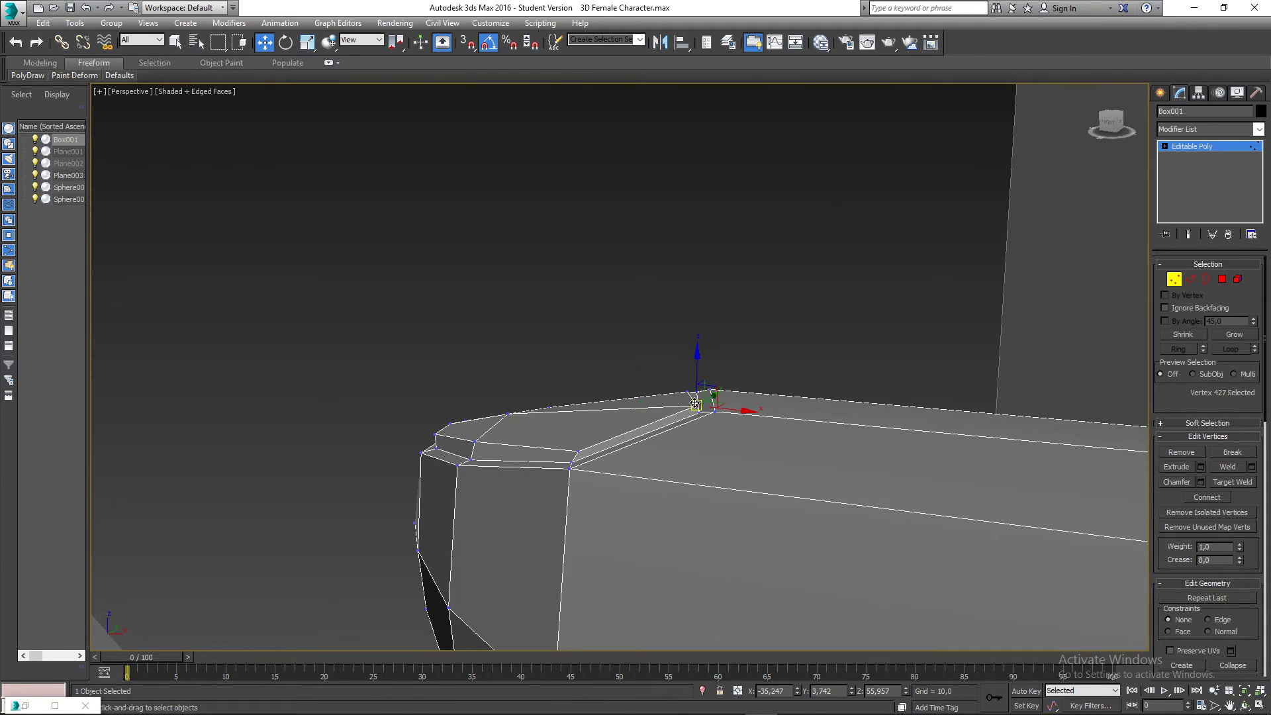
drag(716, 407, 713, 407)
mouse_move(714, 407)
alt+middle_down()
mouse_move(708, 468)
mouse_move(729, 440)
mouse_move(714, 332)
mouse_move(714, 400)
alt+middle_up()
drag(714, 401, 707, 402)
Select the middle fingertip vertex just in front of the nail's tip and lower it slightly
middle_drag(573, 425, 678, 404)
alt+middle_drag(678, 404, 619, 406)
click(606, 405)
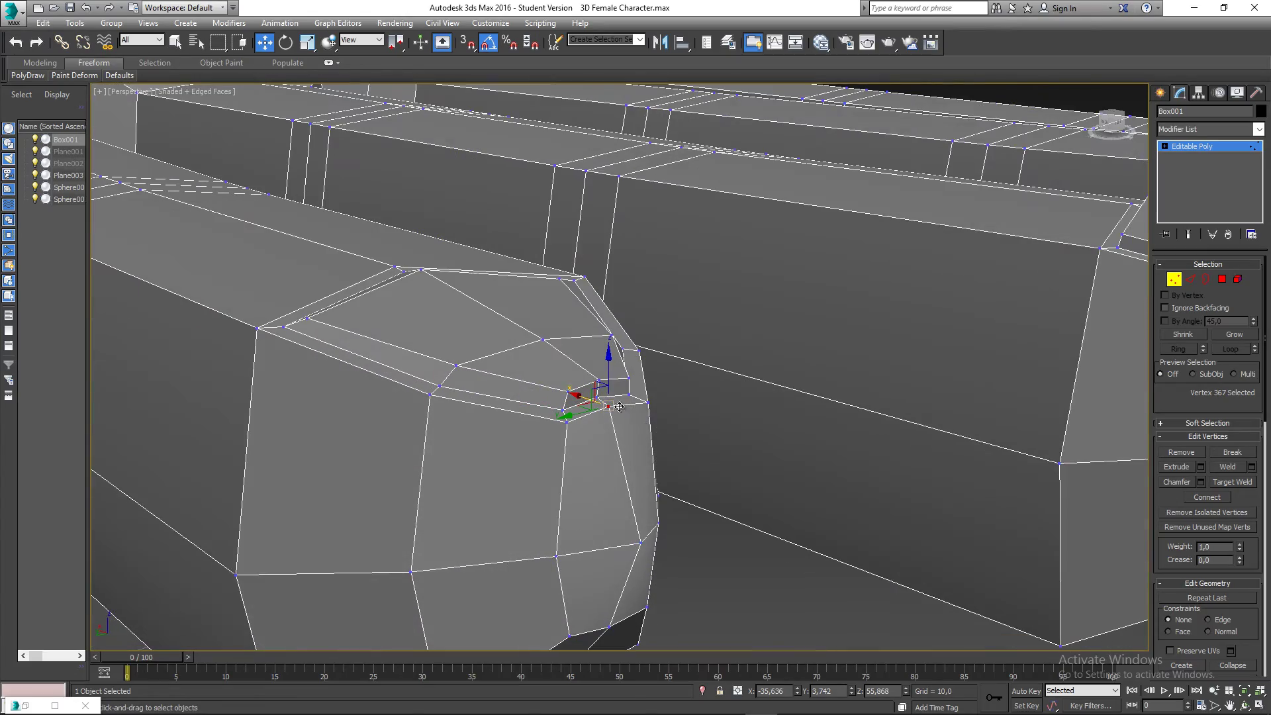
alt+middle_drag(611, 382, 632, 444)
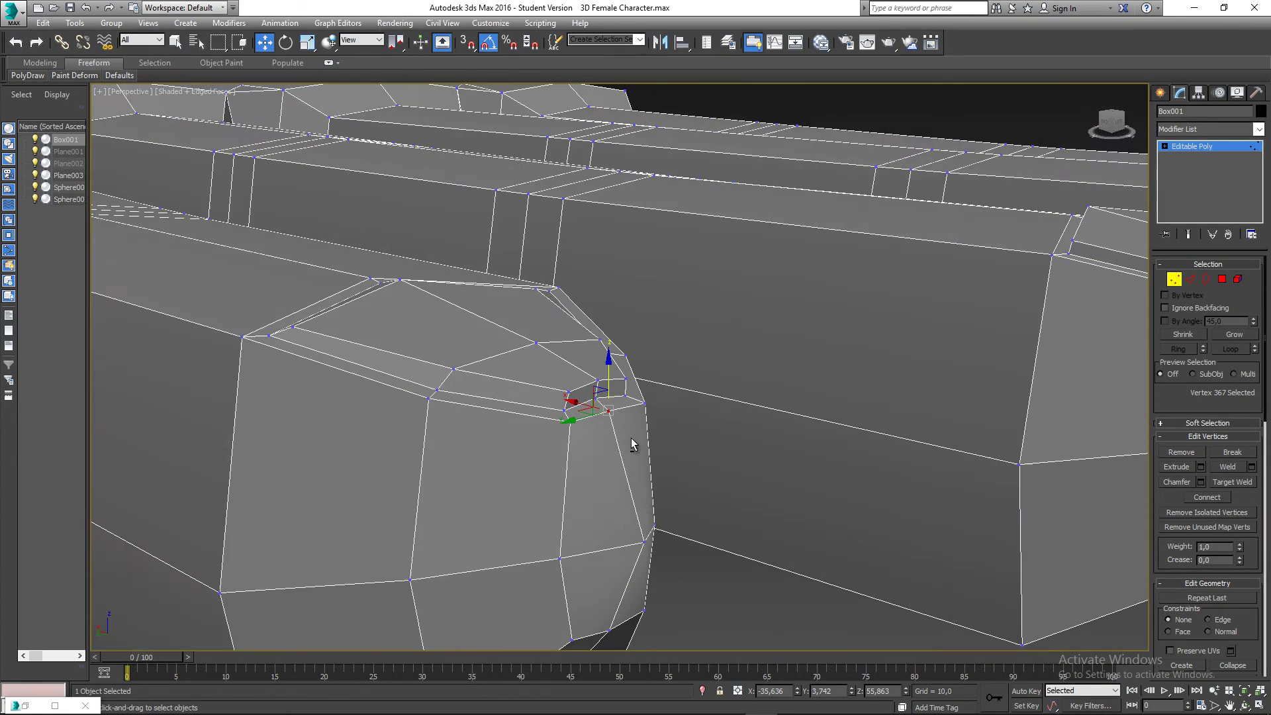
Select the four narrow side-wall polygons around the front edge of the outer finger's raised nail
click(1221, 281)
click(556, 397)
ctrl+click(582, 396)
ctrl+click(612, 389)
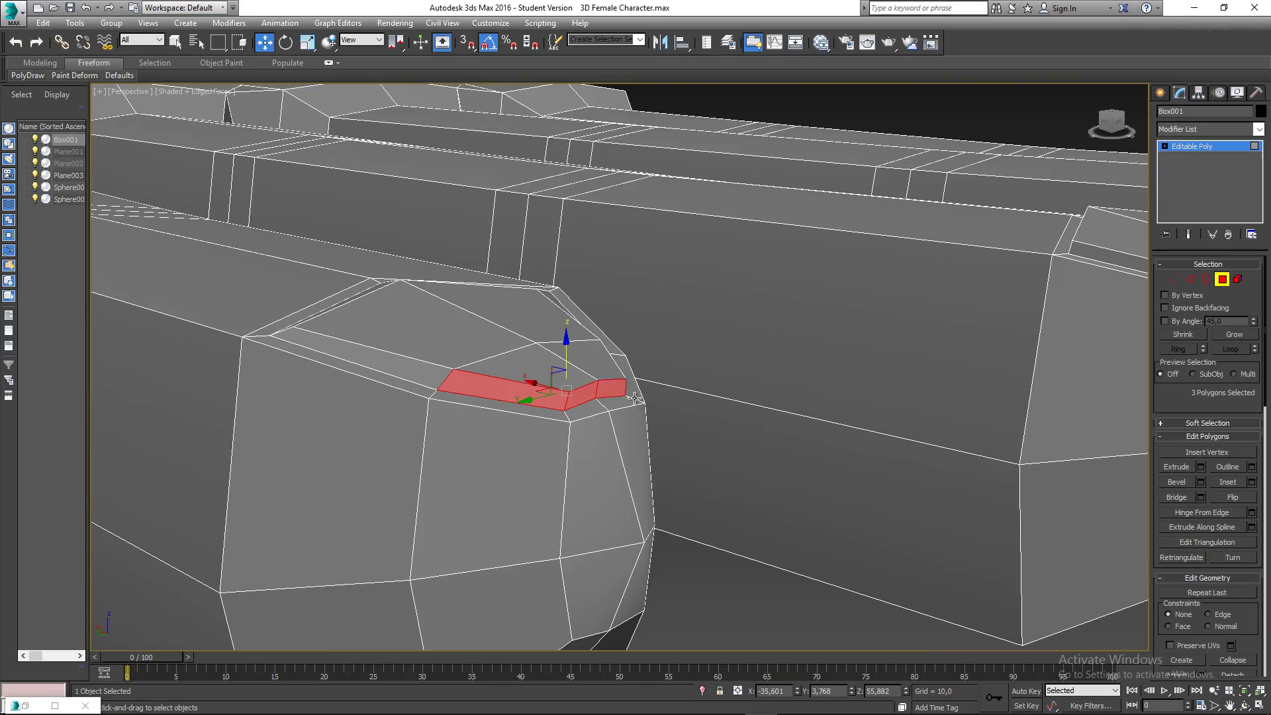
alt+middle_drag(722, 381, 485, 462)
ctrl+click(656, 395)
alt+middle_drag(484, 462, 557, 465)
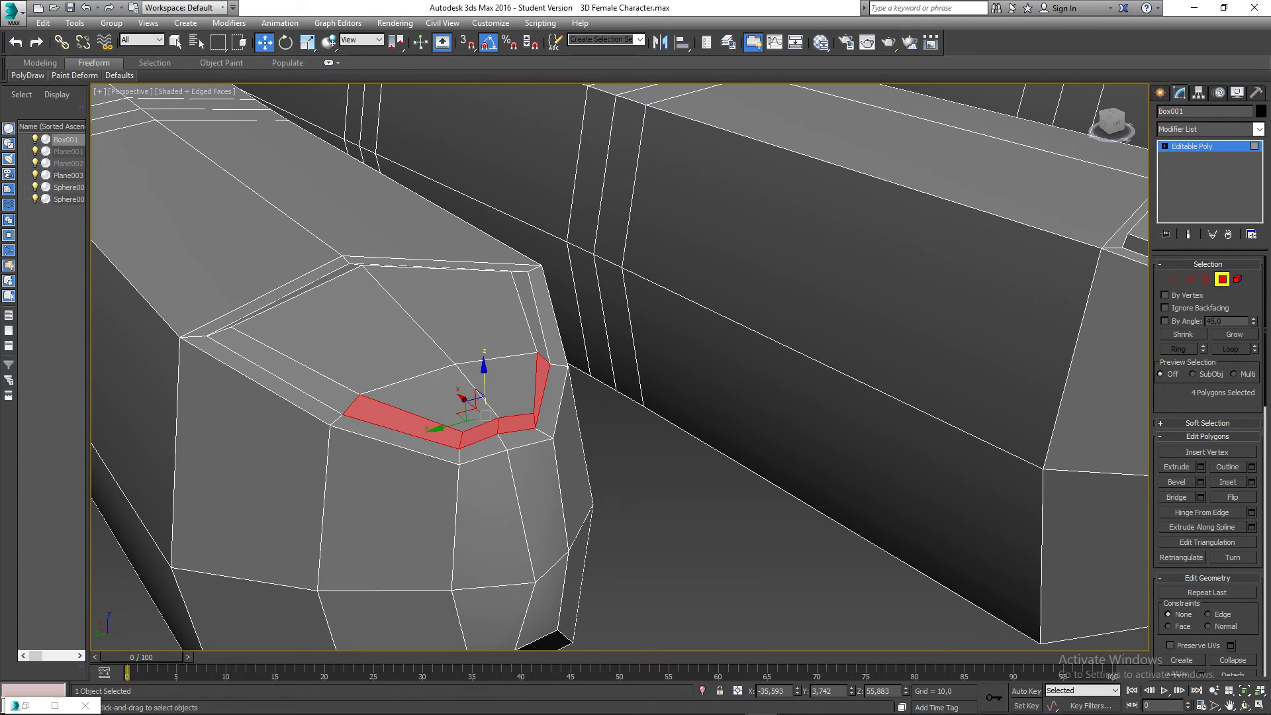
Start extruding the four nail-edge polygons, try the Local Normal and By Polygon types, and return to Group
click(1200, 467)
alt+middle_drag(651, 467, 637, 400)
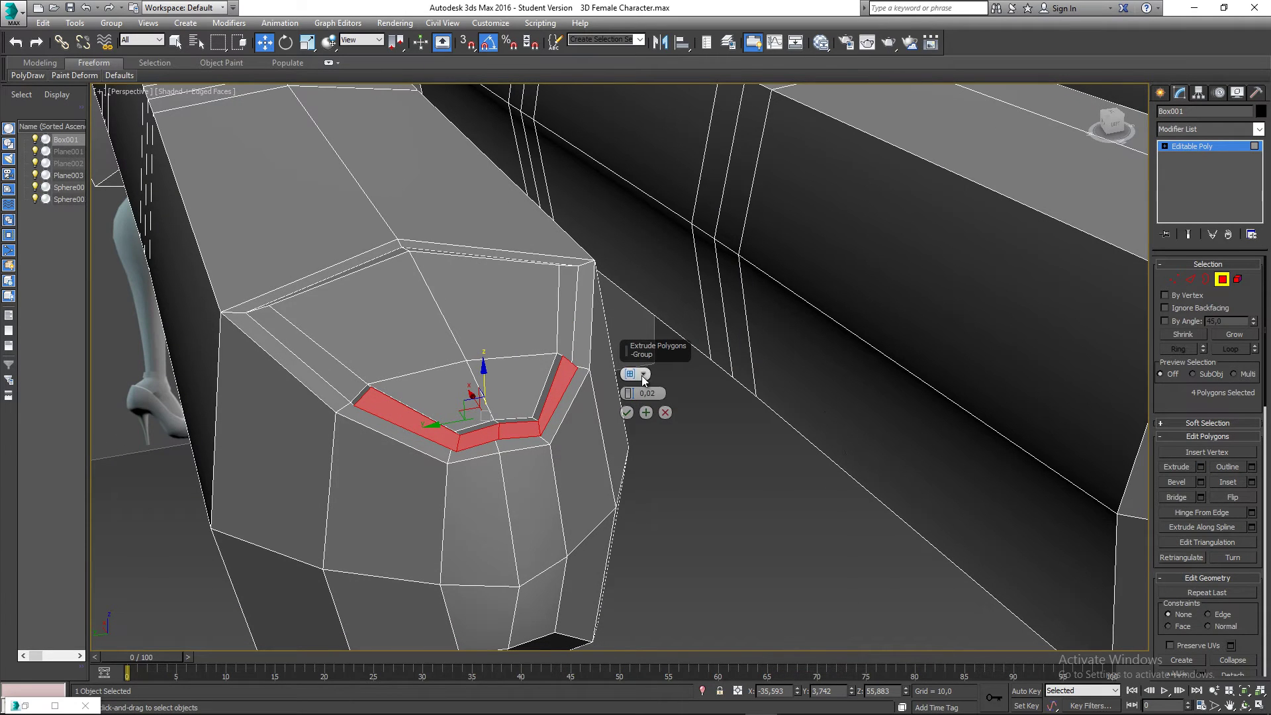
click(643, 375)
click(670, 399)
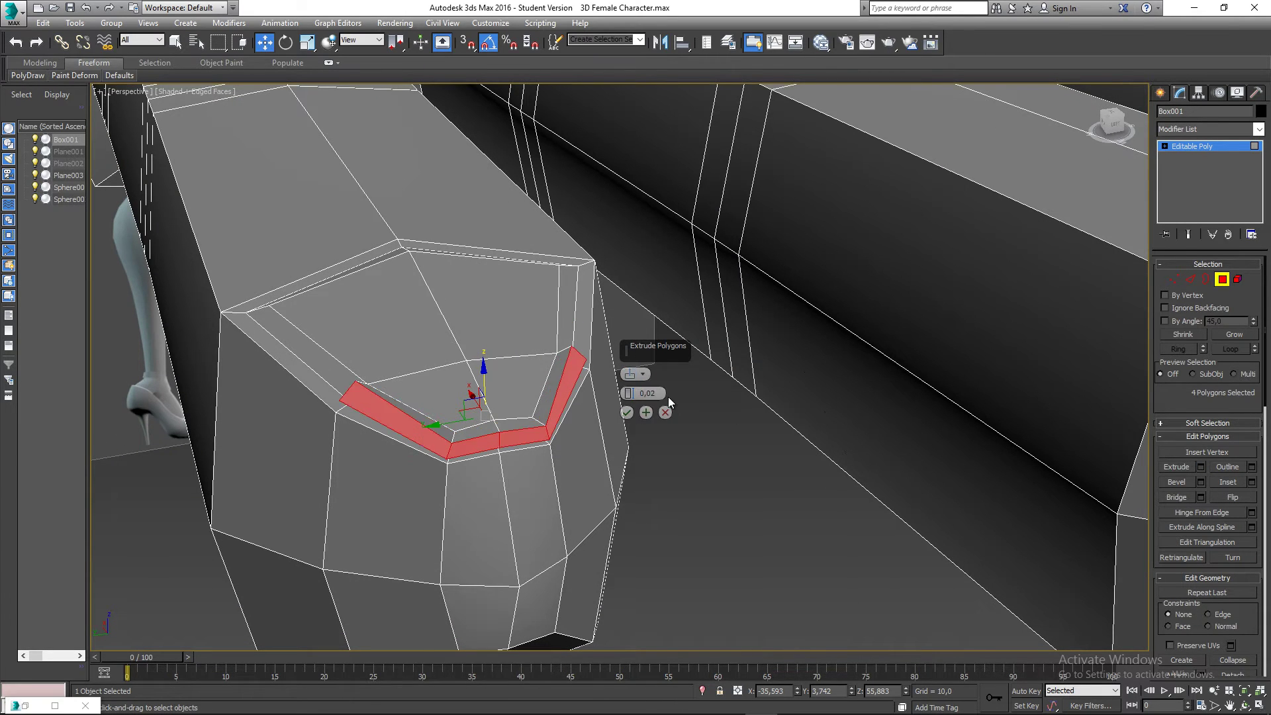
alt+middle_drag(669, 395, 662, 464)
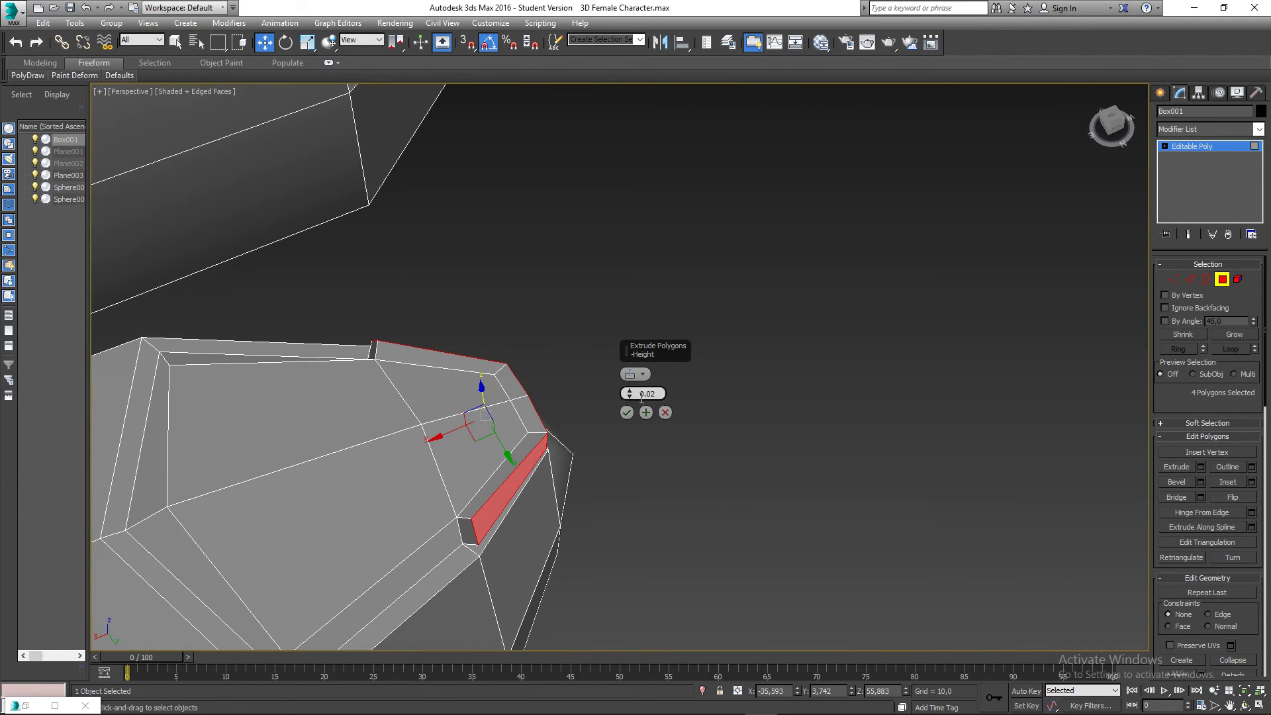
click(640, 374)
click(666, 415)
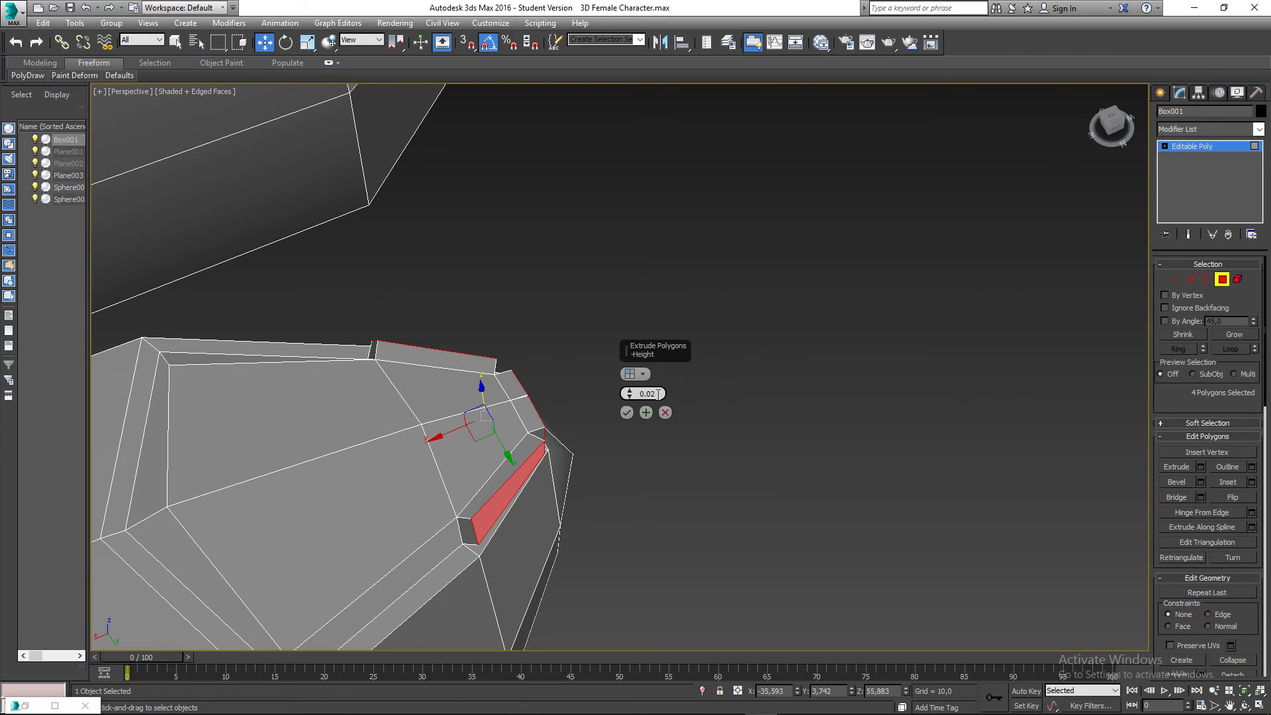
click(644, 375)
click(653, 384)
Set the Group extrusion height of the four nail-edge polygons on the outer finger to 0.06
middle_drag(573, 472, 516, 489)
drag(633, 395, 630, 402)
click(630, 392)
click(629, 392)
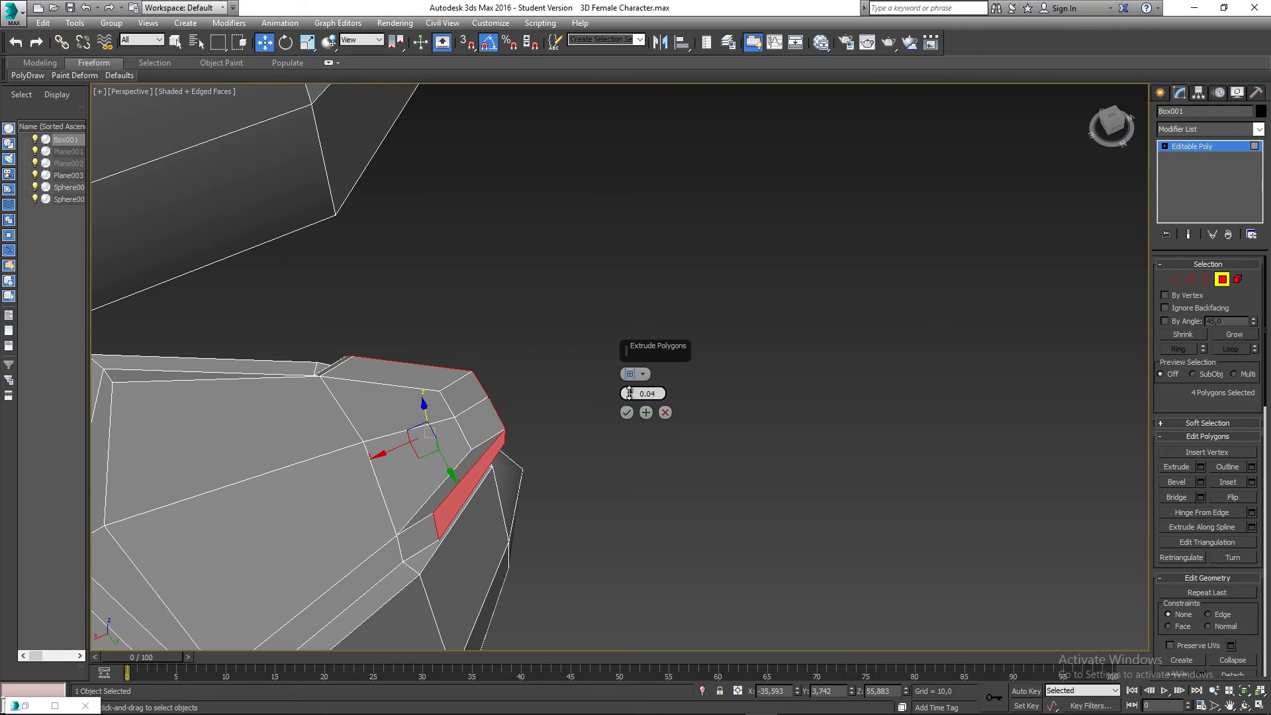
click(629, 392)
click(630, 392)
alt+middle_drag(534, 501, 590, 380)
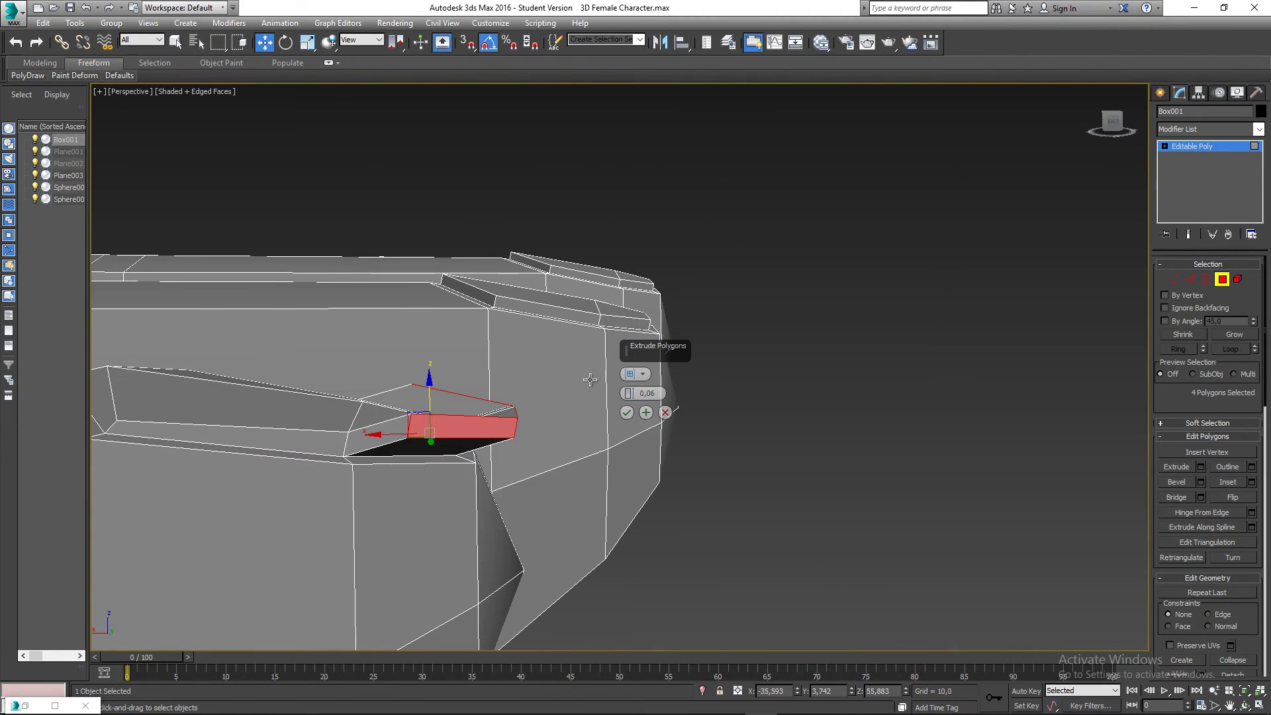
Try the Local Normal type for the nail-edge extrusion, return to Group, and apply it with a height of 0.12
click(639, 375)
click(671, 397)
alt+middle_drag(558, 432, 607, 471)
click(639, 376)
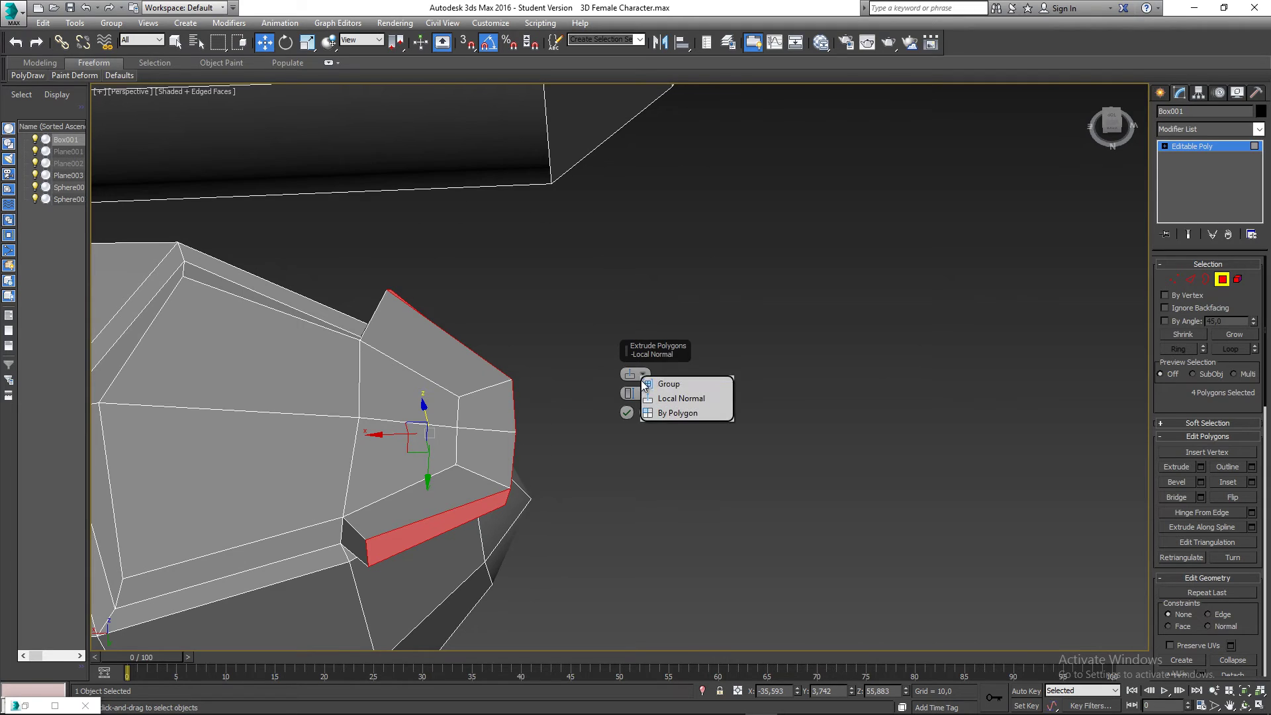
click(670, 410)
alt+middle_drag(644, 382, 557, 411)
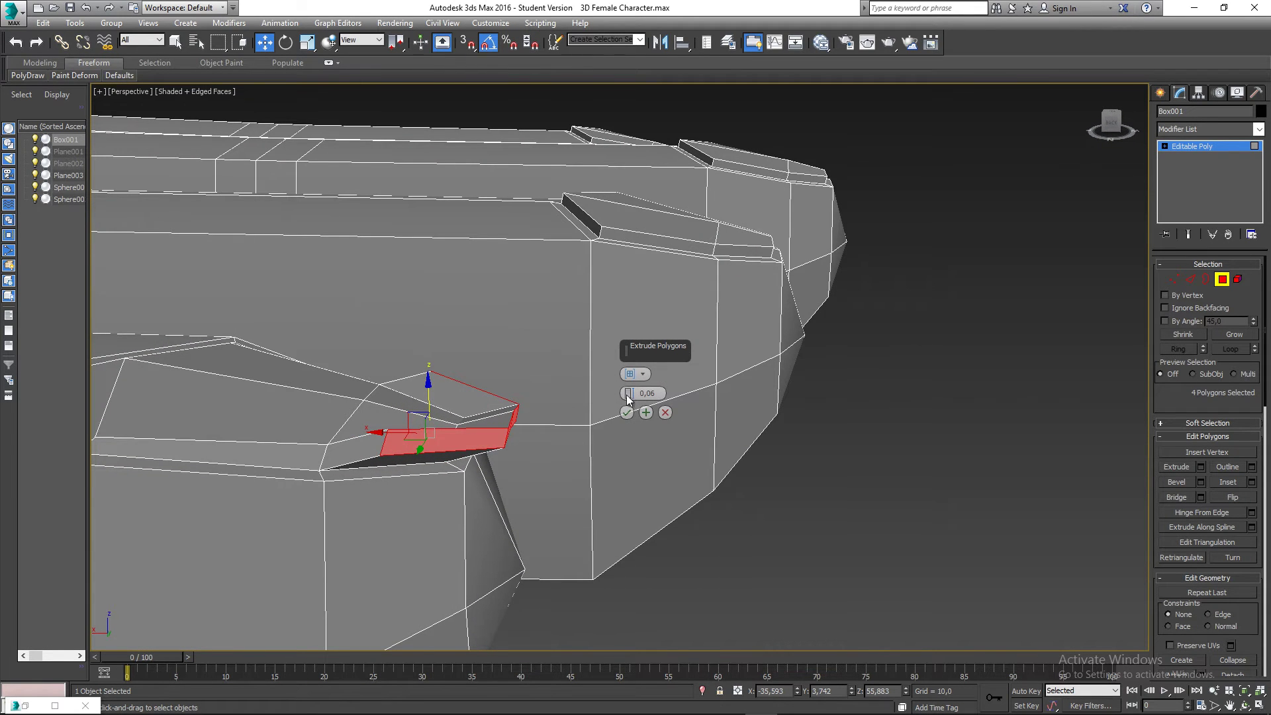
drag(629, 395, 630, 394)
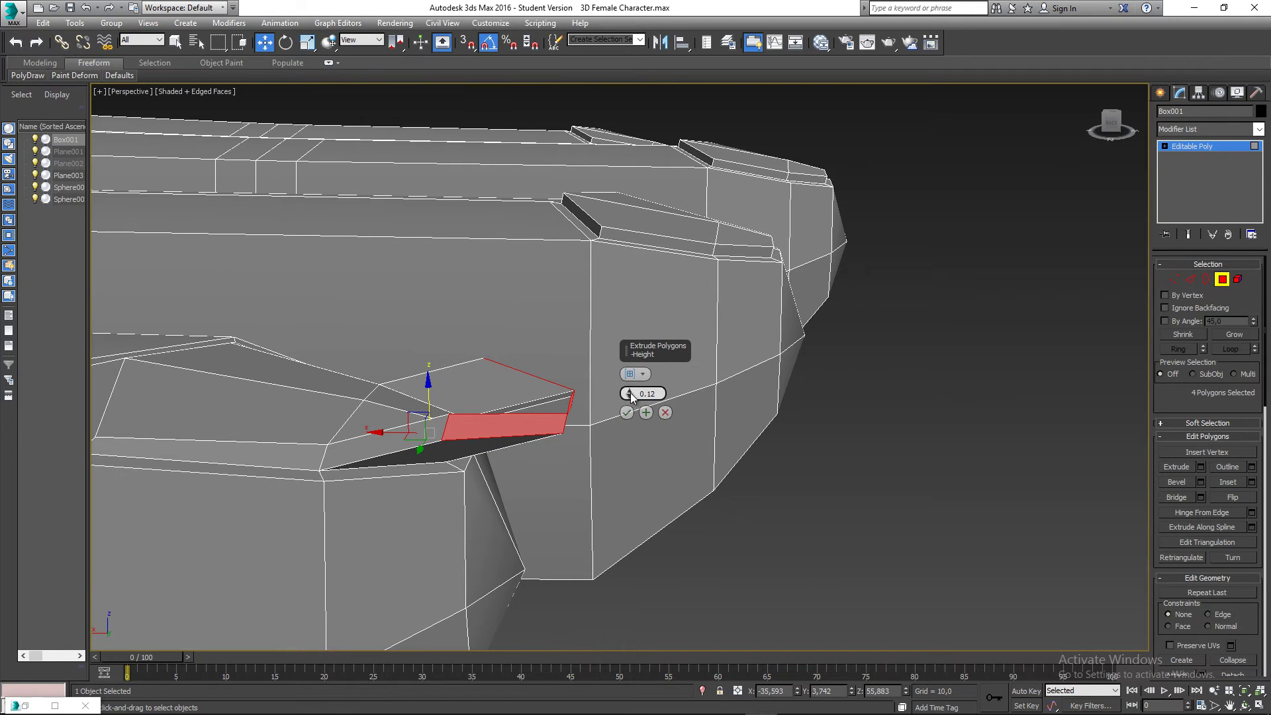
click(626, 413)
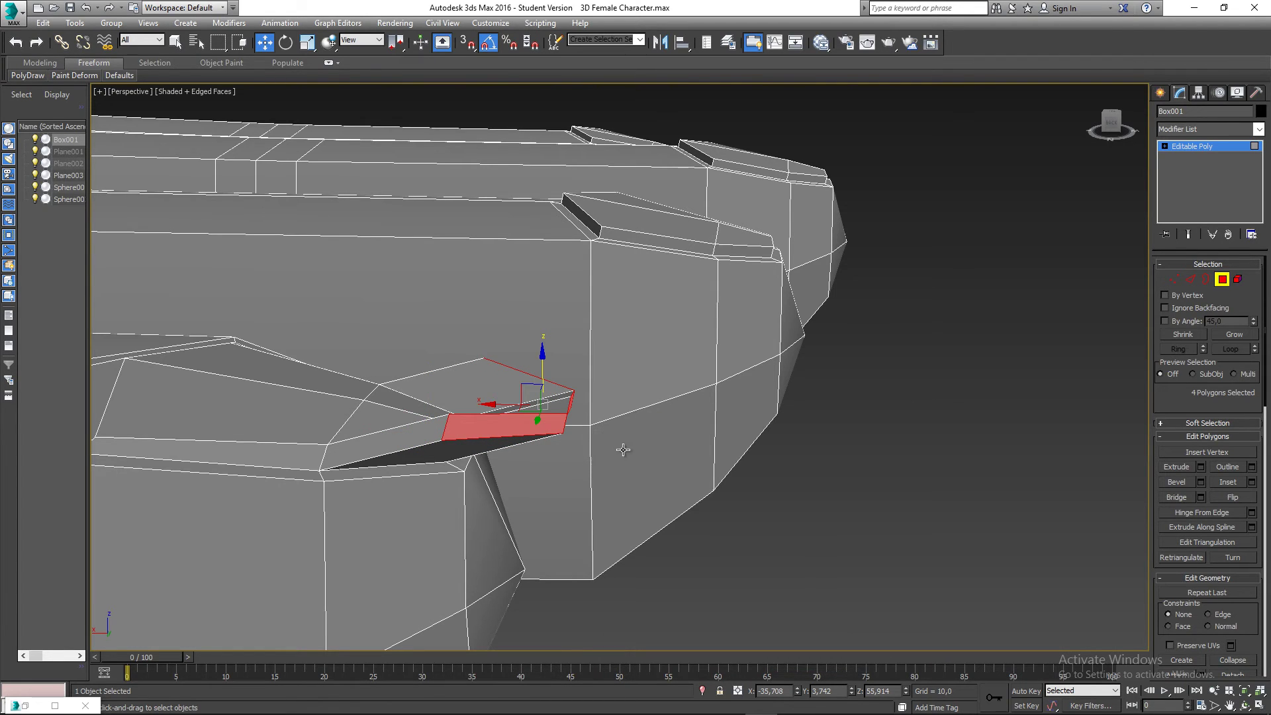
Select the four rear corner vertices on both sides of the extruded nail edge and lower them towards the fingertip
key(1)
mouse_move(539, 454)
alt+middle_down()
mouse_move(474, 454)
mouse_move(454, 484)
mouse_move(544, 468)
alt+middle_up()
key(f)
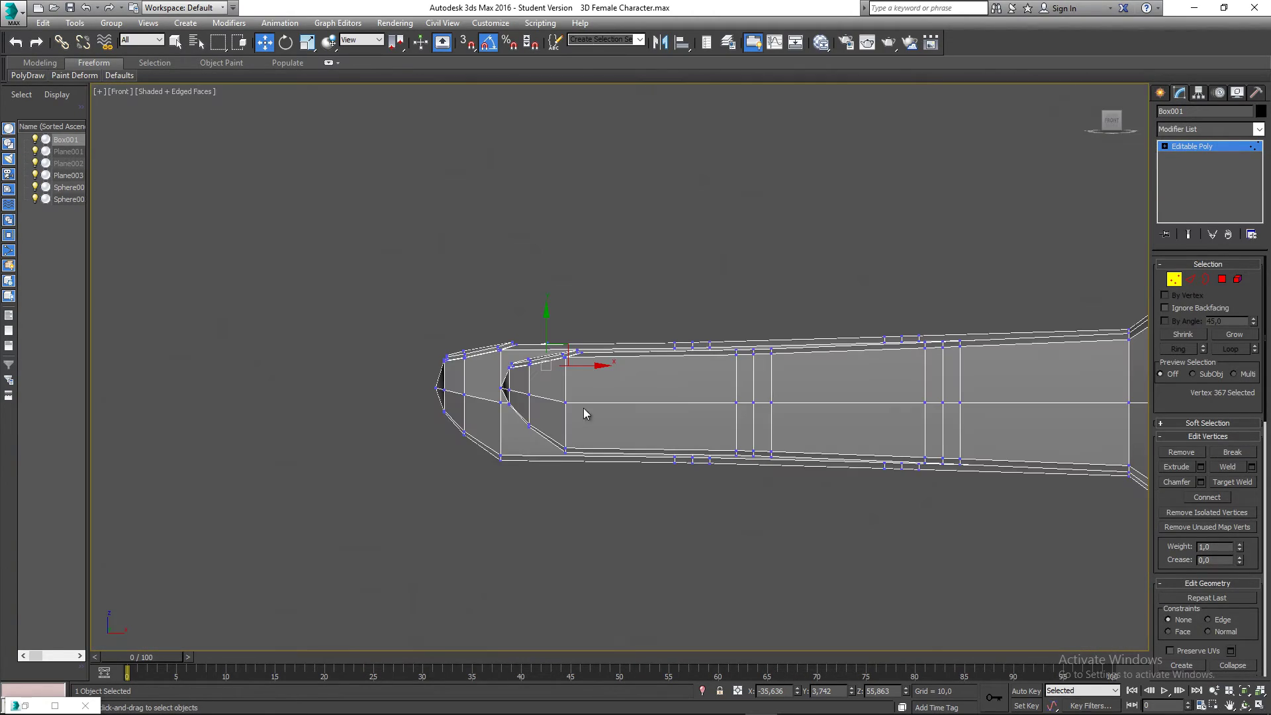
scroll(550, 400, down, 2)
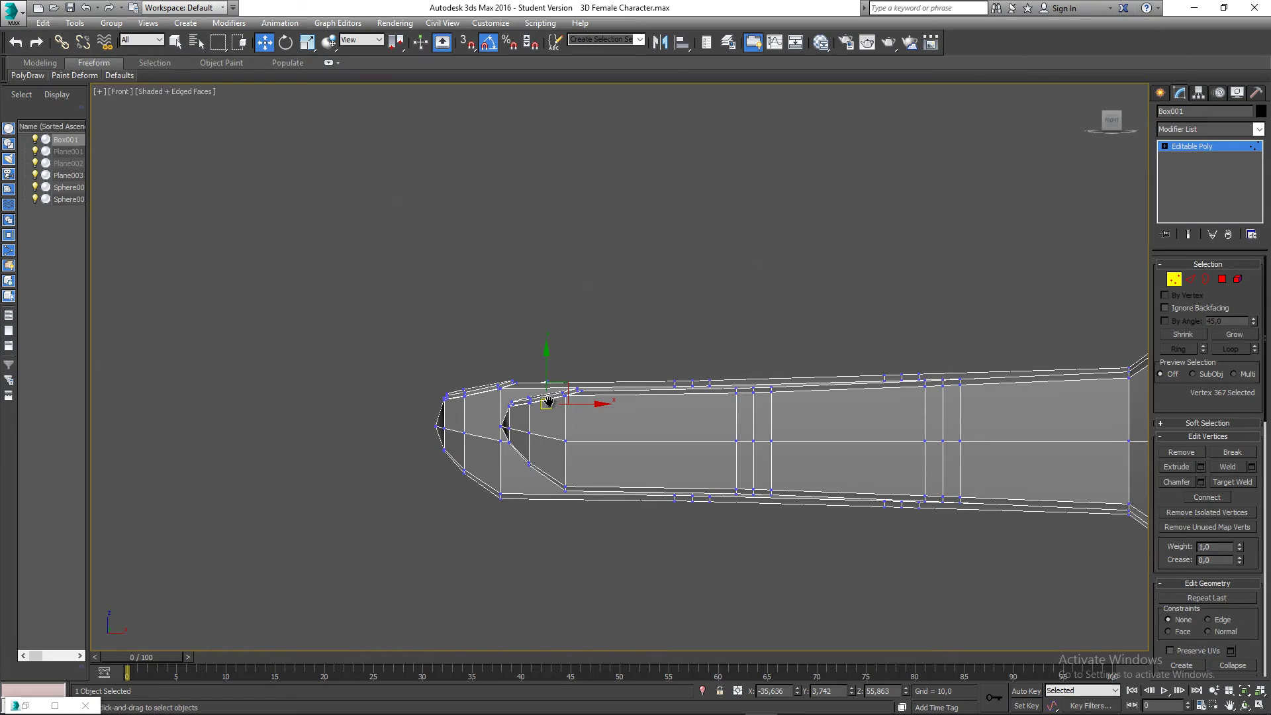
key(p)
alt+middle_drag(510, 402, 690, 435)
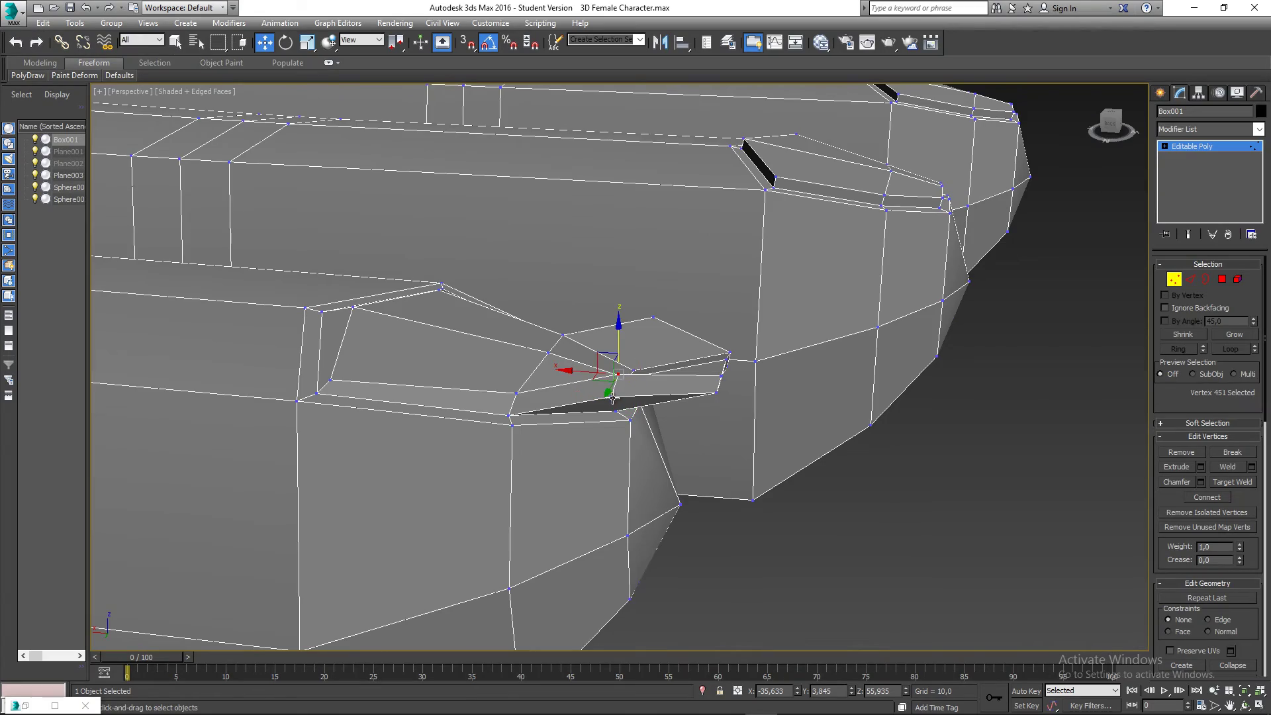
ctrl+click(613, 399)
alt+middle_drag(613, 400, 707, 415)
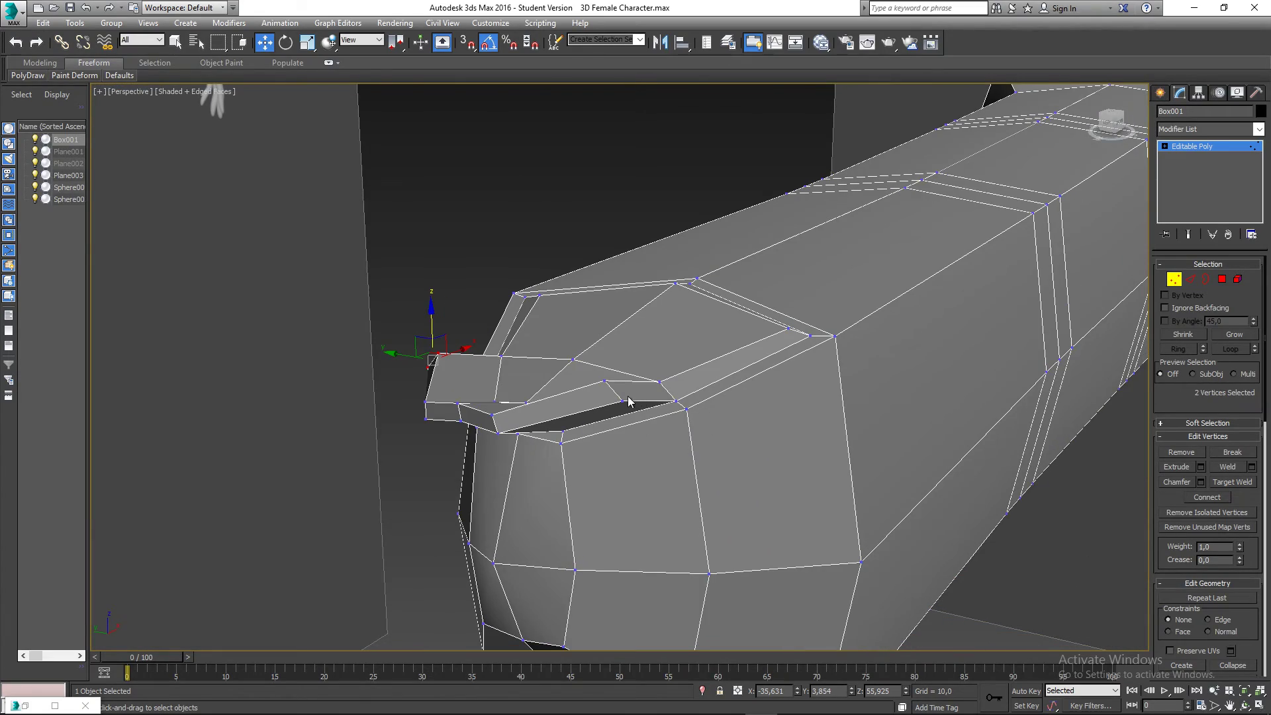
ctrl+click(604, 382)
alt+middle_drag(604, 381, 547, 339)
drag(521, 328, 530, 399)
alt+middle_drag(529, 400, 566, 388)
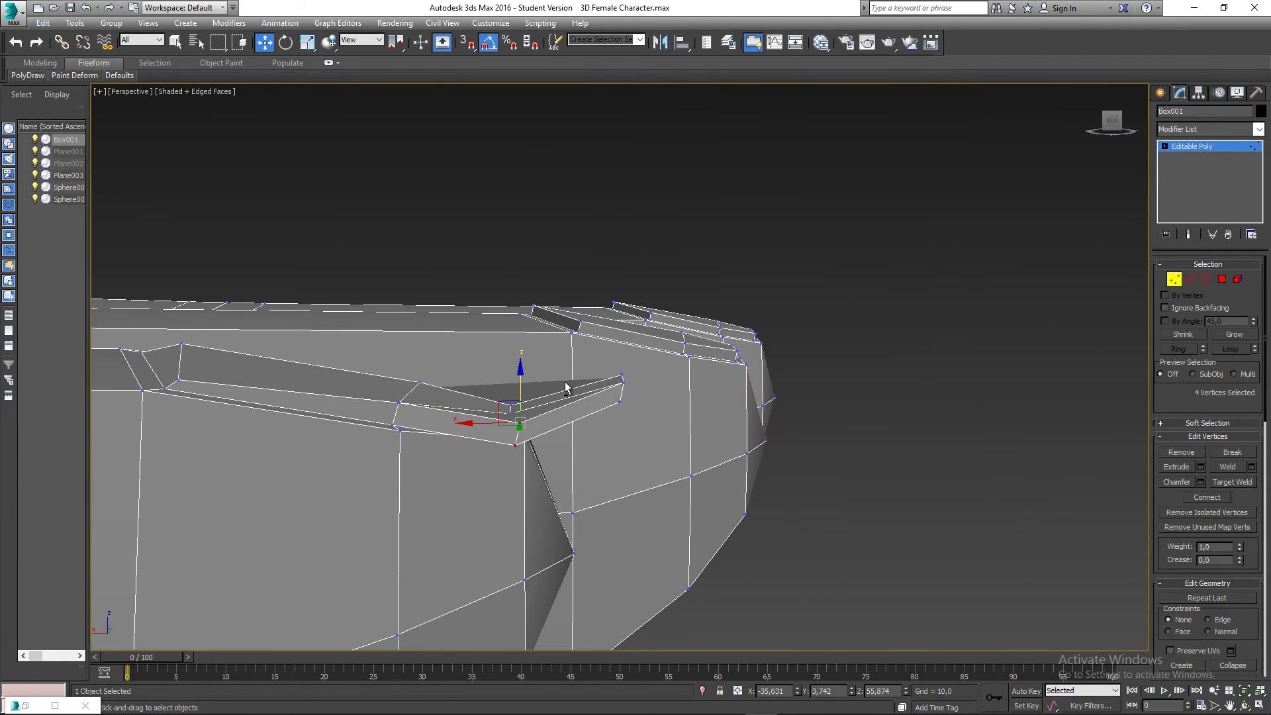
drag(519, 372, 519, 370)
Scale the four selected corner vertices inward across the nail's width
alt+middle_drag(519, 373, 465, 456)
key(r)
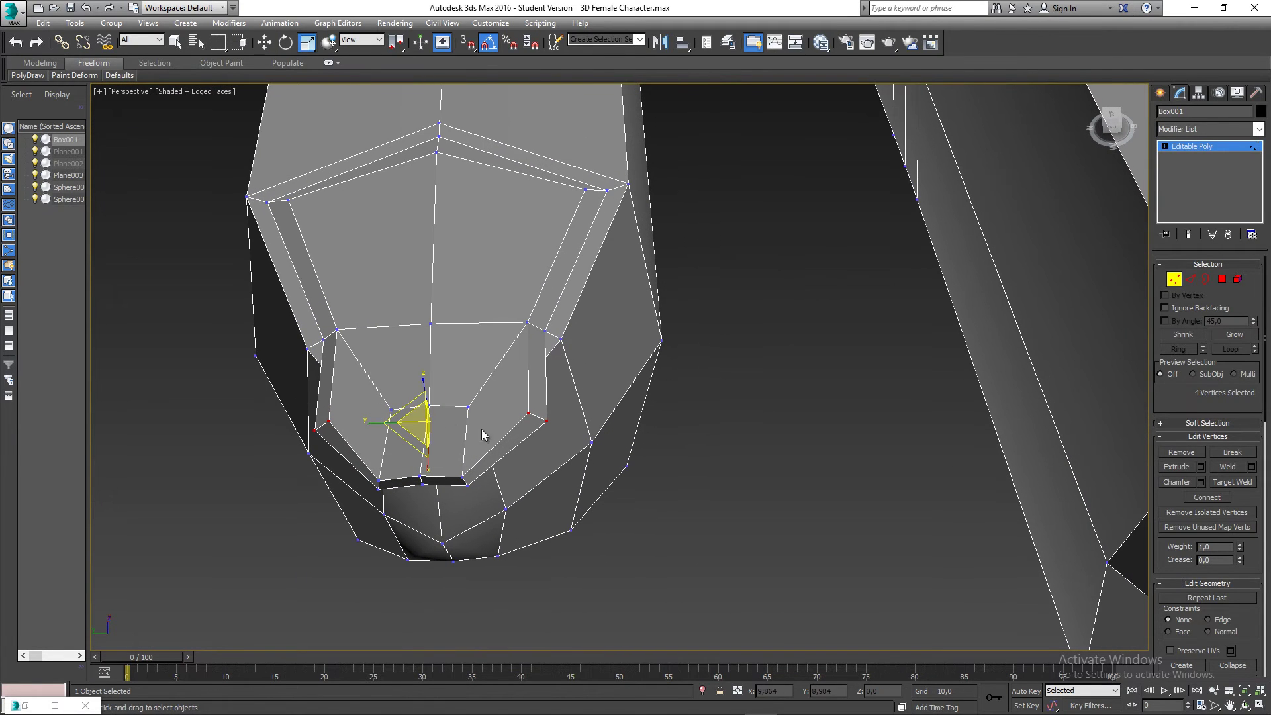
drag(368, 422, 384, 423)
alt+middle_drag(416, 445, 459, 423)
scroll(459, 422, up, 5)
scroll(459, 422, down, 5)
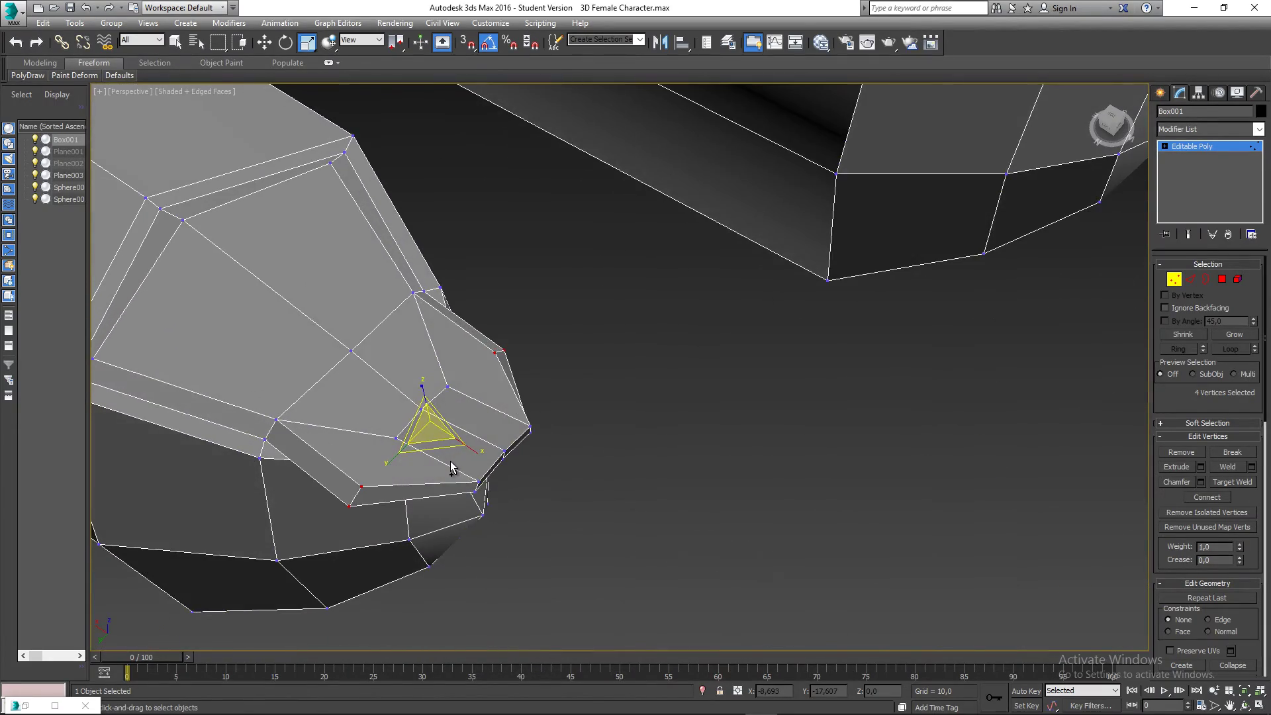
alt+middle_drag(454, 505, 411, 488)
drag(381, 437, 384, 439)
mouse_move(384, 439)
alt+middle_down()
mouse_move(401, 457)
mouse_move(378, 464)
alt+middle_up()
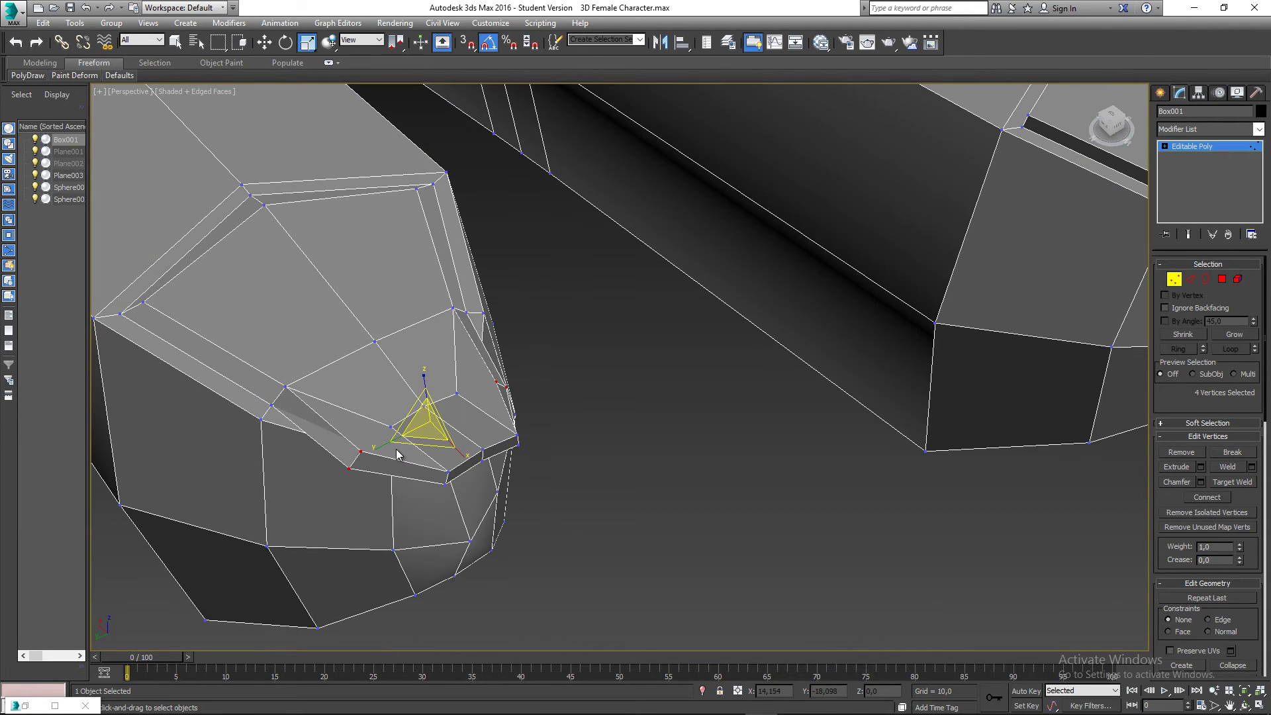
Select the two corner vertices on one side of the extruded nail edge and move them slightly inward
key(w)
click(360, 451)
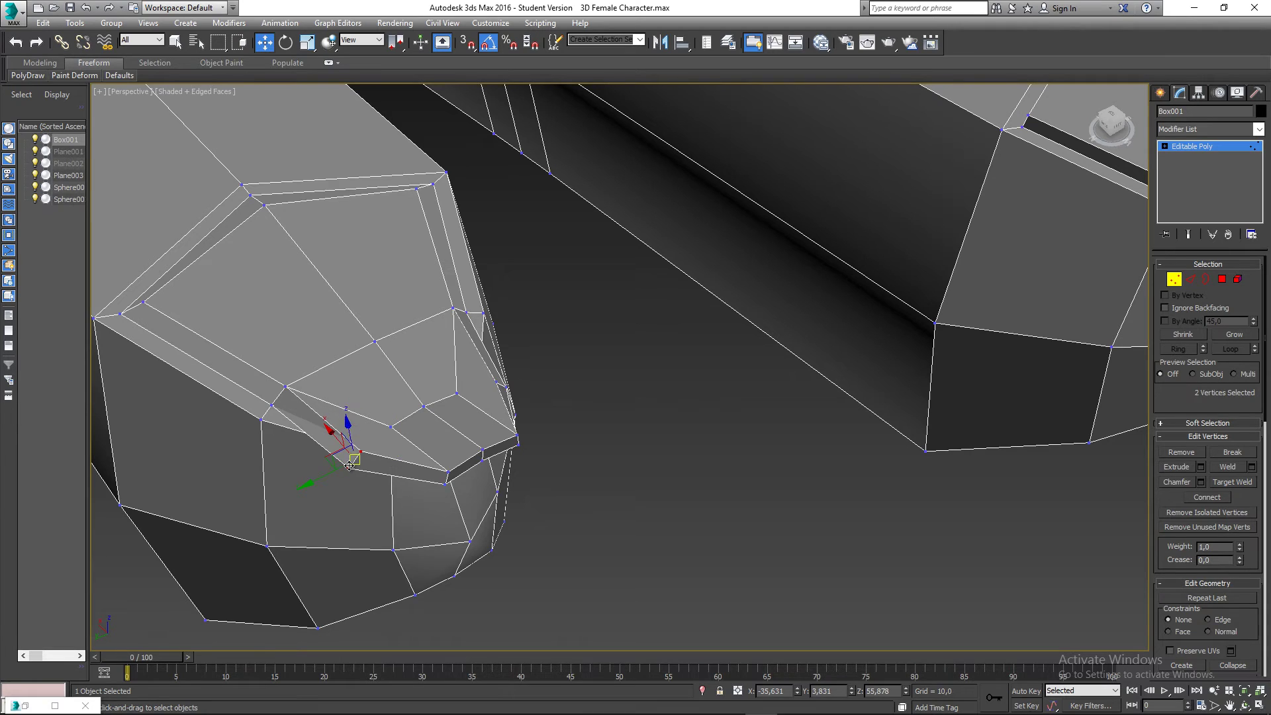
drag(329, 473, 345, 475)
alt+middle_drag(345, 476, 368, 415)
drag(369, 416, 368, 411)
alt+middle_drag(370, 412, 613, 394)
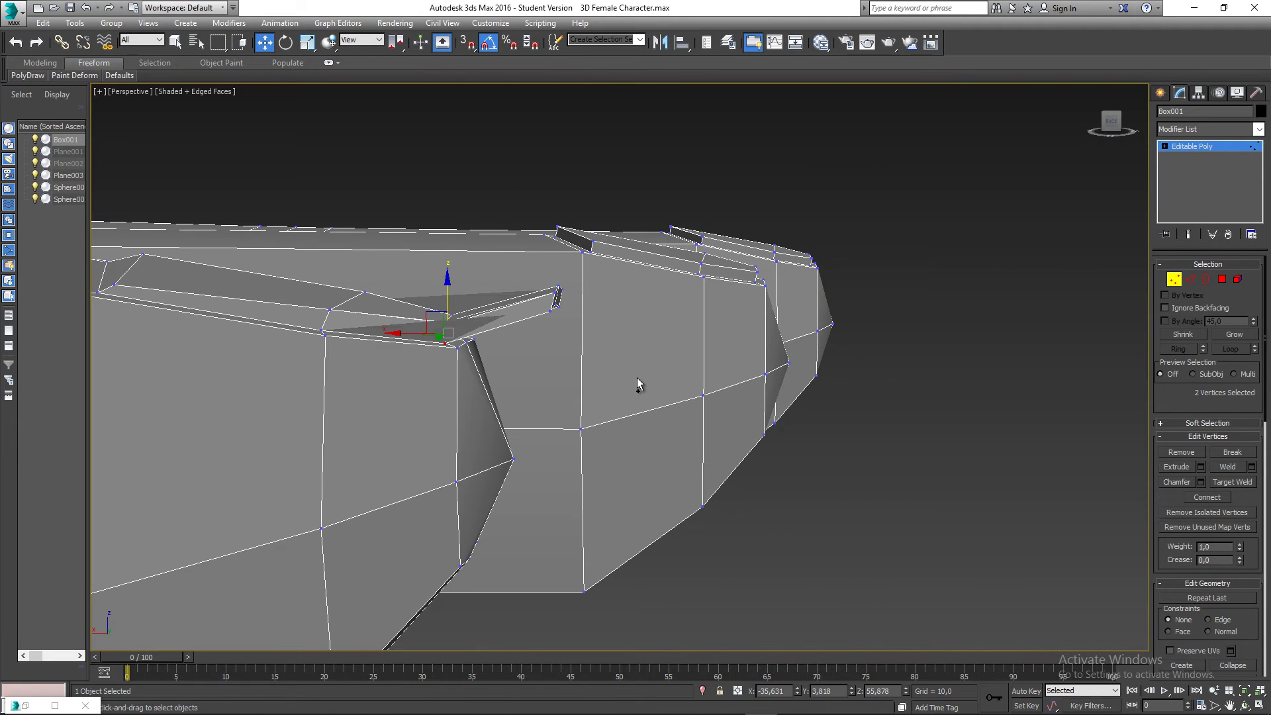
Undo the vertex adjustments and the extrusion of the outer finger's nail edge
key(ctrl+z)
key(ctrl+z)
key(ctrl+z)
key(ctrl+z)
key(ctrl+z)
key(ctrl+z)
key(ctrl+z)
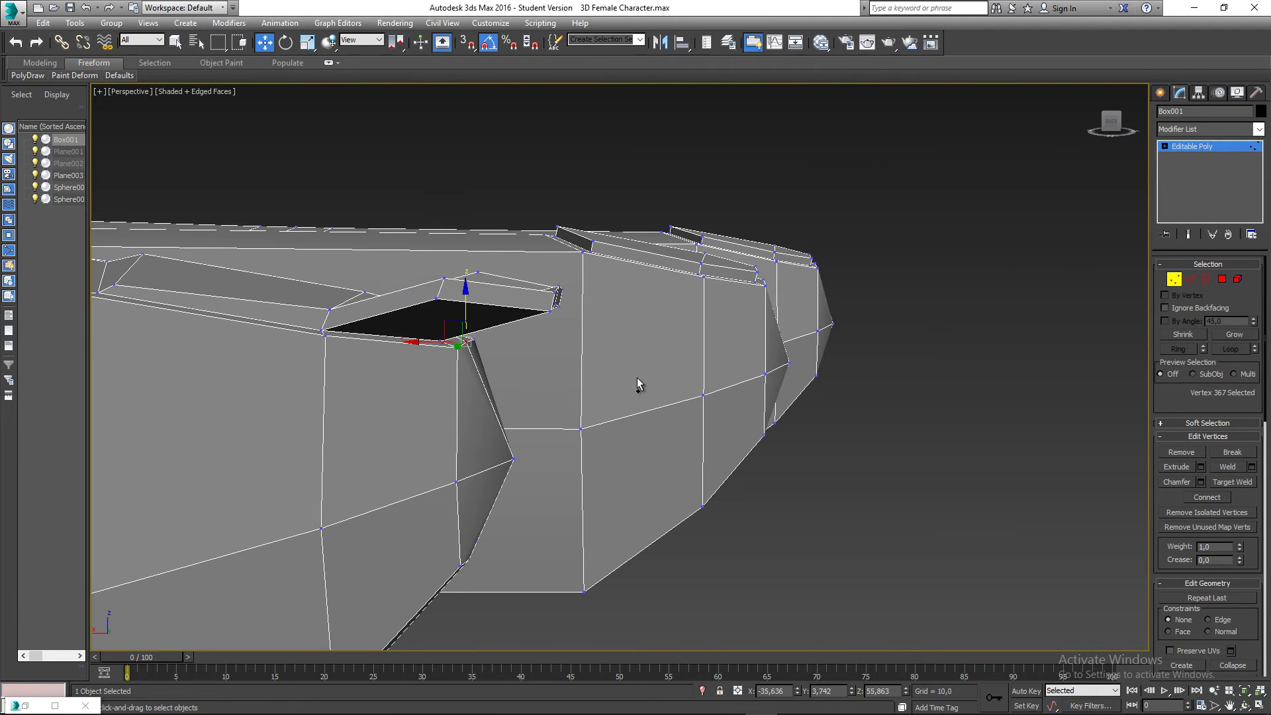
alt+middle_drag(637, 377, 636, 490)
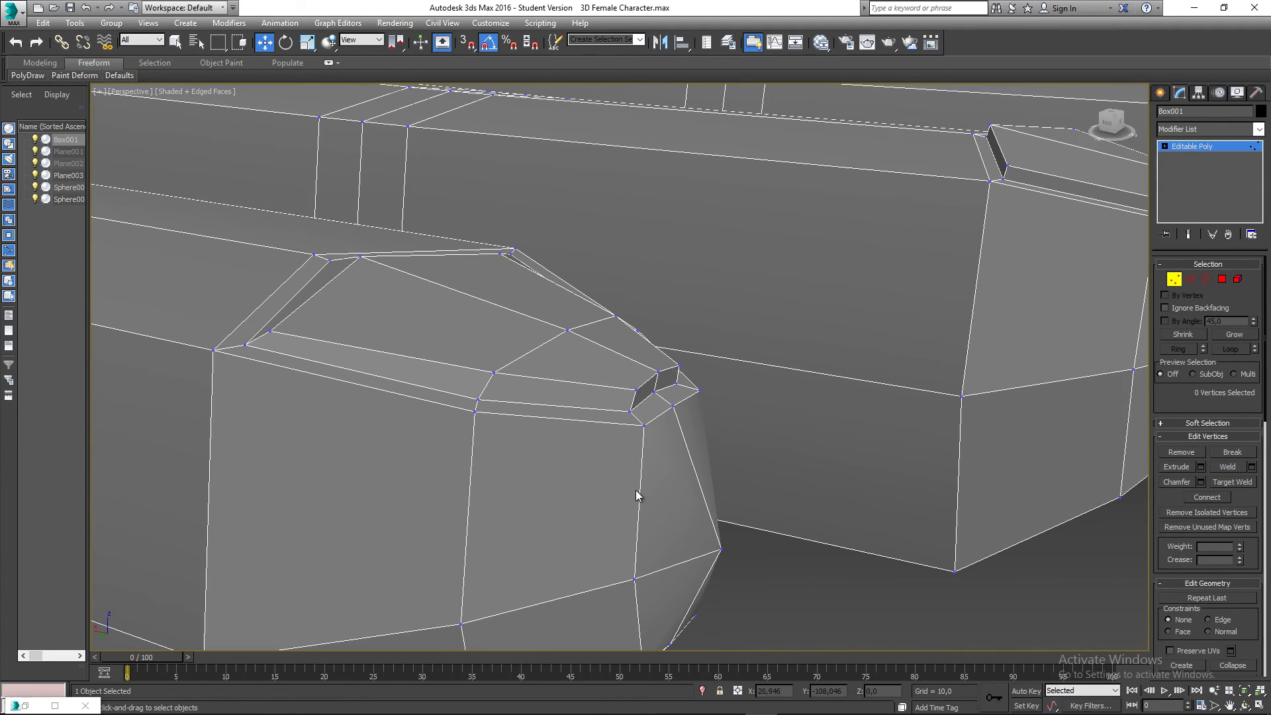
Select the seven vertices in the row across the middle of the outer finger's nail and raise them slightly
click(636, 393)
alt+middle_drag(661, 411, 543, 423)
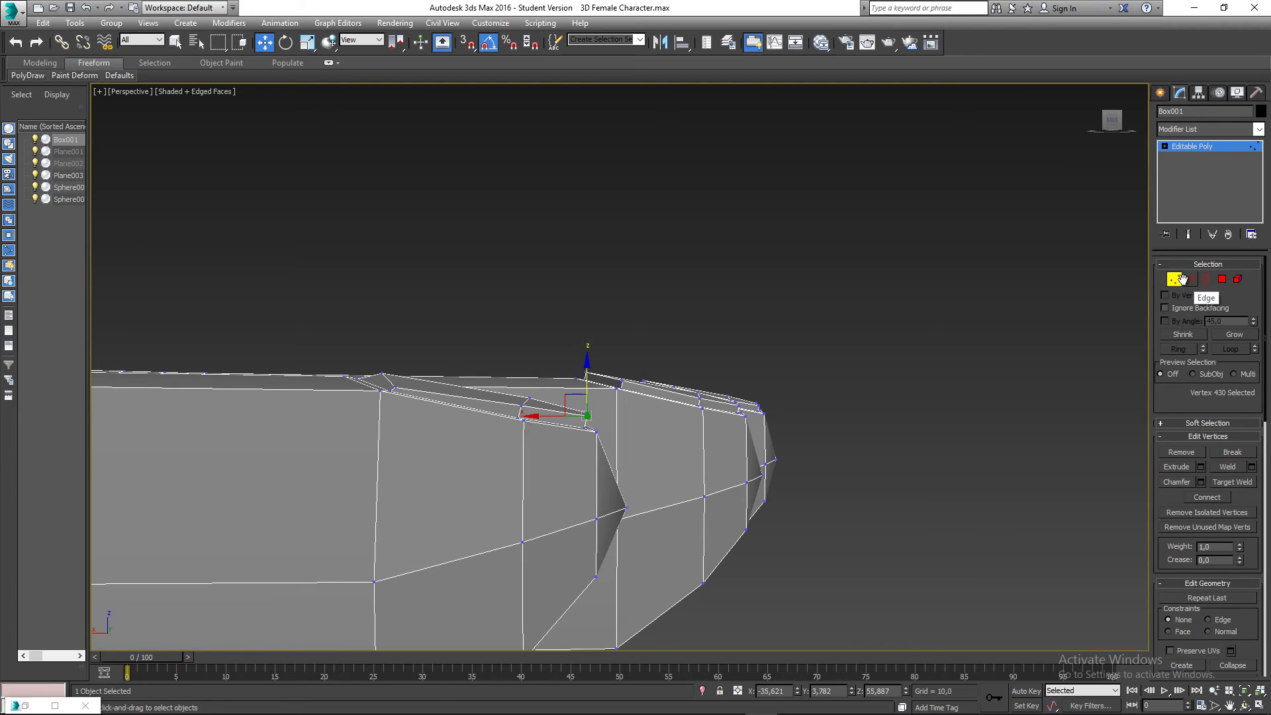
alt+middle_drag(560, 398, 516, 455)
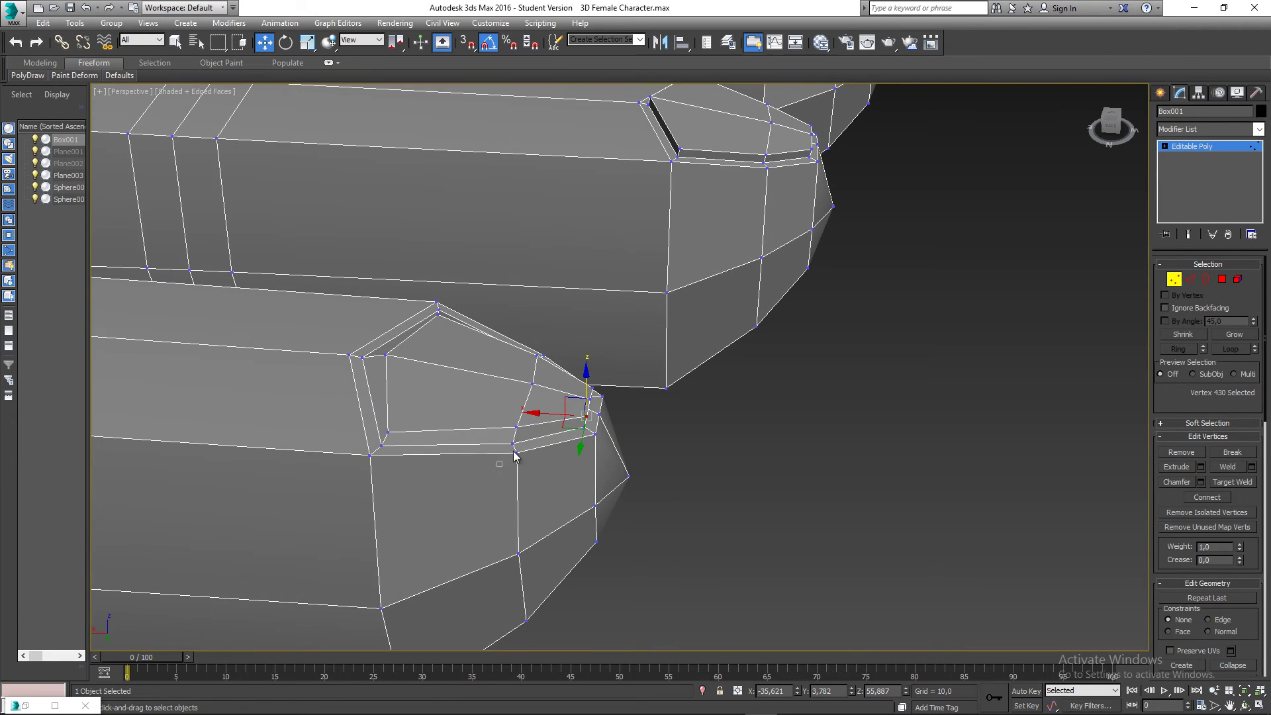
drag(559, 352, 561, 352)
alt+middle_drag(560, 374, 444, 367)
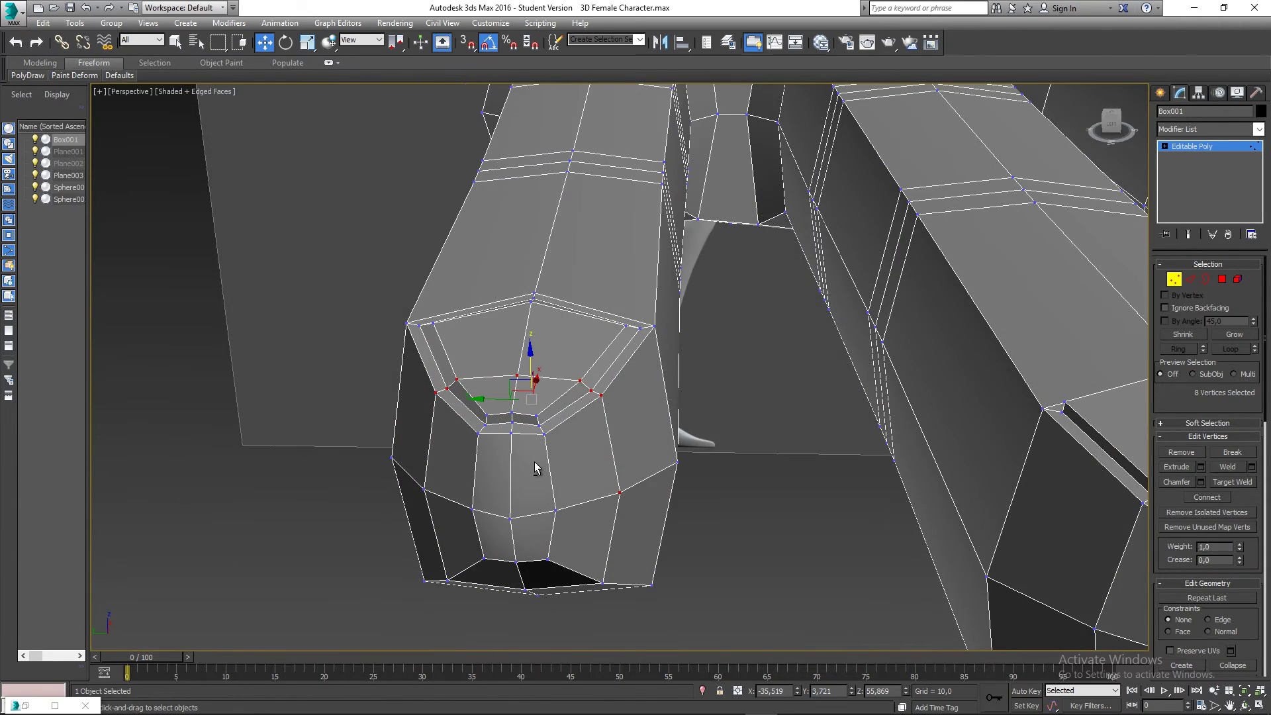
alt+middle_drag(602, 495, 516, 356)
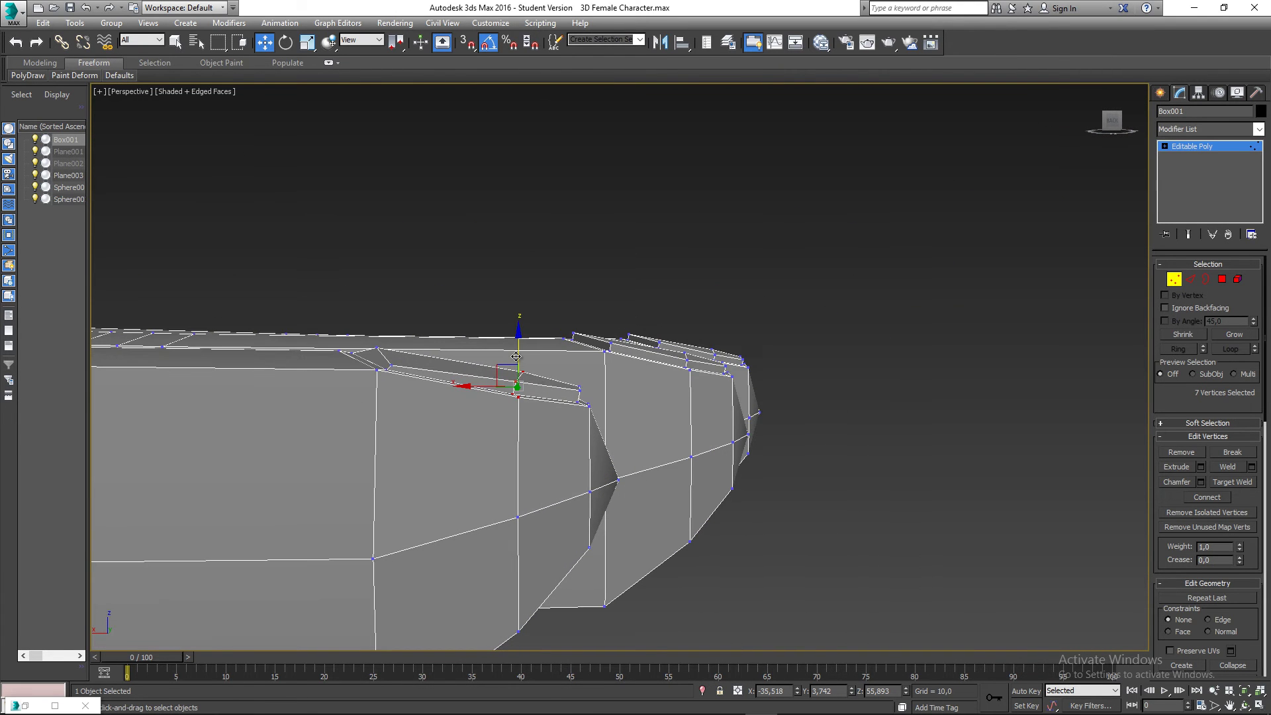
drag(518, 351, 514, 331)
Select the nine vertices around the front tip of the outer finger's nail and raise them slightly
alt+middle_drag(515, 331, 531, 424)
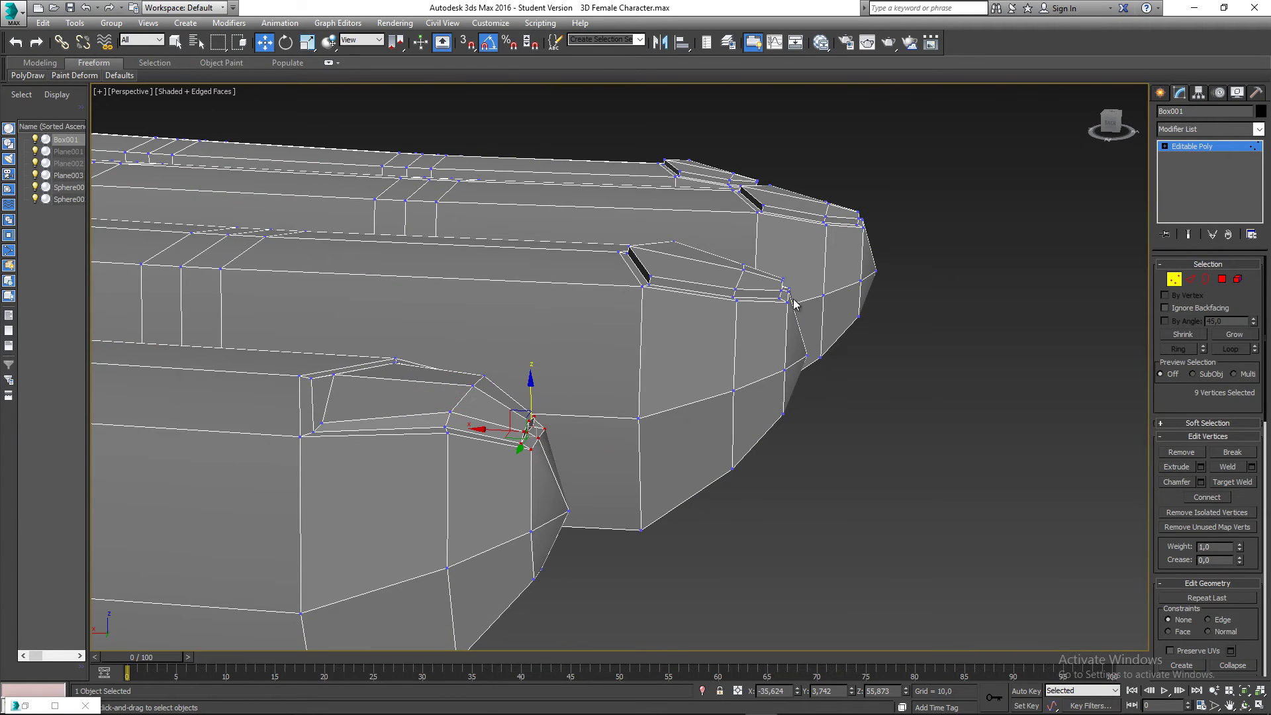
alt+middle_drag(660, 363, 667, 352)
drag(535, 400, 533, 379)
alt+middle_drag(534, 379, 536, 463)
Raise the outer fingertip's foremost vertex and adjust the neighbouring vertices along the same horizontal row
click(578, 509)
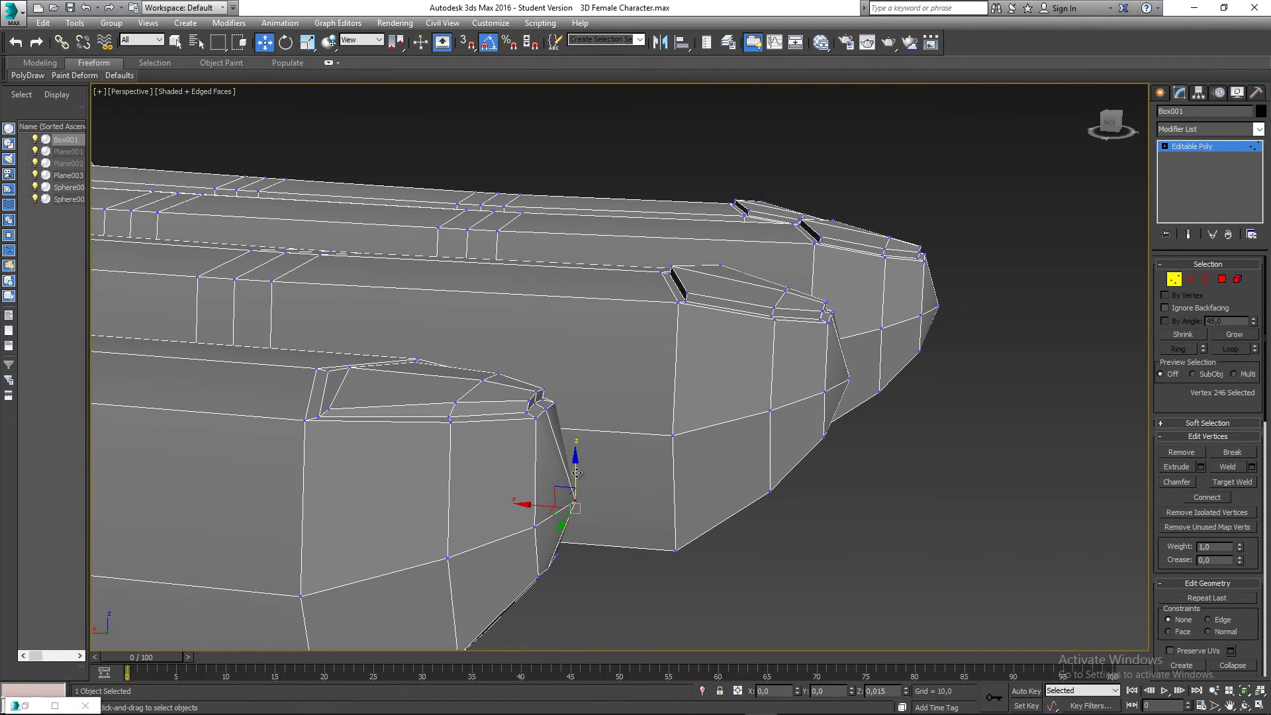
drag(577, 473, 577, 464)
click(534, 527)
alt+middle_drag(534, 527, 497, 543)
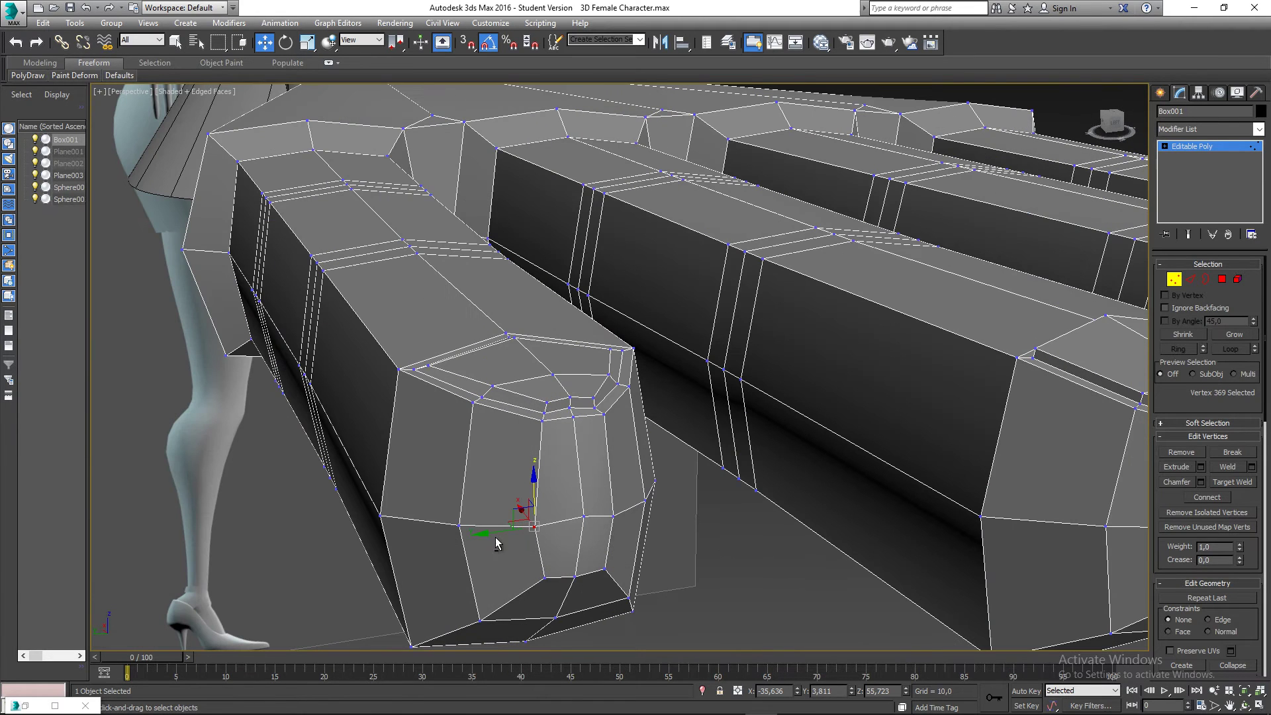
mouse_move(575, 475)
mouse_down()
mouse_move(574, 460)
mouse_move(585, 475)
mouse_up()
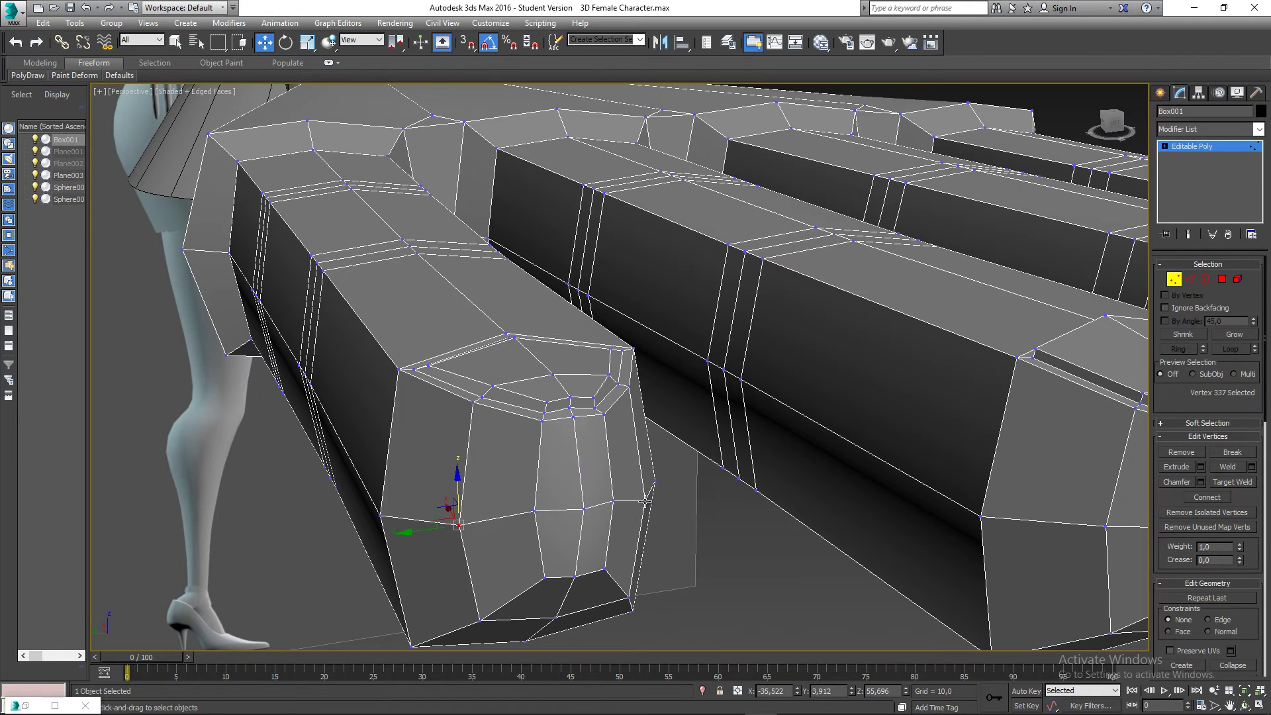
ctrl+click(645, 501)
alt+middle_drag(645, 502, 526, 516)
Extrude the four nail-edge polygons by 0.12 as a Group after comparing the Local Normal and By Polygon types
click(1223, 279)
alt+middle_drag(636, 503, 531, 487)
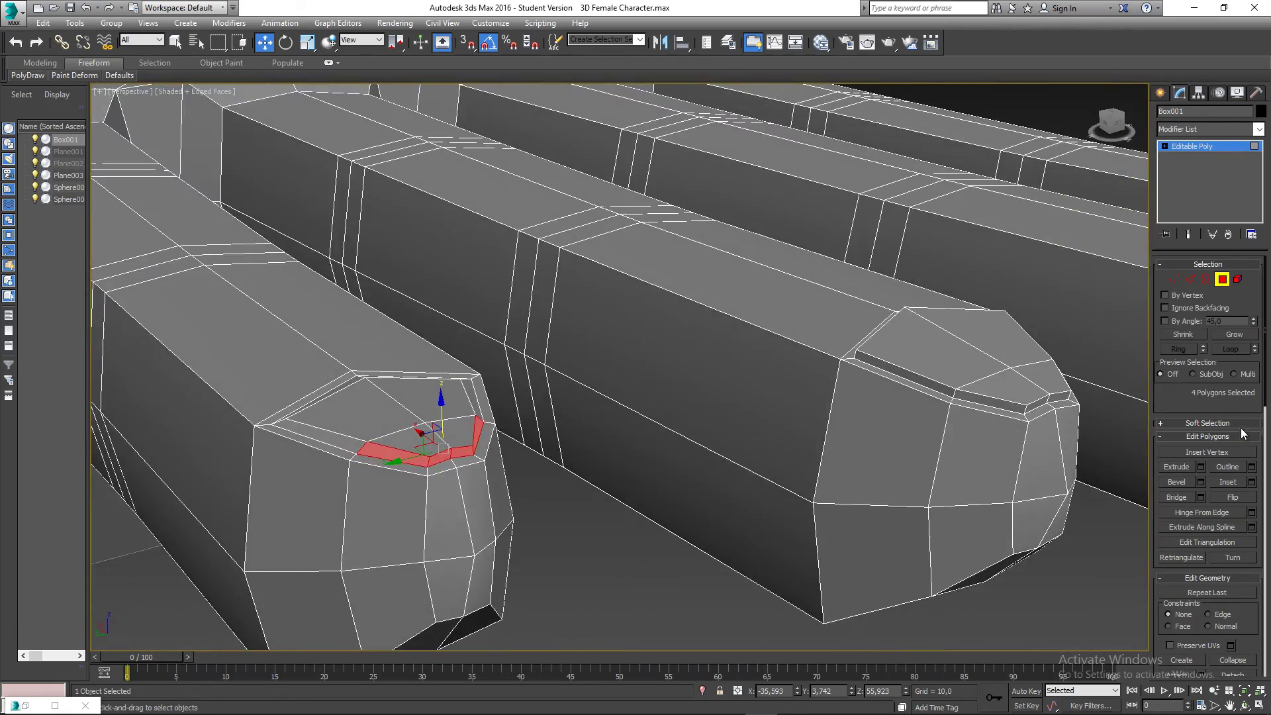
click(1200, 466)
alt+middle_drag(673, 499, 702, 463)
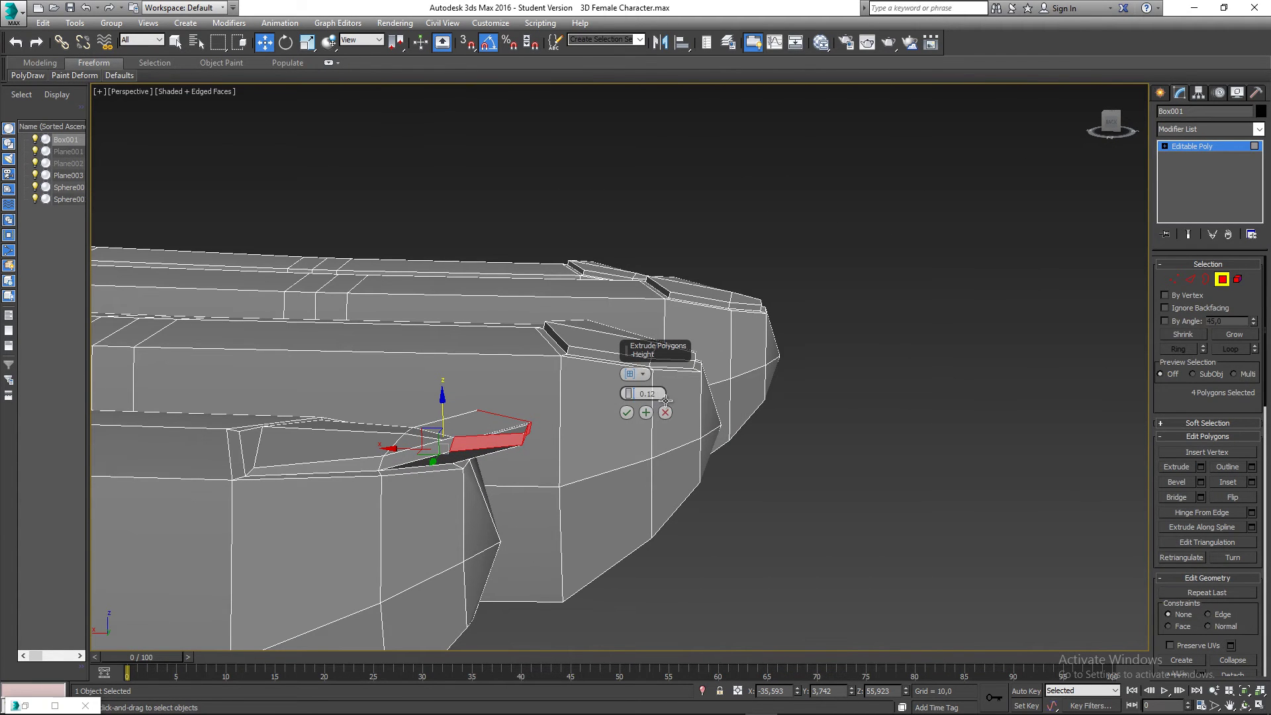
click(642, 375)
click(658, 397)
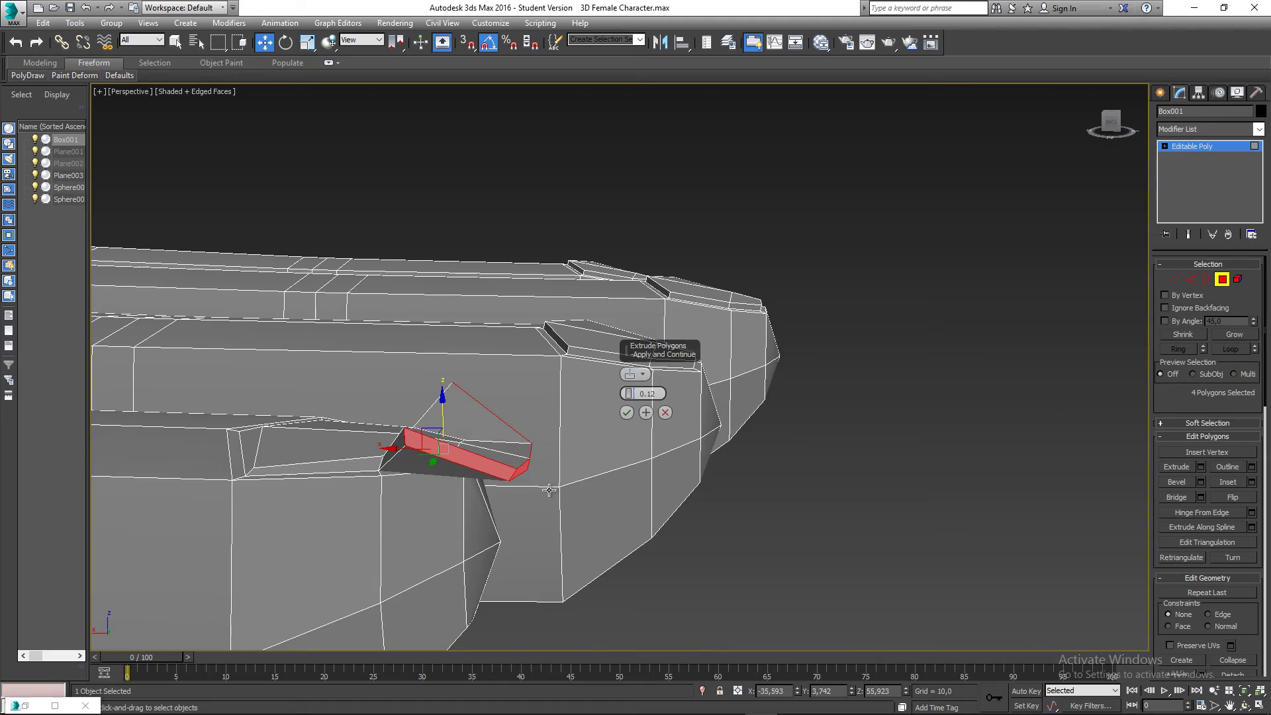
alt+middle_drag(549, 490, 493, 586)
click(634, 377)
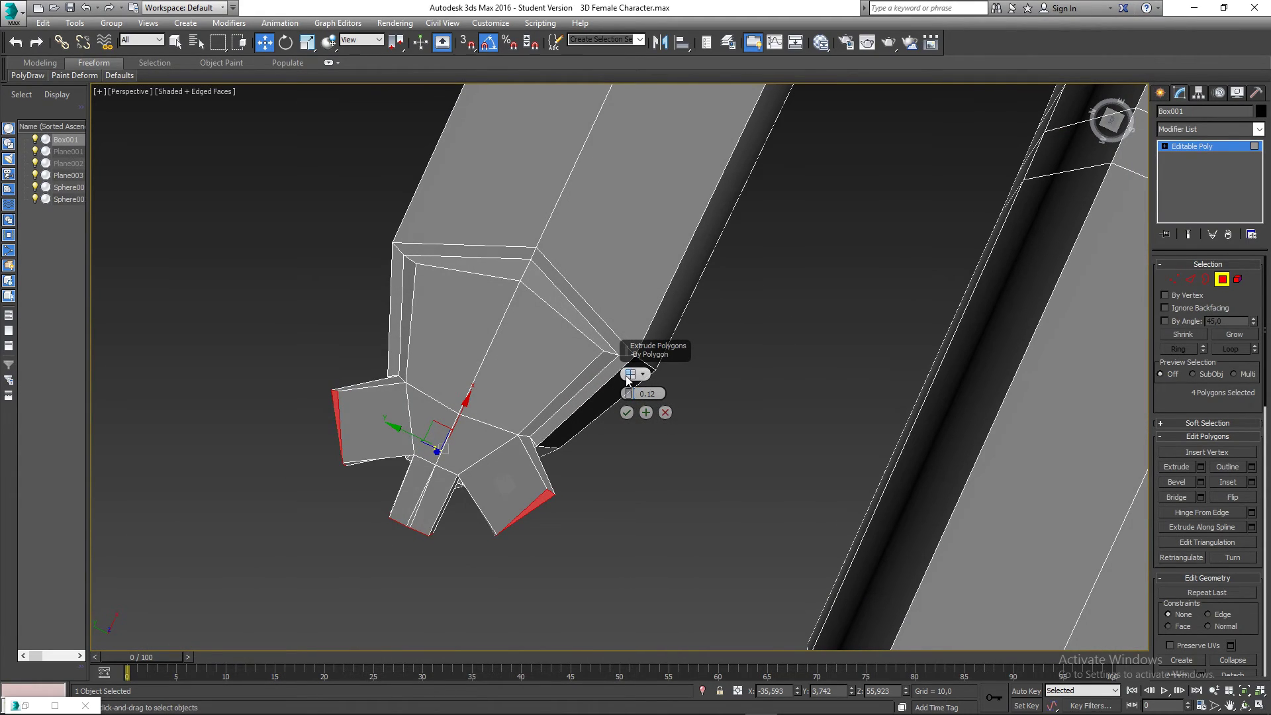
click(629, 376)
alt+middle_drag(506, 495, 678, 382)
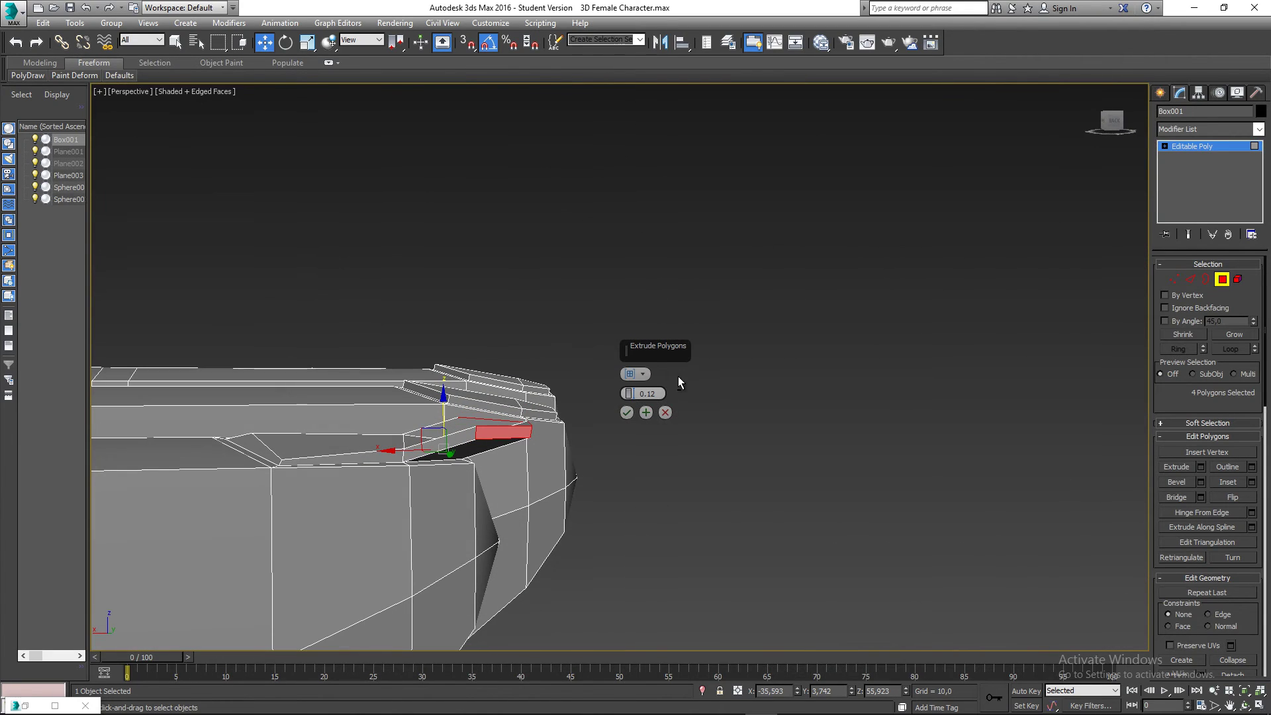
click(627, 412)
Select the pair of rear corner vertices on one side of the extruded nail edge and lower them
alt+middle_drag(627, 417, 590, 453)
key(1)
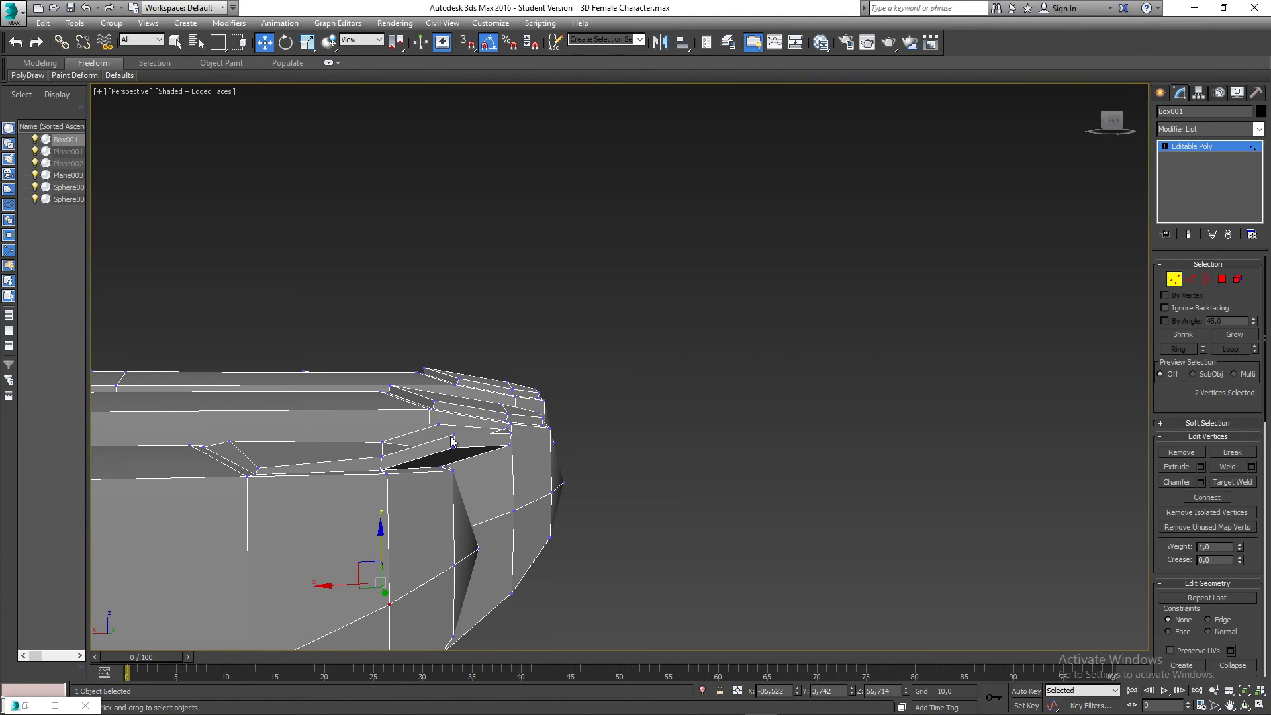
click(454, 435)
drag(454, 414, 455, 424)
alt+middle_drag(455, 424, 604, 493)
ctrl+click(580, 456)
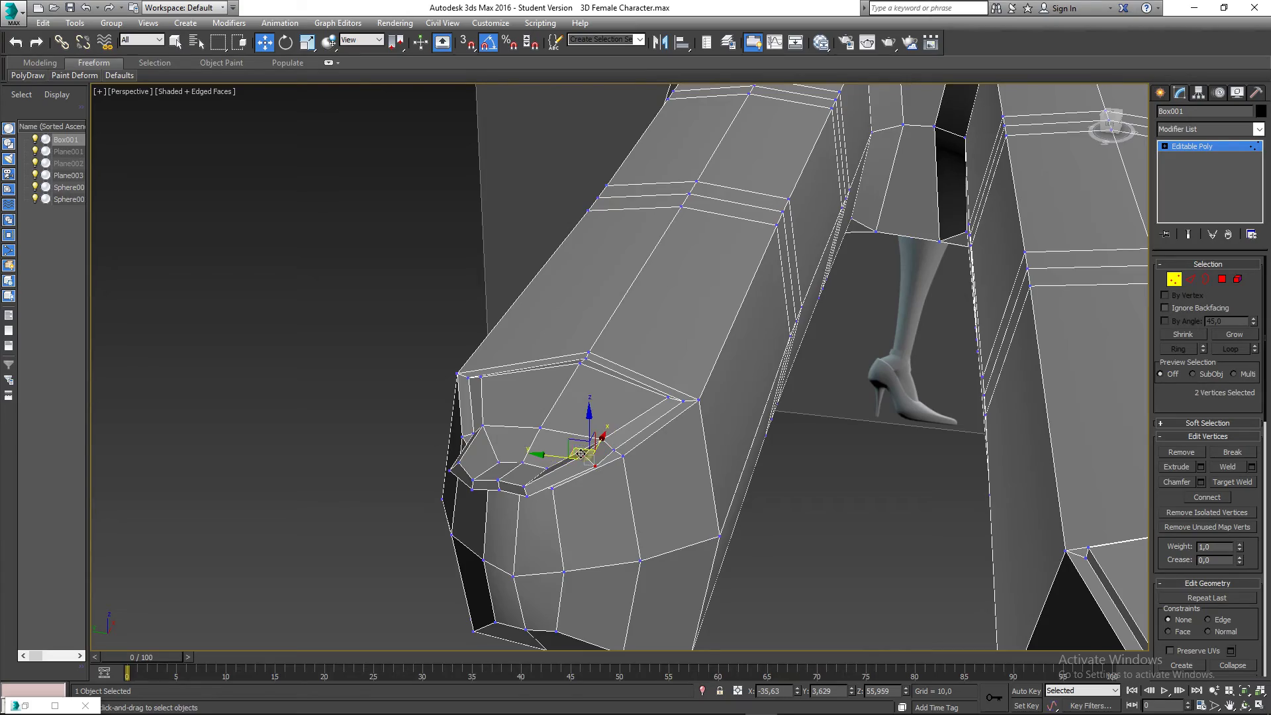
drag(590, 425, 590, 442)
Select the six foremost vertices of the outer finger's extruded nail edge and lower them slightly
alt+middle_drag(590, 442, 695, 516)
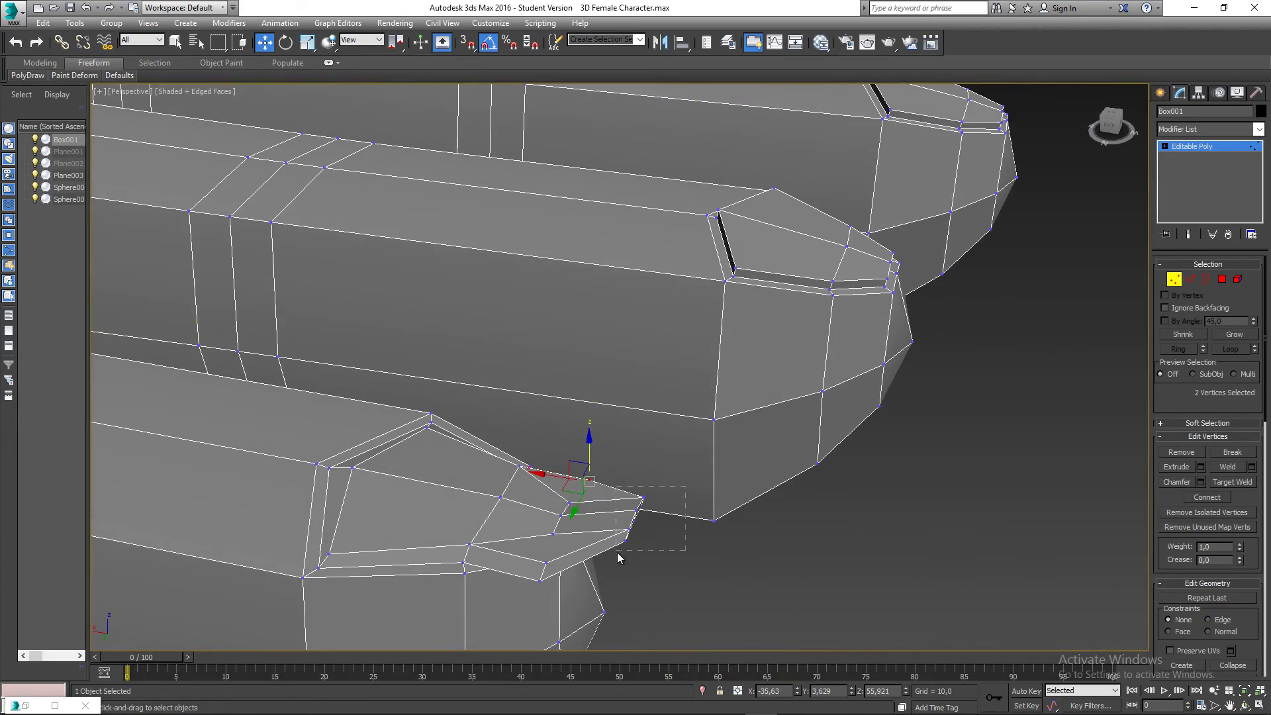
ctrl+drag(618, 558, 620, 556)
alt+middle_drag(620, 556, 635, 497)
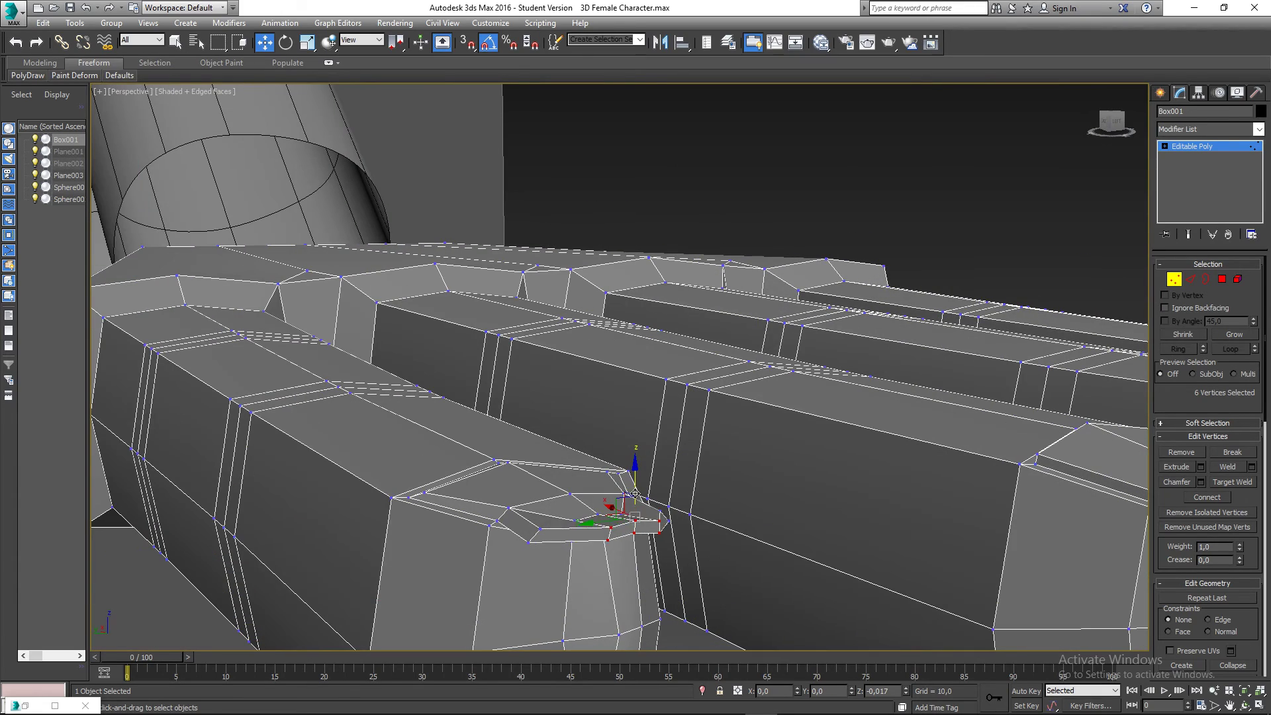
drag(635, 494, 637, 520)
alt+middle_drag(637, 519, 731, 511)
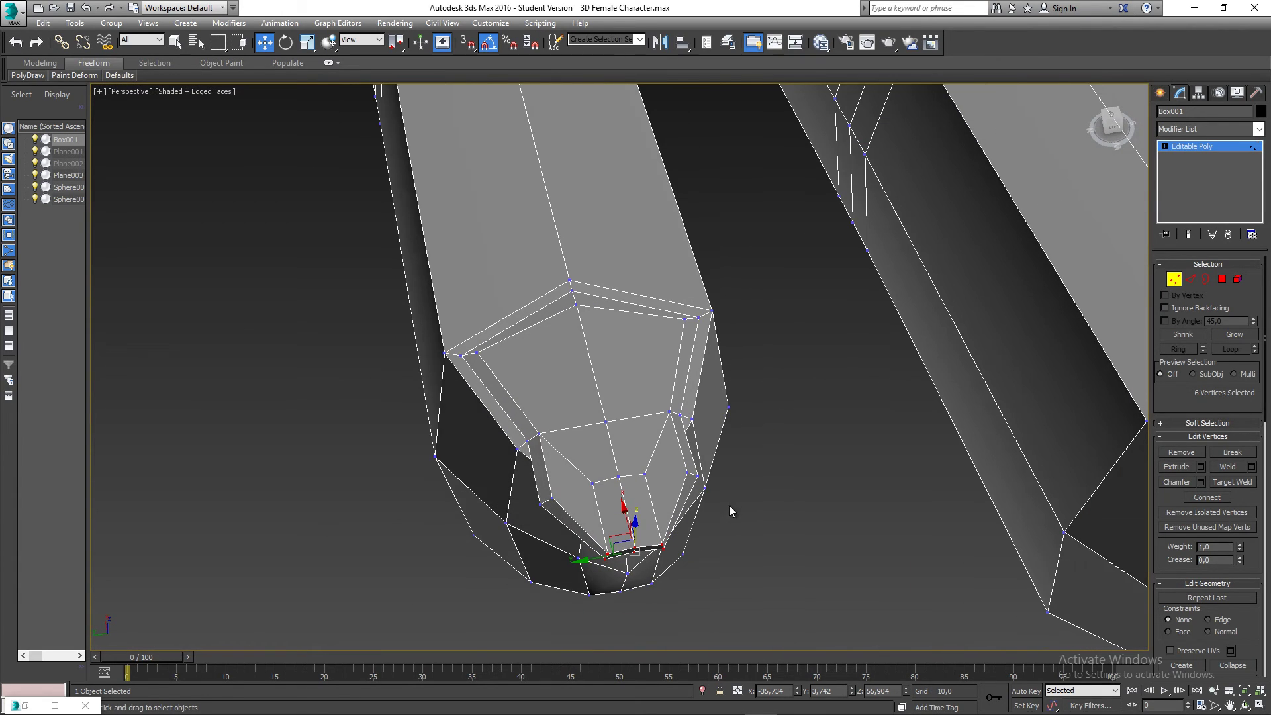
Move the vertex pairs on both sides of the extruded nail edge inward to narrow the nail's front
click(690, 475)
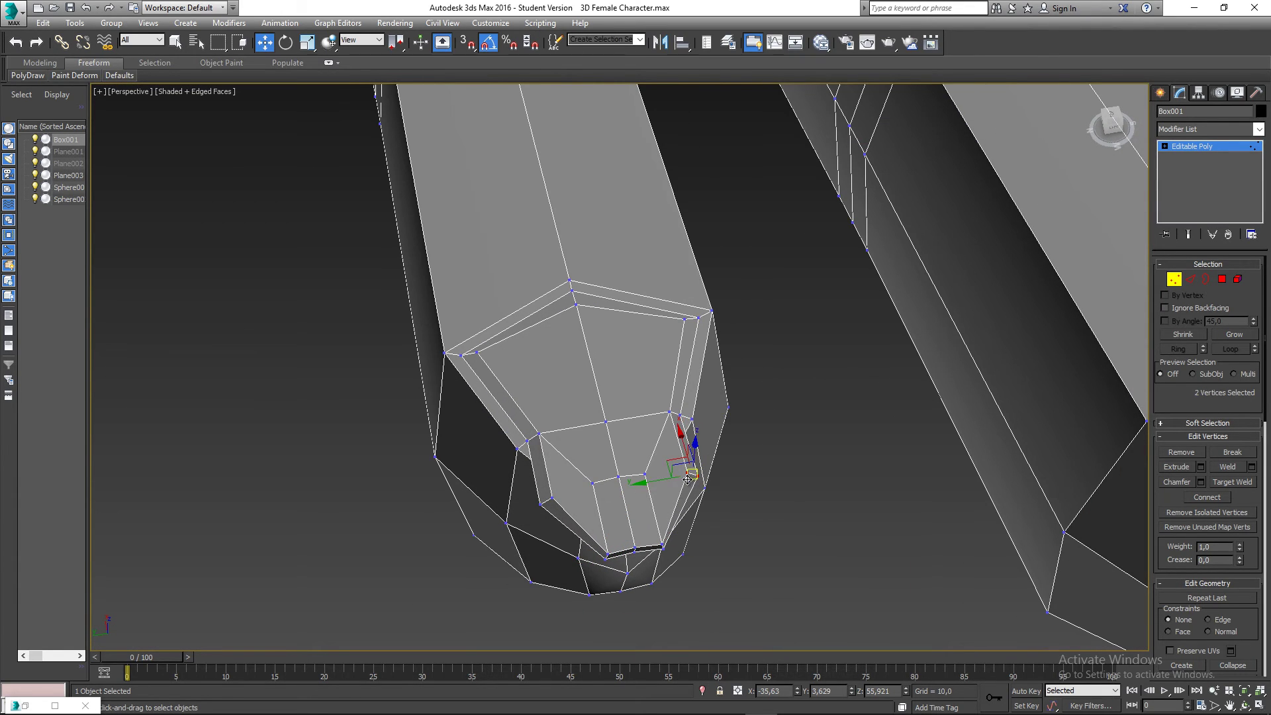
drag(664, 478, 639, 476)
click(542, 502)
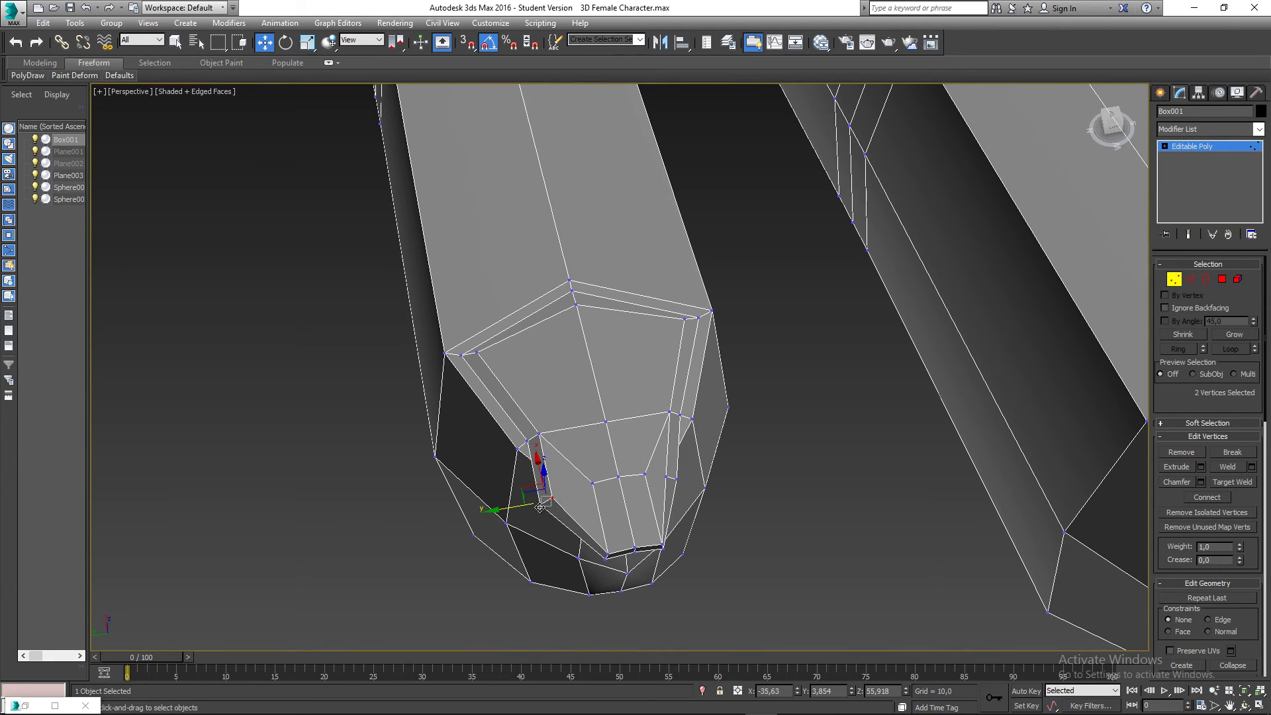
drag(521, 508, 543, 504)
alt+middle_drag(543, 505, 662, 465)
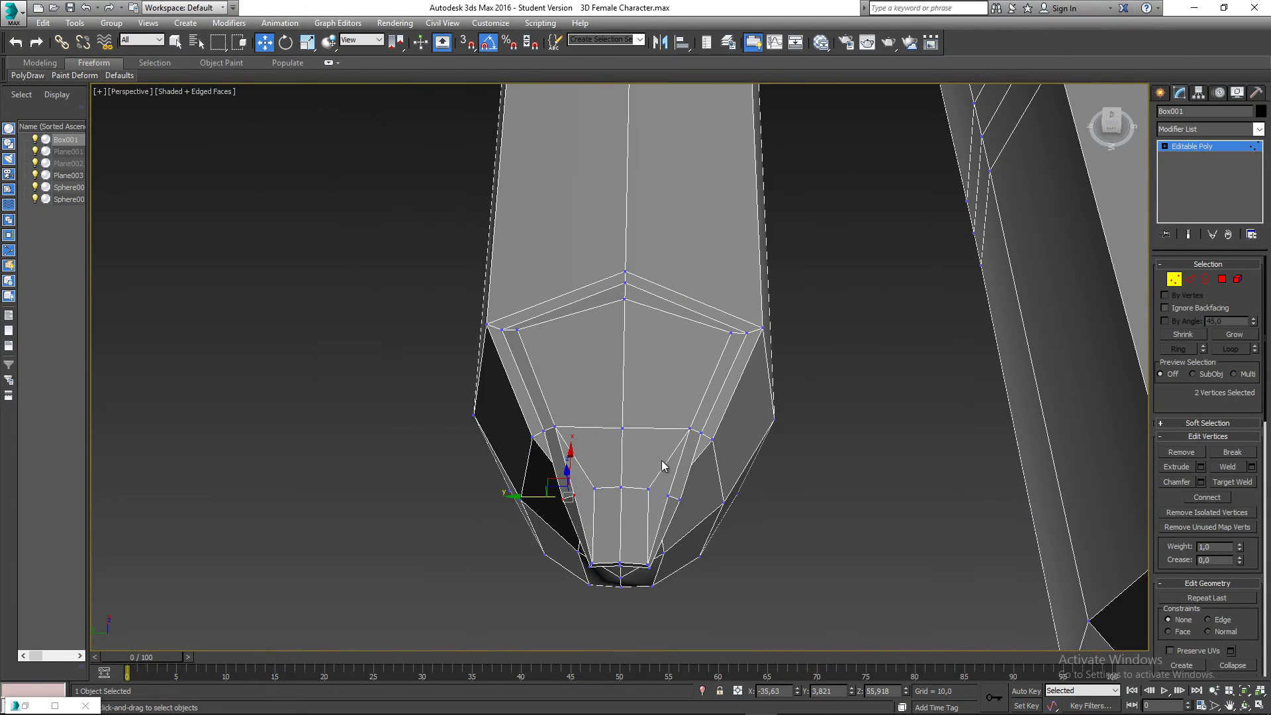
Move the vertex pairs at the base of the extruded nail edge slightly outward on both sides
click(690, 429)
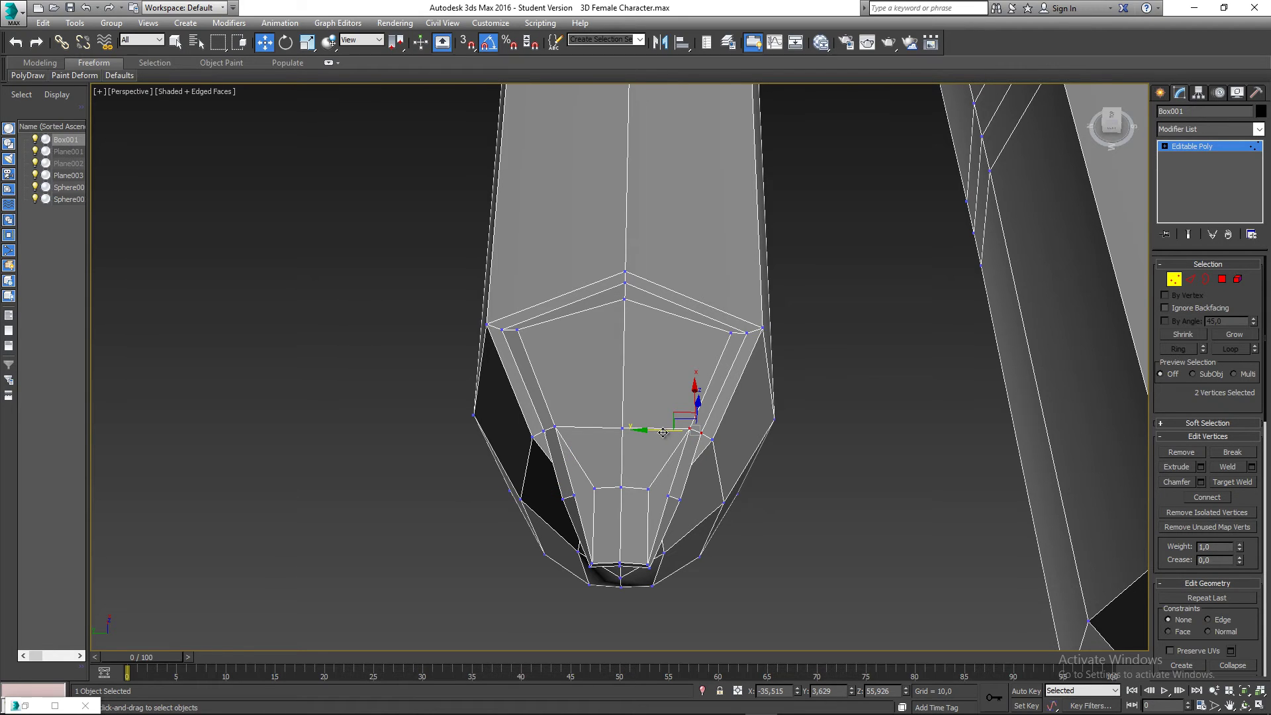
drag(663, 433, 674, 432)
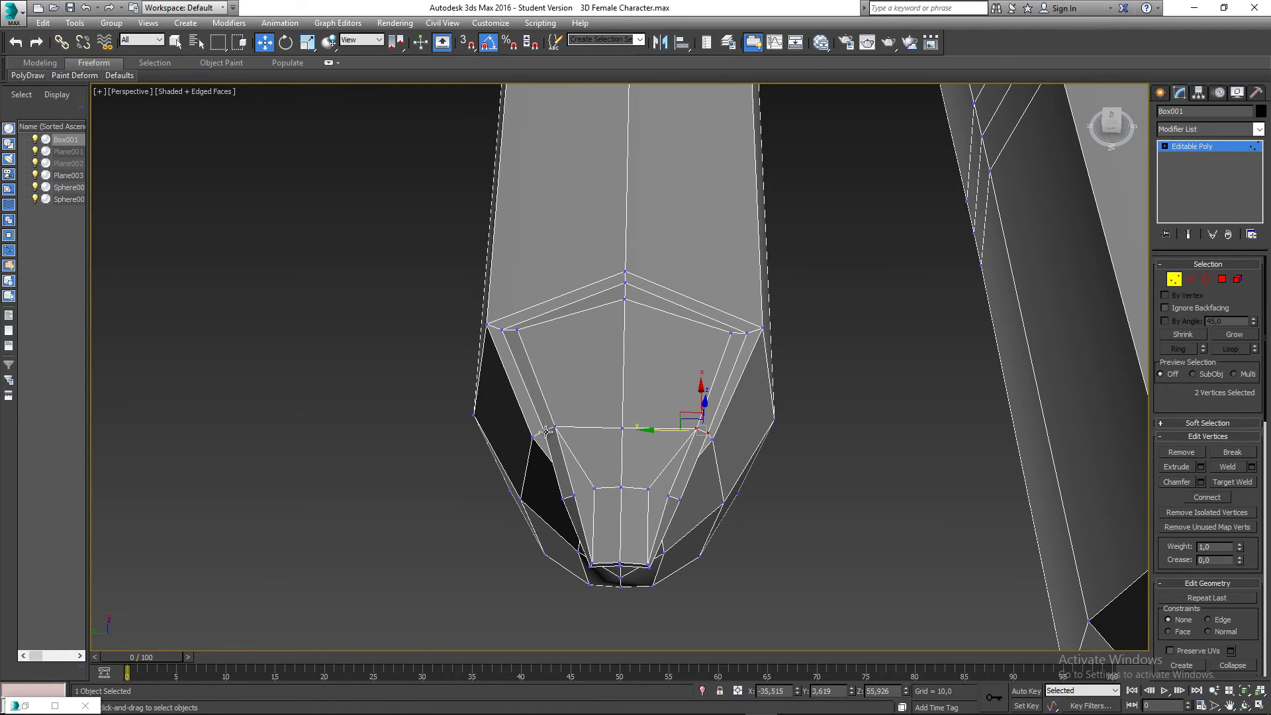
click(546, 431)
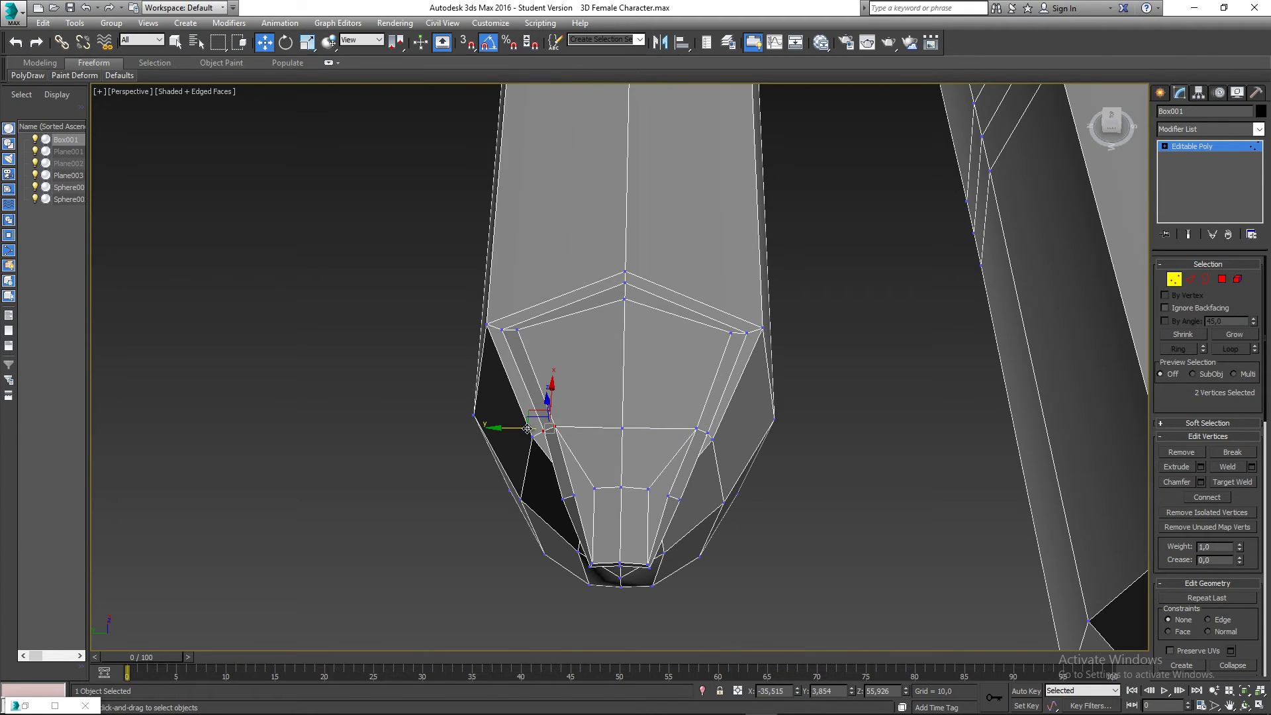
drag(518, 427, 513, 428)
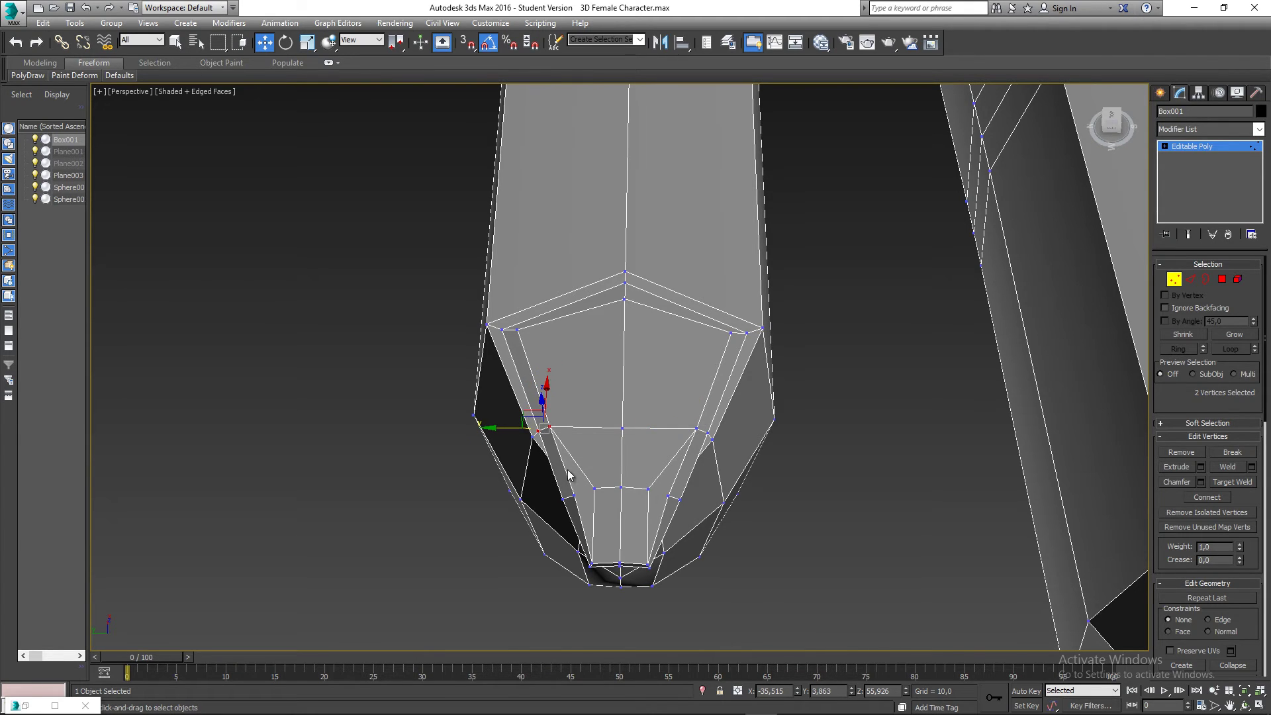
alt+middle_drag(568, 474, 768, 417)
alt+middle_drag(731, 437, 701, 453)
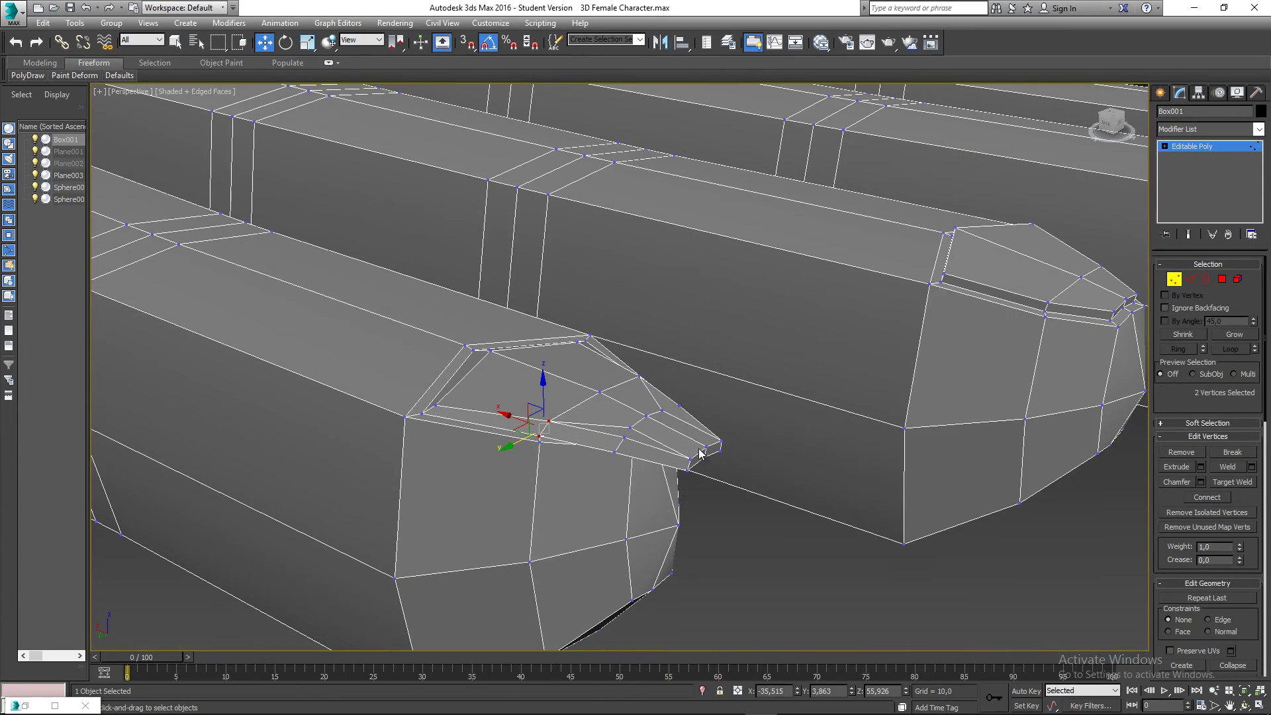
Move the central front vertices forward to point the nail tip, and nudge a side vertex pair outward
drag(711, 470, 712, 471)
alt+middle_drag(711, 471, 716, 492)
drag(676, 437, 702, 464)
mouse_move(701, 463)
alt+middle_down()
mouse_move(681, 511)
mouse_move(670, 498)
mouse_move(708, 443)
mouse_move(691, 466)
alt+middle_up()
drag(682, 477, 542, 474)
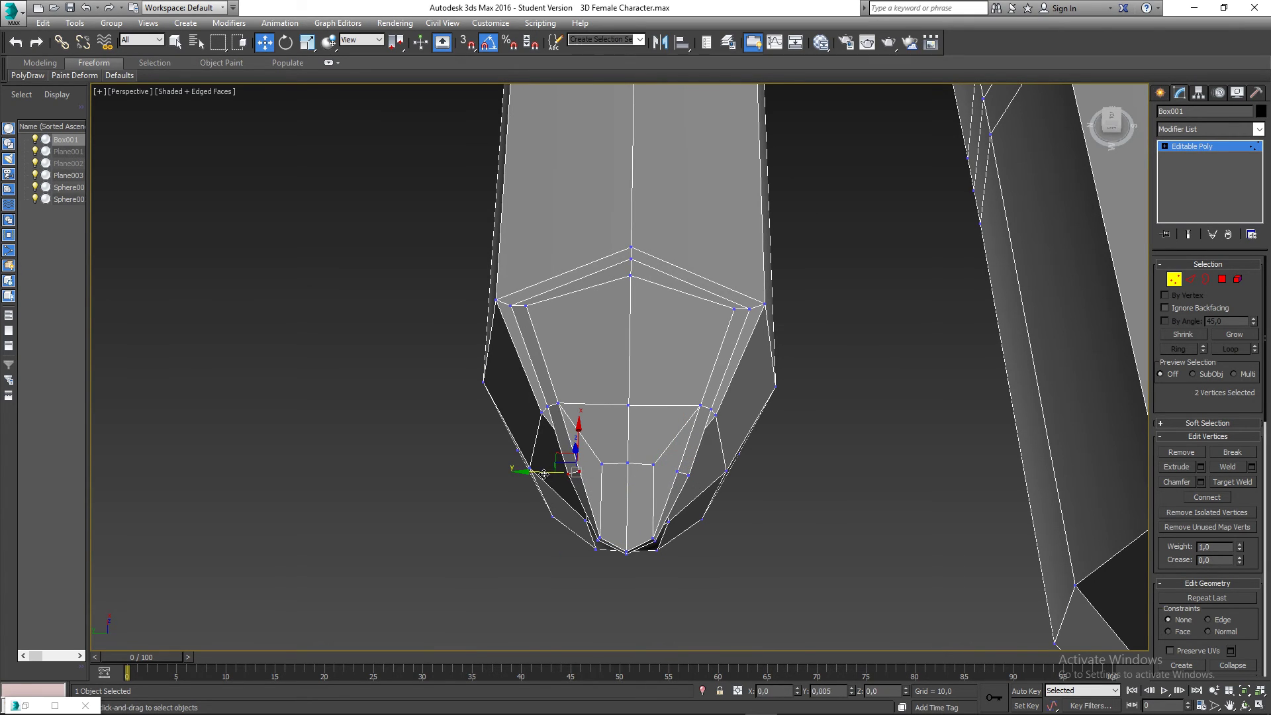
alt+middle_drag(549, 471, 641, 467)
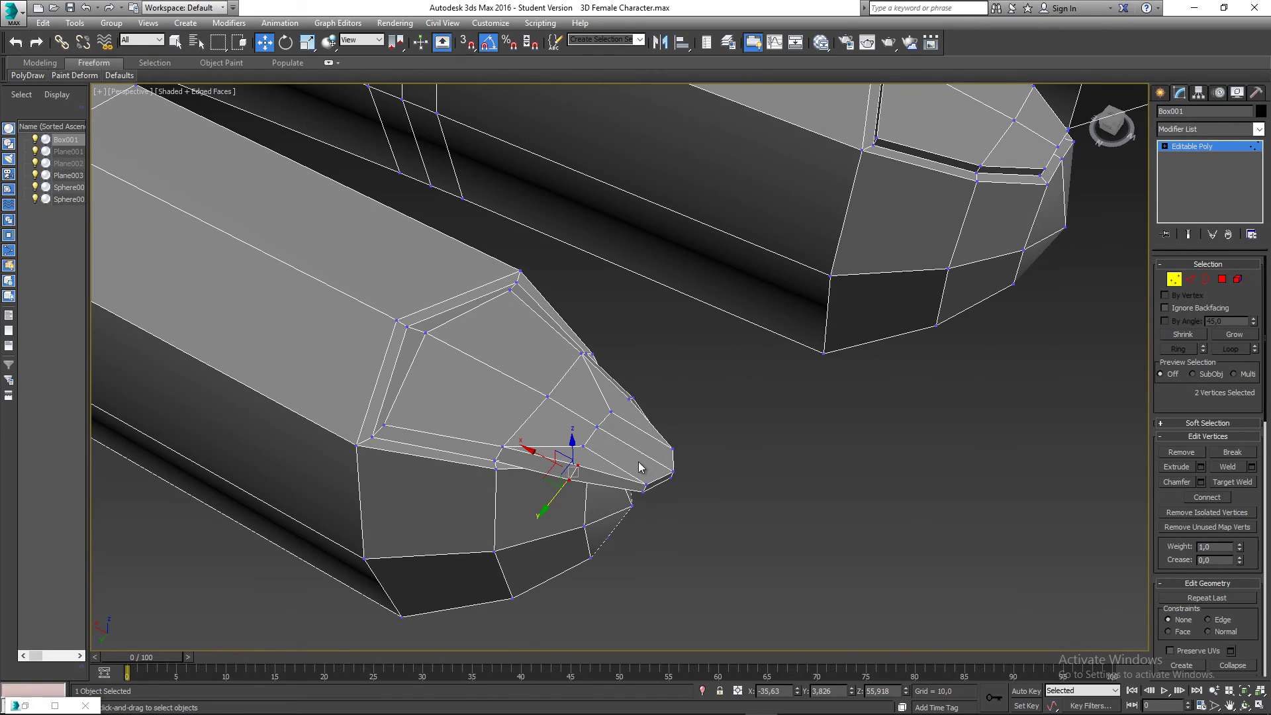
Reposition the centre-line vertices on top of the nail just behind its extruded tip
click(595, 425)
drag(562, 407, 563, 406)
alt+middle_drag(559, 405, 646, 392)
drag(589, 384, 589, 382)
alt+middle_drag(589, 382, 550, 449)
mouse_move(521, 417)
mouse_down()
mouse_move(519, 429)
mouse_move(507, 406)
mouse_up()
alt+middle_drag(507, 407, 557, 447)
mouse_move(513, 419)
mouse_down()
mouse_move(532, 445)
mouse_move(508, 414)
mouse_up()
alt+middle_drag(549, 450, 566, 462)
click(554, 441)
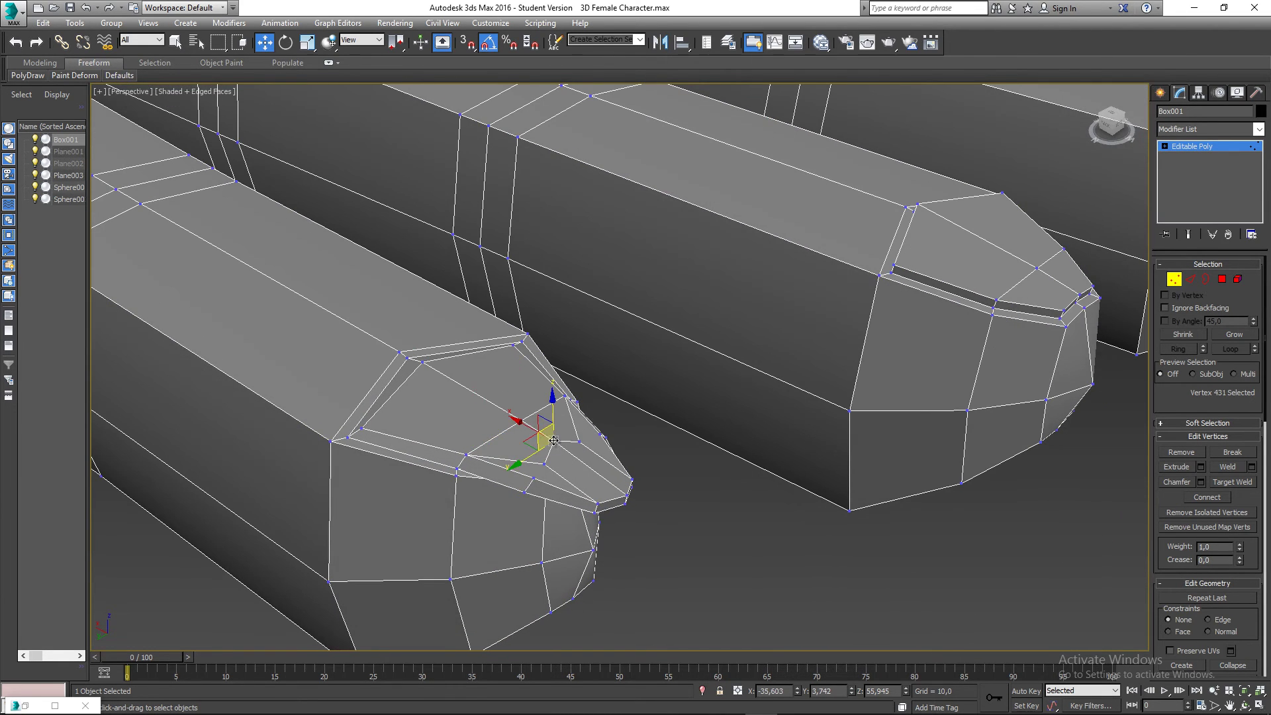
Leave vertex editing and clear the selection to examine the reshaped fingernail
click(655, 485)
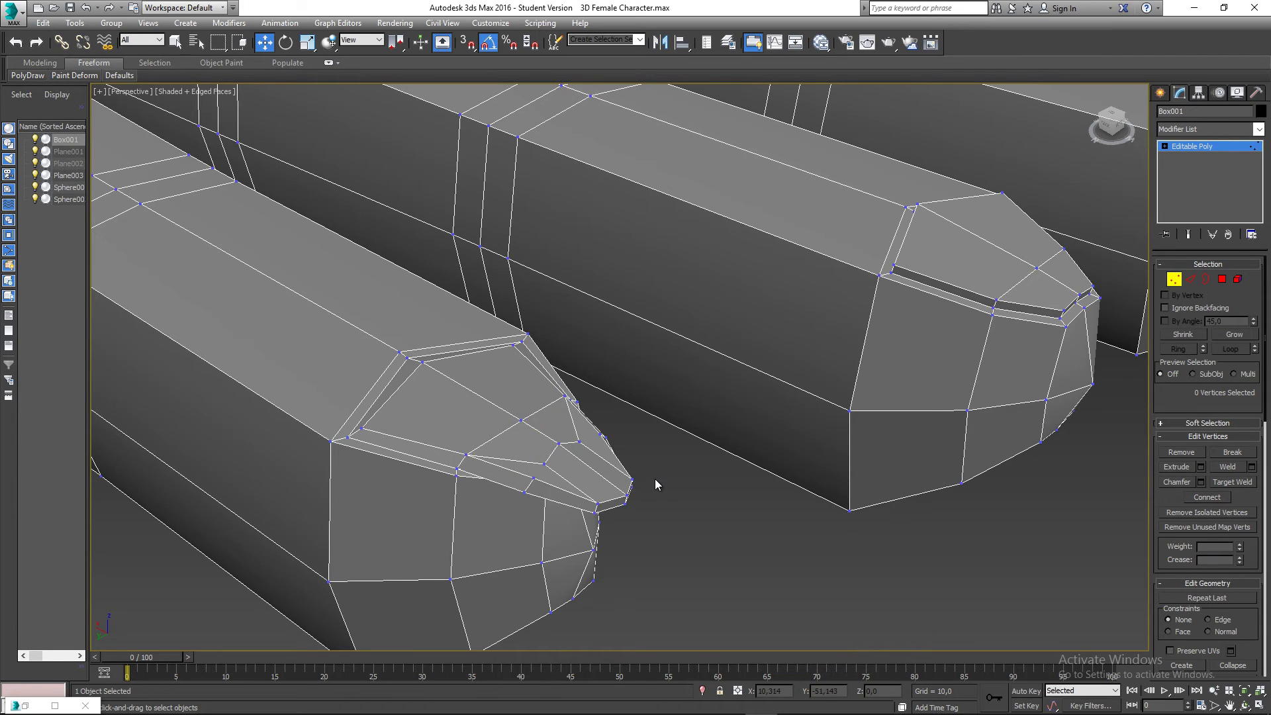
click(1173, 281)
click(709, 537)
alt+middle_drag(642, 502, 1136, 339)
click(626, 508)
key(1)
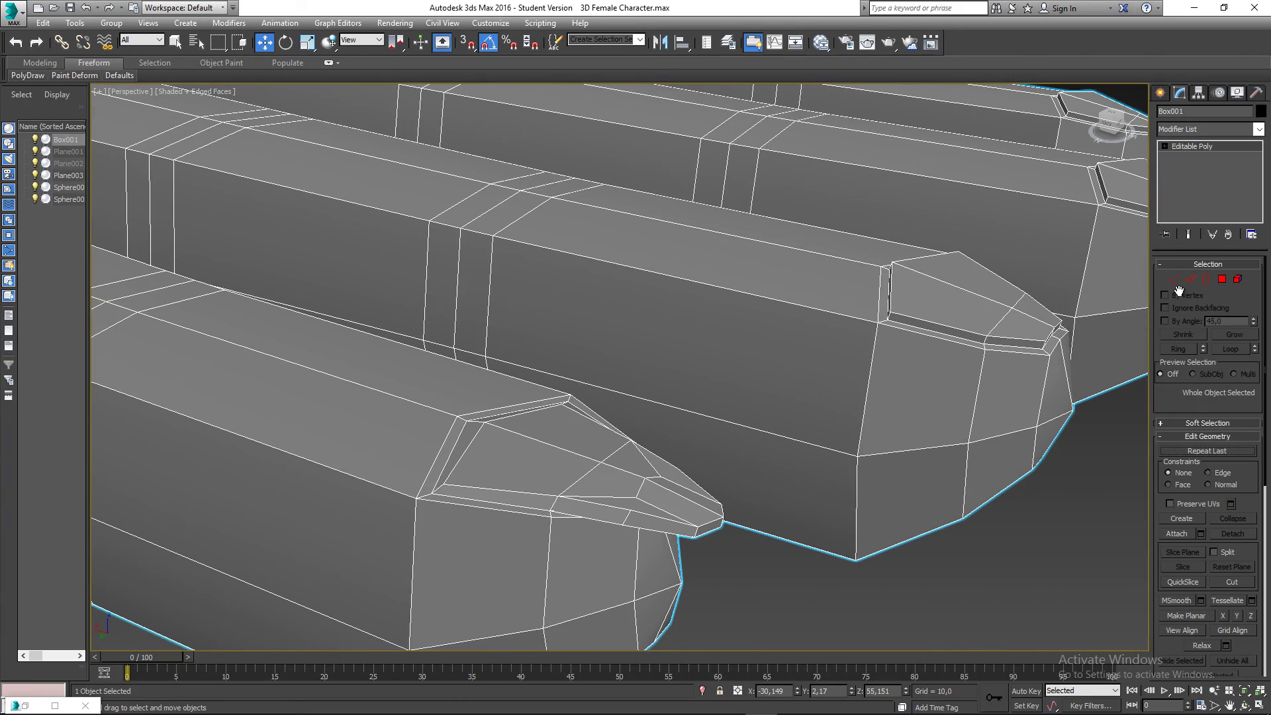
alt+middle_drag(1027, 371, 584, 478)
click(551, 511)
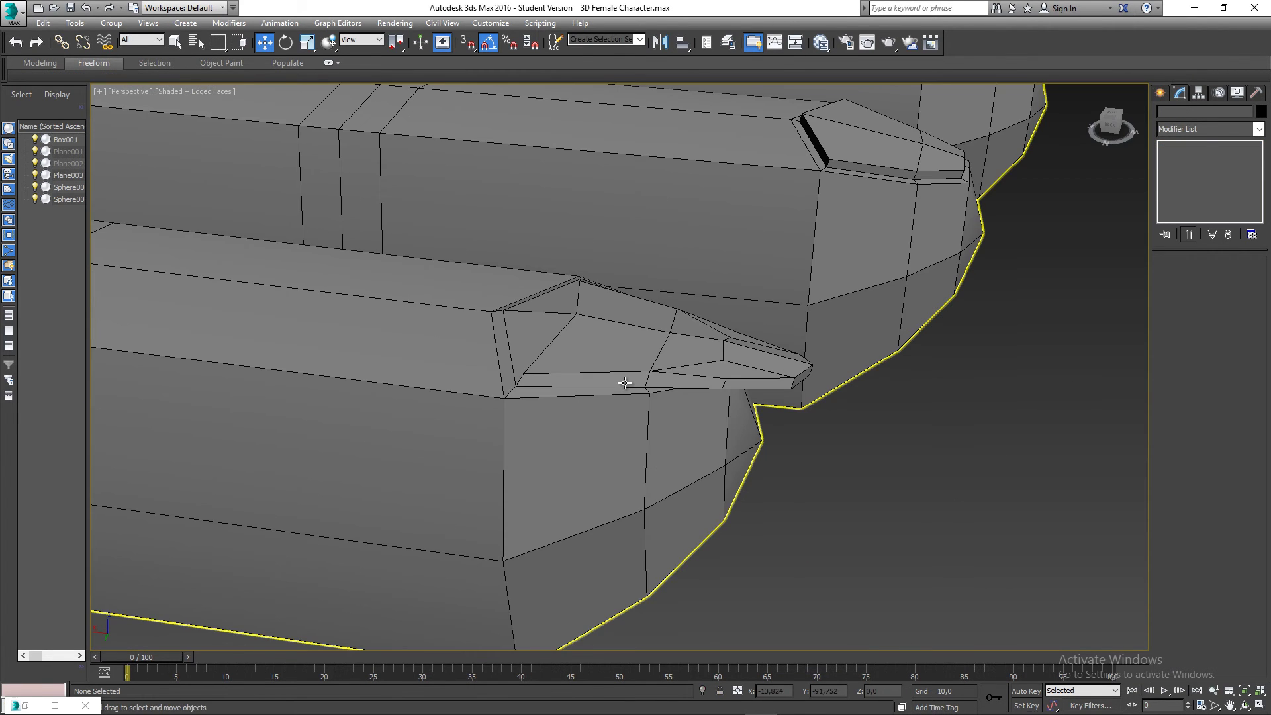
Reselect the hand model, add a TurboSmooth modifier and turn on its smoothed result
scroll(624, 383, down, 5)
alt+middle_drag(625, 383, 535, 483)
click(587, 442)
scroll(632, 448, up, 3)
scroll(630, 417, up, 3)
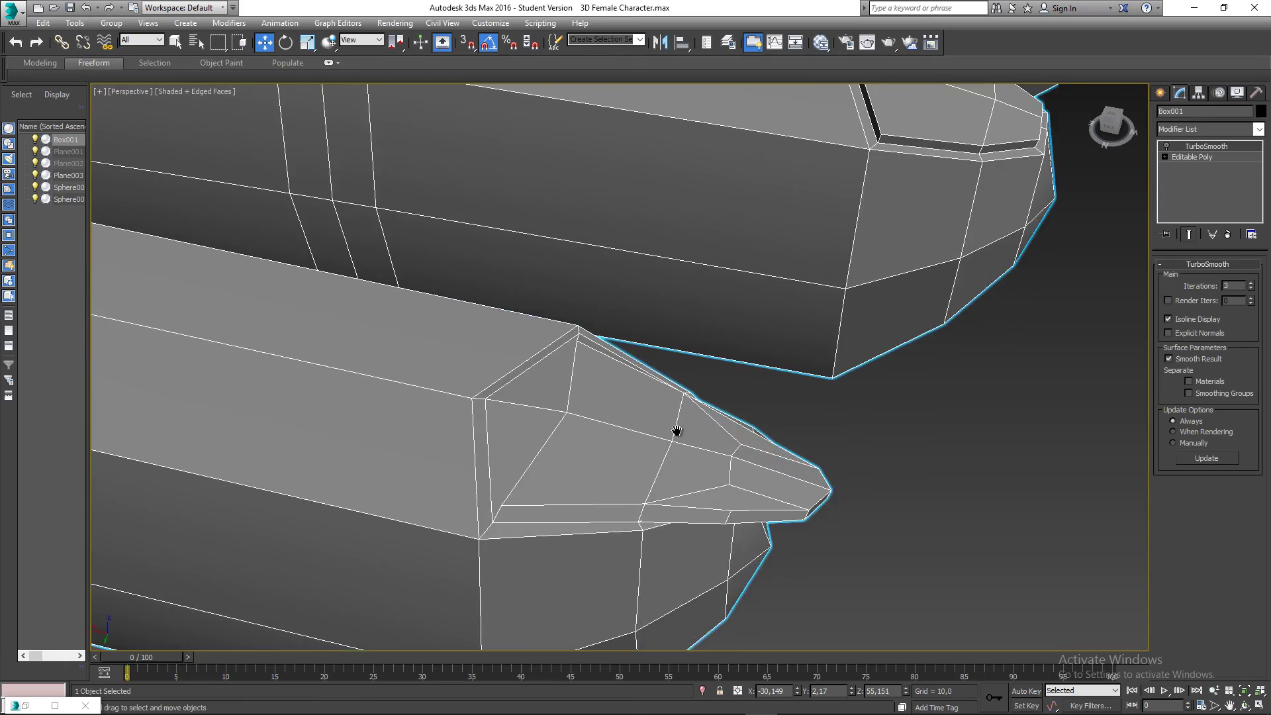
alt+middle_drag(677, 431, 624, 417)
alt+middle_drag(647, 362, 761, 325)
scroll(761, 325, down, 3)
middle_drag(464, 419, 568, 417)
scroll(569, 409, up, 3)
alt+middle_drag(623, 374, 613, 392)
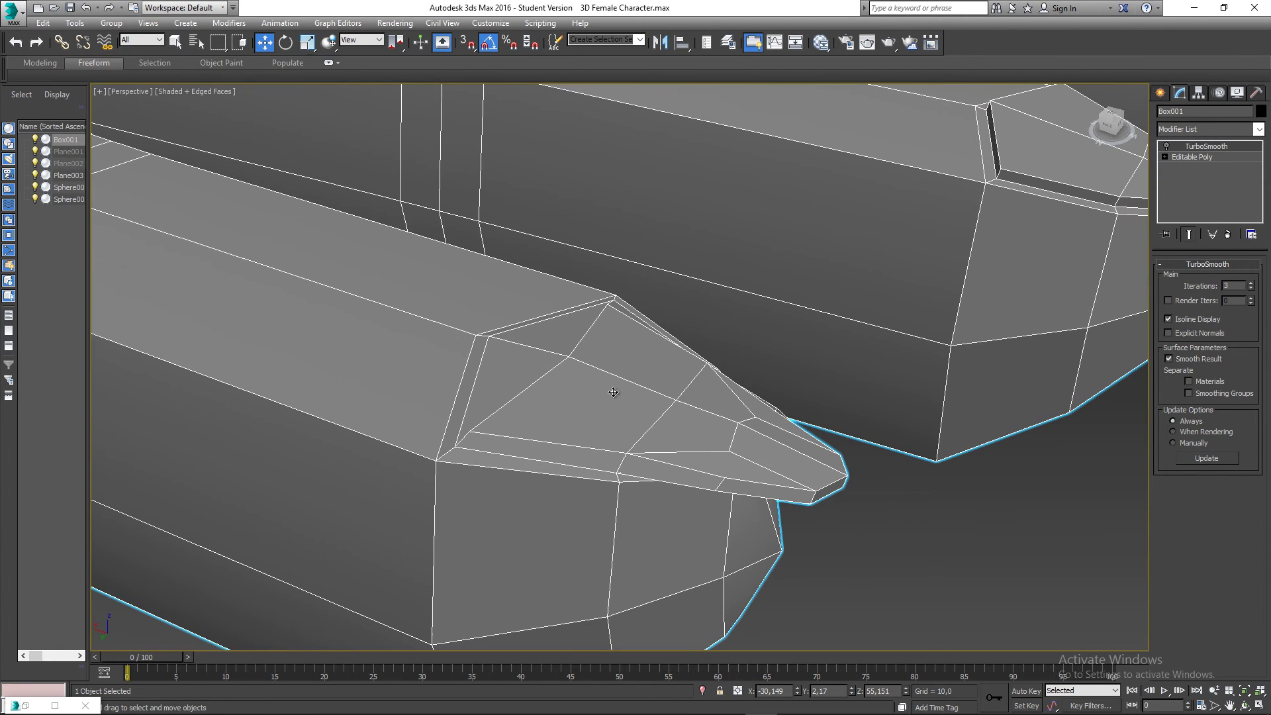
click(1166, 145)
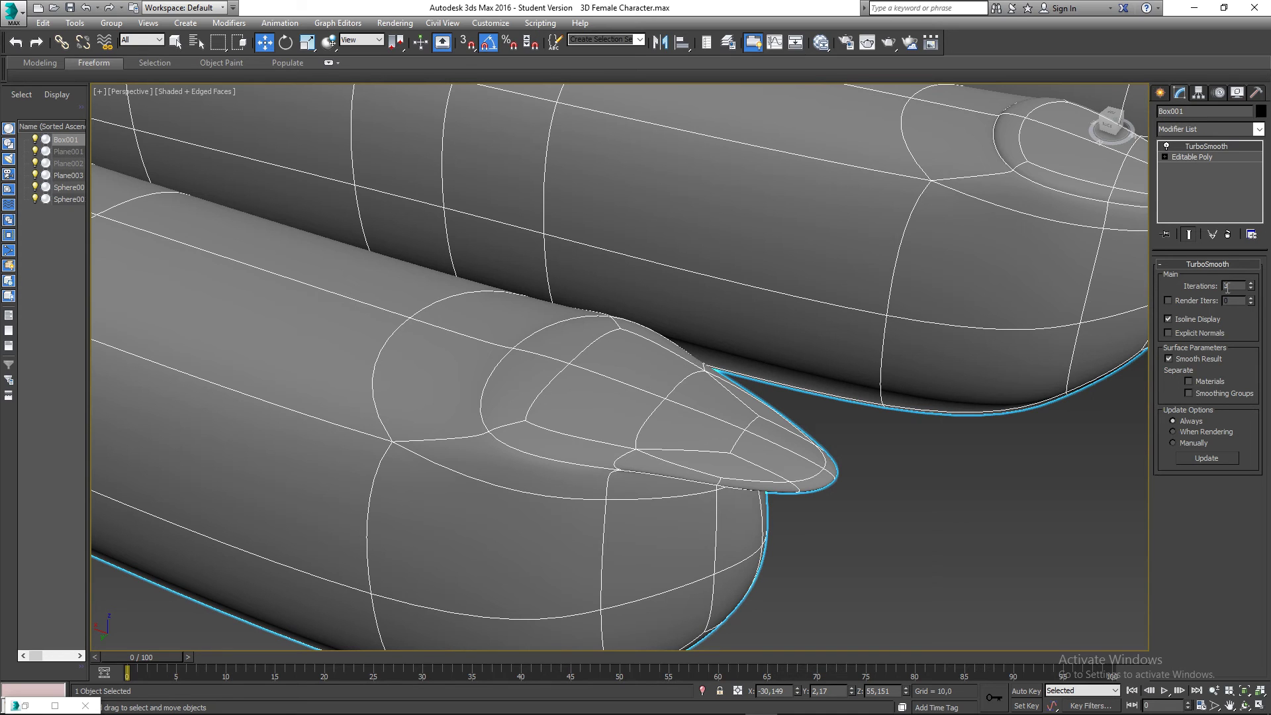
Return to vertex editing on the Editable Poly with the smoothed end result displayed
click(1197, 157)
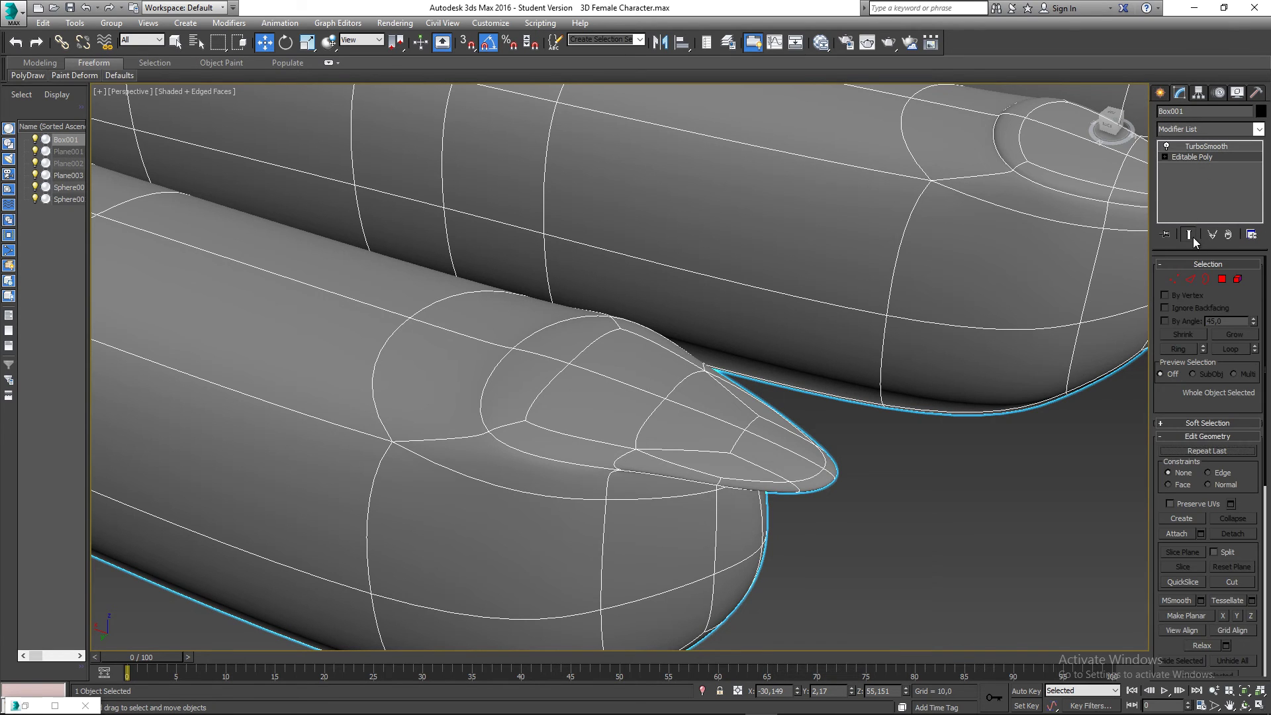
click(1190, 234)
click(1189, 234)
click(1175, 280)
middle_drag(907, 384, 765, 385)
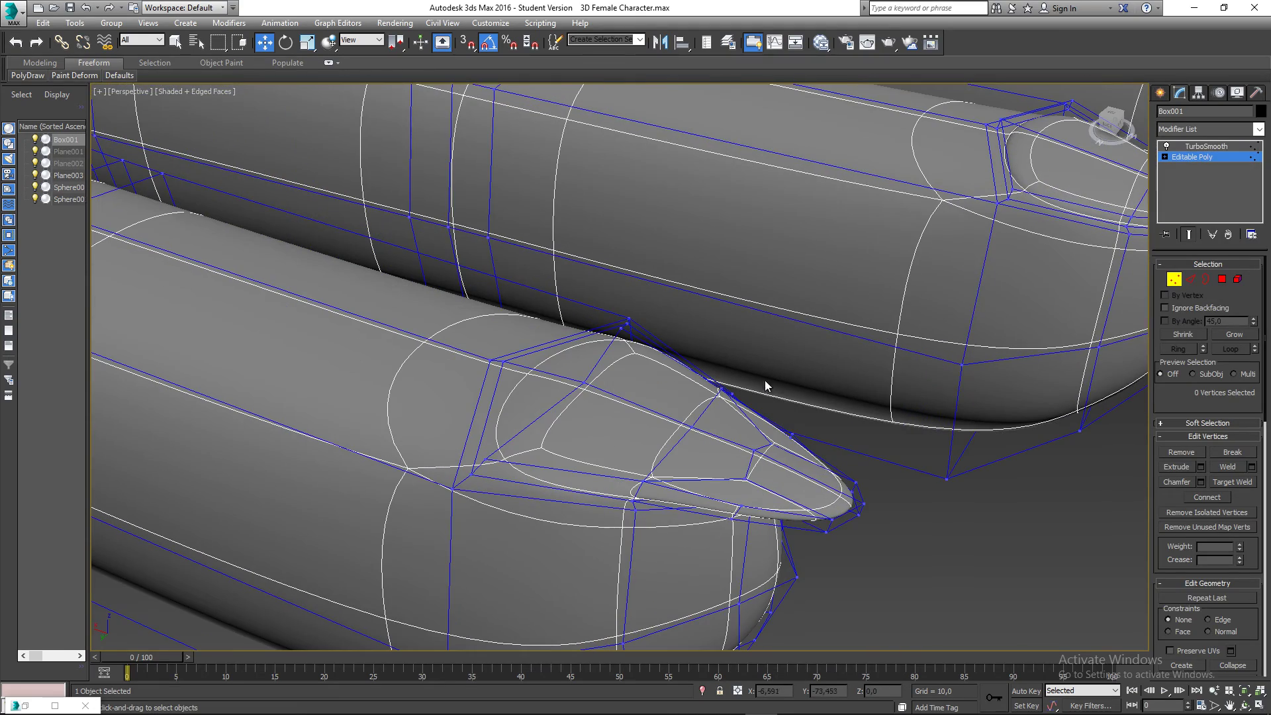
Raise the vertices along the middle of the nail's rear part one by one to arch its surface
click(498, 363)
alt+middle_drag(497, 362, 582, 345)
click(508, 325)
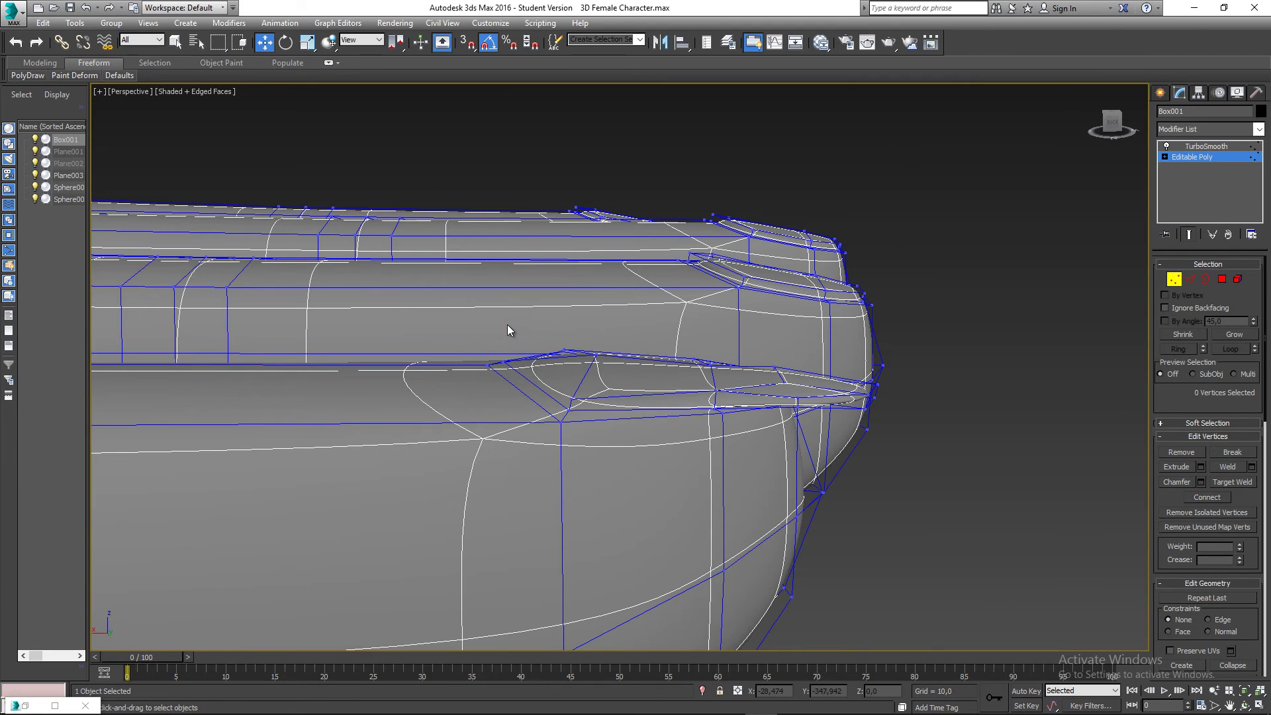
mouse_move(489, 358)
mouse_down()
mouse_move(518, 368)
mouse_move(495, 335)
mouse_up()
alt+middle_drag(497, 338, 646, 354)
click(623, 388)
drag(622, 351, 622, 326)
click(480, 366)
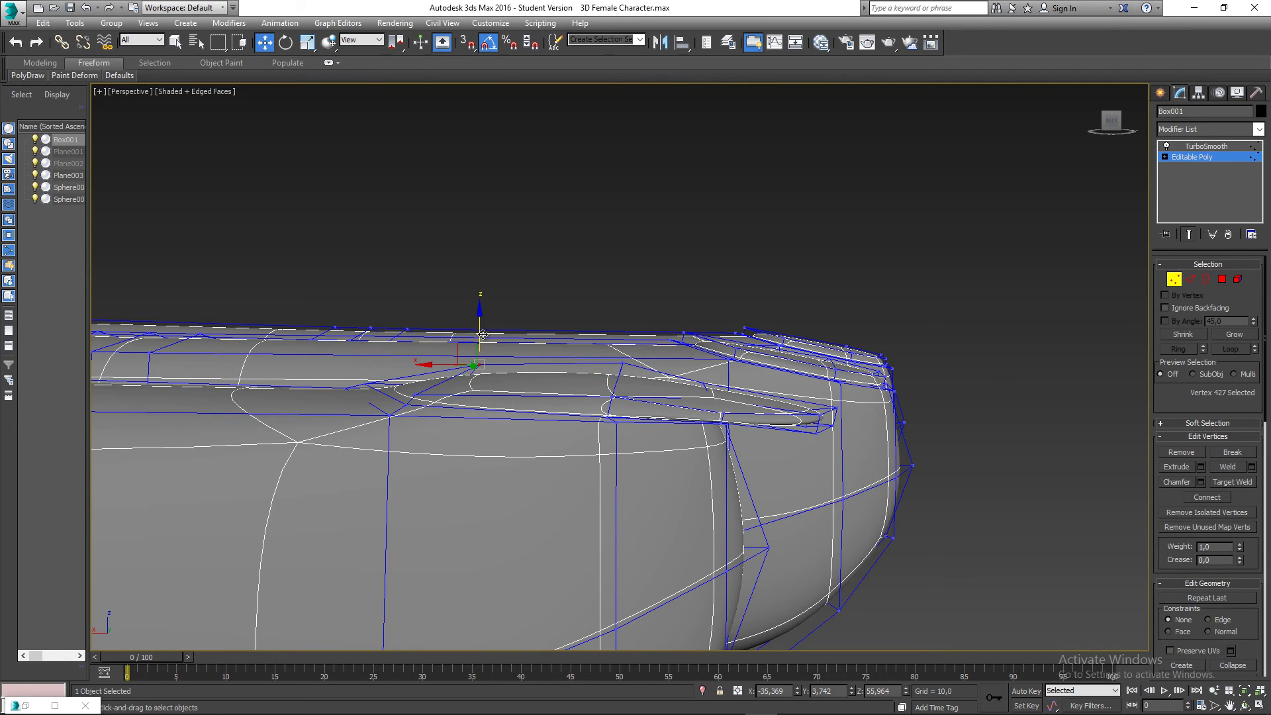
drag(483, 335, 482, 329)
Raise the seven vertices at the nail tip slightly, then raise the nine vertices behind them
middle_drag(589, 378, 535, 384)
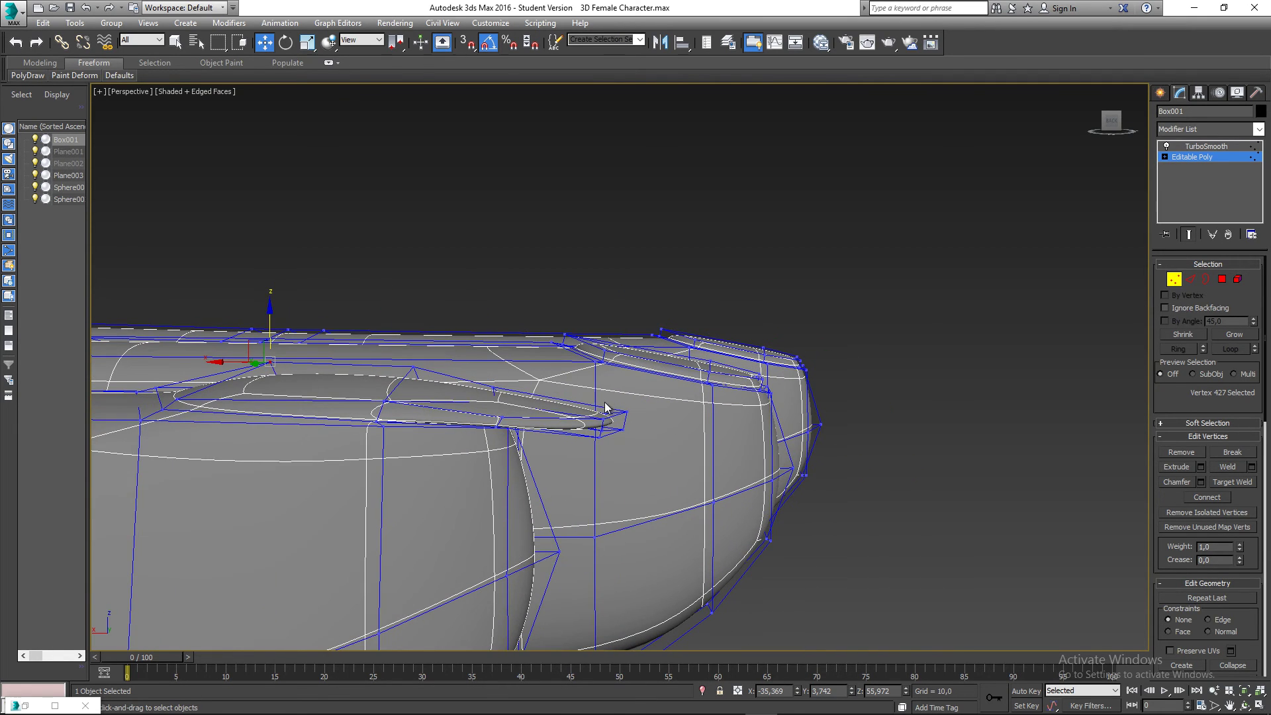
drag(628, 450, 626, 444)
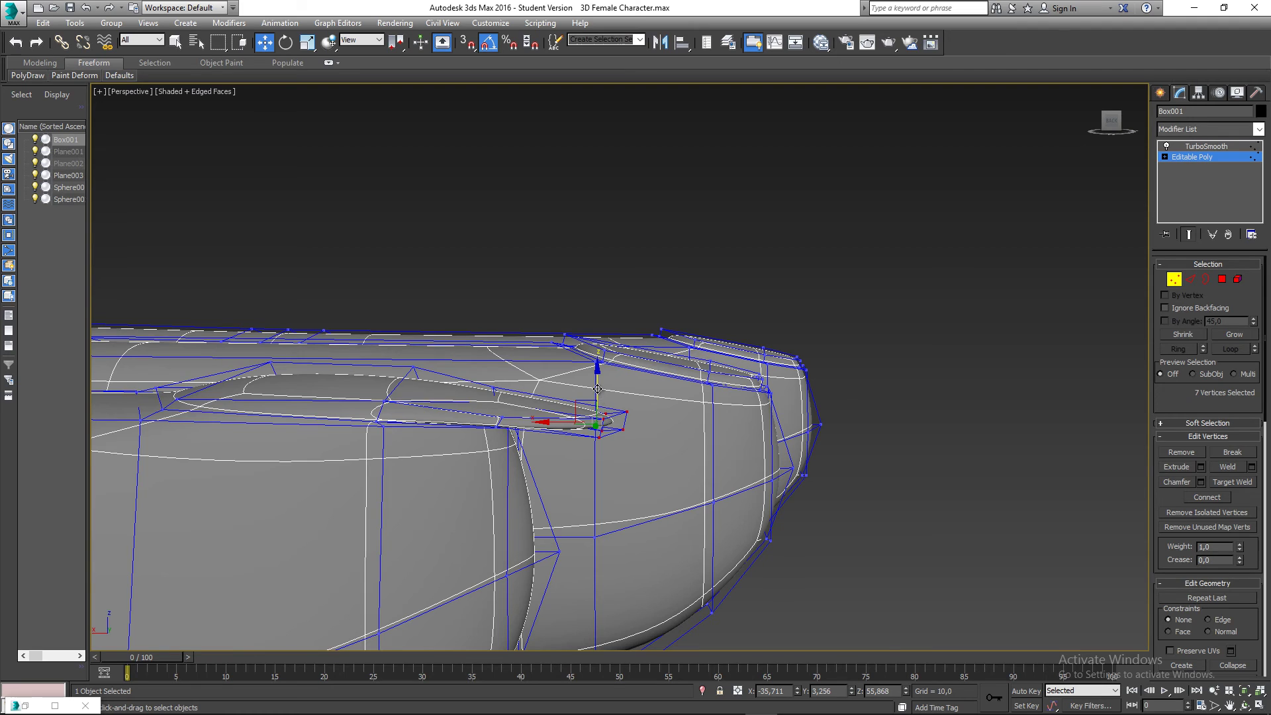
drag(598, 384, 598, 374)
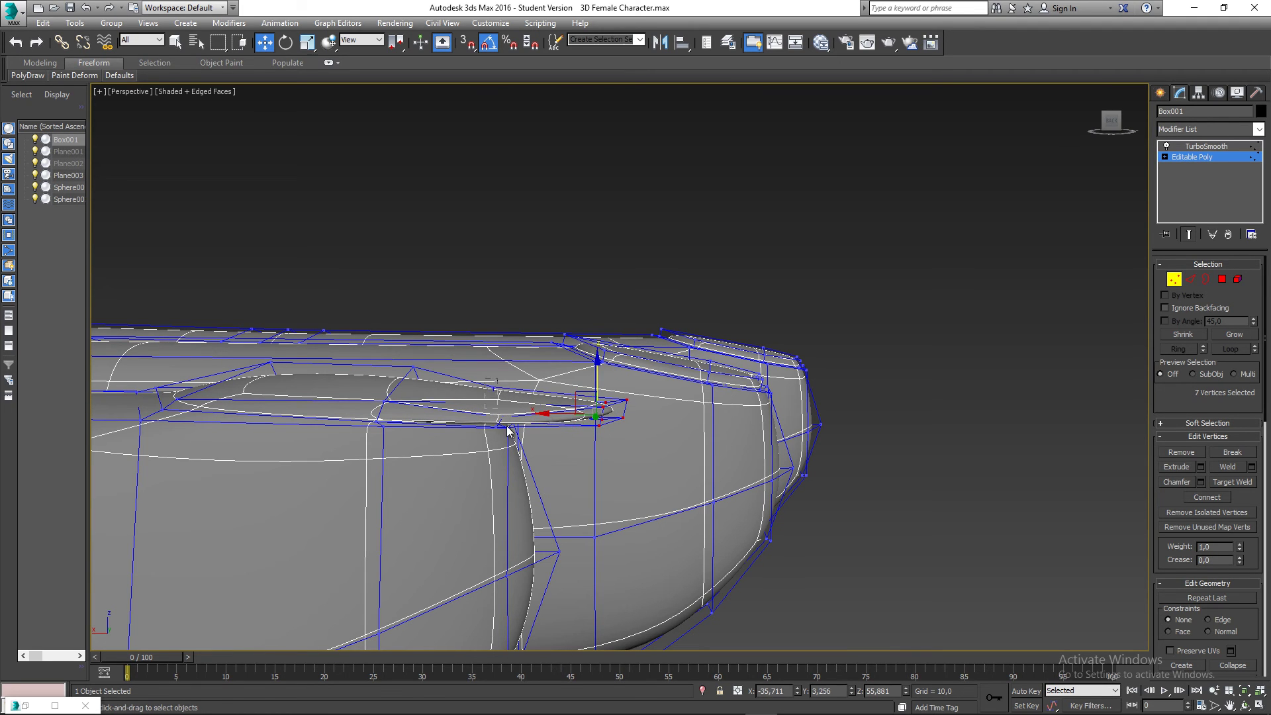
drag(507, 426, 509, 431)
drag(500, 383, 501, 379)
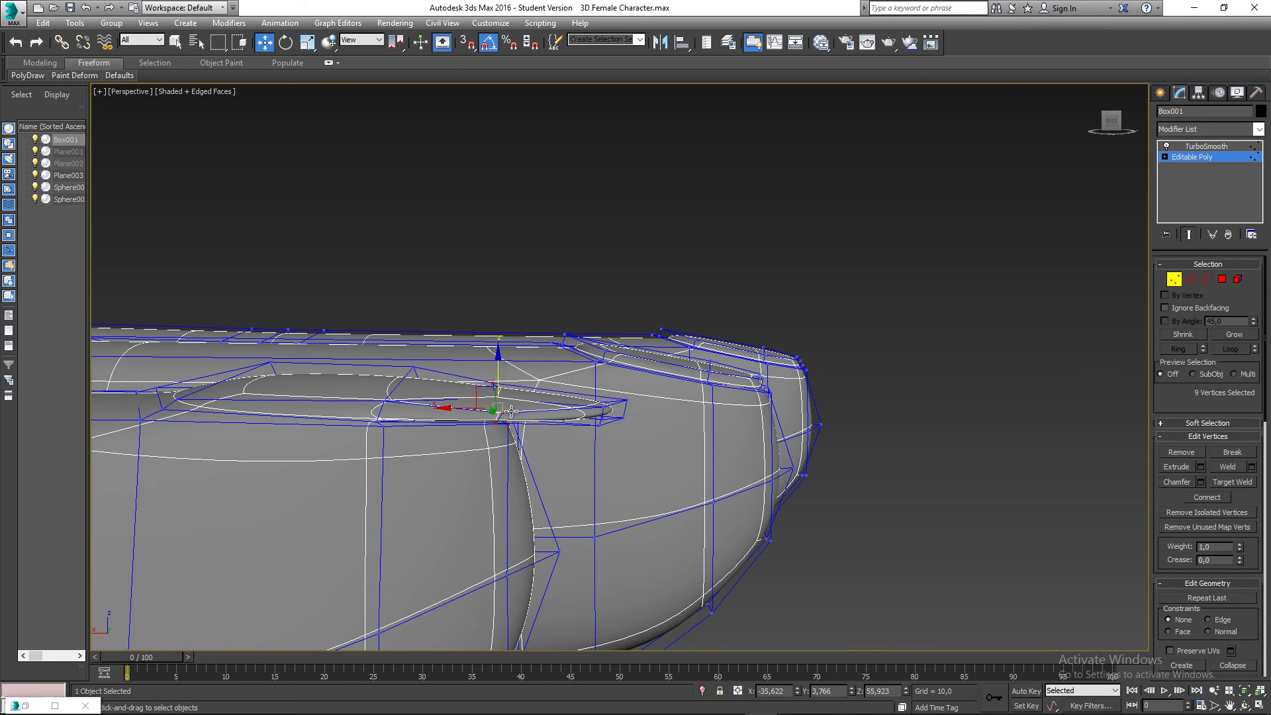
alt+middle_drag(512, 412, 517, 448)
click(512, 431)
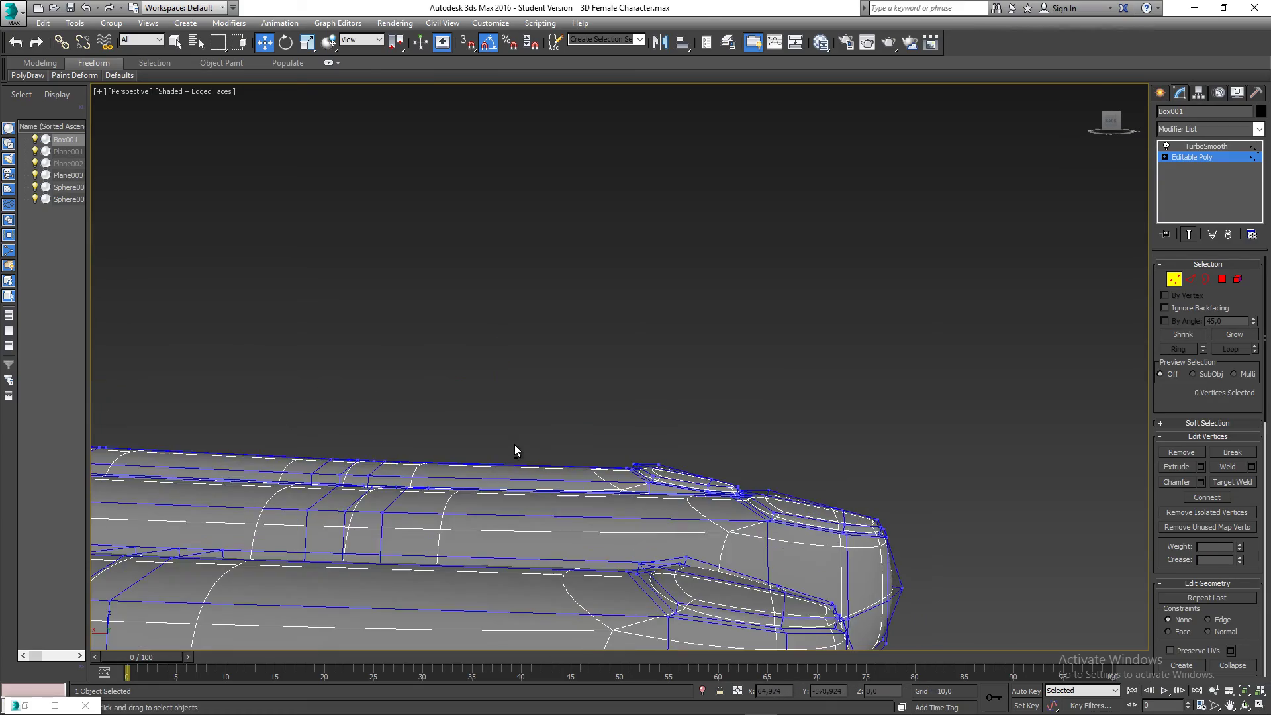
Select the six vertices at the very tip of the nail and pull them back toward the finger
middle_drag(532, 499, 562, 384)
click(653, 409)
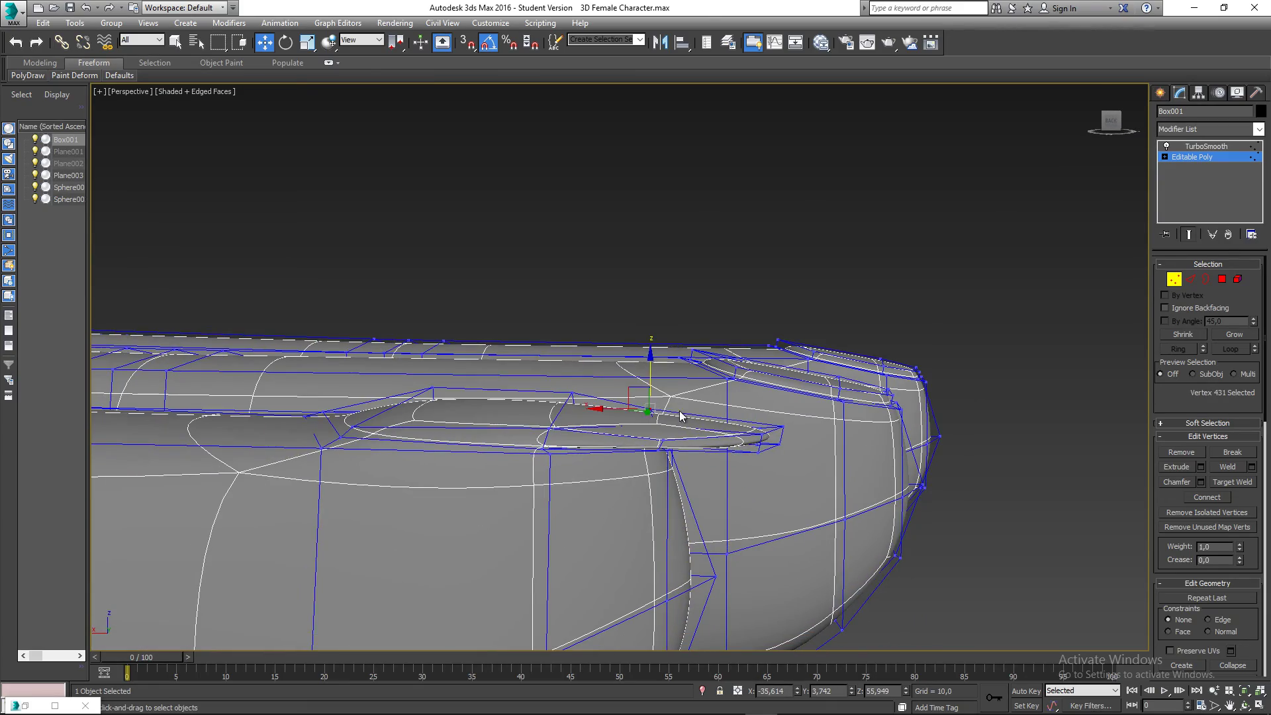
alt+middle_drag(653, 409, 556, 466)
drag(536, 473, 538, 474)
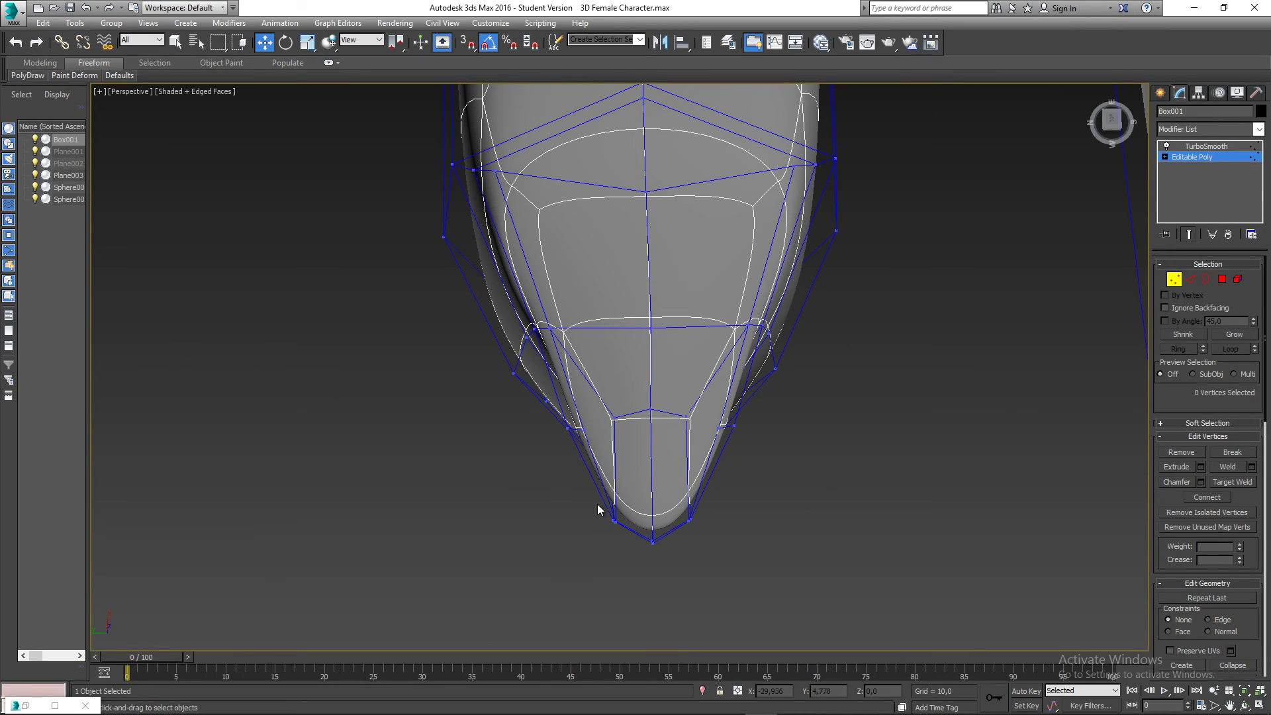
drag(766, 574, 765, 573)
drag(688, 521, 682, 485)
alt+middle_drag(682, 486, 672, 287)
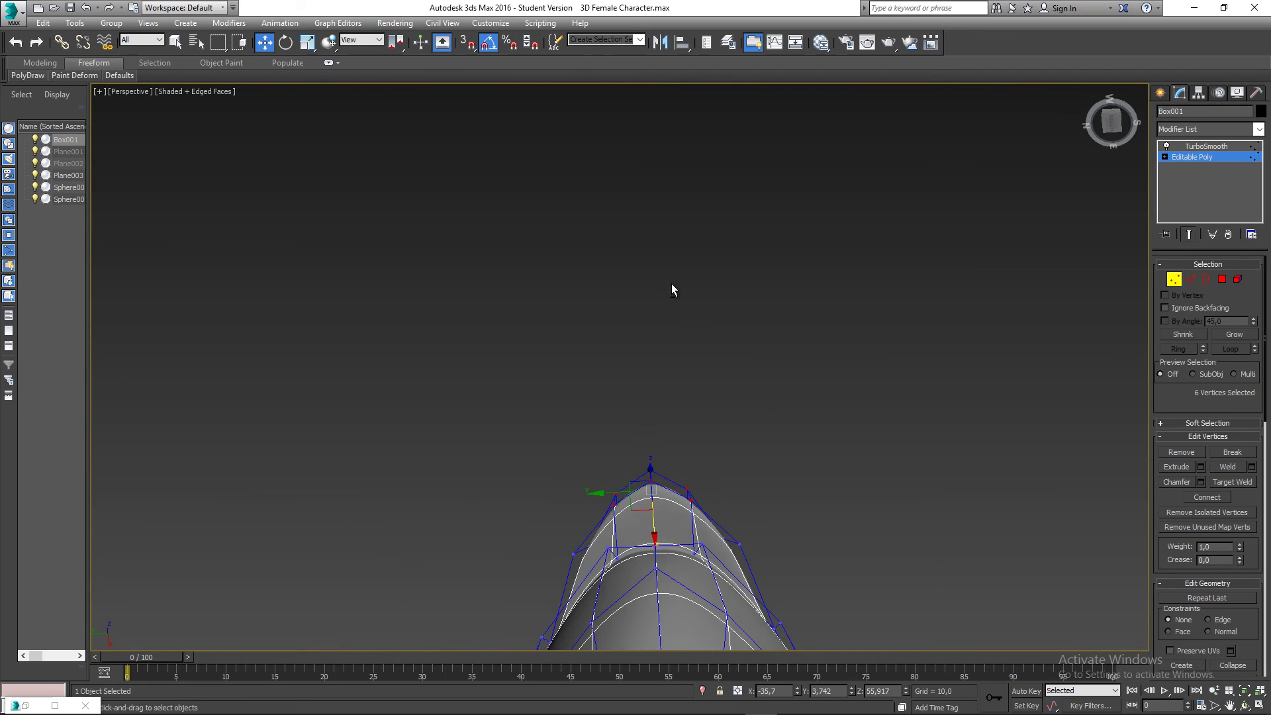
Select three vertices on each side of the nail's front part, scale the six along the Y axis, and leave vertex editing
alt+middle_drag(613, 482, 613, 472)
middle_drag(567, 617, 568, 476)
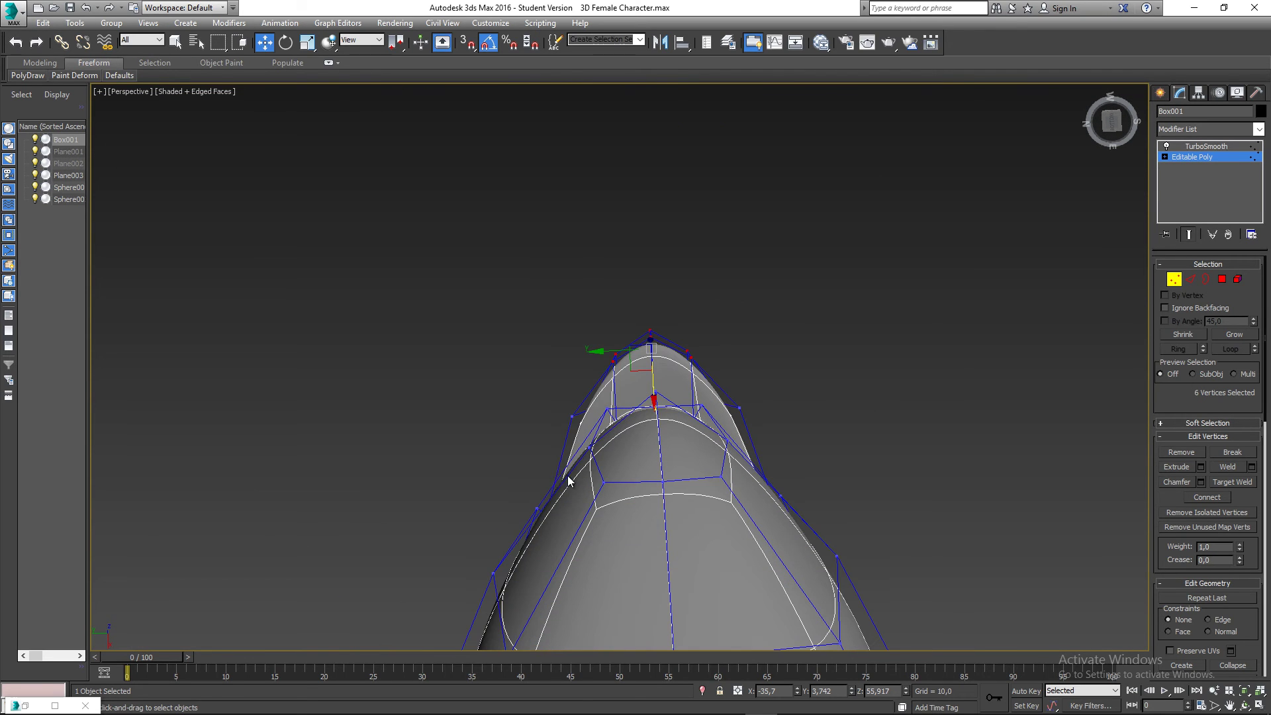
click(574, 416)
ctrl+drag(765, 404, 681, 439)
alt+middle_drag(772, 410, 847, 548)
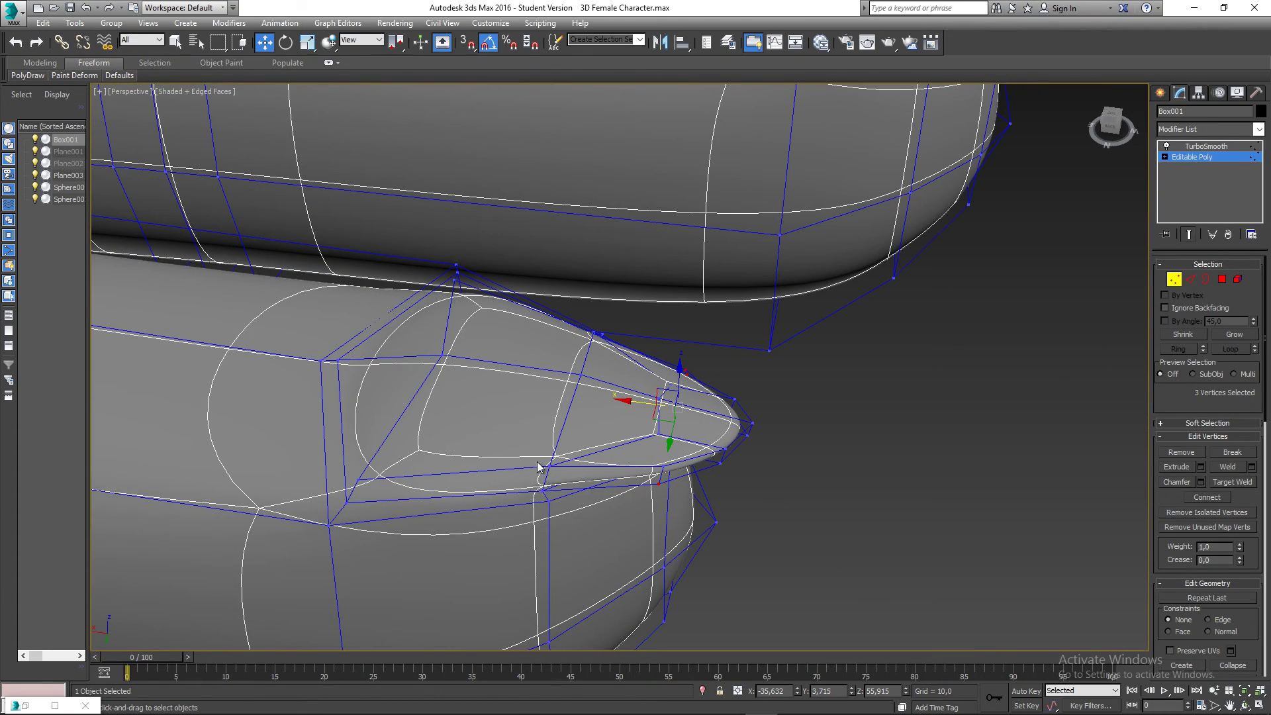
alt+middle_drag(537, 466, 475, 414)
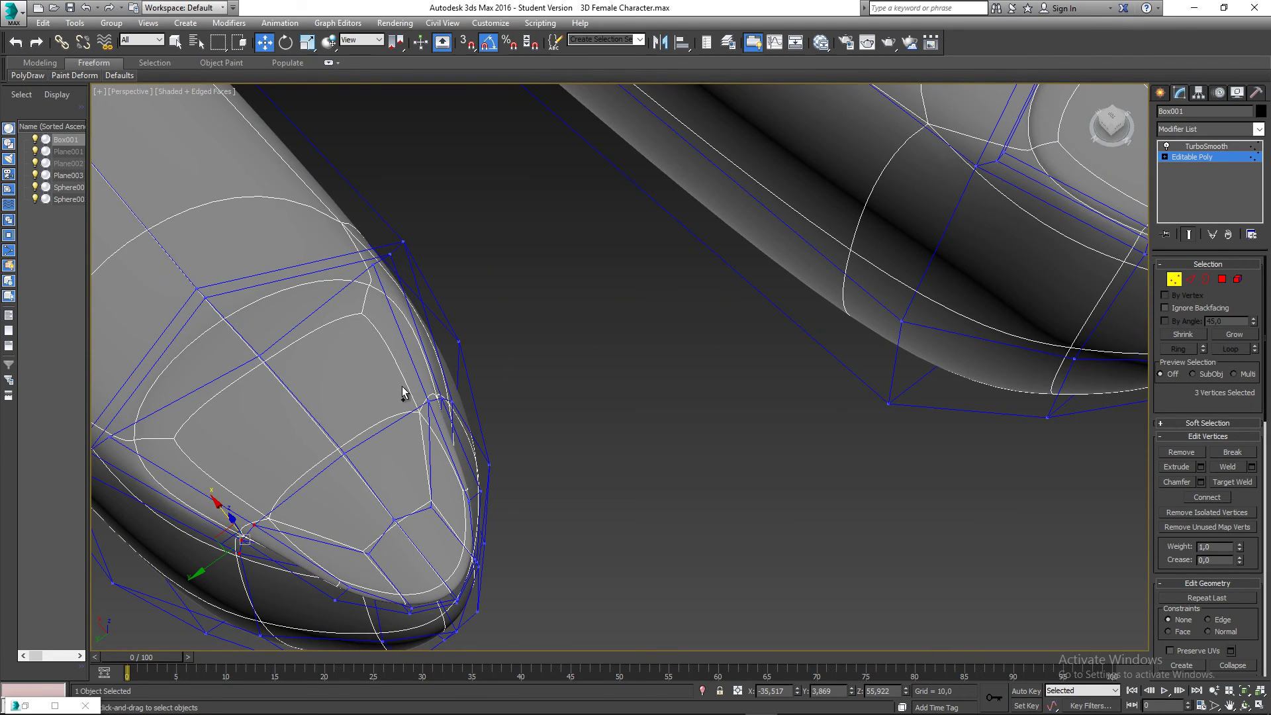
drag(462, 421, 462, 421)
alt+middle_drag(438, 419, 456, 410)
key(r)
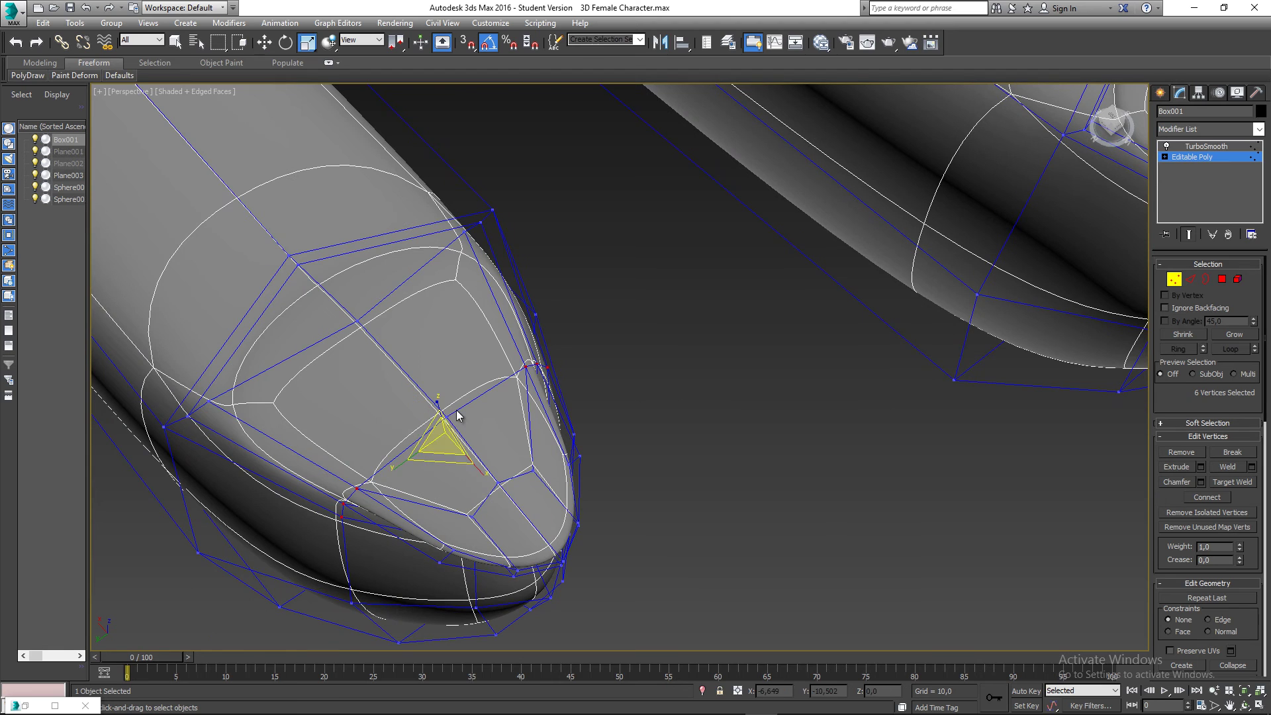
drag(390, 469, 388, 468)
alt+middle_drag(388, 467, 638, 411)
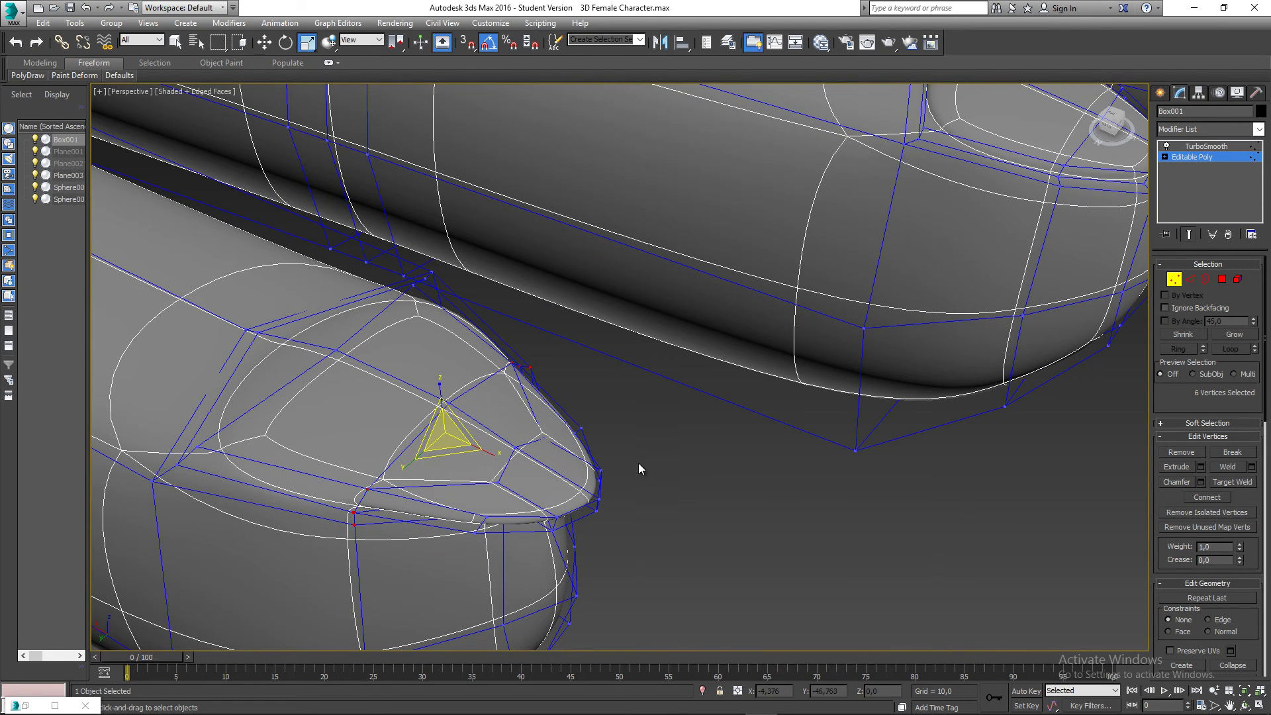
key(w)
click(656, 466)
click(1176, 285)
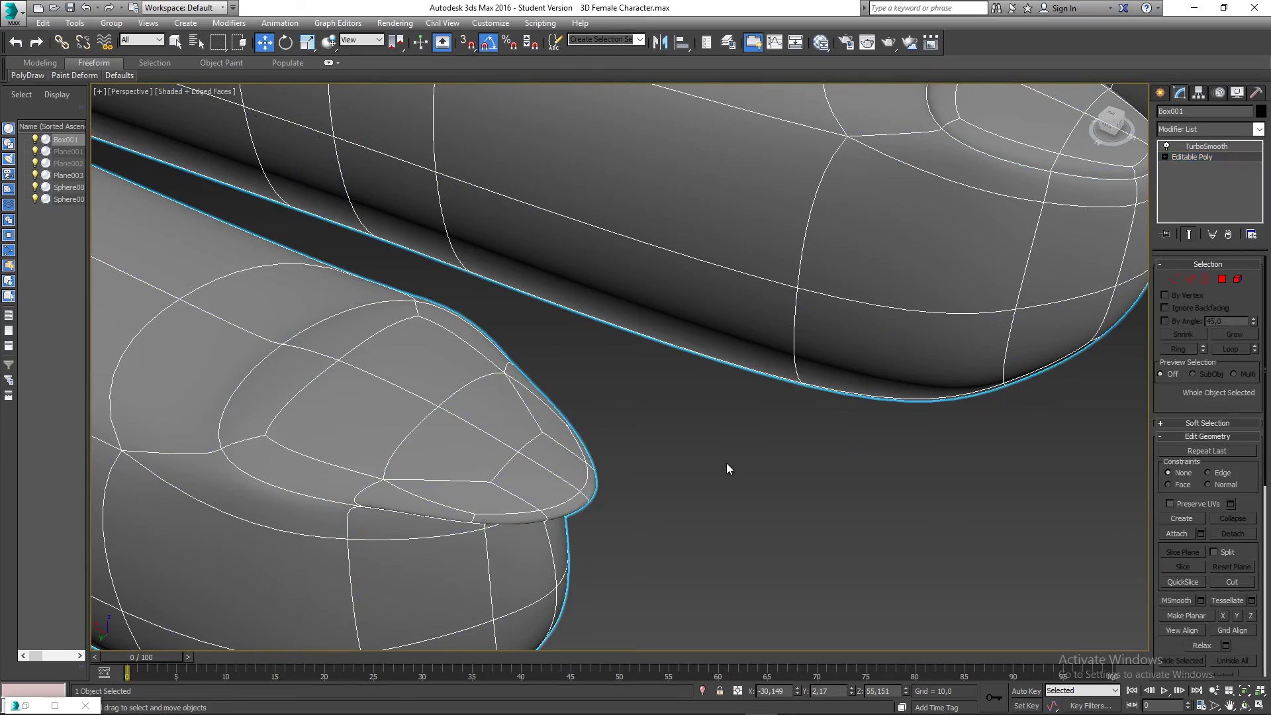
Return to the hand's TurboSmooth result and switch the viewport from edged faces to plain shading
click(721, 463)
scroll(684, 467, down, 5)
click(655, 468)
alt+middle_drag(654, 469, 675, 401)
scroll(674, 401, up, 6)
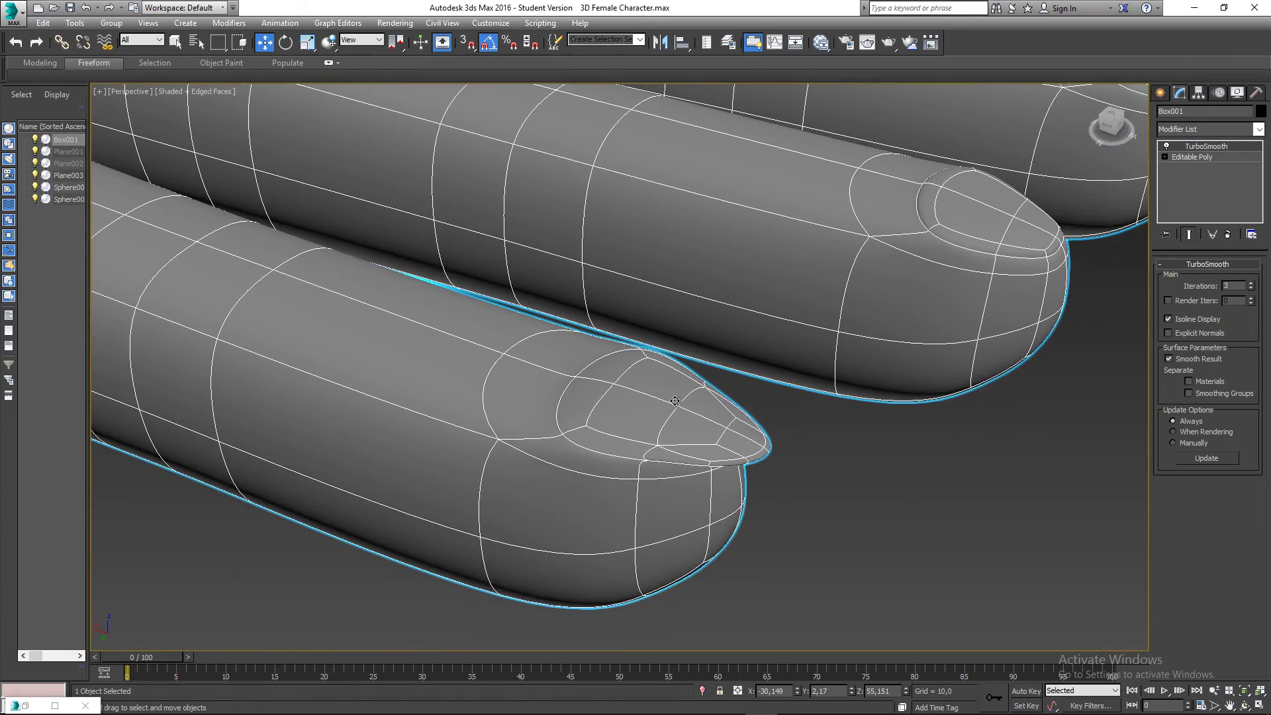
scroll(675, 400, up, 3)
alt+middle_drag(675, 400, 725, 423)
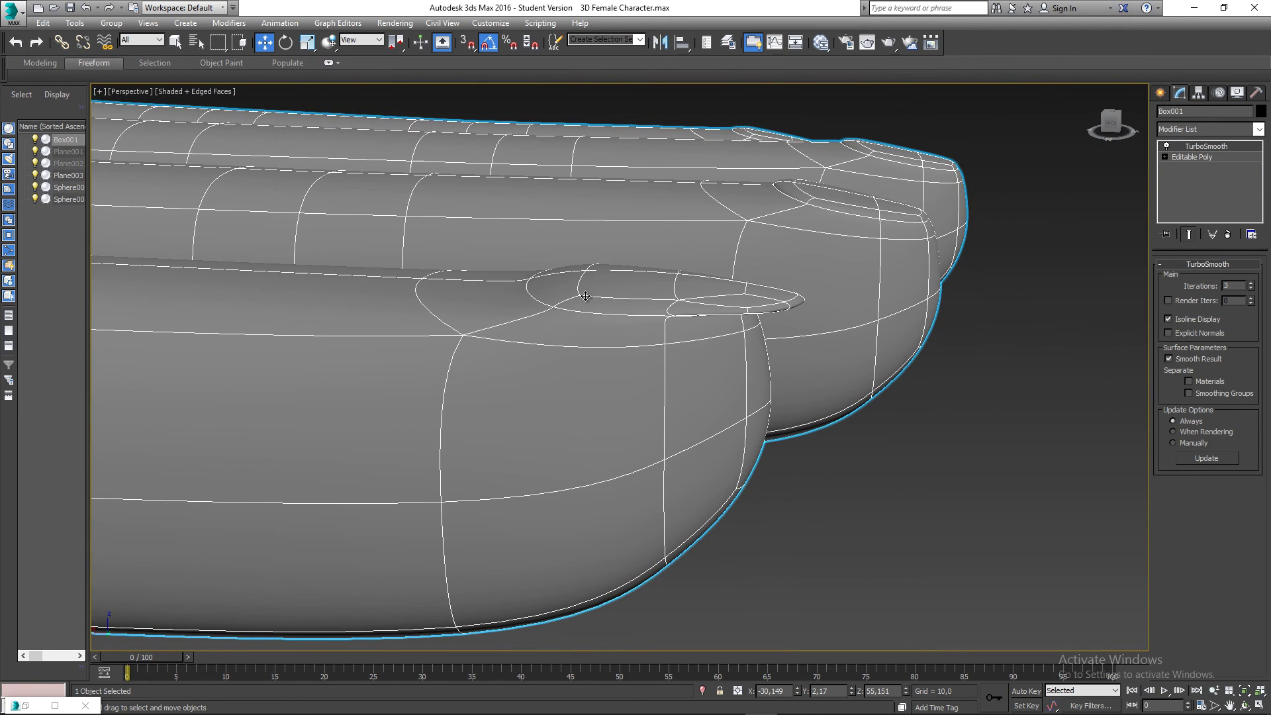
click(1011, 311)
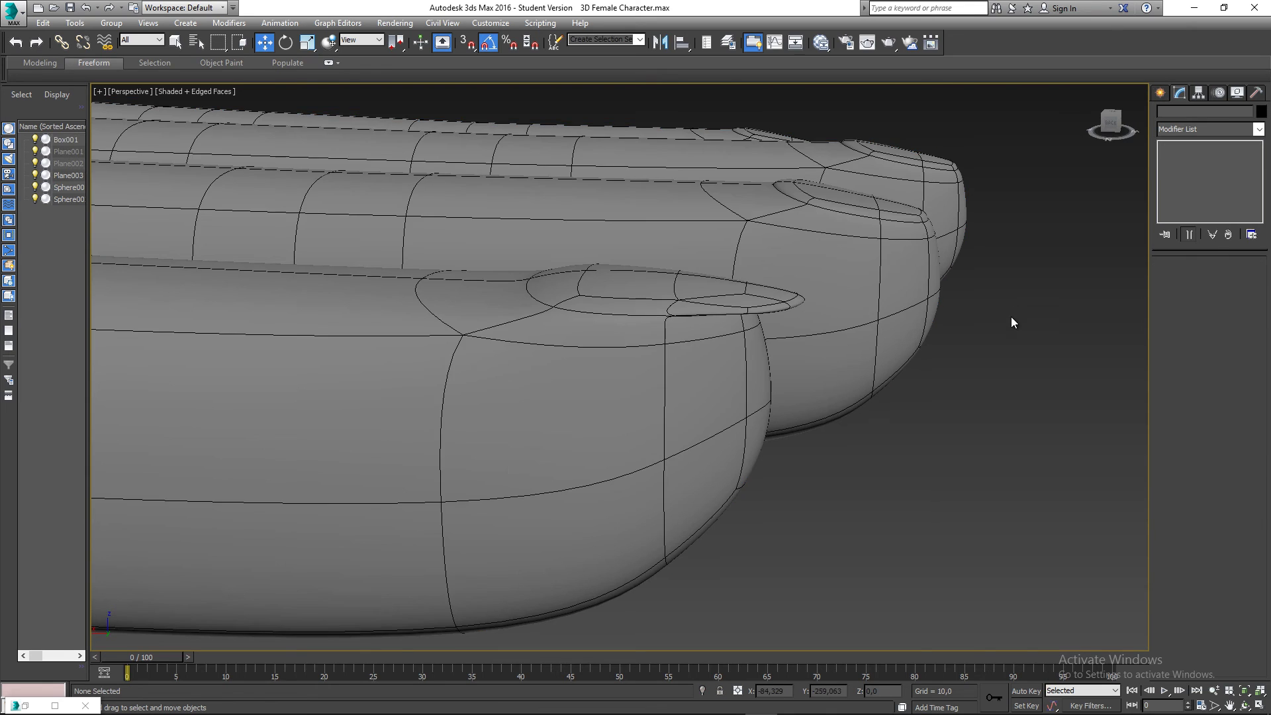
key(F4)
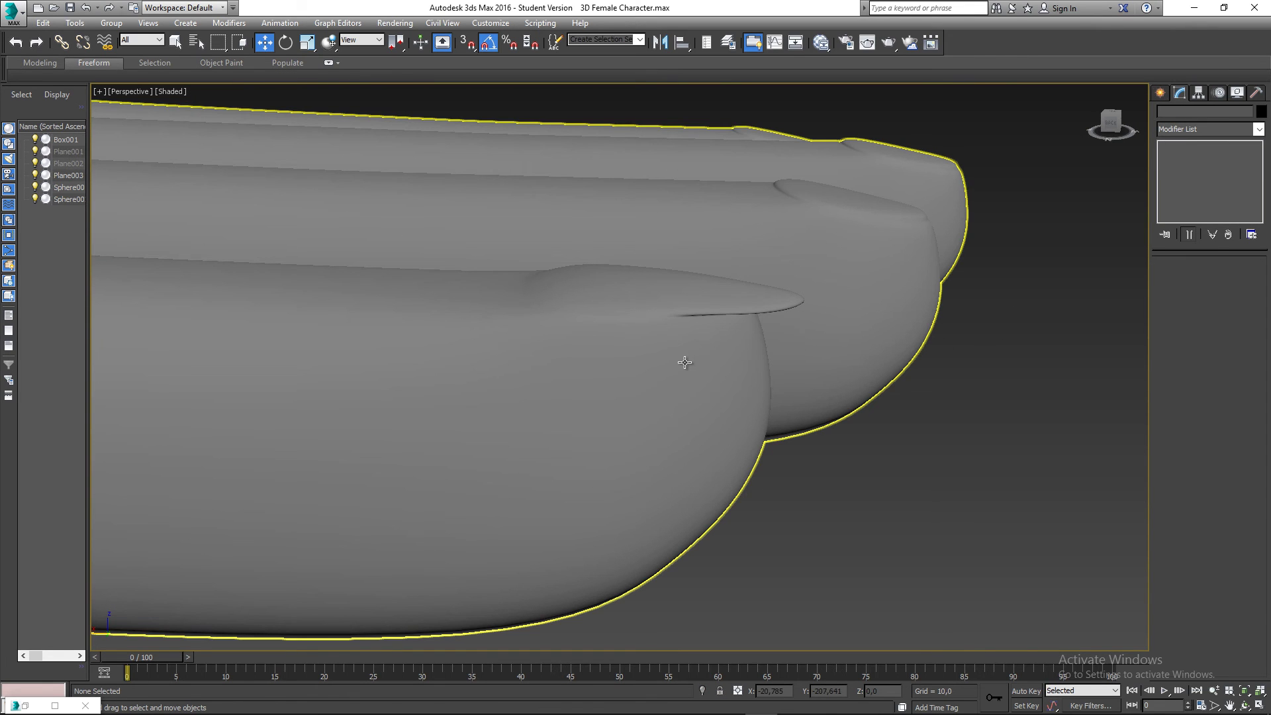
Examine the smoothed hand without edge lines, comparing the shaped nail with those on the other fingers
click(760, 313)
scroll(875, 314, down, 2)
scroll(874, 314, down, 3)
alt+middle_drag(875, 315, 827, 223)
scroll(516, 450, up, 3)
alt+middle_drag(515, 451, 599, 389)
middle_drag(811, 270, 565, 460)
alt+middle_drag(649, 434, 664, 437)
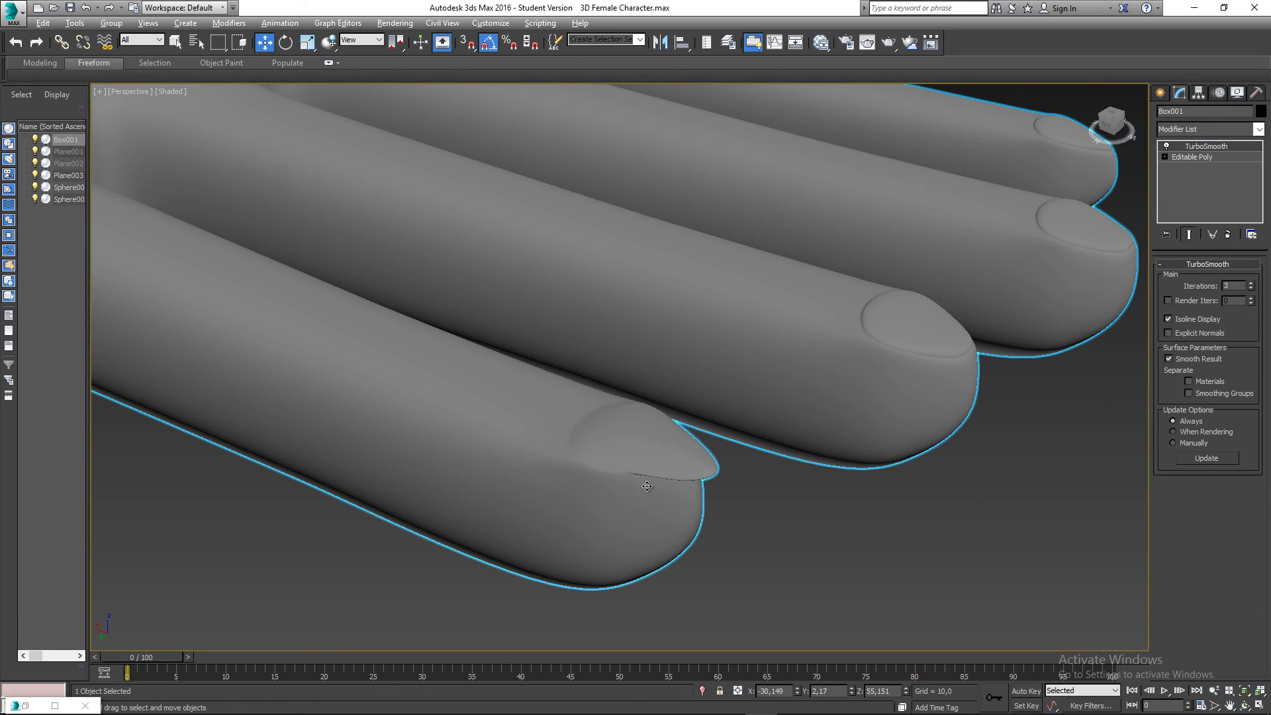
alt+middle_drag(647, 487, 586, 448)
scroll(519, 462, down, 3)
scroll(582, 464, down, 2)
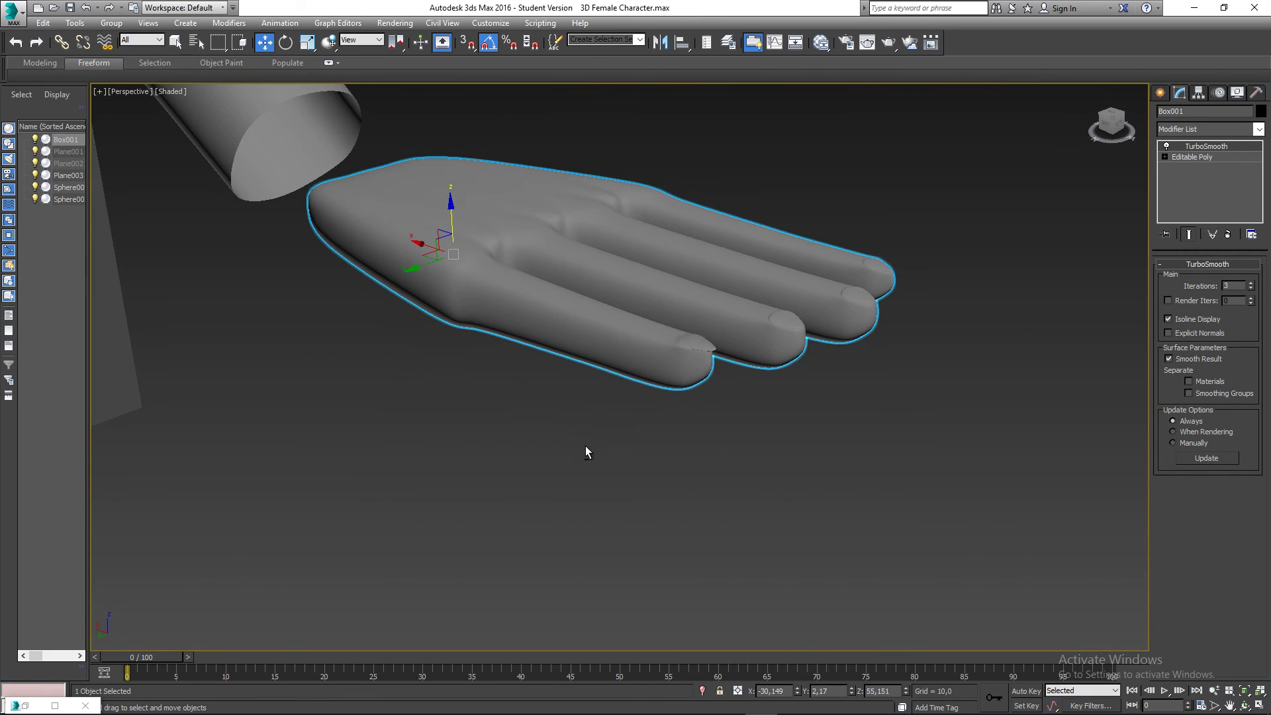
scroll(686, 321, up, 3)
scroll(686, 321, up, 5)
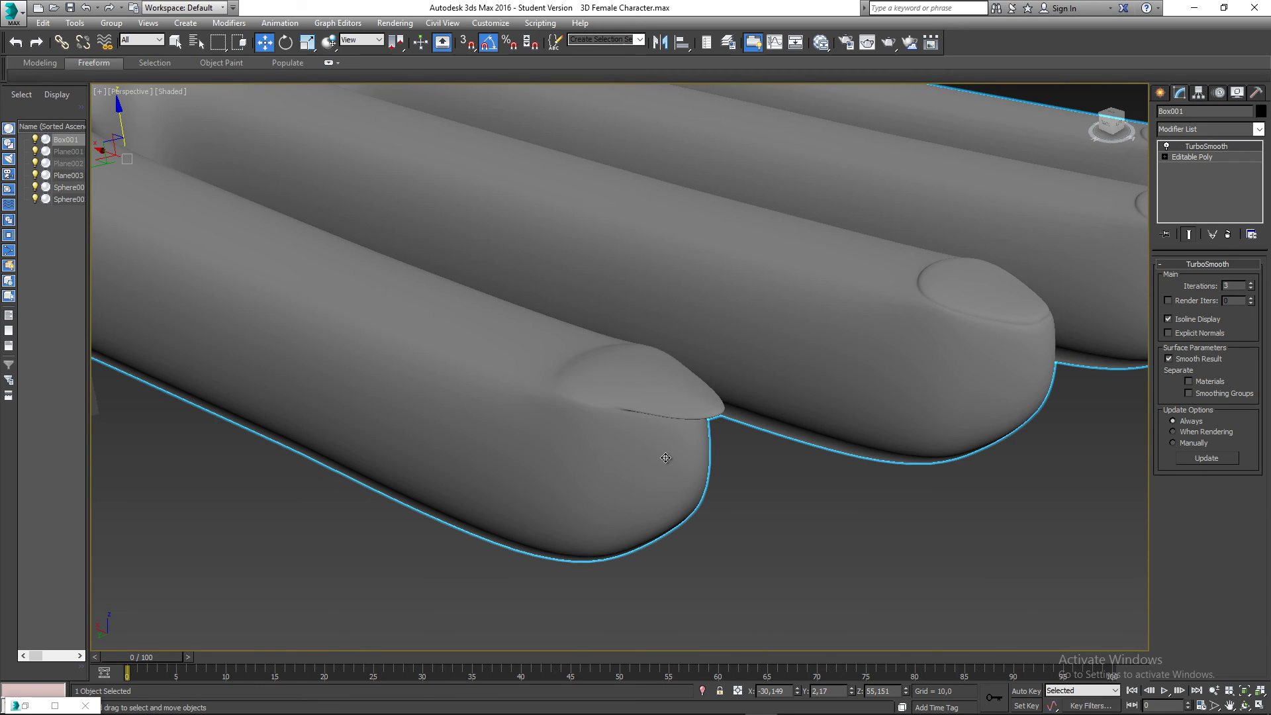
alt+middle_drag(796, 457, 706, 449)
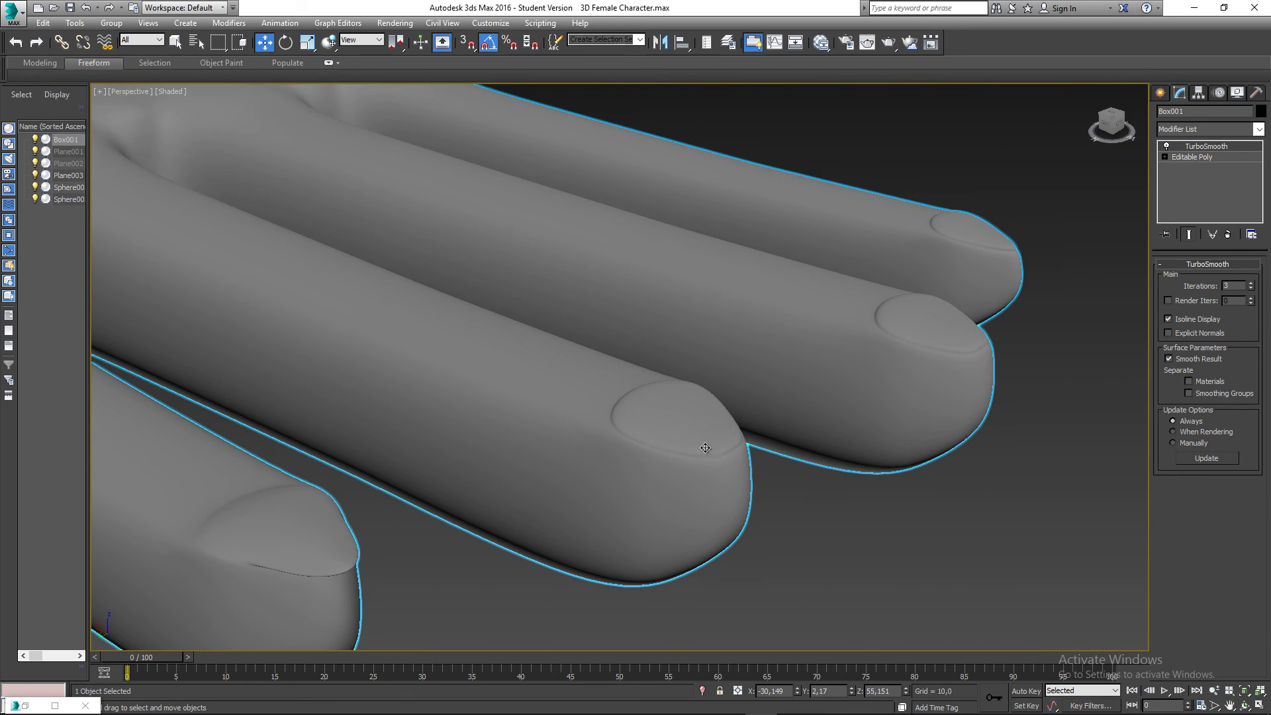
alt+middle_drag(557, 485, 771, 397)
alt+middle_drag(658, 402, 665, 400)
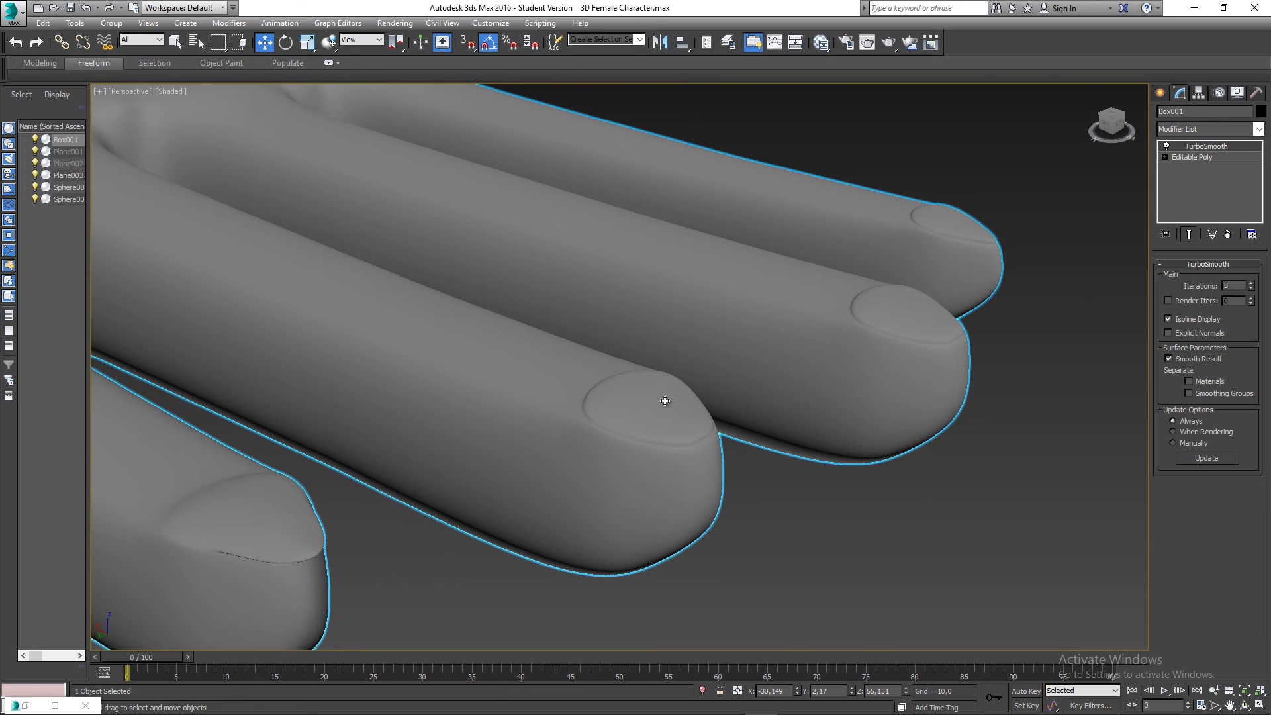
Enter vertex editing on the Editable Poly and select the three vertices at the middle of the adjacent finger's rear nail edge
click(1193, 156)
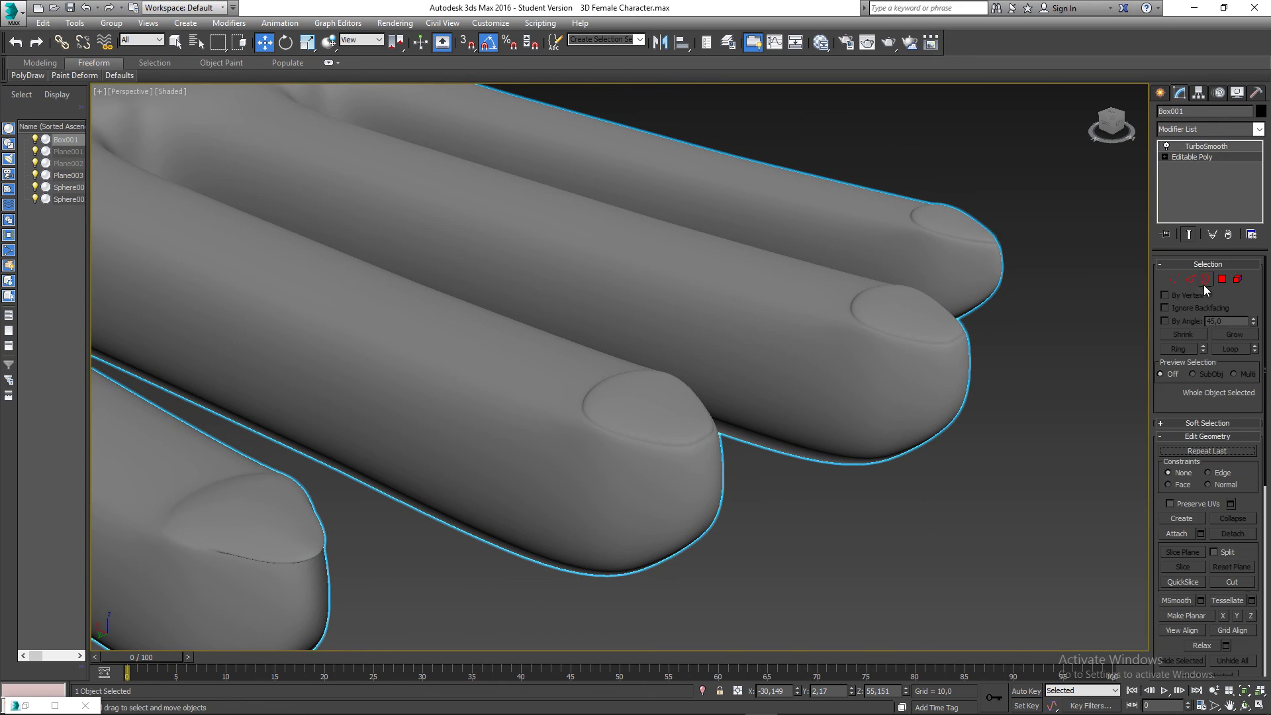
click(1174, 278)
scroll(631, 387, down, 3)
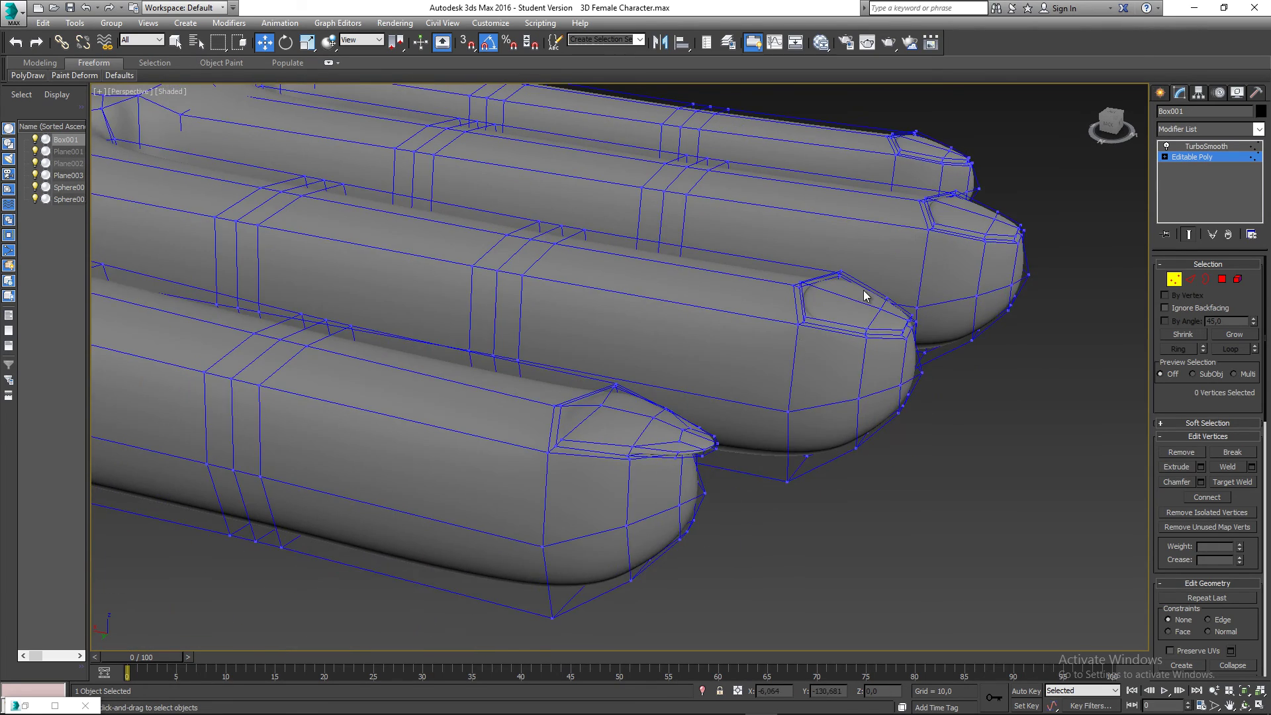
scroll(786, 343, up, 10)
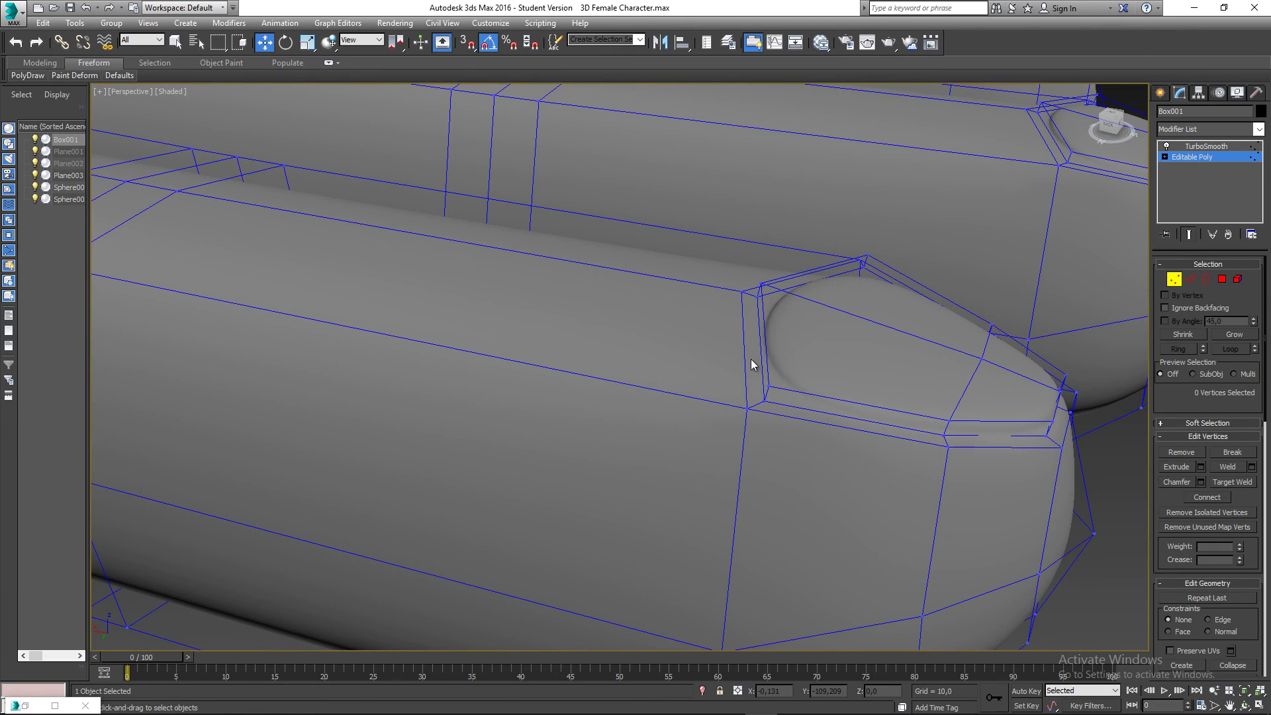
drag(732, 273, 788, 309)
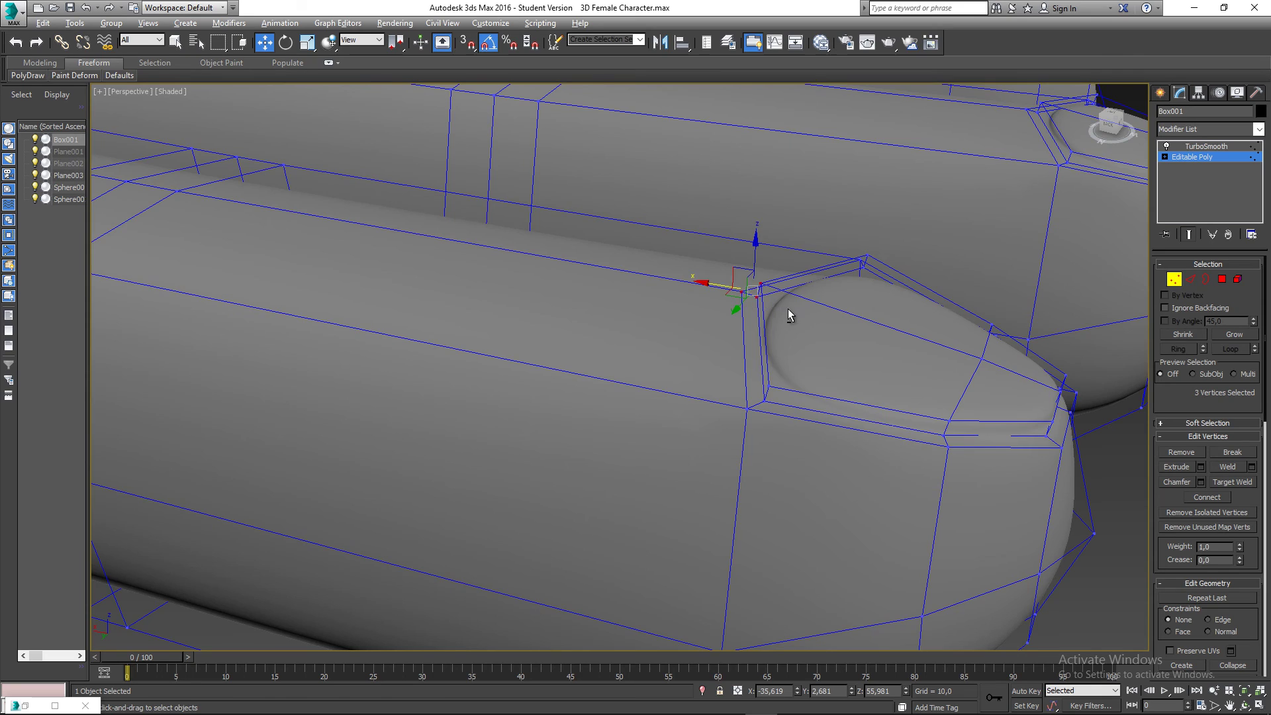
alt+middle_drag(788, 308, 753, 258)
mouse_move(754, 258)
mouse_down()
mouse_move(755, 281)
mouse_move(762, 271)
mouse_up()
click(762, 277)
Select the two rear corner vertices of the adjacent finger's nail and lower them slightly along Z
alt+middle_drag(854, 352, 620, 355)
click(598, 345)
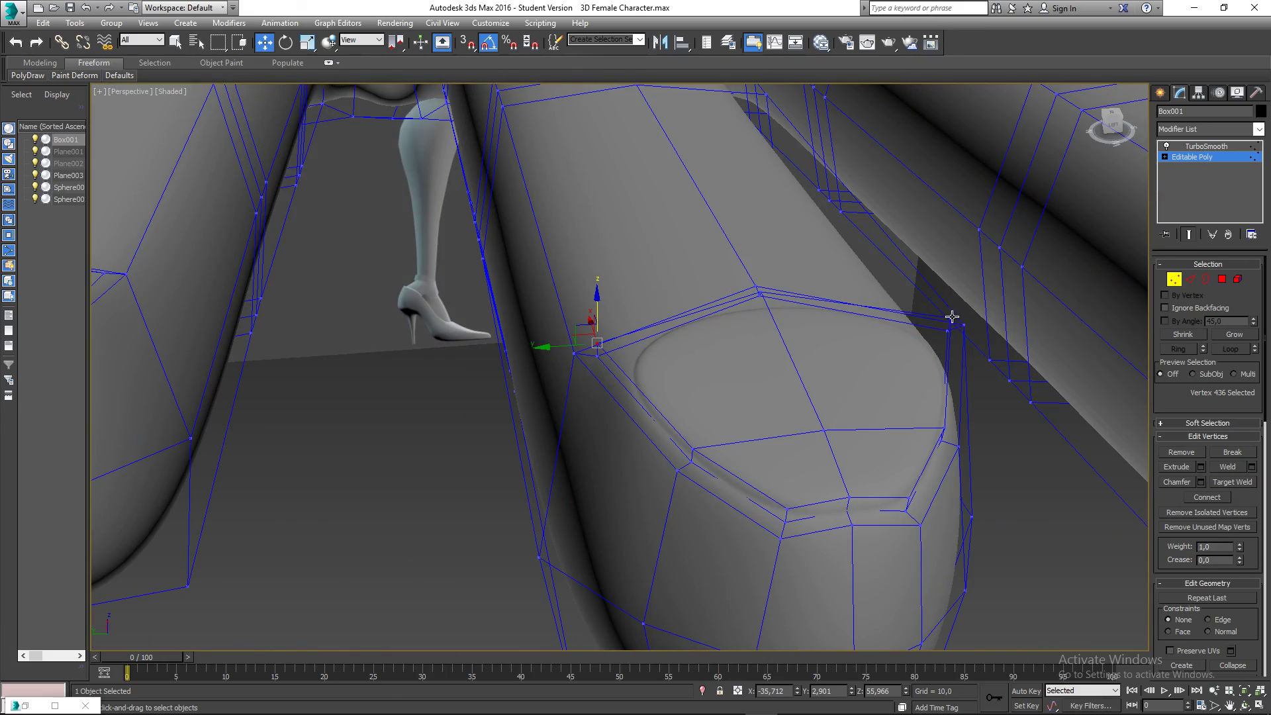
ctrl+click(951, 319)
alt+middle_drag(979, 335, 902, 305)
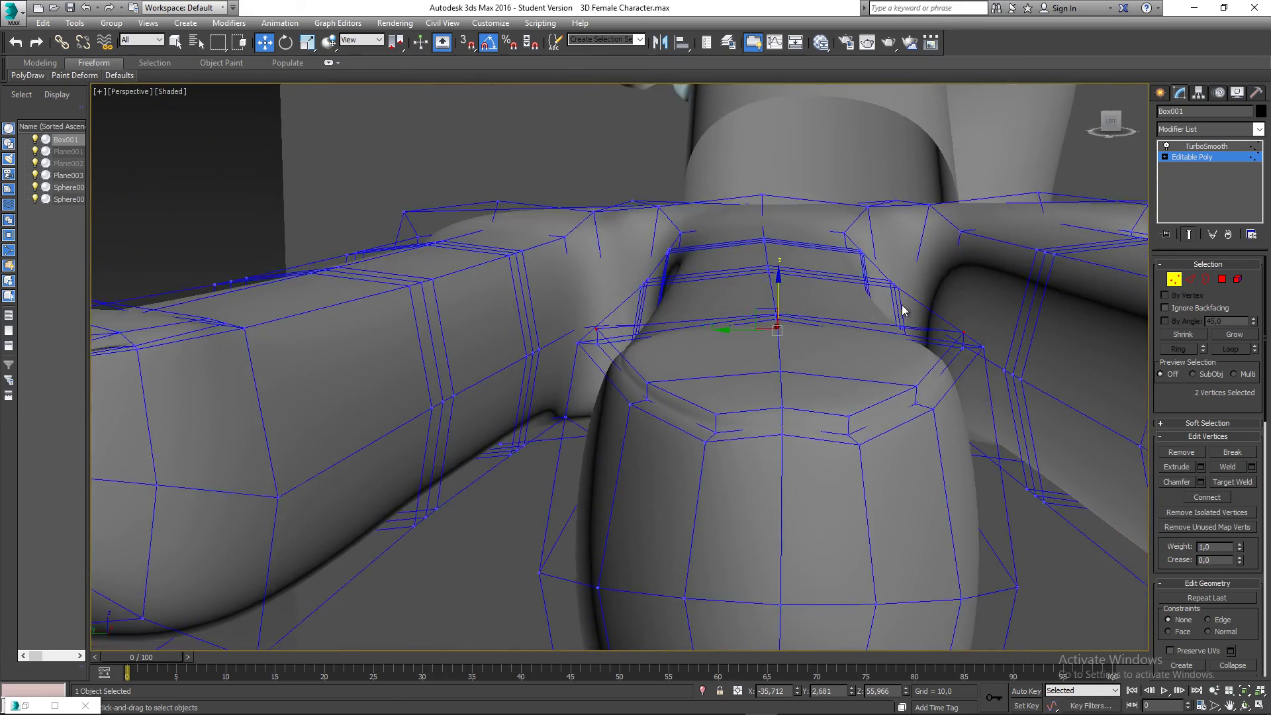
drag(778, 286, 779, 288)
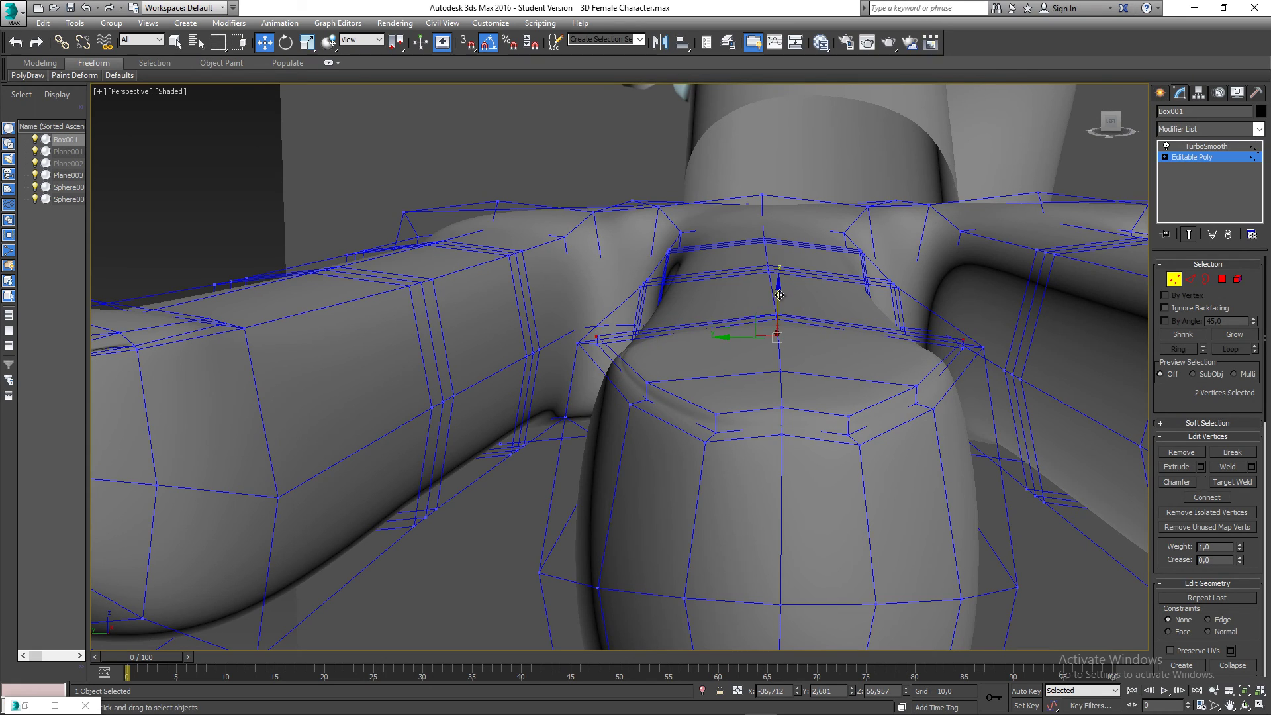
alt+middle_drag(809, 387, 757, 439)
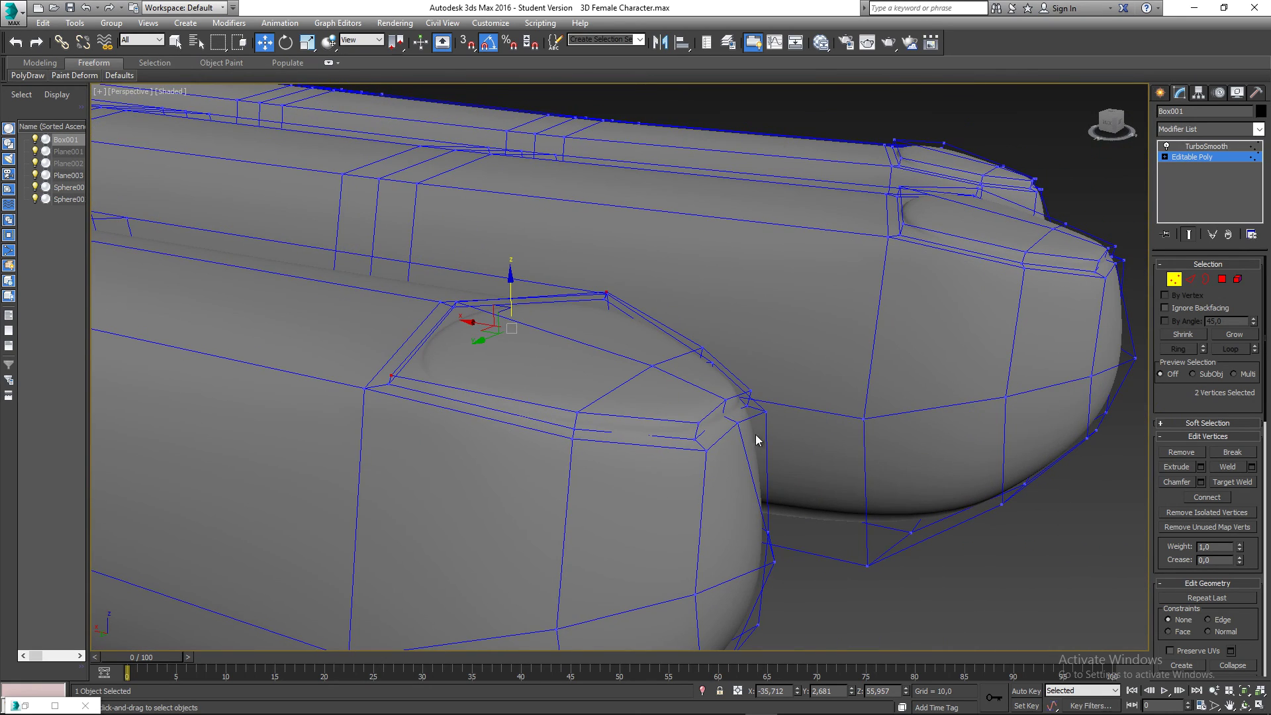
Nudge the middle vertex at this nail's tip and the three vertices at its rear side corner along X, then leave vertex editing
click(721, 417)
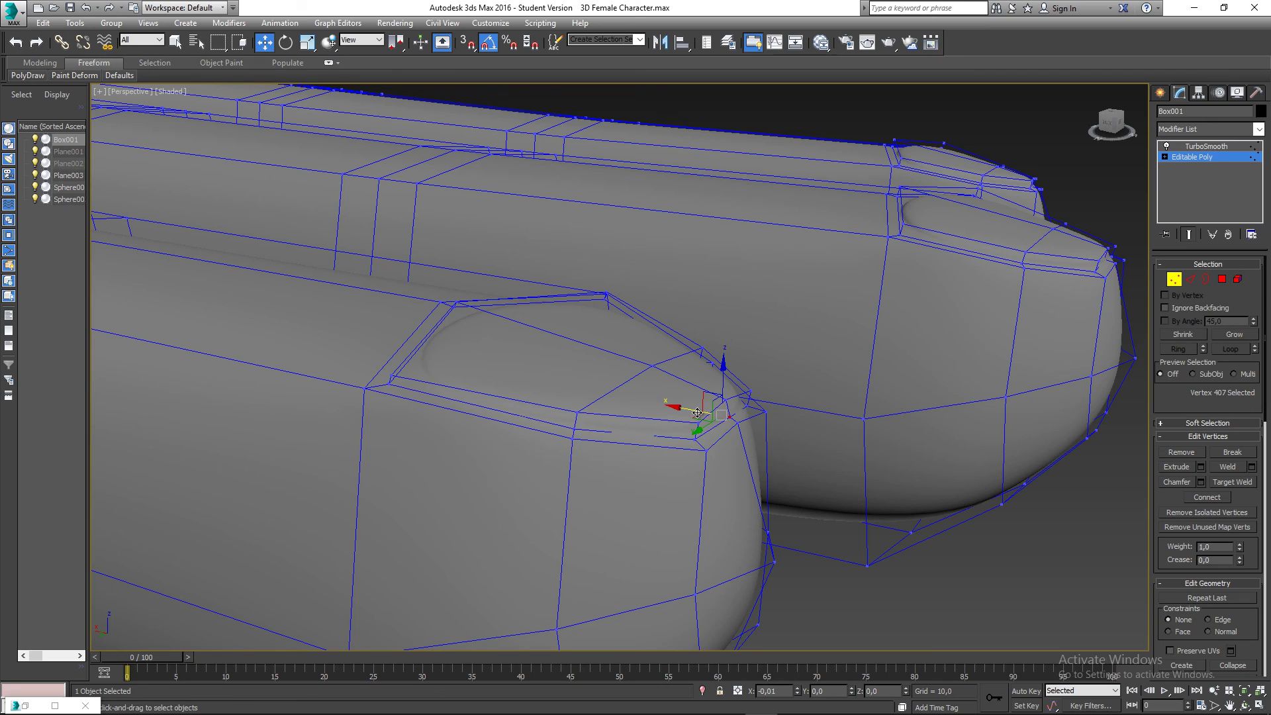
drag(697, 412, 705, 414)
alt+middle_drag(523, 353, 576, 405)
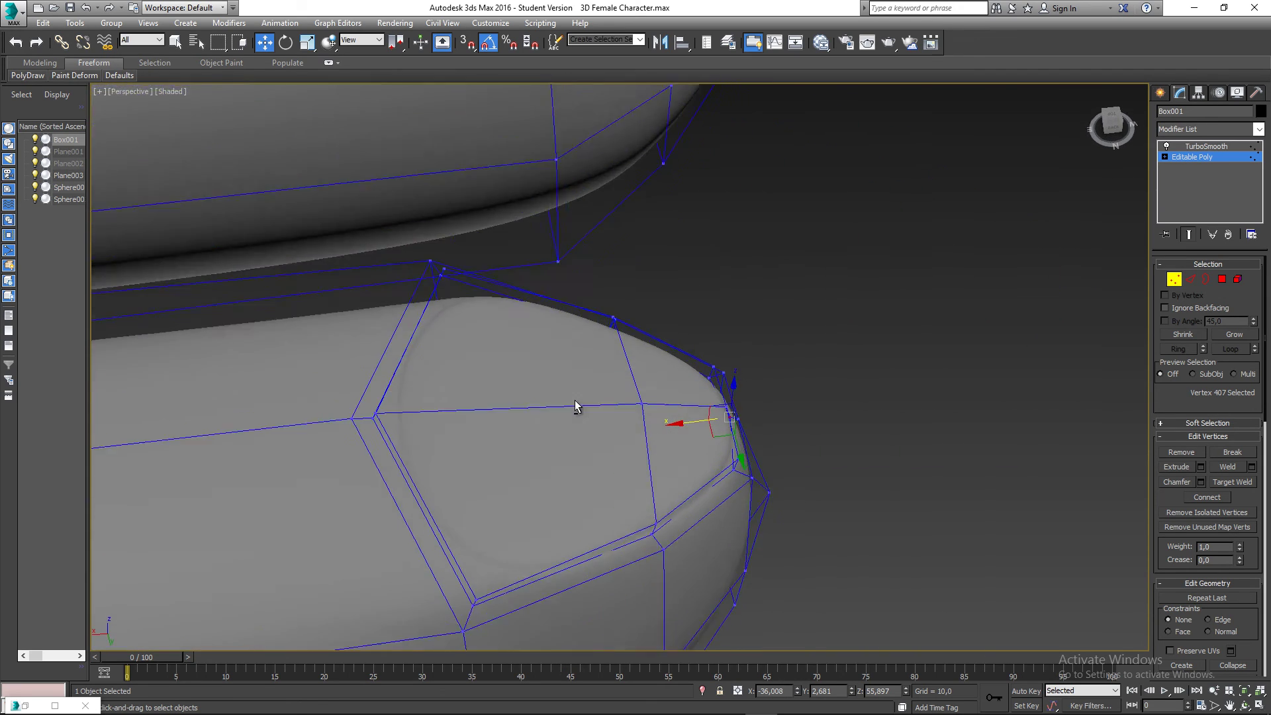
scroll(576, 414, up, 3)
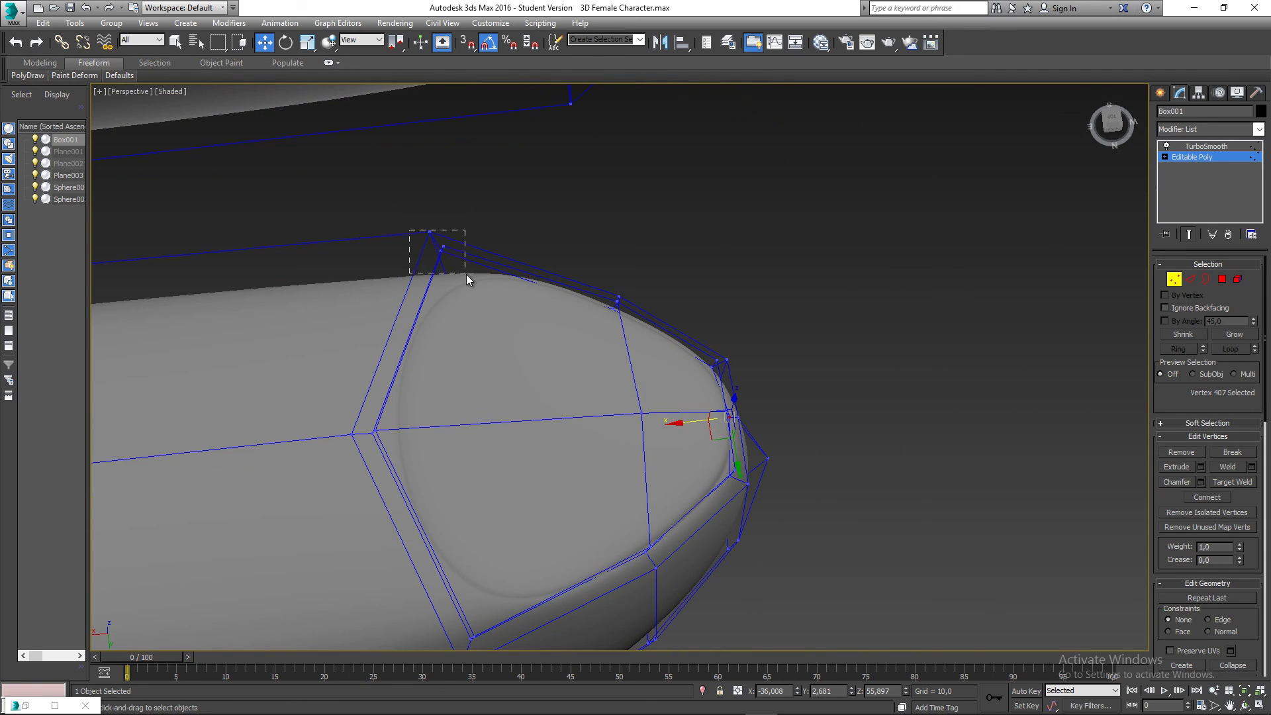
drag(466, 274, 466, 273)
alt+middle_drag(466, 274, 426, 229)
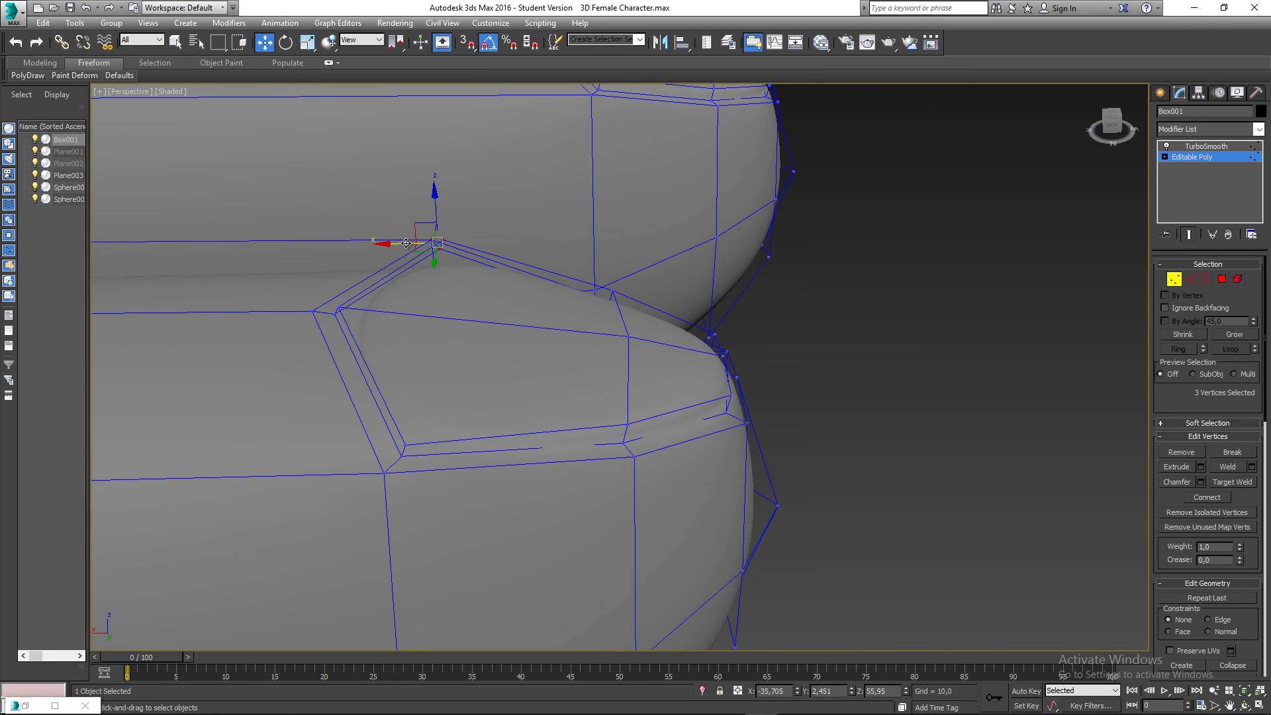
drag(401, 244, 399, 249)
click(1172, 283)
click(944, 344)
scroll(682, 392, down, 8)
click(679, 393)
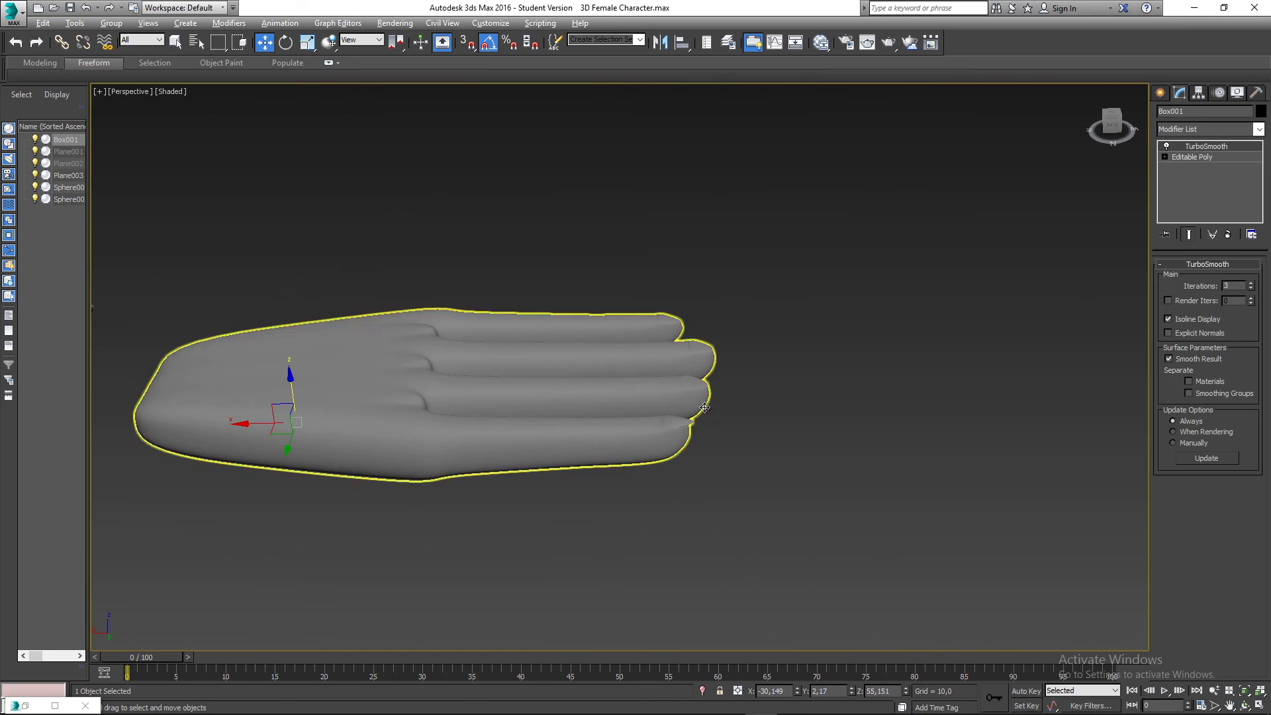
Examine the smoothed hand and its fingernails from above, from the side and close up
alt+middle_drag(679, 395, 612, 362)
scroll(695, 391, up, 5)
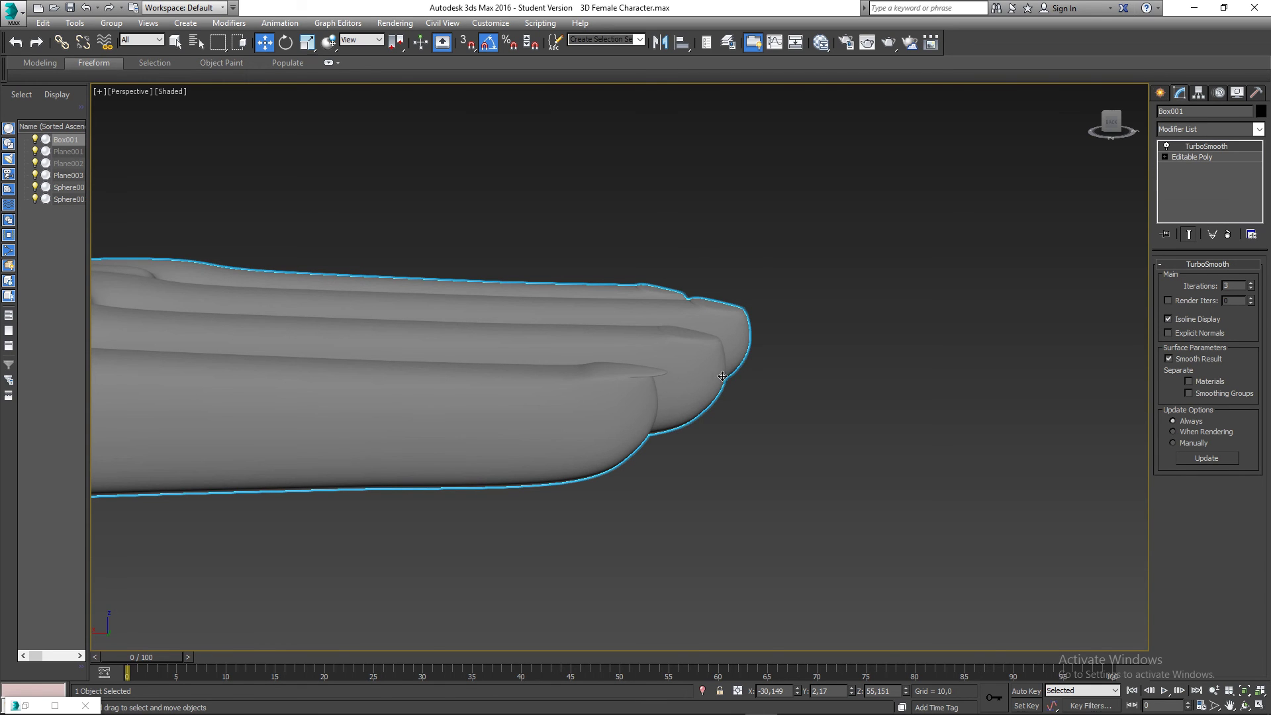
alt+middle_drag(722, 376, 720, 431)
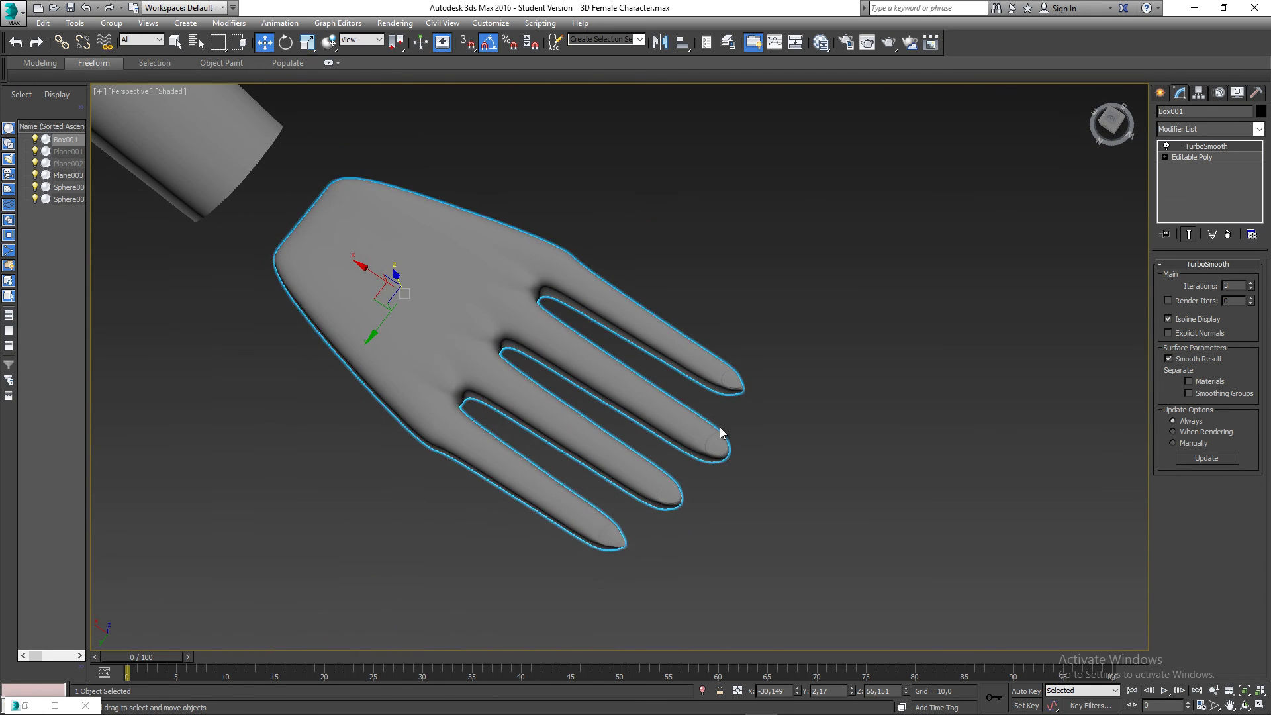
click(705, 505)
alt+middle_drag(704, 505, 667, 463)
scroll(674, 258, up, 5)
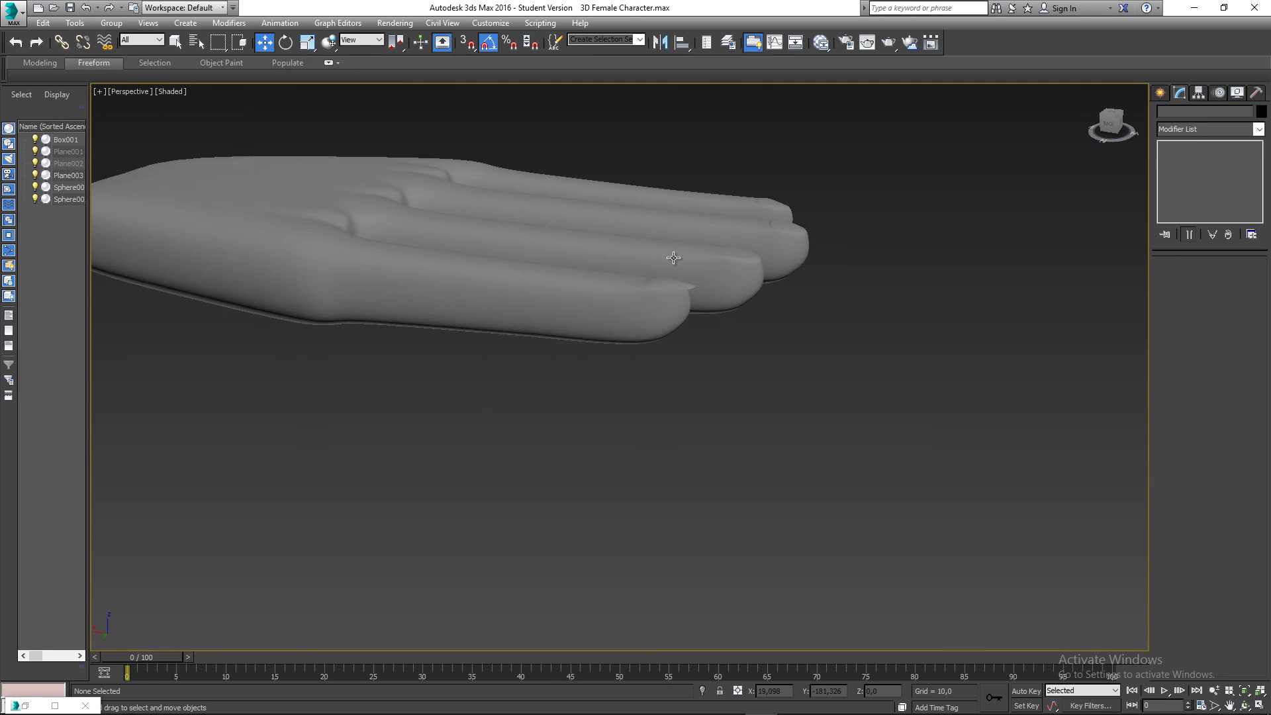
scroll(673, 258, up, 3)
click(637, 287)
mouse_move(692, 342)
alt+middle_down()
mouse_move(641, 261)
mouse_move(670, 336)
alt+middle_up()
scroll(660, 289, up, 5)
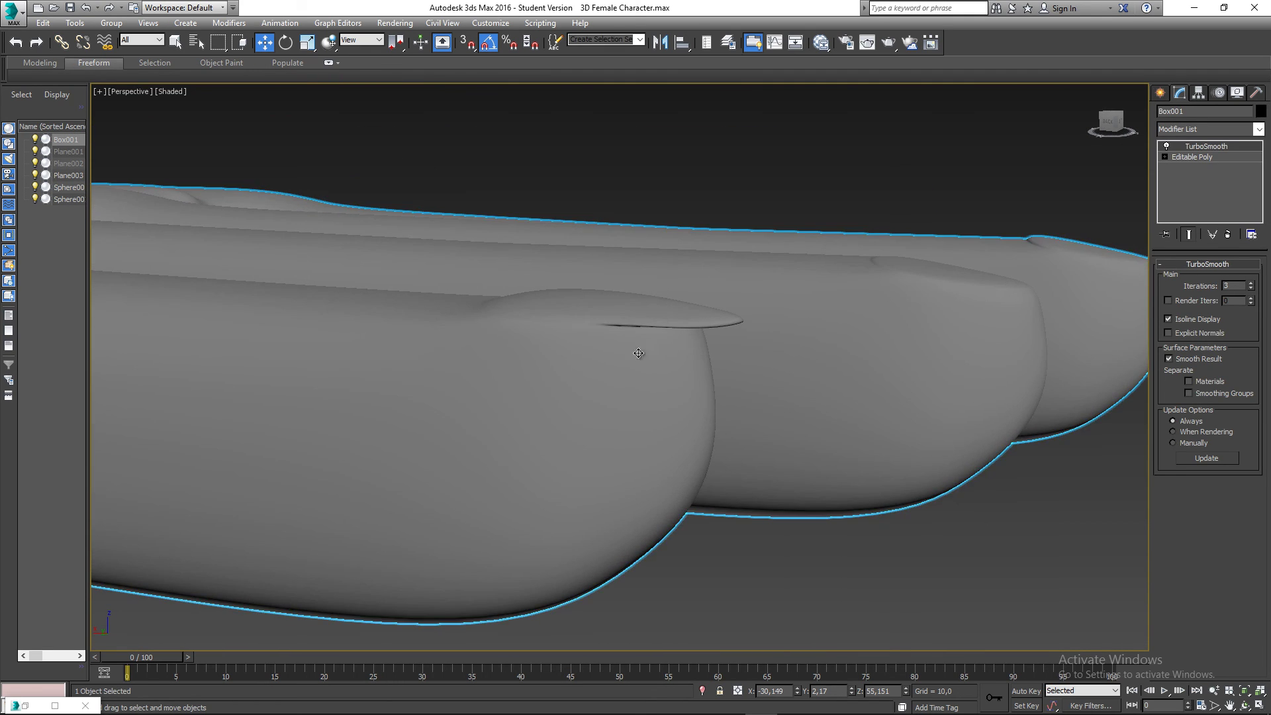
scroll(696, 368, down, 10)
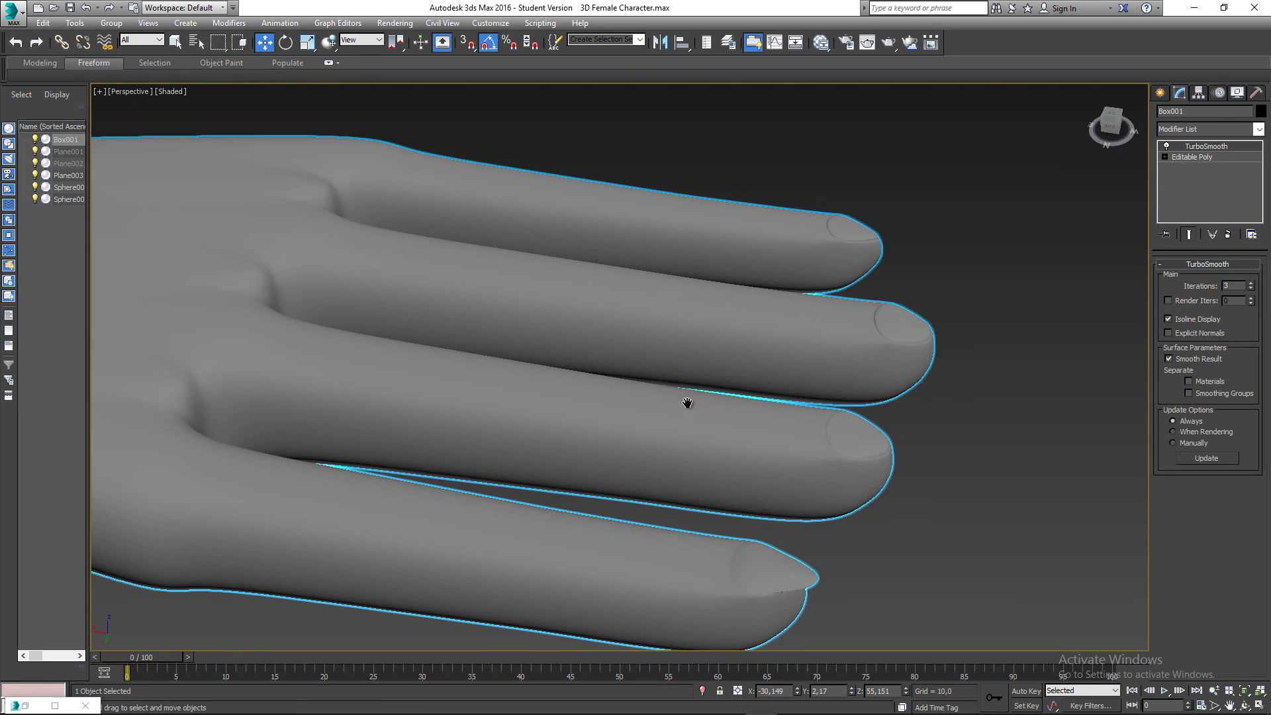
alt+middle_drag(686, 371, 702, 349)
scroll(689, 376, up, 4)
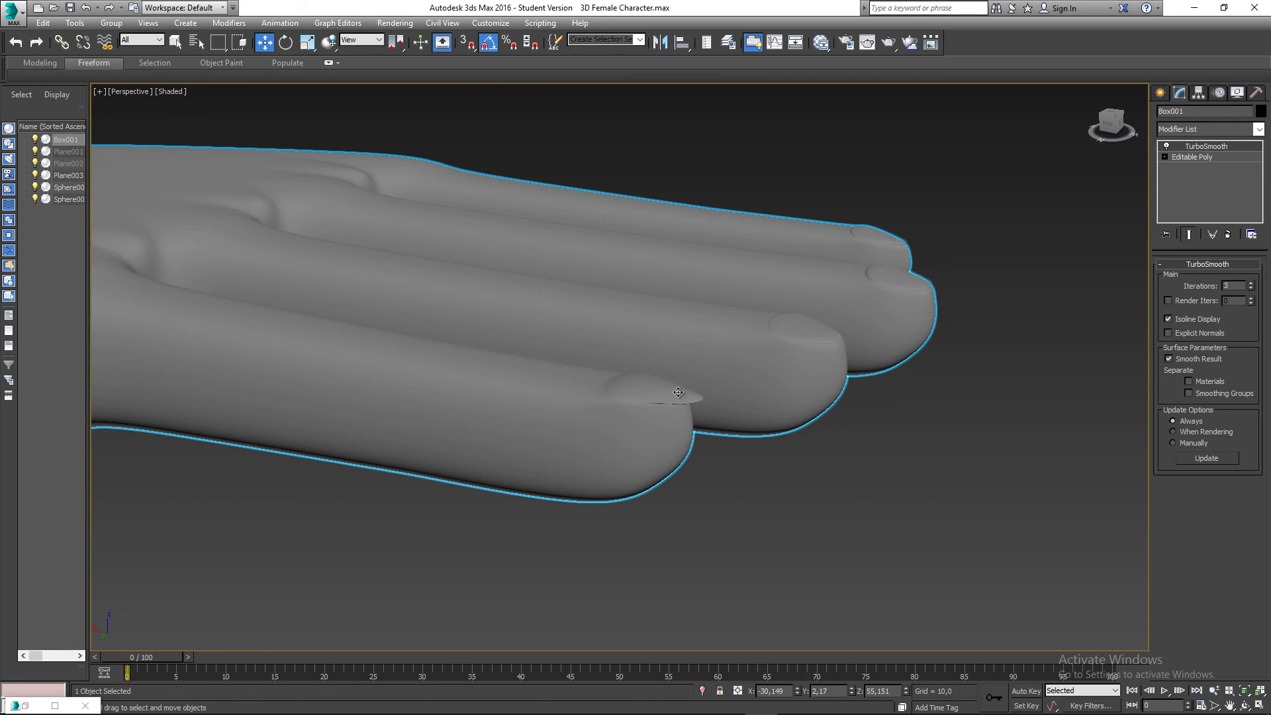
middle_drag(678, 392, 646, 394)
middle_drag(741, 314, 766, 315)
click(703, 182)
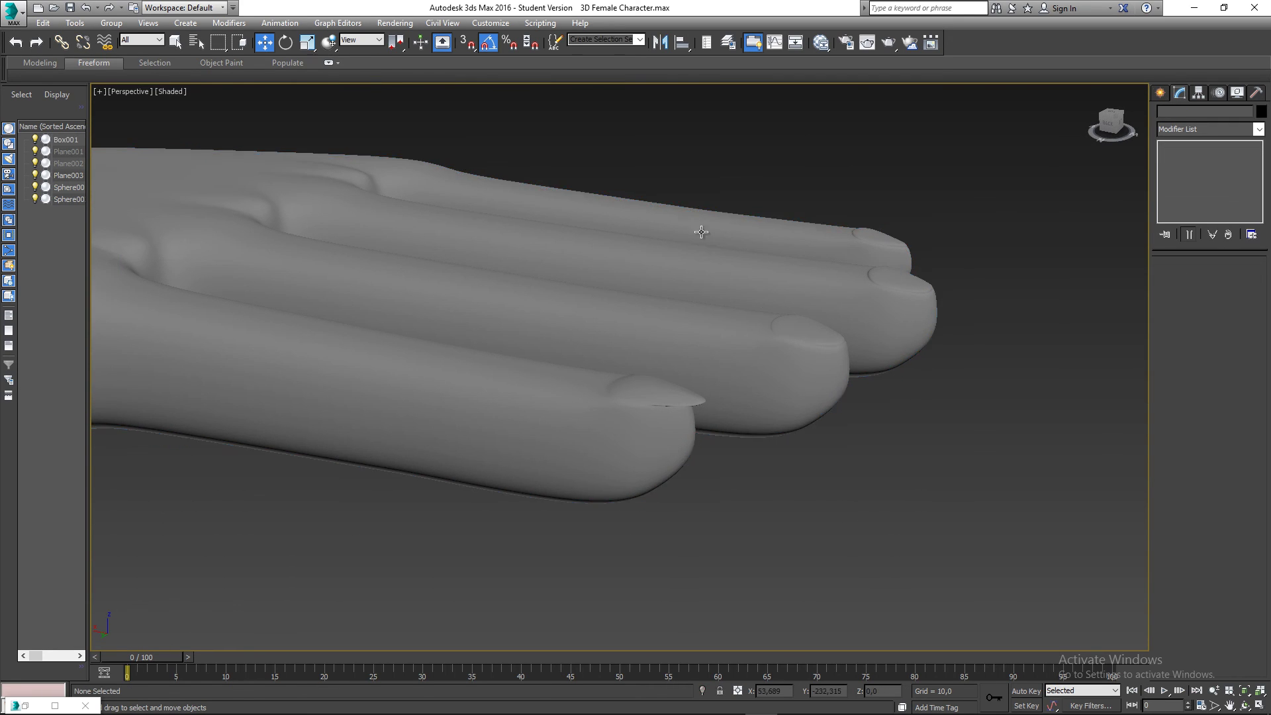
Select the hand, delete its TurboSmooth modifier and enter edge editing on the Editable Poly
middle_drag(698, 246, 709, 257)
middle_drag(641, 235, 710, 256)
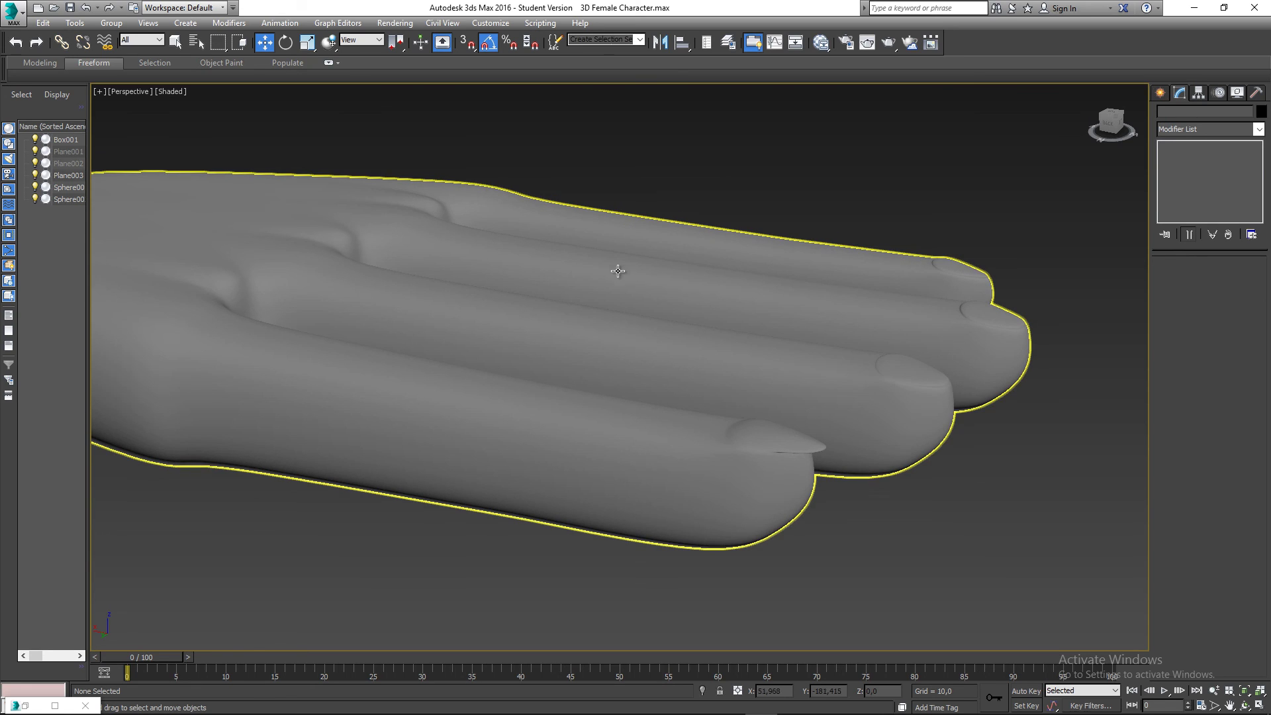
middle_drag(618, 271, 647, 281)
click(723, 264)
click(1201, 157)
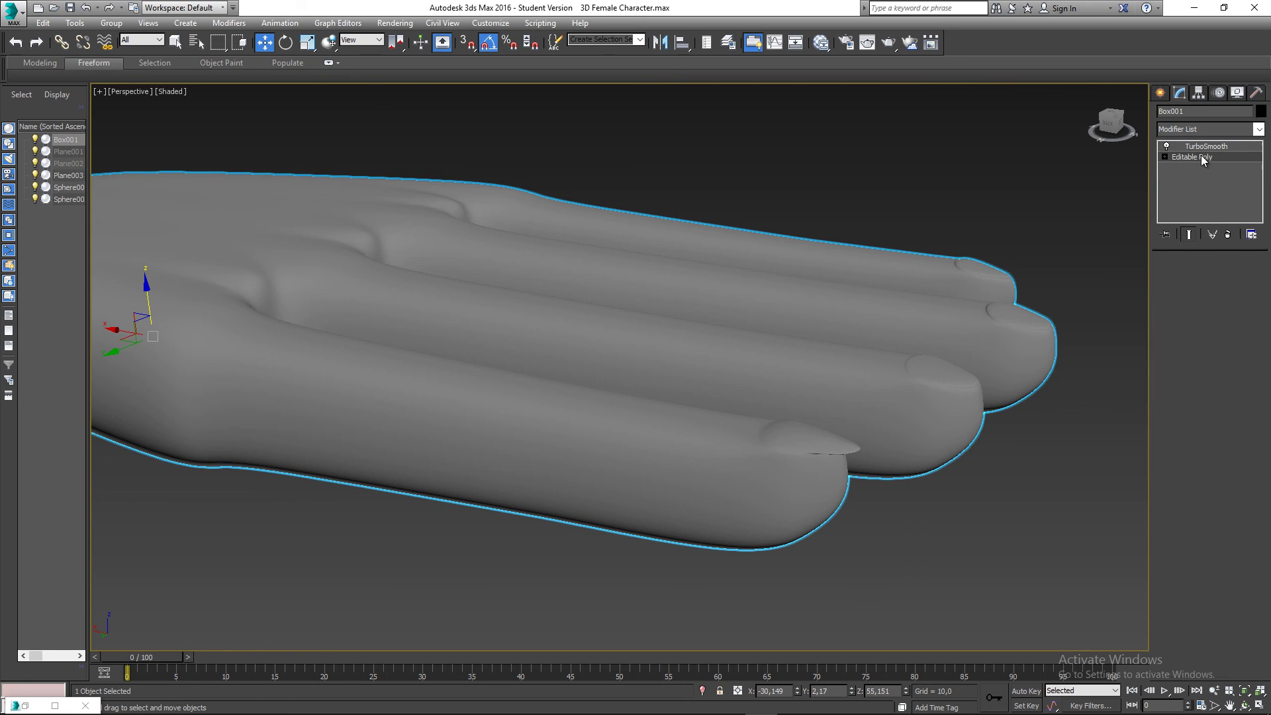
right_click(1197, 148)
click(1146, 173)
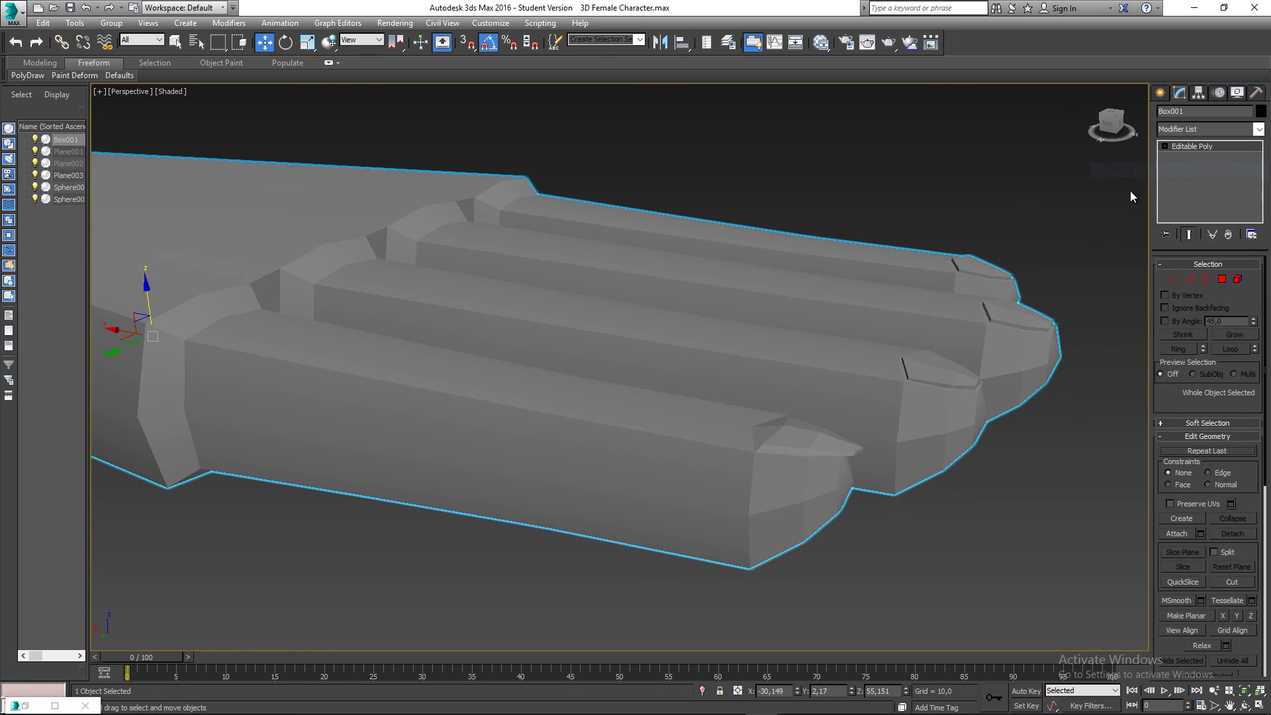
click(1189, 279)
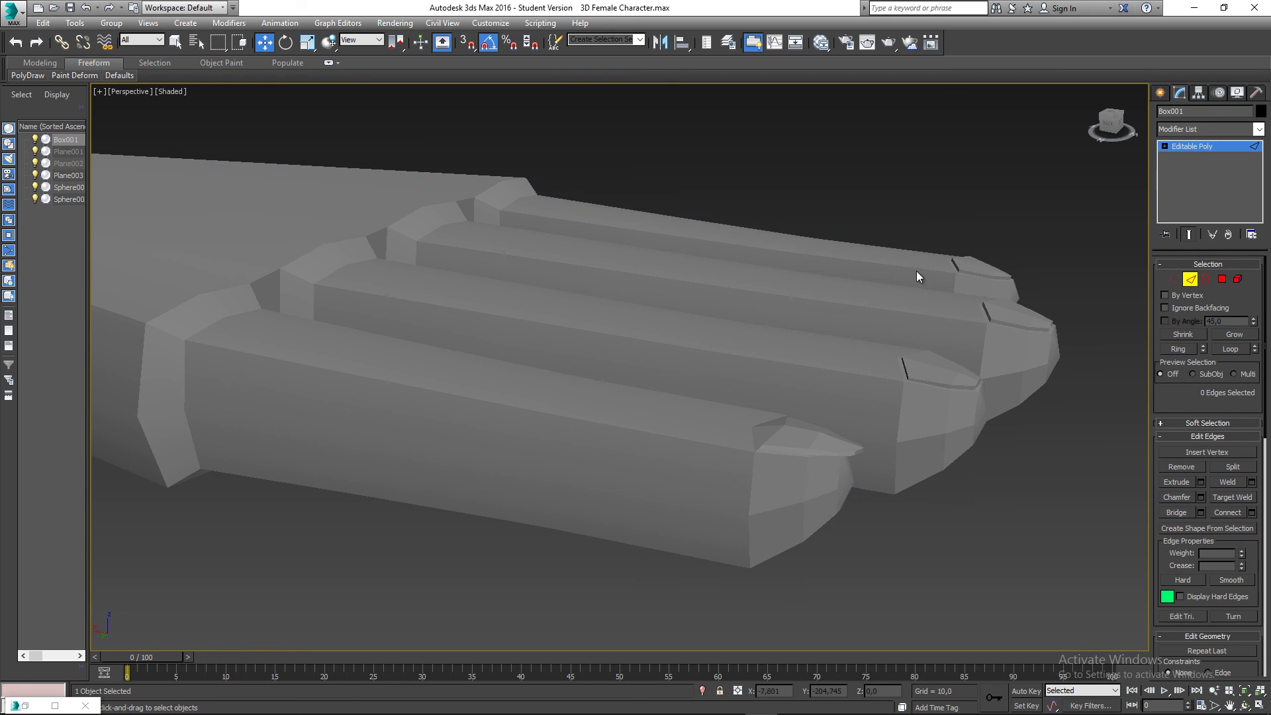
Show edged faces and select the two underside edges of the middle loop at both joints of all four fingers
middle_drag(917, 271, 905, 272)
key(F4)
mouse_move(734, 241)
middle_down()
mouse_move(826, 187)
mouse_move(829, 270)
mouse_move(734, 281)
mouse_move(689, 389)
middle_up()
click(490, 247)
ctrl+click(499, 280)
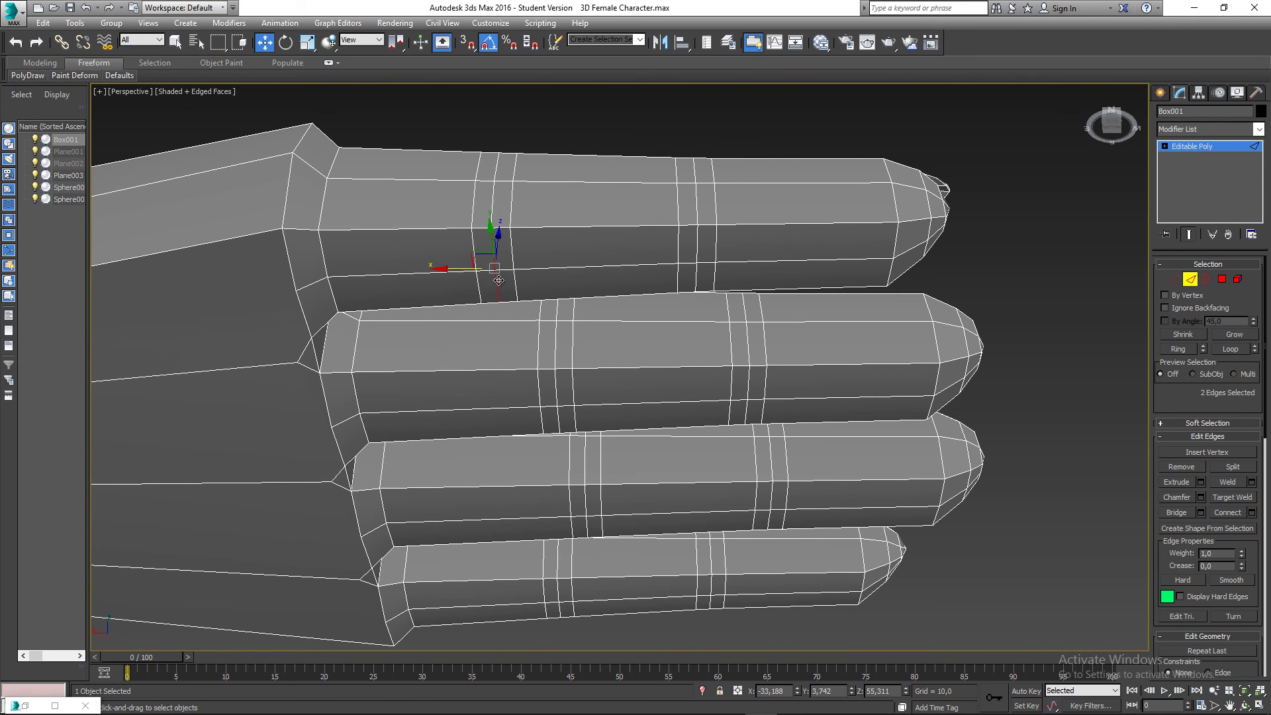
key(q)
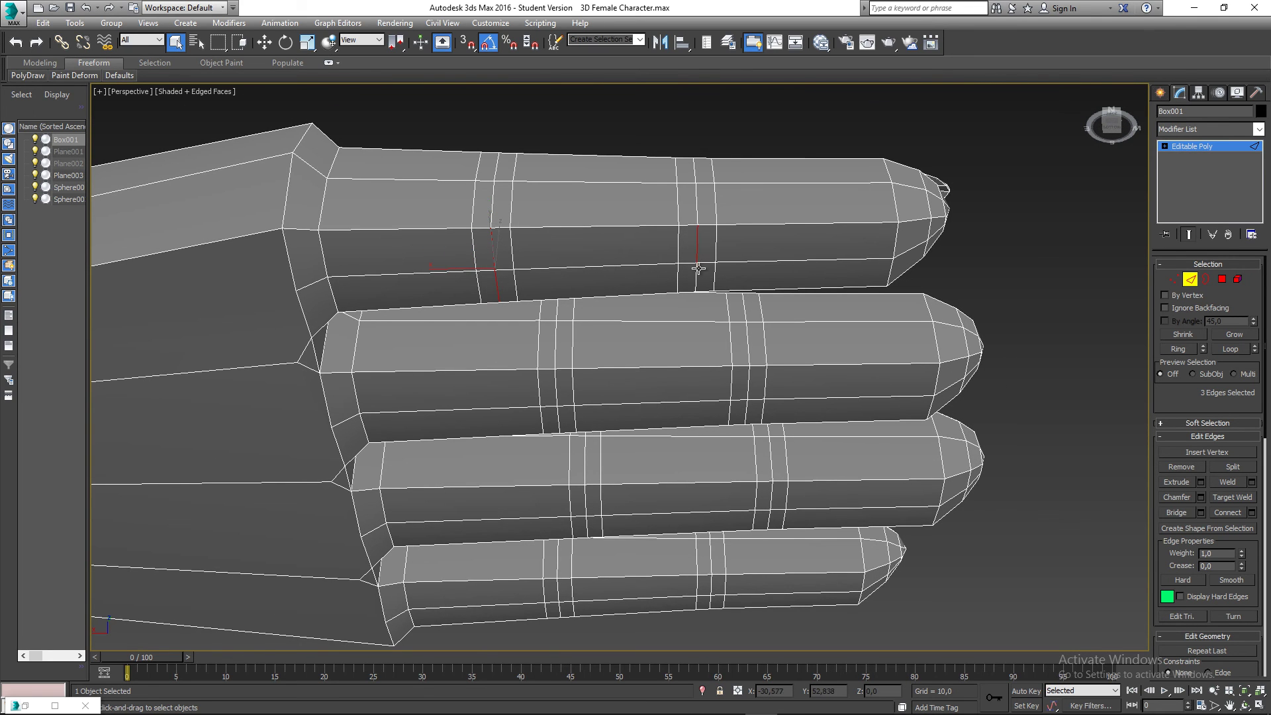
ctrl+click(699, 269)
alt+middle_drag(699, 268, 766, 351)
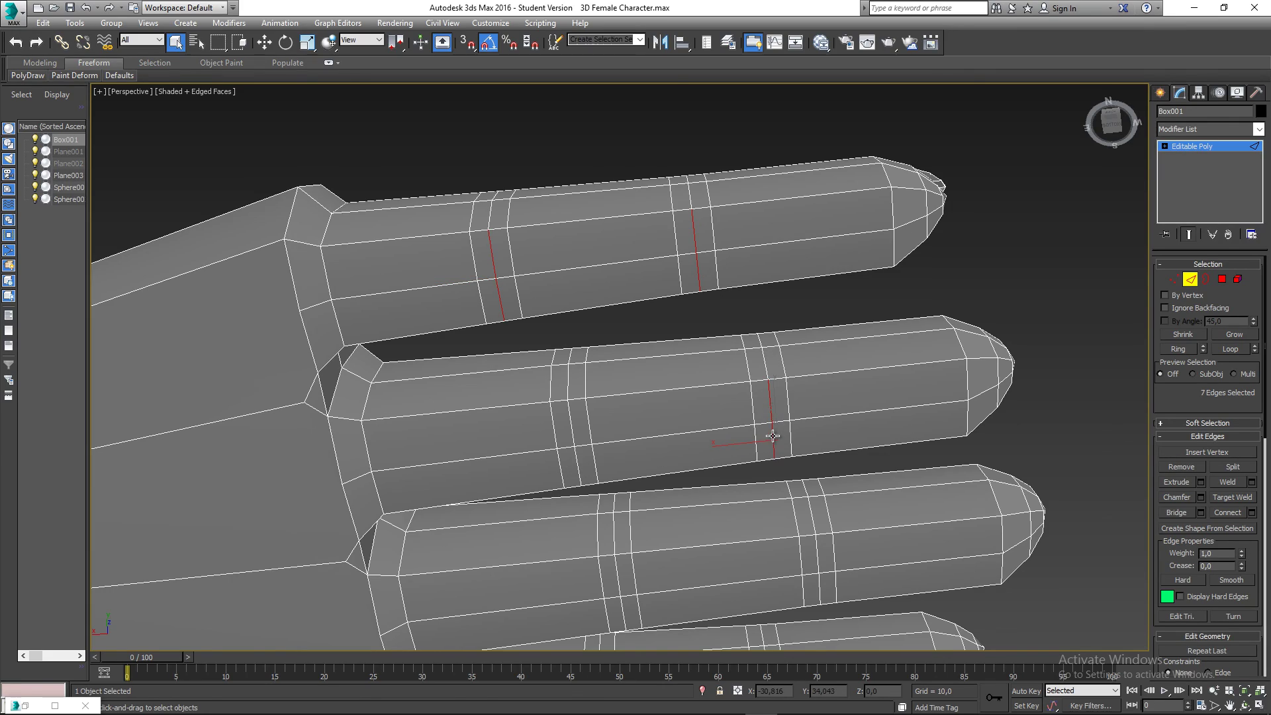
alt+middle_drag(772, 435, 686, 315)
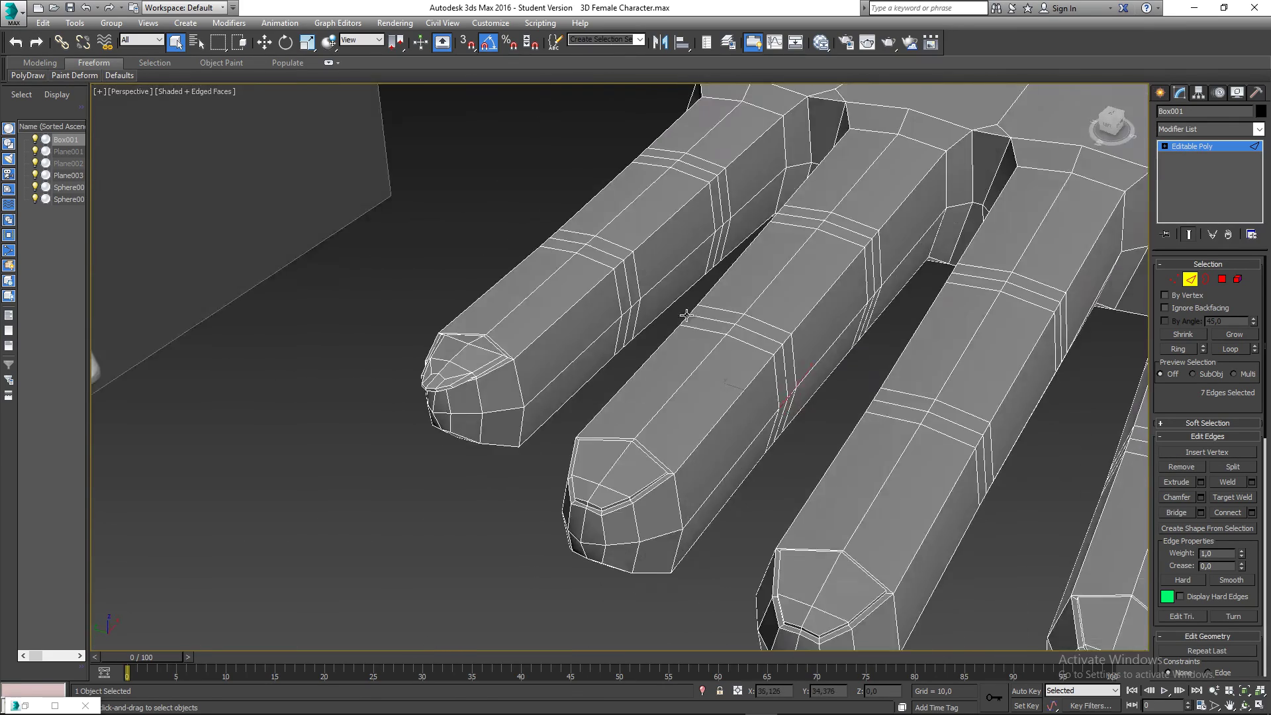
scroll(686, 316, down, 2)
alt+drag(788, 373, 805, 382)
alt+middle_drag(805, 382, 590, 301)
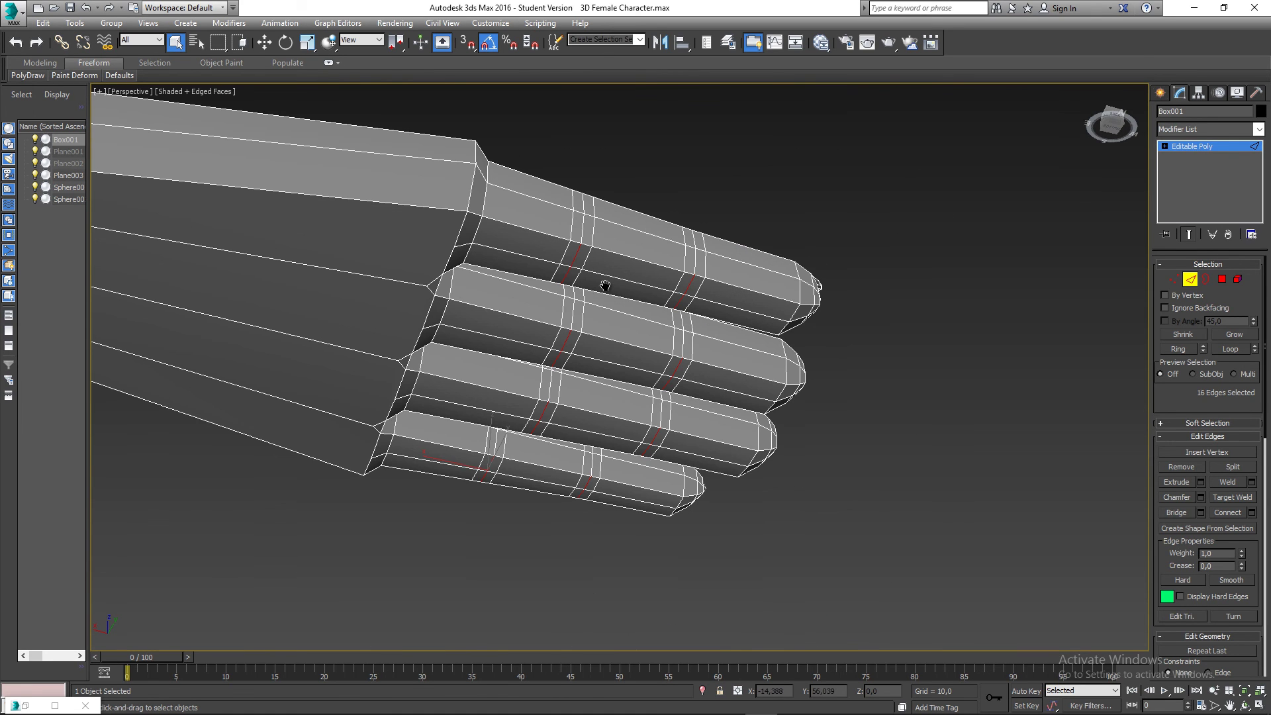
Raise the selected underside joint edges by about 0.033 along Z to form creases beneath the fingers
key(w)
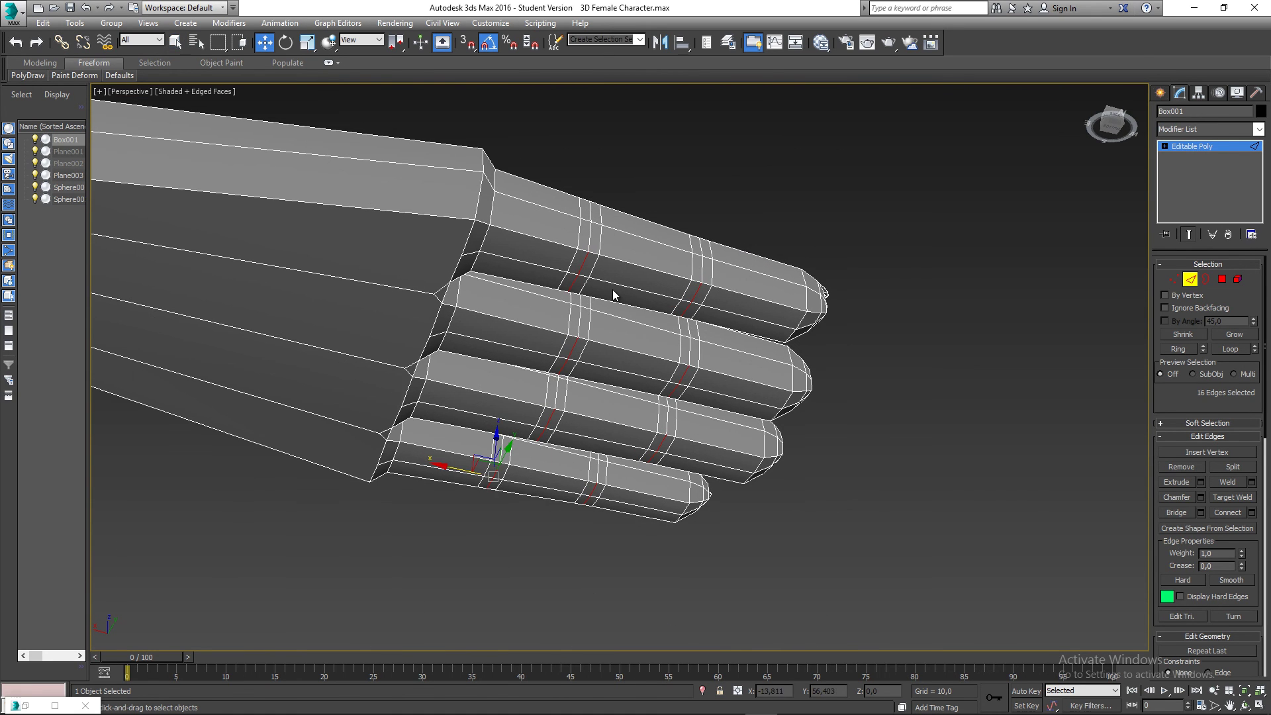
alt+middle_drag(602, 284, 588, 306)
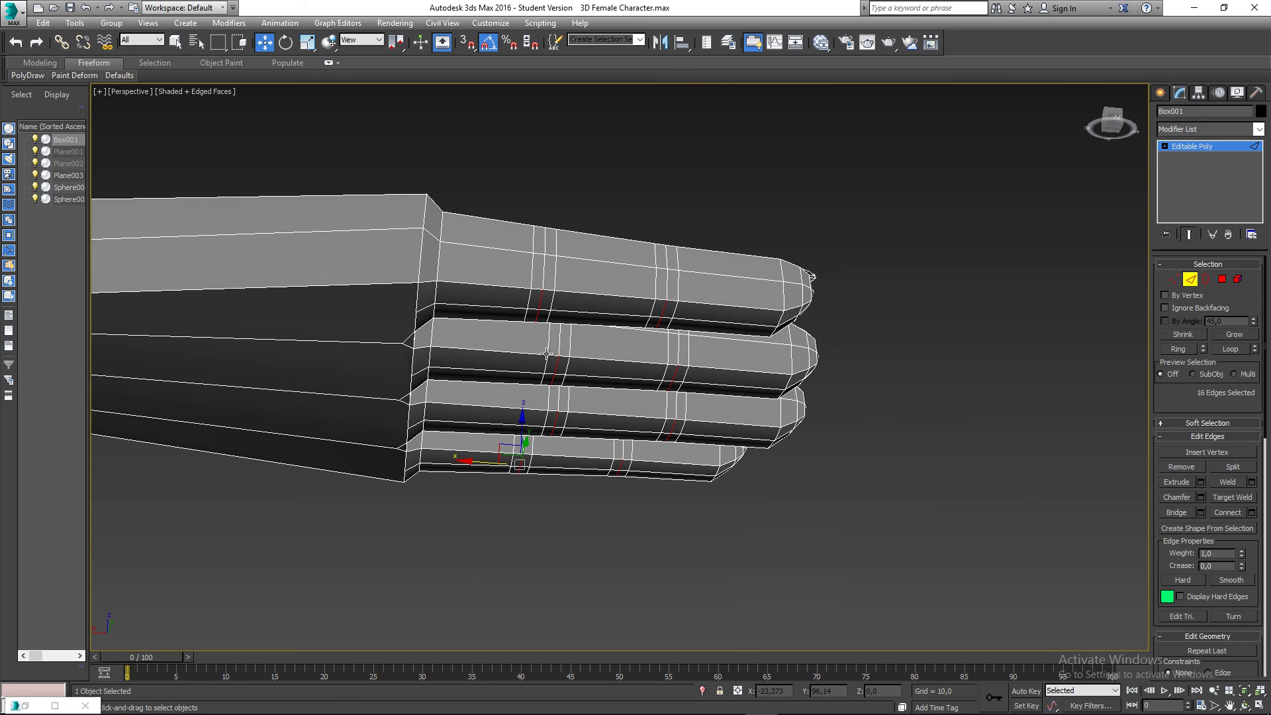
alt+middle_drag(547, 355, 557, 399)
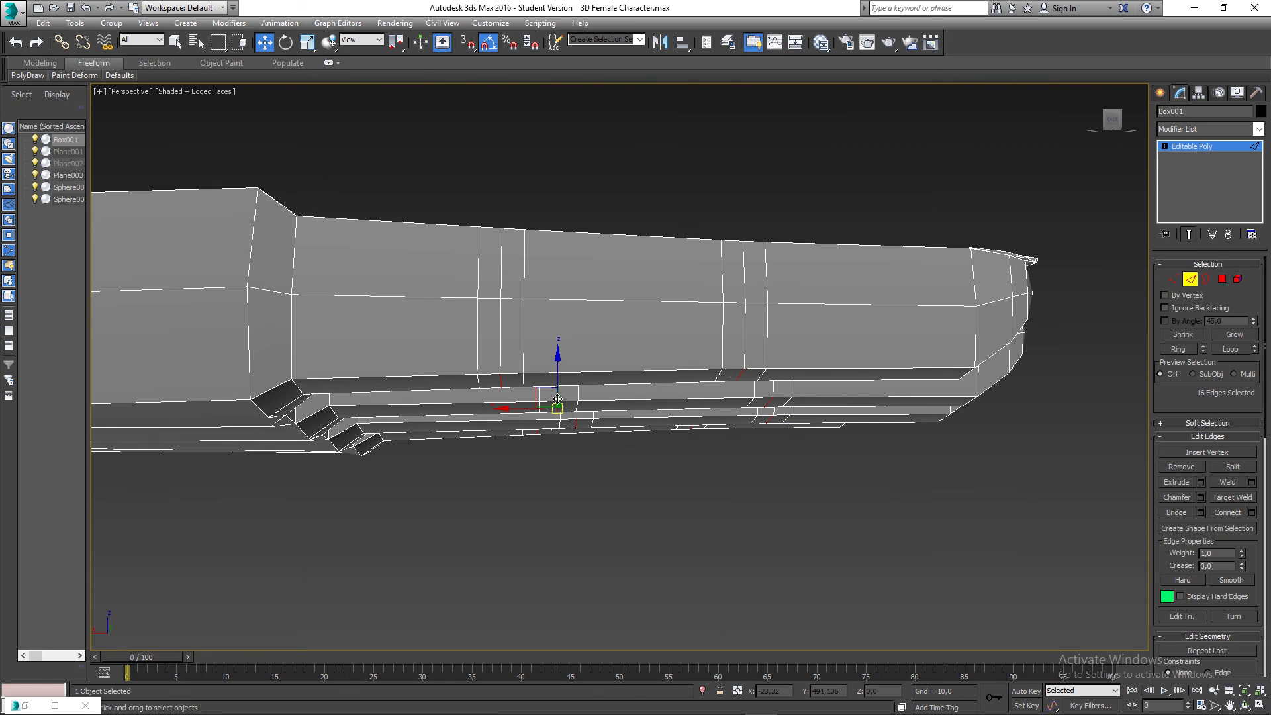
drag(559, 362, 560, 359)
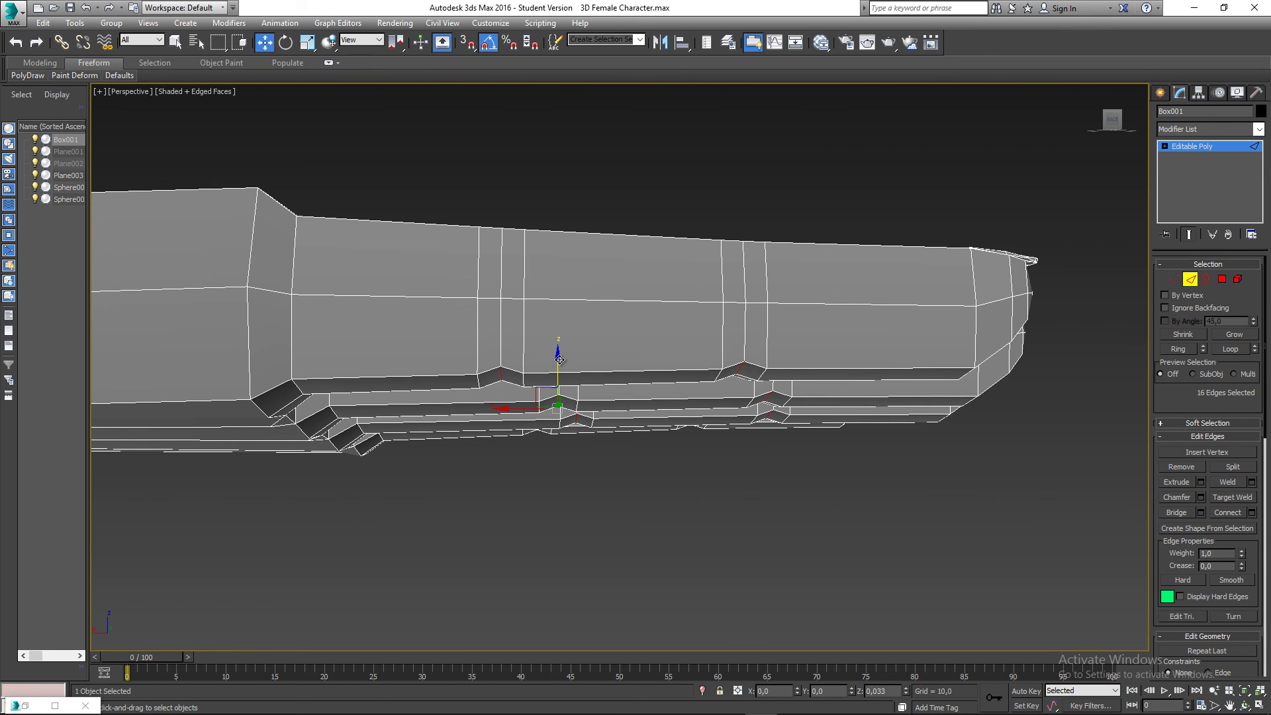
Select the two upper edges of the middle loop at both joints of all four fingers
alt+middle_drag(559, 359, 694, 401)
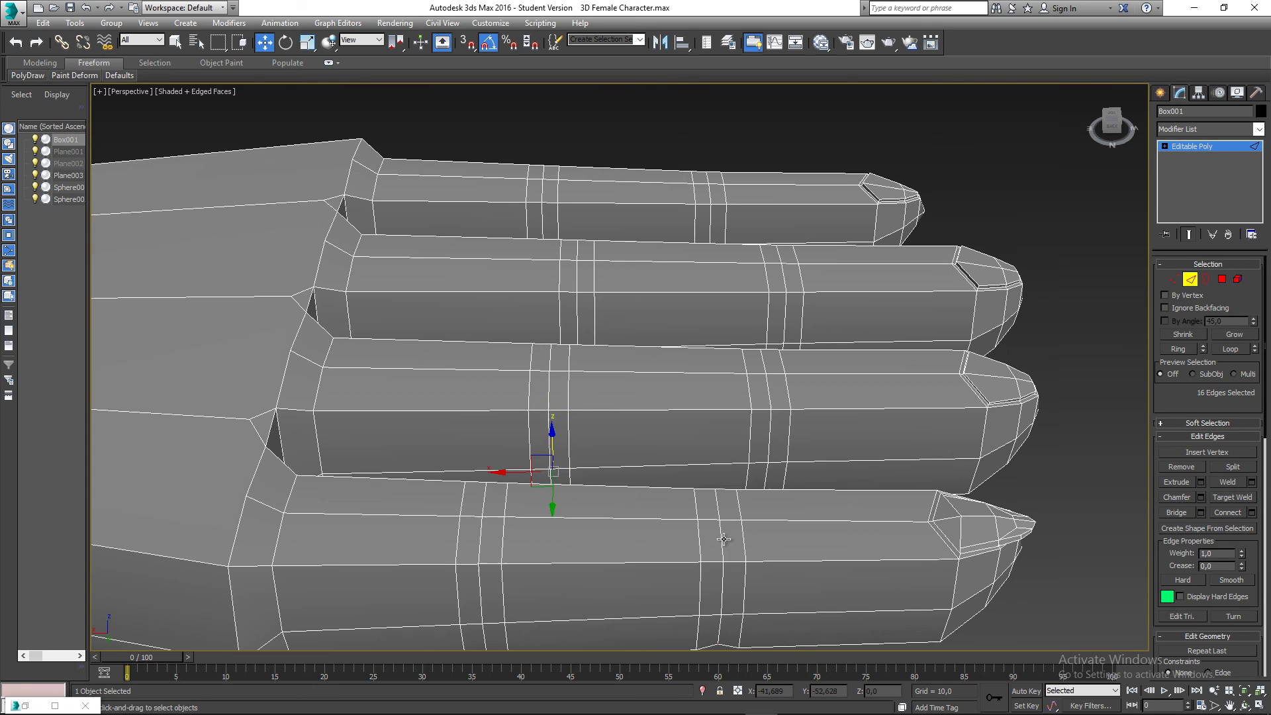
click(700, 530)
ctrl+click(721, 530)
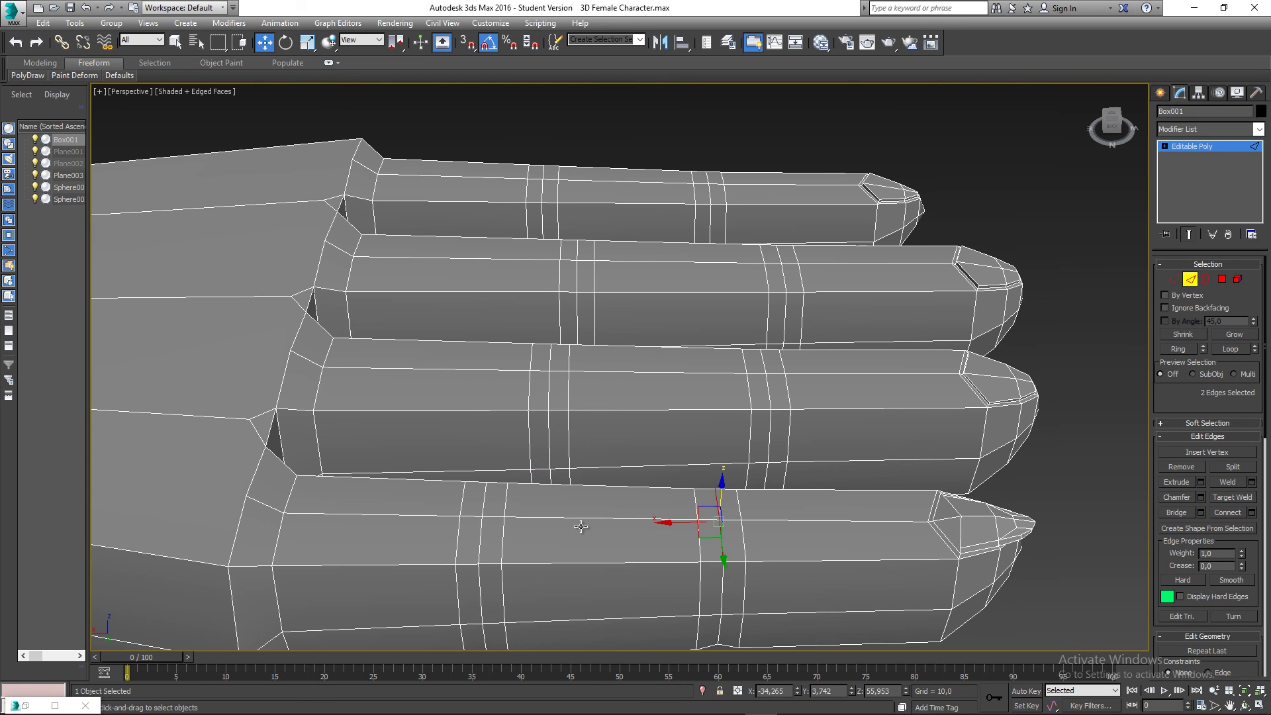
ctrl+click(480, 533)
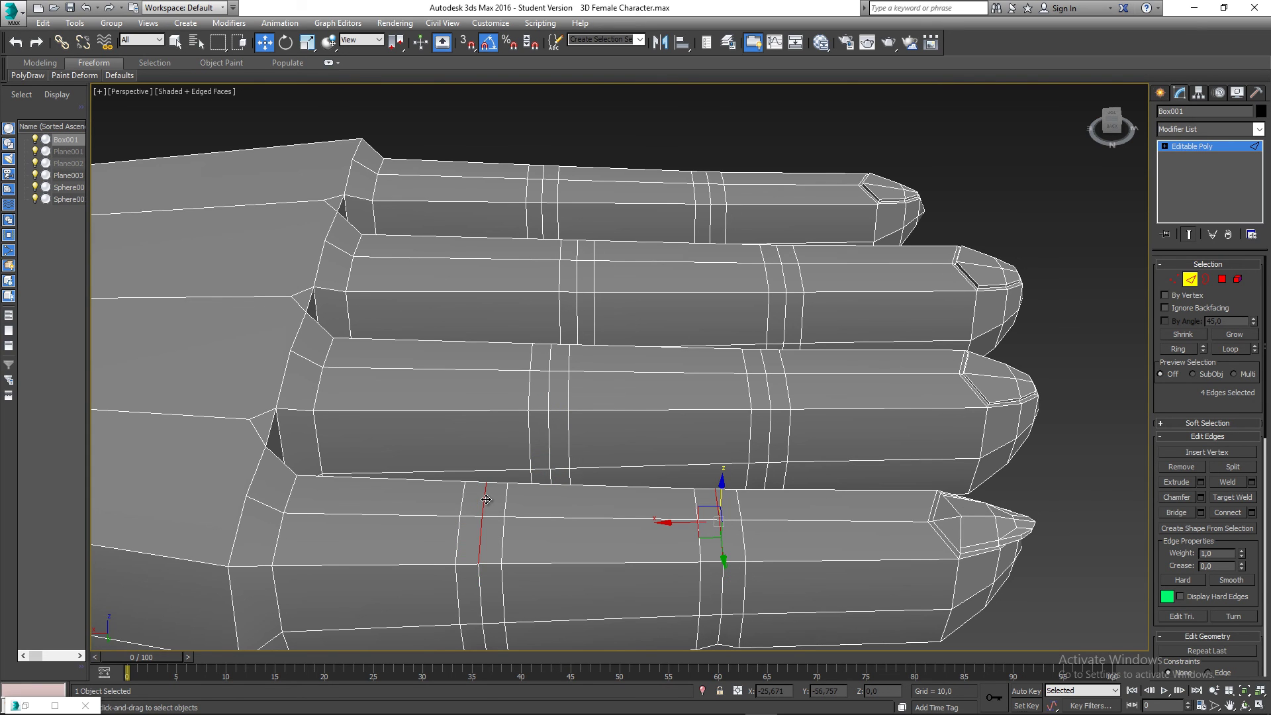
key(alt+l)
alt+middle_drag(545, 411, 562, 282)
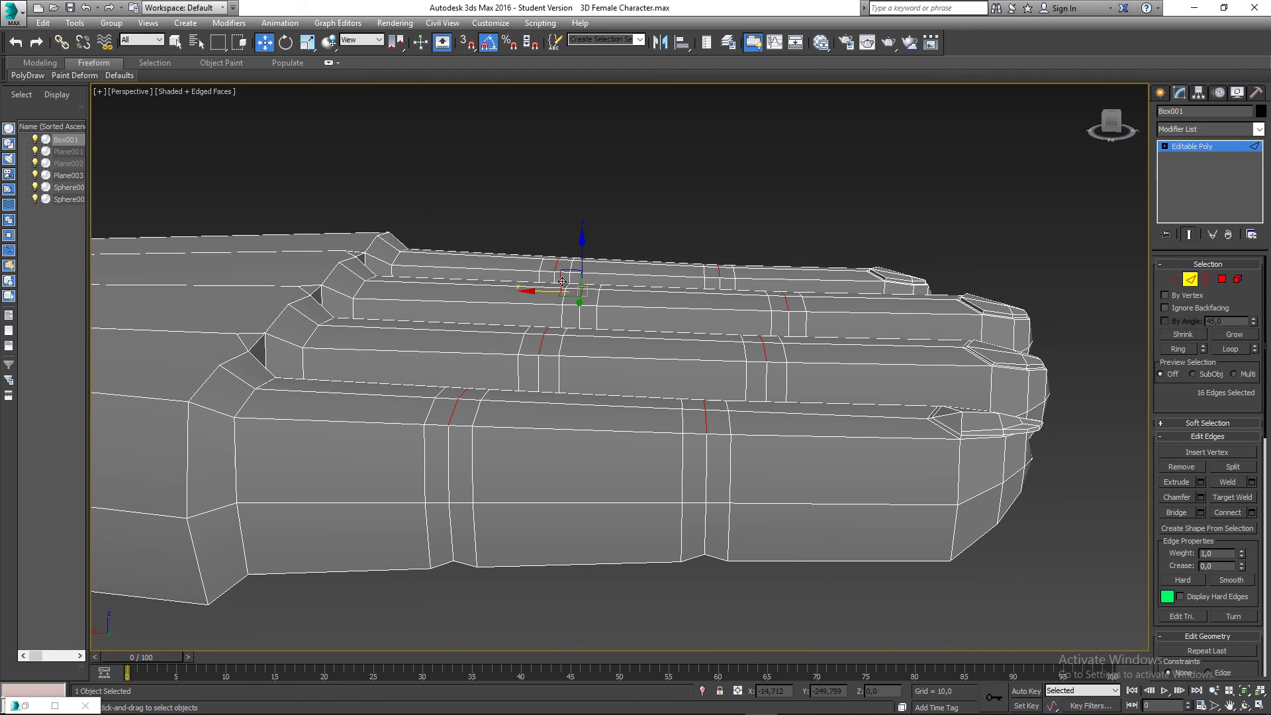
Raise the selected upper joint edges slightly along Z to form knuckles, and leave edge editing
drag(581, 246, 583, 252)
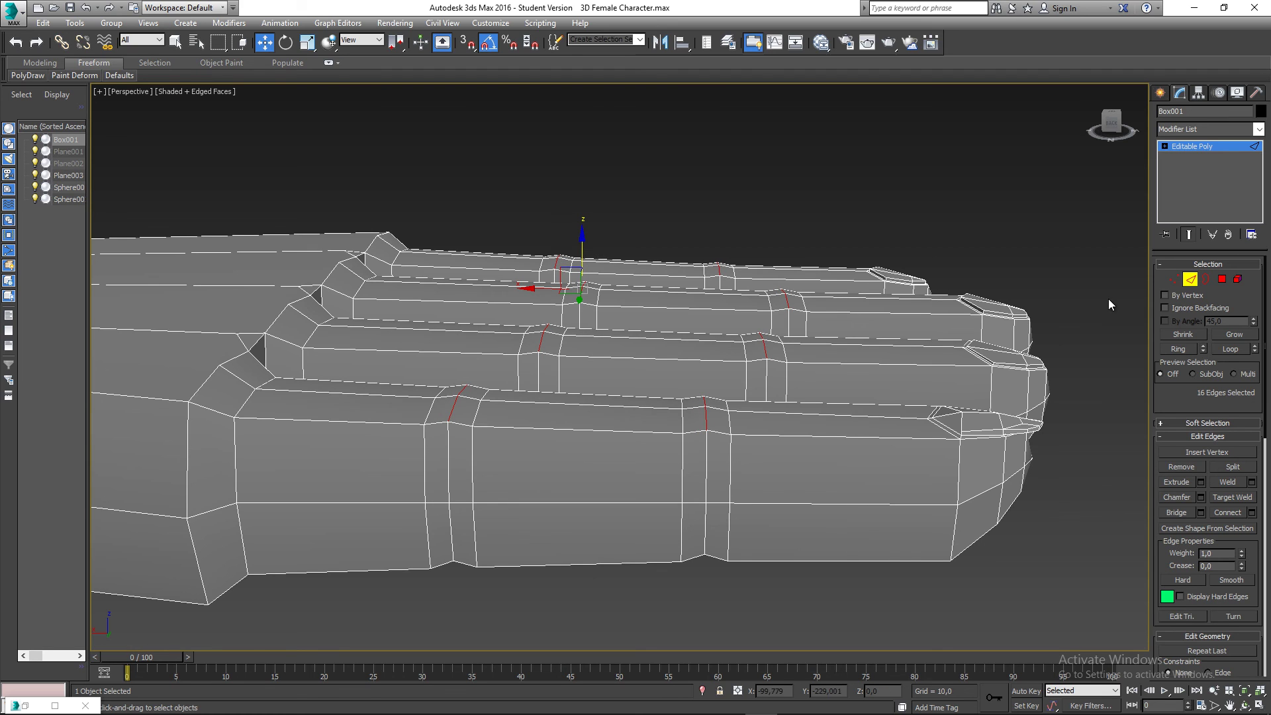
click(1185, 278)
click(1059, 225)
scroll(851, 245, down, 3)
click(789, 351)
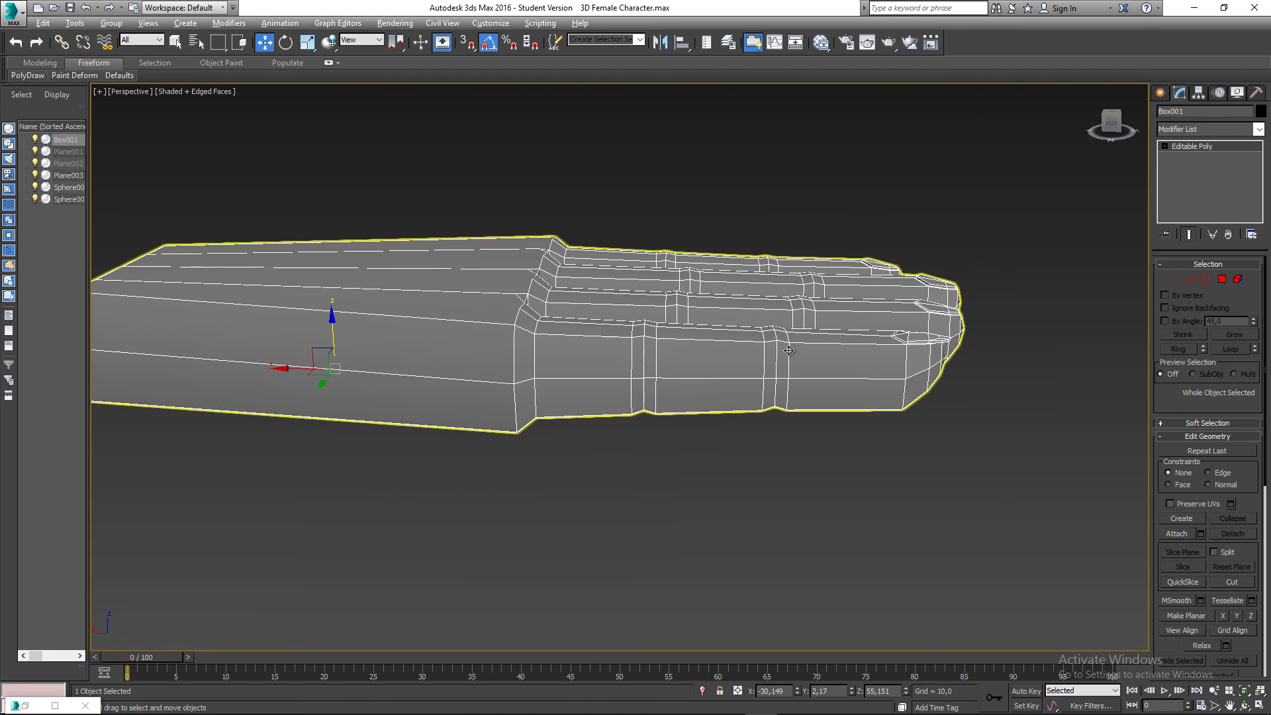
Apply TurboSmooth to the hand with 3 iterations and isoline display, and preview it shaded without edged faces
alt+middle_drag(789, 350, 954, 273)
click(1207, 129)
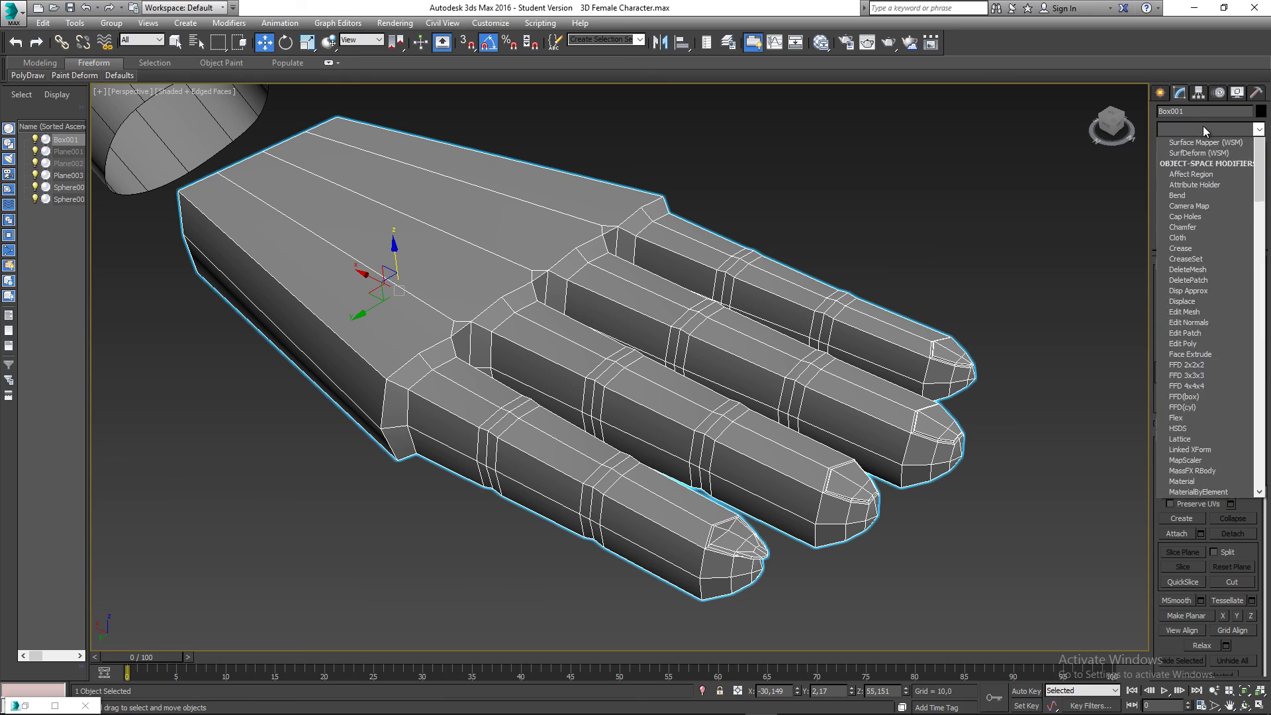
text(tu)
key(Return)
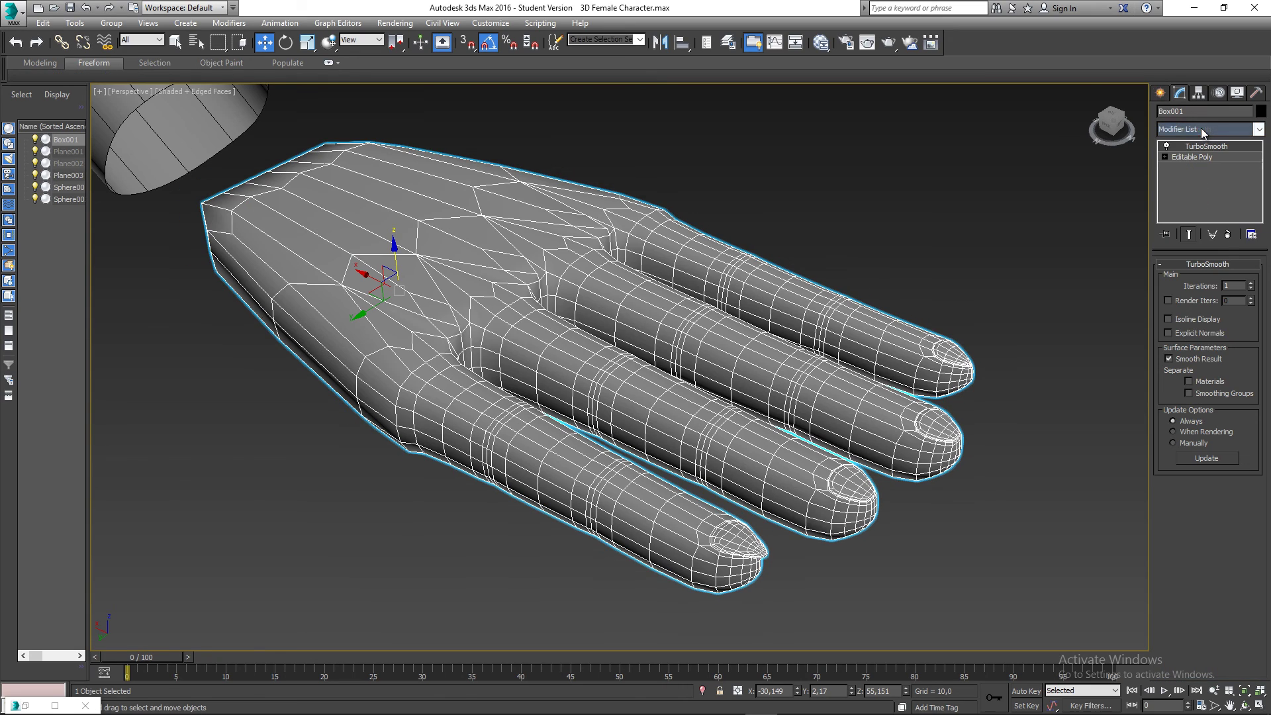
click(1252, 284)
click(1252, 283)
click(1169, 319)
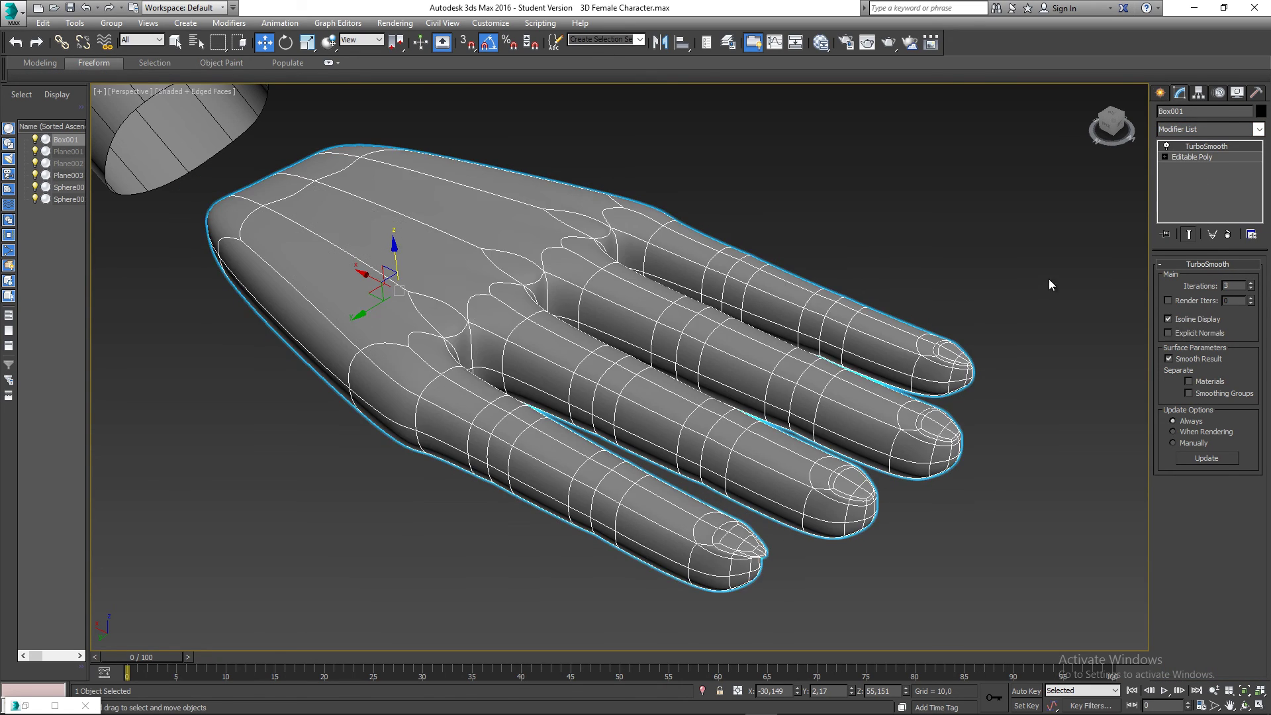
click(1049, 279)
mouse_move(738, 315)
alt+middle_down()
mouse_move(747, 301)
mouse_move(731, 303)
mouse_move(863, 258)
mouse_move(768, 333)
mouse_move(755, 329)
mouse_move(755, 187)
mouse_move(766, 245)
mouse_move(754, 360)
mouse_move(705, 361)
alt+middle_up()
key(F4)
click(706, 361)
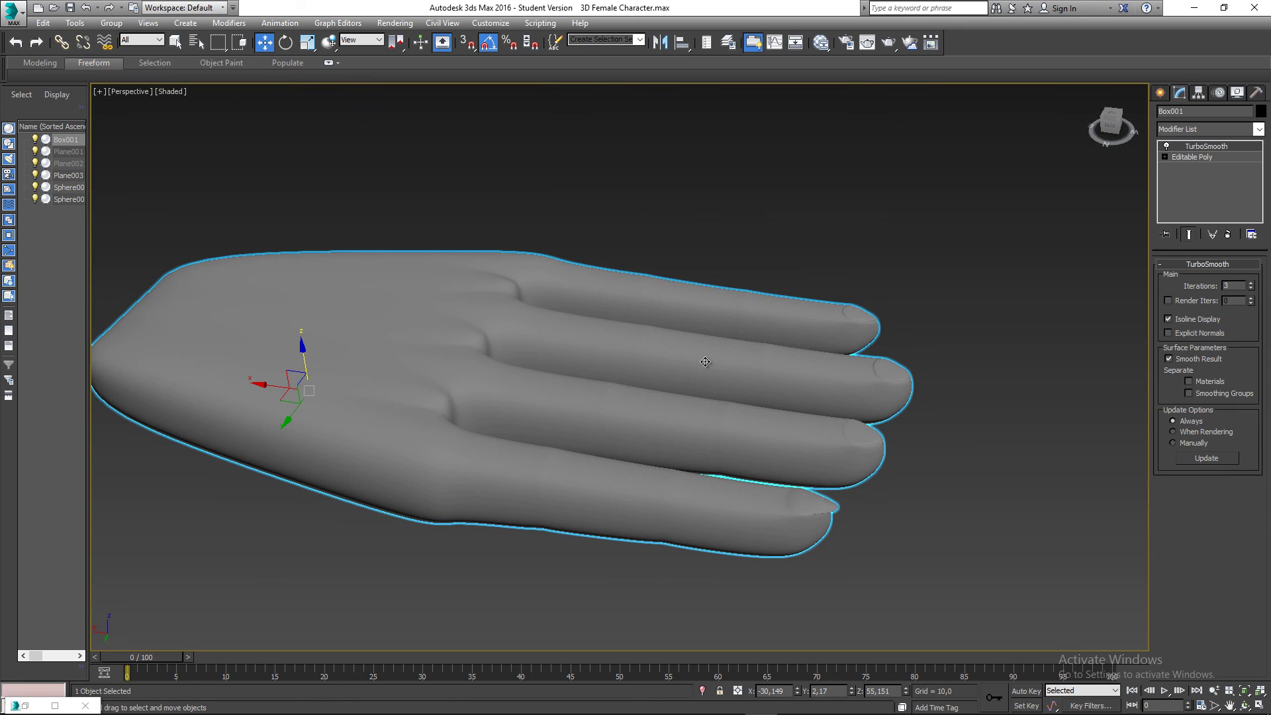
Return to edge editing with edged faces shown and select both edge loops flanking the nearest finger's outer joint
click(1192, 157)
click(1190, 278)
alt+middle_drag(933, 338, 668, 373)
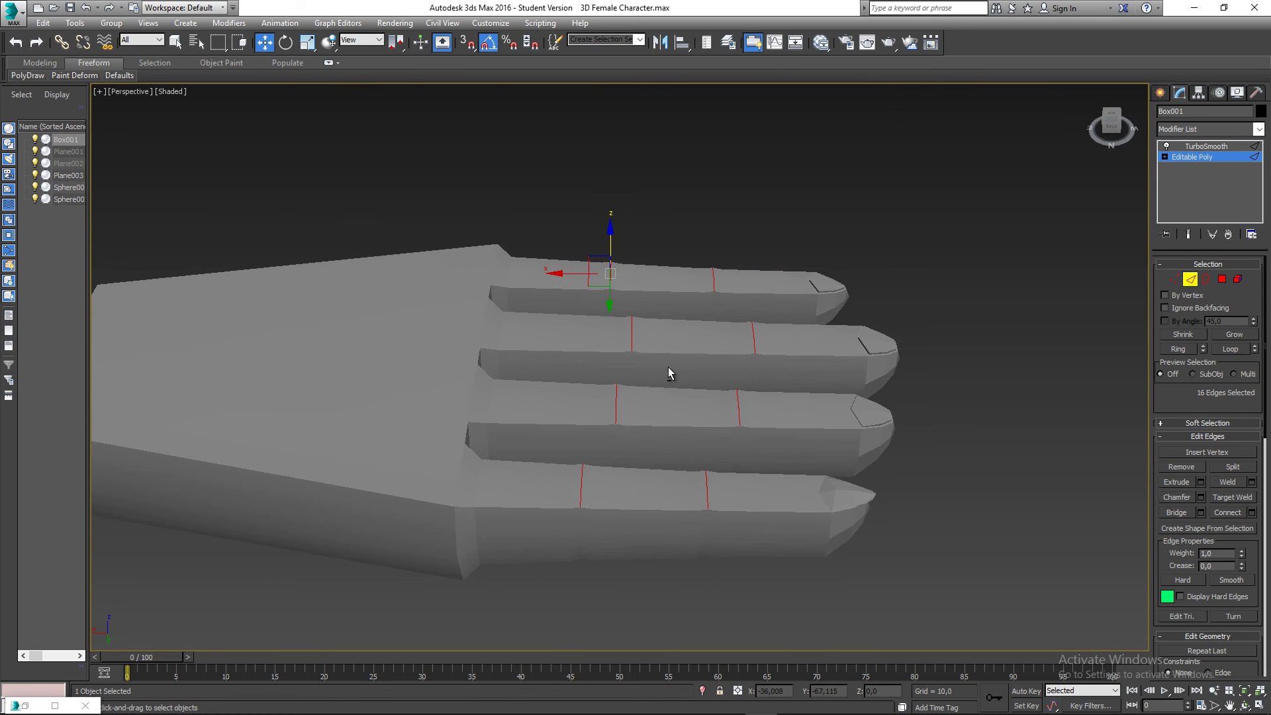
key(F4)
double_click(706, 441)
scroll(722, 449, up, 4)
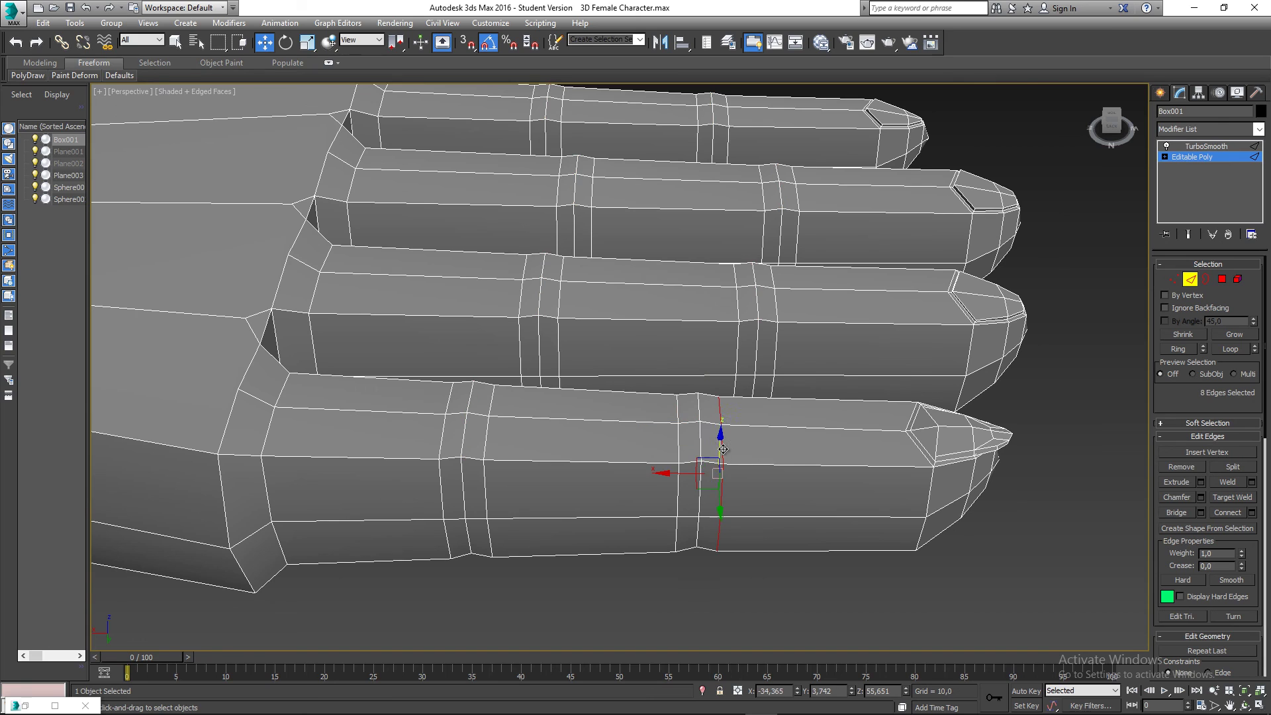
ctrl+click(679, 443)
middle_drag(717, 443, 700, 442)
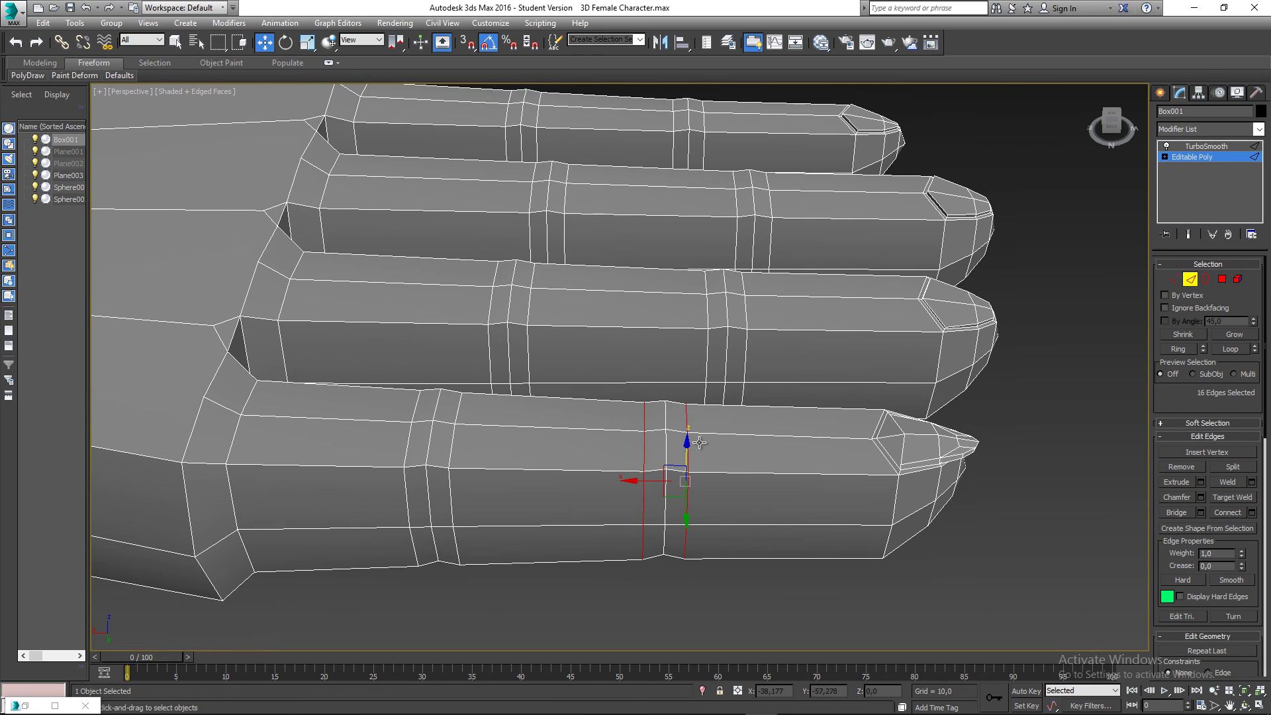
Move the edge loops flanking the nearest finger's outer joint slightly apart along X, and clear the edge selection
key(r)
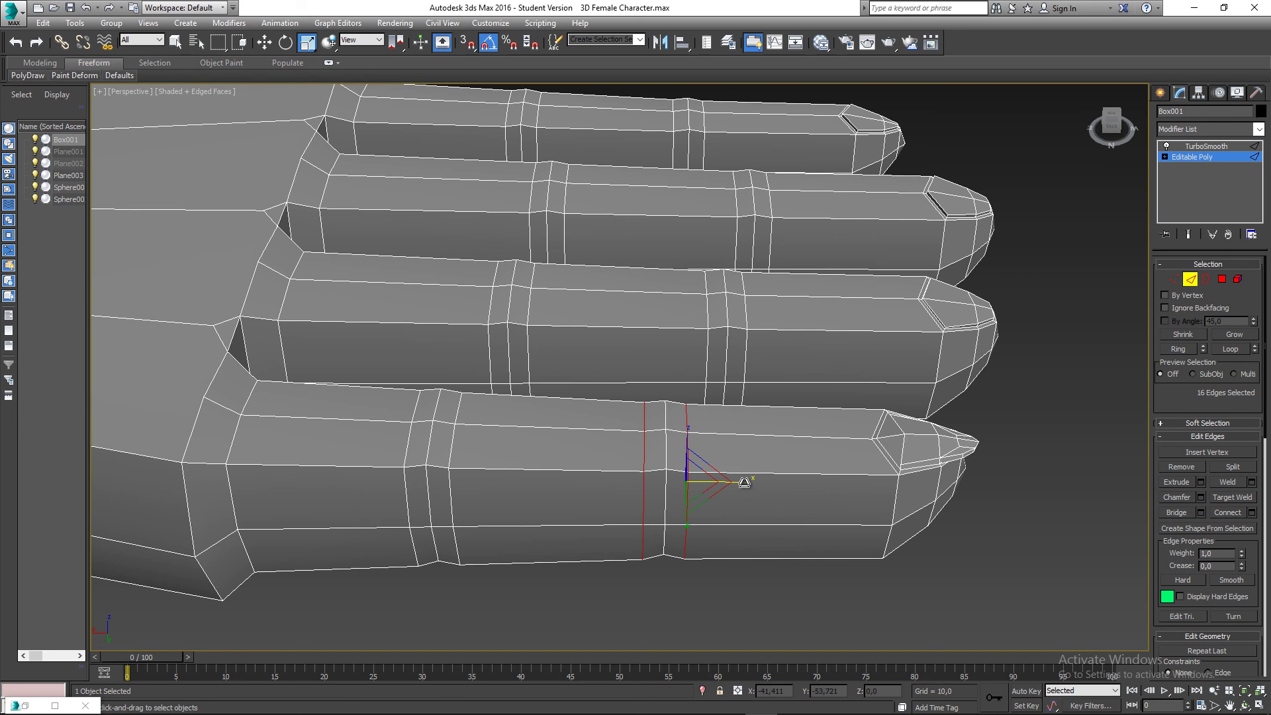
middle_drag(657, 401, 600, 404)
key(w)
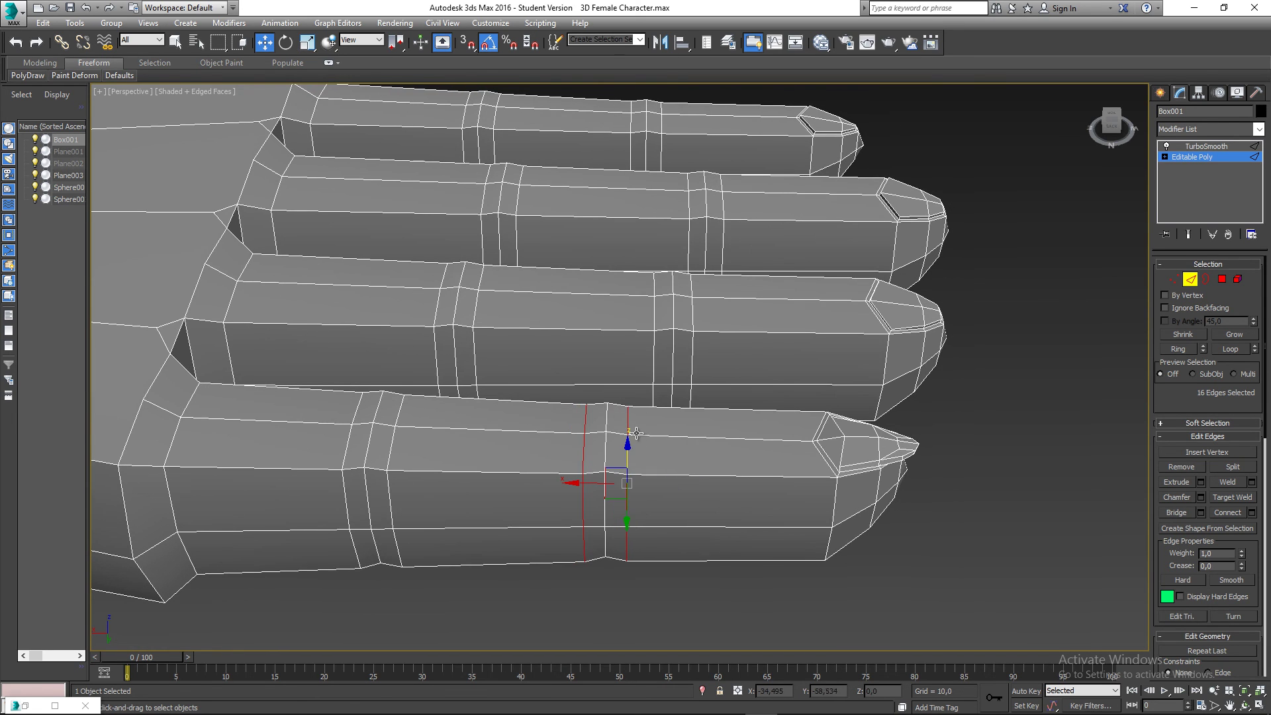
double_click(630, 423)
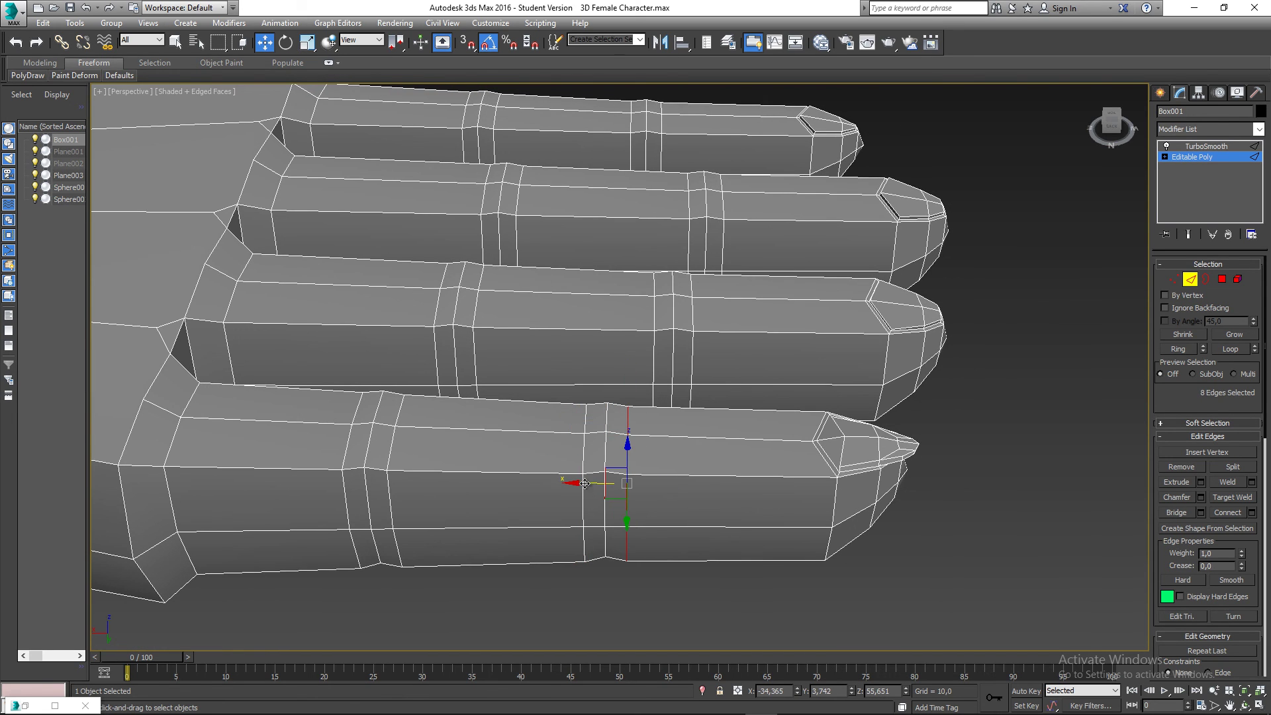
drag(587, 483, 543, 485)
alt+middle_drag(618, 479, 594, 421)
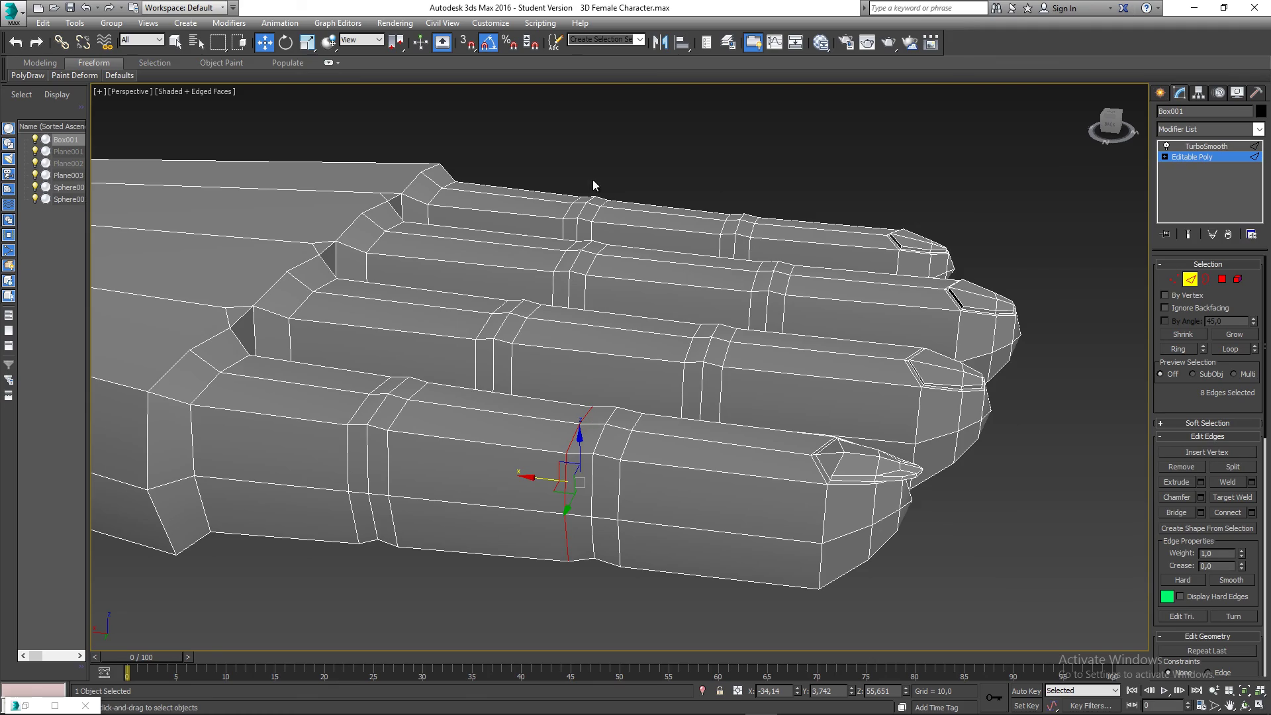
scroll(487, 455, down, 6)
alt+middle_drag(543, 371, 563, 295)
click(562, 295)
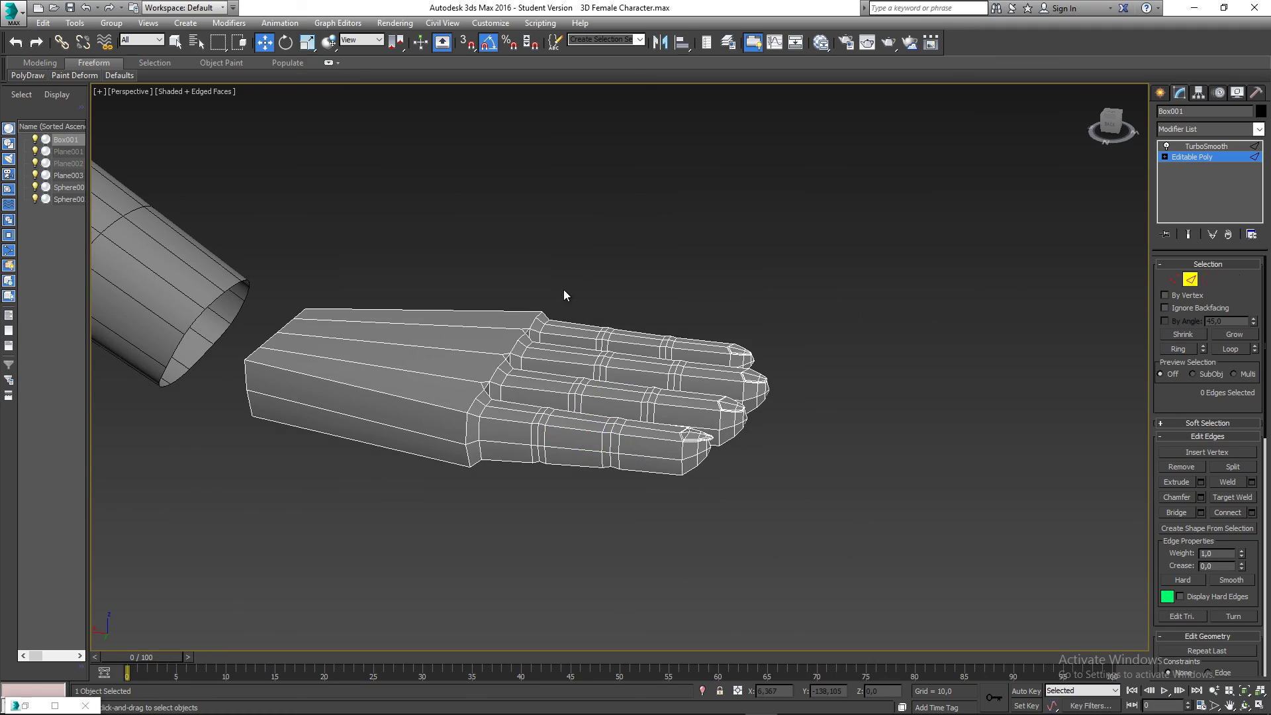
scroll(581, 378, up, 2)
alt+middle_drag(582, 377, 539, 402)
alt+middle_drag(428, 379, 579, 381)
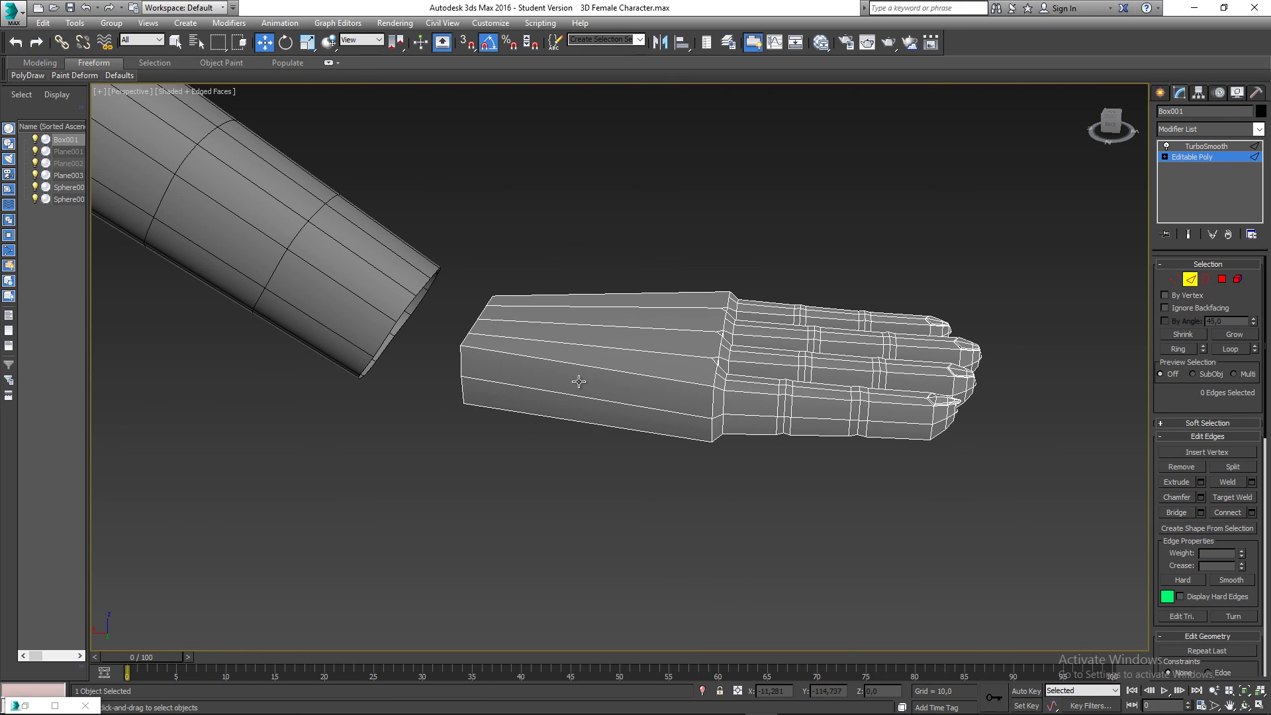
alt+middle_drag(340, 269, 469, 290)
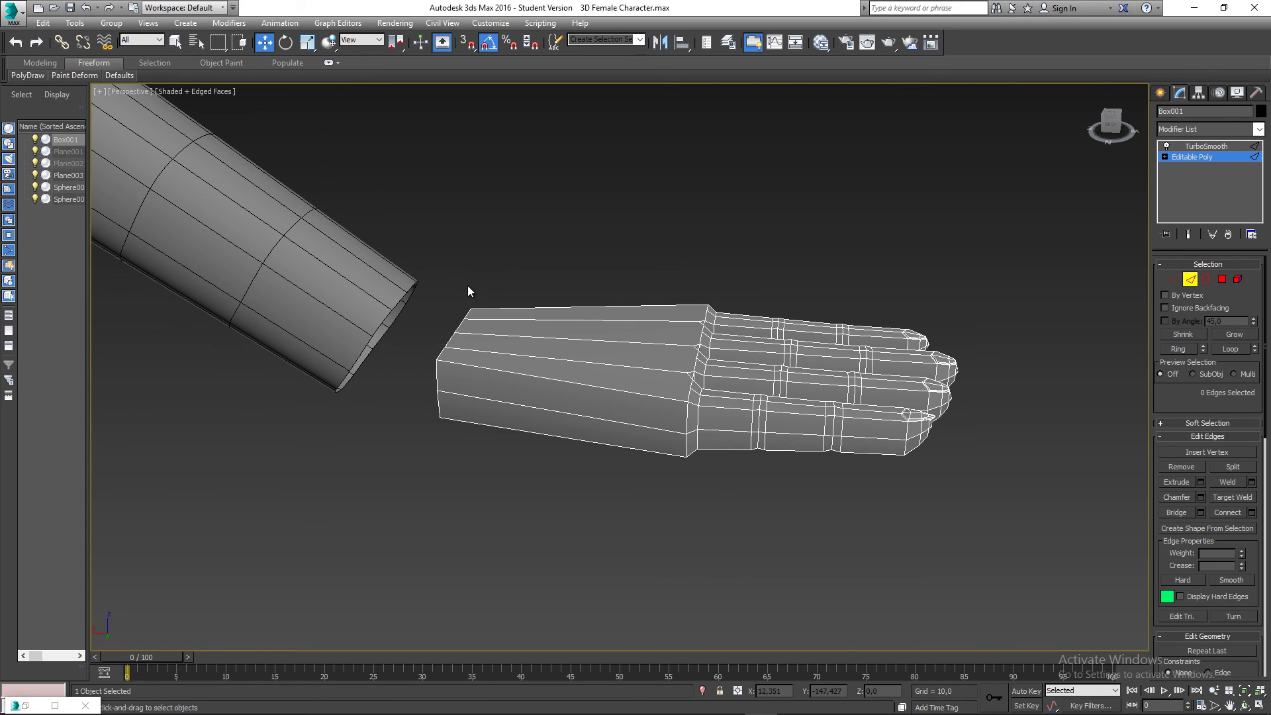